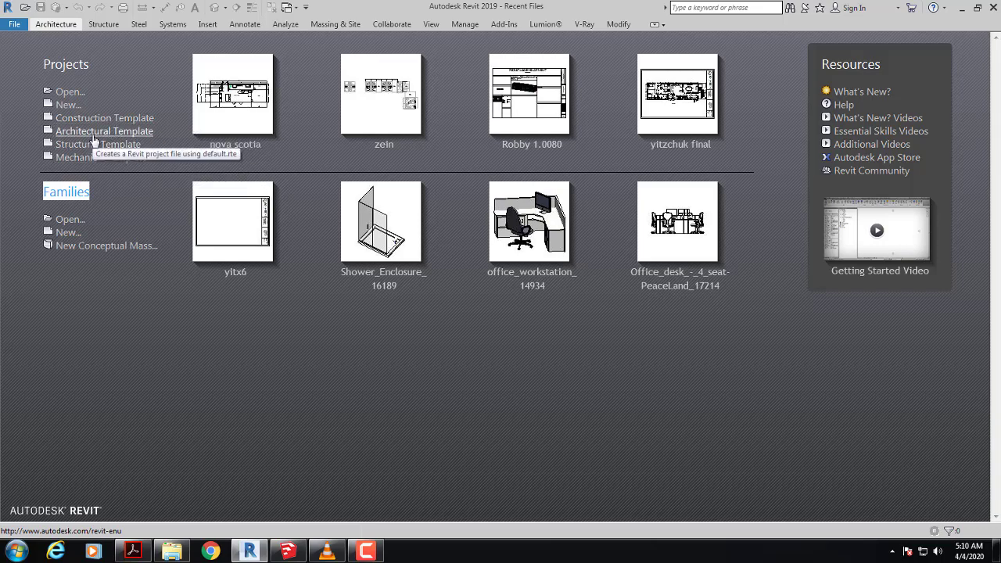
Create a new project from the Architectural Template
left_click(94, 138)
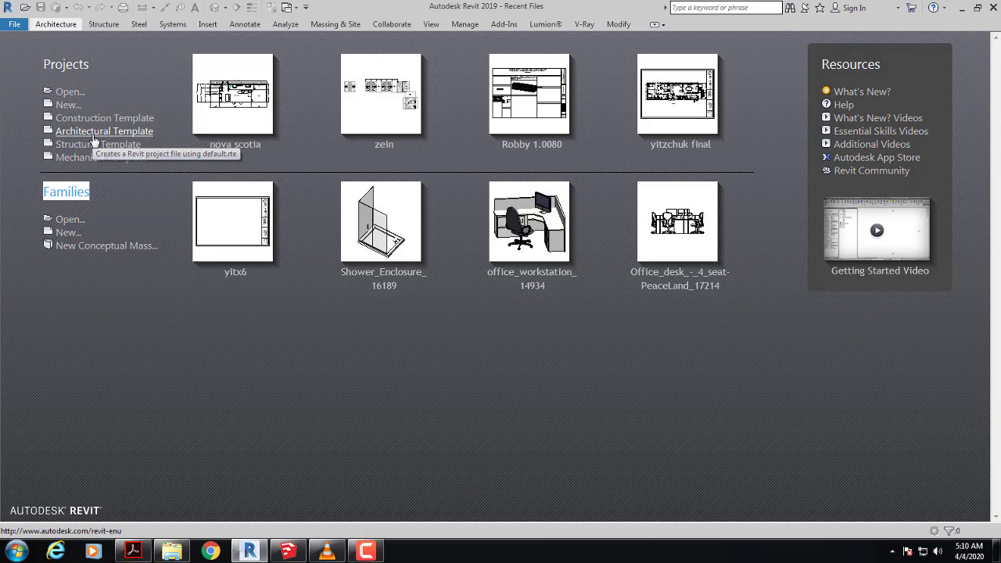
left_click(361, 553)
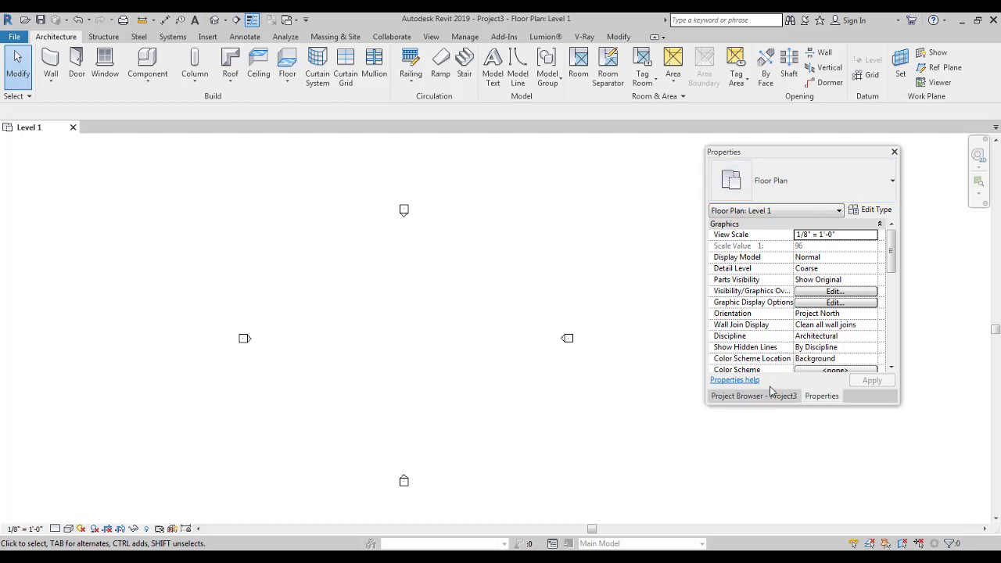
View the East and North elevations, return to the Level 1 floor plan and review its view properties
left_click(752, 397)
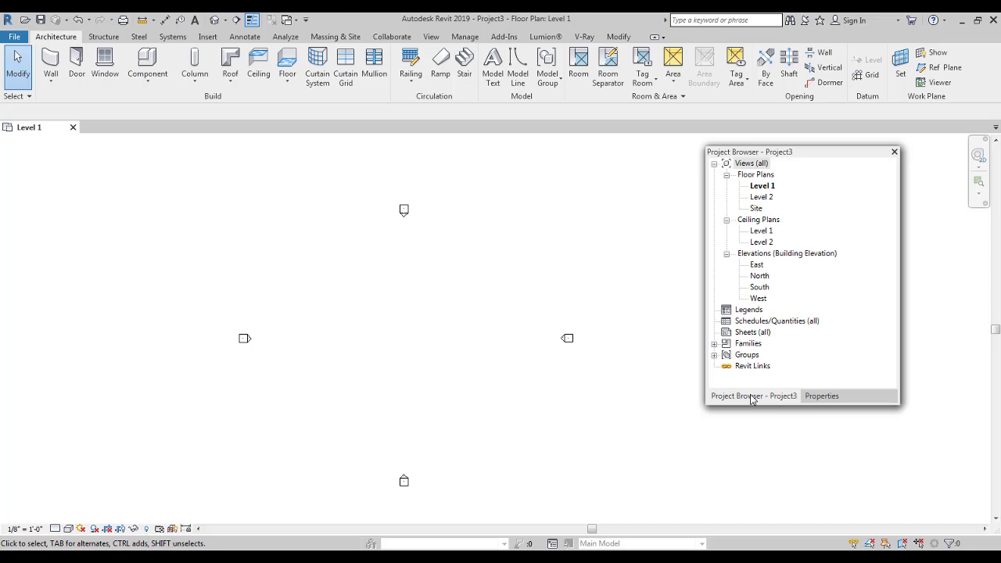
double_click(757, 265)
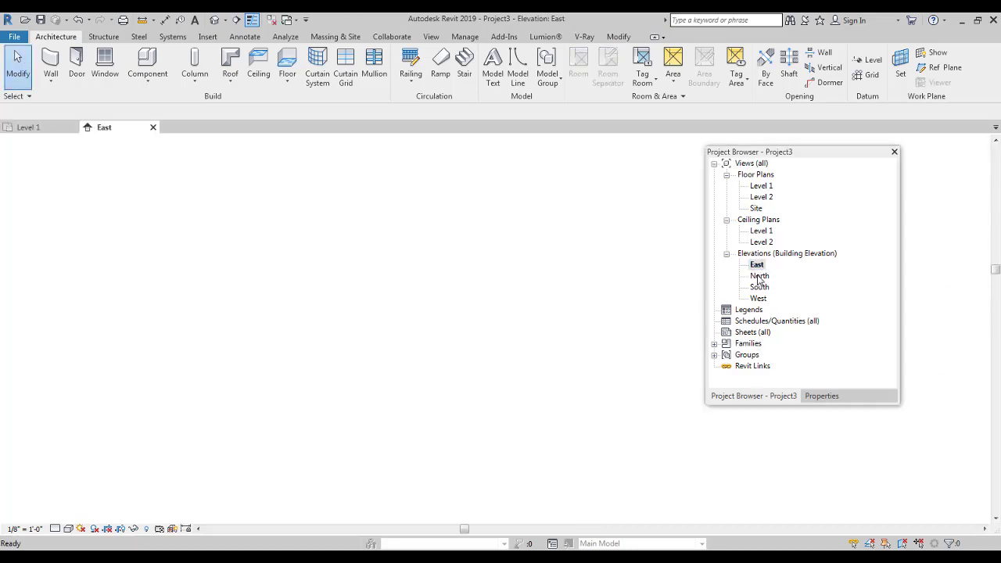
double_click(760, 277)
double_click(760, 187)
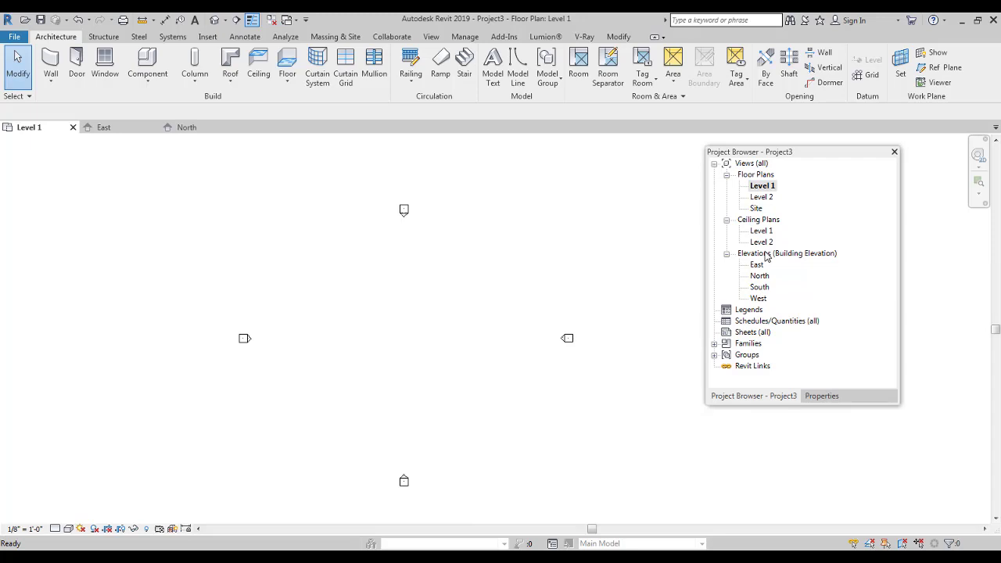
left_click(822, 396)
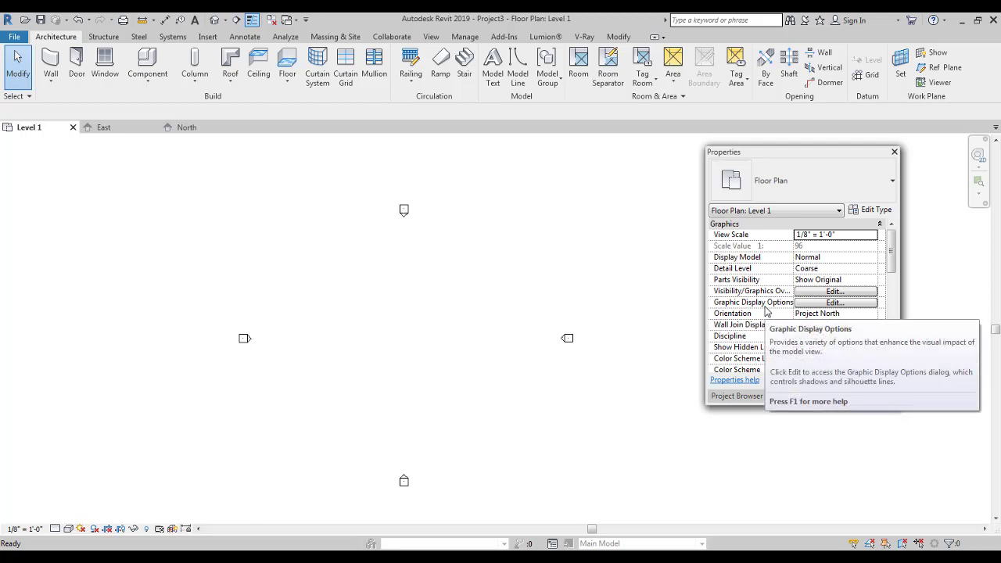
left_click(730, 398)
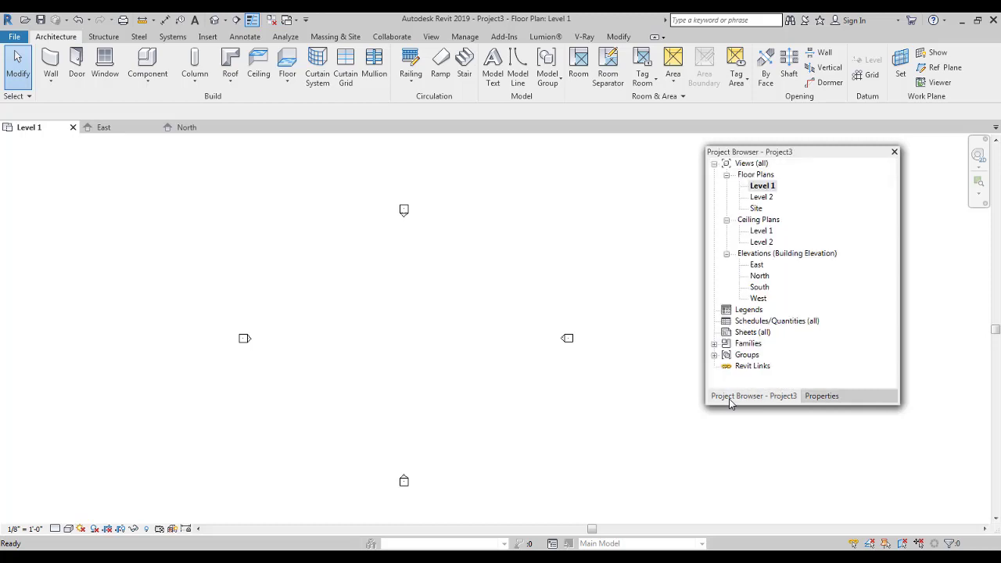
Close the combined Project Browser and Properties window and restore both through the user interface display options
left_click(896, 153)
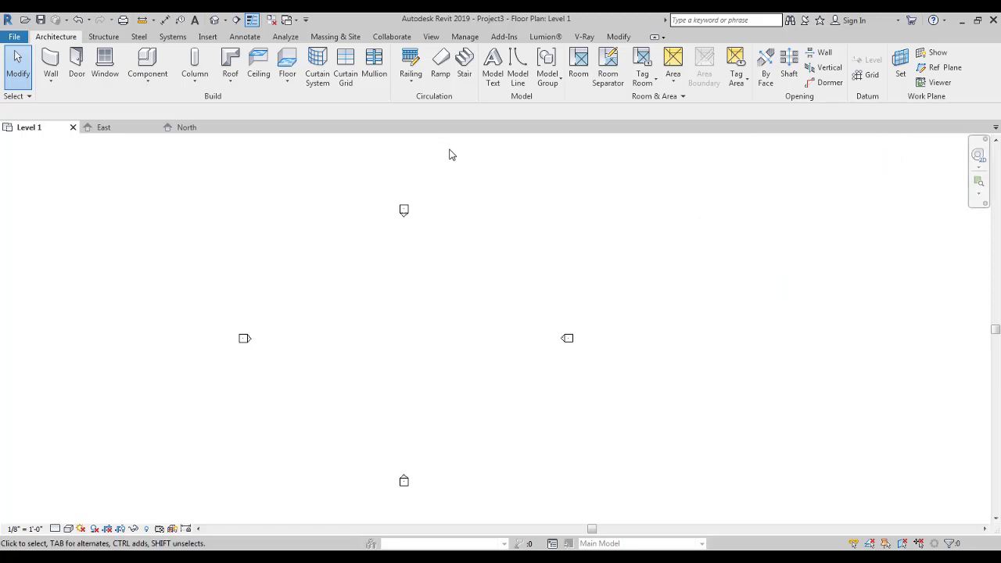
left_click(431, 37)
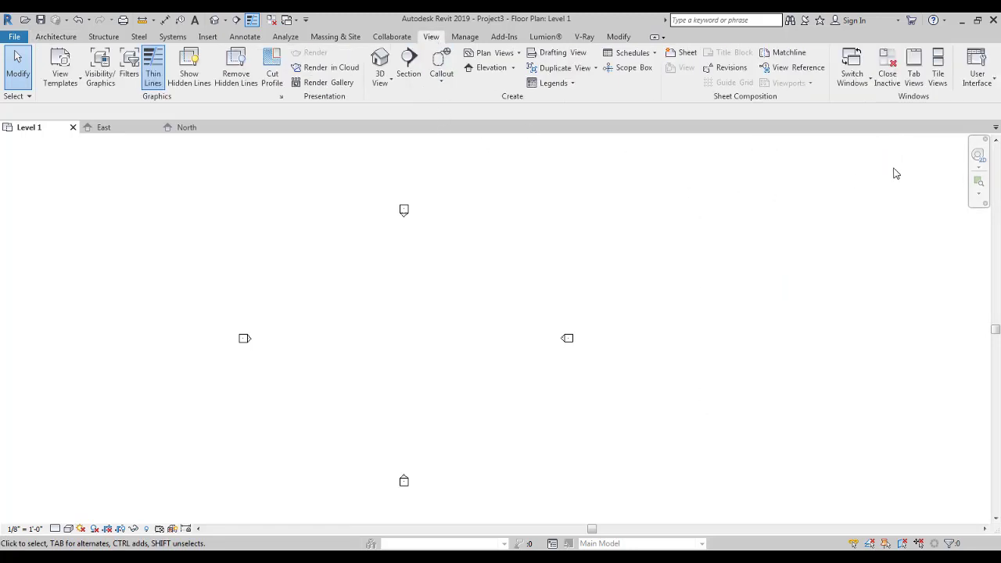
left_click(976, 79)
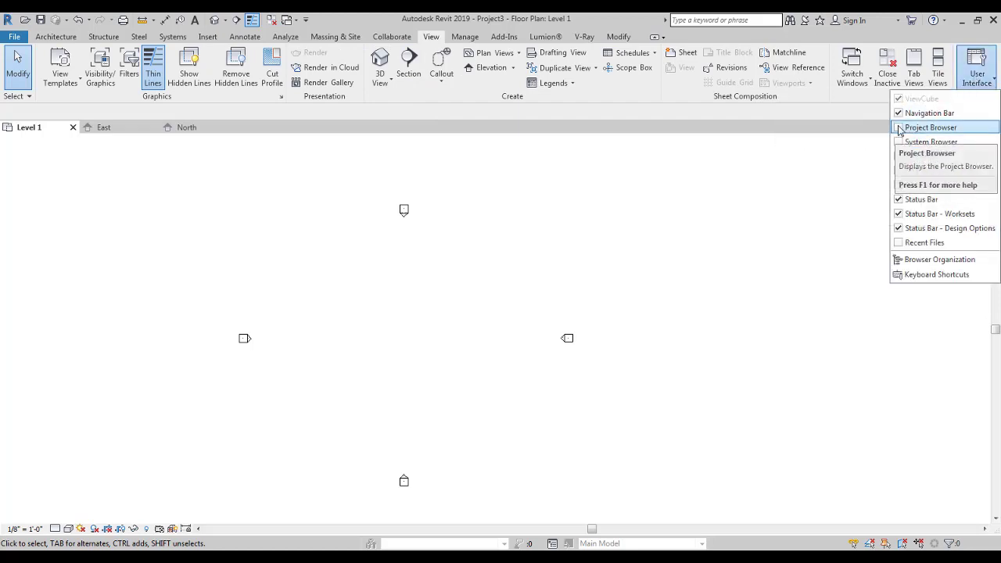
left_click(900, 128)
left_click(977, 76)
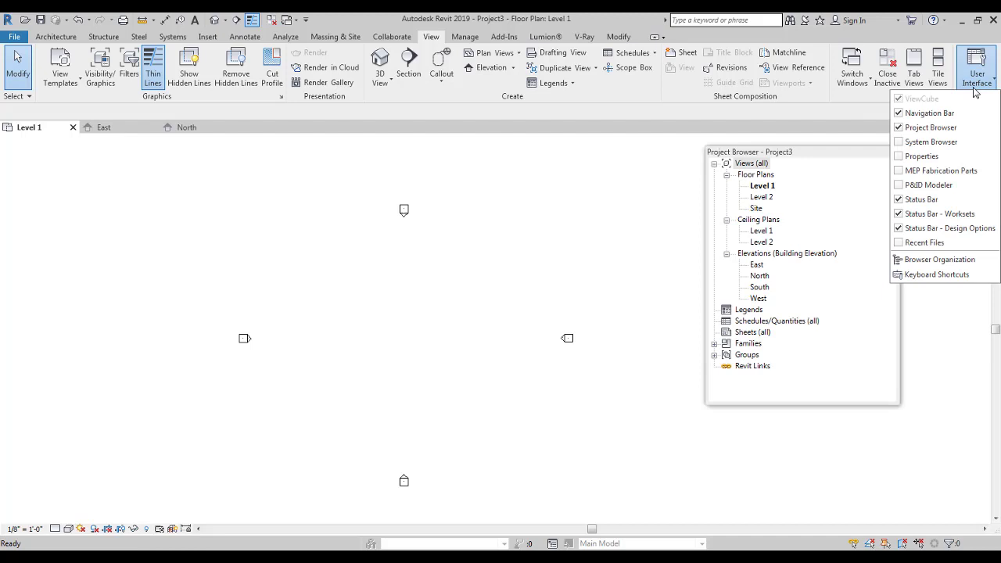
left_click(901, 156)
left_click(761, 396)
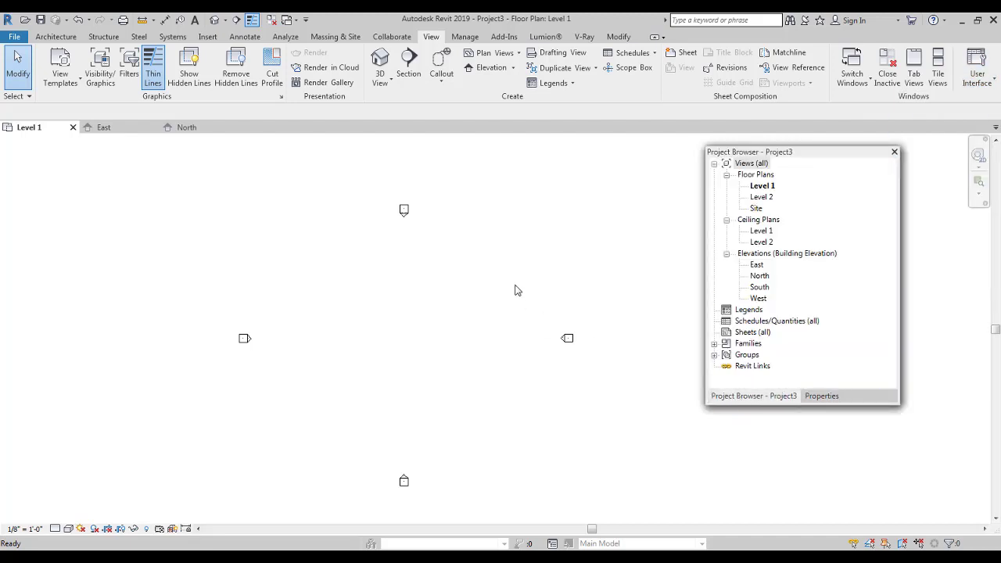
Switch to Adobe Acrobat and examine the room layout and overall dimensions on the nova scotia final.pdf floor plan
left_click(55, 39)
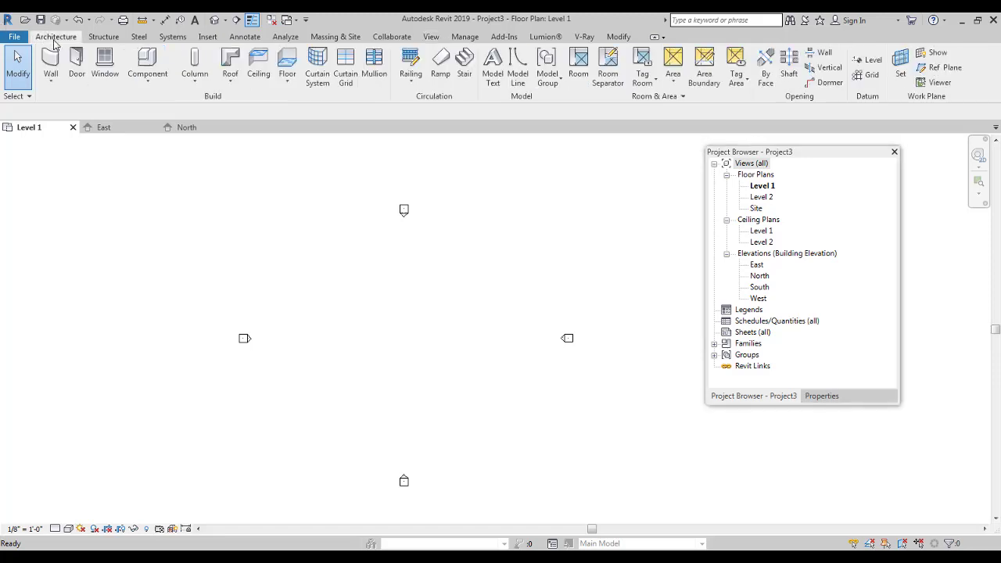
middle_click_drag(366, 330, 383, 327)
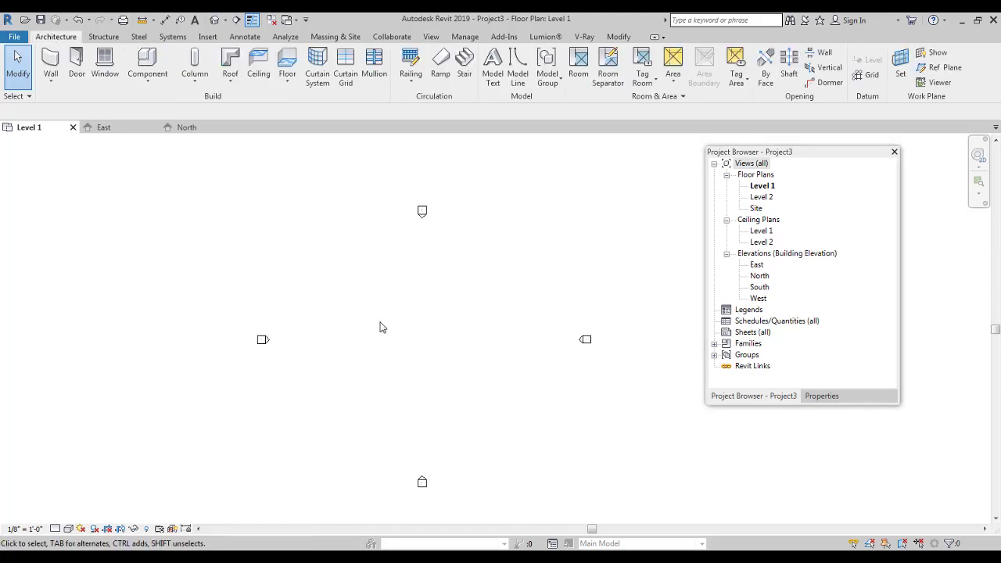
left_click(280, 557)
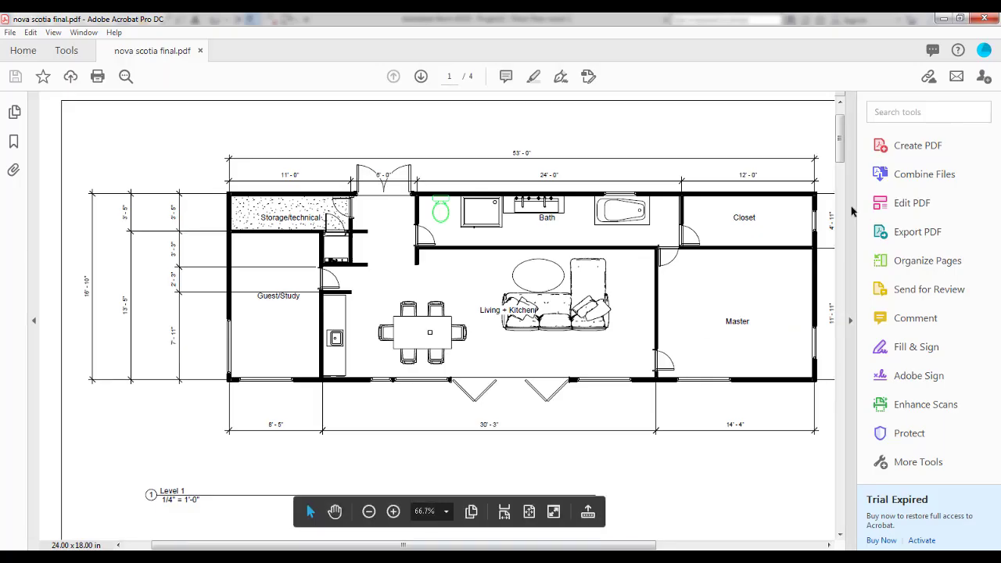
left_click_drag(842, 158, 843, 150)
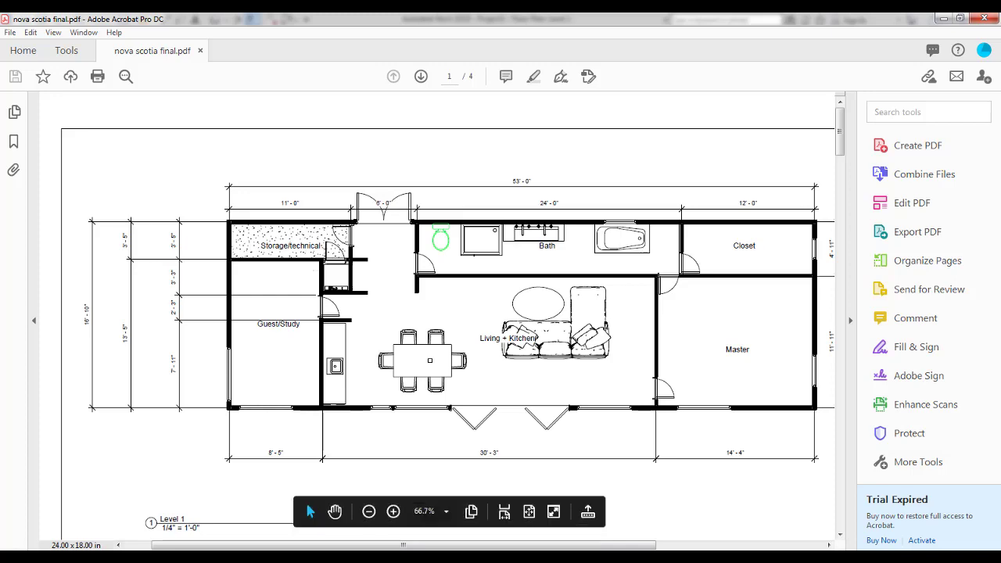
Switch back to Revit and start the Wall tool with the Basic Wall Generic - 8" type
key("alt+Tab")
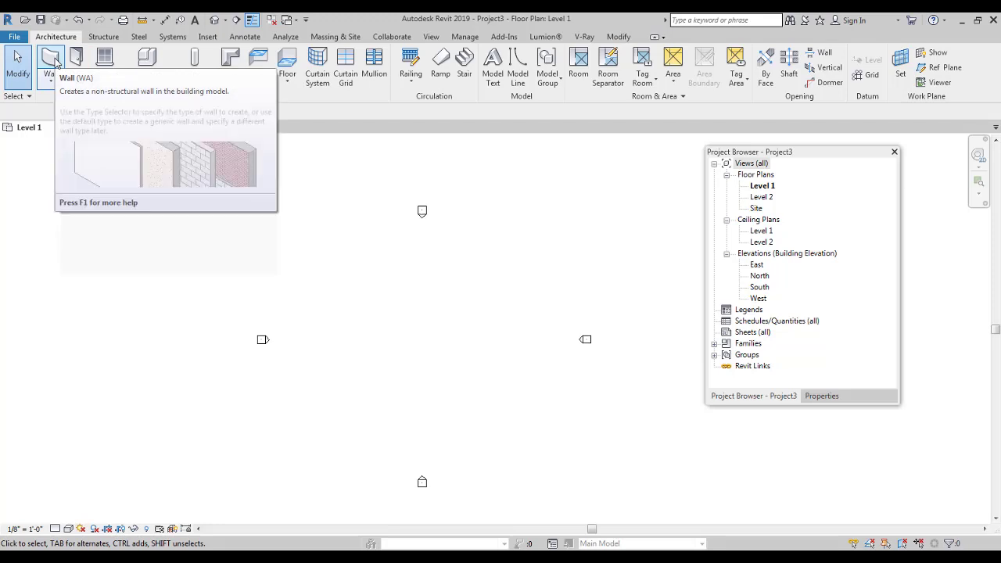
left_click(53, 61)
left_click(820, 397)
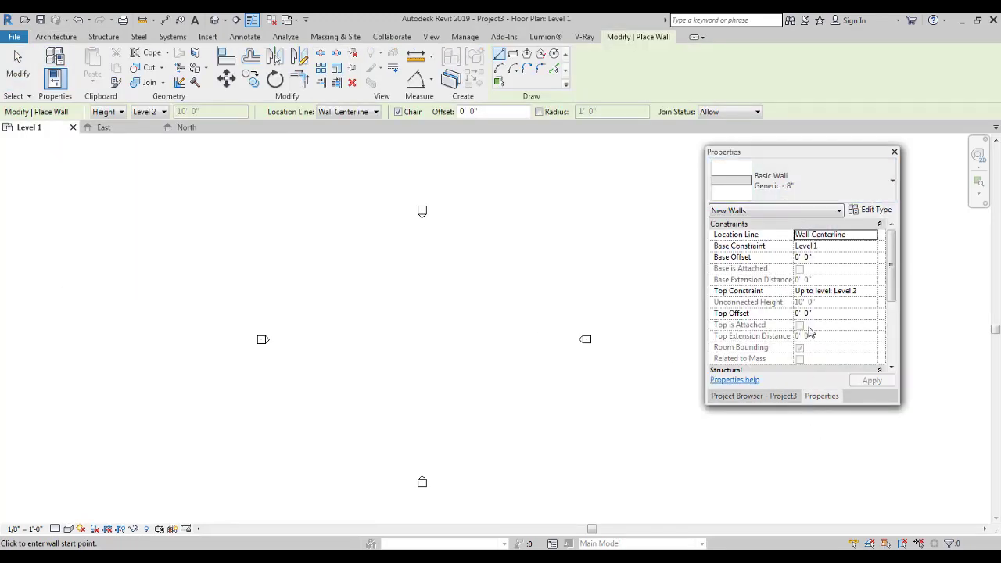
left_click(797, 187)
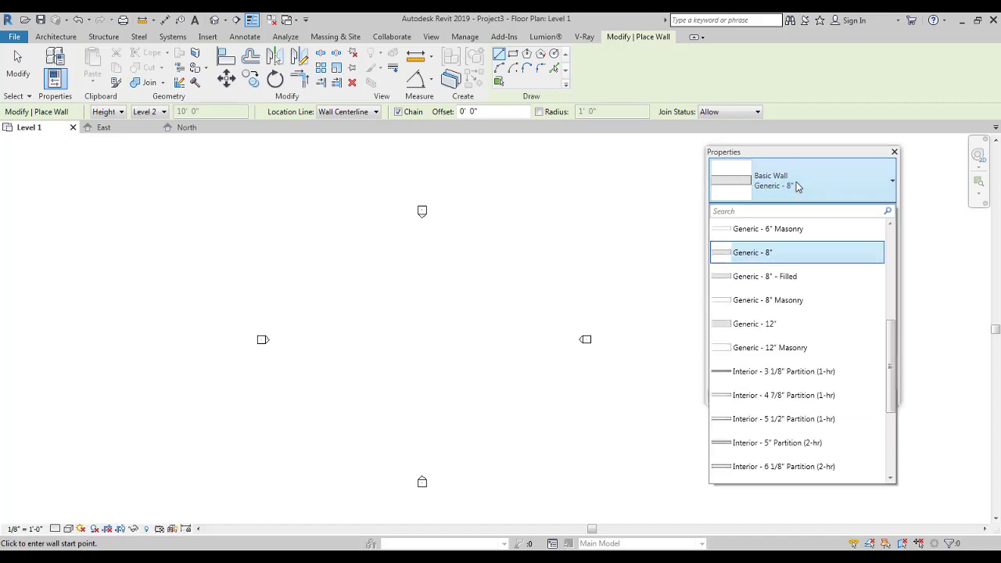
left_click_drag(890, 337, 890, 316)
left_click(728, 304)
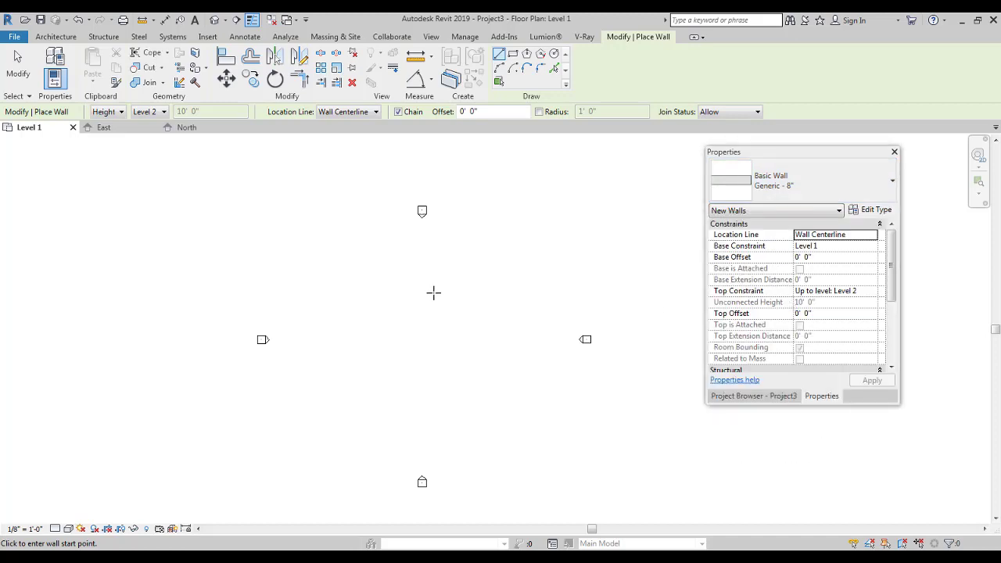
Draw the building's vertical west wall 16' 10" long, upward from a start point between the elevation markers
middle_click_drag(402, 339, 496, 351)
middle_click_drag(496, 350, 498, 451, "ctrl")
middle_click_drag(443, 391, 308, 413)
middle_click_drag(309, 412, 389, 342, "ctrl")
middle_click_drag(388, 343, 404, 457, "ctrl")
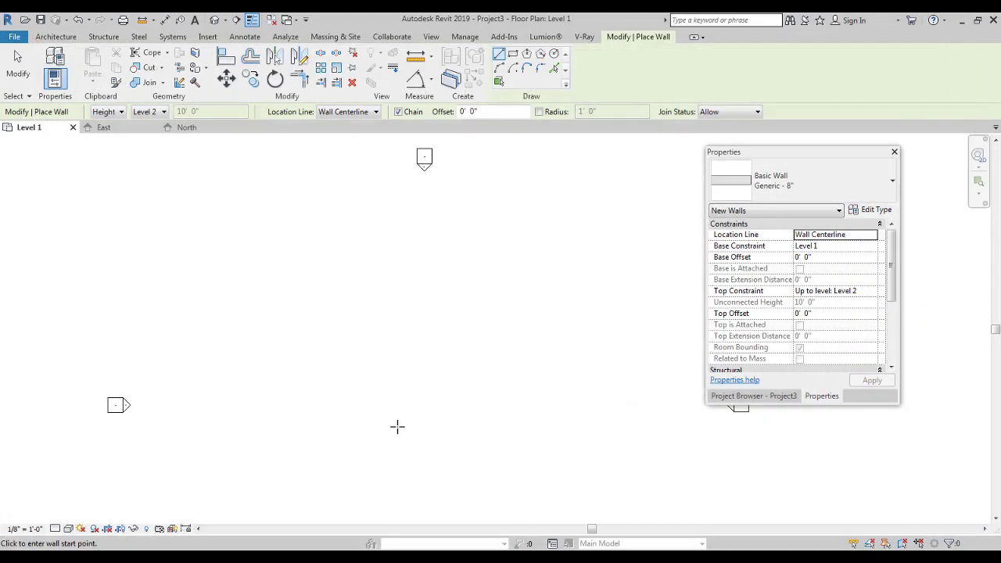
left_click(397, 426)
key("Escape")
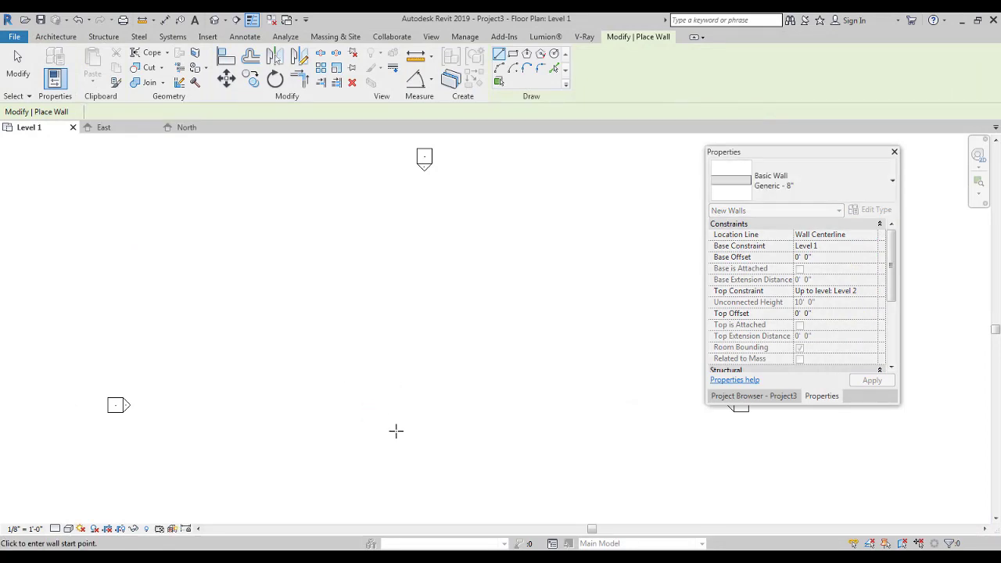
left_click(396, 431)
type("1")
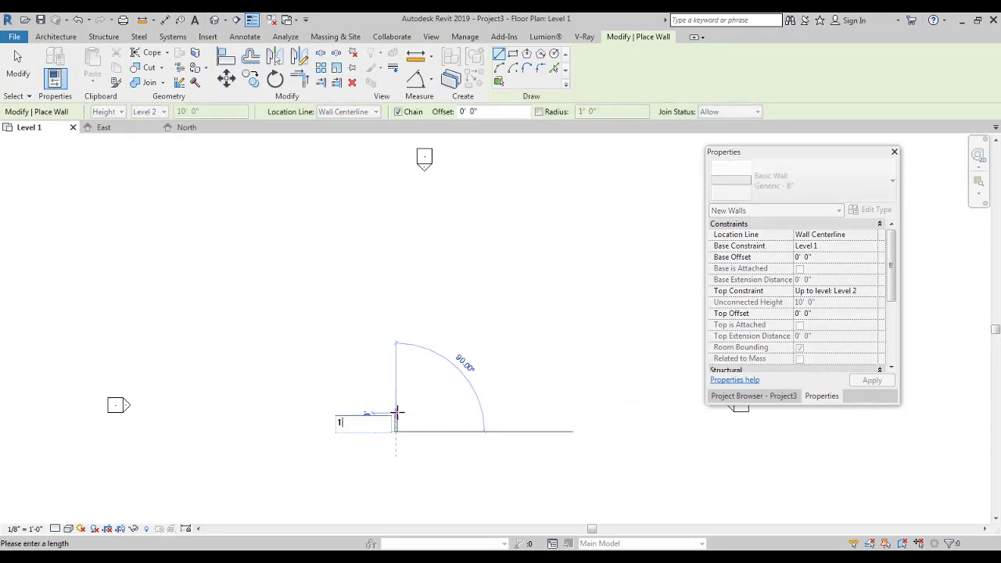
type("6 10")
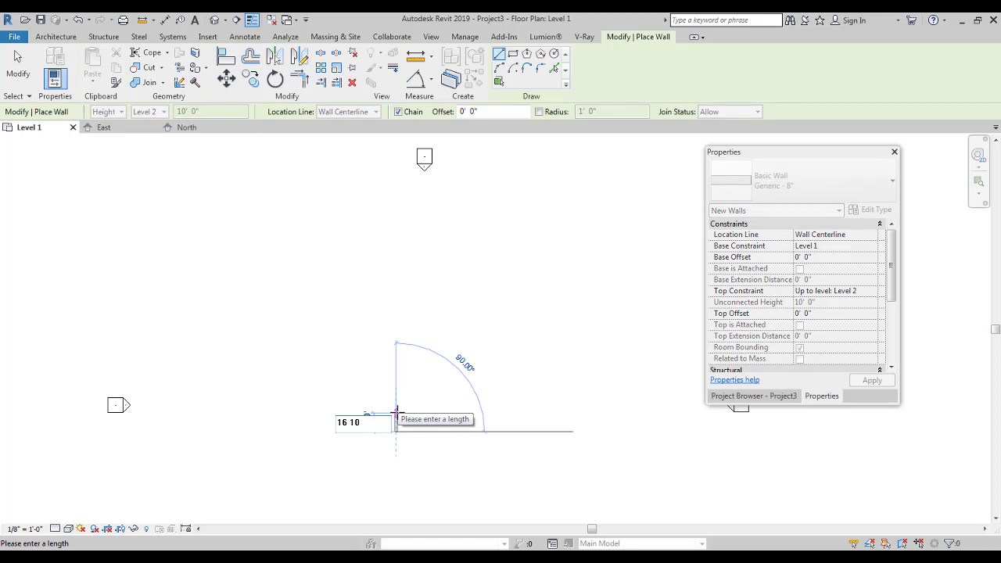
key("Return")
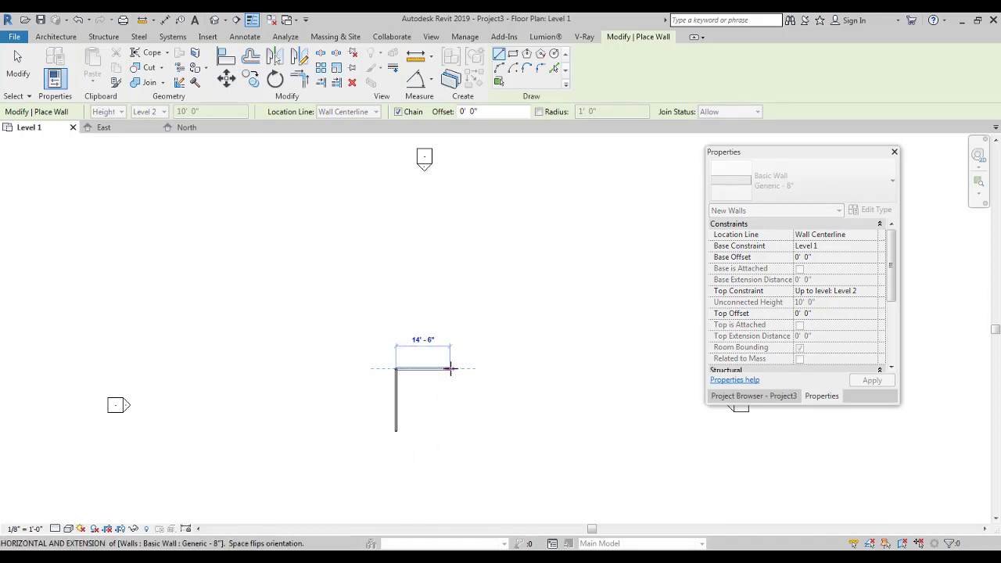
Continue the chain with a 53' horizontal north wall and close the rectangle with the east and south walls
type("53")
key("Return")
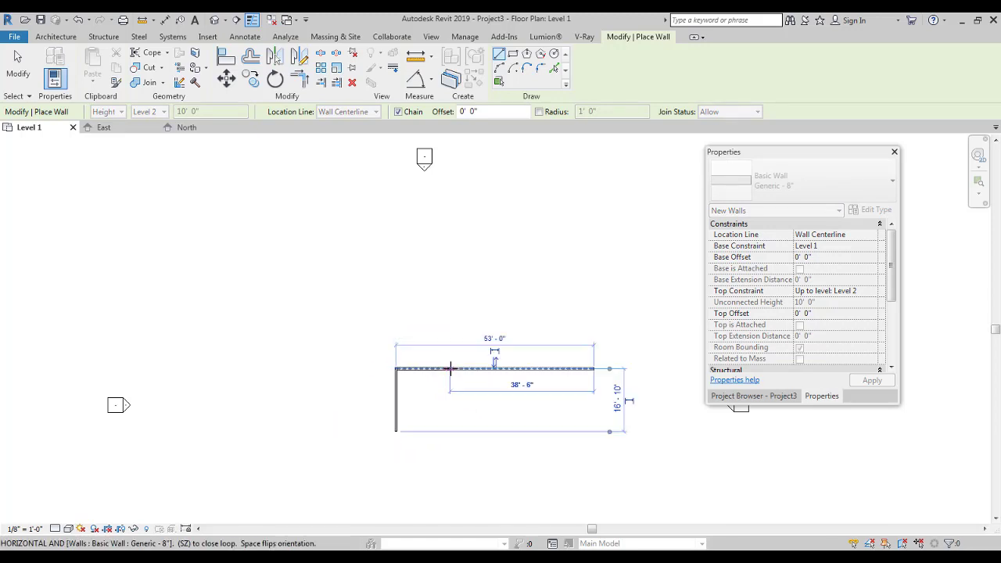
left_click(594, 431)
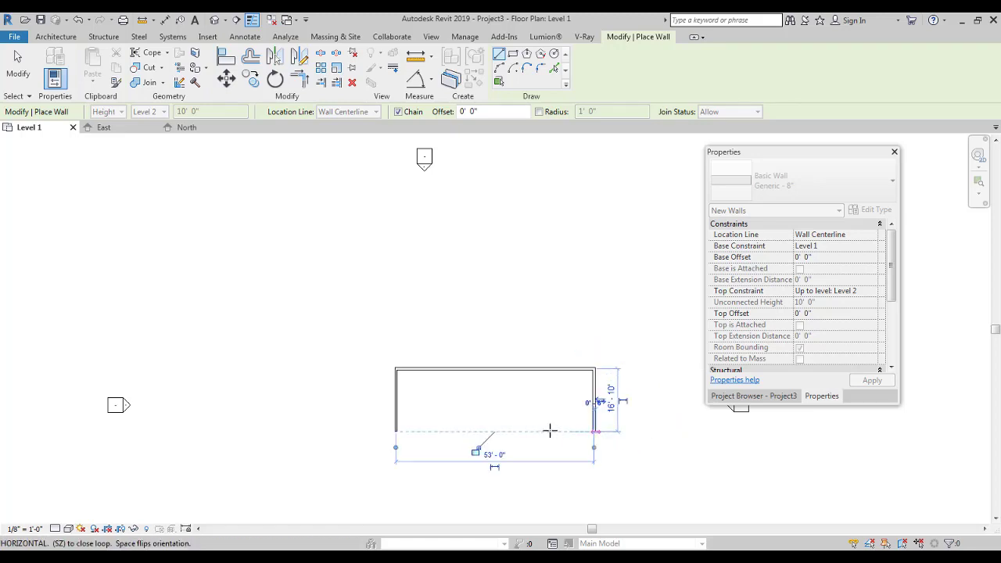
left_click(399, 431)
scroll(486, 266, "down", 1)
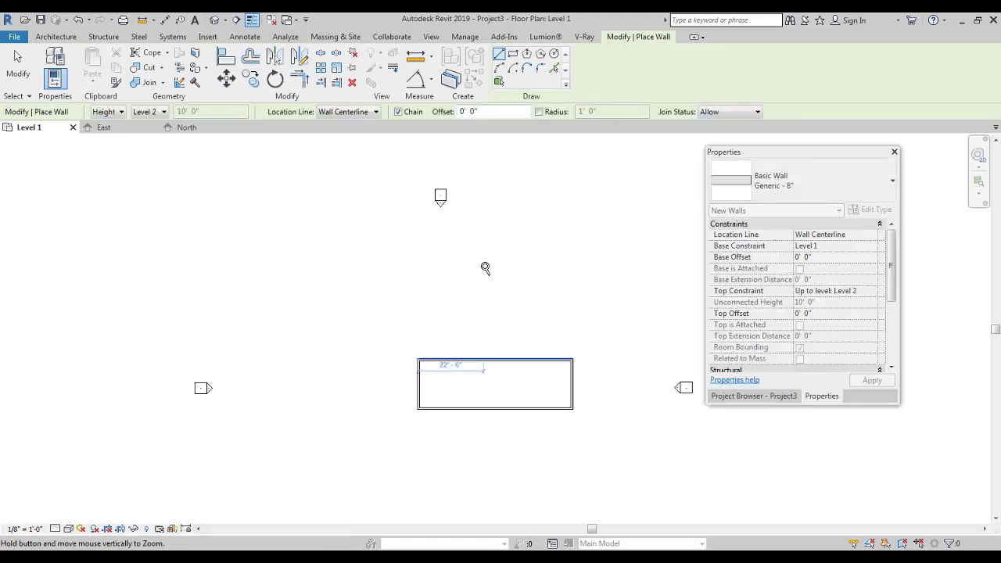
scroll(488, 408, "up", 3)
key("Escape")
key("Escape")
scroll(477, 352, "down", 4)
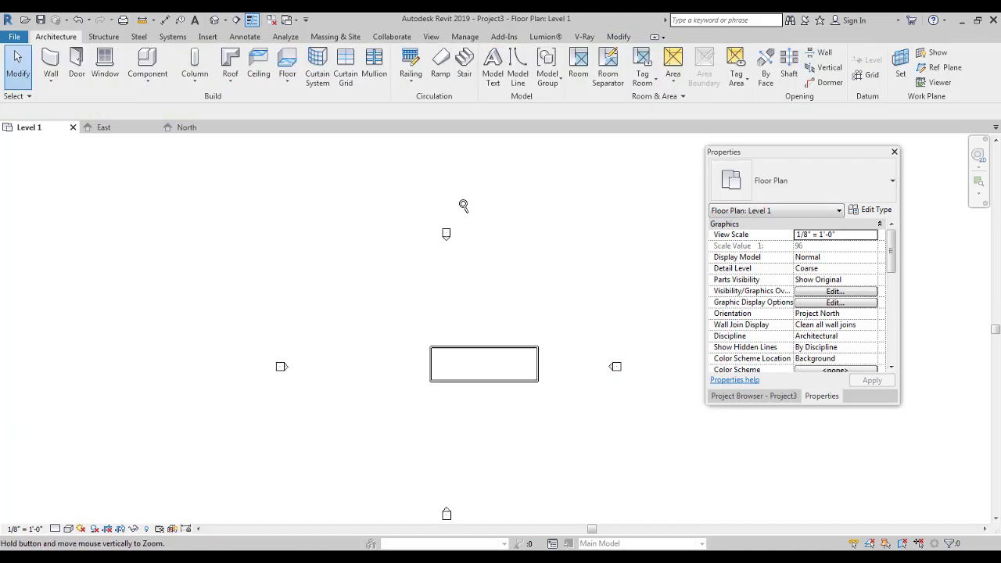
scroll(473, 329, "up", 2)
scroll(476, 405, "up", 2)
middle_click_drag(476, 405, 412, 413)
scroll(384, 318, "down", 2)
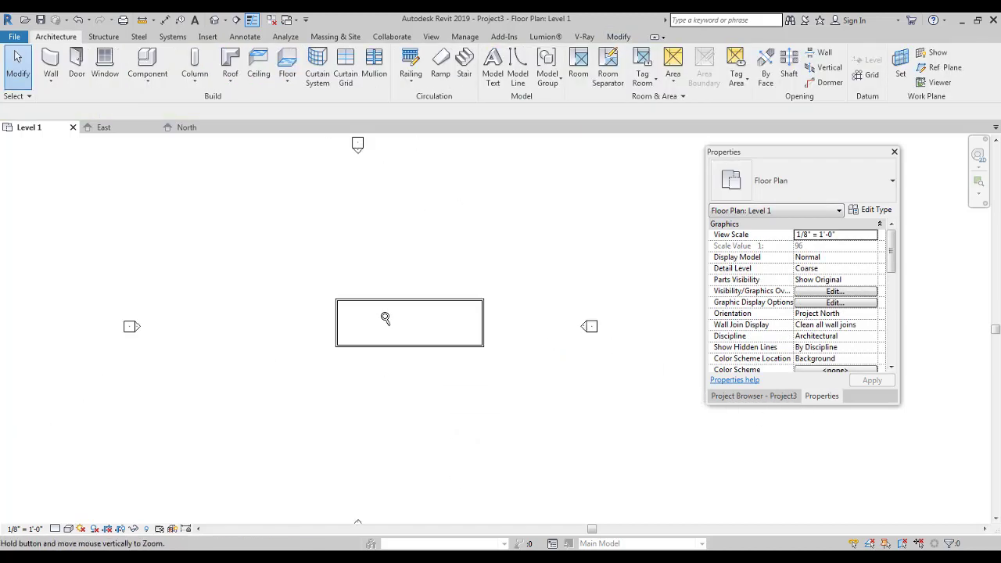
middle_click_drag(384, 318, 449, 450)
scroll(405, 394, "up", 2)
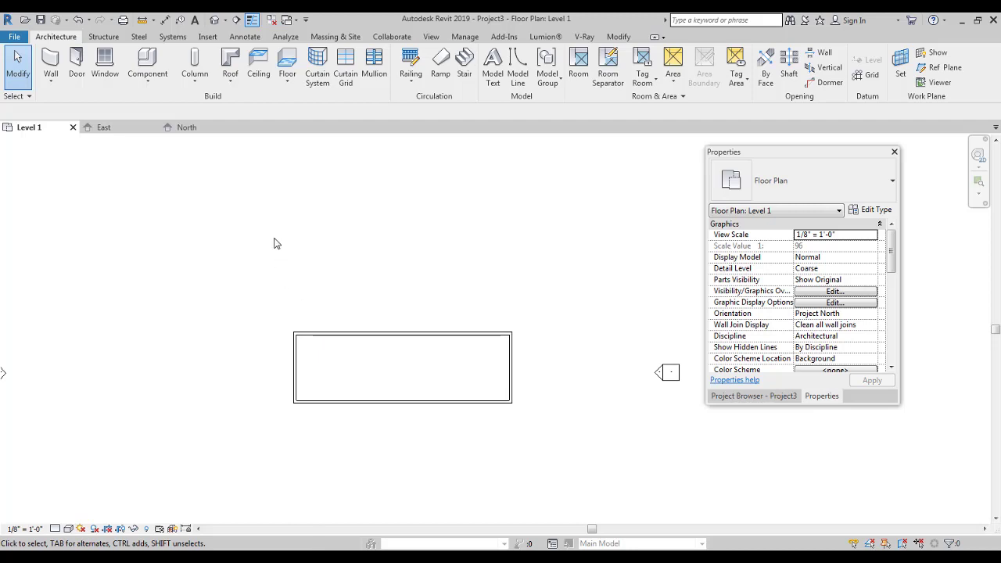
Open the default 3D view to check the wall enclosure, dismissing the save reminder
left_click(216, 25)
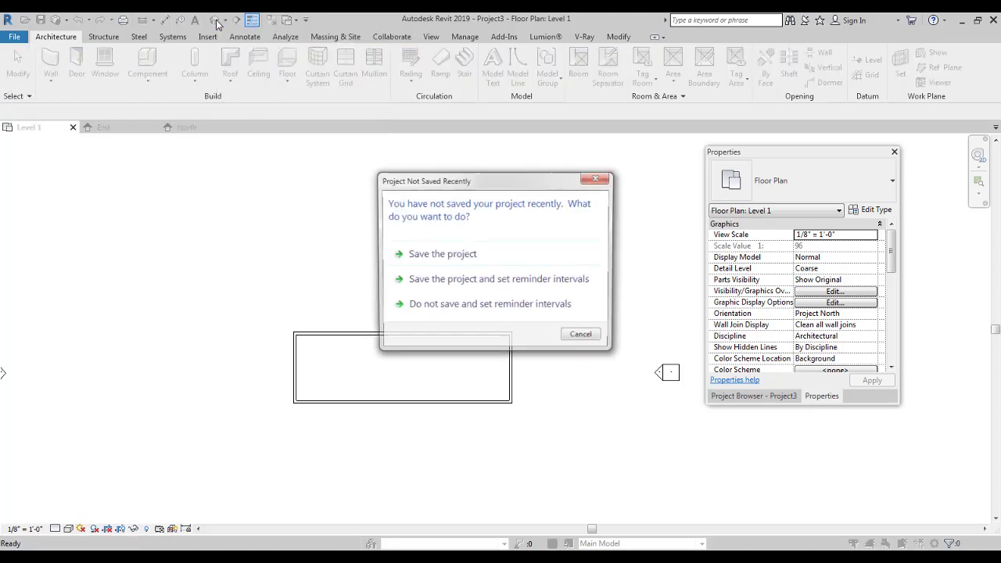
left_click(594, 338)
middle_click_drag(582, 346, 344, 367)
Return to the Level 1 floor plan for a closer look at the rectangular wall outline
left_click(757, 397)
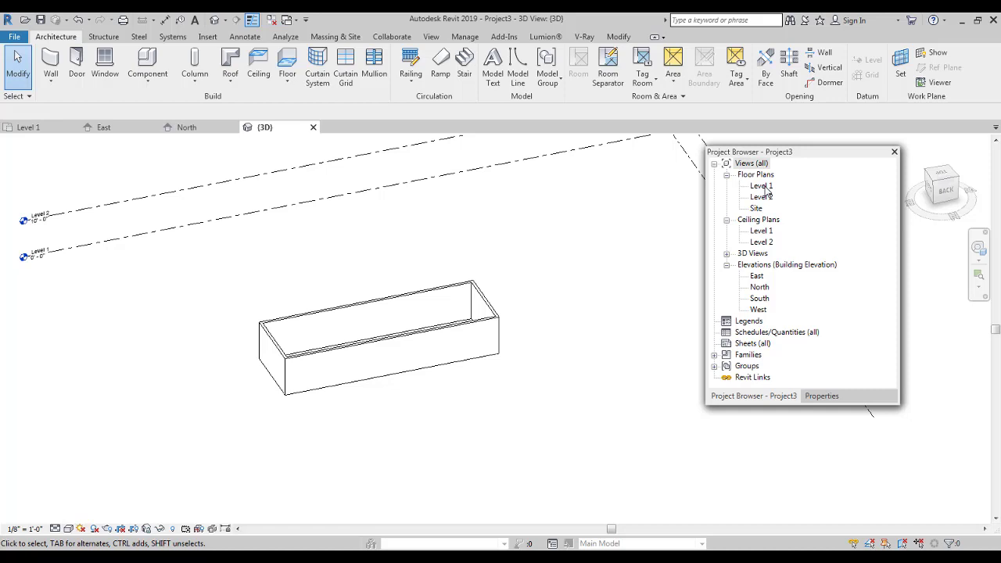
double_click(761, 187)
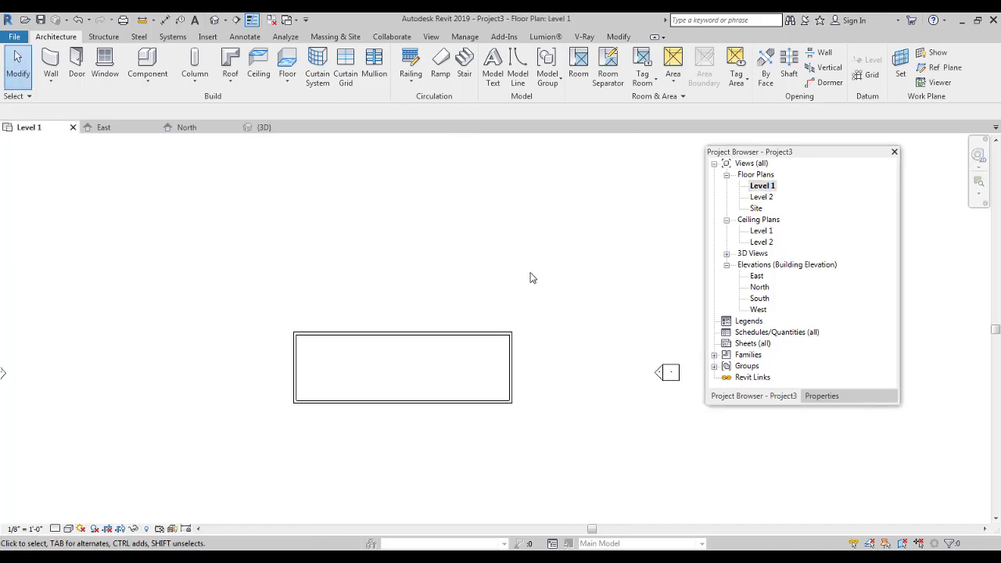
middle_click_drag(530, 277, 626, 299)
scroll(481, 332, "up", 2)
scroll(487, 342, "up", 1)
middle_click_drag(487, 342, 411, 355)
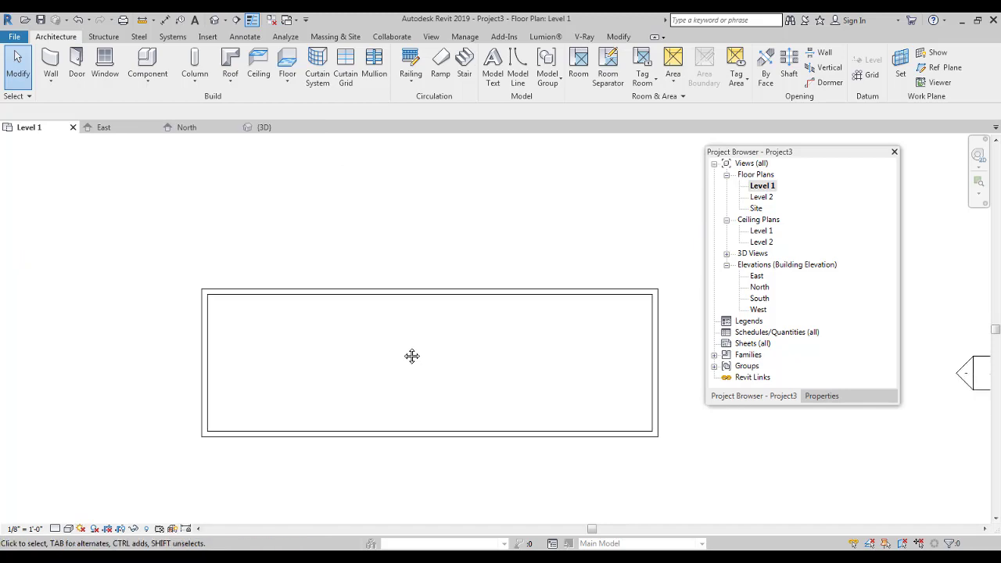
Enclose a northwest corner room with Interior - 3 1/8" Partition (1-hr) walls, about 9' 6" wide and 8' 6" deep
left_click(47, 58)
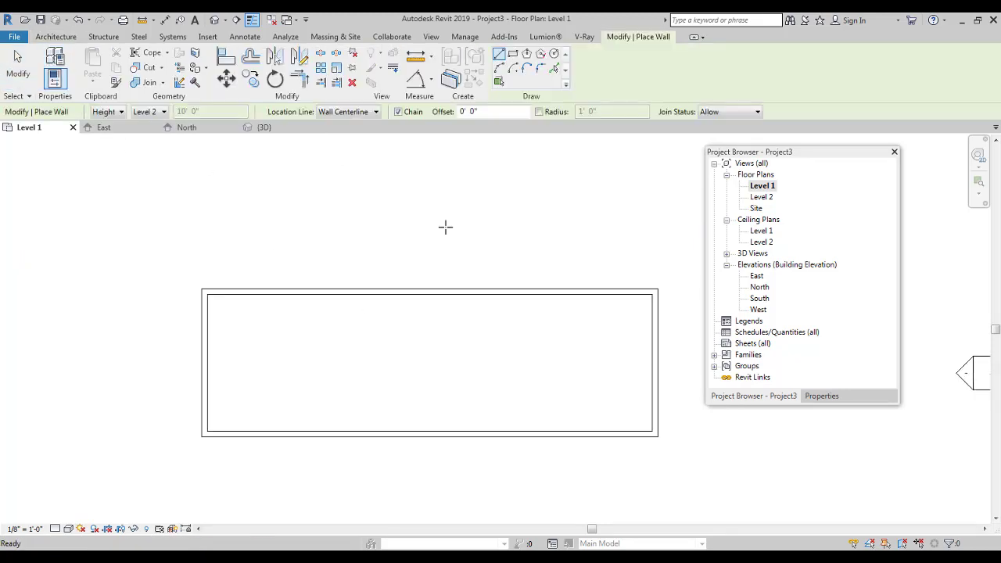
left_click(821, 396)
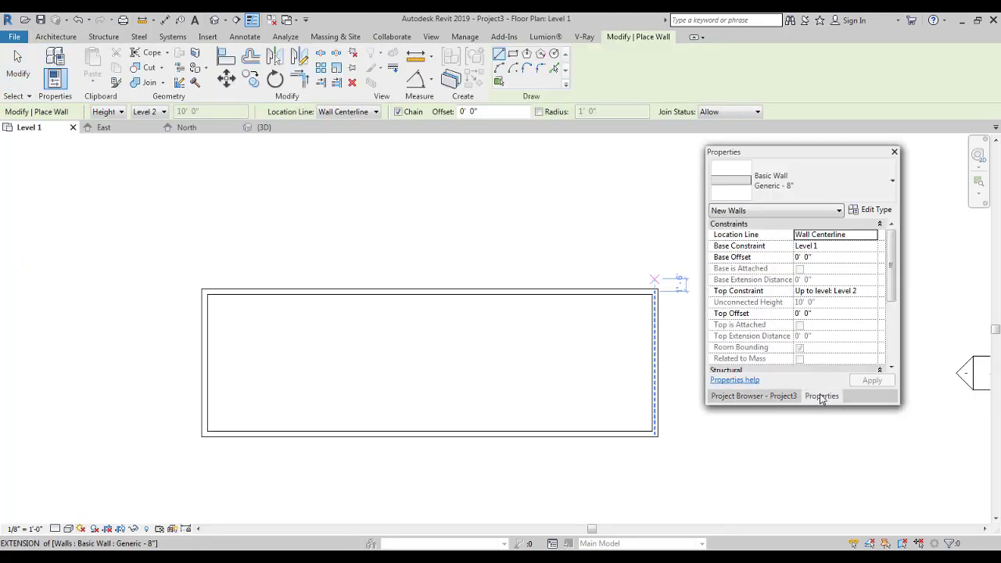
left_click(796, 187)
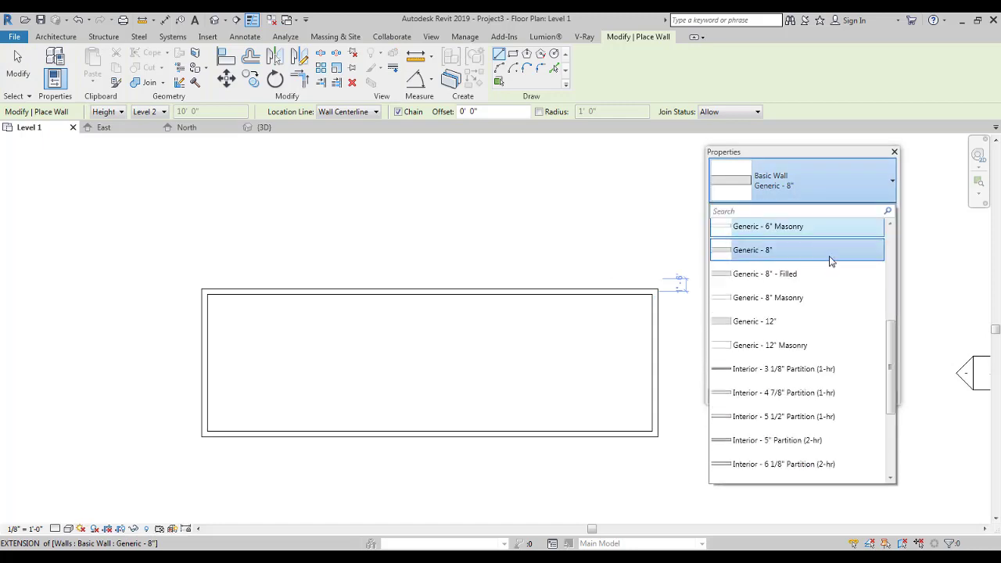
left_click(804, 369)
middle_click_drag(315, 358, 324, 297)
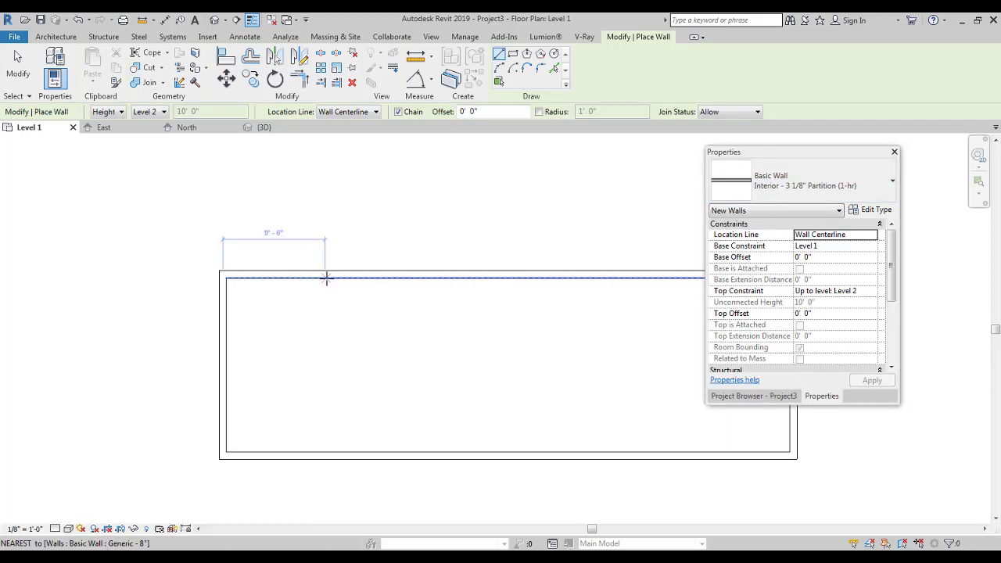
left_click(326, 277)
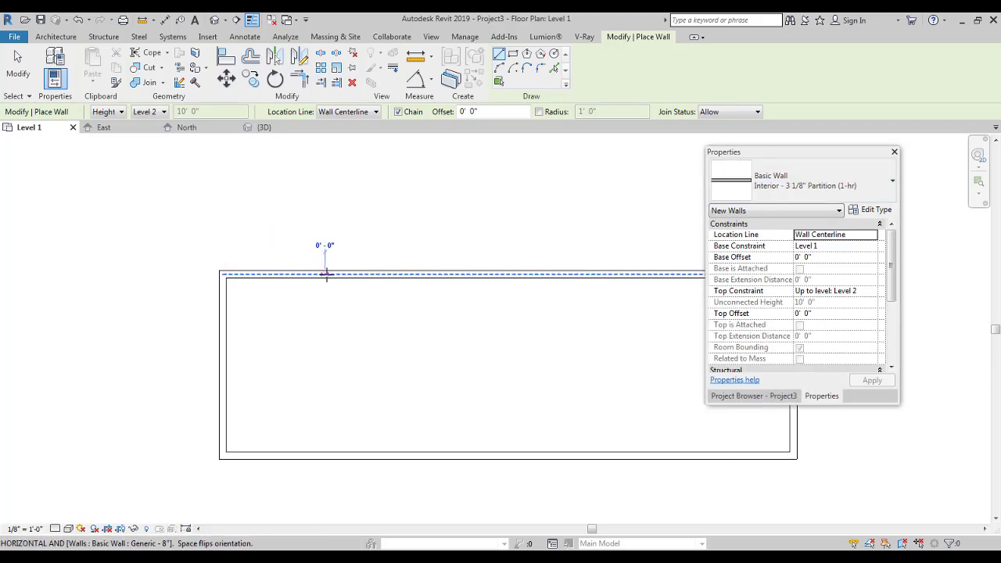
left_click(327, 363)
left_click(226, 364)
key("Escape")
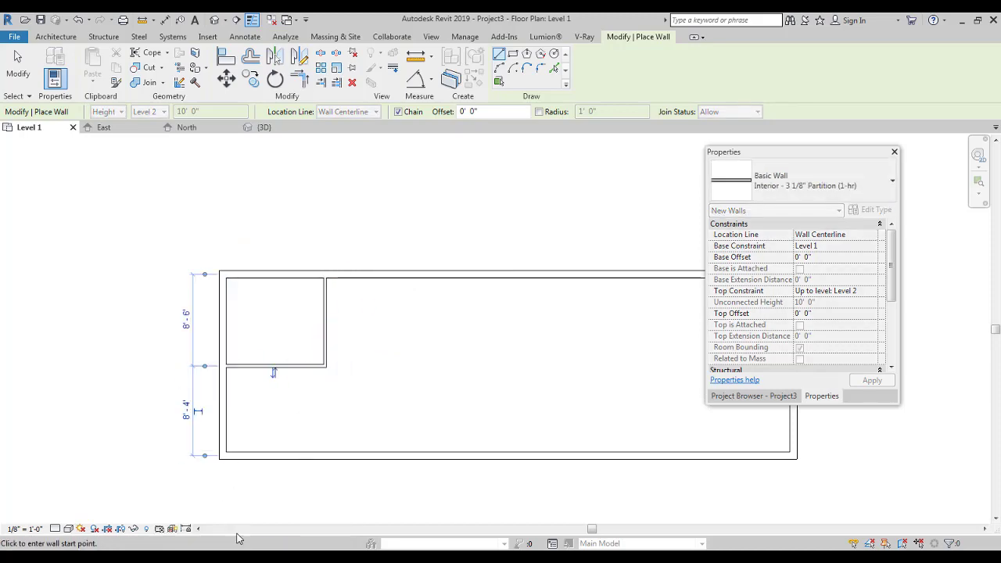
Consult the nova scotia final.pdf floor plan, and draw a partition east from the corner room's side wall, turning about 5' 6" north to the exterior wall
key("alt+Tab")
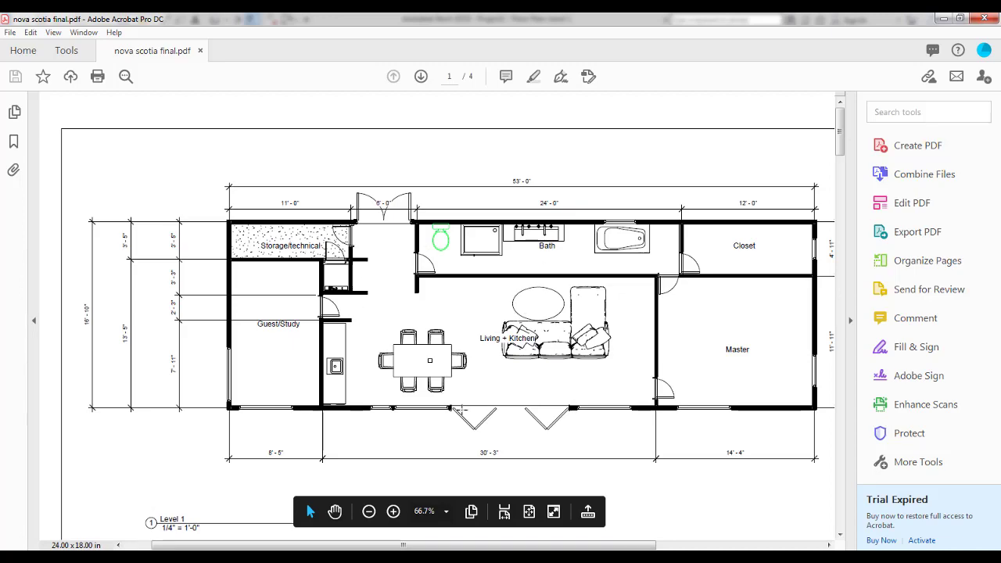
key("alt+Tab")
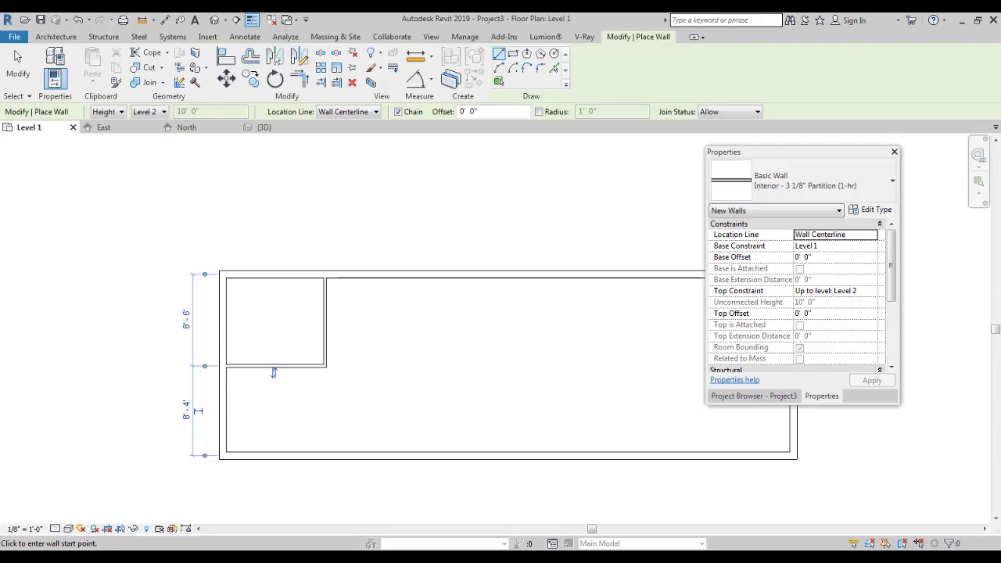
scroll(375, 347, "down", 3)
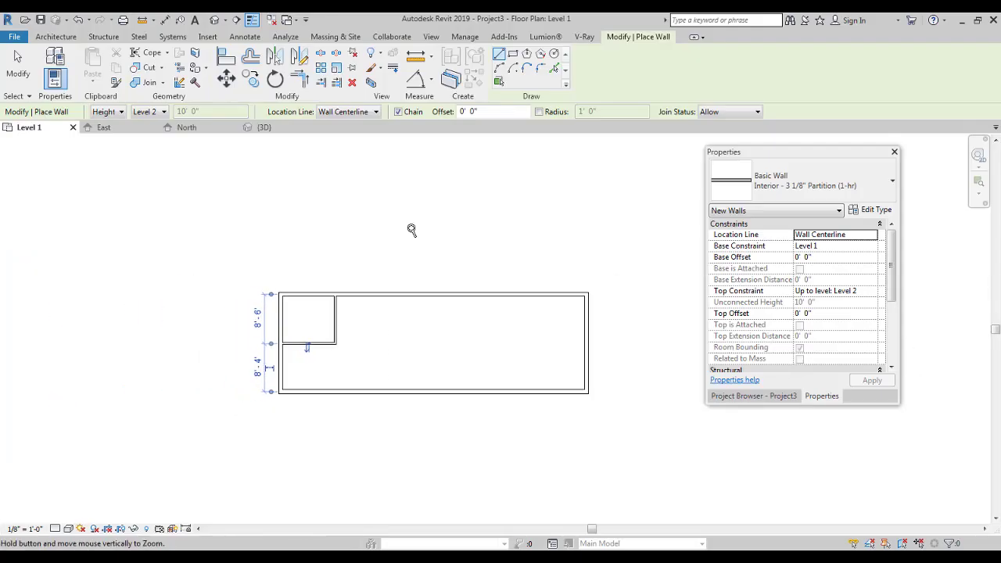
scroll(412, 230, "up", 3)
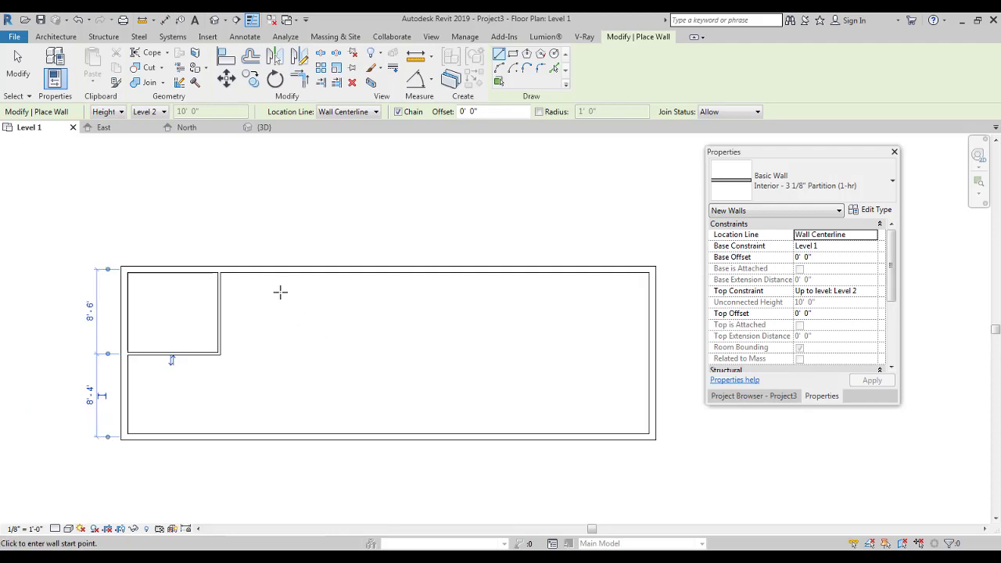
left_click(221, 325)
left_click(379, 324)
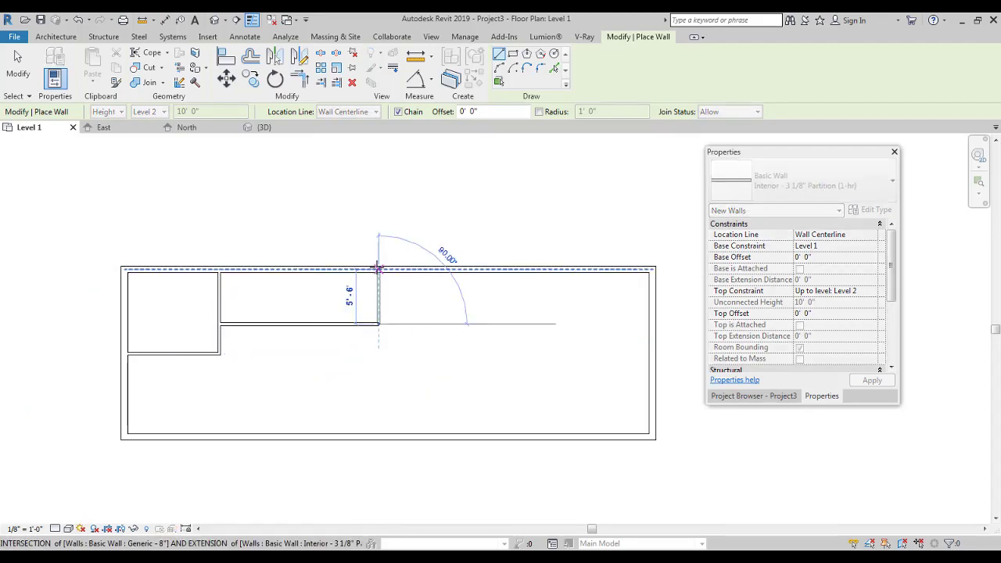
left_click(379, 268)
key("Escape")
Continue the cross partition from the new corner about 11' 4" straight down to the south exterior wall
left_click(380, 324)
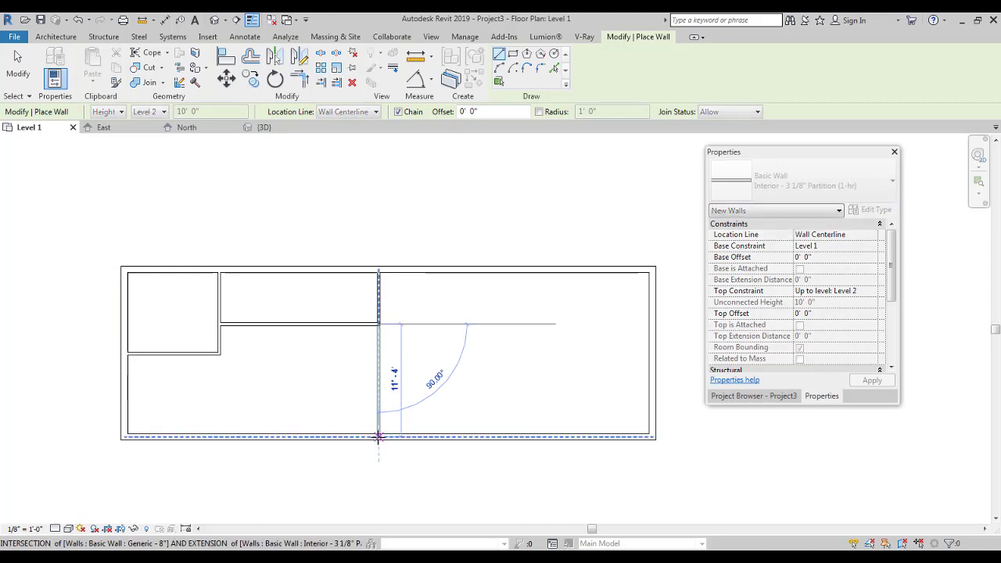
left_click(379, 437)
key("Escape")
Draw a partition about 17' 6" east from the middle cross wall, turning down to the south exterior wall
left_click(379, 383)
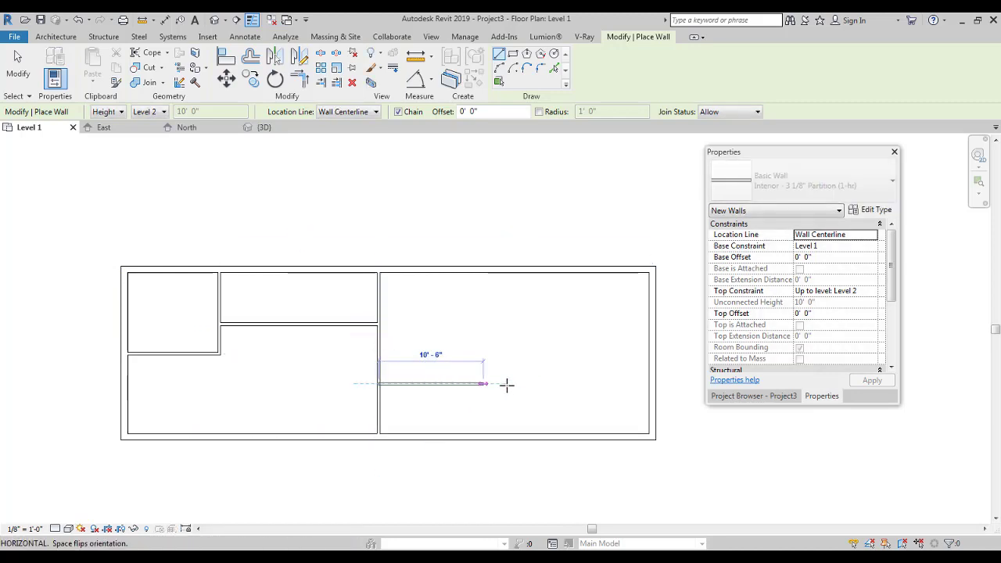
left_click(553, 383)
left_click(553, 434)
key("Escape")
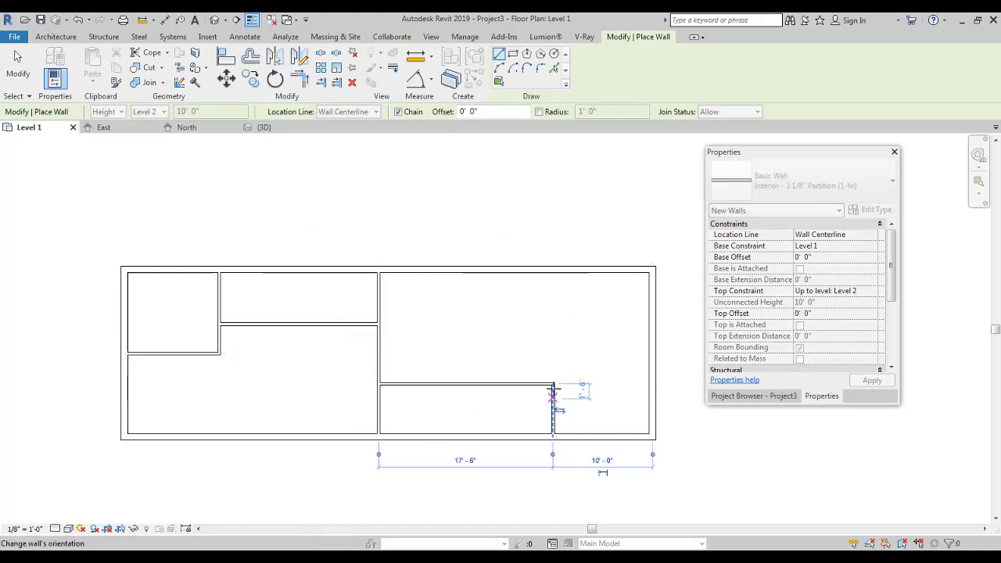
Extend the east cross partition from its corner up to the north exterior wall, and finish placing walls
left_click(553, 383)
left_click(553, 273)
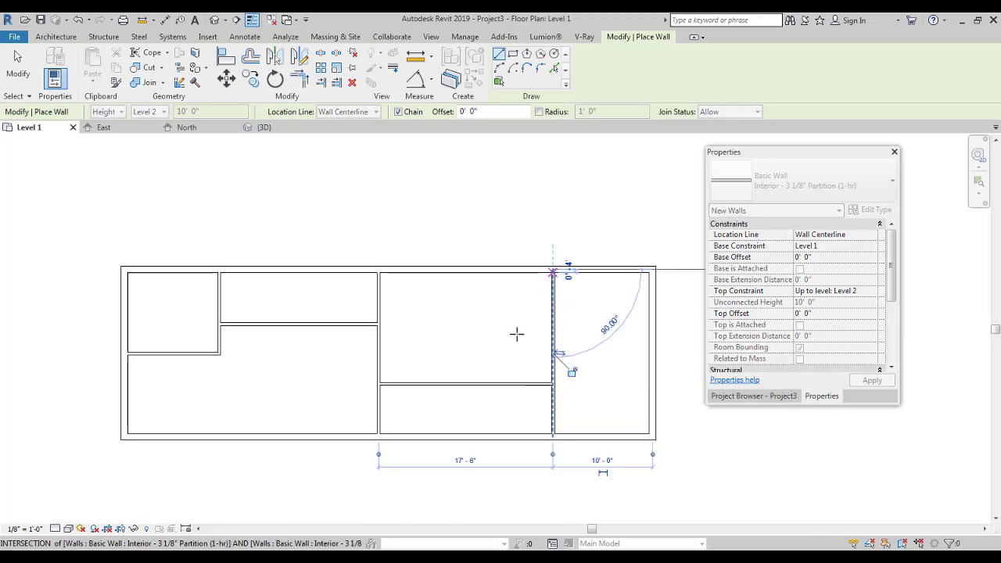
key("Escape")
scroll(508, 259, "down", 3)
scroll(527, 342, "up", 3)
key("Escape")
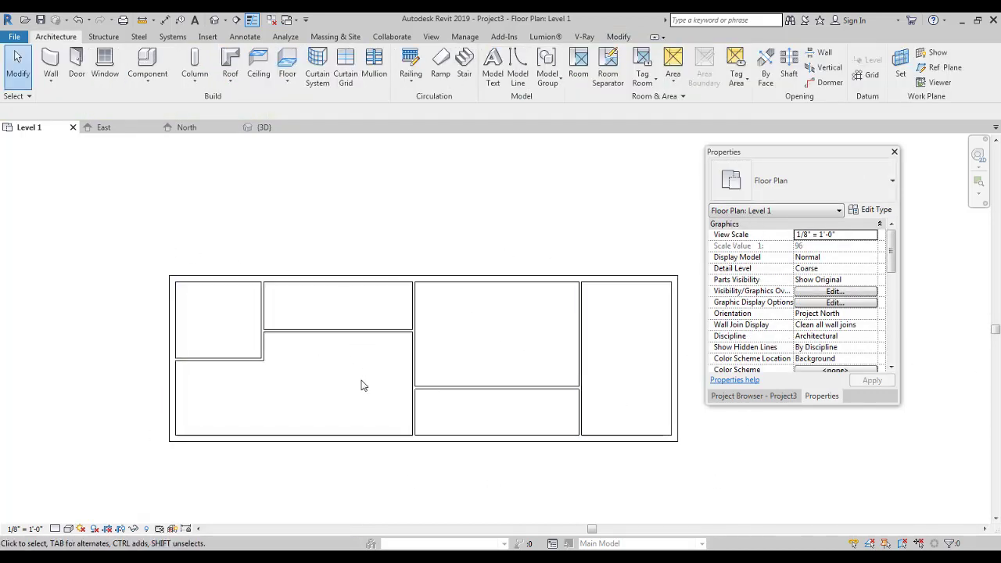
scroll(387, 416, "down", 2)
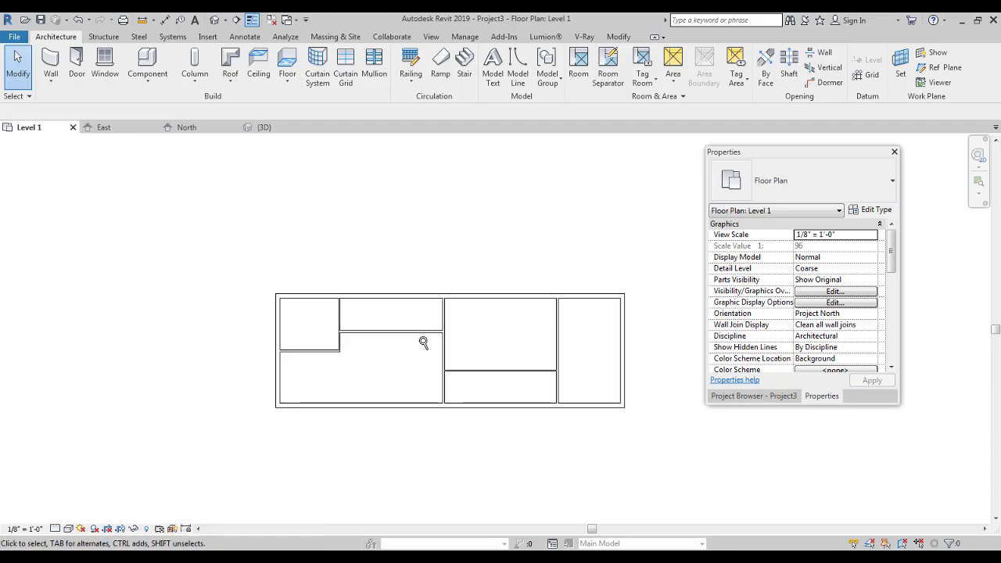
scroll(469, 352, "up", 4)
scroll(475, 474, "down", 3)
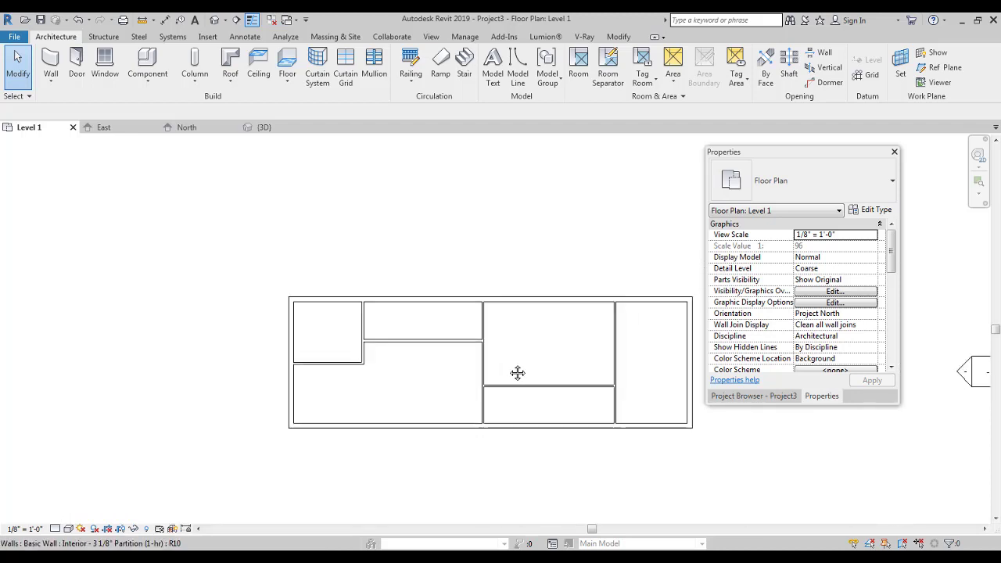
scroll(413, 277, "down", 2)
scroll(420, 349, "up", 2)
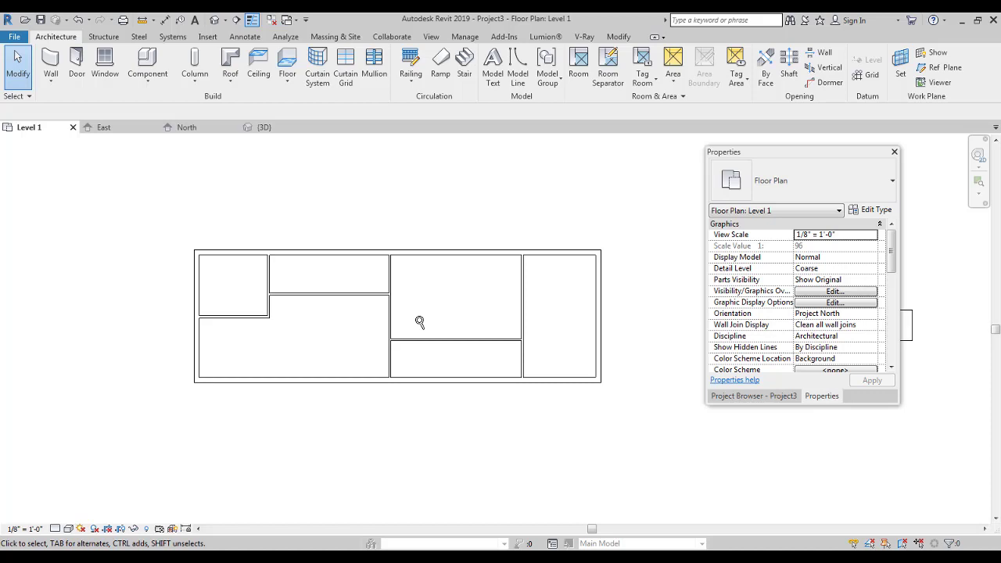
middle_click_drag(399, 325, 425, 371)
scroll(417, 431, "up", 2)
scroll(418, 358, "down", 2)
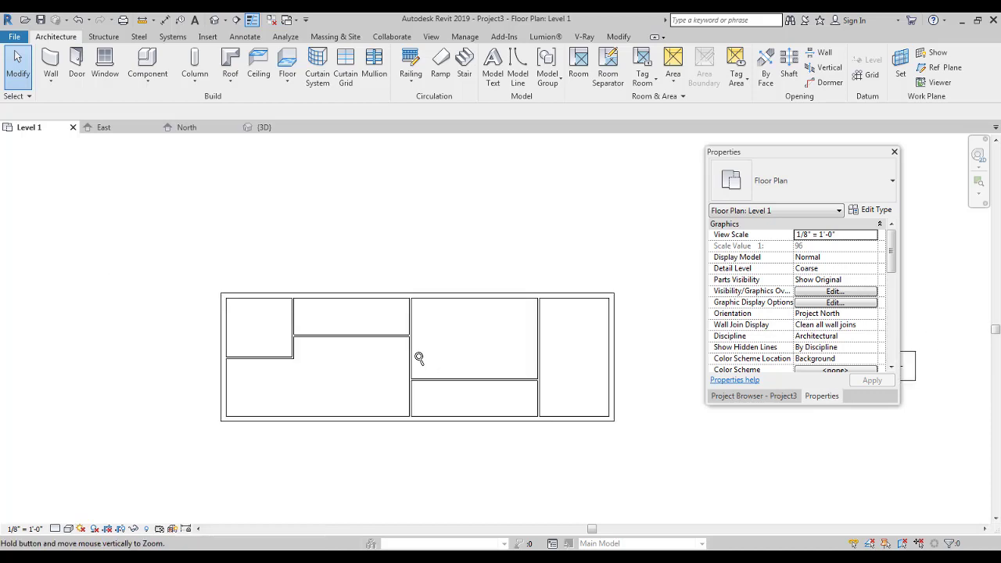
Inspect the south exterior wall's height constraints, and clear the selection
left_click(331, 426)
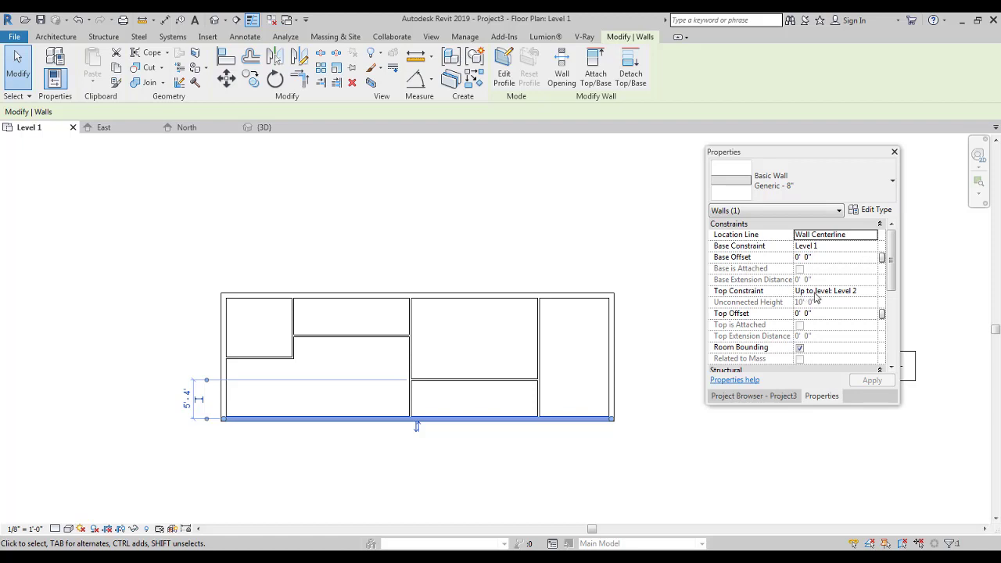
scroll(524, 262, "down", 1)
left_click(529, 227)
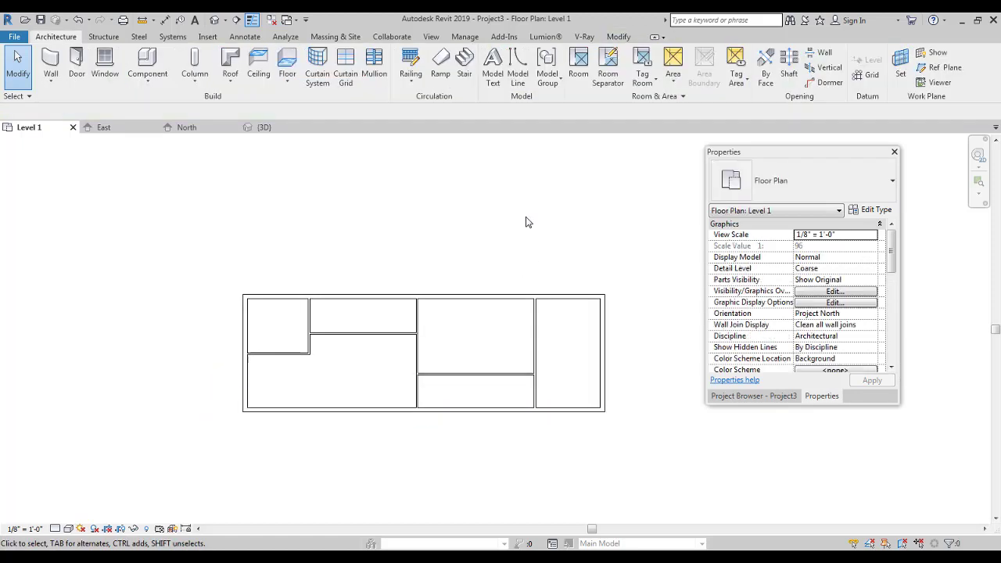
Set the south exterior wall's top constraint to Unconnected with an unconnected height of 20'
left_click(485, 409)
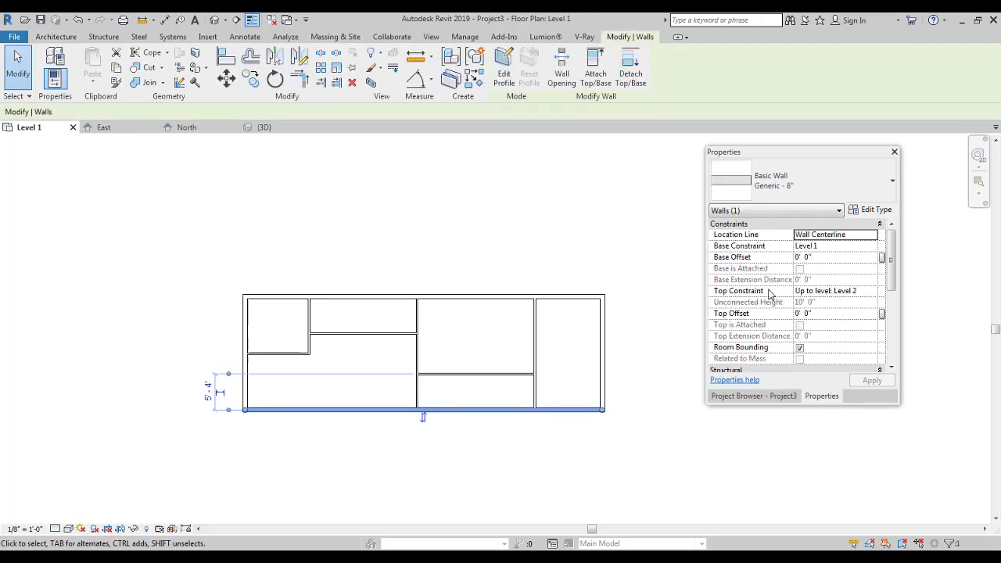
left_click(873, 291)
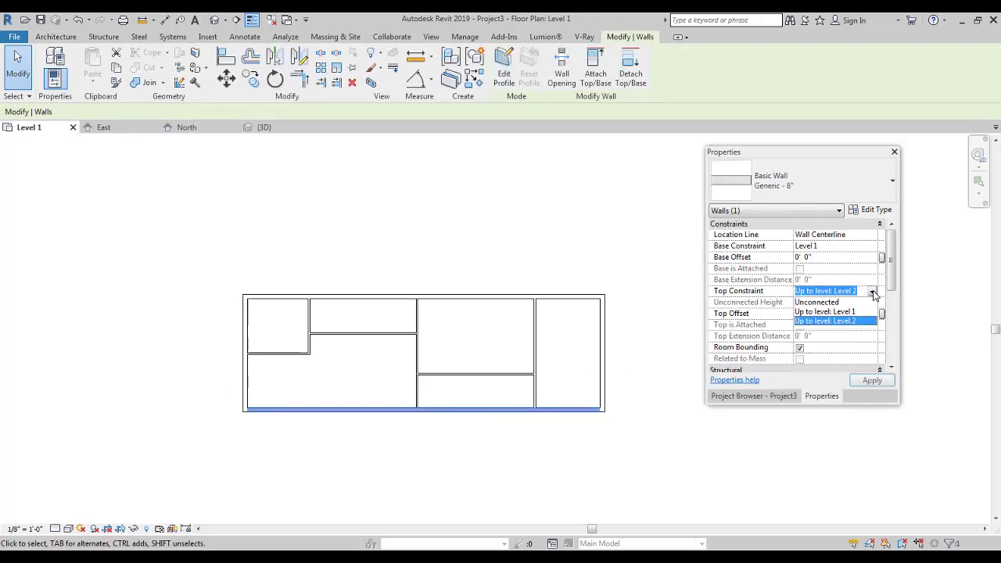
left_click(826, 303)
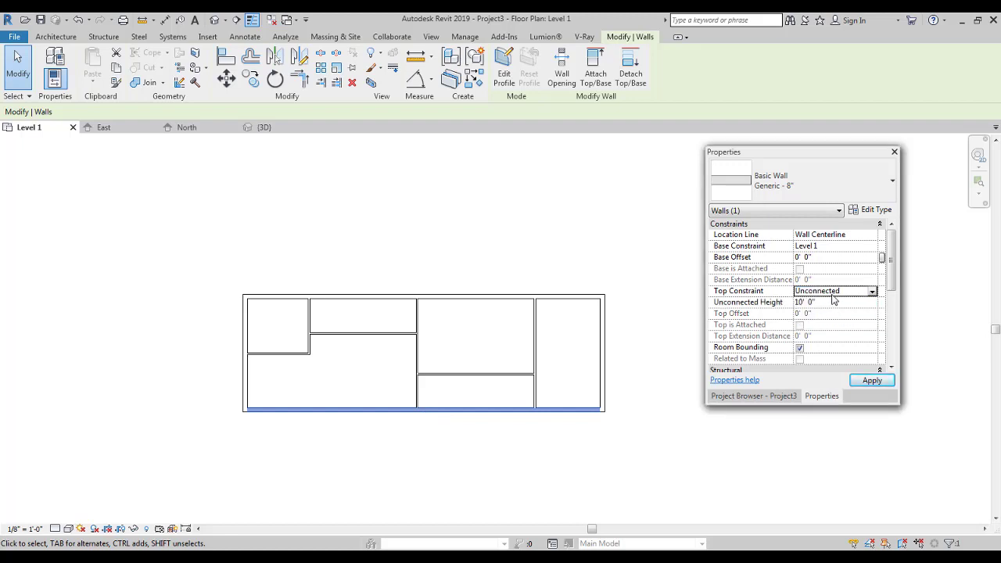
left_click(843, 304)
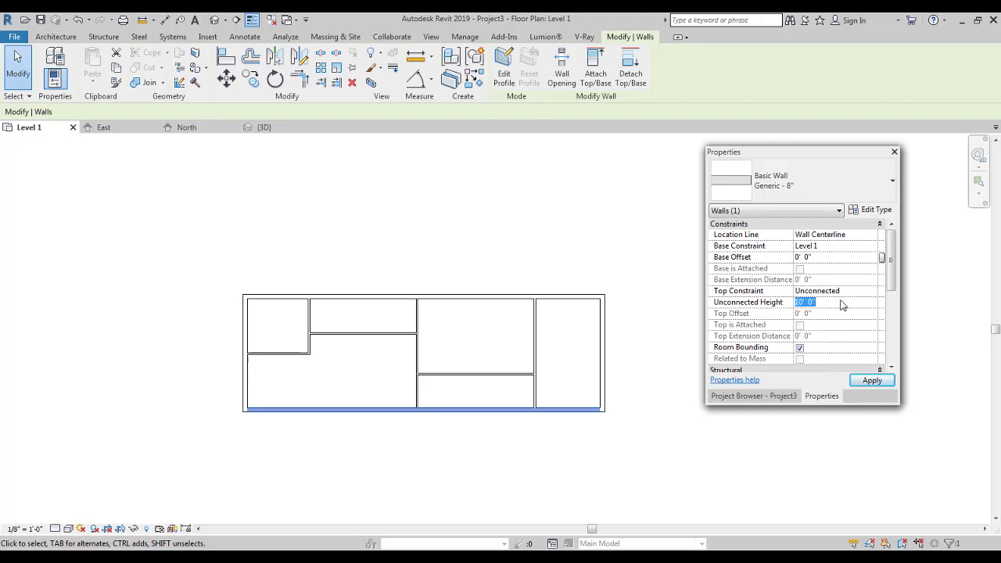
type("20")
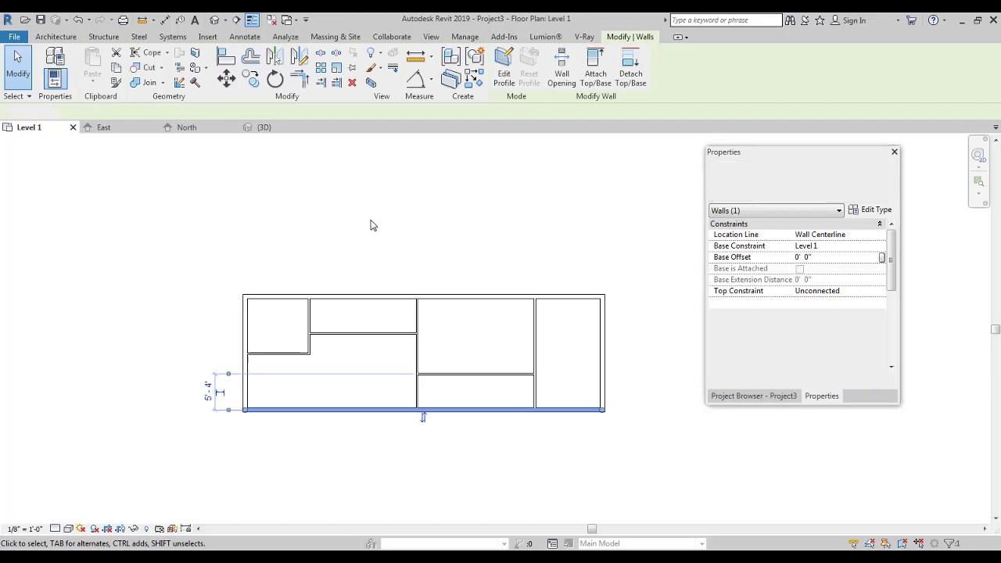
left_click(371, 223)
Open the default 3D view and examine the raised south wall up close
left_click(214, 21)
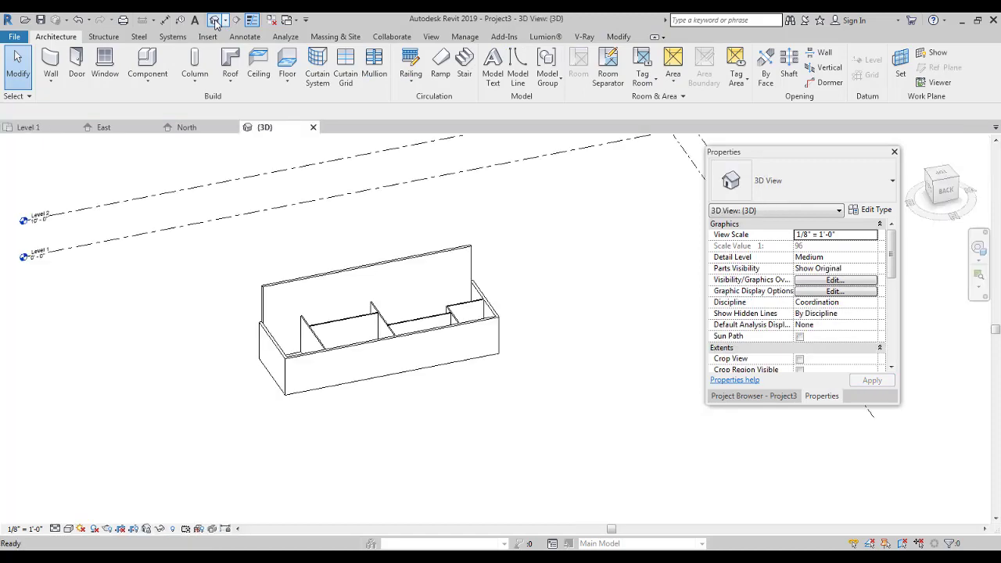
middle_click_drag(331, 212, 470, 179, "shift")
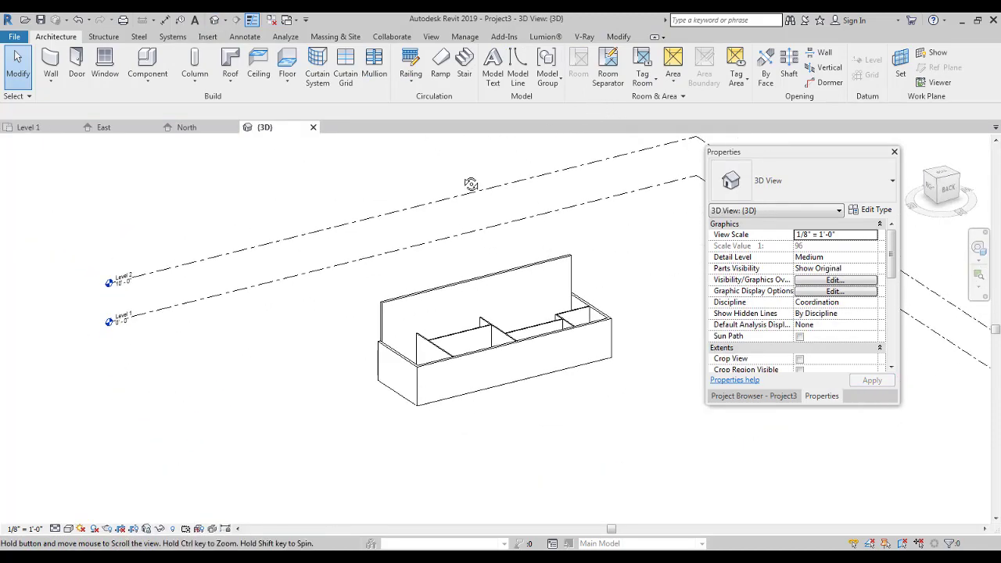
scroll(392, 292, "up", 5)
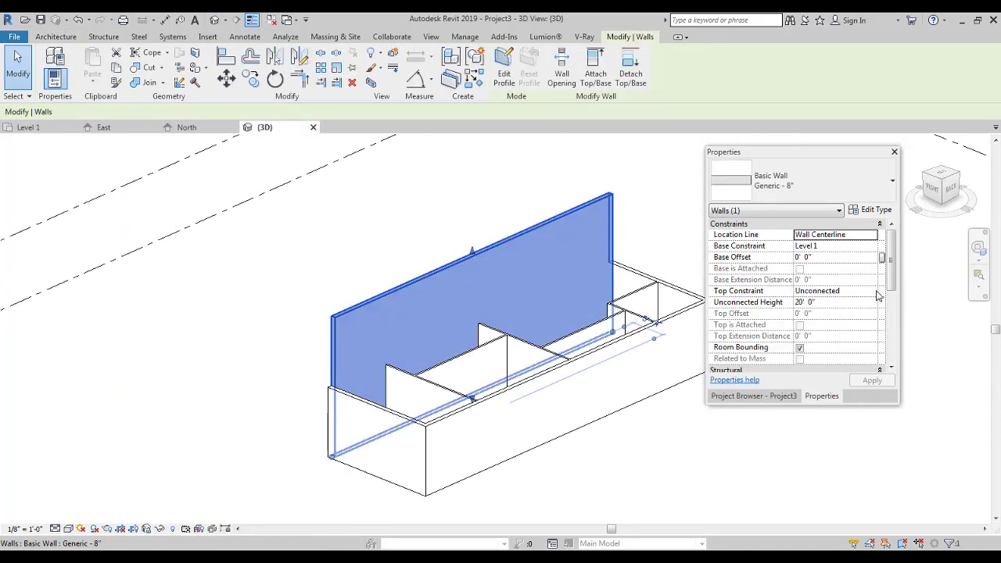
Try an unconnected height of 40' on the south exterior wall, and settle on 10'
left_click(831, 304)
type("40")
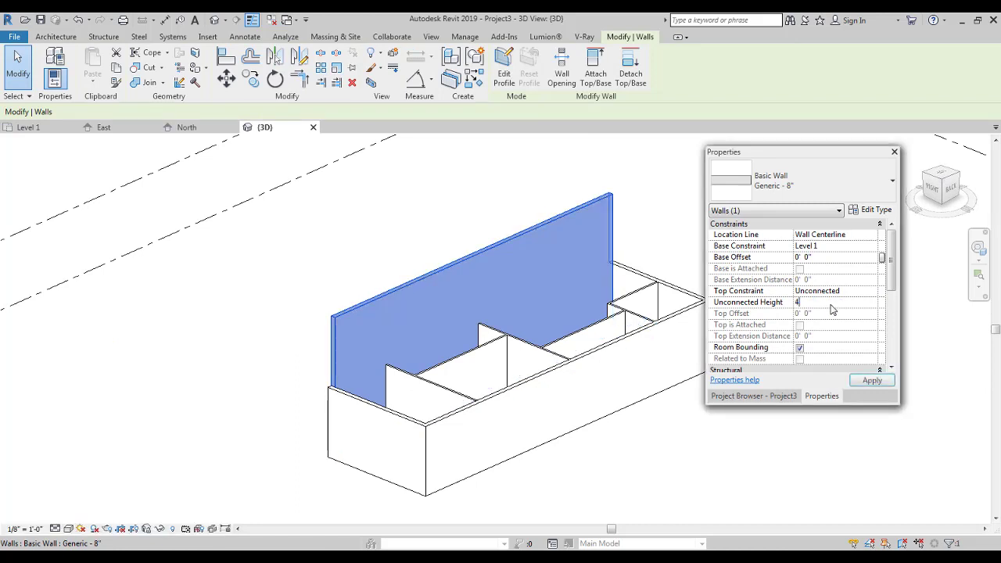
left_click(830, 303)
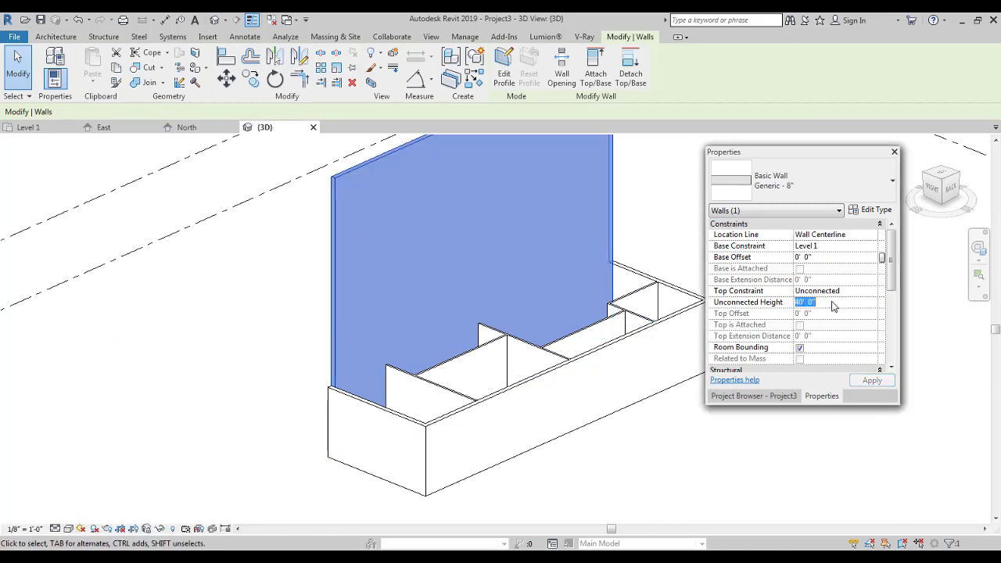
type("10")
left_click(271, 328)
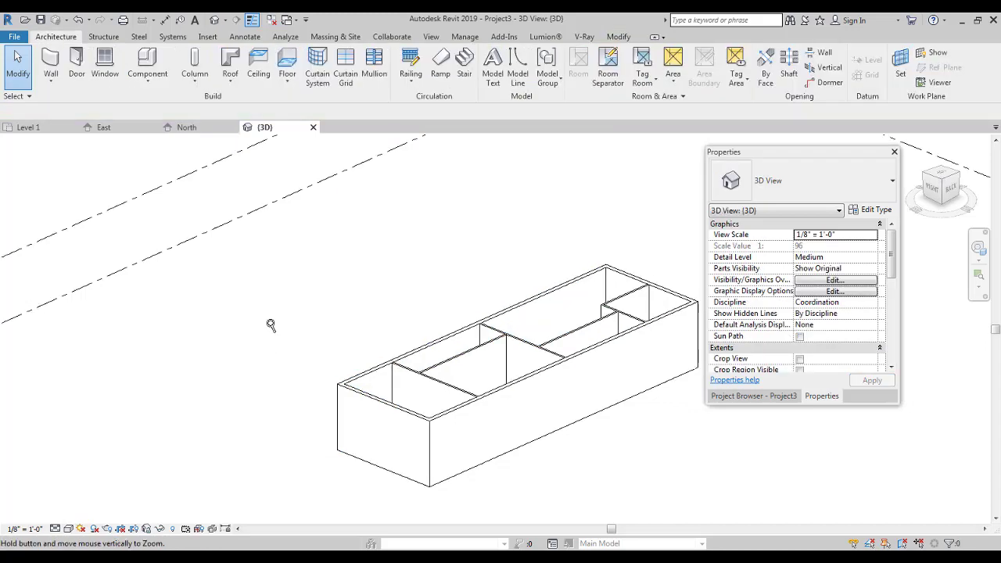
Look over the walls and partitions in 3D, and return to the Level 1 floor plan
middle_click_drag(270, 329, 270, 366, "shift")
left_click(780, 397)
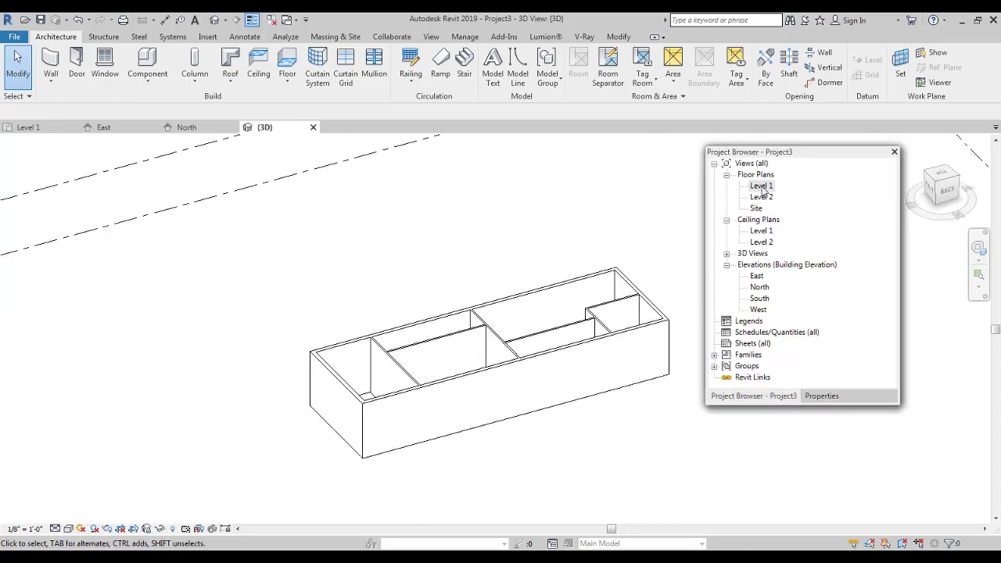
double_click(763, 189)
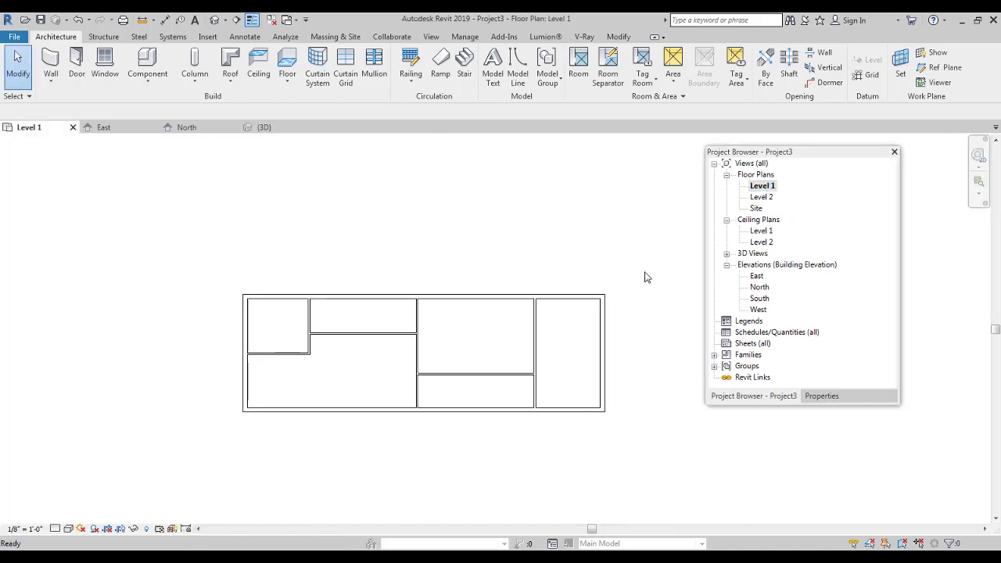
Start placing doors on the Level 1 floor plan with the Single-Flush 30" x 84" type
scroll(459, 234, "down", 2)
scroll(507, 322, "up", 2)
scroll(507, 322, "up", 3)
scroll(555, 293, "down", 3)
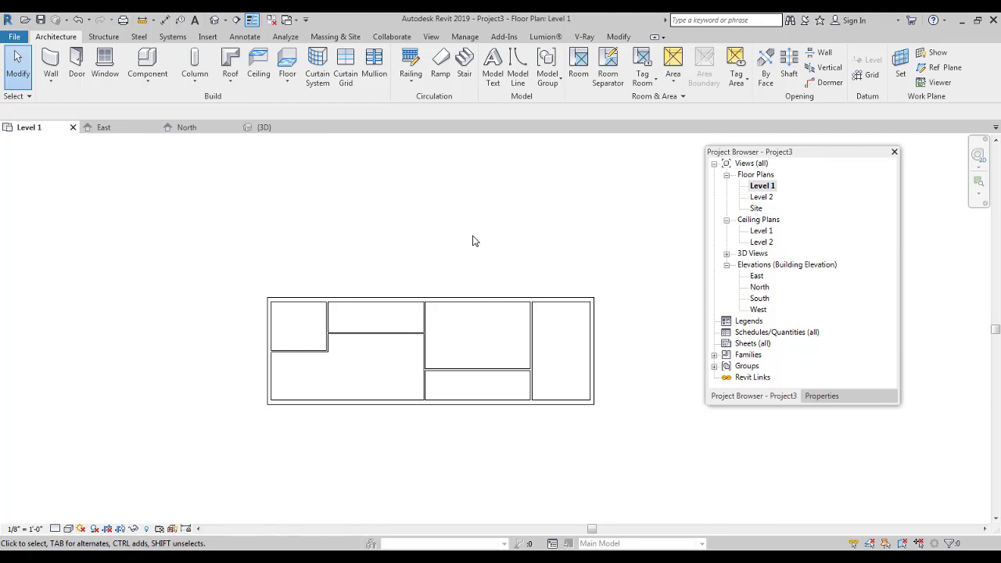
middle_click_drag(271, 250, 248, 268)
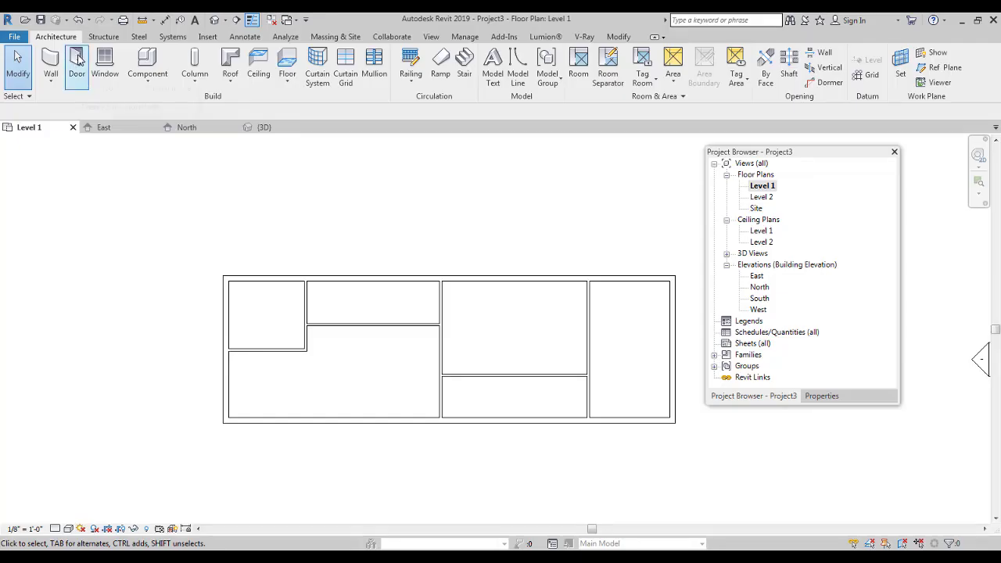
left_click(77, 63)
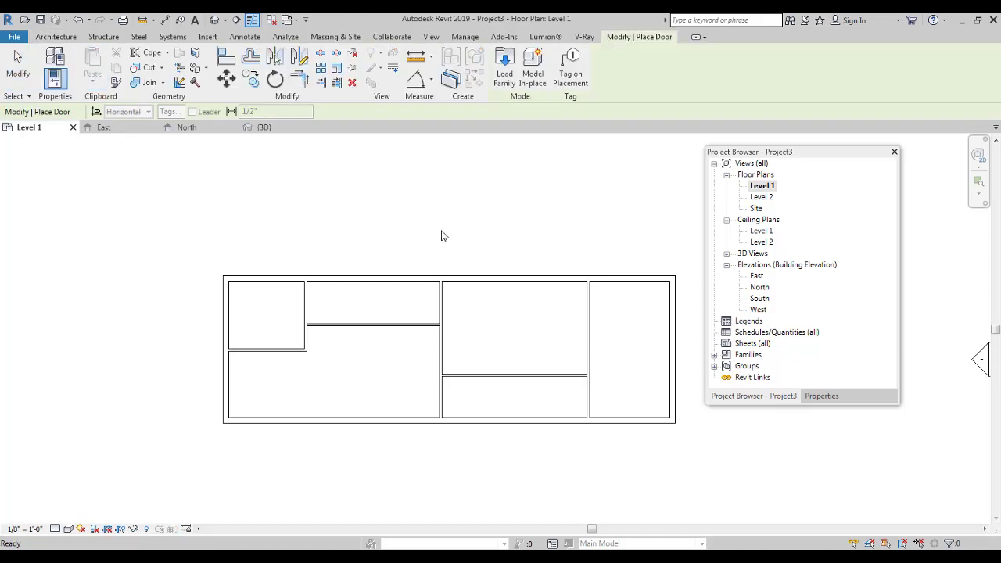
left_click(822, 395)
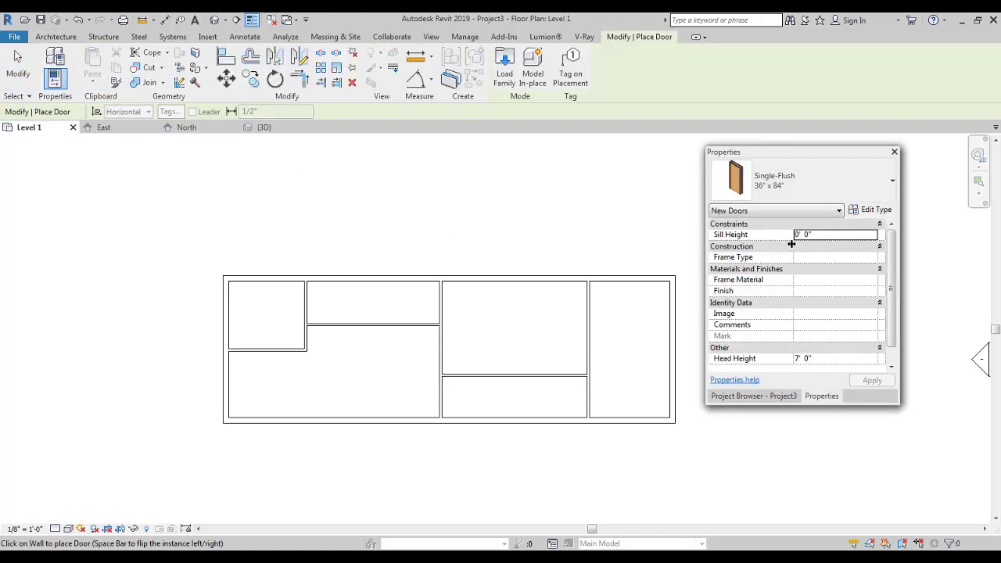
left_click(790, 180)
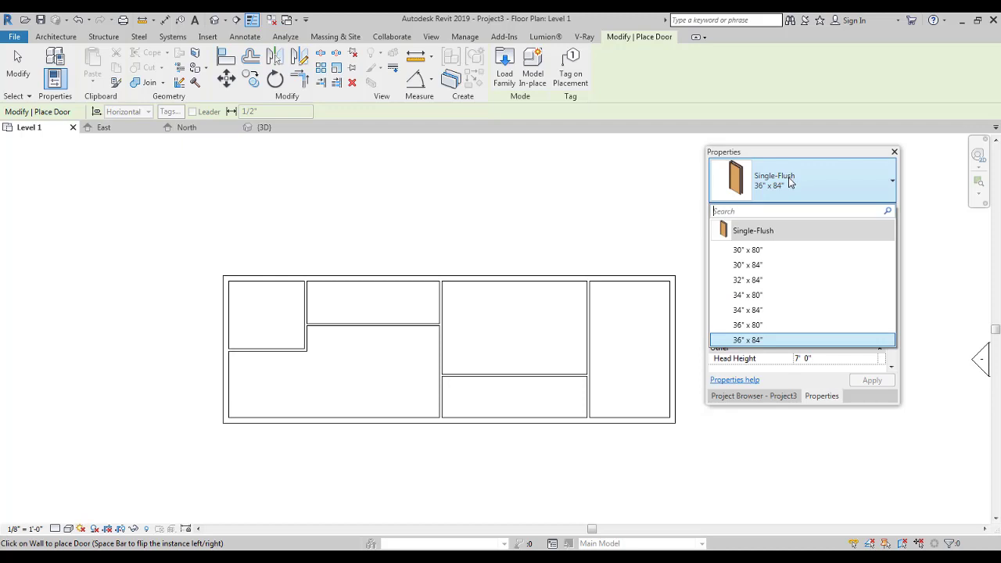
left_click(763, 325)
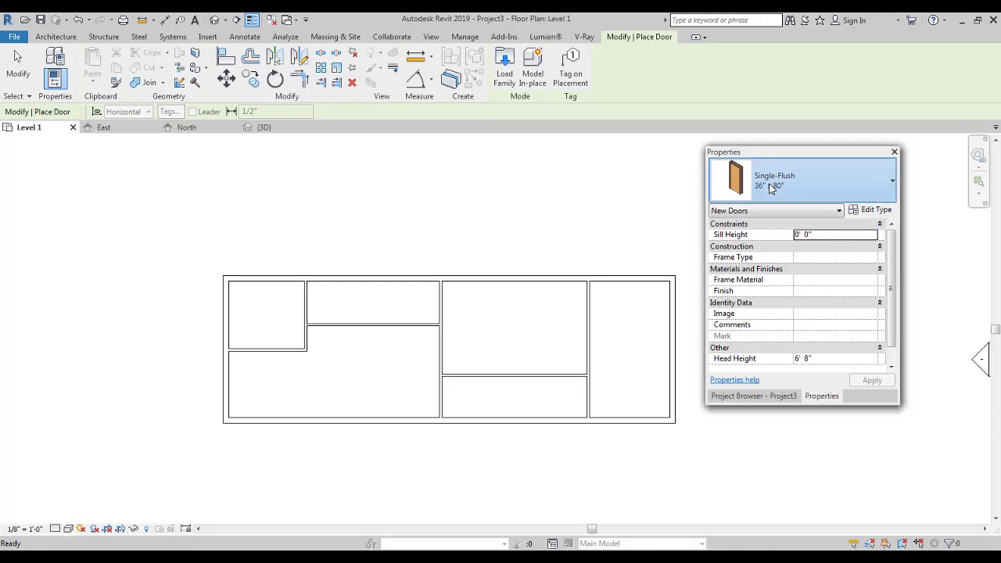
left_click(770, 188)
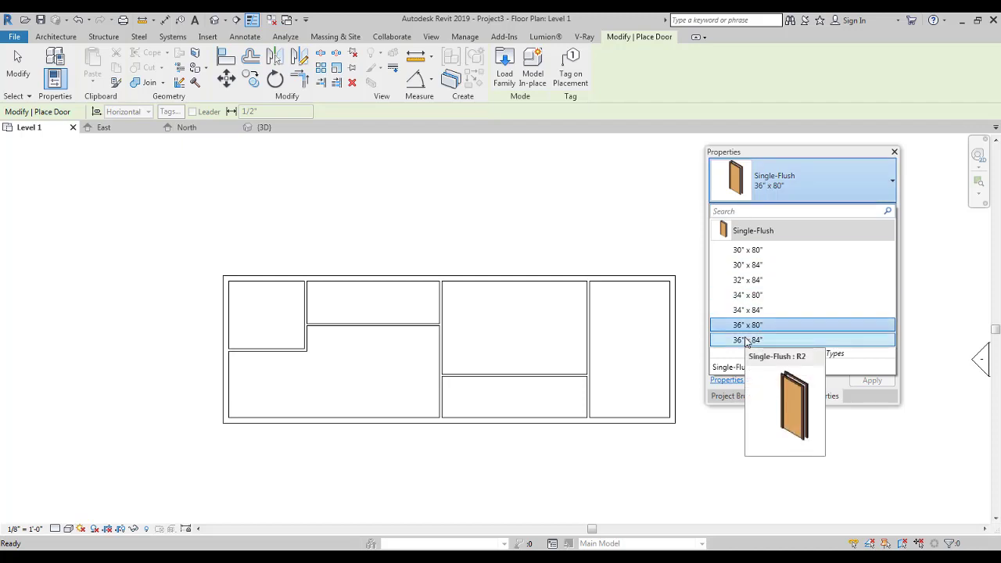
left_click(755, 266)
Place inward-swinging doors in the northwest room: south wall, about 2' 2" from the west wall, and east wall, about 1' 9" from the north wall
middle_click_drag(215, 196, 421, 306)
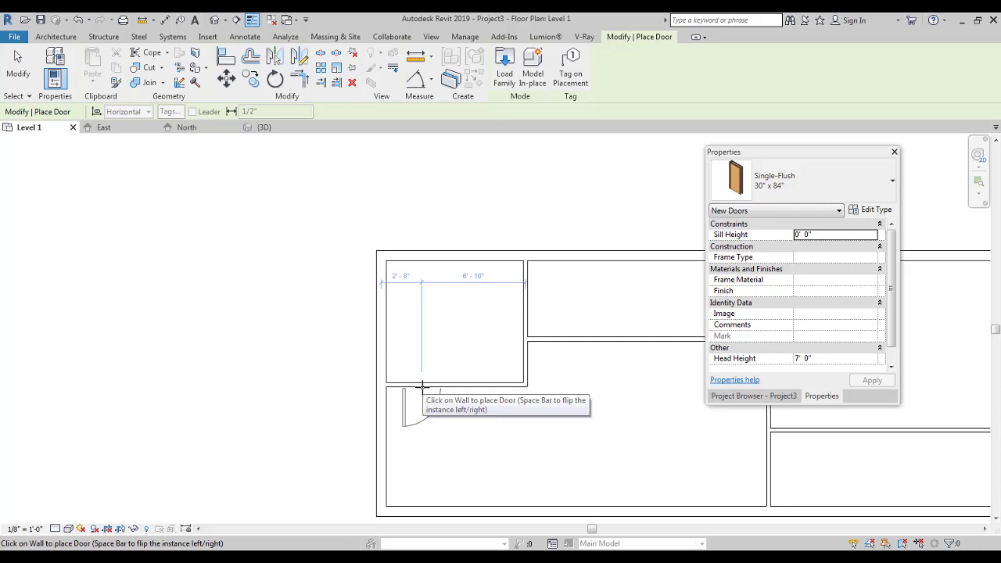
key("space")
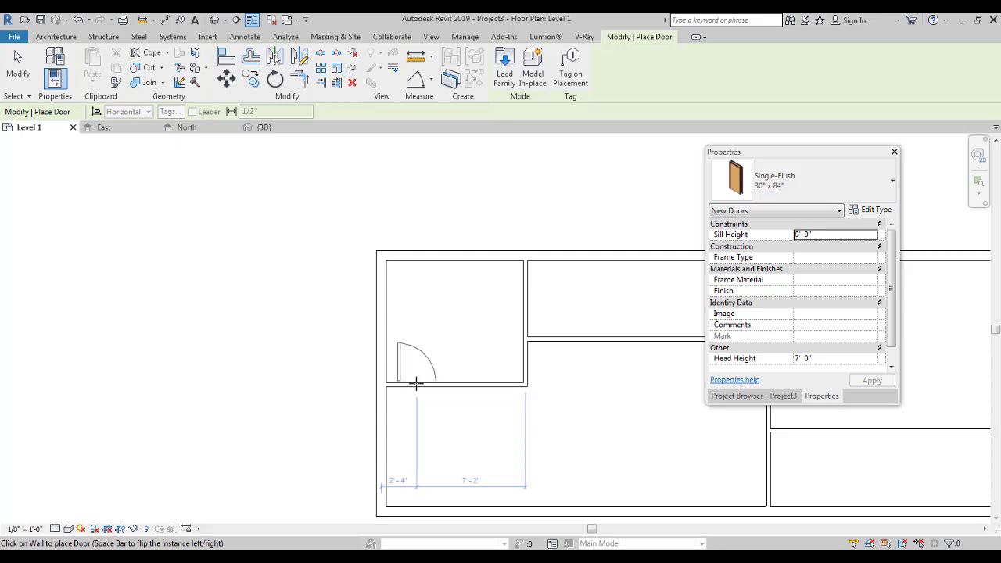
left_click(415, 382)
middle_click_drag(510, 275, 454, 324)
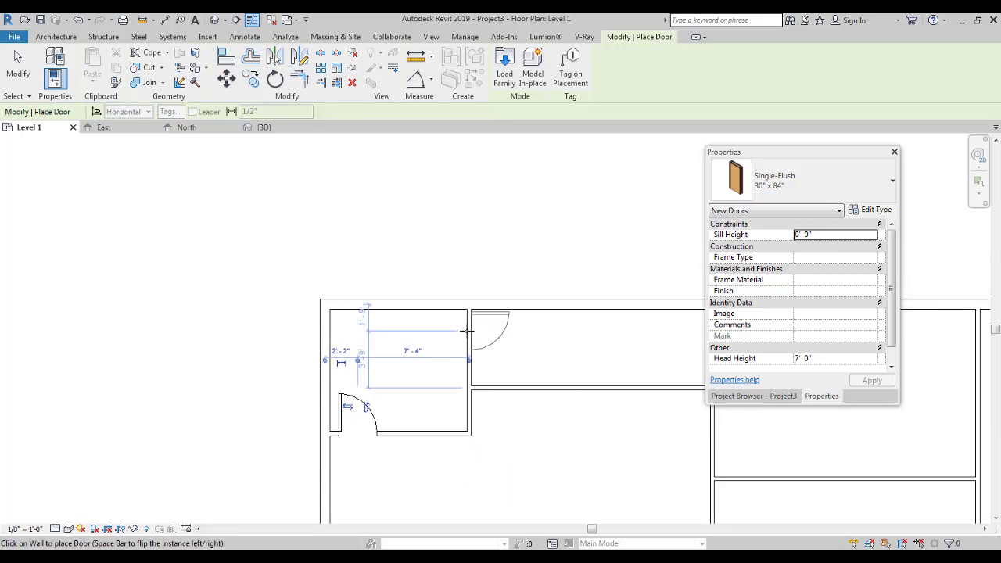
left_click(466, 332)
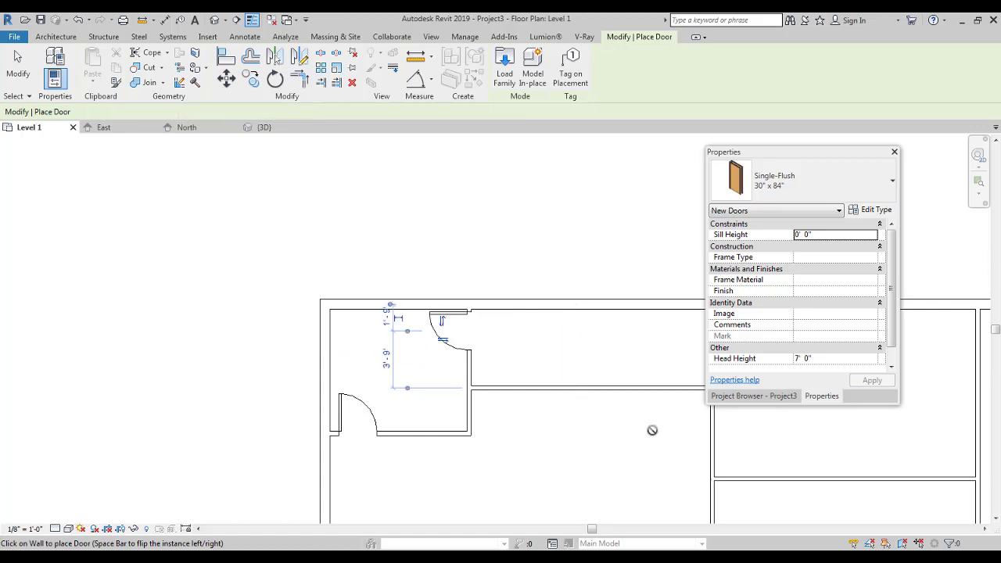
Place four doors swinging east, one near each end of the two long north-south partitions, about 2' from the exterior walls
scroll(610, 430, "down", 2)
key("super")
middle_click_drag(435, 392, 273, 317)
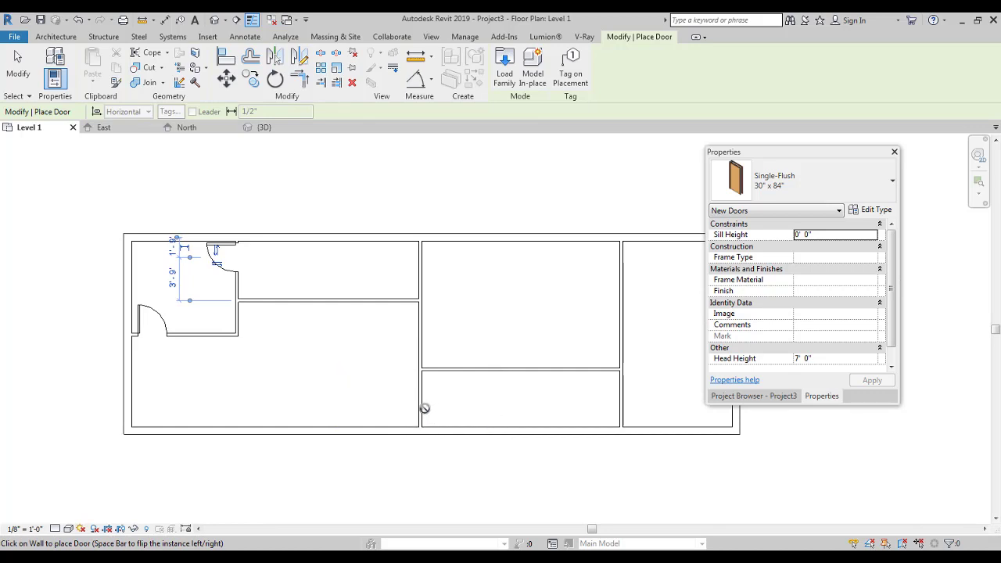
left_click(426, 407)
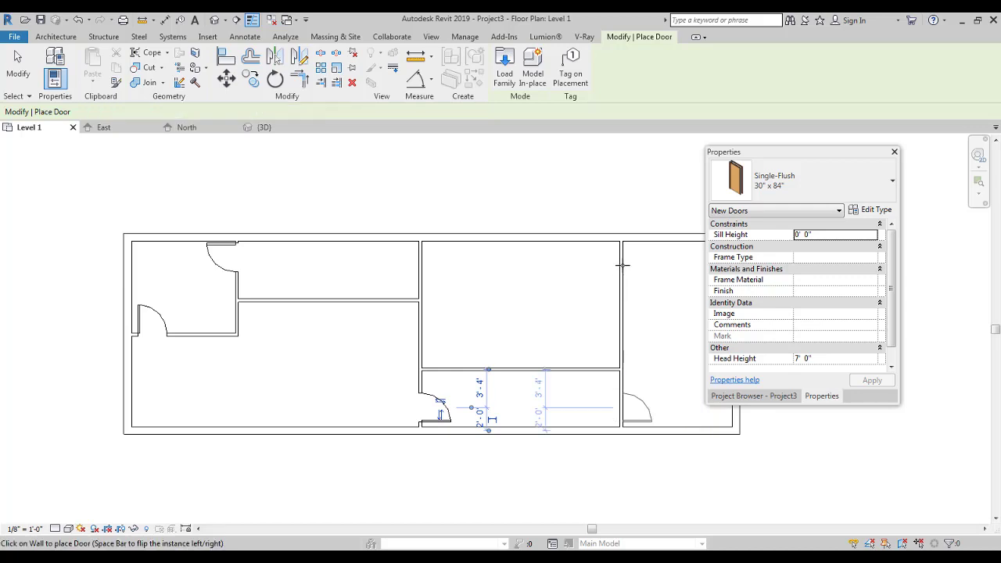
left_click(624, 409)
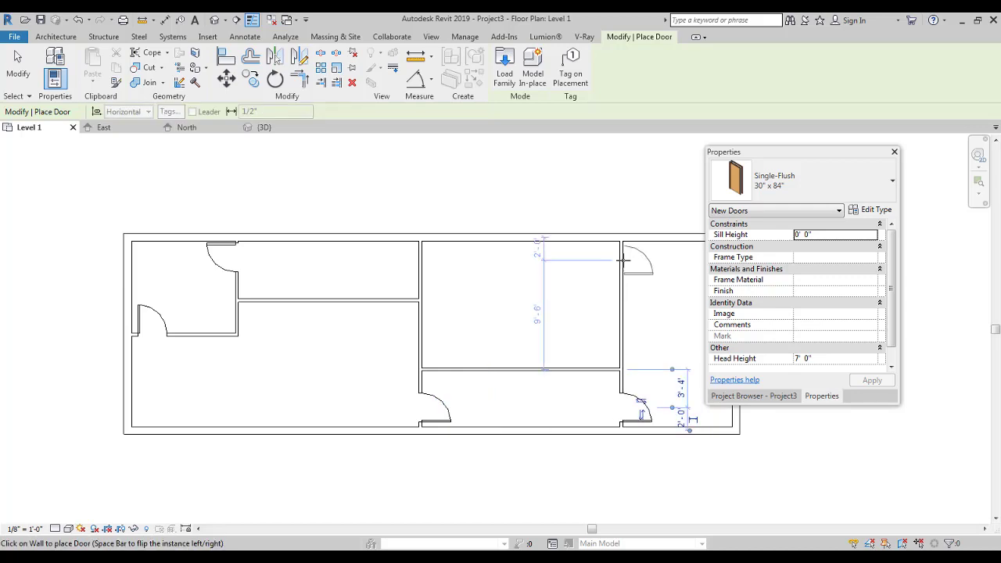
left_click(426, 259)
key("Escape")
key("Escape")
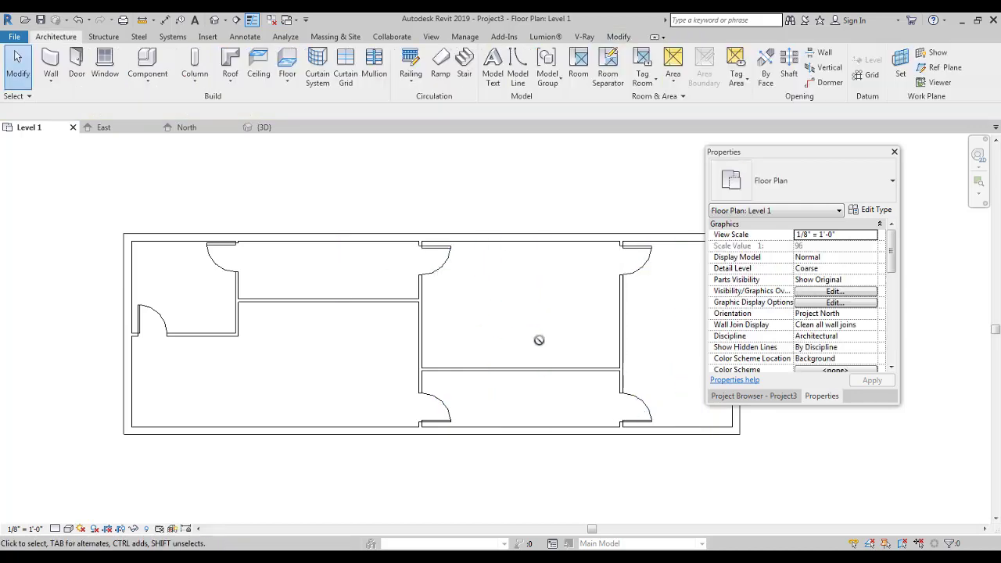
Review the available door sizes for the north door in the middle partition, keeping the 30" x 84" type
scroll(544, 344, "up", 1)
scroll(546, 347, "down", 2)
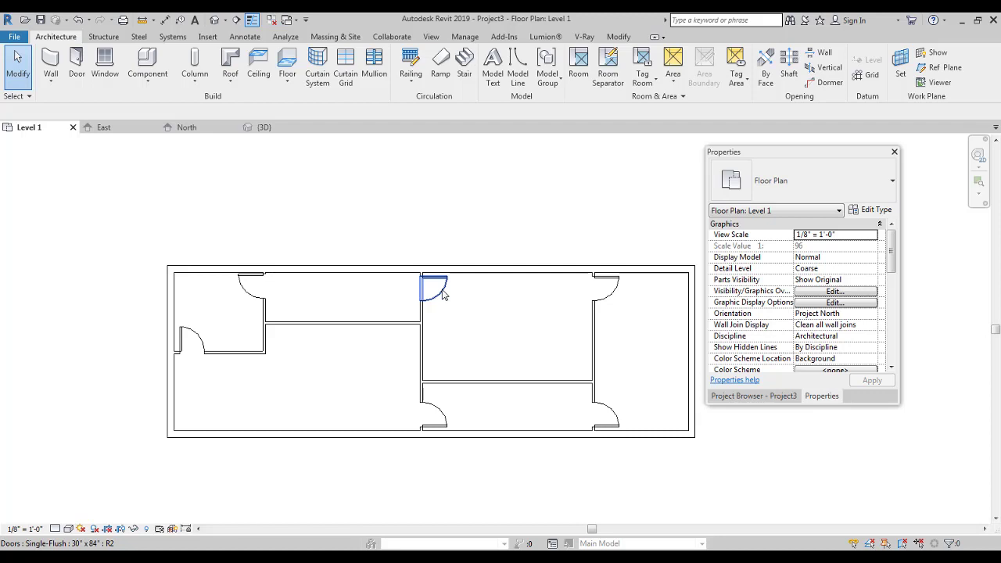
left_click(441, 293)
left_click(772, 199)
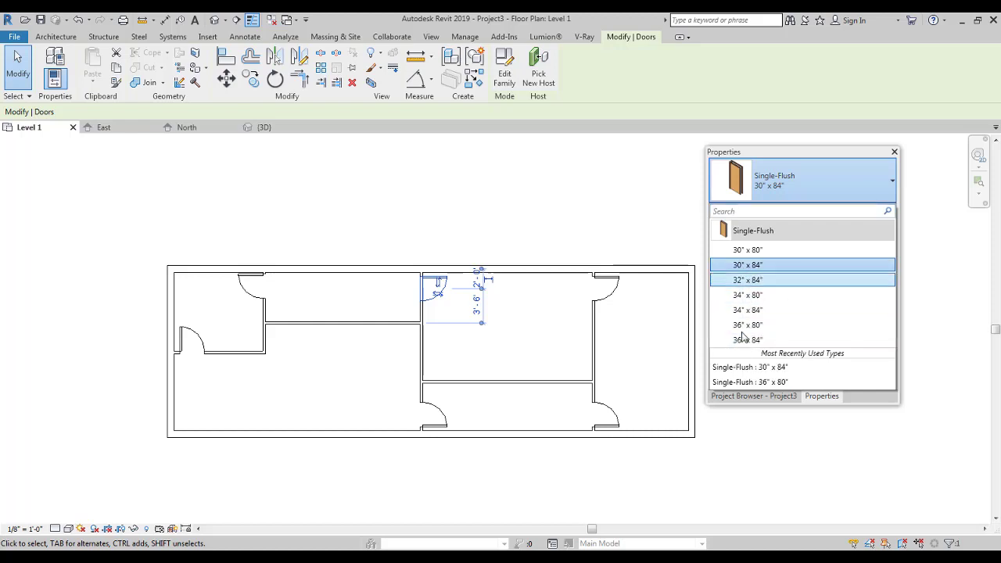
left_click(753, 266)
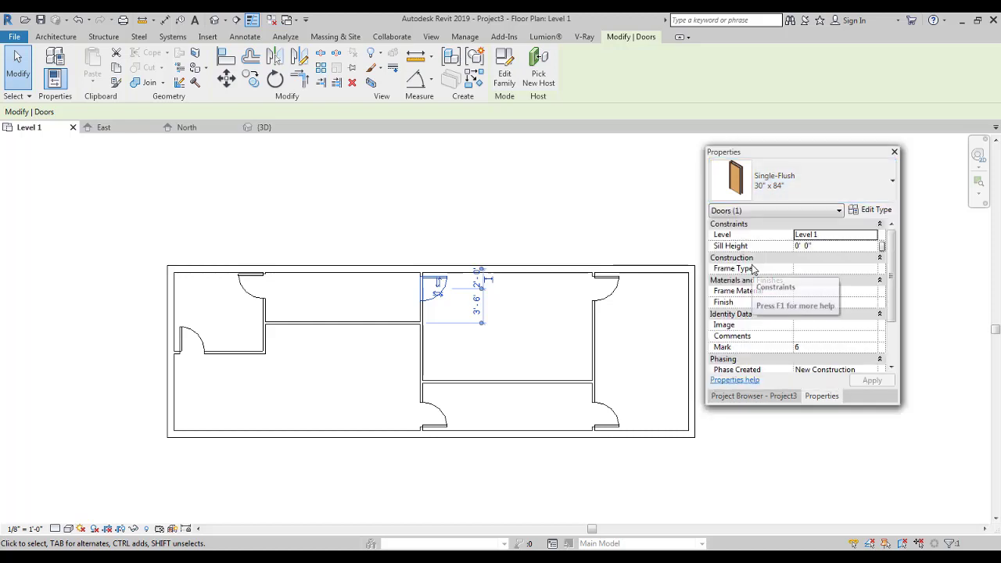
left_click(489, 234)
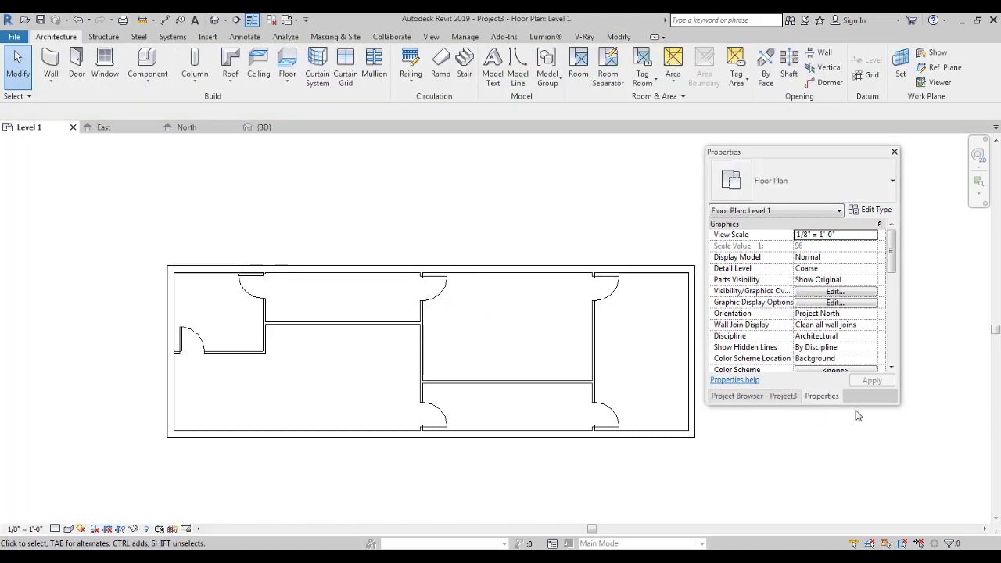
Duplicate the middle partition's north door type under the name 28" x 84" and keep the new type selected
left_click(439, 295)
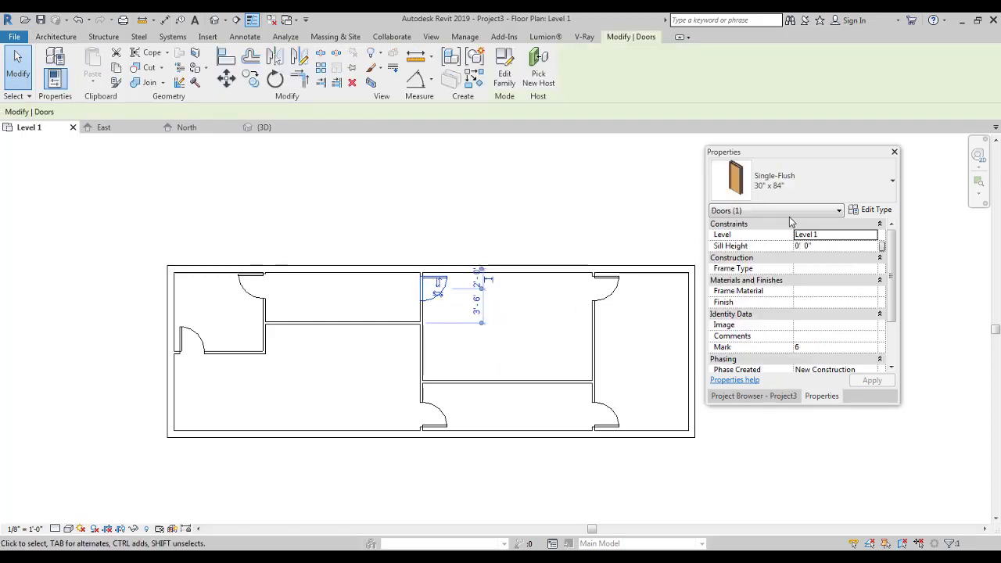
left_click(875, 212)
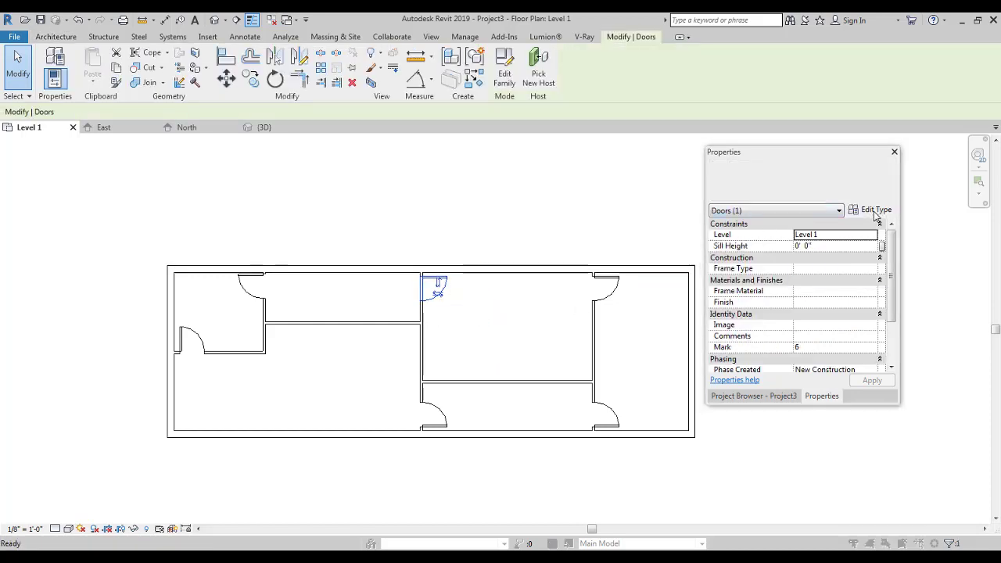
left_click_drag(706, 101, 643, 102)
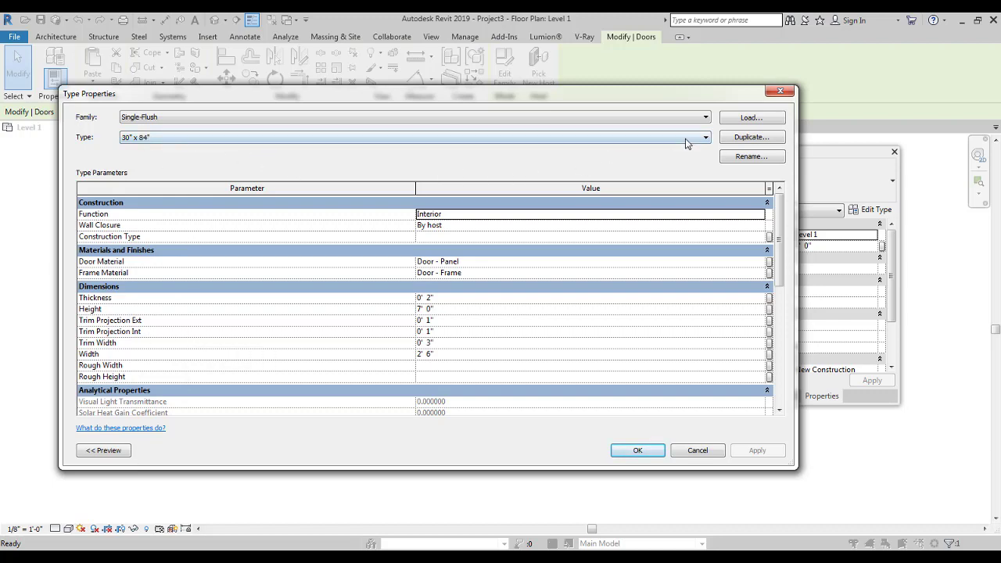
left_click(747, 137)
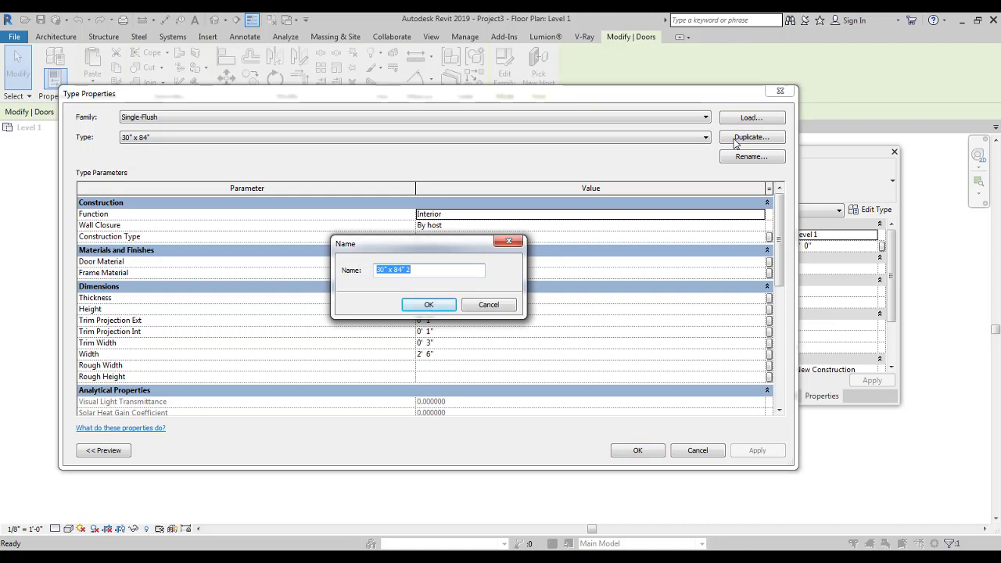
type("28\"")
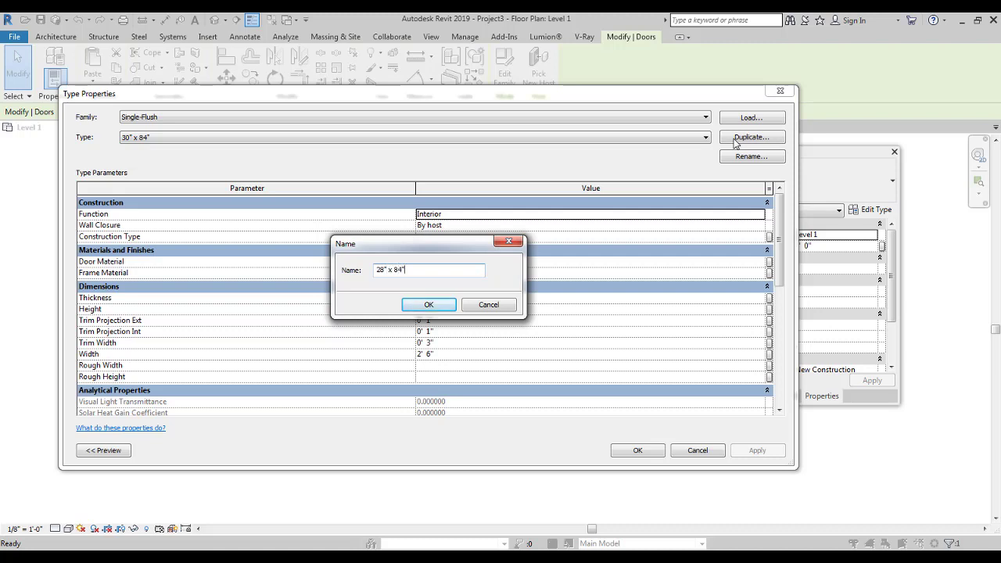
left_click(426, 304)
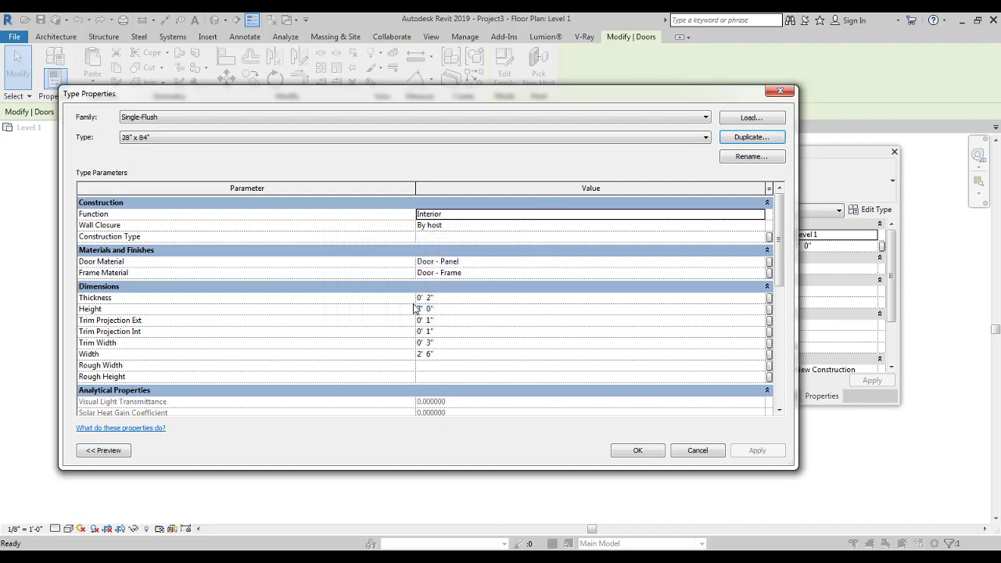
left_click(197, 136)
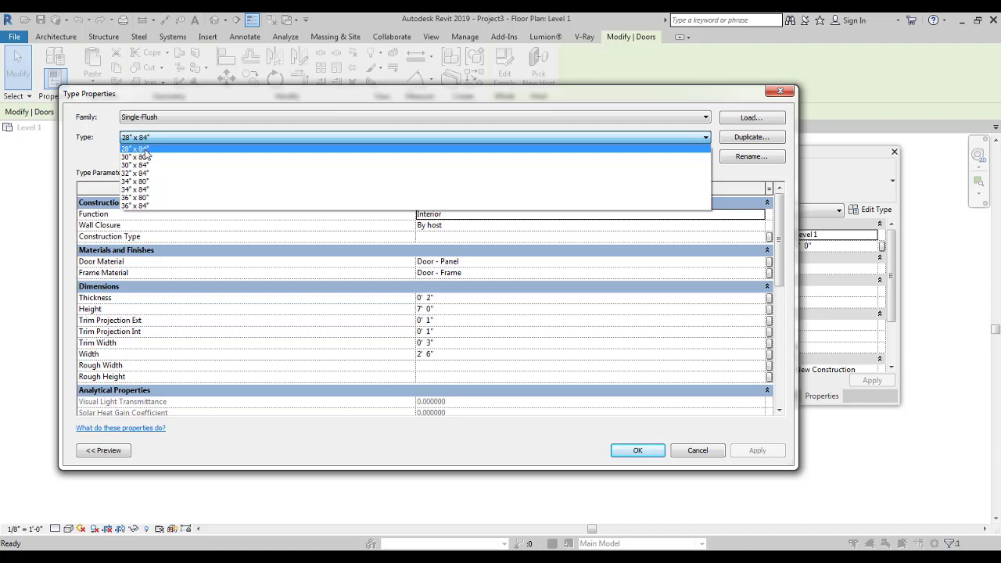
left_click(146, 151)
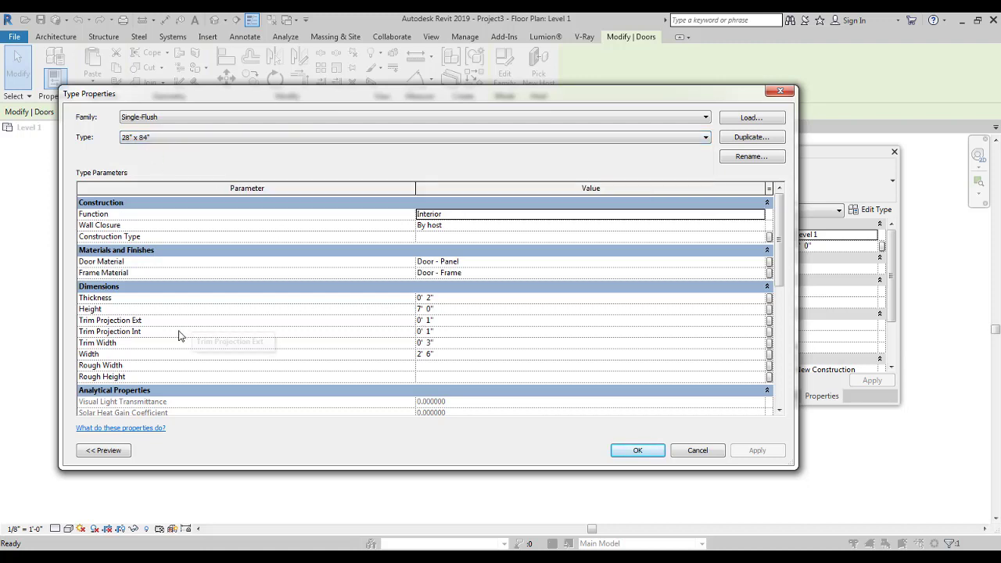
Set the 28" x 84" door type's width to 28 inches (2' 4") and accept the type properties
left_click(453, 358)
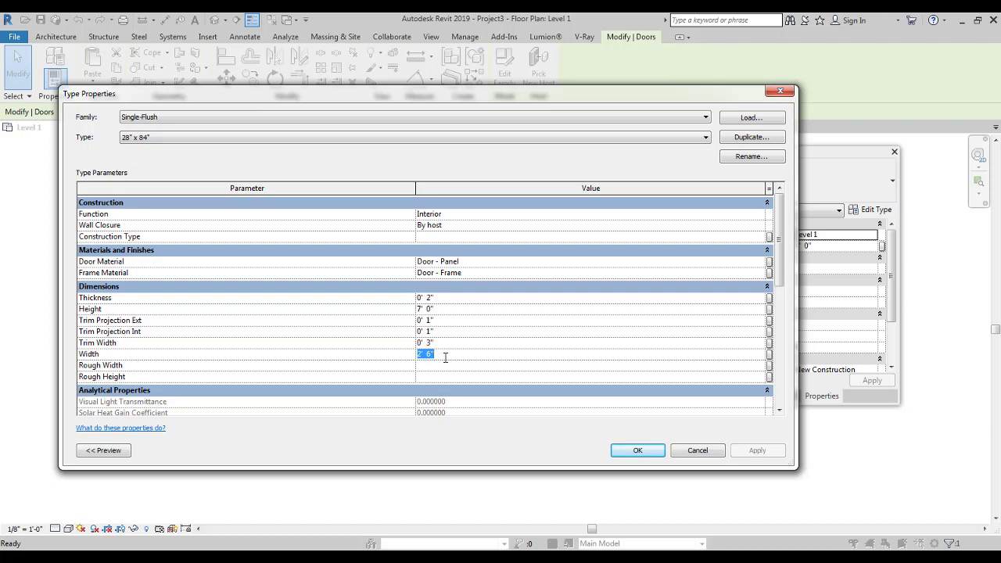
type("0 28")
left_click(451, 344)
left_click(638, 451)
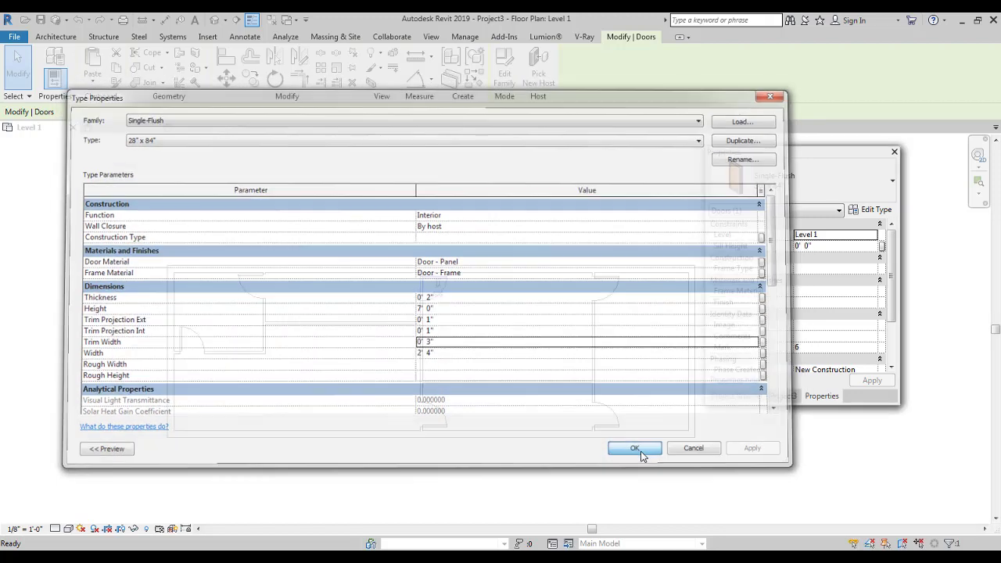
left_click(413, 200)
Move the 28" x 84" door north along the middle partition to about 1' 9" from the north wall
scroll(481, 331, "up", 2)
scroll(480, 331, "up", 2)
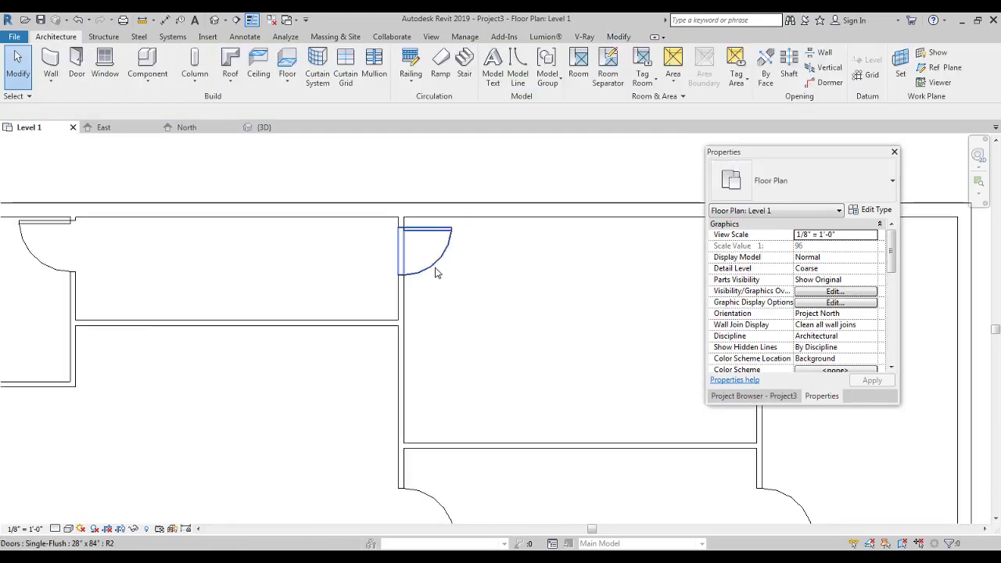
middle_click_drag(446, 282, 471, 405)
scroll(460, 334, "up", 1)
left_click(413, 268)
left_click(432, 228)
left_click(446, 327)
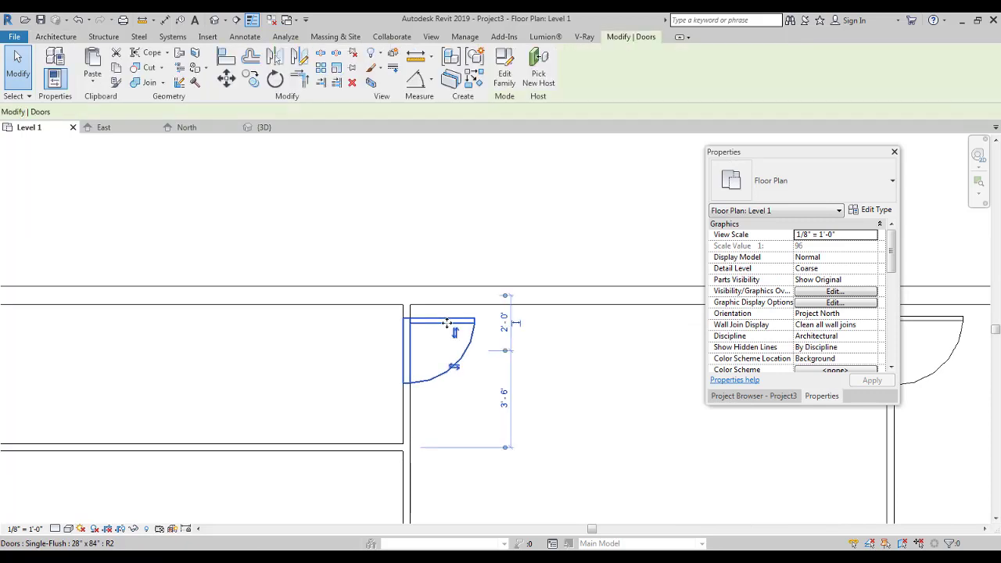
middle_click_drag(449, 320, 491, 195, "ctrl")
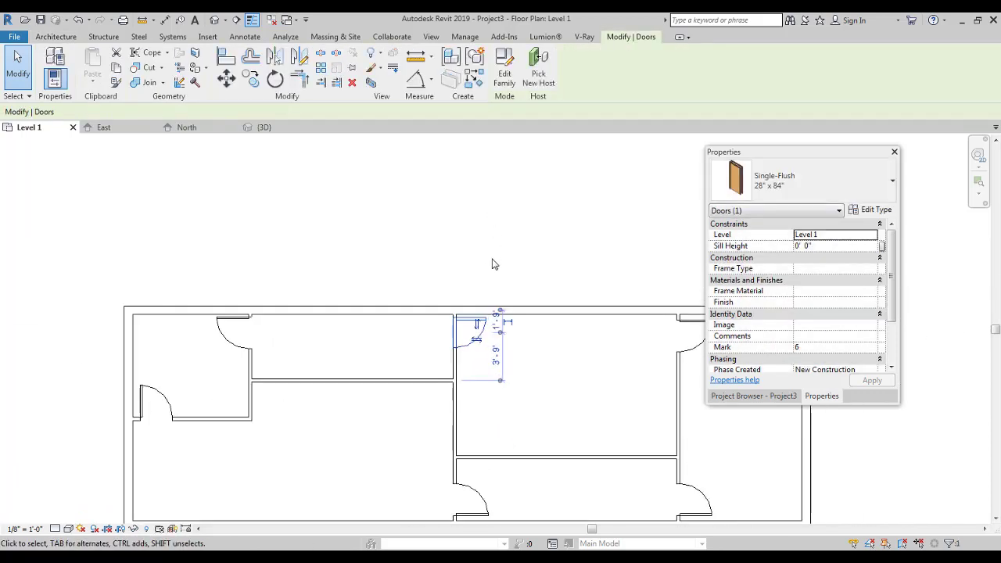
left_click(492, 264)
middle_click_drag(517, 296, 409, 216)
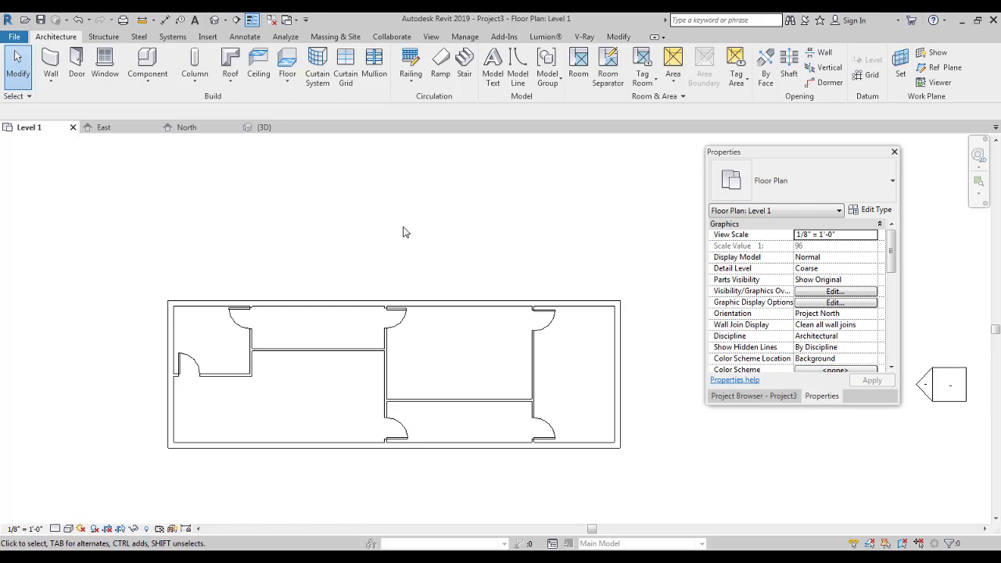
middle_click_drag(402, 233, 444, 242)
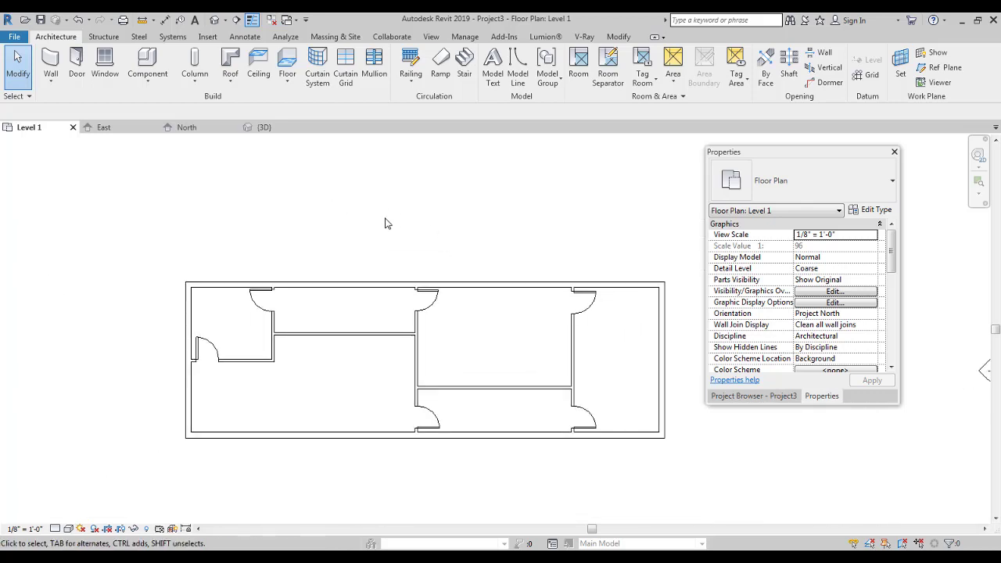
mouse_move(385, 224)
middle_mouse_down("ctrl")
mouse_move(395, 222)
mouse_move(398, 167)
mouse_move(378, 174)
mouse_move(385, 235)
middle_mouse_up("ctrl")
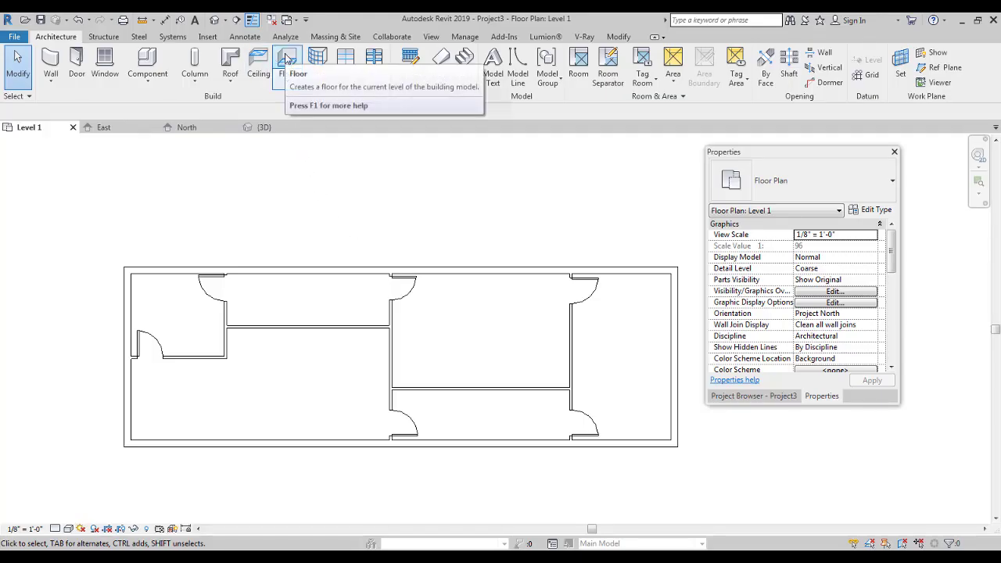
Begin a floor boundary sketch on Level 1 and review the available floor types, keeping Generic - 12"
left_click(287, 60)
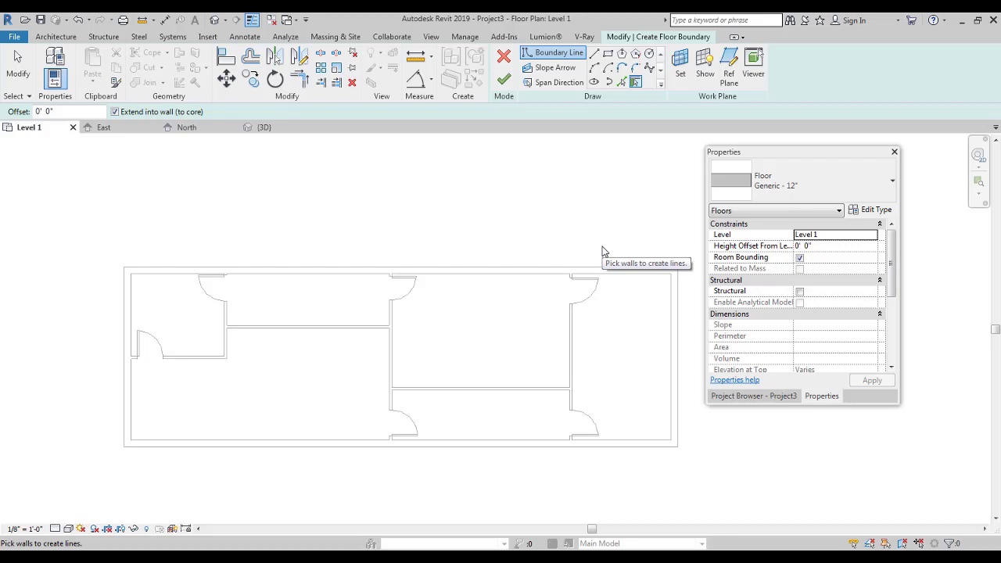
middle_click_drag(430, 250, 457, 239, "ctrl")
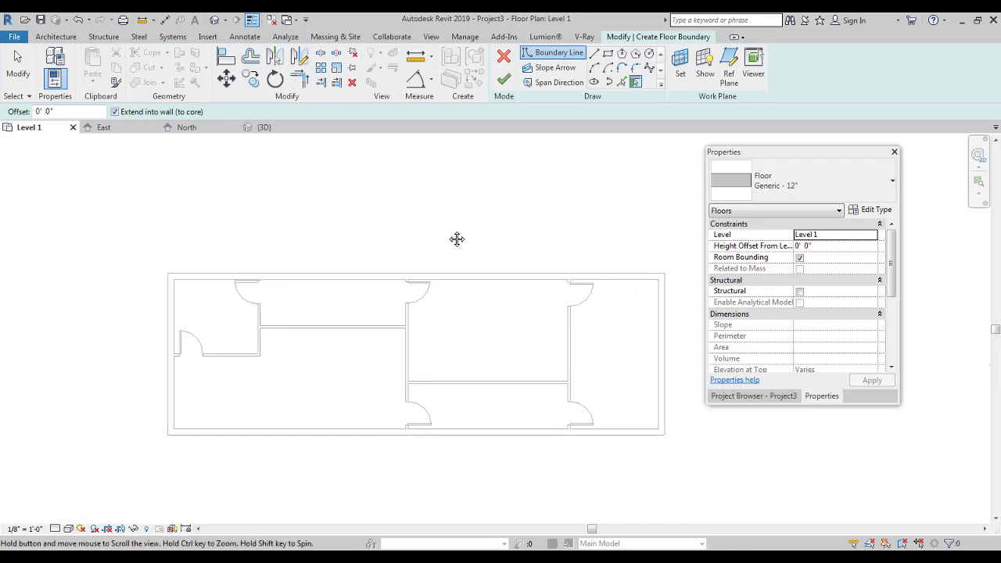
left_click(747, 192)
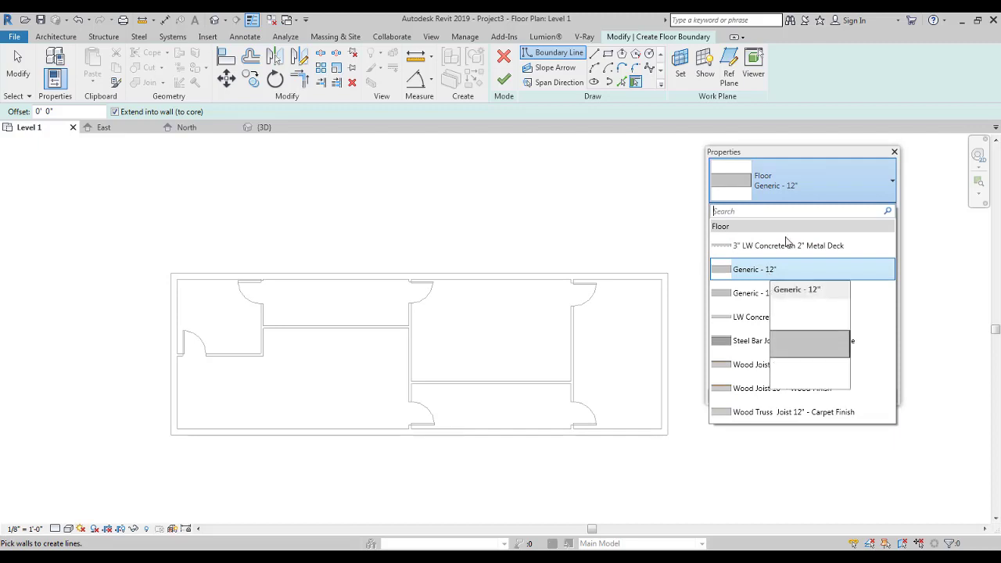
left_click(804, 192)
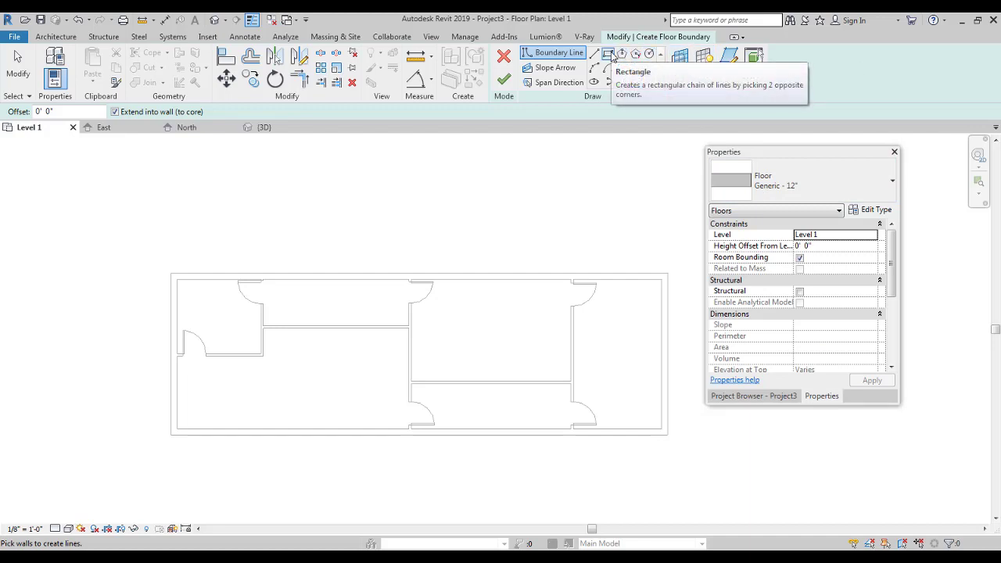
scroll(593, 142, "down", 1)
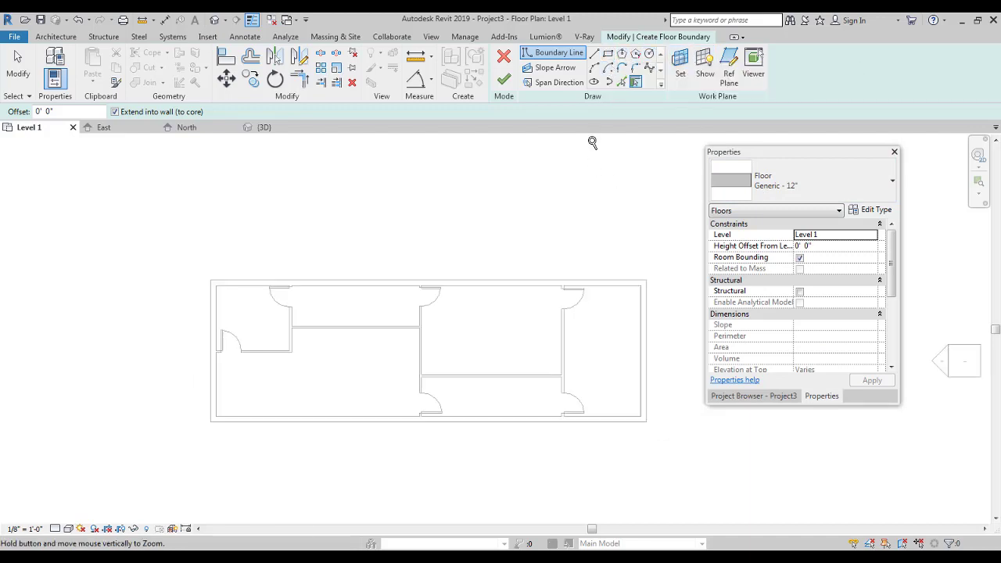
scroll(592, 142, "down", 2)
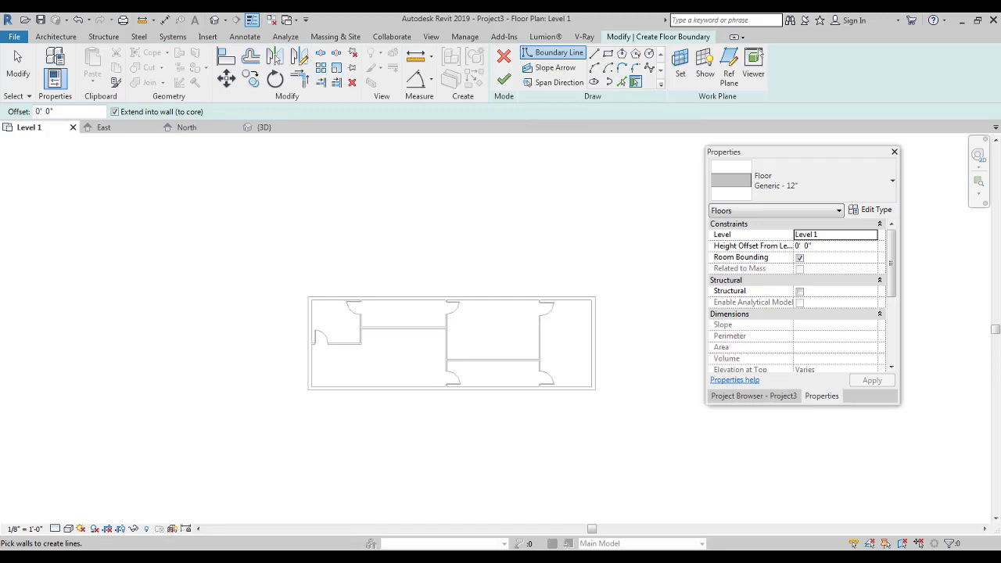
scroll(467, 228, "up", 2)
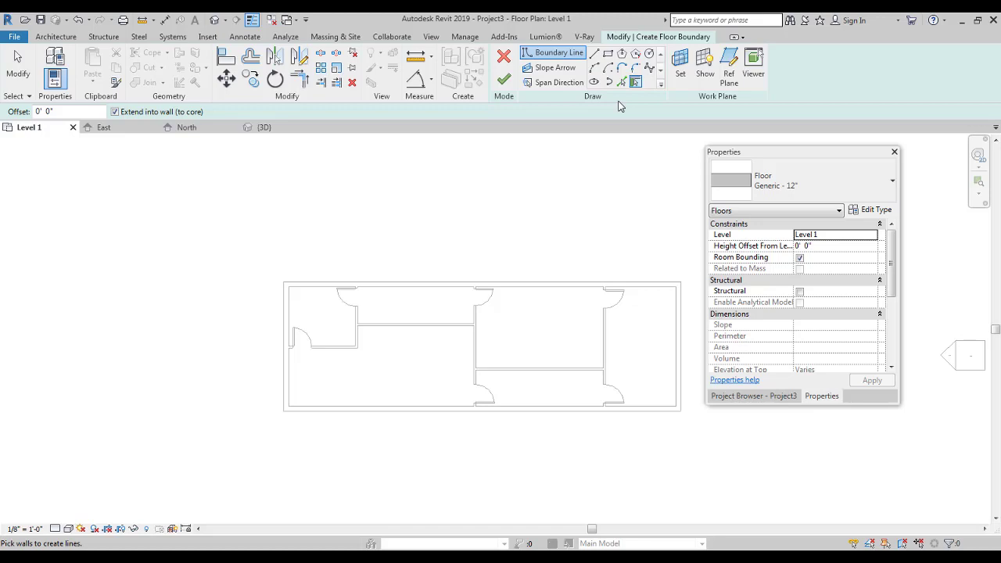
Draw the floor boundary as a closed rectangle of lines through the four outer corners of the exterior walls and finish the sketch
left_click(596, 55)
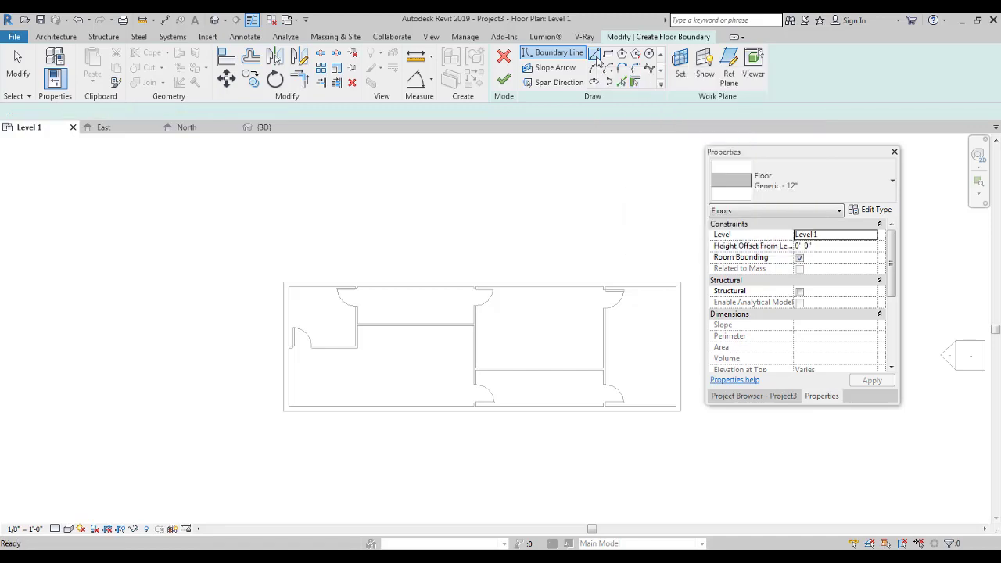
left_click(283, 412)
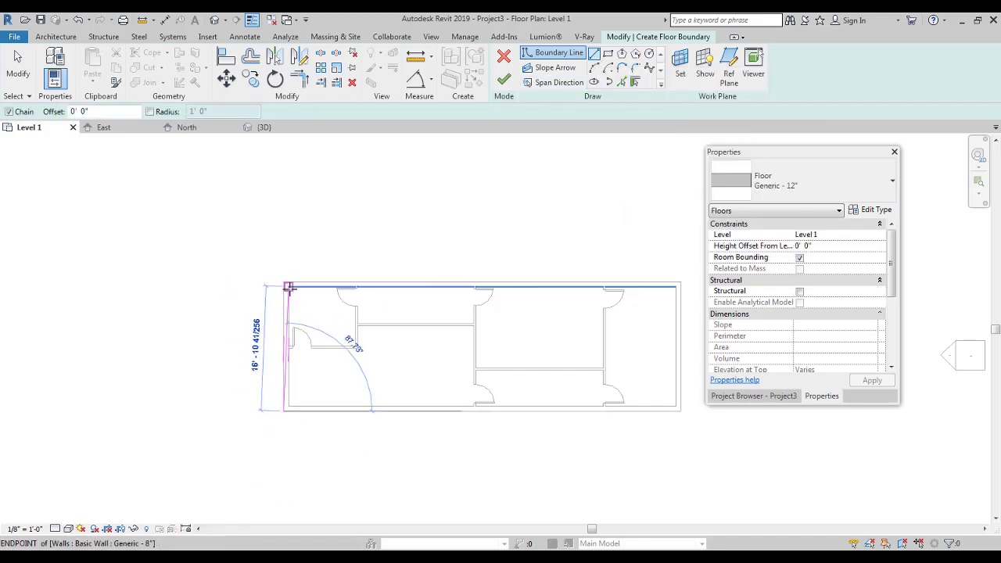
left_click(284, 281)
middle_click_drag(447, 215, 375, 211)
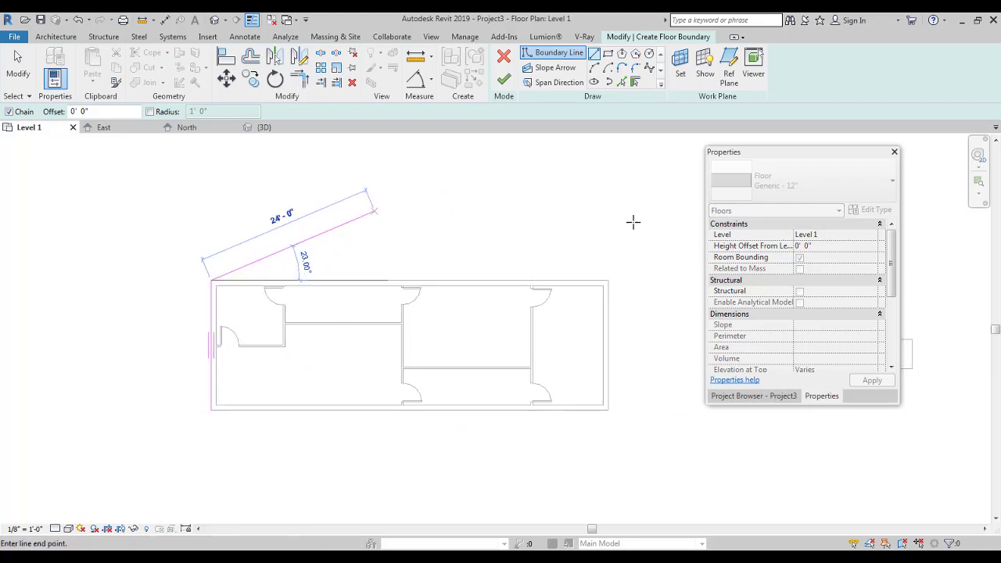
left_click(609, 282)
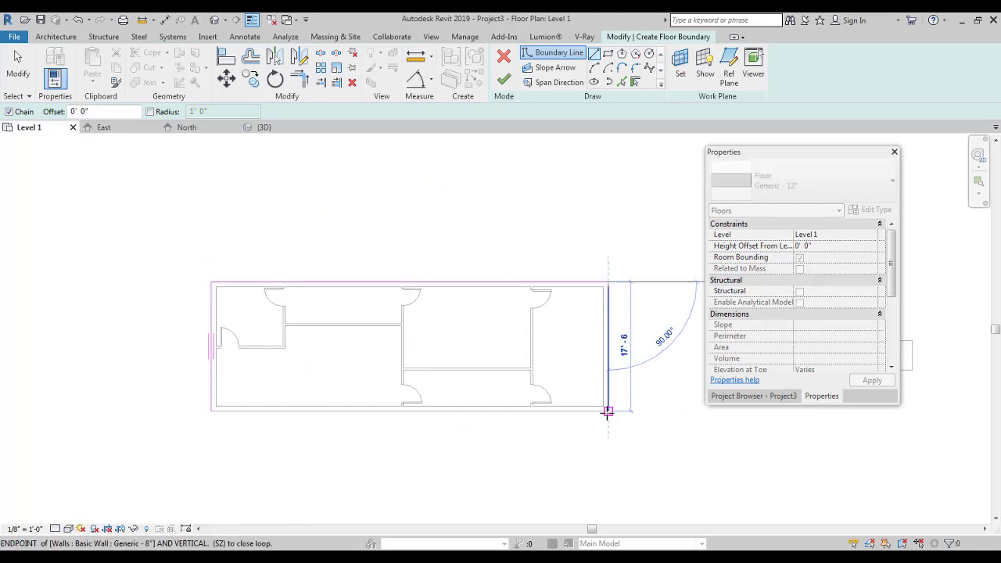
left_click(608, 412)
left_click(211, 410)
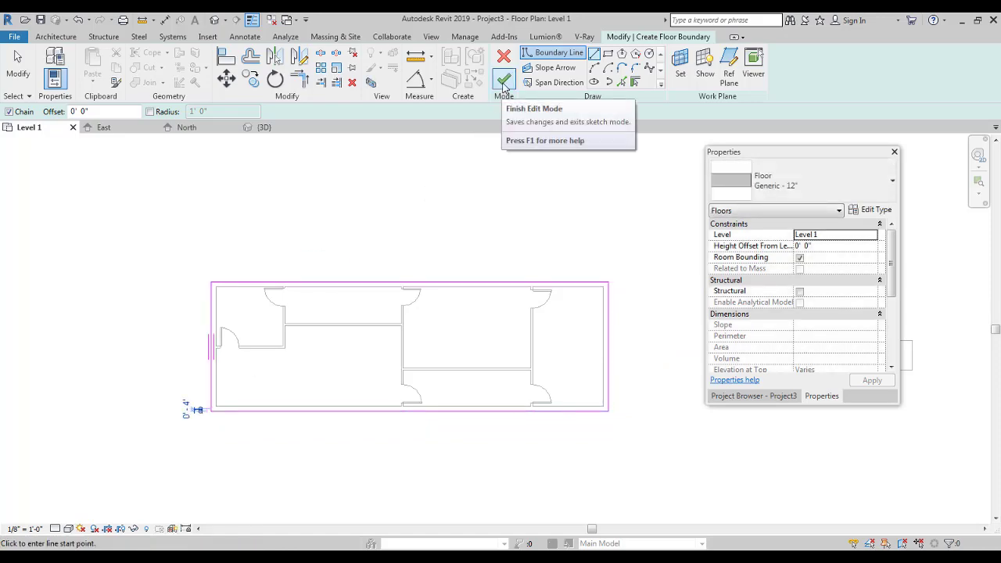
left_click(504, 81)
left_click(339, 232)
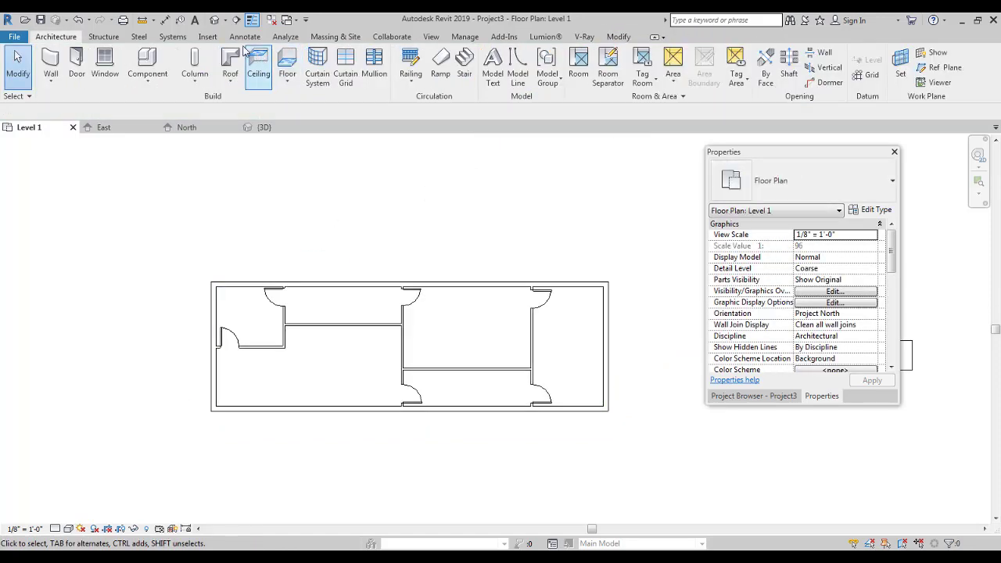
Examine the floor slab beneath the walls from several angles in the 3D view
left_click(213, 21)
middle_click_drag(353, 313, 332, 290, "shift")
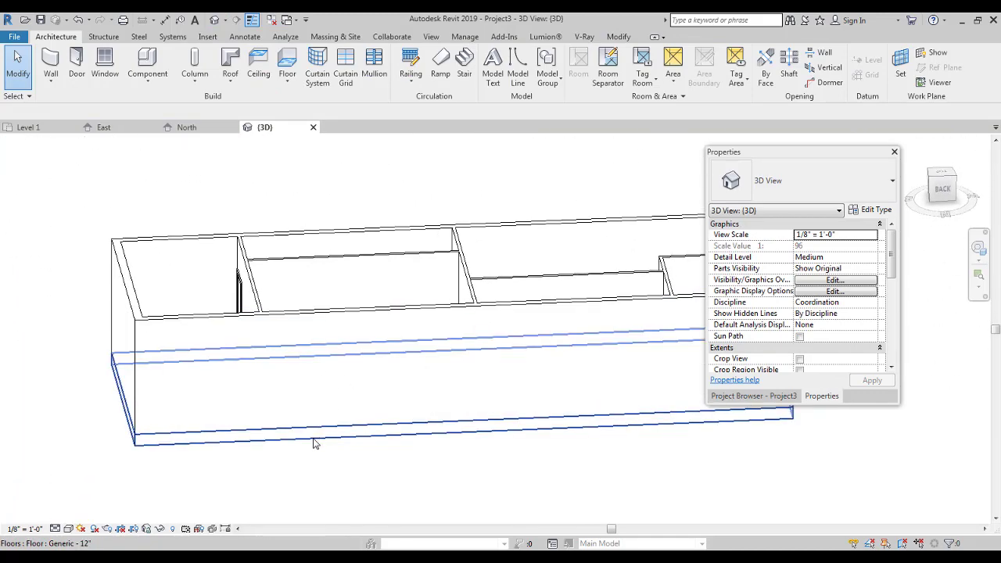
left_click(316, 443)
scroll(212, 329, "down", 3)
middle_click_drag(241, 356, 313, 382, "shift")
key("Escape")
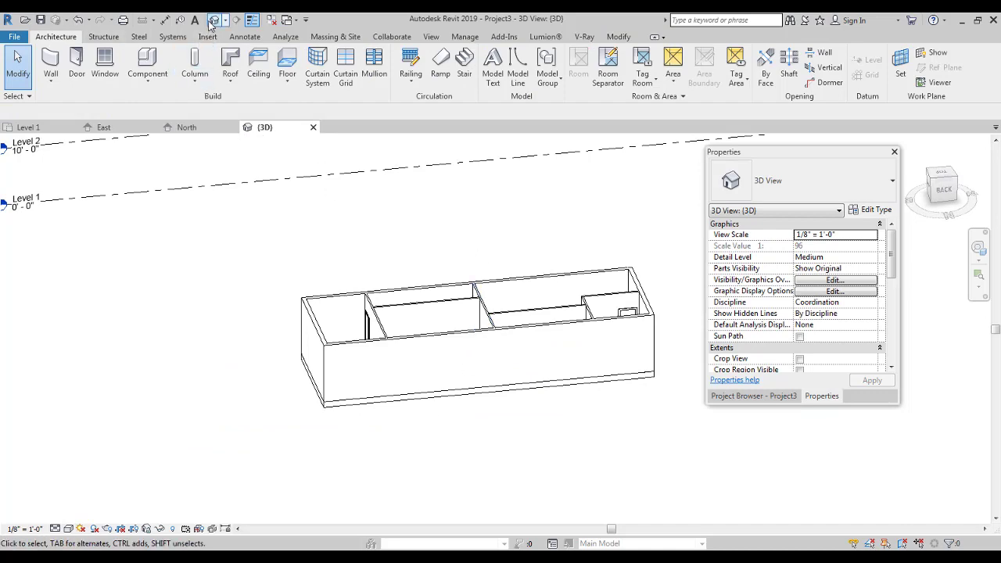
scroll(332, 226, "up", 2)
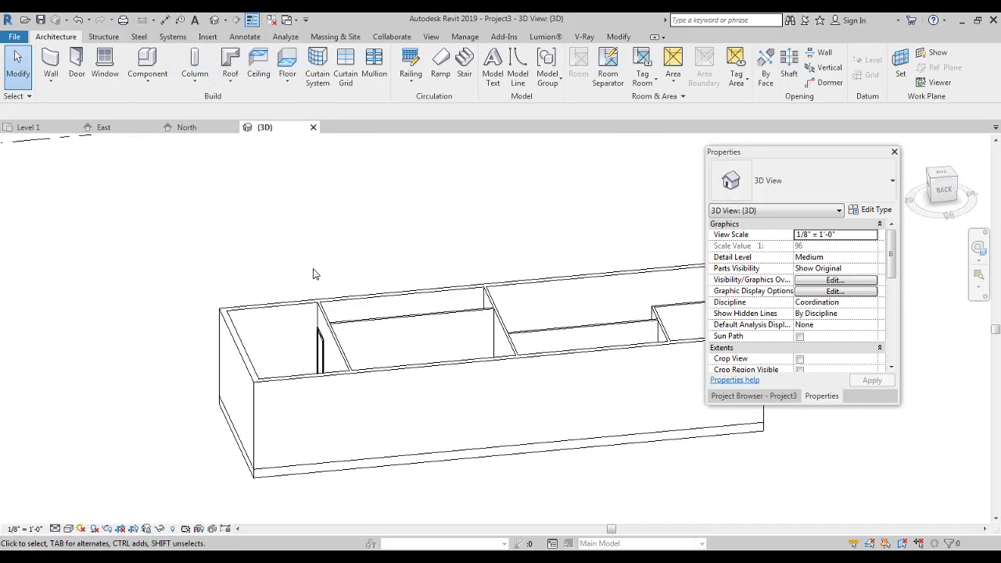
left_click(265, 481)
middle_click_drag(199, 452, 274, 469, "shift")
middle_click_drag(274, 469, 281, 333, "ctrl")
middle_click_drag(288, 403, 351, 450, "shift")
left_click(350, 450)
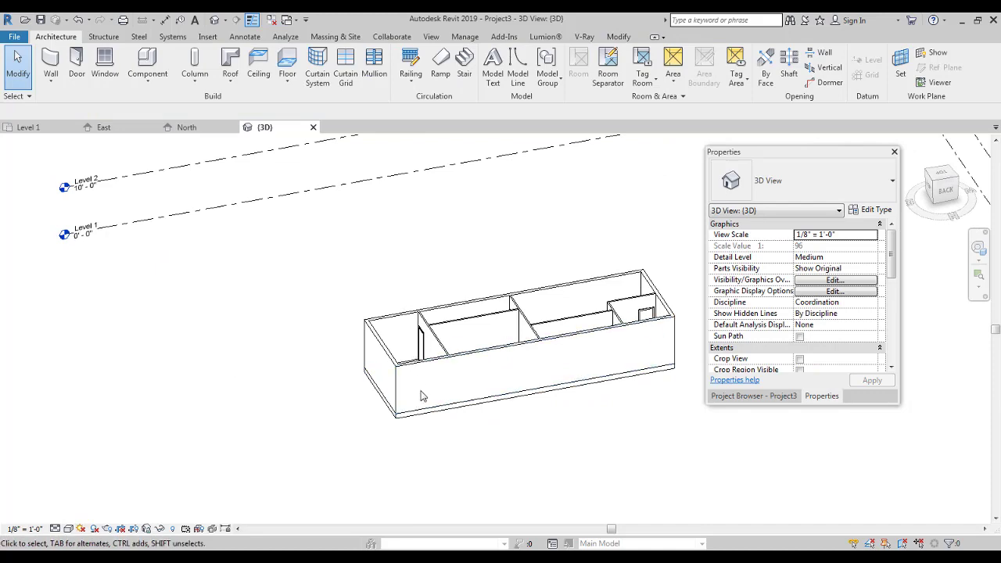
Review the layer structure and thickness of the floor's Generic - 12" type, then accept the dialogs and deselect the floor
middle_click_drag(418, 402, 357, 475, "ctrl")
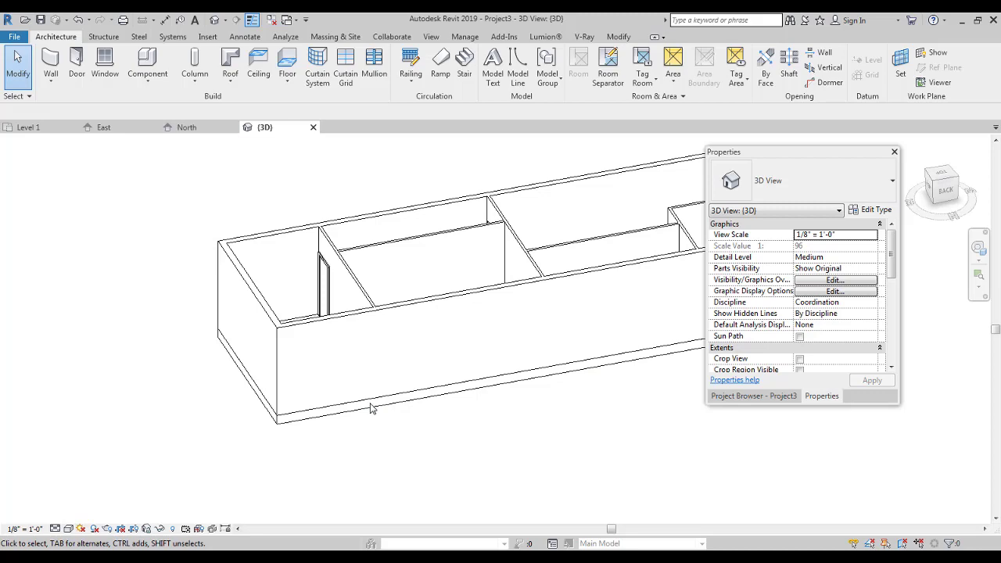
left_click(317, 418)
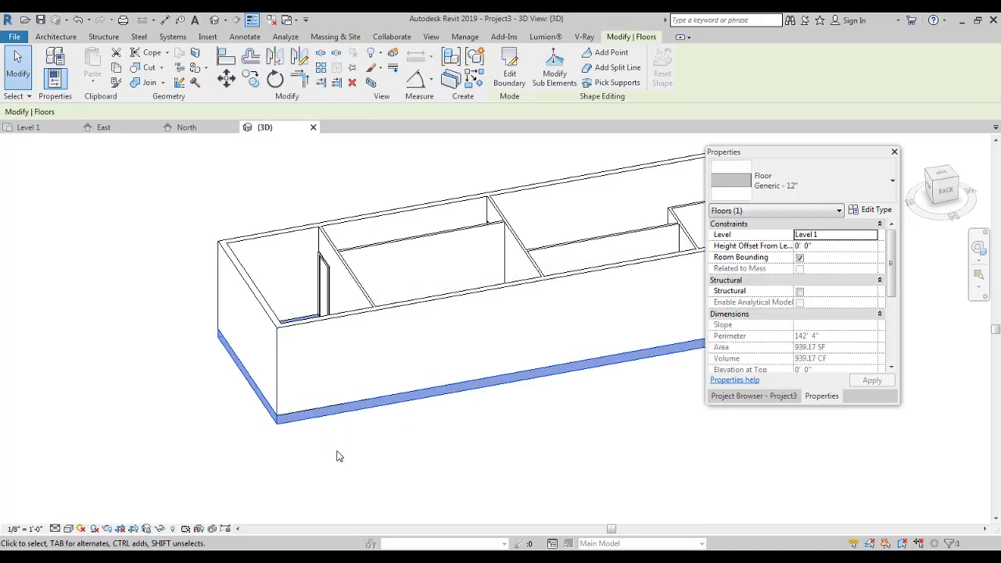
left_click(330, 429)
left_click(331, 424)
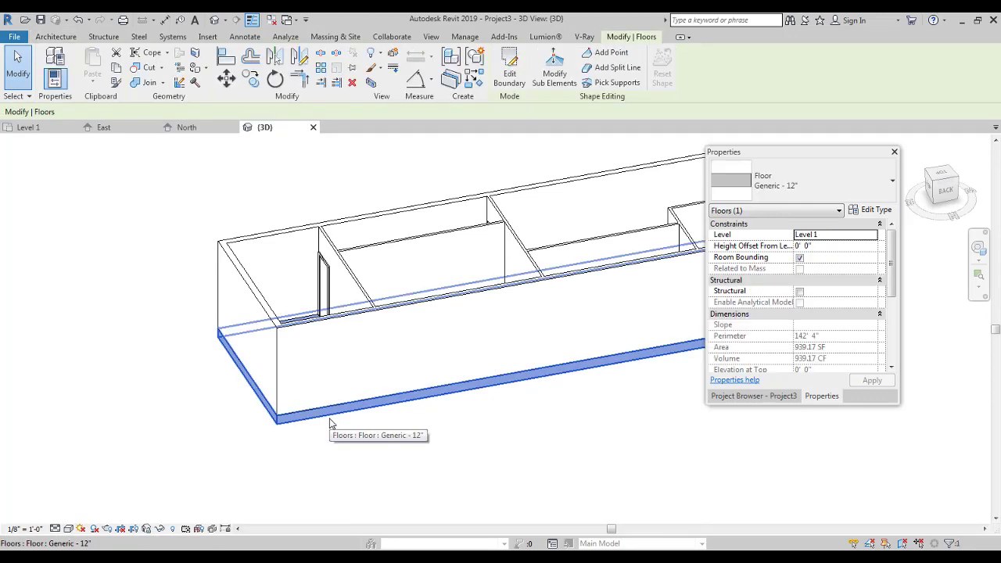
left_click(874, 211)
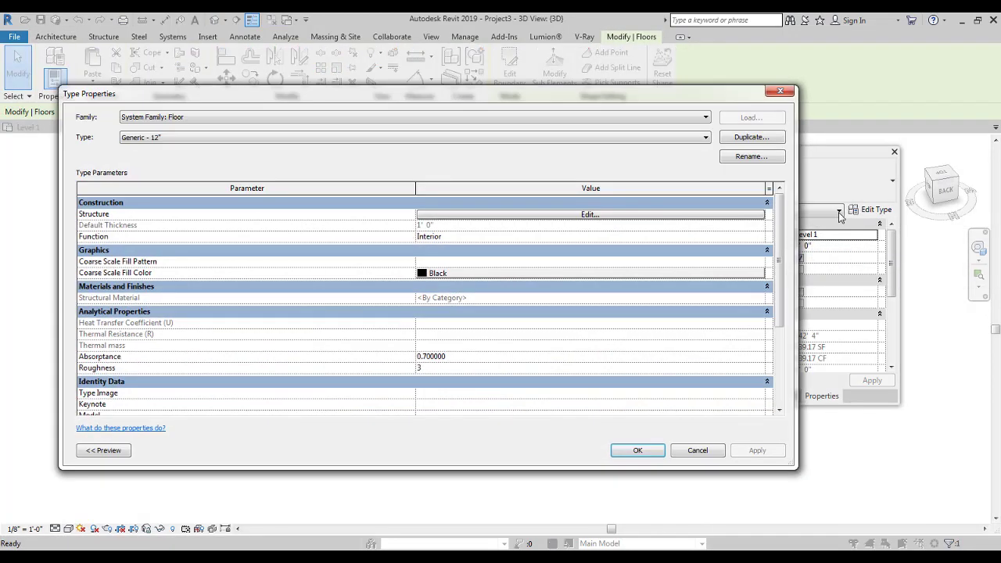
left_click(459, 216)
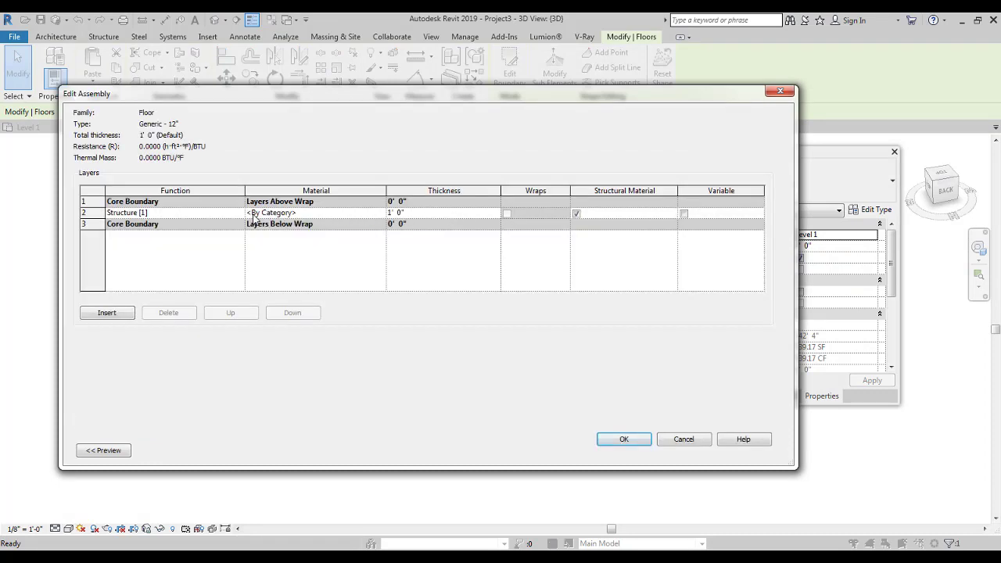
left_click(413, 216)
left_click(624, 440)
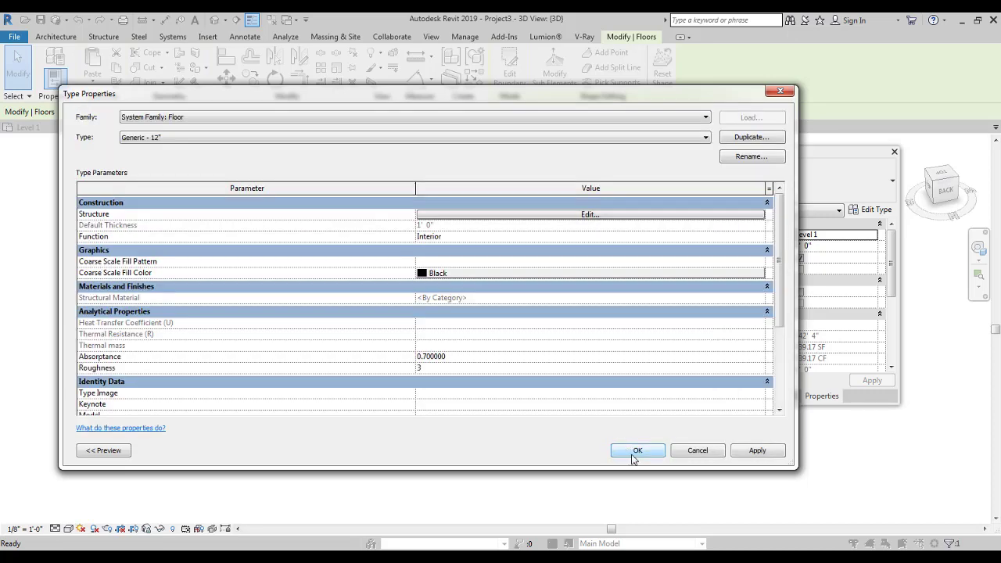
left_click(630, 450)
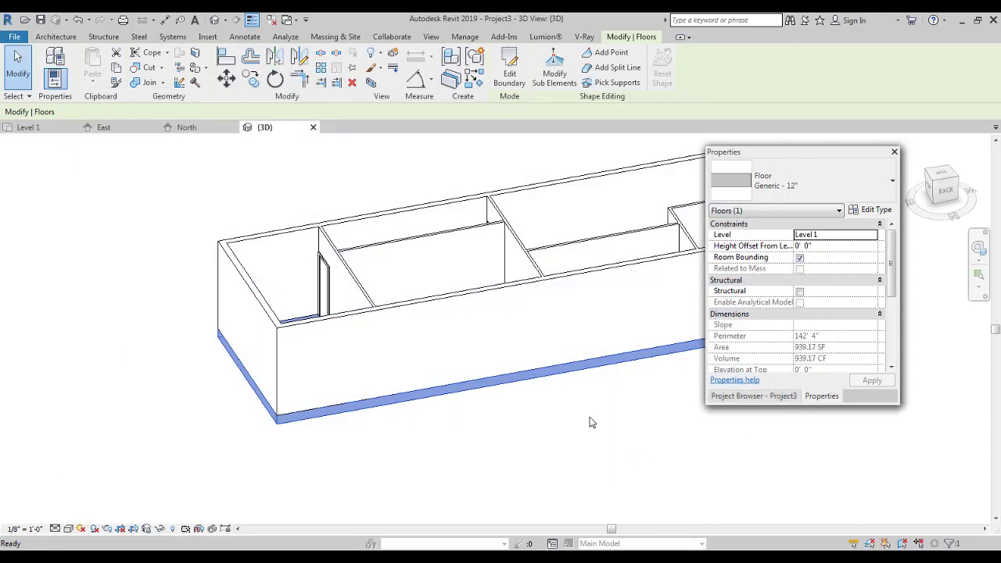
middle_click_drag(593, 420, 586, 415)
left_click(441, 446)
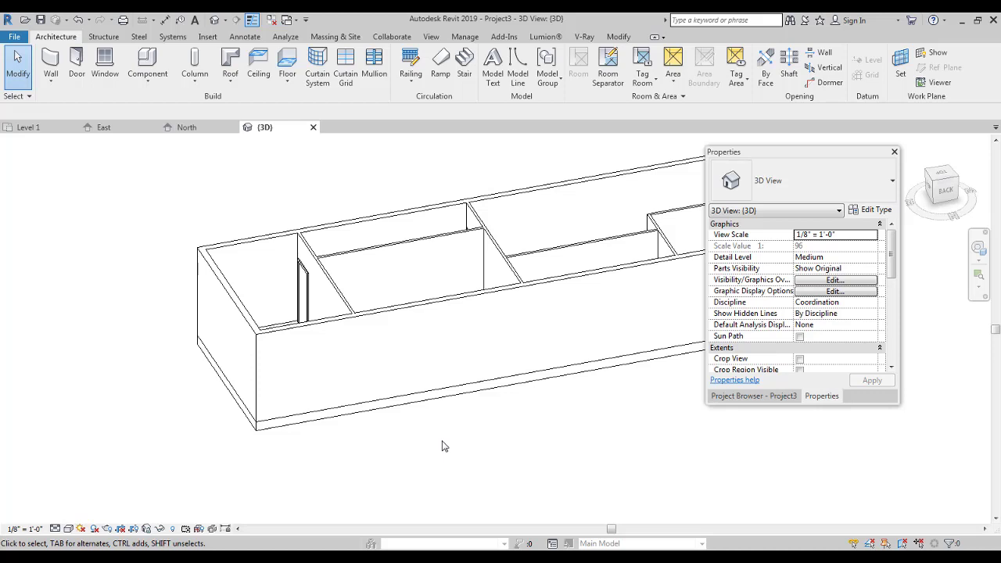
Return to the Level 1 floor plan and bring the whole house into view
scroll(458, 447, "down", 1)
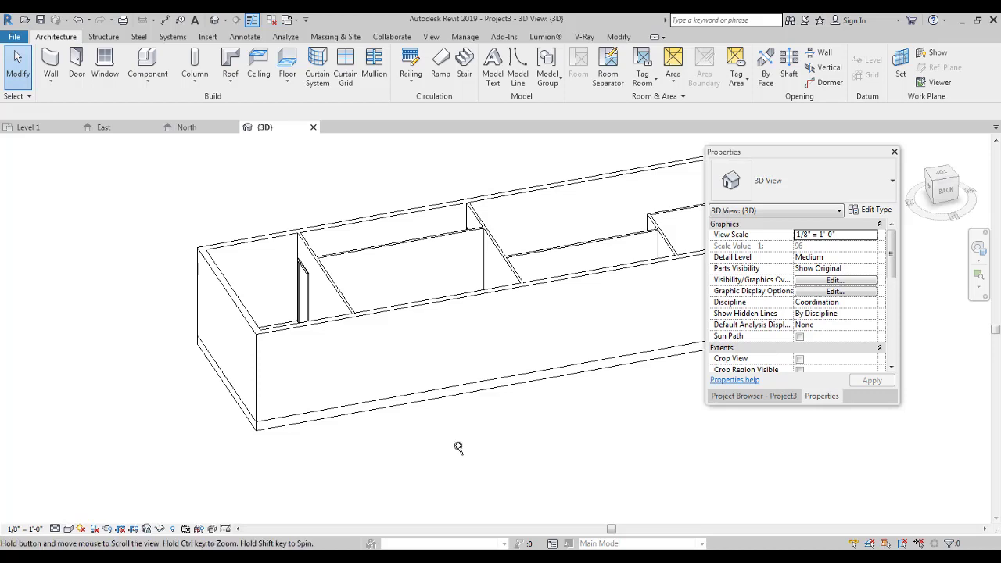
left_click(760, 398)
double_click(761, 186)
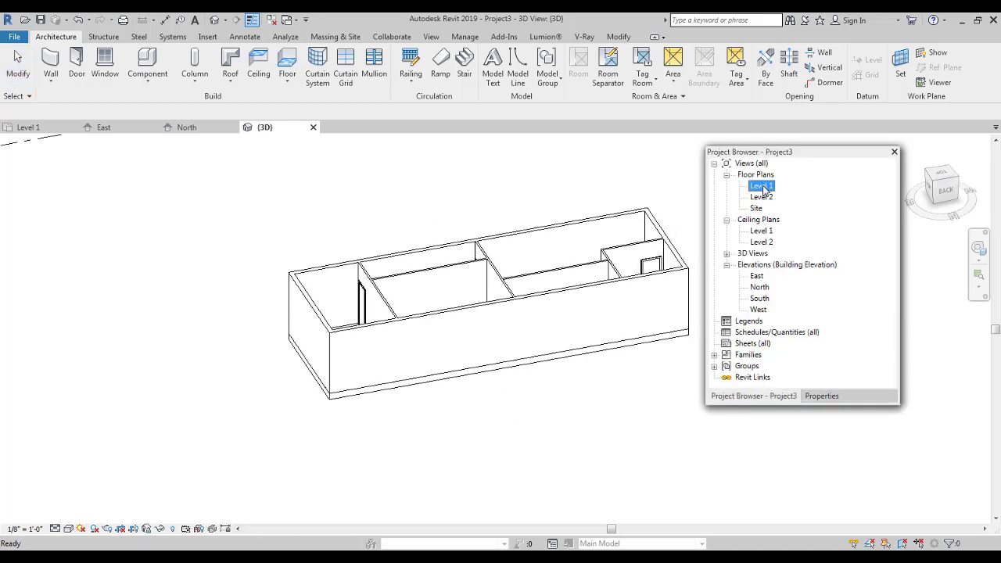
middle_click_drag(480, 234, 516, 227)
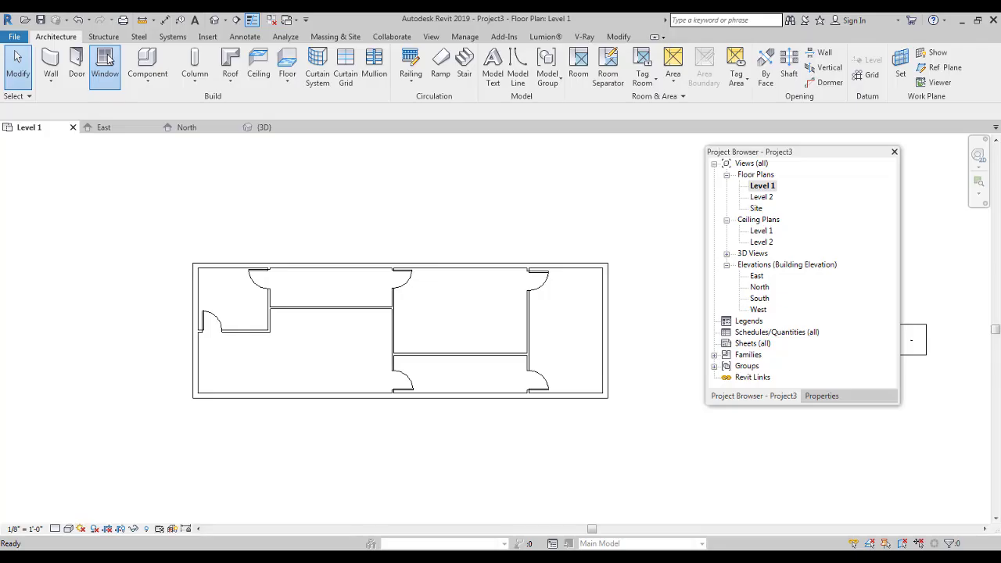
Start placing a window and browse the fixed, casement and double-hung types, choosing Fixed 36" x 48"
left_click(110, 61)
scroll(196, 172, "up", 2)
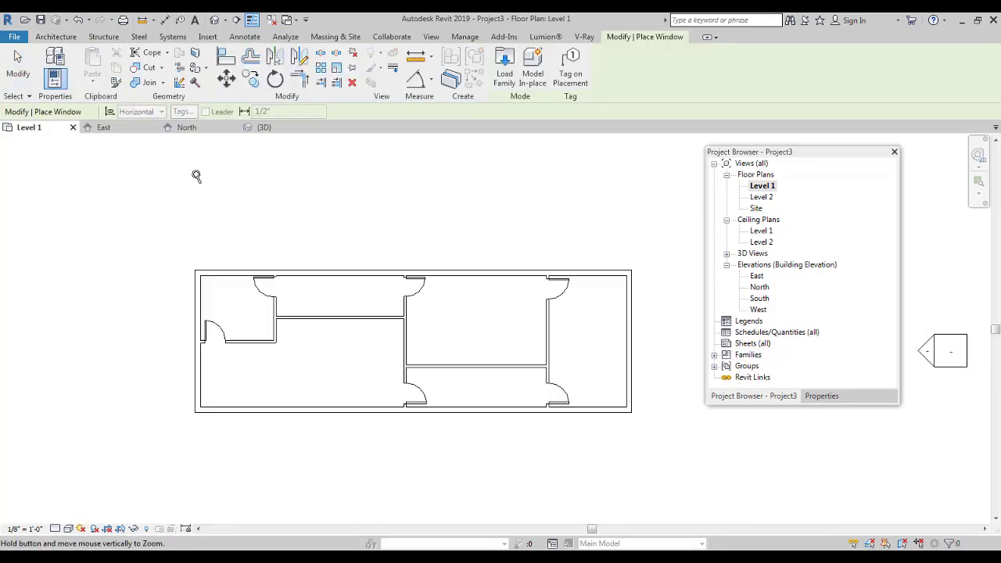
left_click(821, 396)
left_click(761, 187)
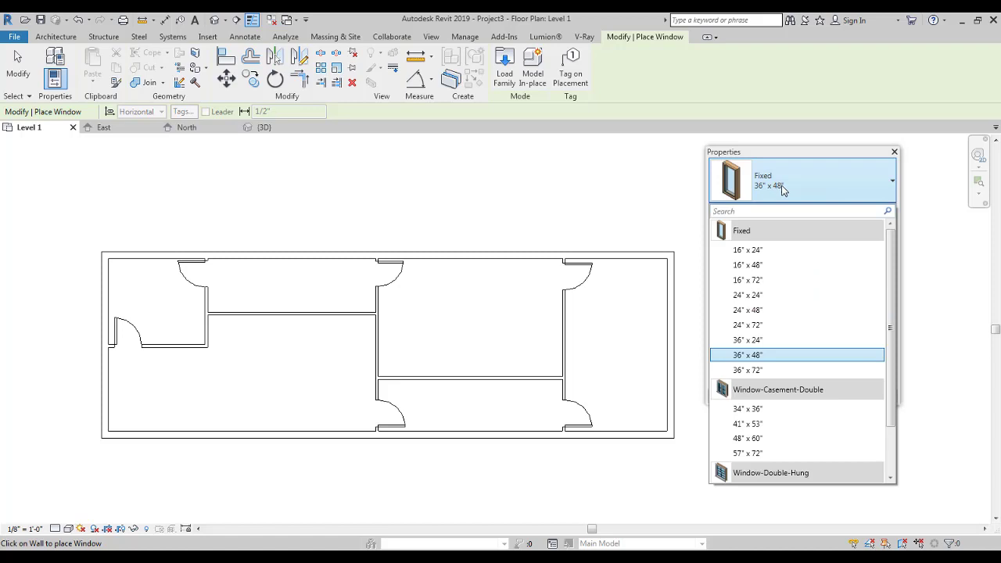
left_click_drag(889, 268, 892, 240)
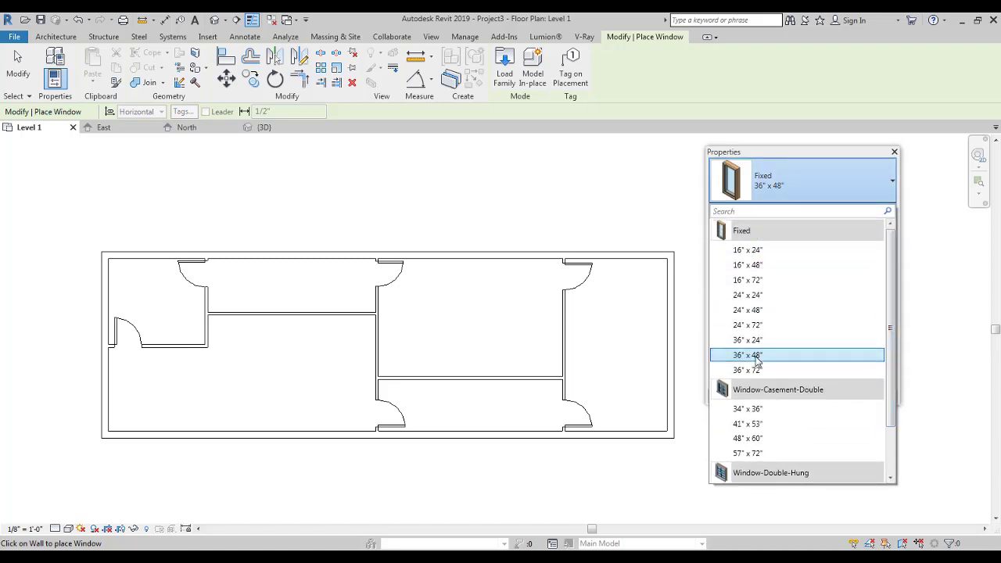
left_click_drag(891, 377, 890, 420)
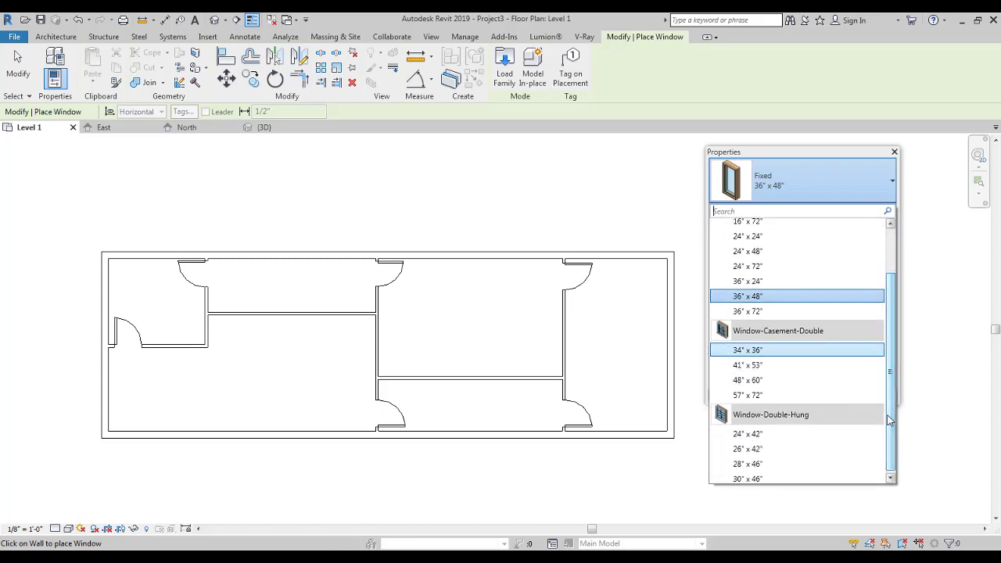
left_click_drag(890, 420, 890, 374)
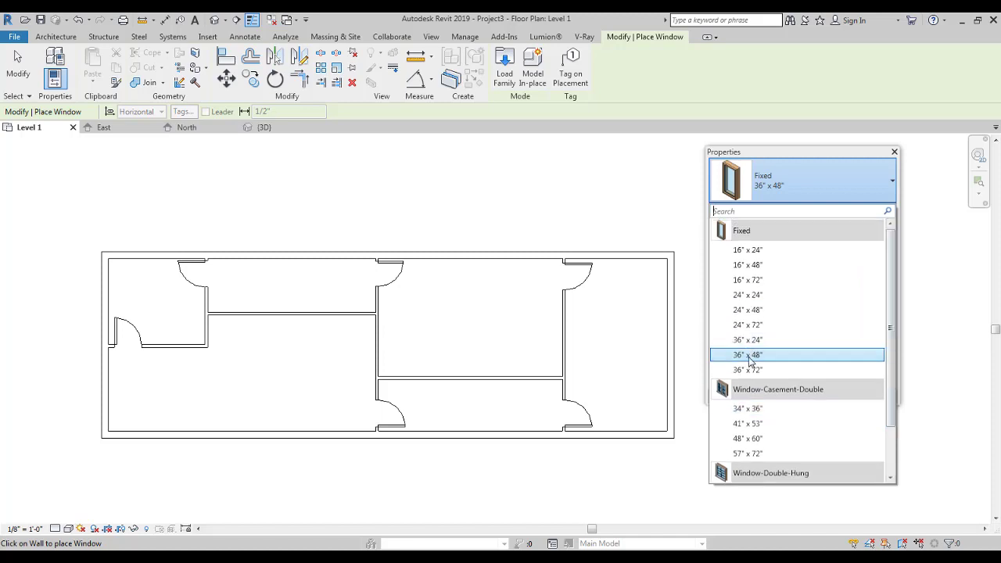
mouse_move(750, 359)
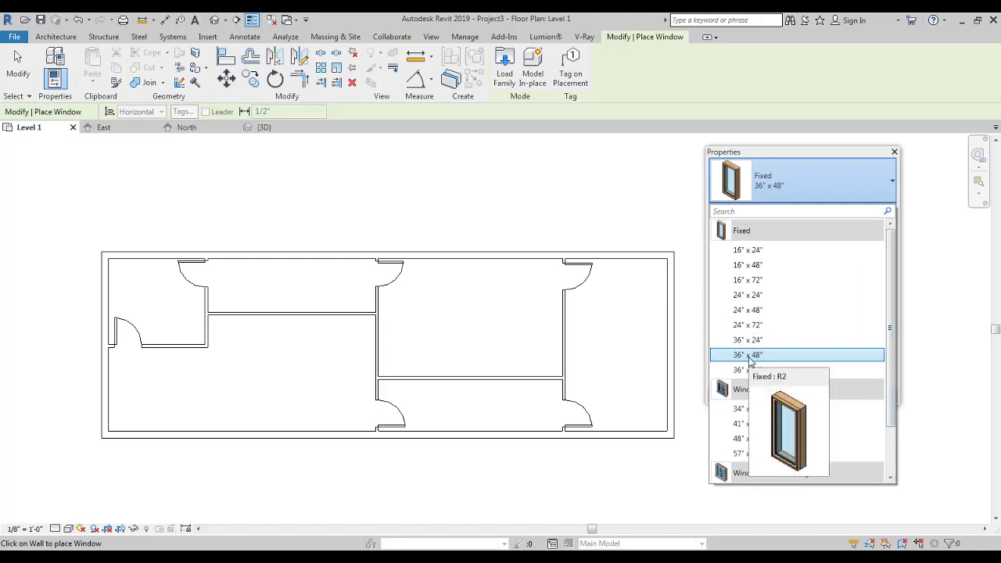
left_click(750, 356)
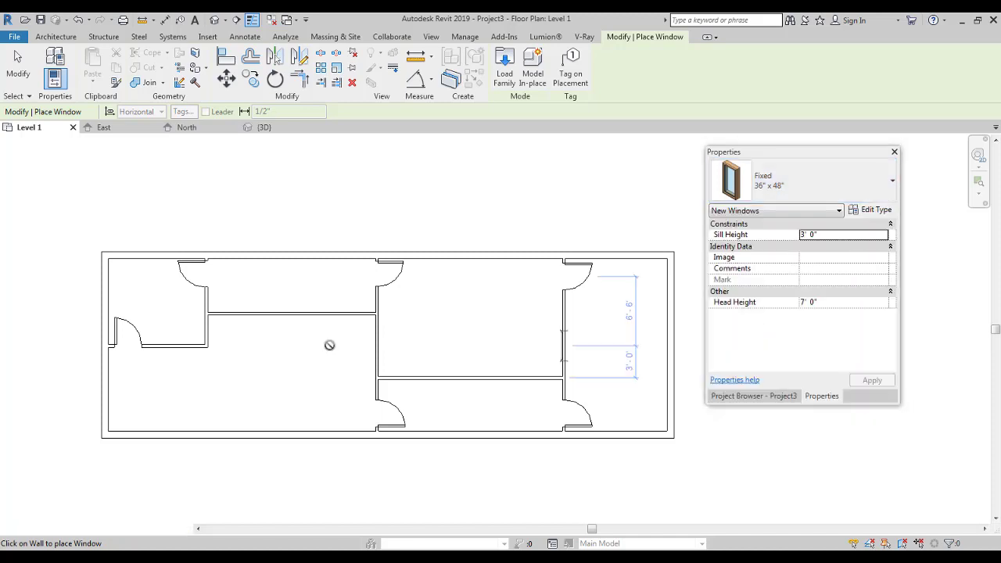
Place six Fixed 36" x 48" windows: three in the long north wall, two in the east wall and one in the west wall
left_click(251, 248)
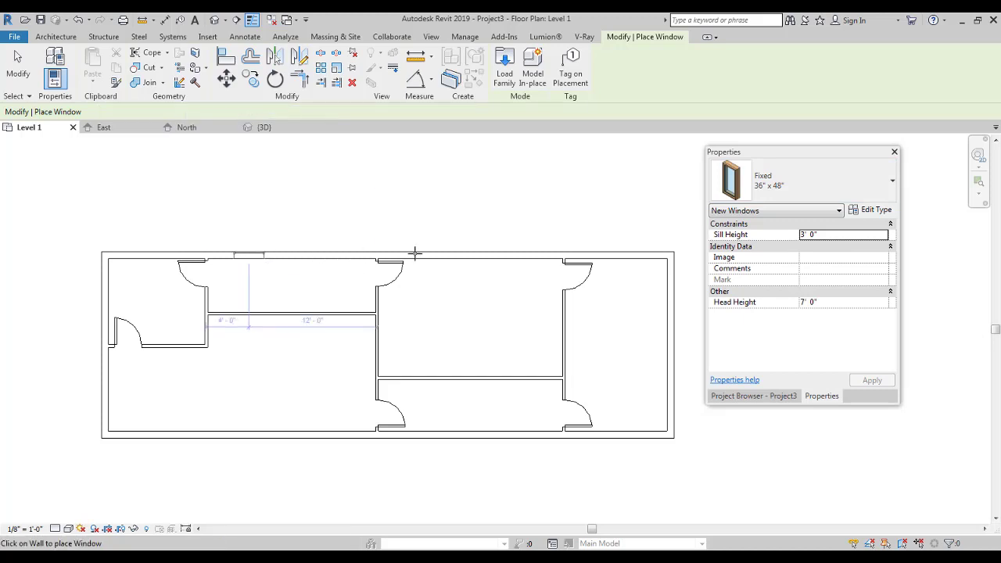
left_click(431, 253)
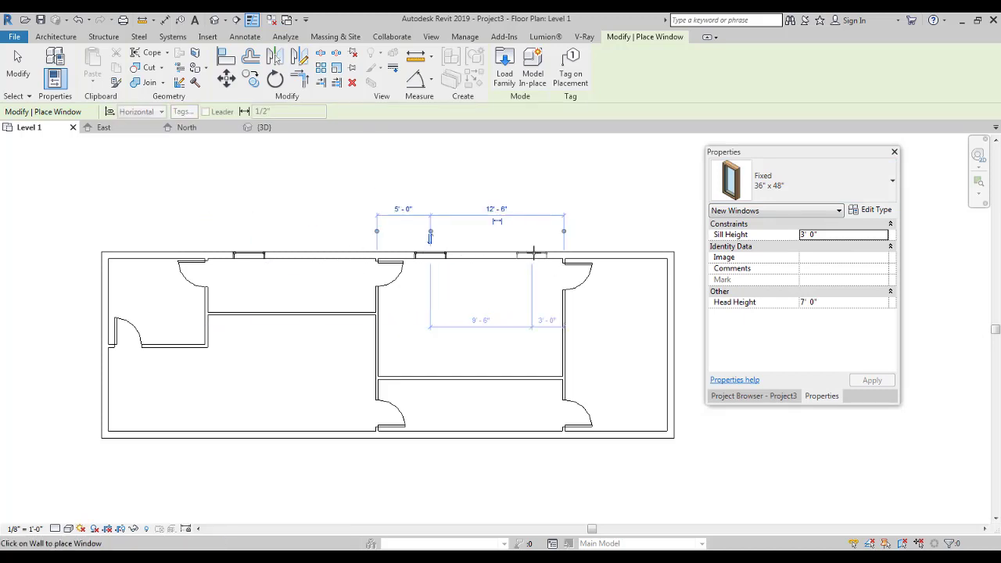
left_click(532, 254)
left_click(667, 302)
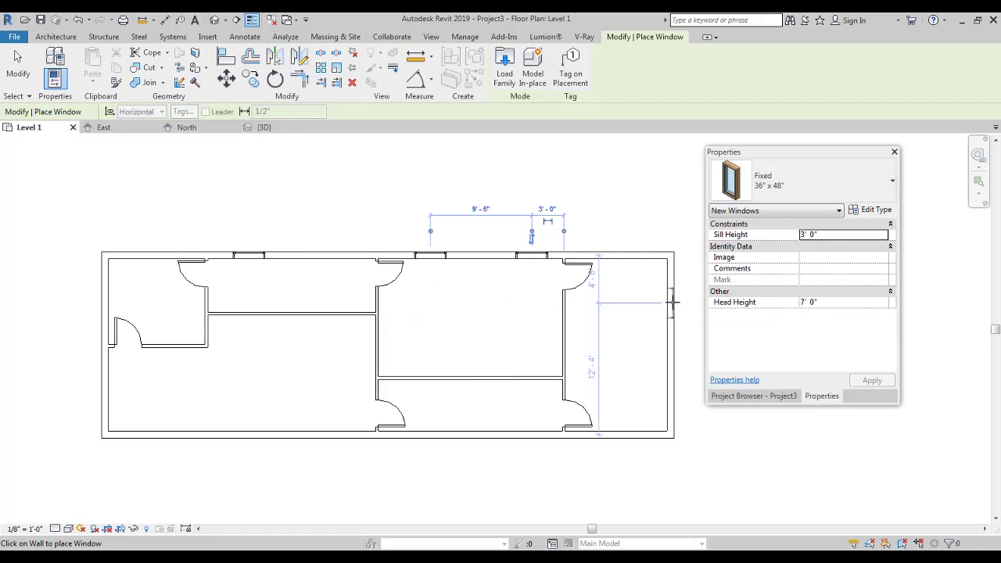
left_click(676, 408)
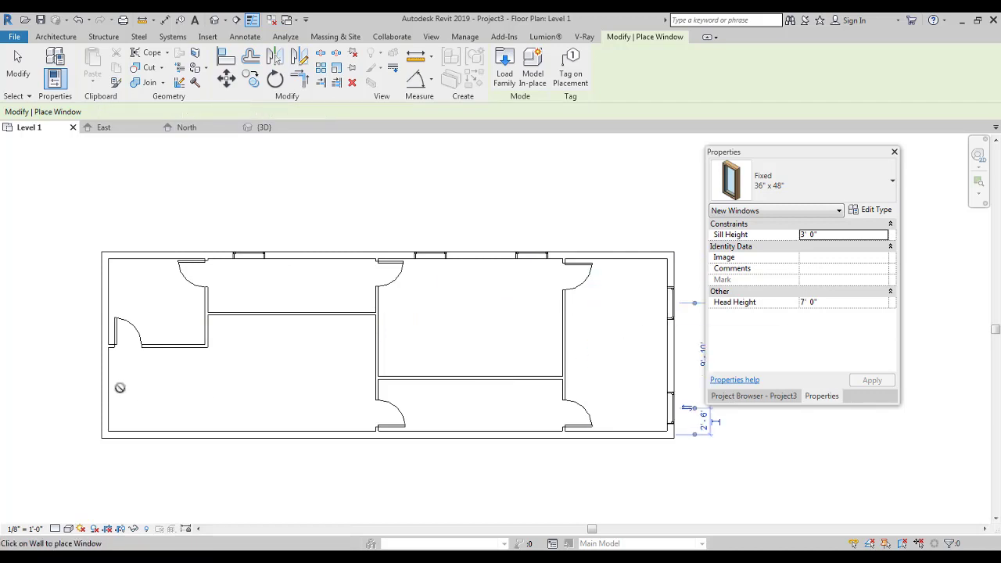
left_click(101, 407)
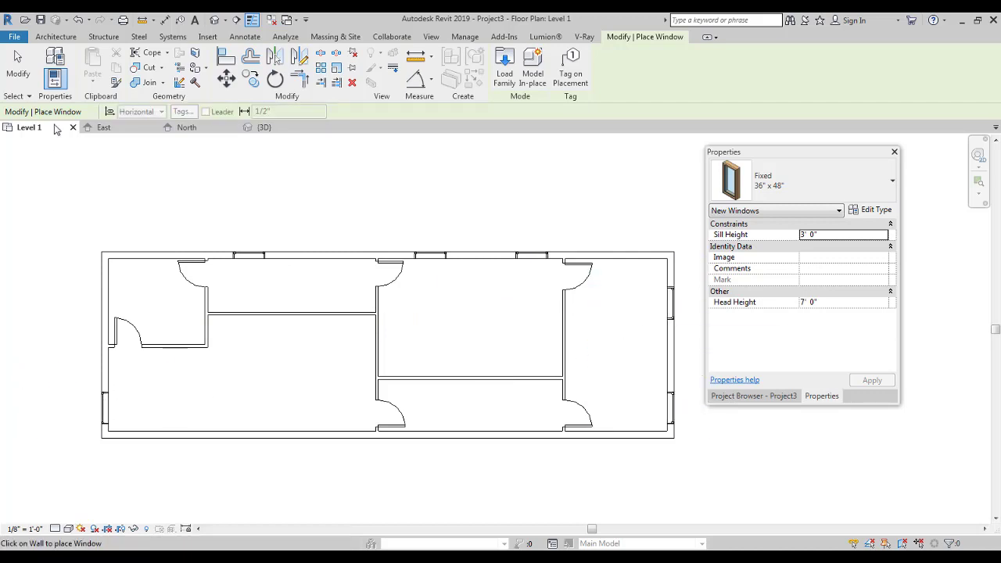
key("Escape")
Inspect the sill height and other instance properties of the westernmost window in the north wall
middle_click_drag(88, 261, 246, 230, "ctrl")
scroll(301, 313, "up", 2)
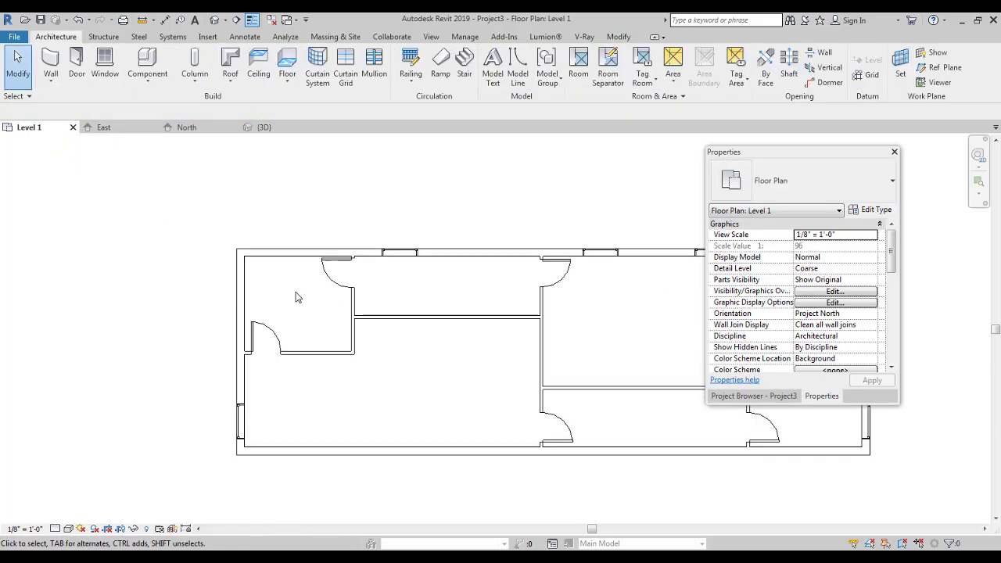
left_click(399, 253)
middle_click_drag(428, 320, 414, 347, "ctrl")
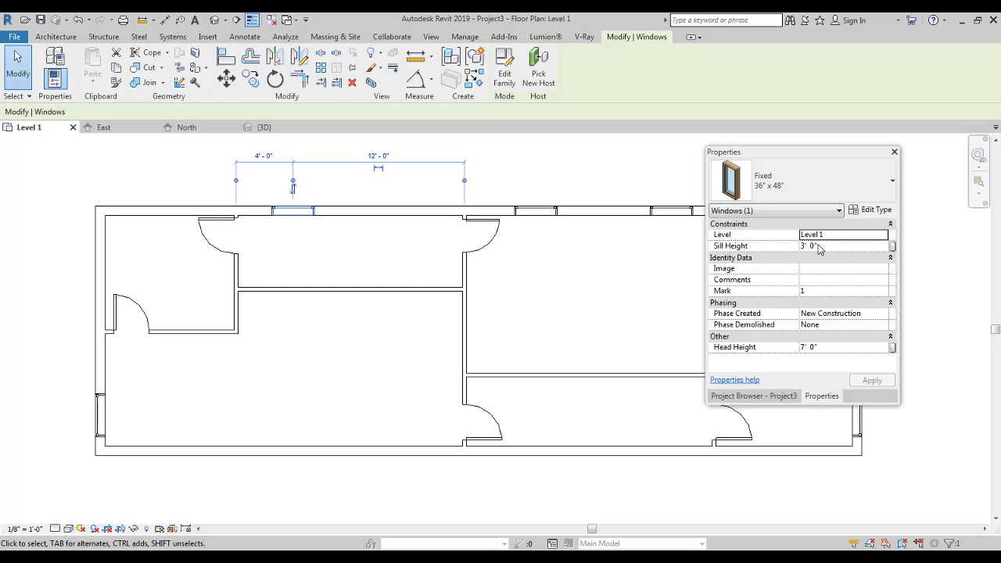
scroll(503, 320, "down", 3)
left_click(501, 208)
middle_click_drag(500, 209, 490, 245)
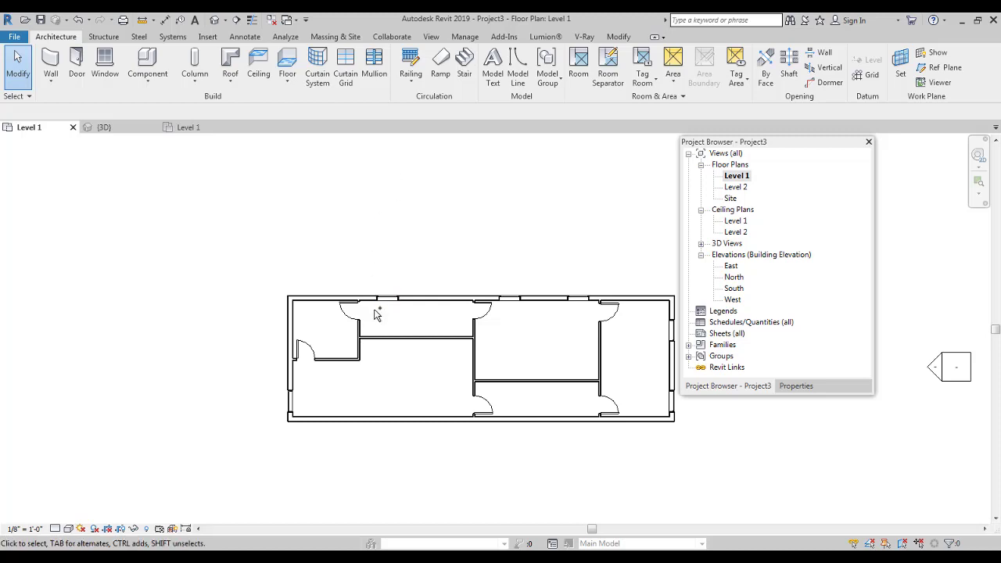
Examine the windows in the exterior walls from several angles in the 3D view
scroll(458, 274, "up", 3)
middle_click_drag(465, 280, 455, 315, "ctrl")
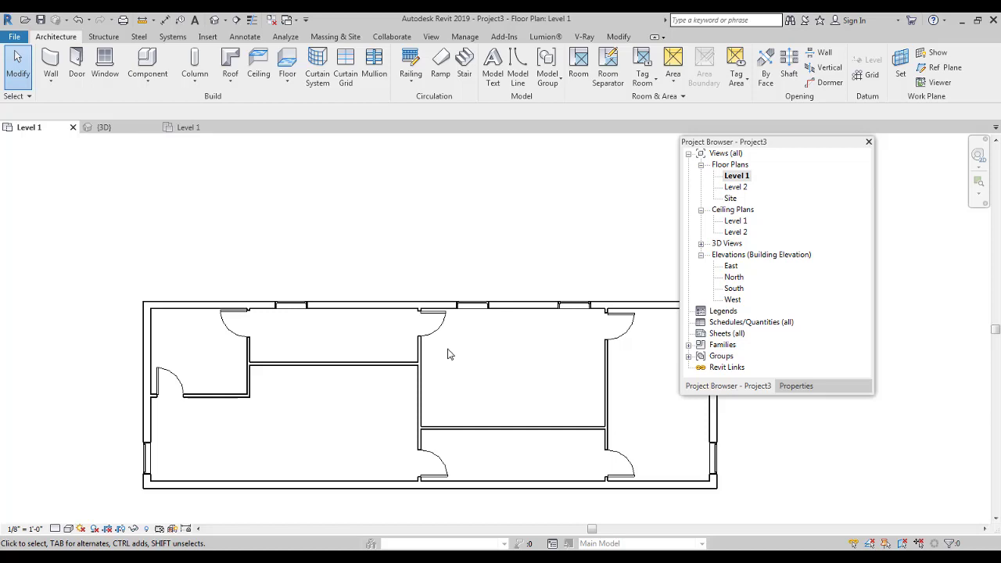
left_click(214, 21)
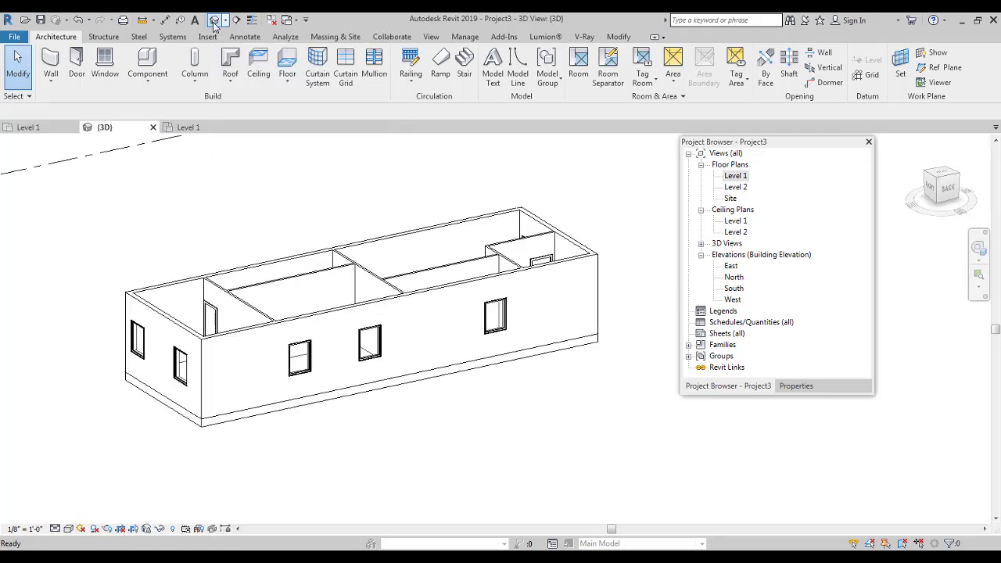
middle_click_drag(250, 270, 273, 242, "shift")
scroll(352, 266, "up", 5)
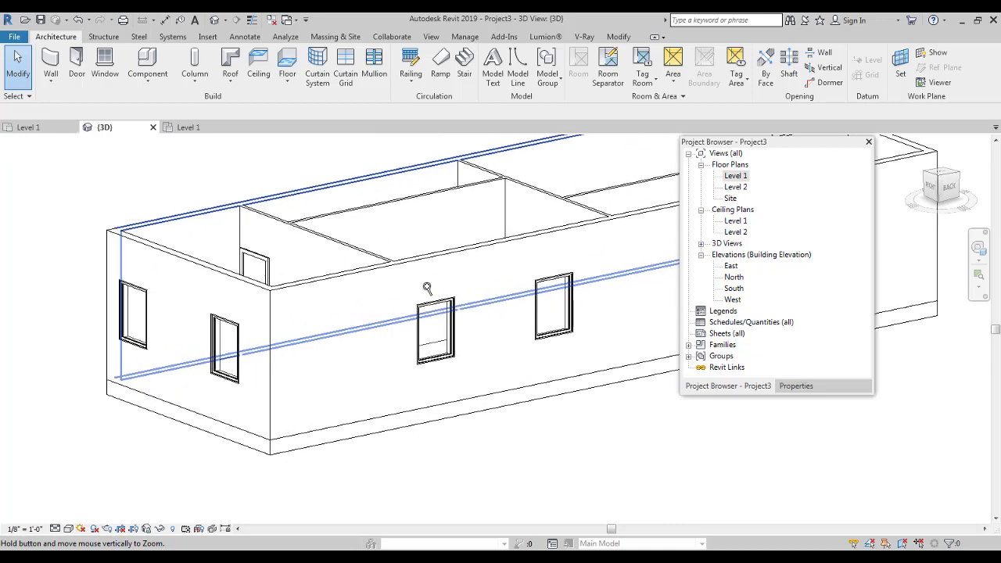
middle_click_drag(462, 338, 501, 283, "shift")
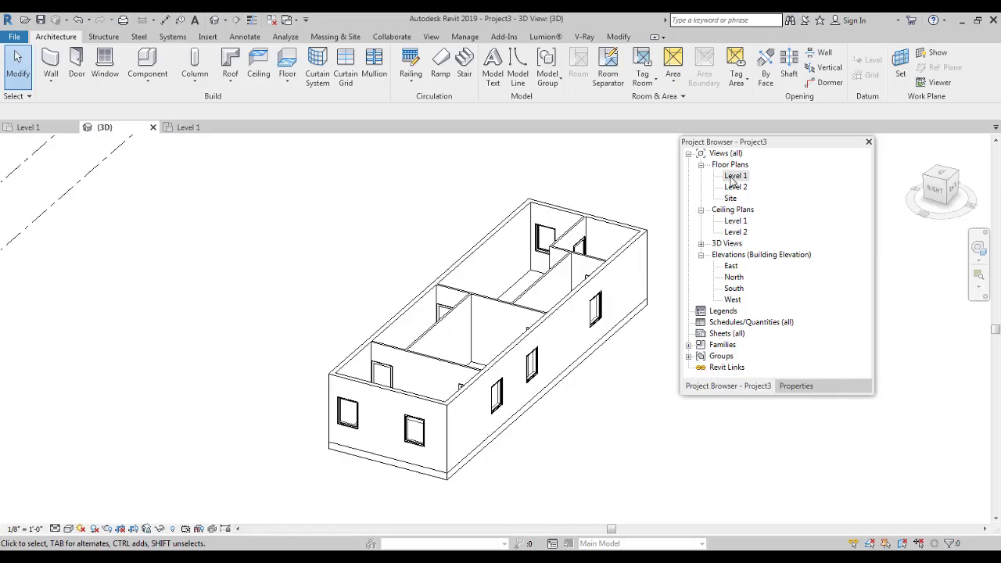
Return to the Level 1 floor plan and start a 2' x 4' ACT System ceiling with its properties shown
double_click(732, 176)
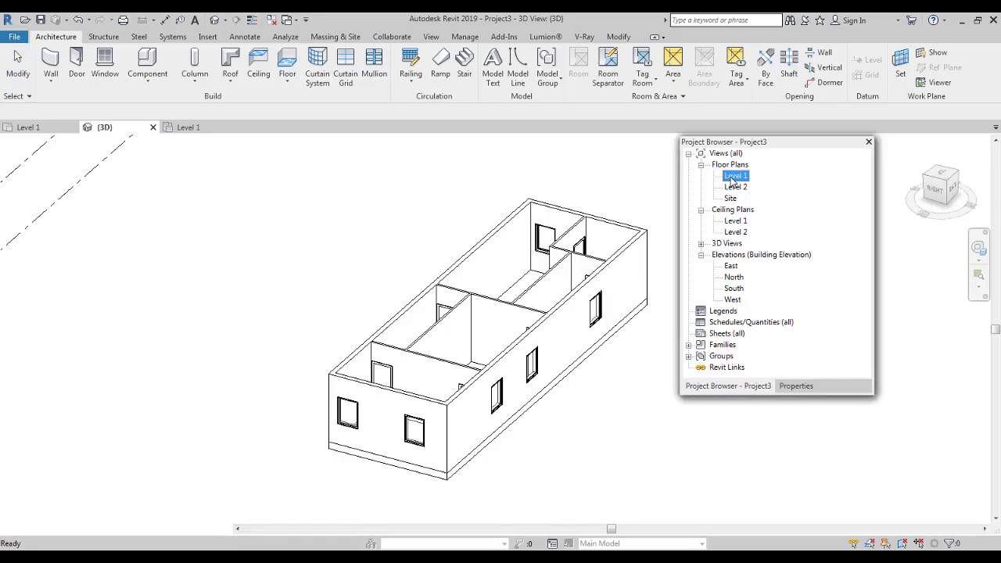
middle_click_drag(445, 253, 358, 230)
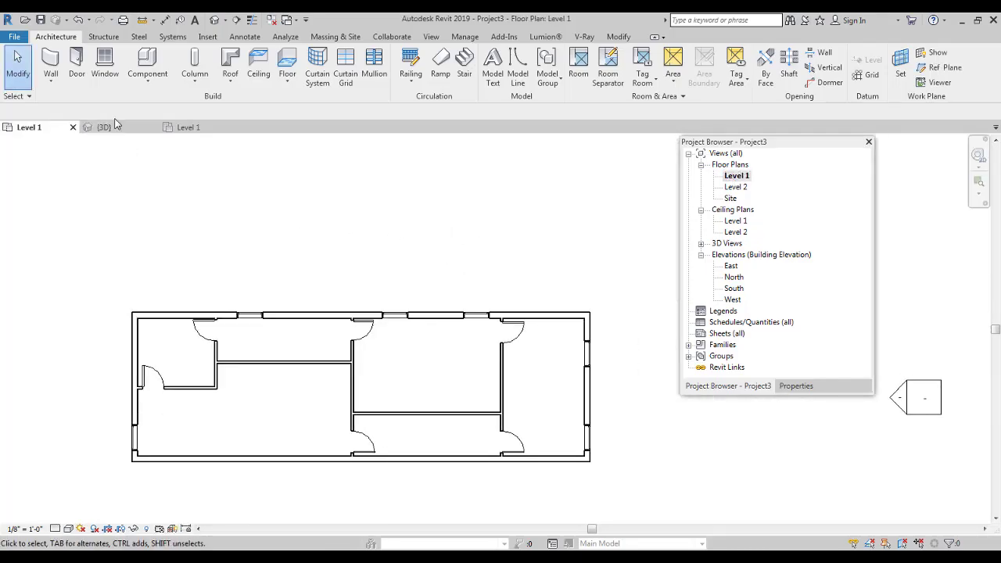
left_click(259, 70)
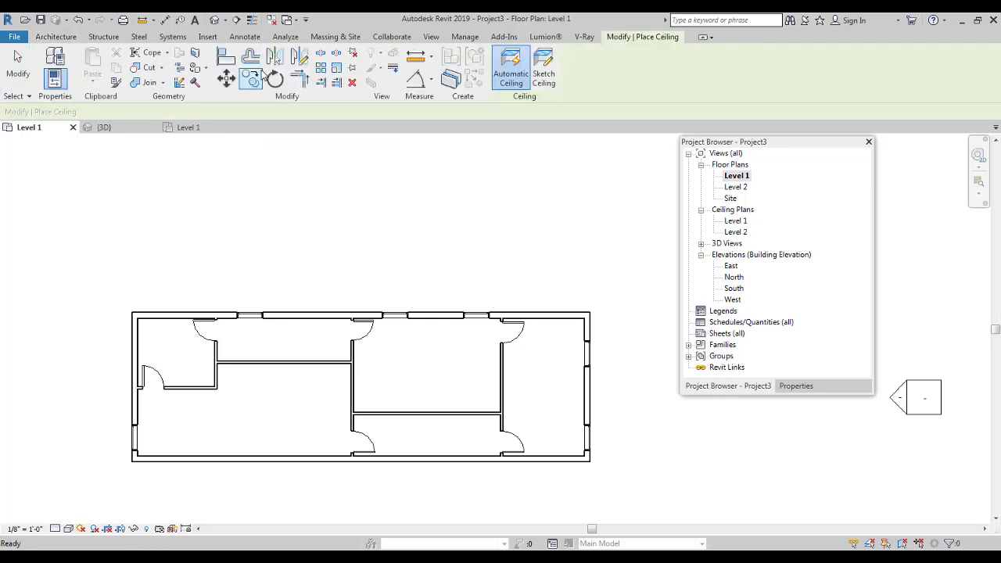
left_click(795, 386)
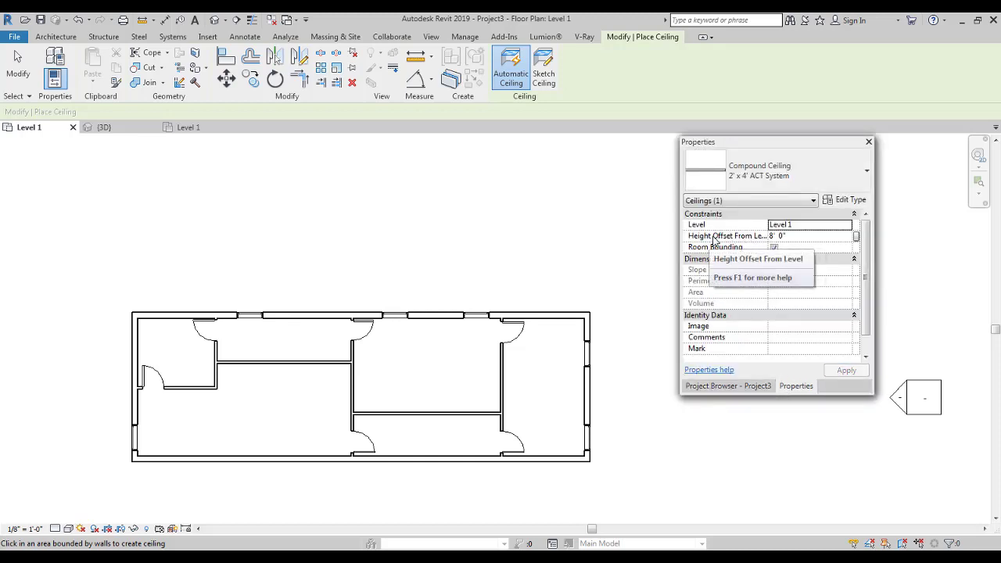
middle_click_drag(470, 243, 529, 243)
middle_click_drag(529, 243, 584, 248, "ctrl")
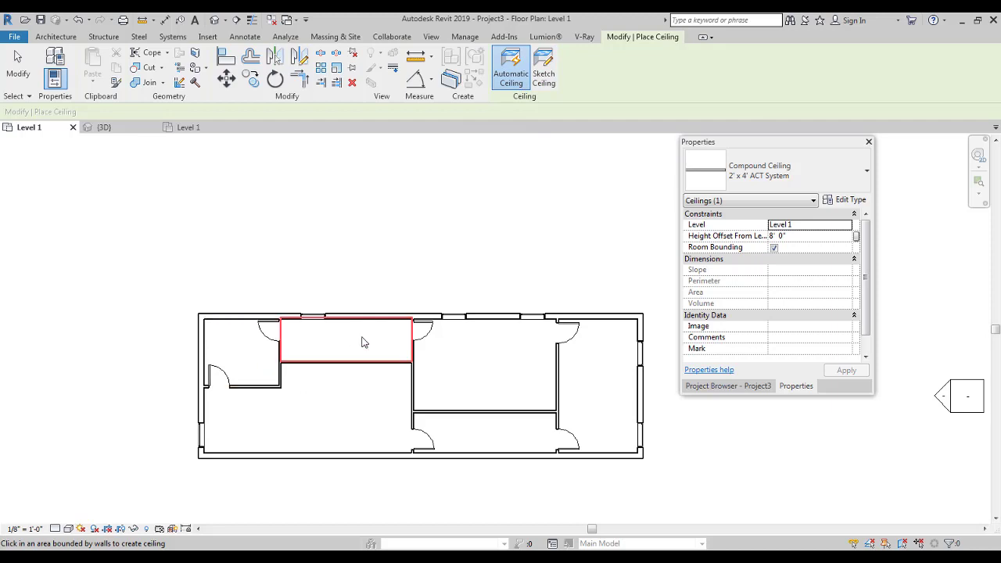
Sketch a rectangular ceiling boundary along the inner faces of the exterior walls and finish the ceiling
left_click(548, 79)
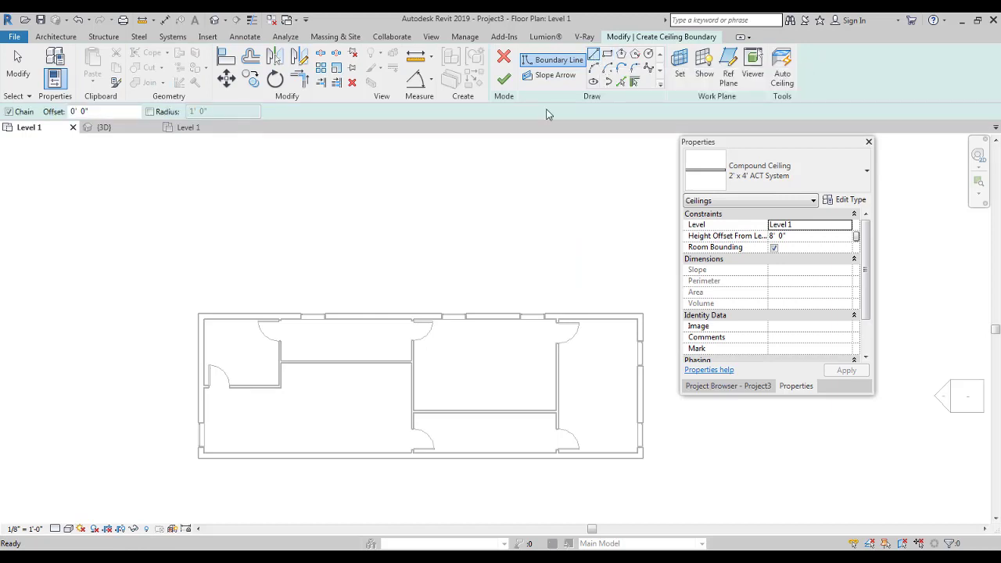
left_click(206, 454)
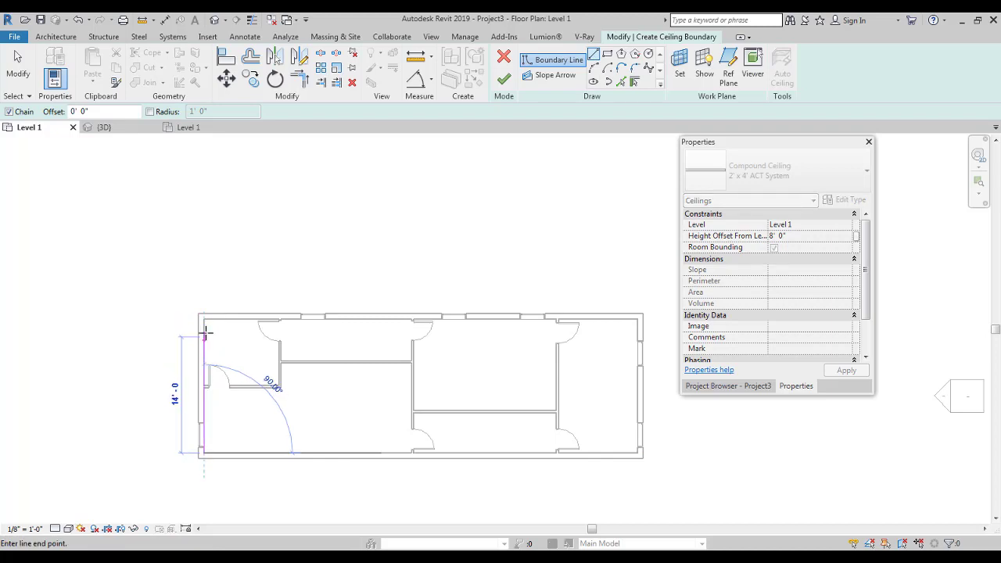
left_click(204, 319)
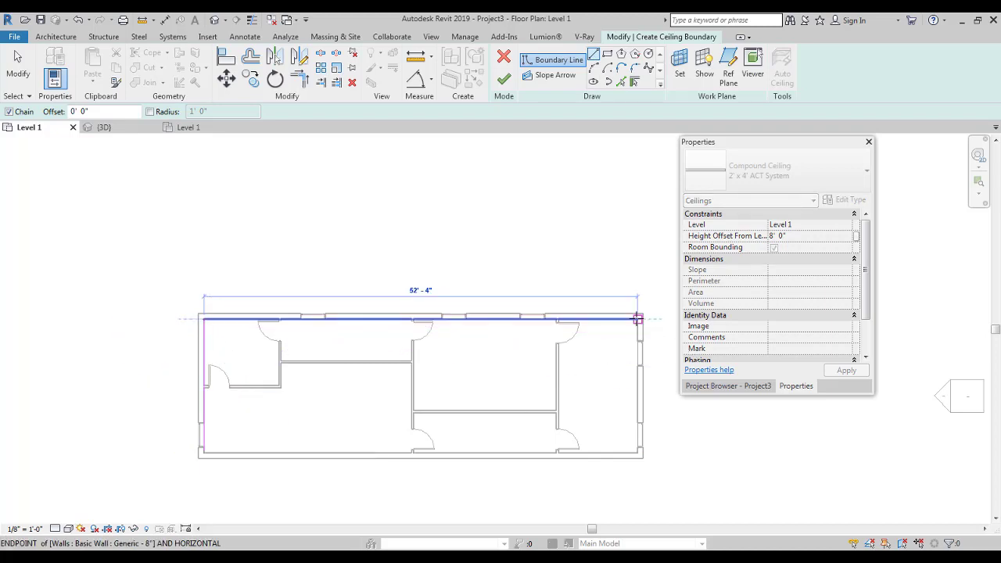
left_click(639, 319)
left_click(638, 452)
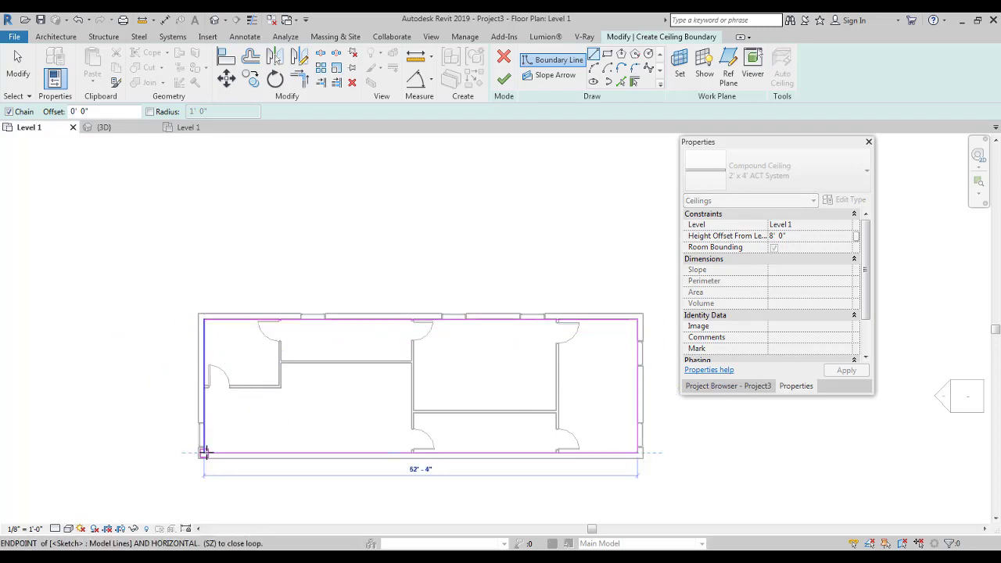
left_click(205, 452)
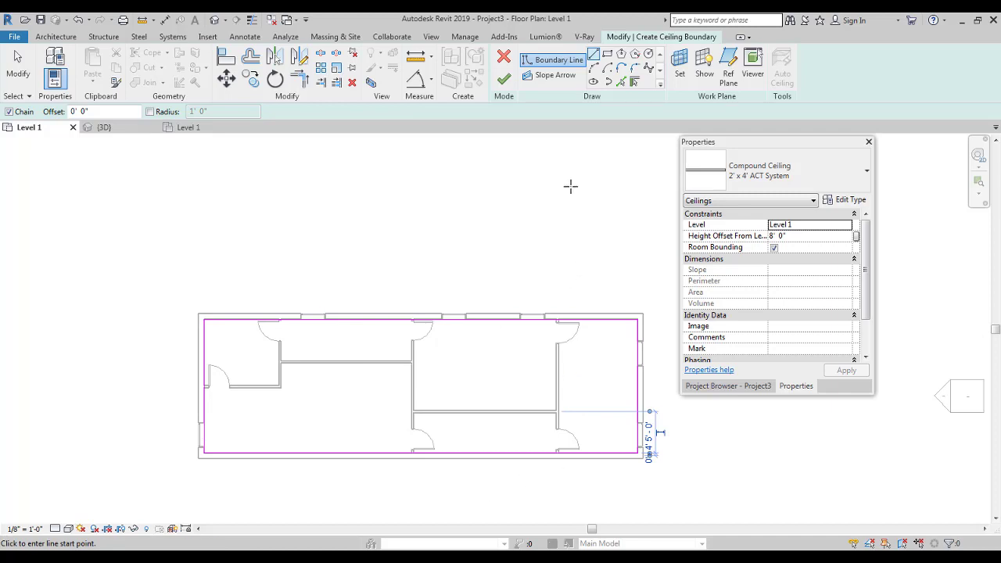
left_click(504, 83)
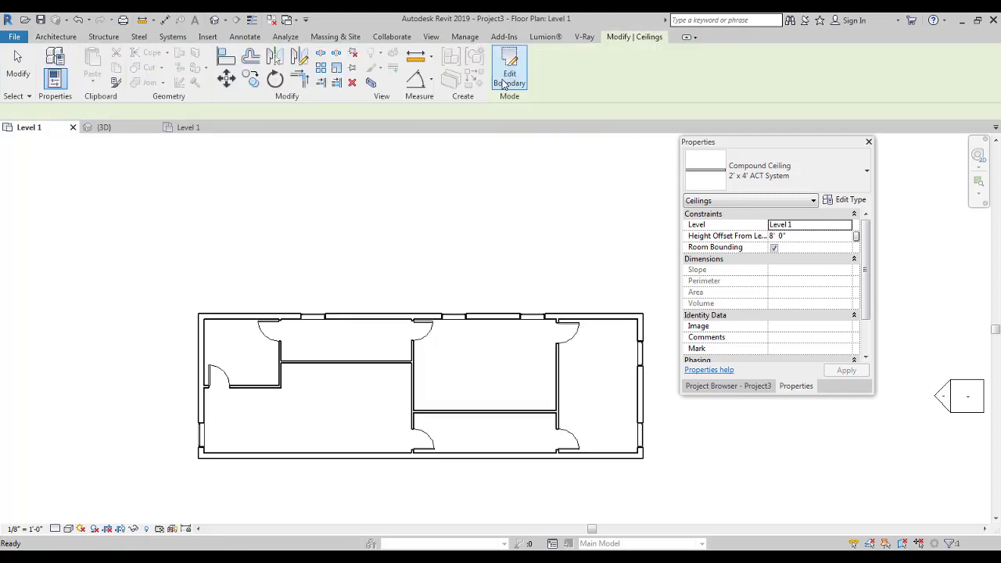
Examine in the 3D view how the ceiling meets the interior partitions and exterior walls
left_click(216, 21)
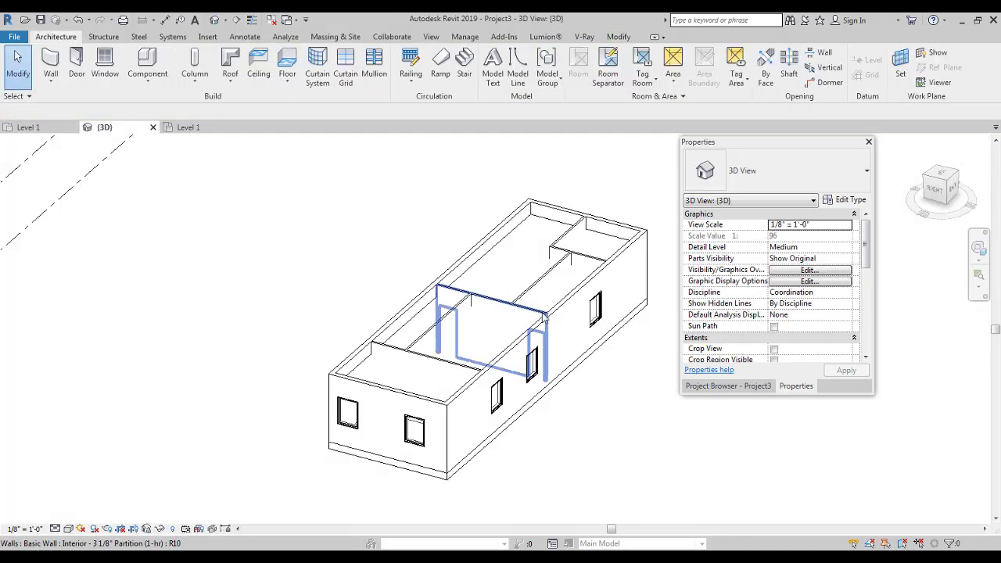
middle_click_drag(521, 280, 490, 290, "shift")
scroll(471, 268, "up", 2)
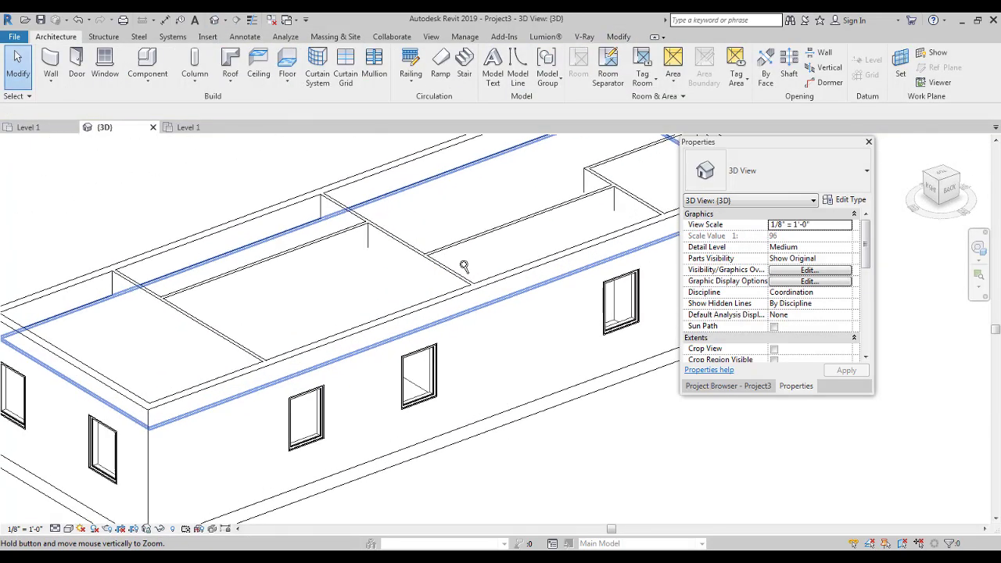
left_click(418, 196)
scroll(446, 175, "down", 3)
key("Escape")
scroll(376, 230, "up", 2)
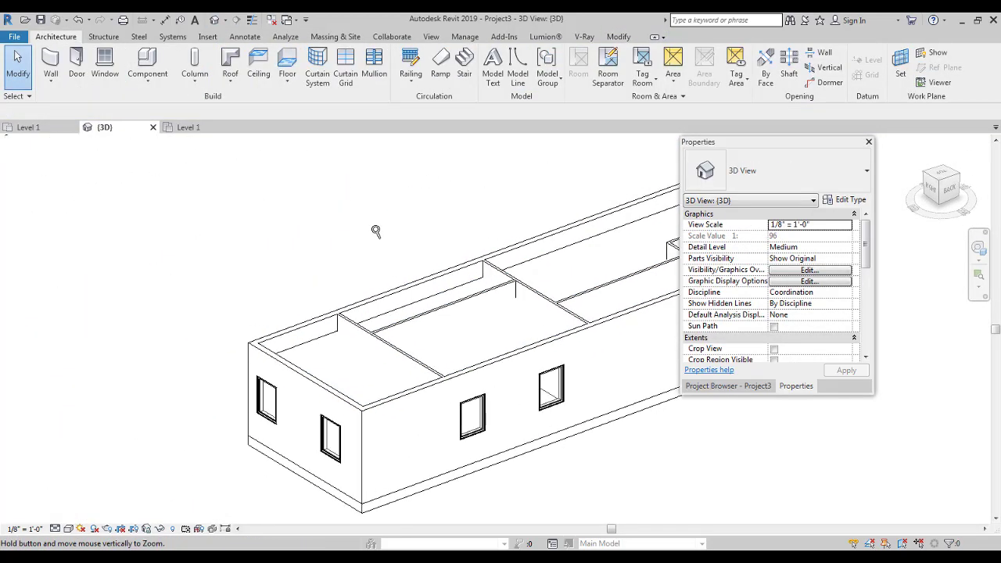
scroll(382, 317, "up", 3)
scroll(382, 316, "down", 3)
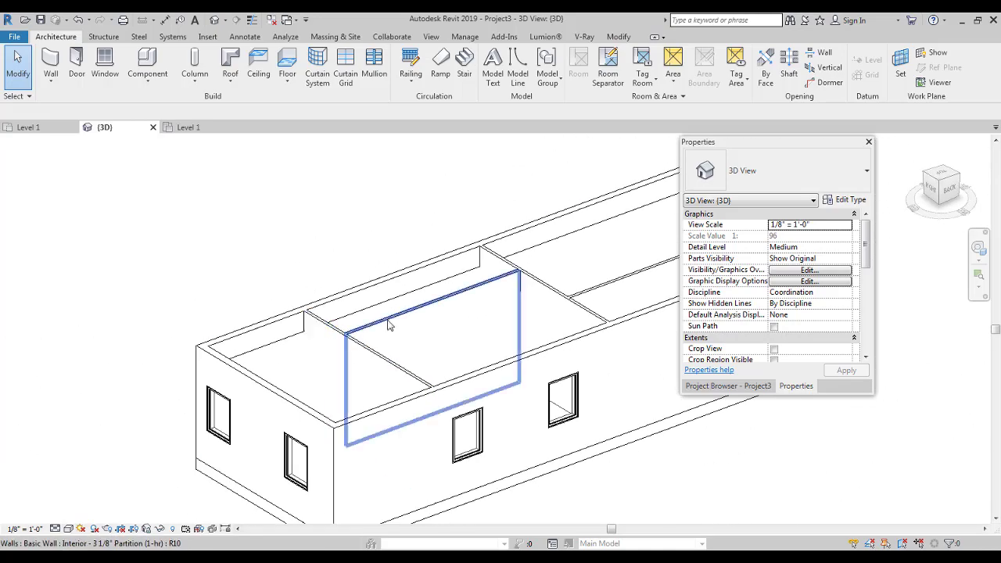
middle_click_drag(397, 294, 411, 228)
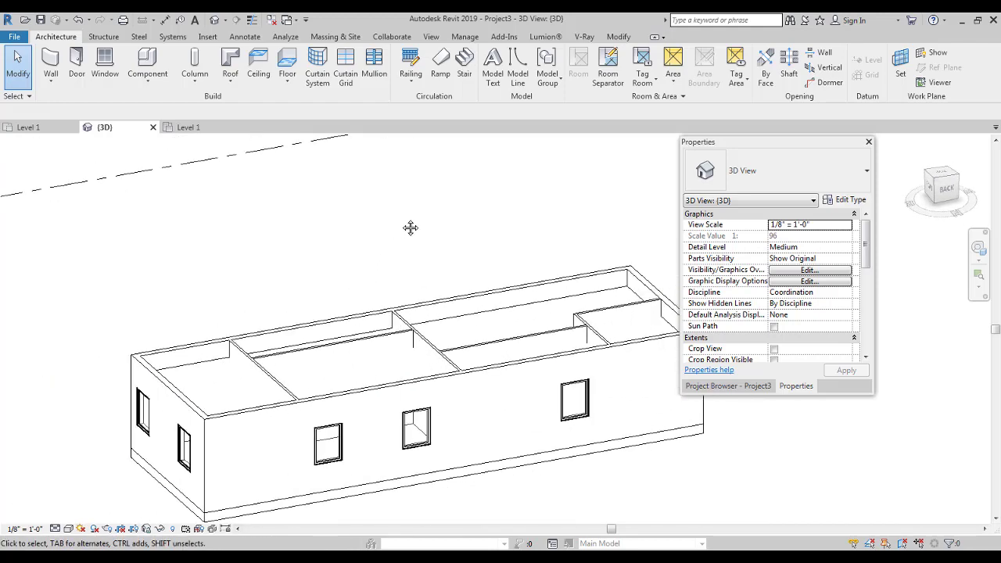
middle_click_drag(281, 299, 362, 347, "ctrl")
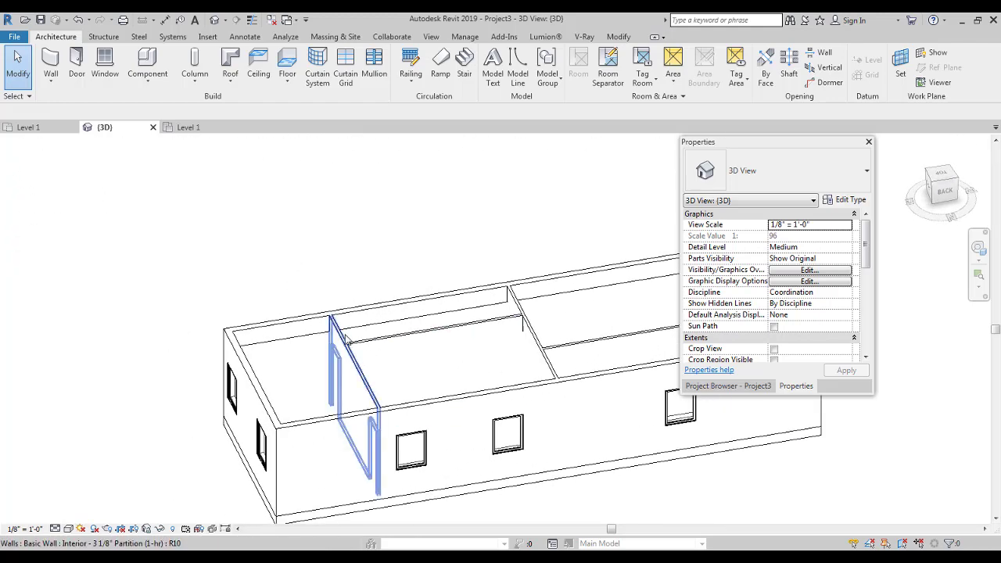
Attach the tops of all six interior partition walls to the ceiling and clear the selection
left_click(346, 339)
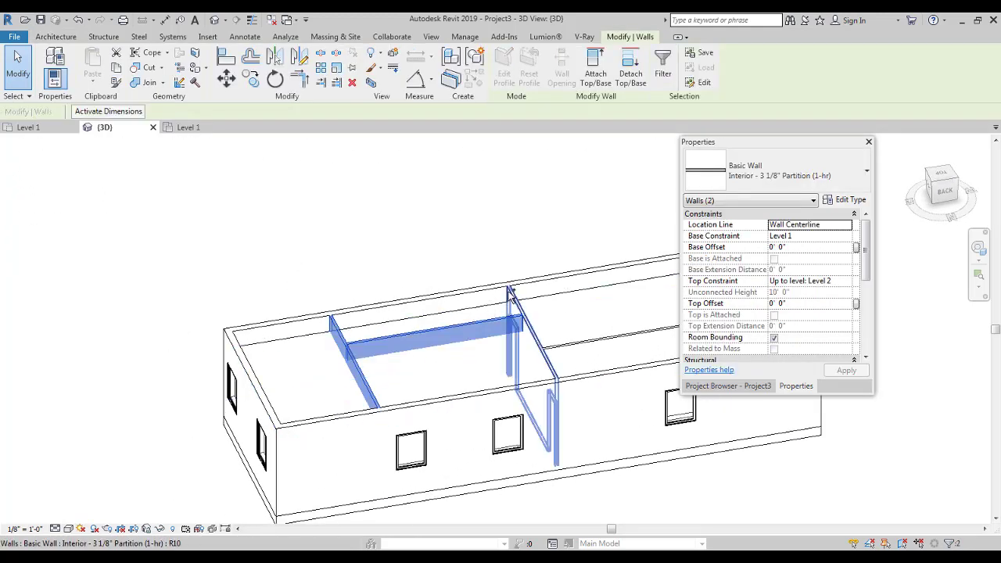
left_click(514, 301, "ctrl")
middle_click_drag(494, 222, 293, 246)
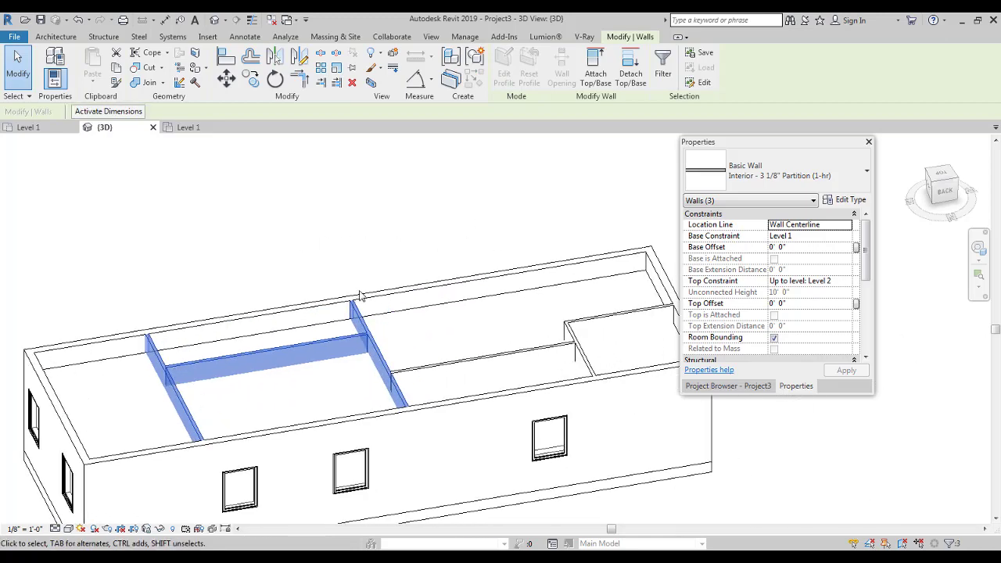
left_click(439, 367, "ctrl")
left_click(439, 368, "ctrl")
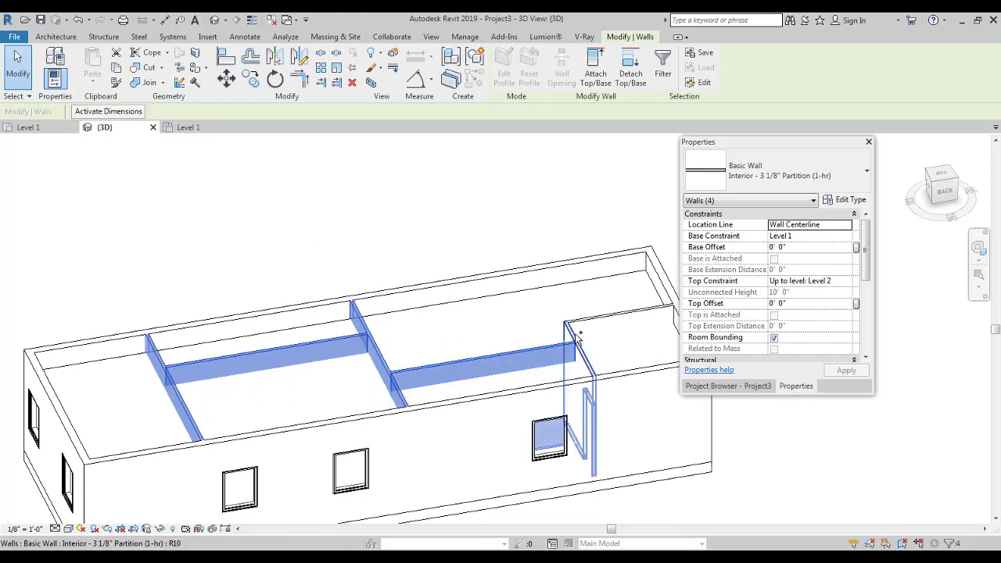
left_click(576, 338, "ctrl")
left_click(595, 321, "ctrl")
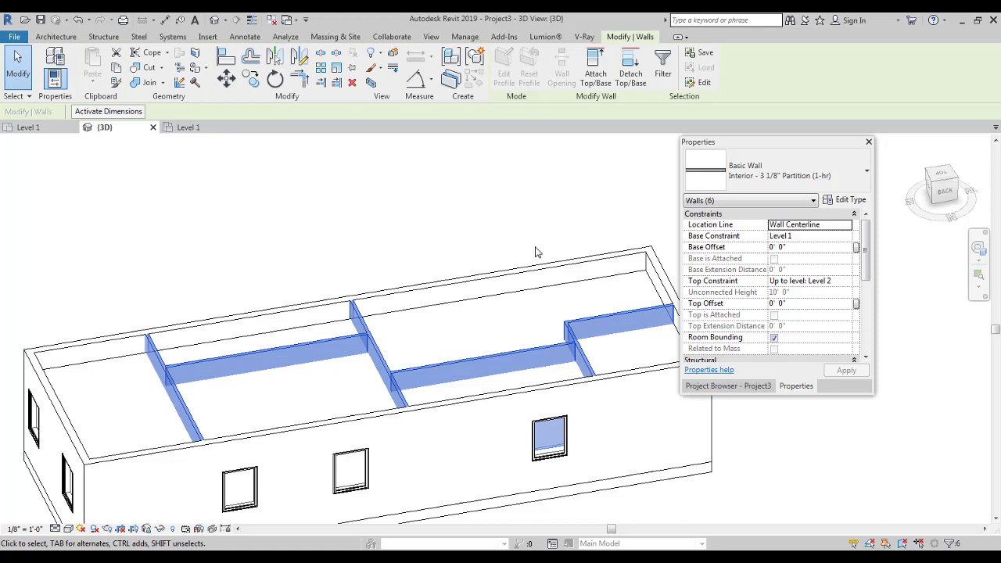
left_click(594, 78)
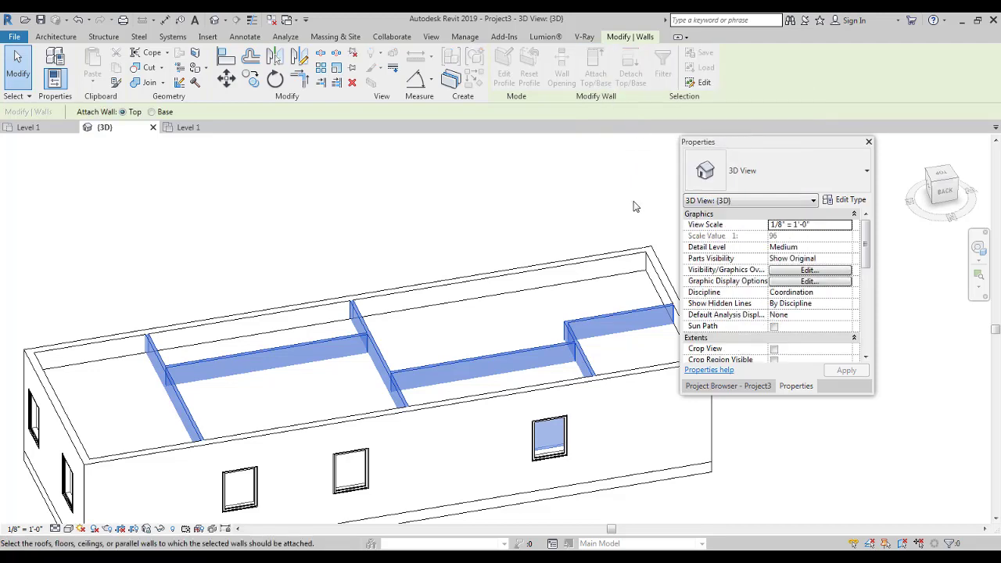
left_click(489, 301)
key("Escape")
Inspect in 3D how the ceiling sits above the partitions and inside the exterior walls
middle_click_drag(304, 242, 416, 255, "shift")
left_click(491, 306)
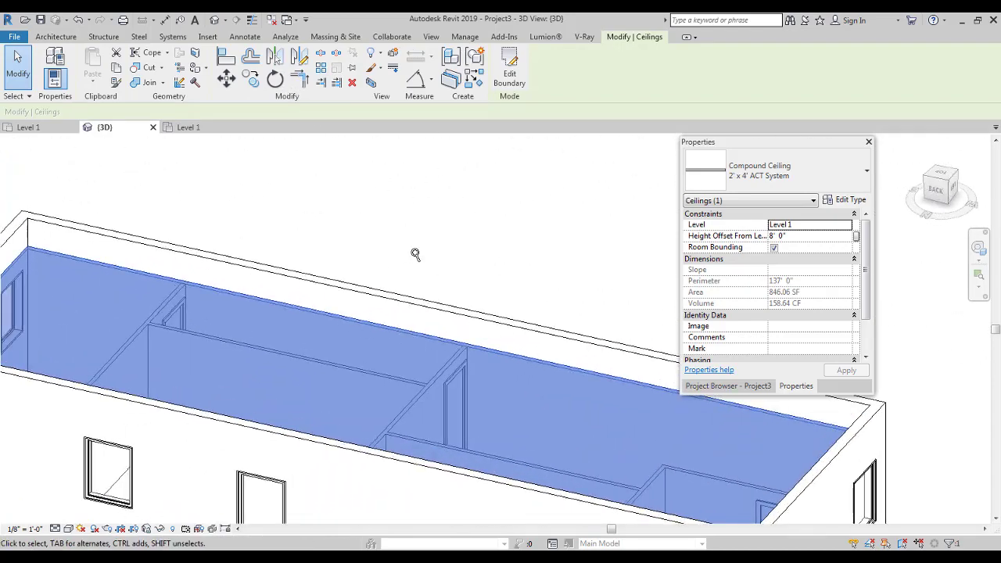
scroll(442, 301, "down", 2)
left_click(467, 262)
middle_click_drag(467, 288, 430, 288, "shift")
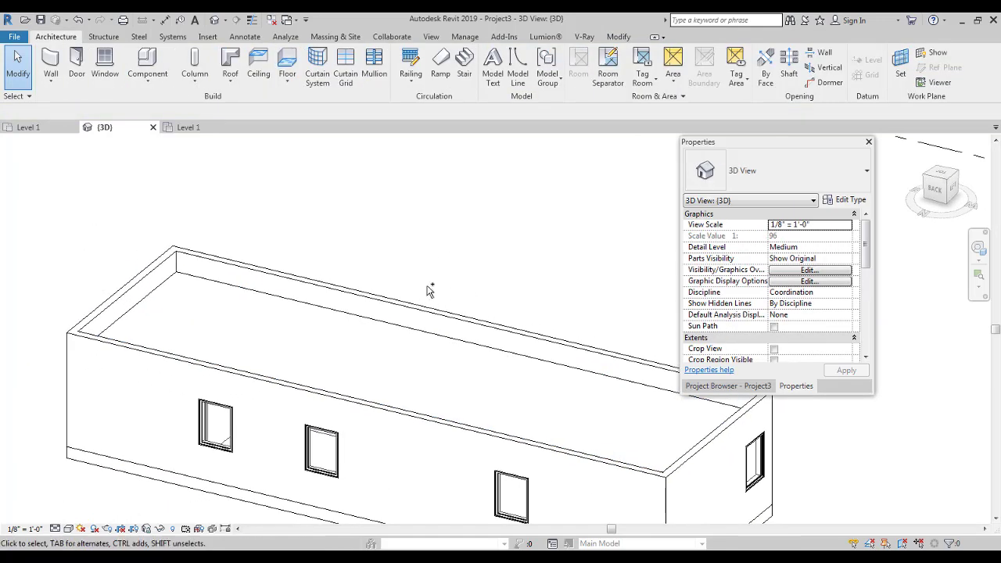
scroll(538, 329, "down", 1)
Open the Level 1 reflected ceiling plan and examine the ceiling grid across the rooms
left_click(715, 386)
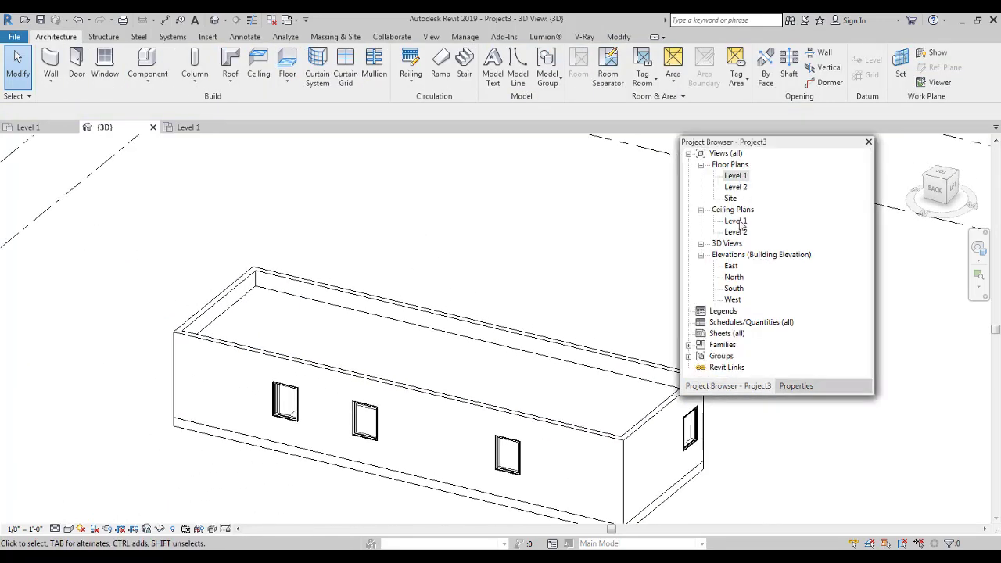
double_click(739, 223)
scroll(449, 313, "up", 3)
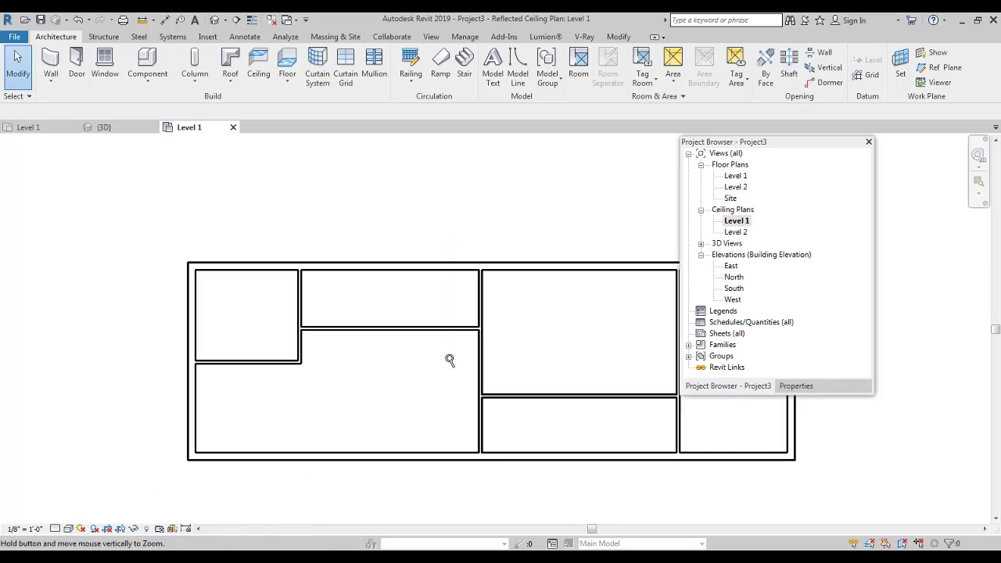
scroll(450, 360, "up", 1)
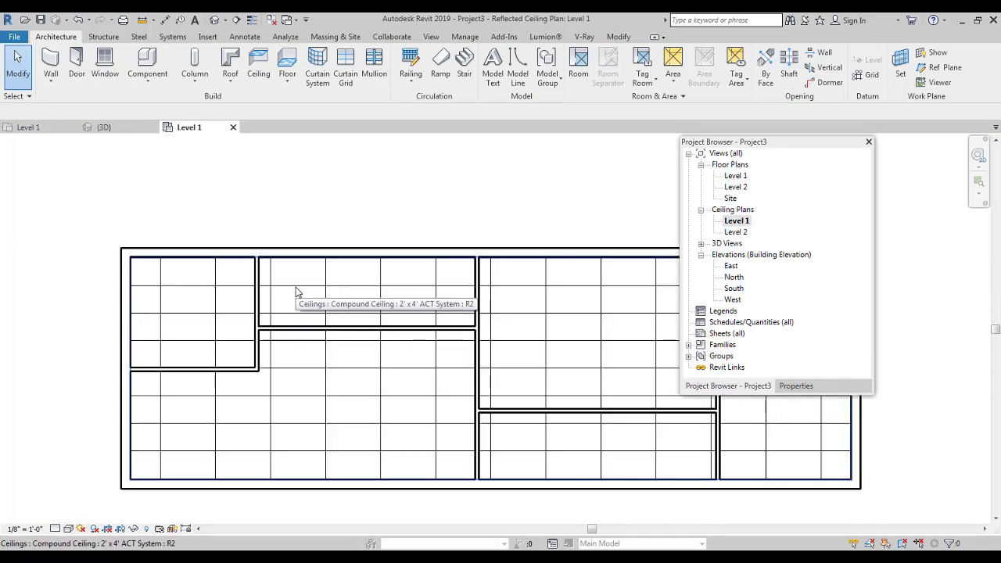
scroll(291, 298, "down", 2)
left_click_drag(172, 233, 676, 460)
middle_click_drag(463, 307, 338, 309)
scroll(338, 308, "down", 1)
left_click(264, 252)
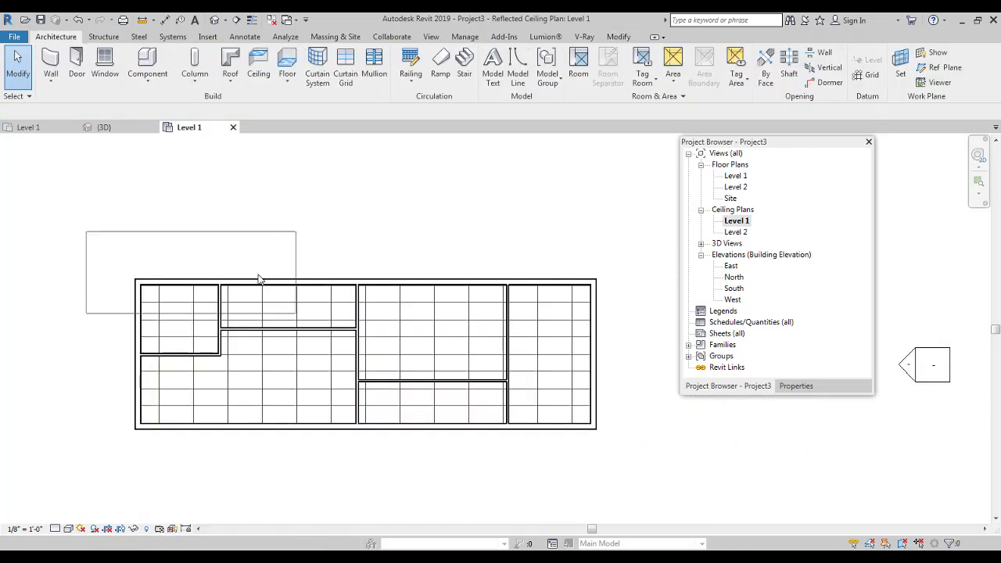
Select the ceiling and review its available types, keep 2' x 4' ACT System, and clear the selection
key("Tab")
key("Tab")
key("Tab")
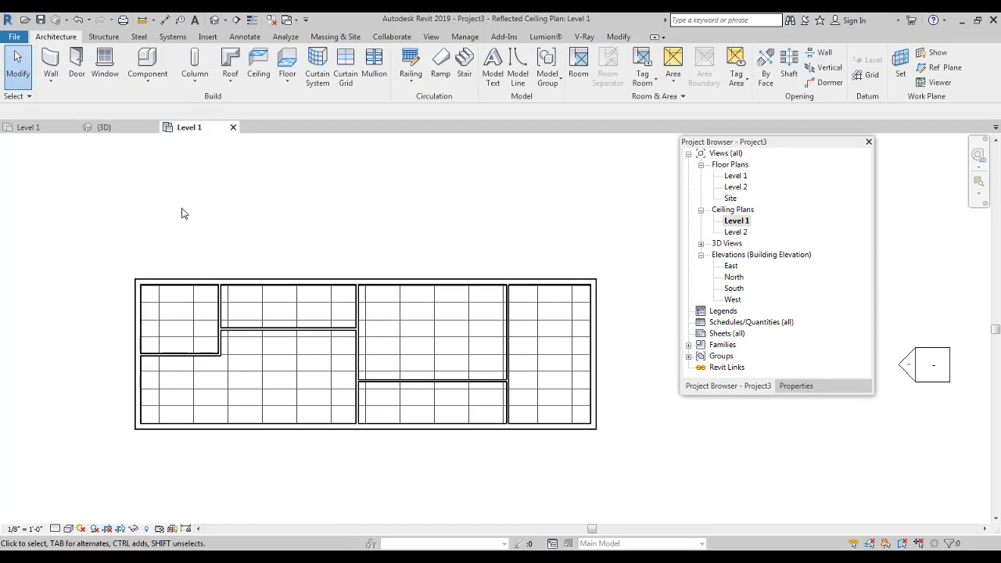
key("Tab")
key("Tab")
left_click(154, 292)
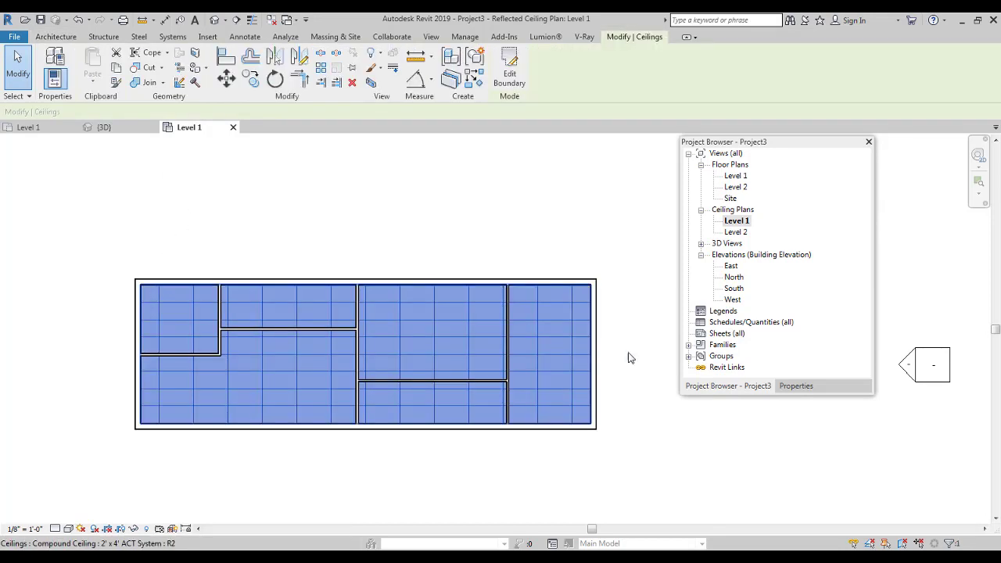
left_click(796, 385)
left_click(794, 181)
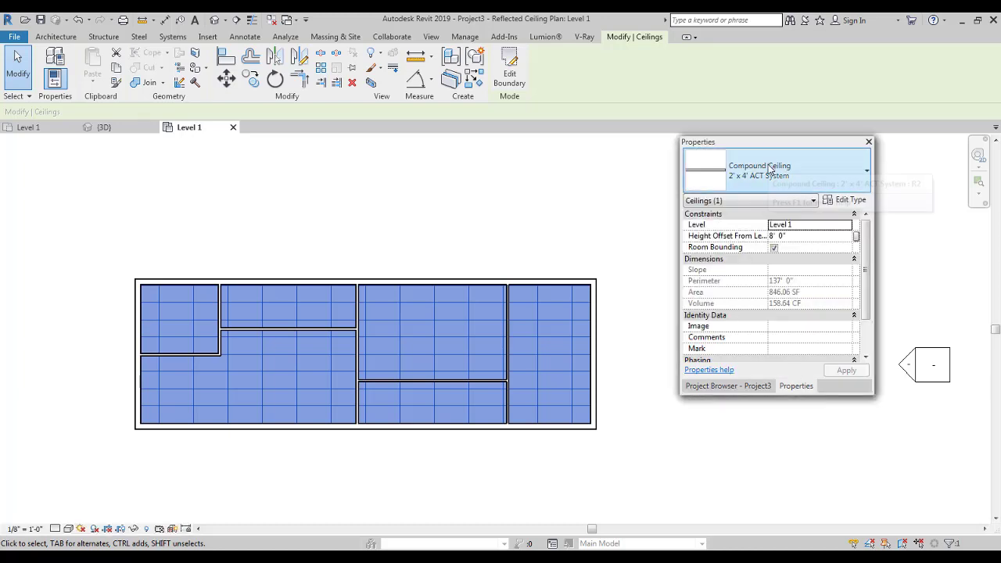
left_click(770, 168)
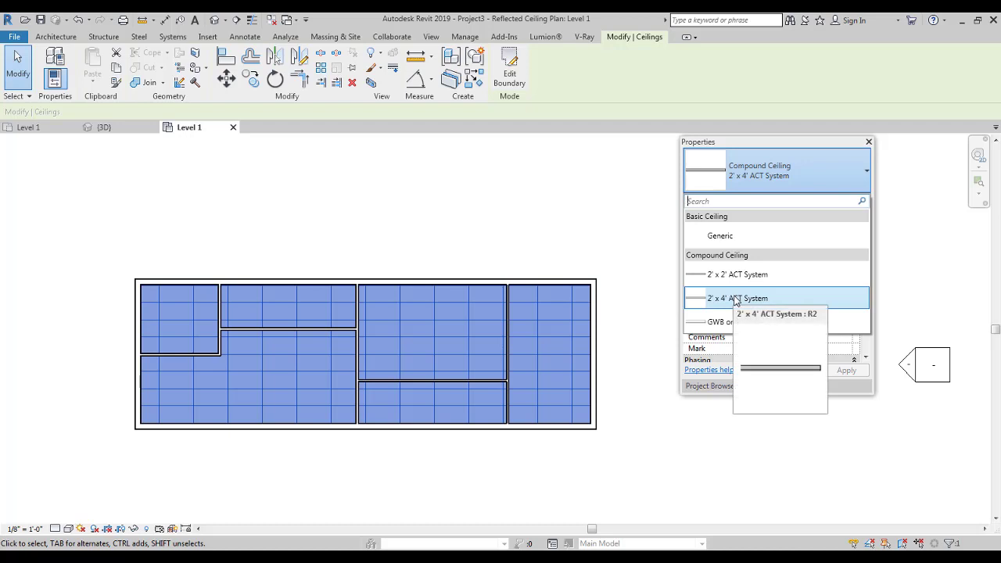
left_click(749, 302)
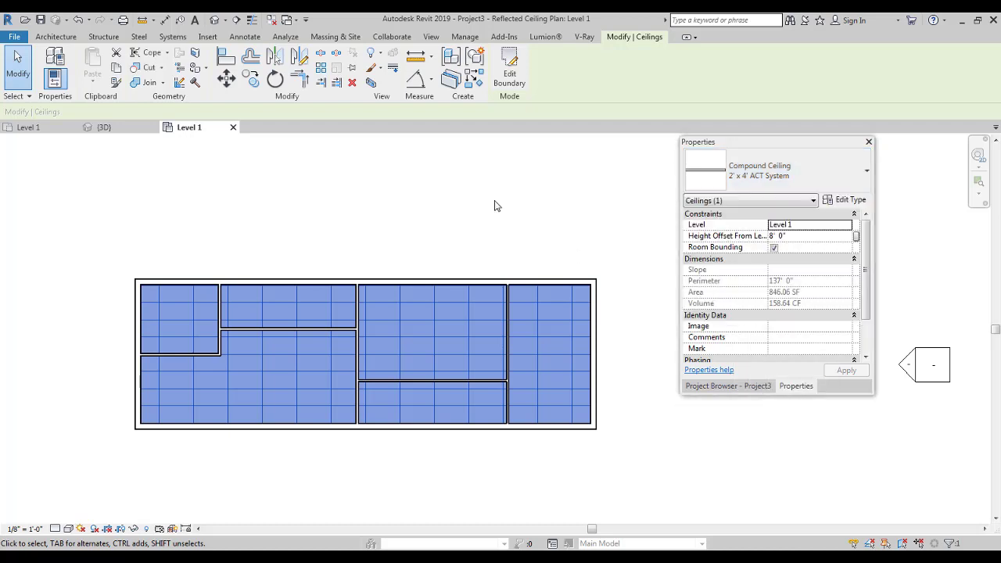
key("Escape")
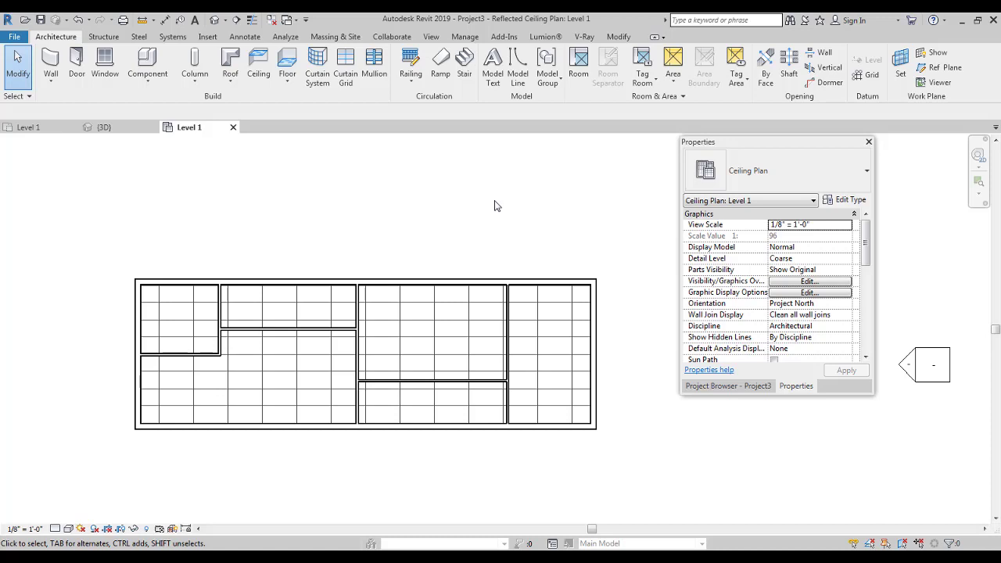
Return to the 3D view and inspect the house from the back for the roof
left_click(215, 19)
middle_click_drag(291, 259, 203, 235, "shift")
left_click(741, 386)
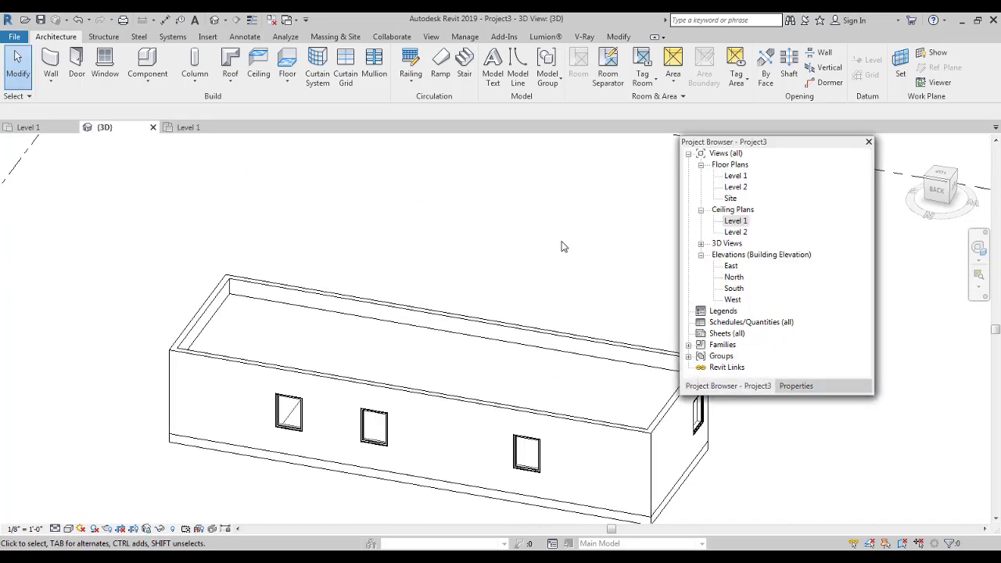
middle_click_drag(560, 247, 270, 284, "shift")
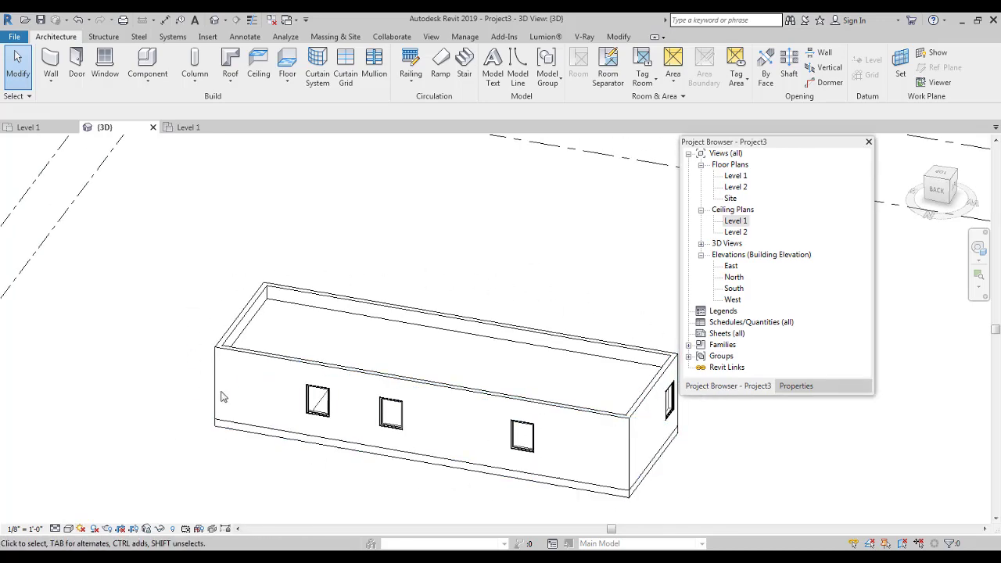
middle_click_drag(220, 397, 235, 411, "shift")
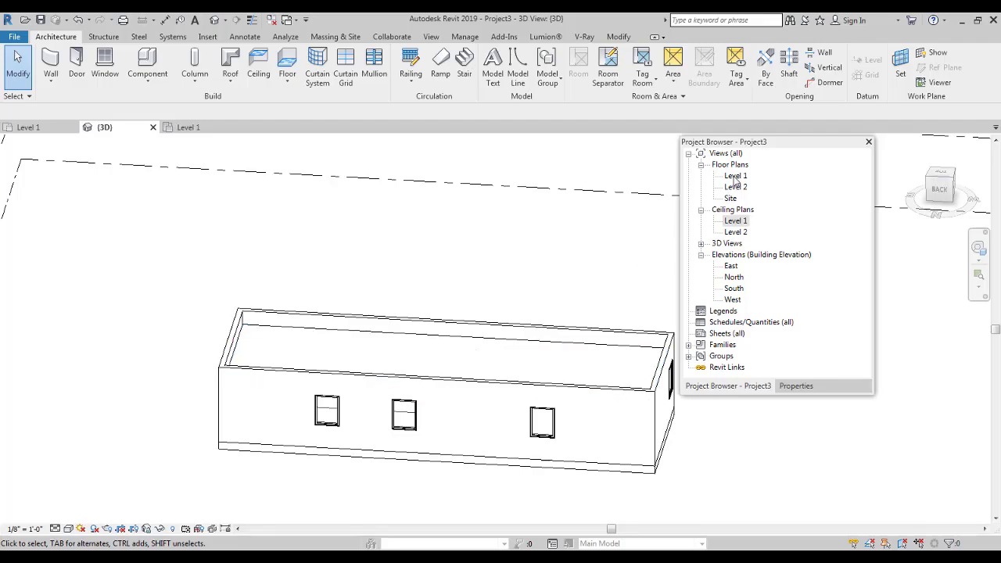
Start a footprint roof from the Level 1 floor plan, assign it to Level 1, and show its properties
double_click(735, 177)
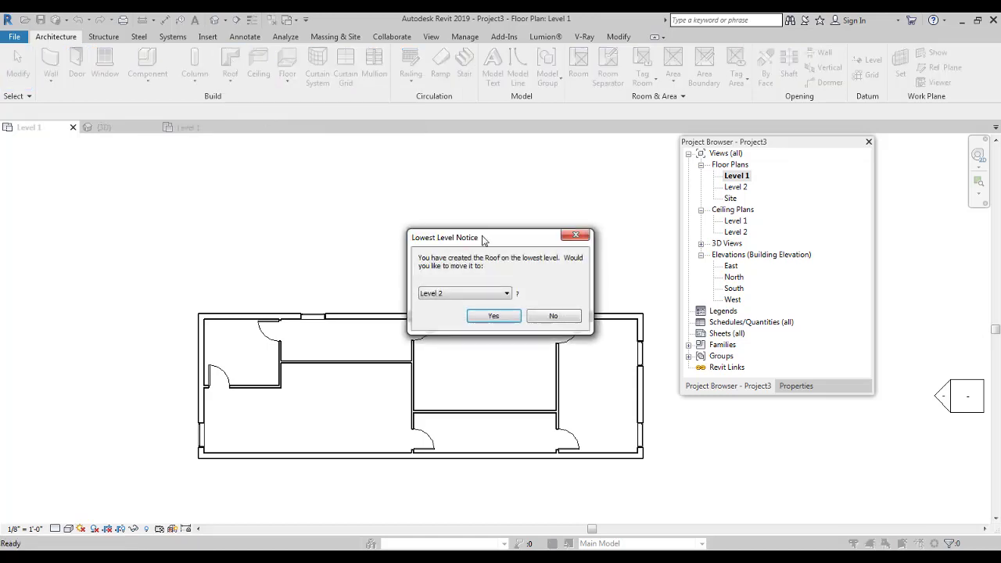
left_click(477, 294)
left_click(470, 305)
left_click(494, 316)
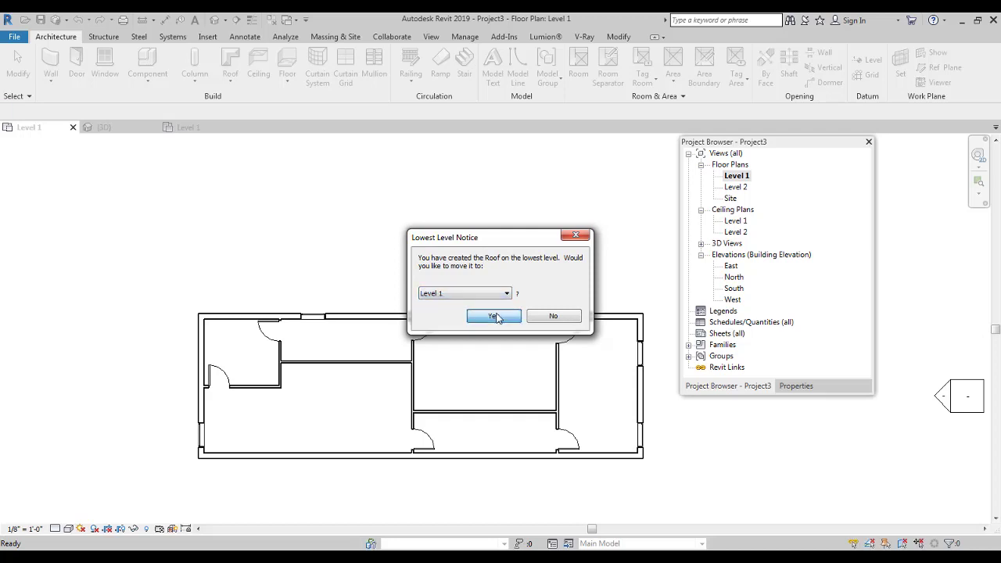
left_click(796, 385)
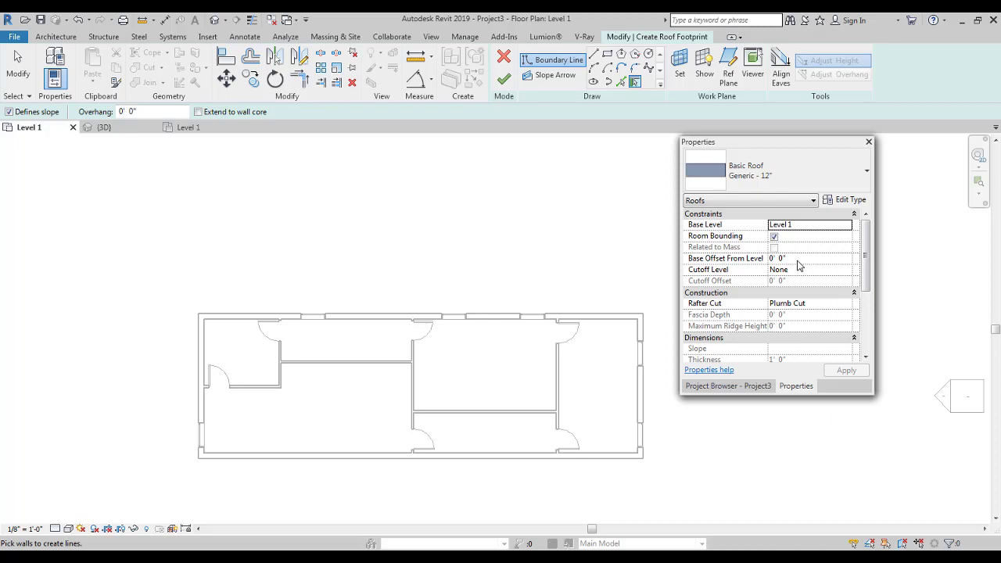
Open the East elevation and check the heights of Level 1 and Level 2
left_click(727, 388)
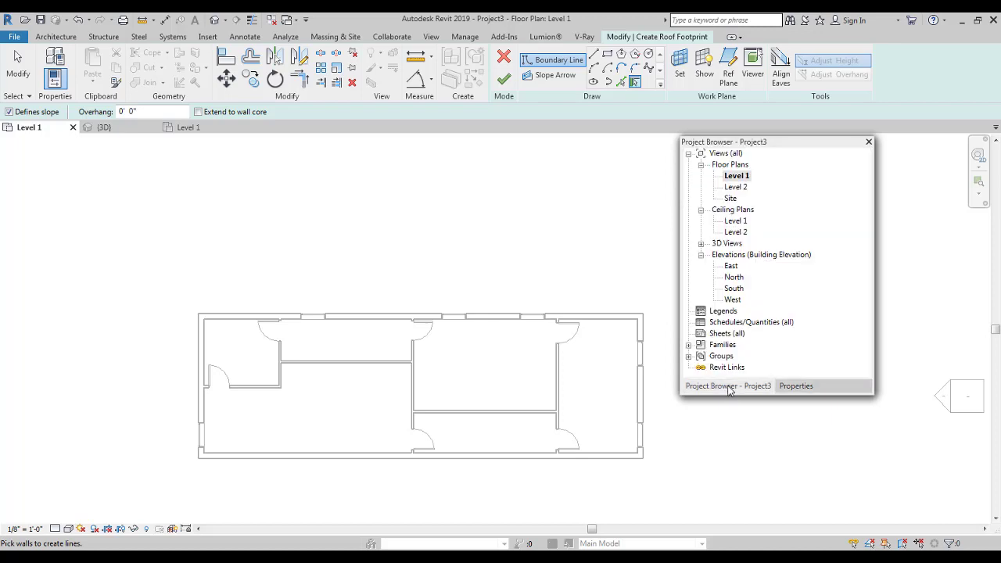
double_click(731, 267)
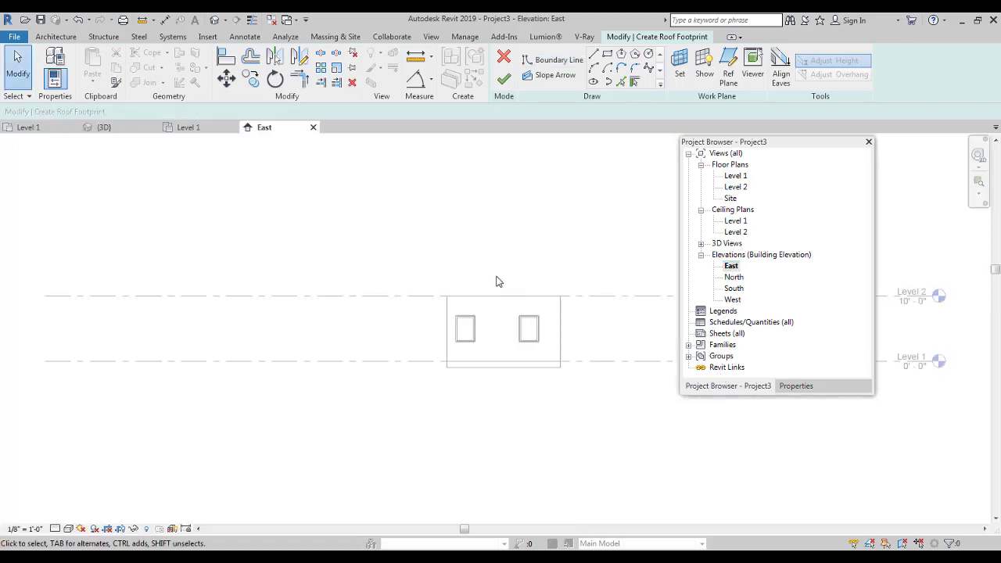
middle_click_drag(498, 282, 11, 271)
scroll(499, 358, "up", 4)
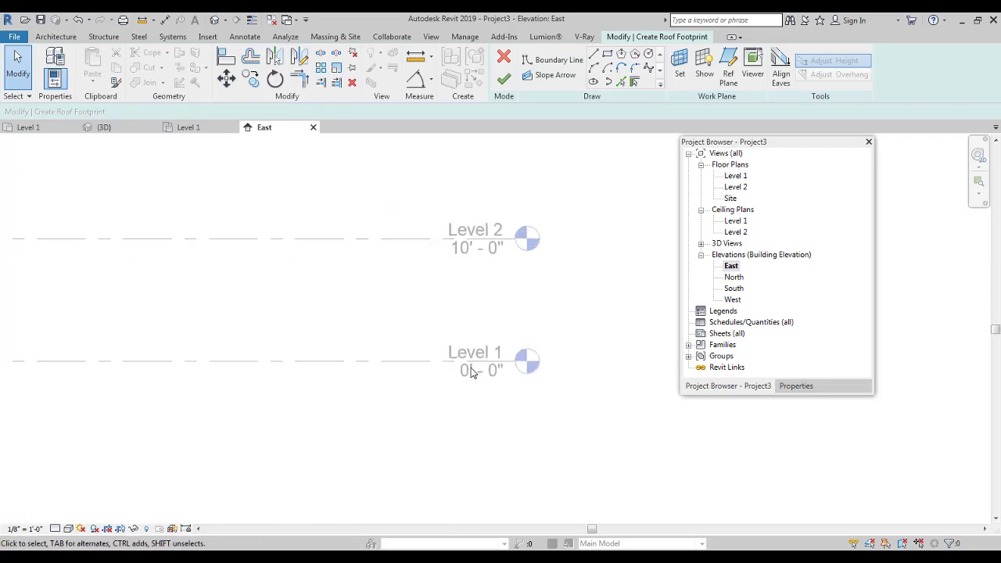
scroll(480, 366, "down", 3)
middle_click_drag(425, 288, 655, 291)
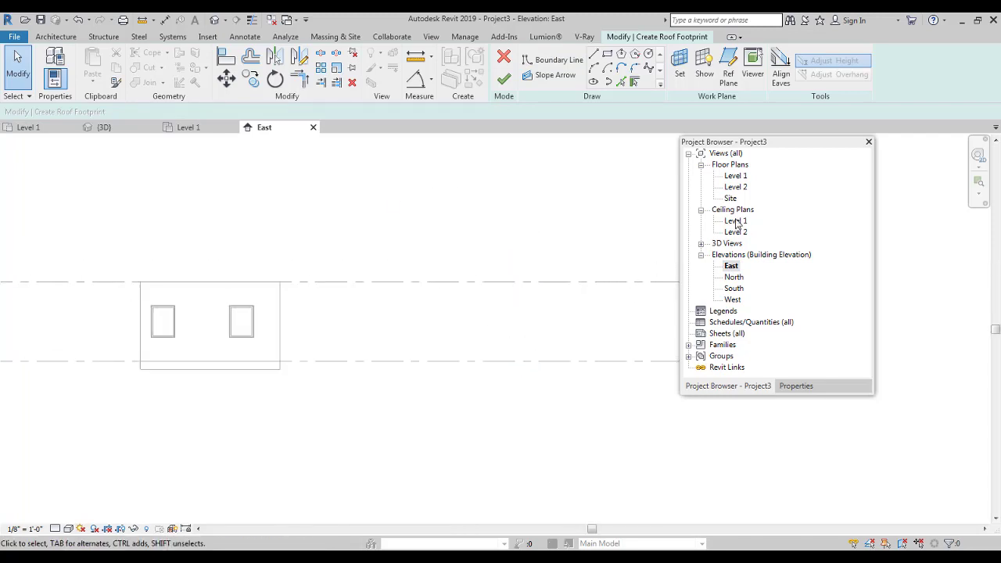
Return to the Level 1 floor plan and set the roof's base offset from level to 10'
double_click(739, 178)
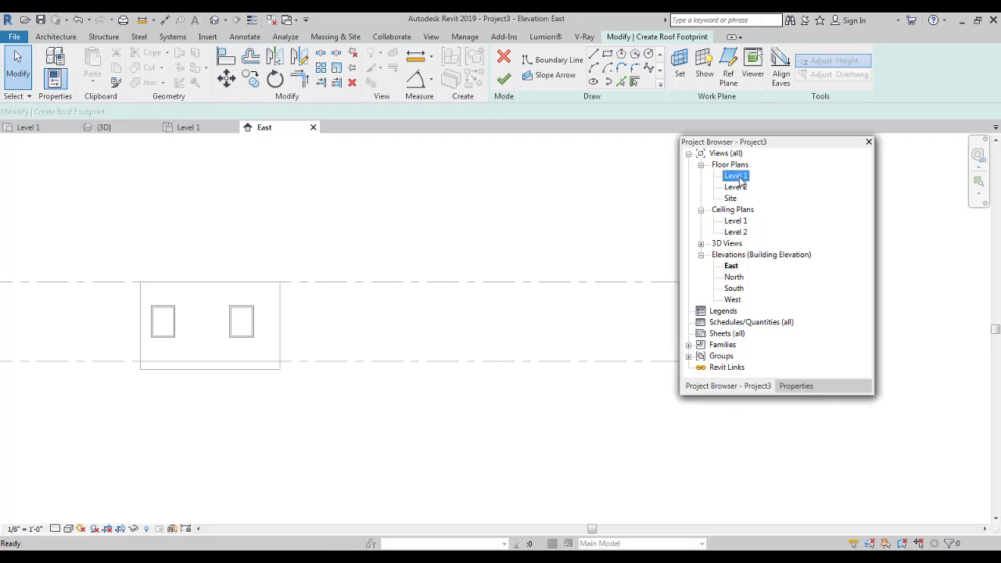
left_click(795, 386)
left_click(802, 259)
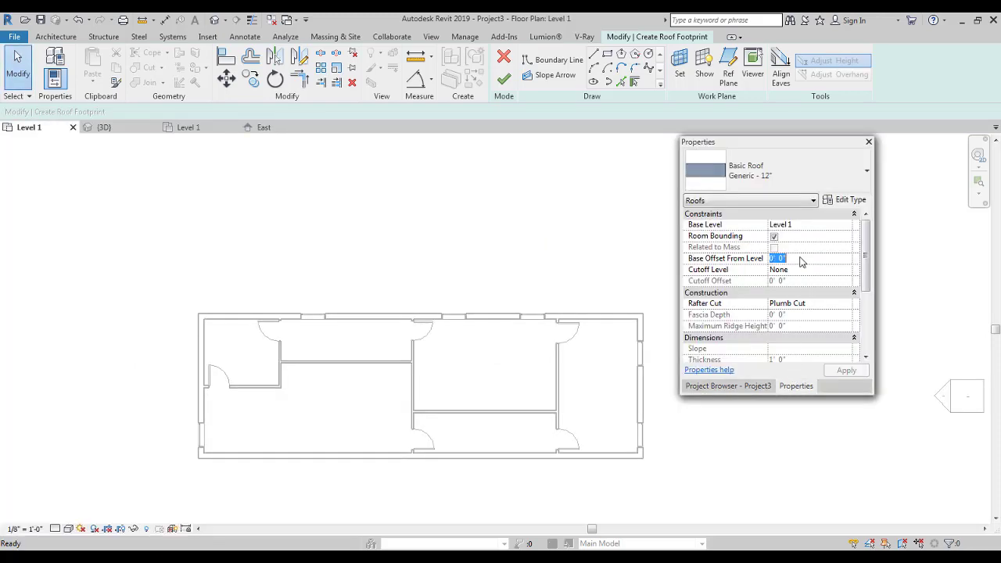
type("10")
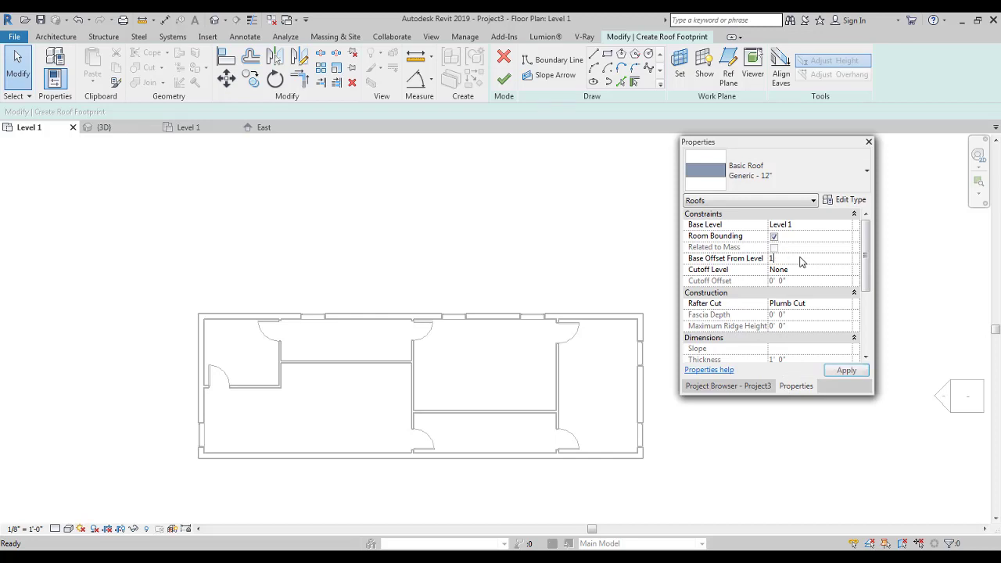
Sketch a closed rectangular roof boundary with four lines along the outer faces of the exterior walls
scroll(490, 274, "down", 3)
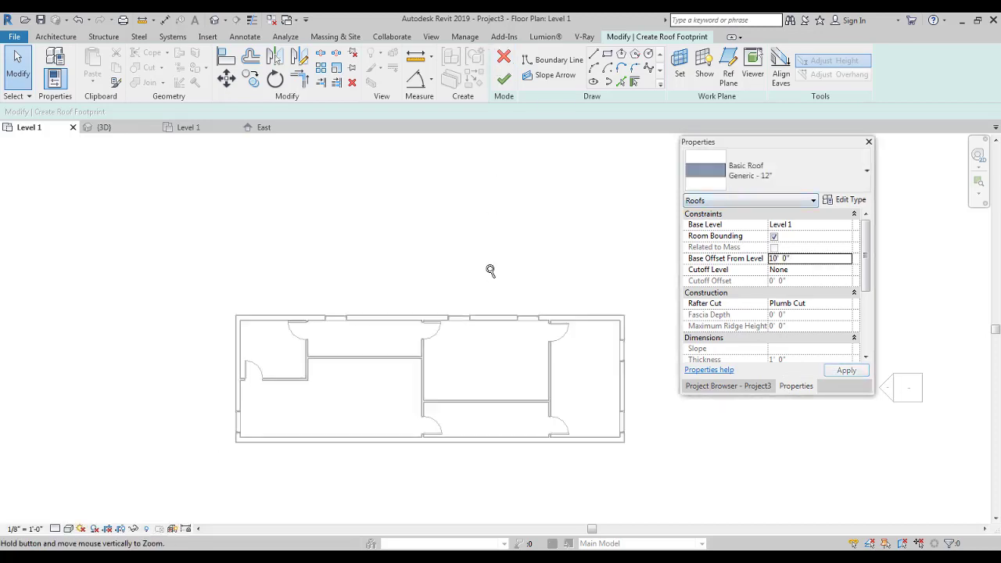
middle_click_drag(485, 271, 469, 248)
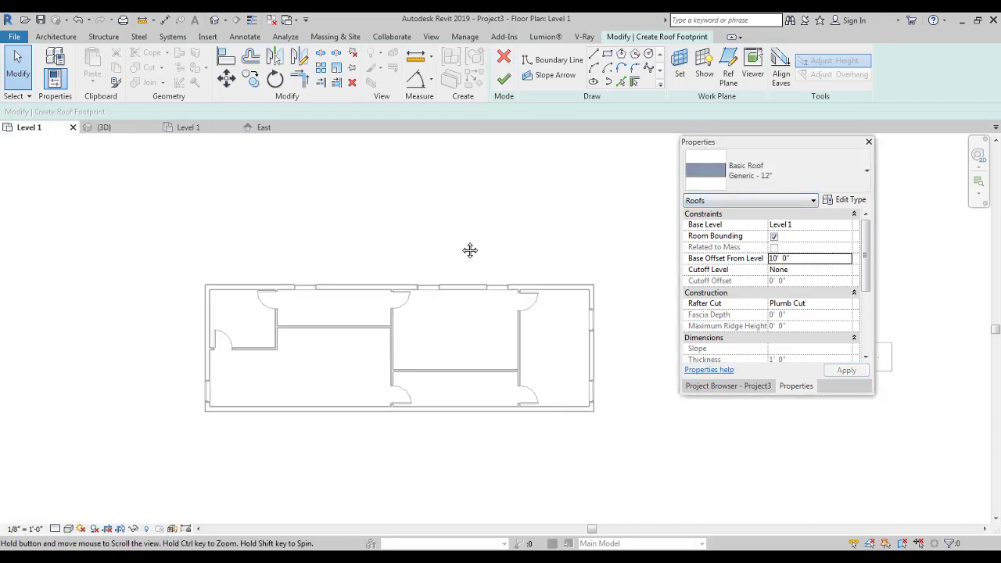
left_click(594, 53)
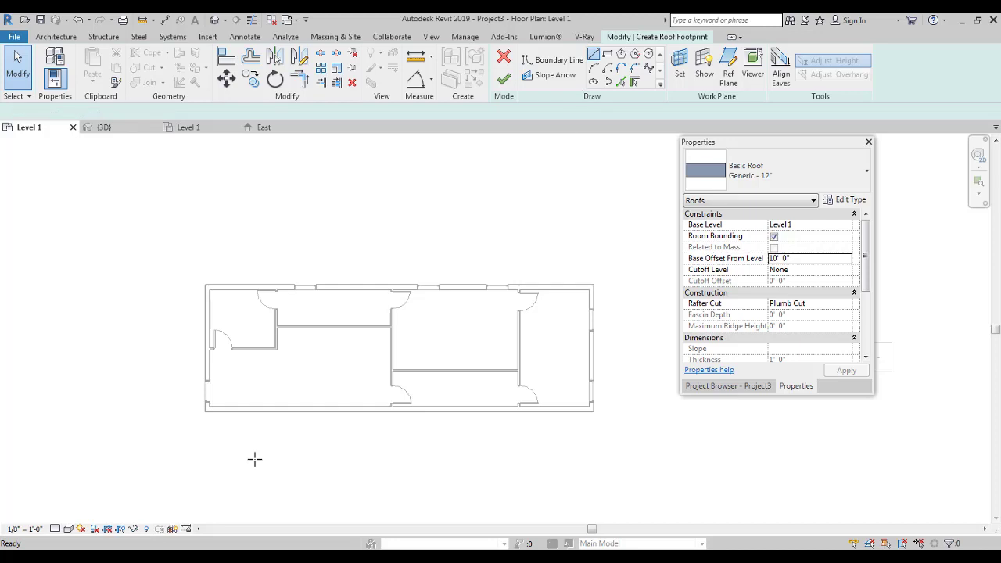
left_click(204, 408)
left_click(204, 284)
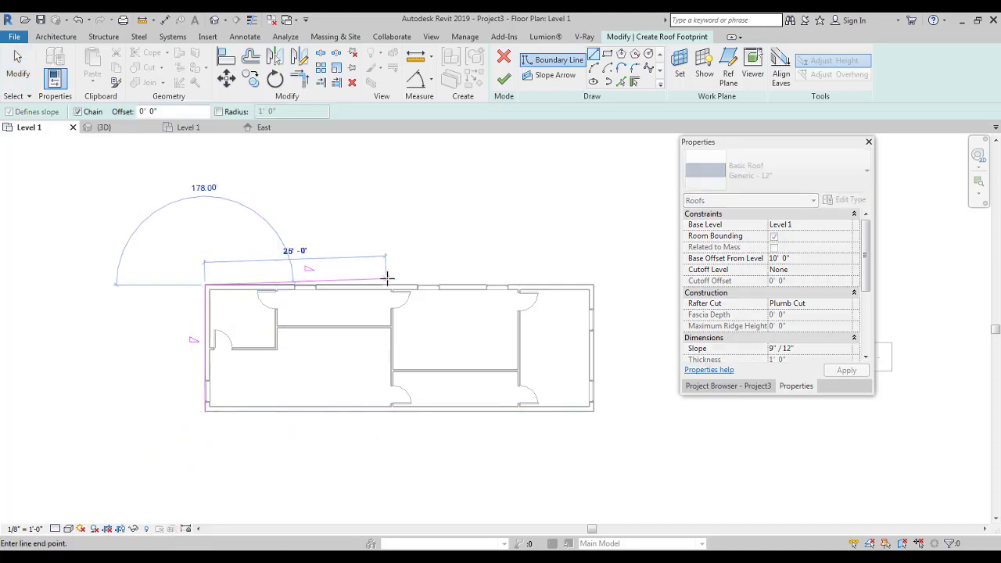
left_click(595, 286)
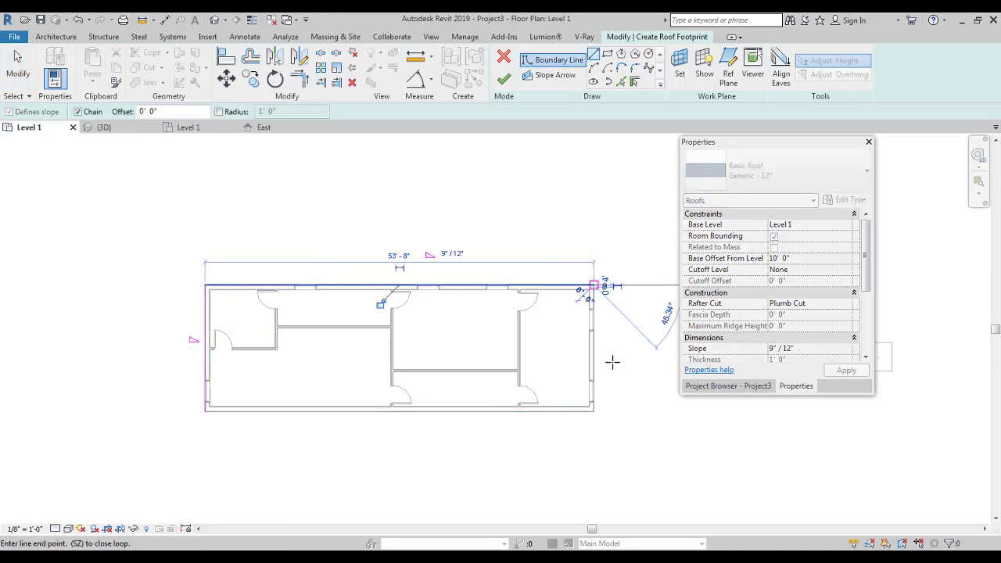
left_click(594, 409)
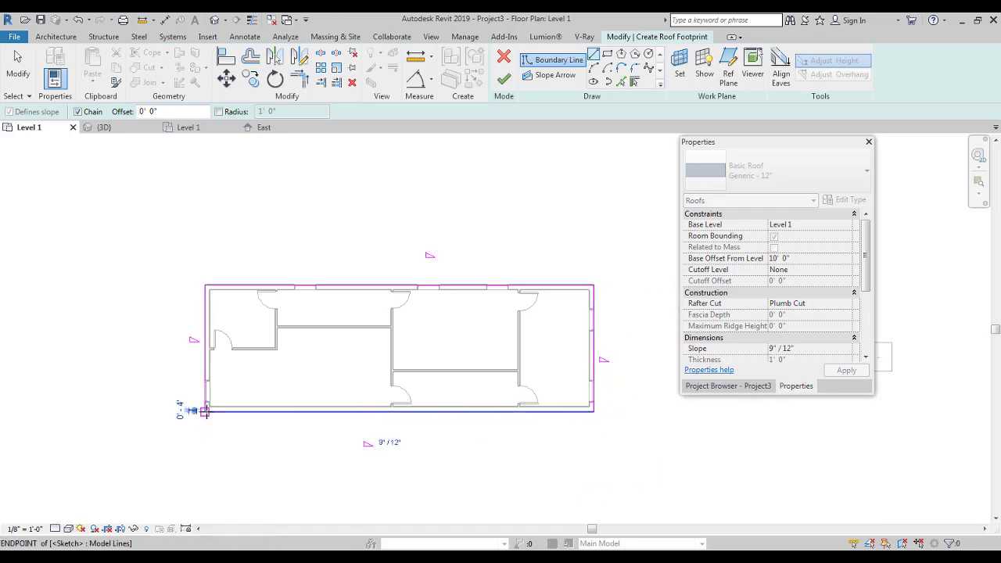
left_click(204, 409)
key("Escape")
Select all four roof boundary lines and turn off Defines Roof Slope for them
middle_click_drag(183, 313, 270, 329)
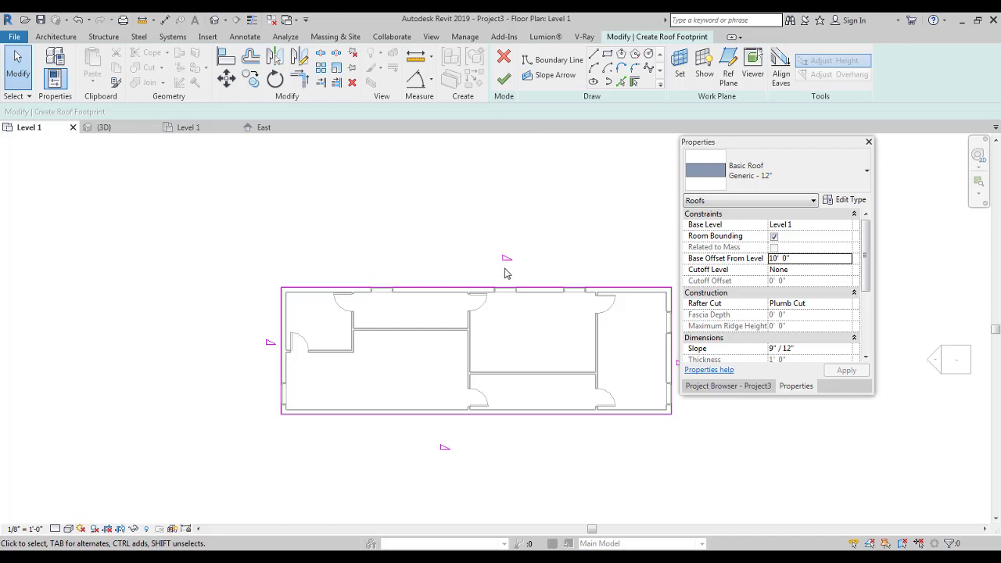
mouse_move(502, 249)
middle_mouse_down("ctrl")
mouse_move(503, 378)
mouse_move(407, 398)
mouse_move(399, 474)
mouse_move(444, 275)
middle_mouse_up("ctrl")
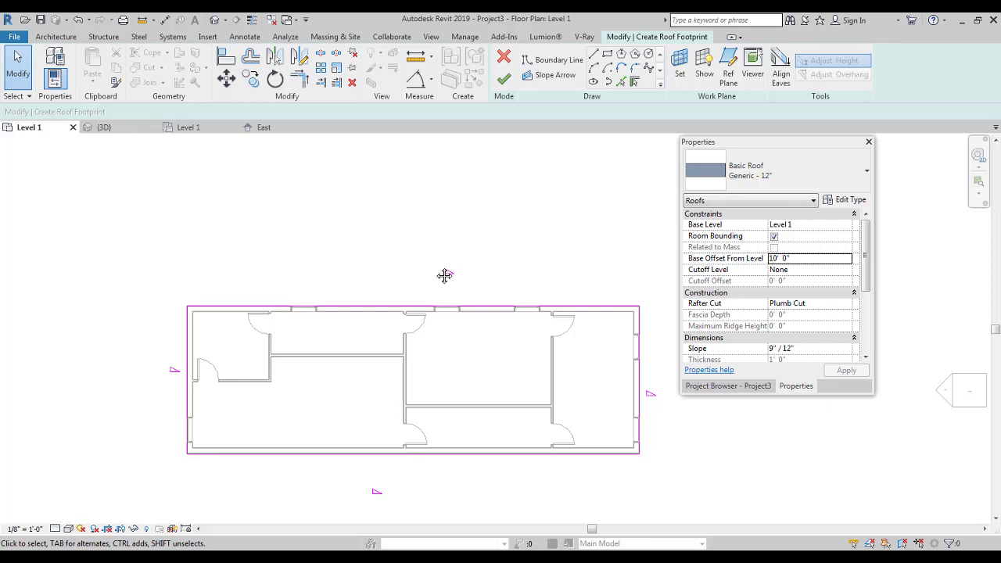
left_click(396, 307)
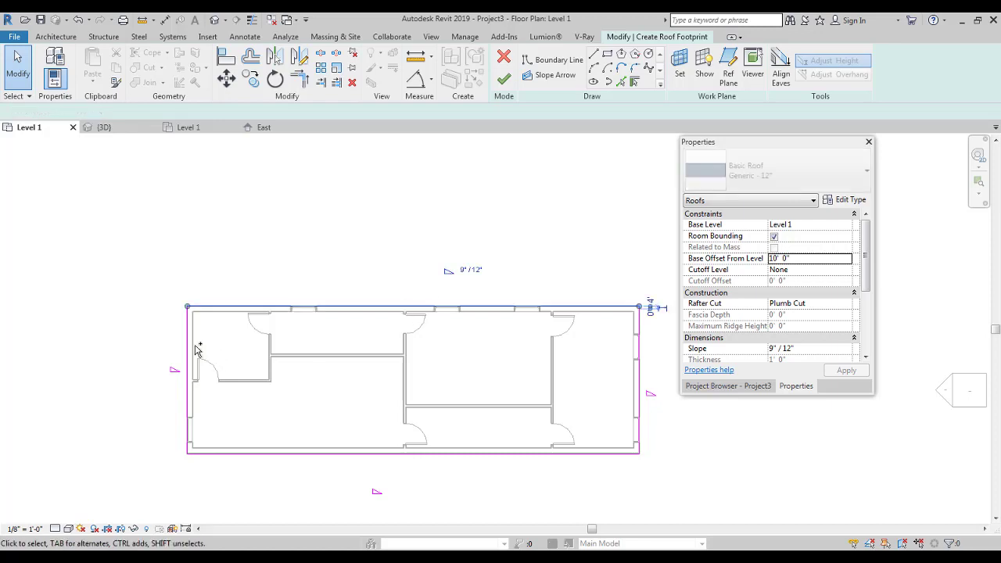
left_click(329, 454, "ctrl")
left_click(307, 309)
left_click(308, 308)
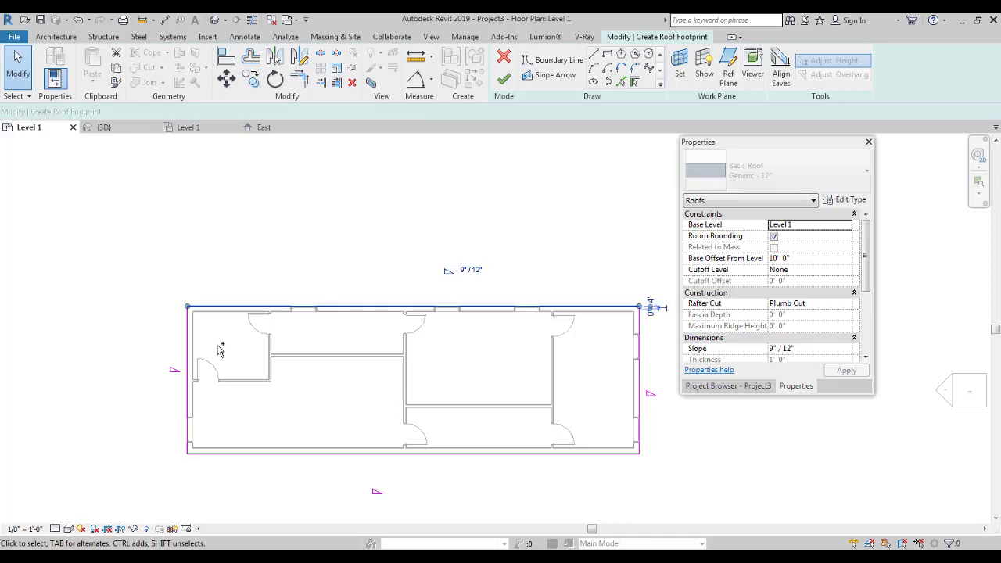
left_click(453, 453, "ctrl")
left_click(555, 454, "ctrl")
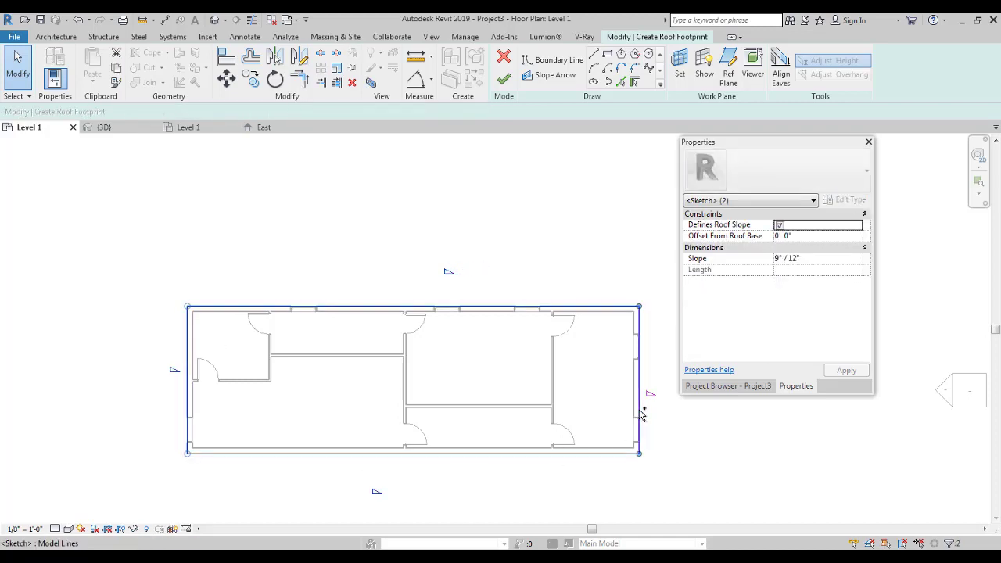
left_click(638, 411, "ctrl")
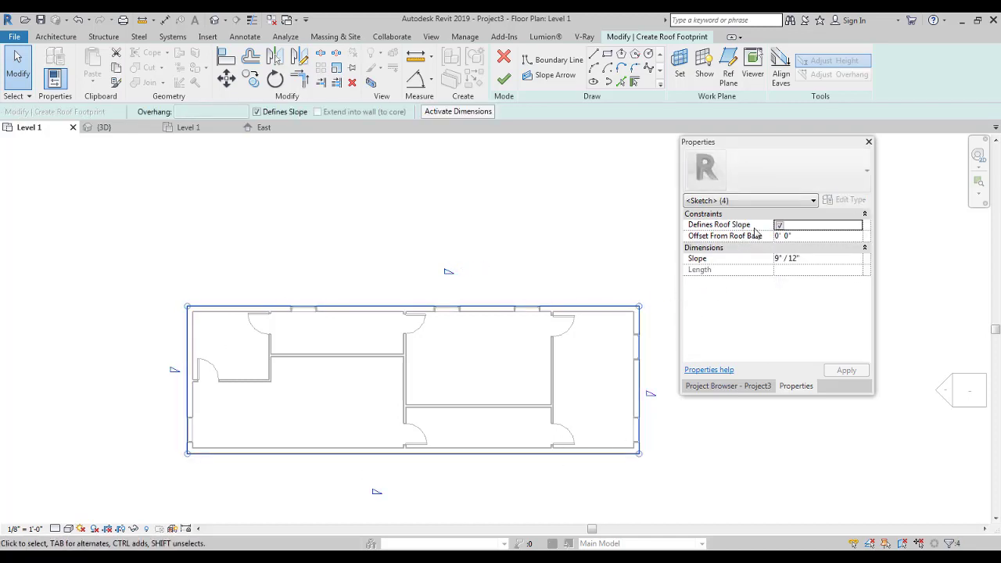
left_click(778, 225)
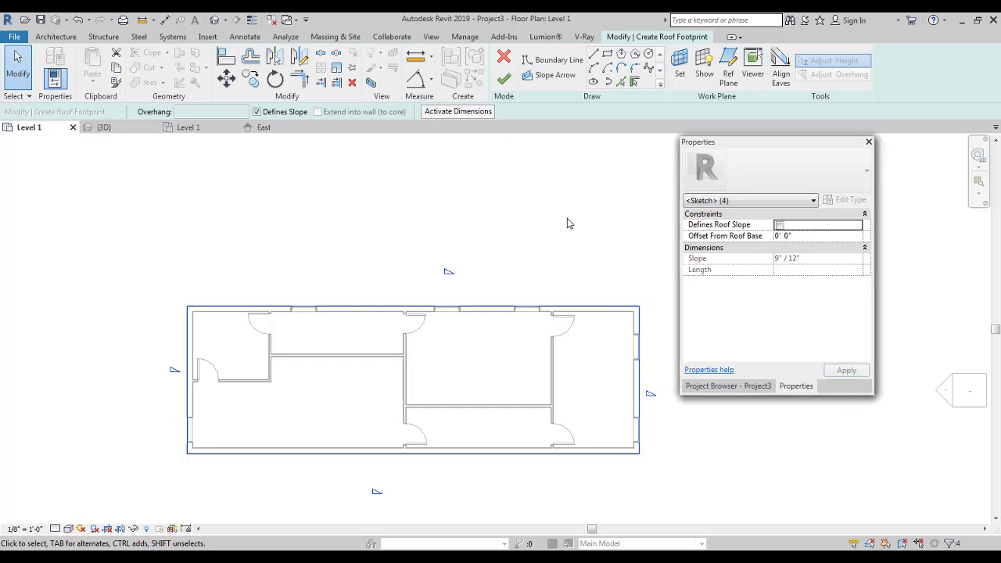
left_click(523, 172)
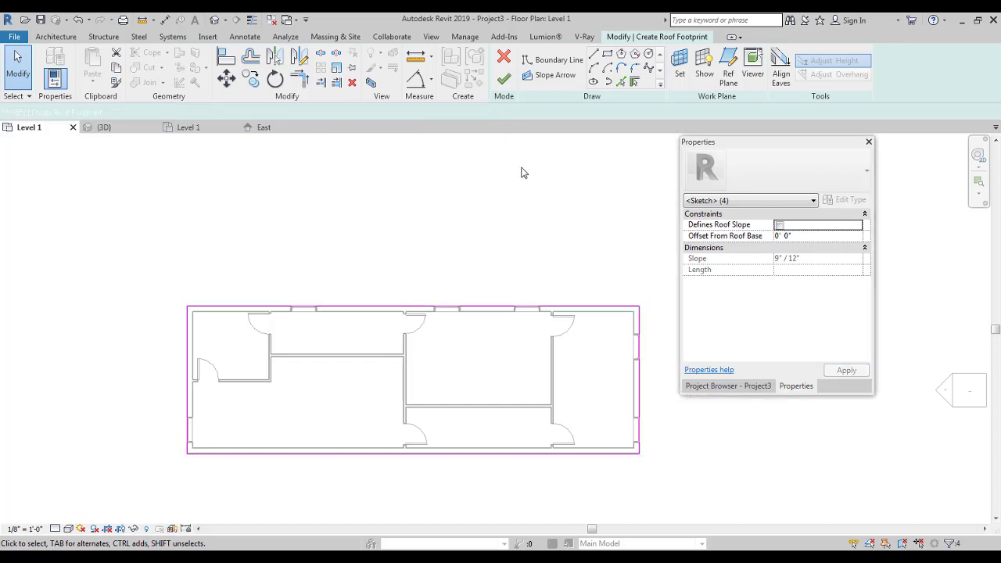
Finish the roof footprint and attach the highlighted walls to the roof
left_click(514, 79)
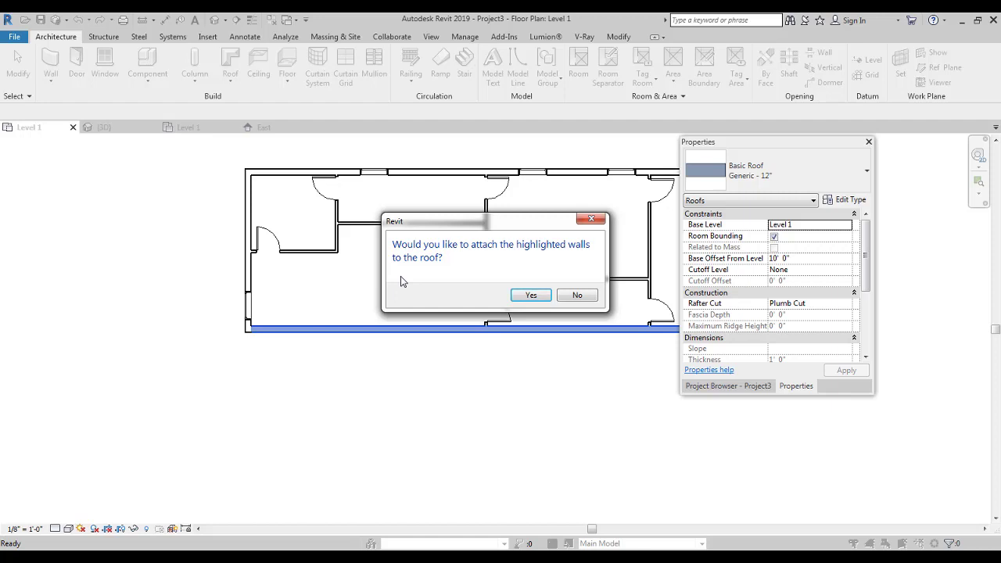
left_click(525, 295)
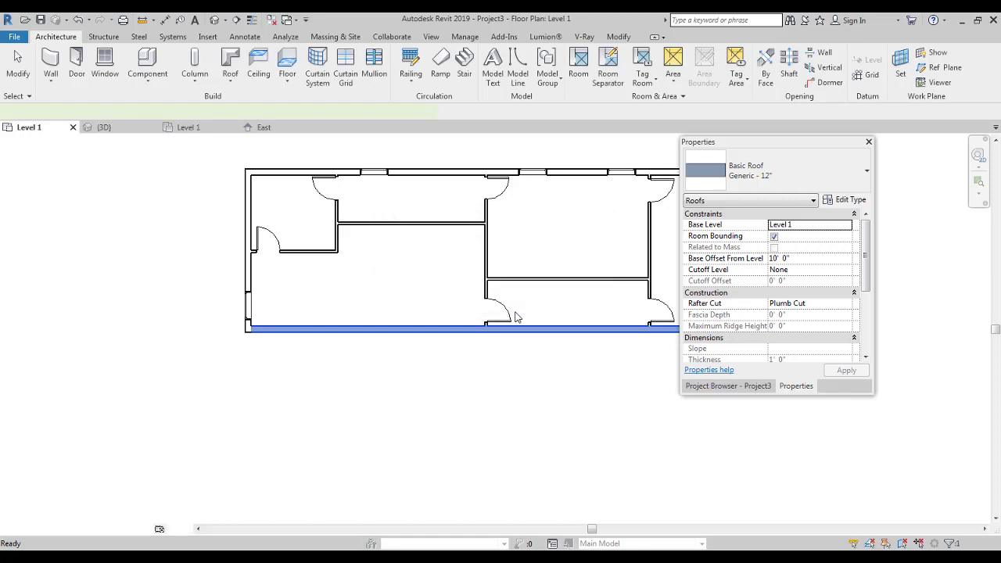
left_click(235, 185)
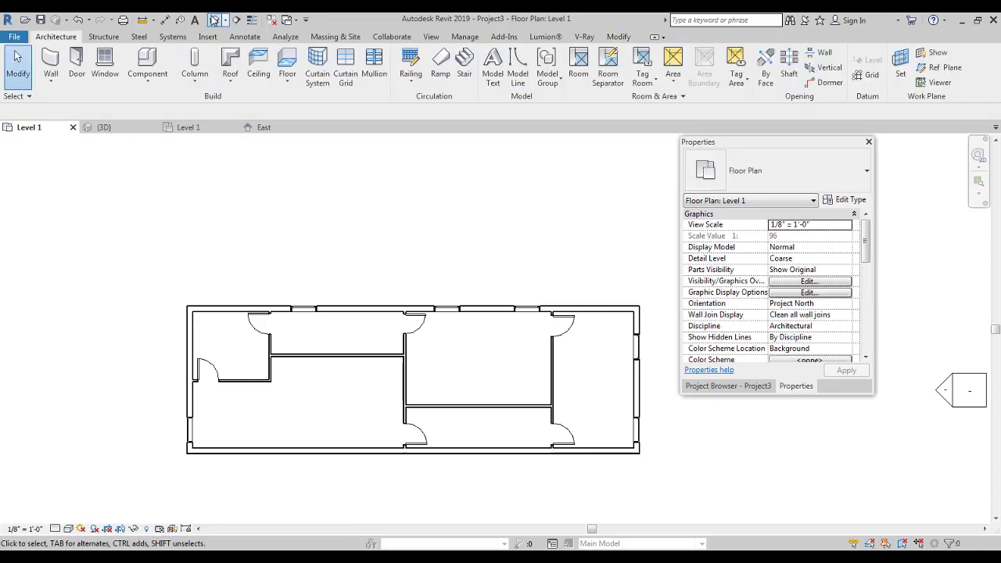
Open the 3D view and examine the flat roof on the house from several sides
left_click(214, 20)
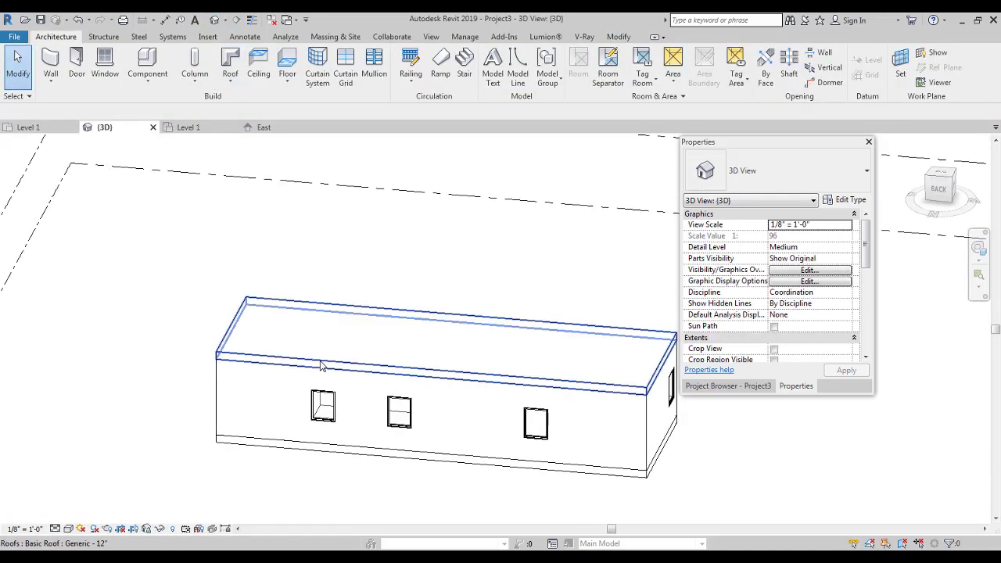
left_click(321, 366)
middle_click_drag(442, 196, 320, 186, "shift")
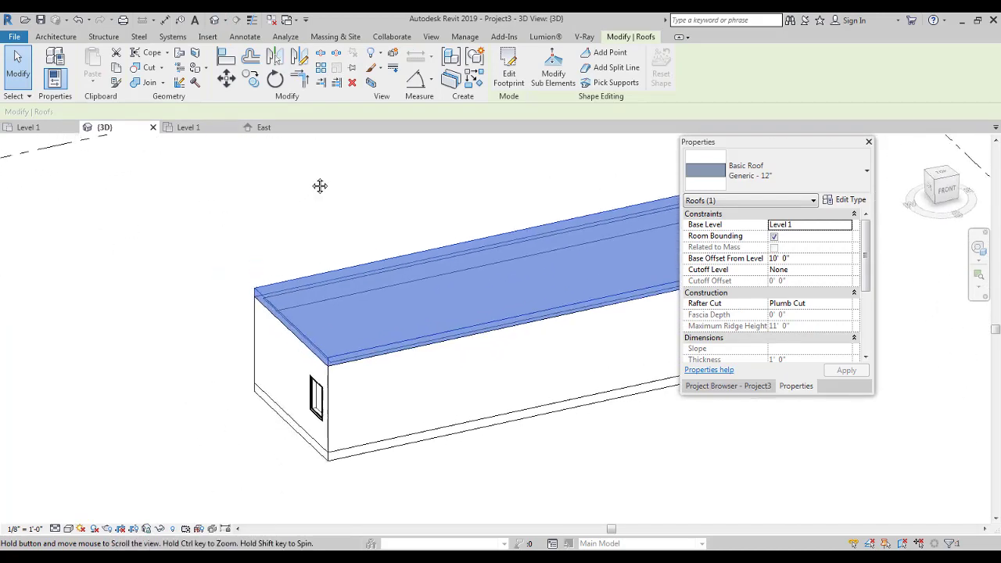
left_click(146, 414)
middle_click_drag(145, 414, 338, 287, "shift")
left_click(341, 288)
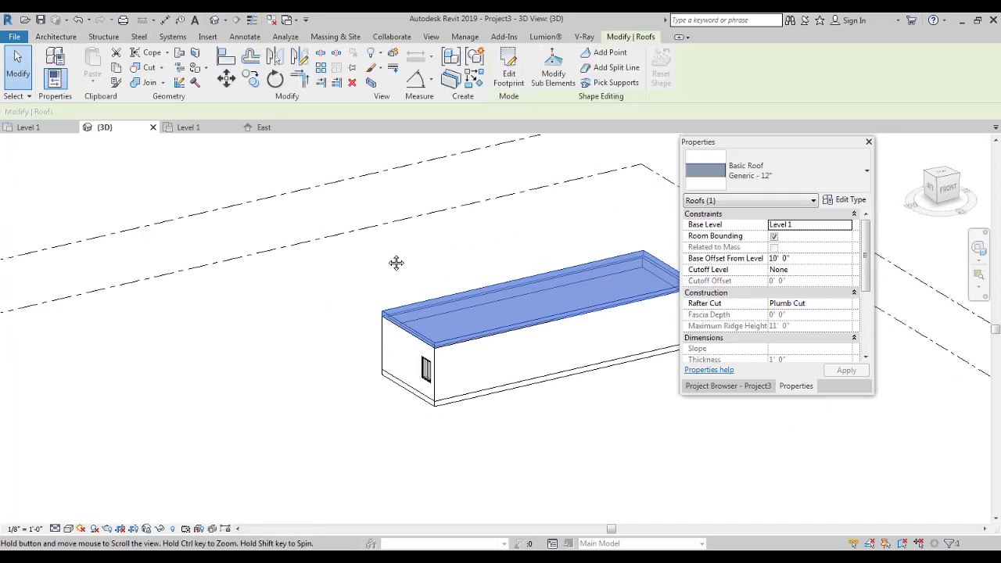
scroll(407, 268, "up", 2)
left_click(399, 266)
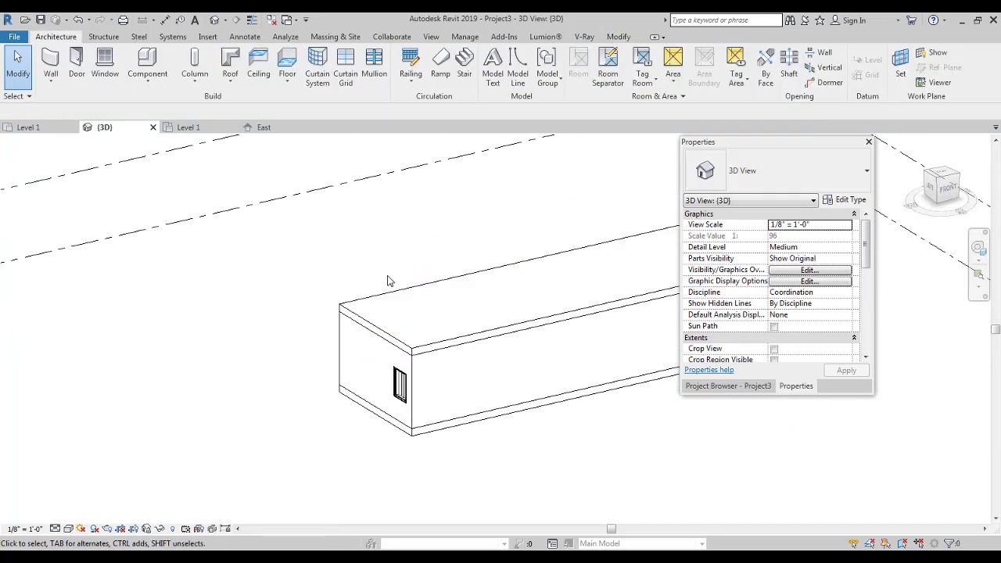
middle_click_drag(392, 279, 263, 266, "shift")
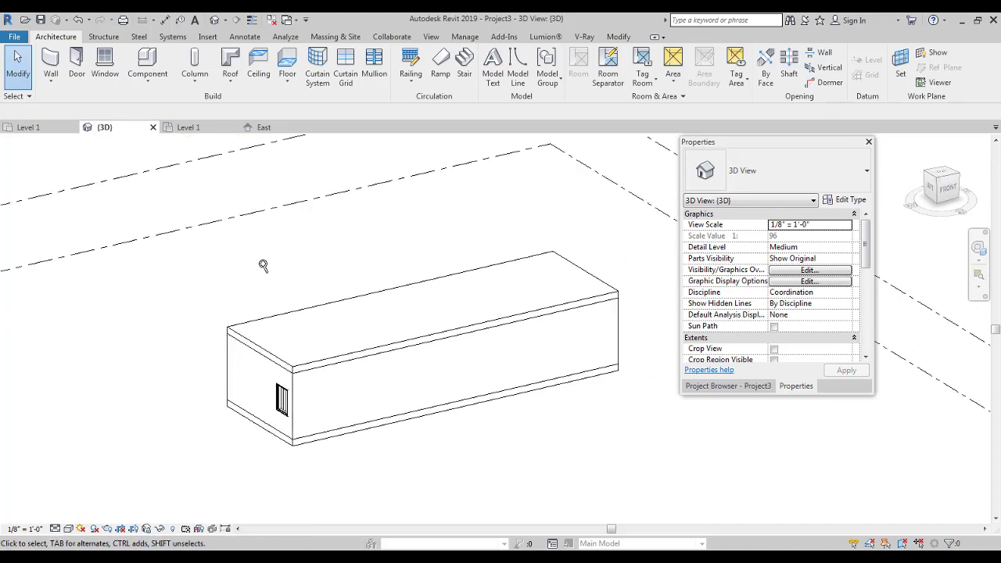
left_click(270, 358)
middle_click_drag(290, 289, 382, 288)
middle_click_drag(382, 289, 317, 289, "ctrl")
left_click(365, 285)
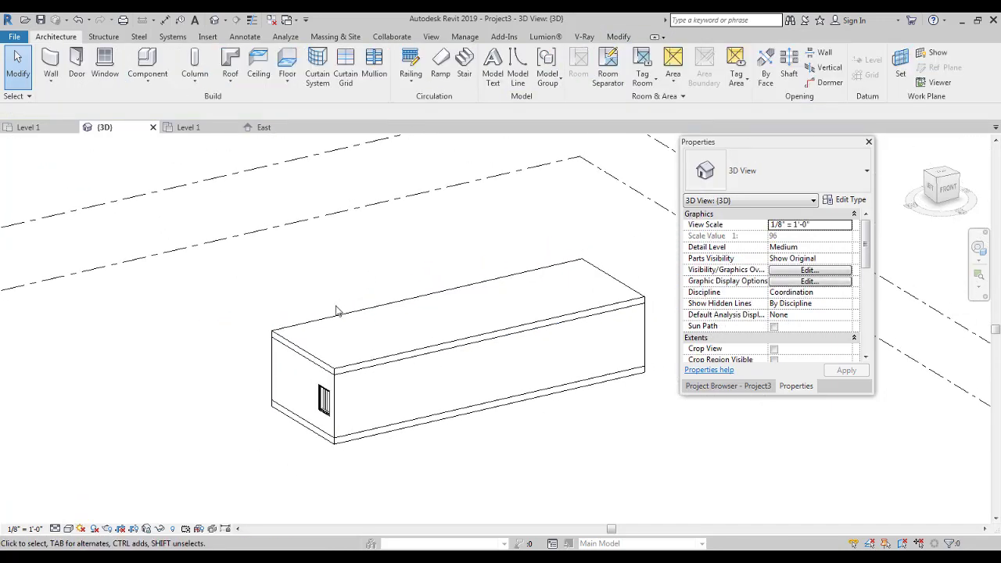
Edit the roof footprint so the long back boundary line defines the roof slope, and finish the sketch
left_click(339, 320)
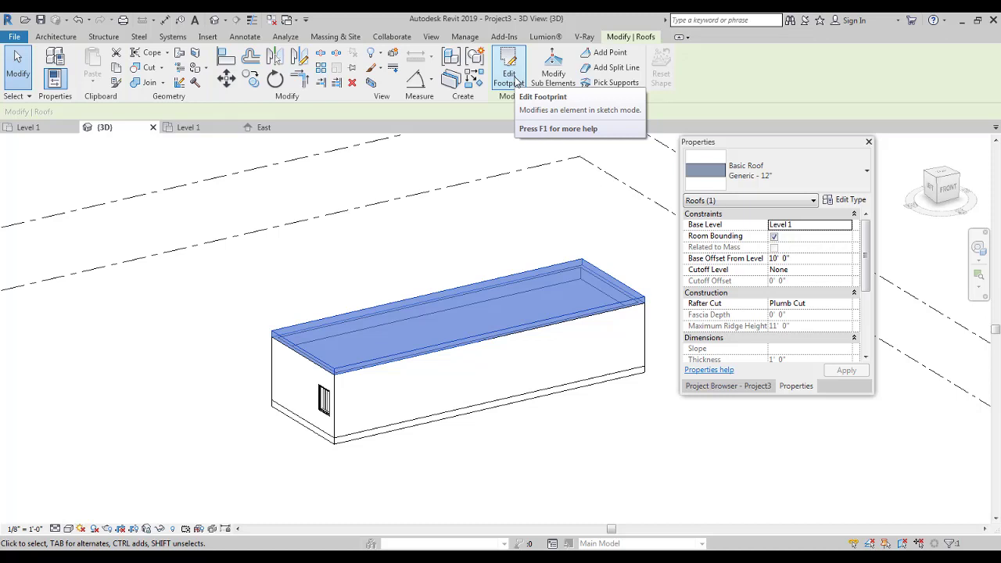
left_click(509, 77)
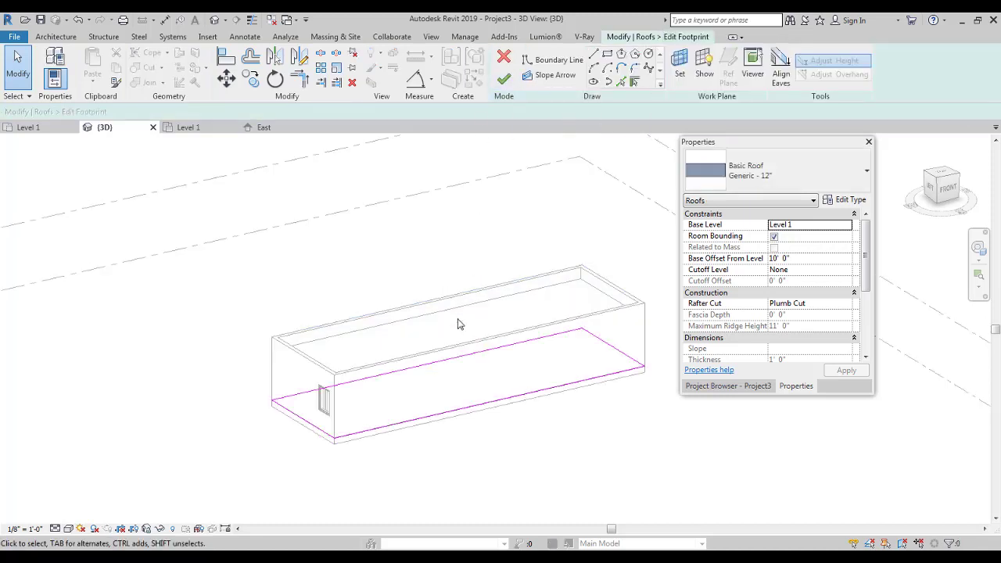
left_click(444, 370)
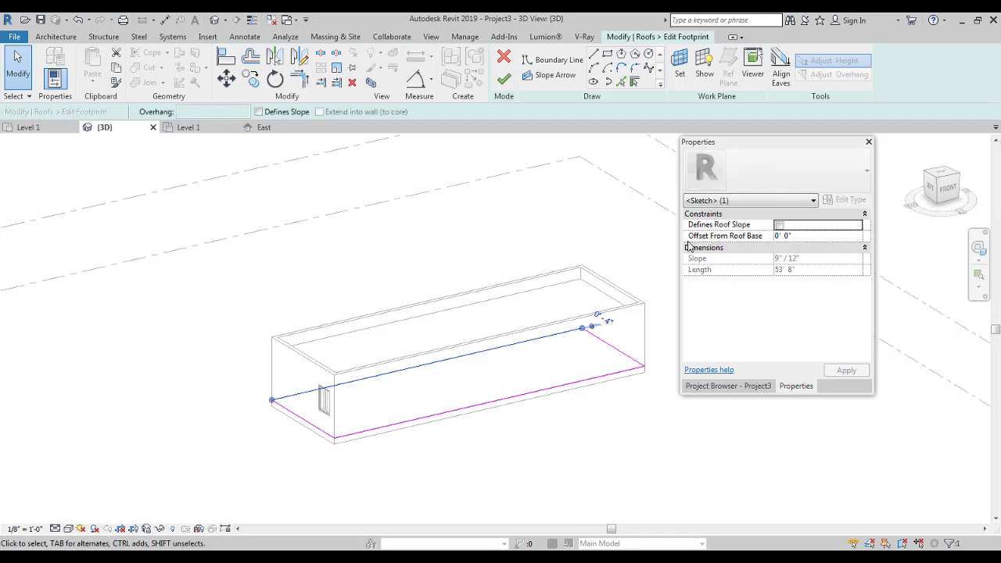
left_click(780, 226)
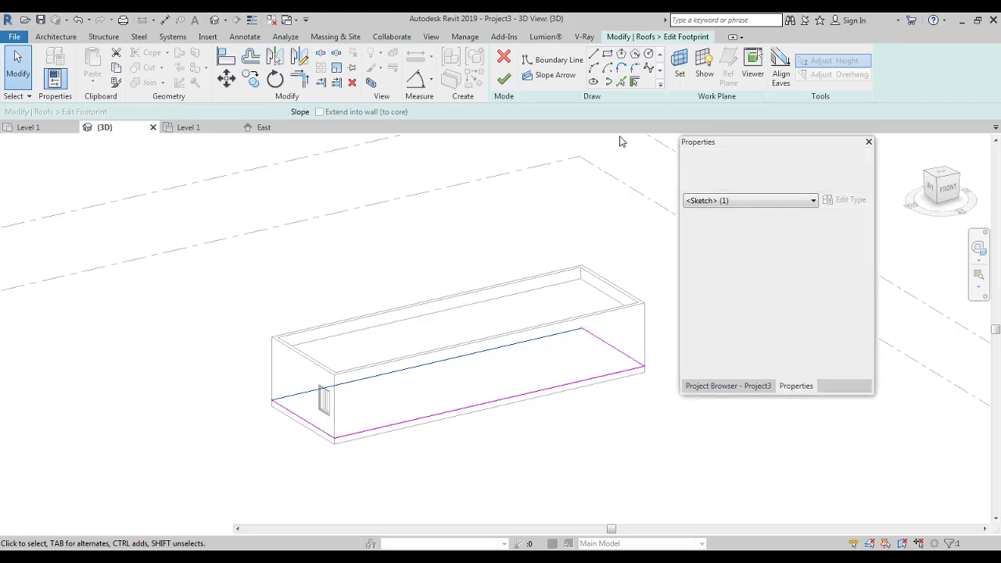
left_click(504, 80)
left_click(233, 282)
middle_click_drag(232, 282, 425, 248, "shift")
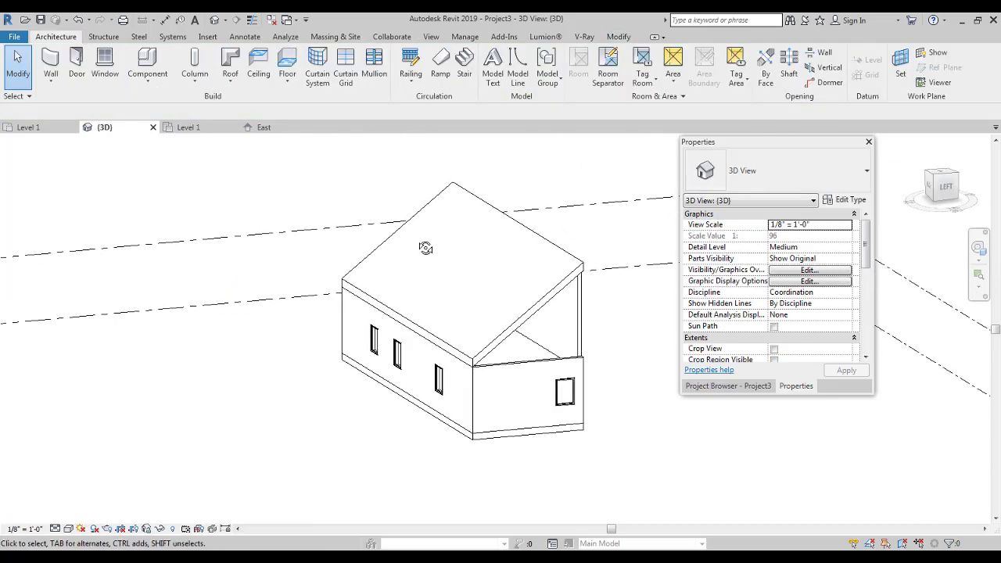
Reopen the roof footprint, make the long front boundary line define the slope as well, and finish it as a gable roof
double_click(425, 248)
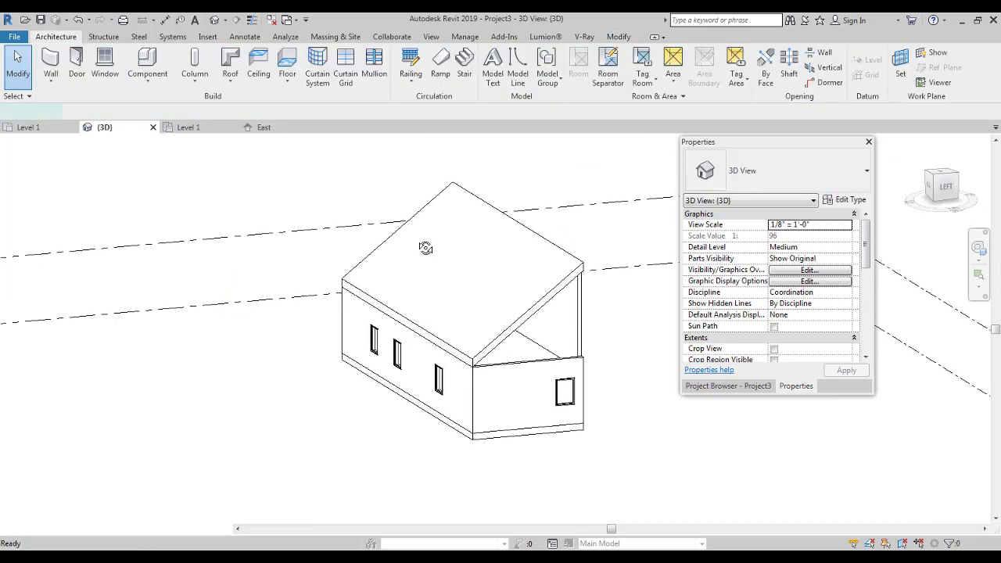
mouse_move(462, 235)
middle_mouse_down("shift")
mouse_move(247, 309)
mouse_move(258, 312)
middle_mouse_up("shift")
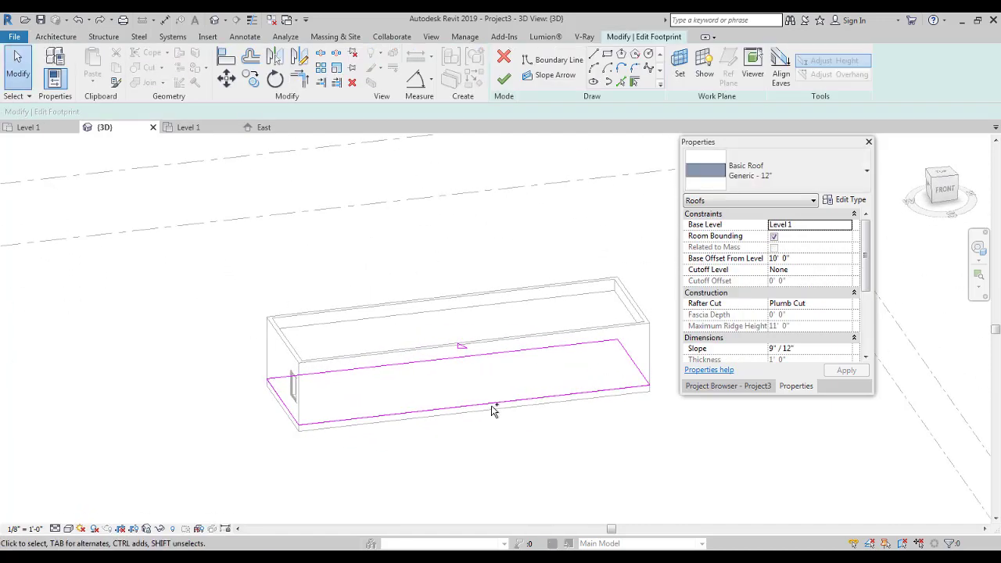
left_click(496, 402)
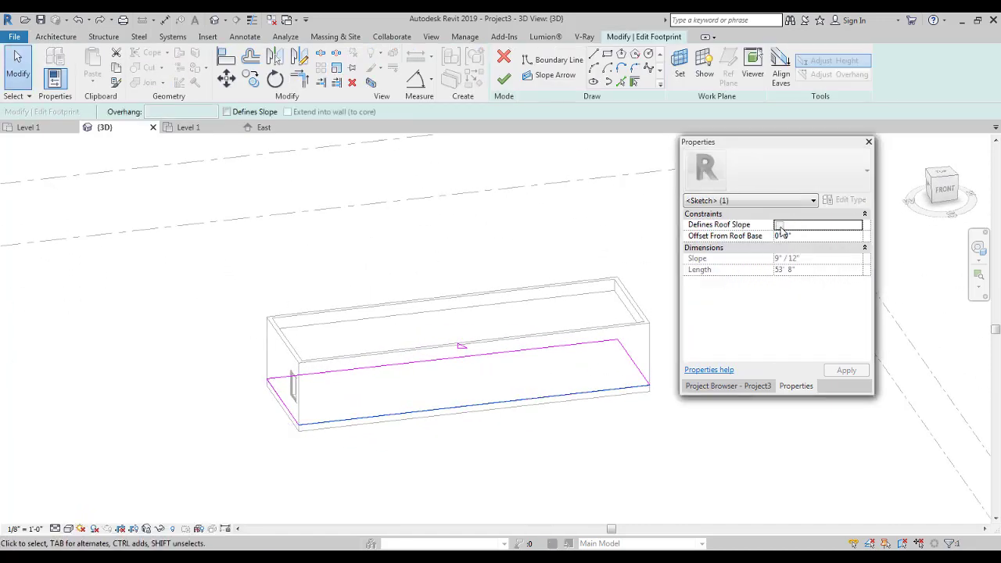
left_click(779, 225)
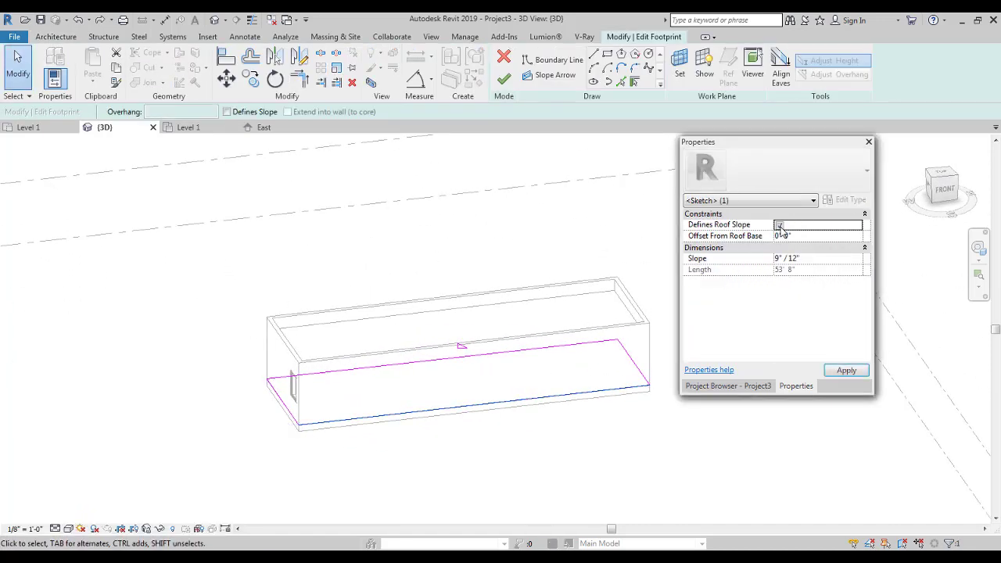
left_click(503, 82)
middle_click_drag(318, 300, 396, 295, "shift")
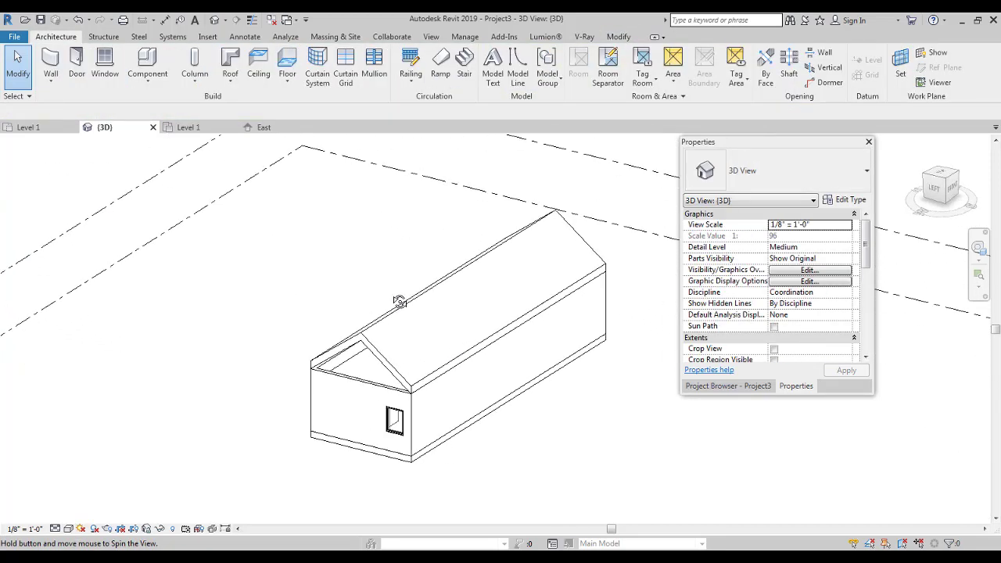
Edit the roof footprint so both short end lines also define the slope, and finish it as a hip roof
left_click(465, 283)
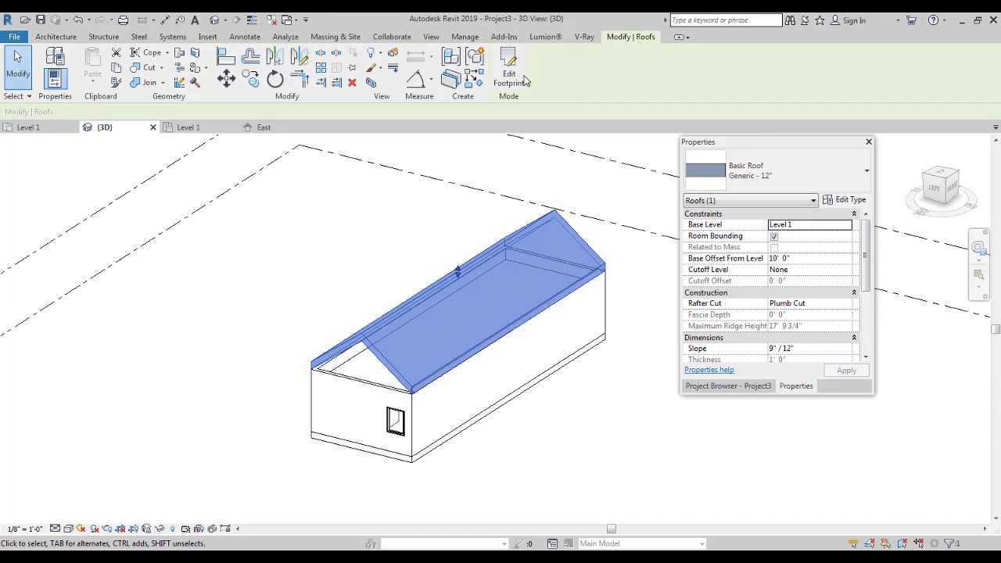
left_click(349, 443)
left_click(569, 326, "ctrl")
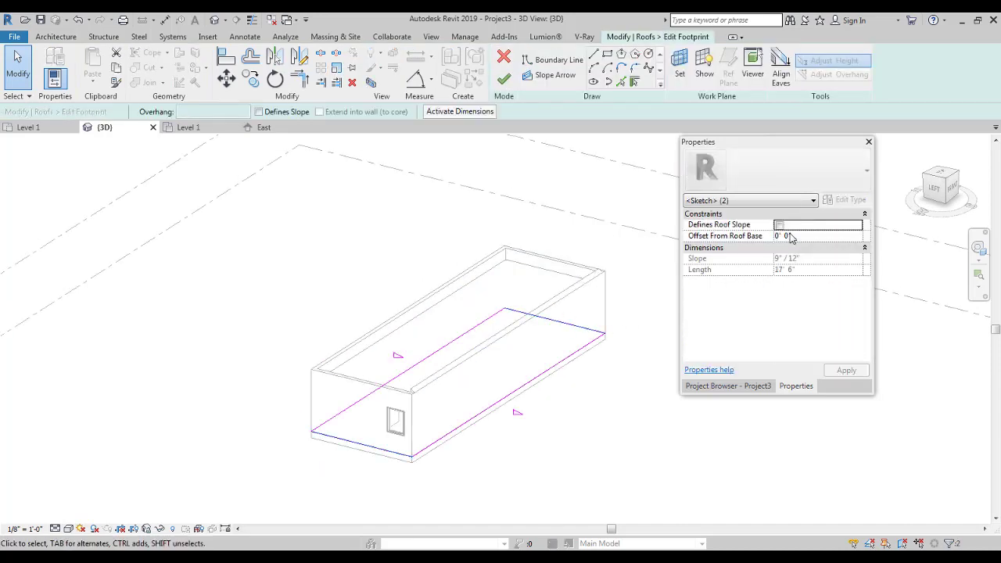
left_click(780, 226)
left_click(504, 79)
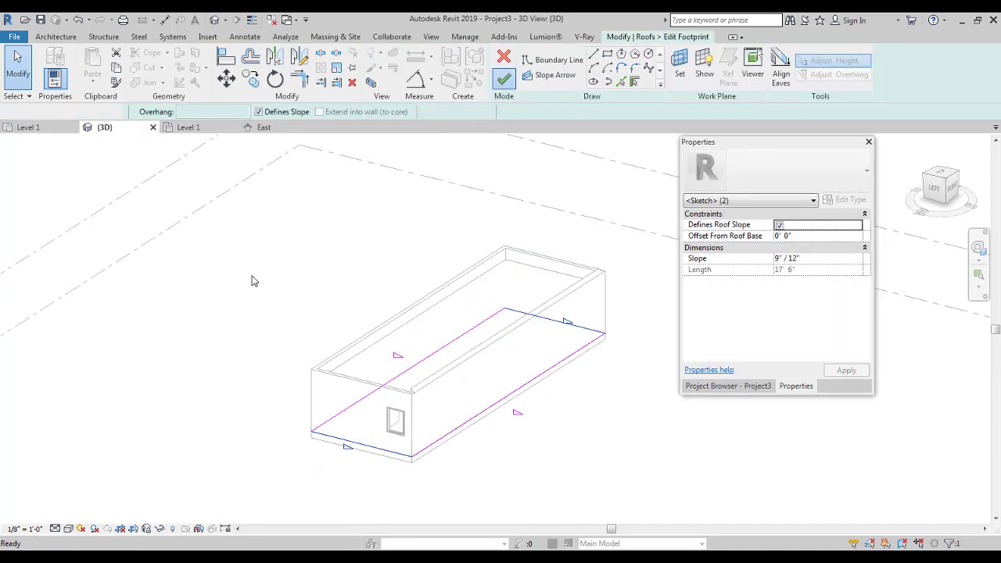
middle_click_drag(283, 344, 201, 405, "shift")
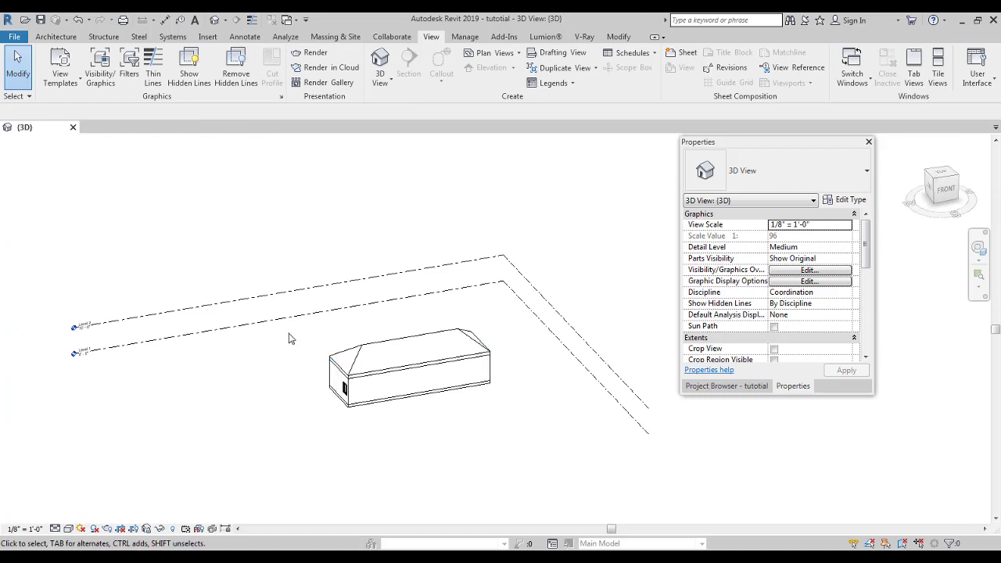
Display the hip-roofed house in the 3D view with the Realistic visual style
middle_click_drag(290, 338, 392, 341)
middle_click_drag(391, 341, 427, 504, "ctrl")
middle_click_drag(427, 504, 391, 410)
middle_click_drag(343, 445, 320, 431, "shift")
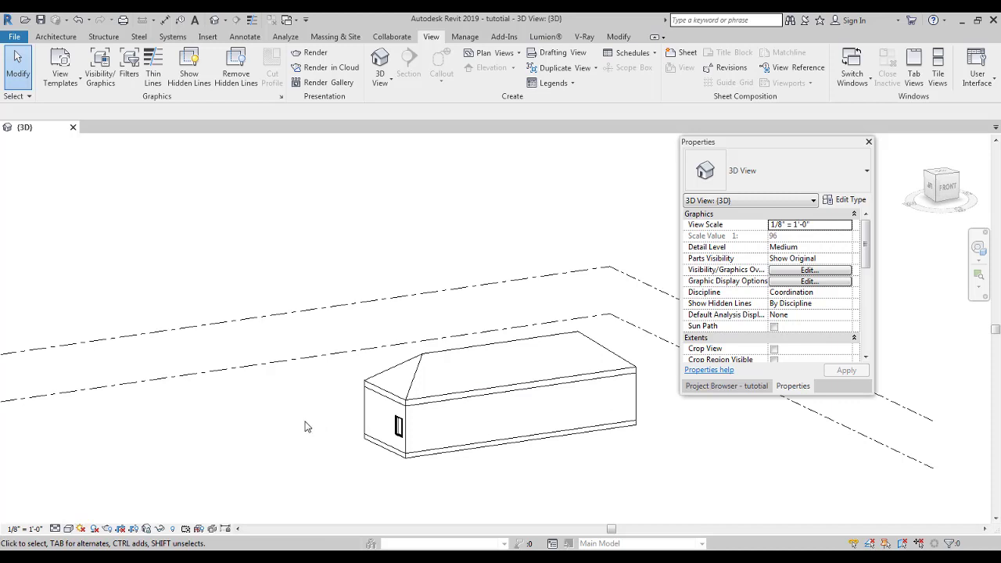
left_click(69, 529)
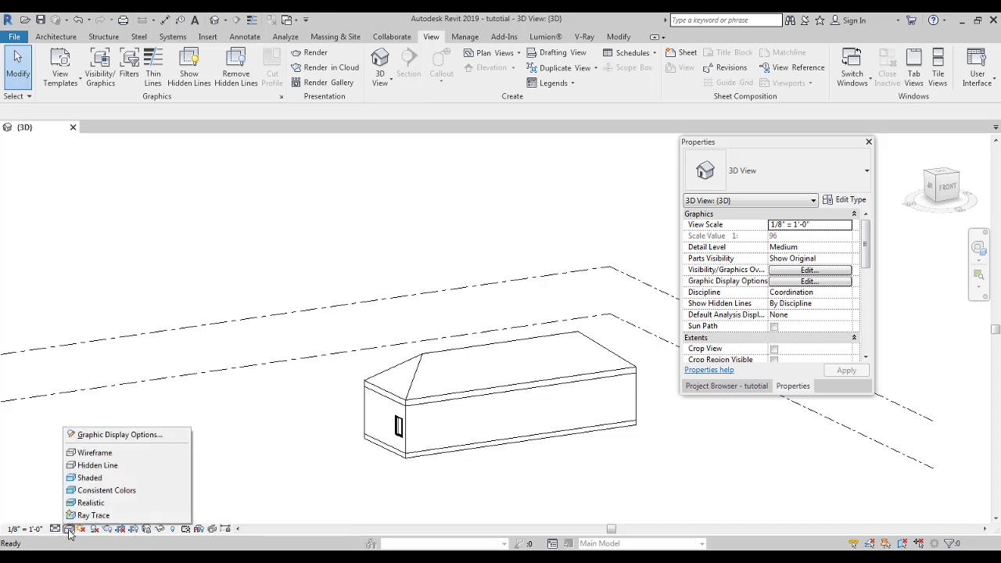
left_click(89, 503)
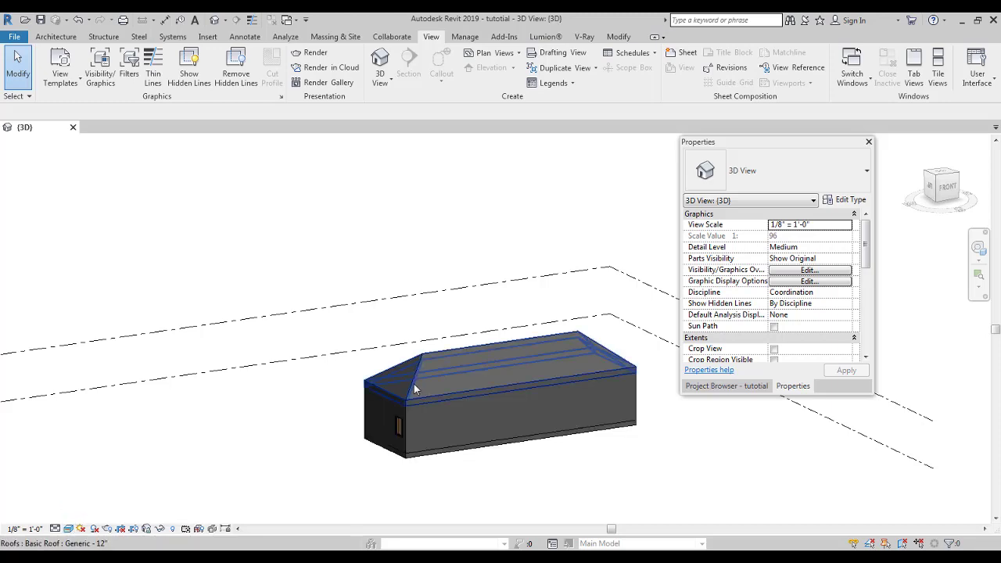
mouse_move(306, 404)
middle_mouse_down("shift")
mouse_move(326, 381)
mouse_move(496, 360)
mouse_move(511, 393)
mouse_move(313, 378)
mouse_move(321, 427)
mouse_move(263, 427)
mouse_move(402, 404)
mouse_move(394, 453)
mouse_move(340, 395)
mouse_move(380, 358)
mouse_move(357, 456)
mouse_move(324, 351)
mouse_move(212, 378)
mouse_move(339, 389)
mouse_move(369, 473)
mouse_move(391, 498)
middle_mouse_up("shift")
middle_click_drag(478, 456, 401, 467, "shift")
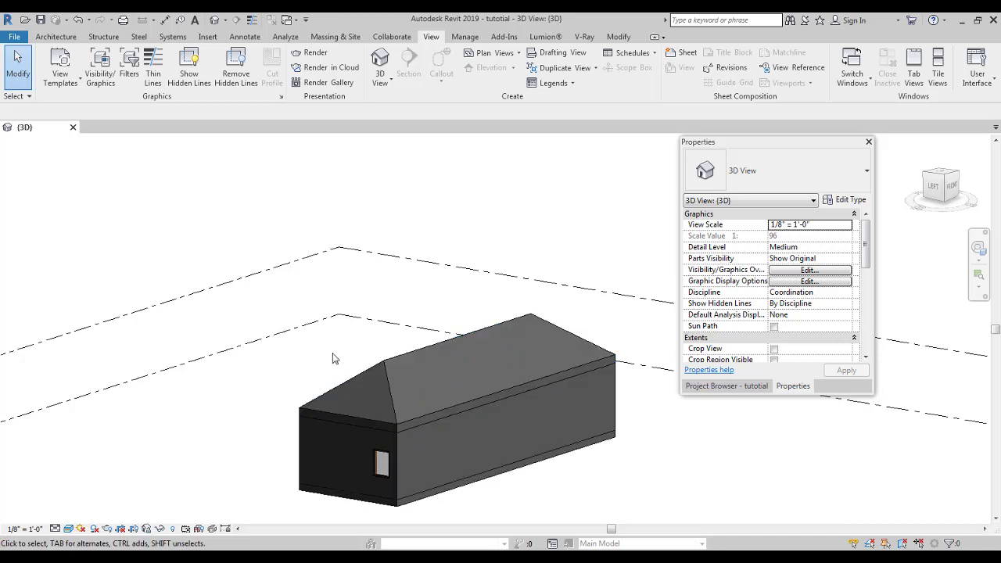
Paint the exterior faces of the long front wall and the left end wall with Brick, Common
middle_click_drag(290, 382, 263, 359, "ctrl")
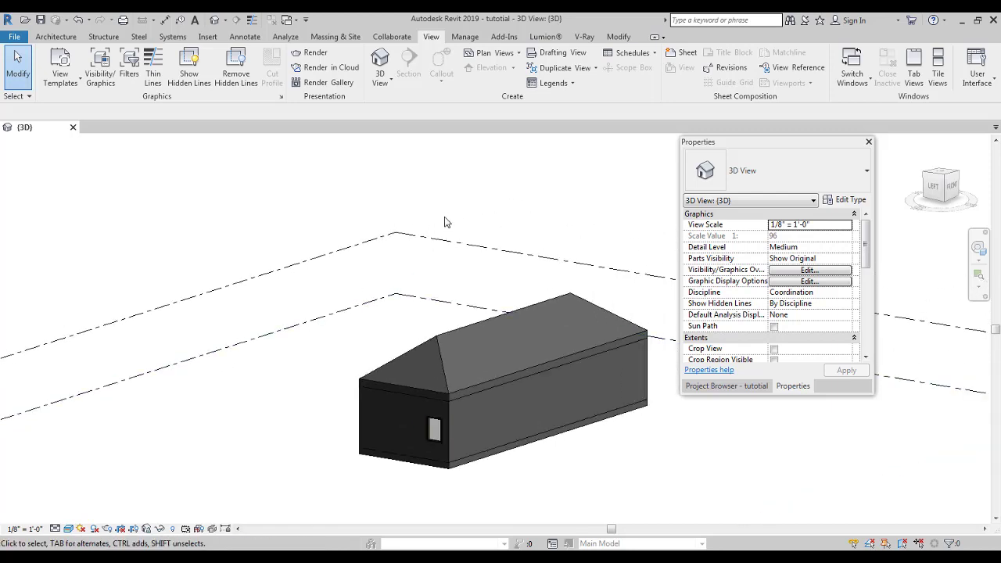
left_click(616, 37)
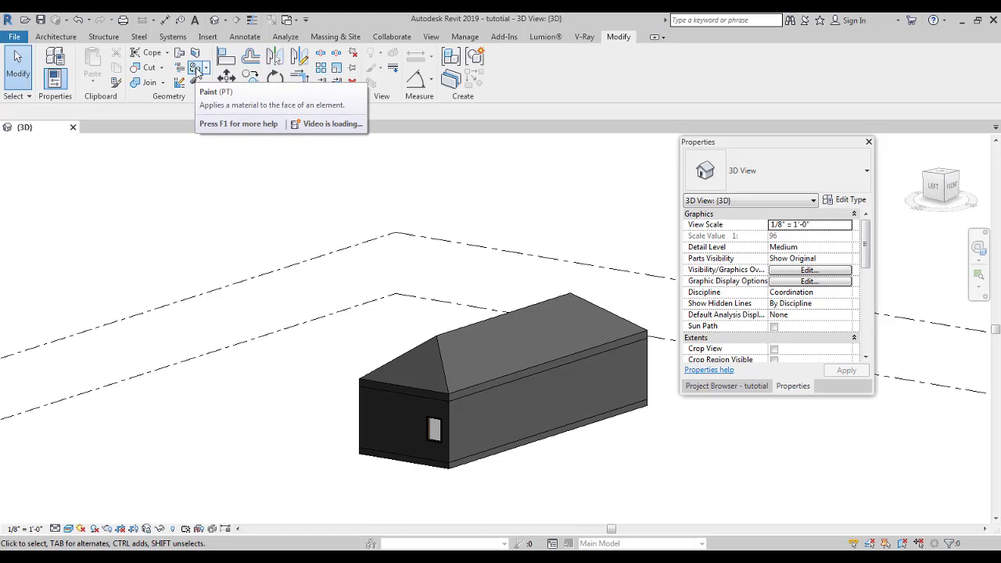
left_click(196, 69)
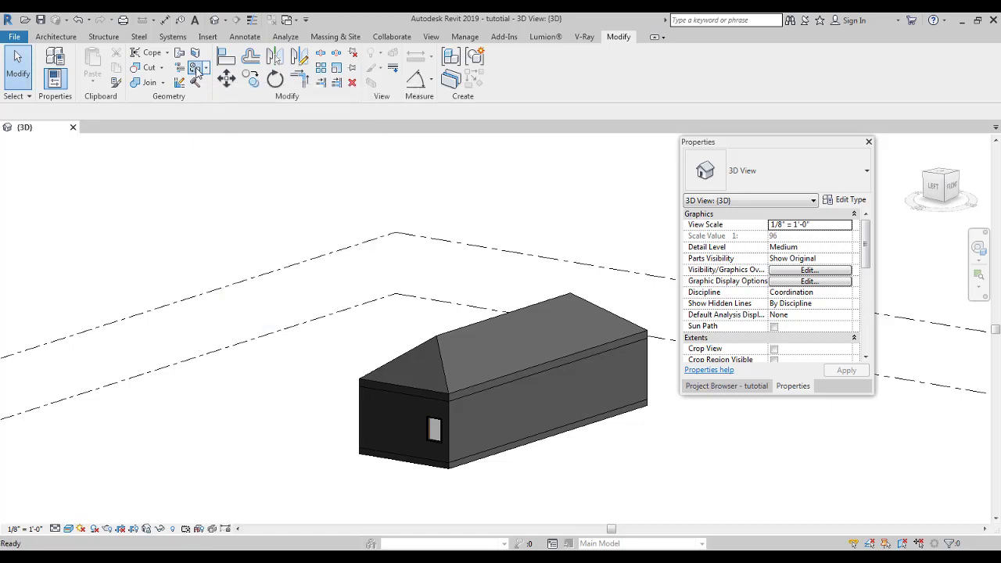
left_click_drag(185, 98, 180, 141)
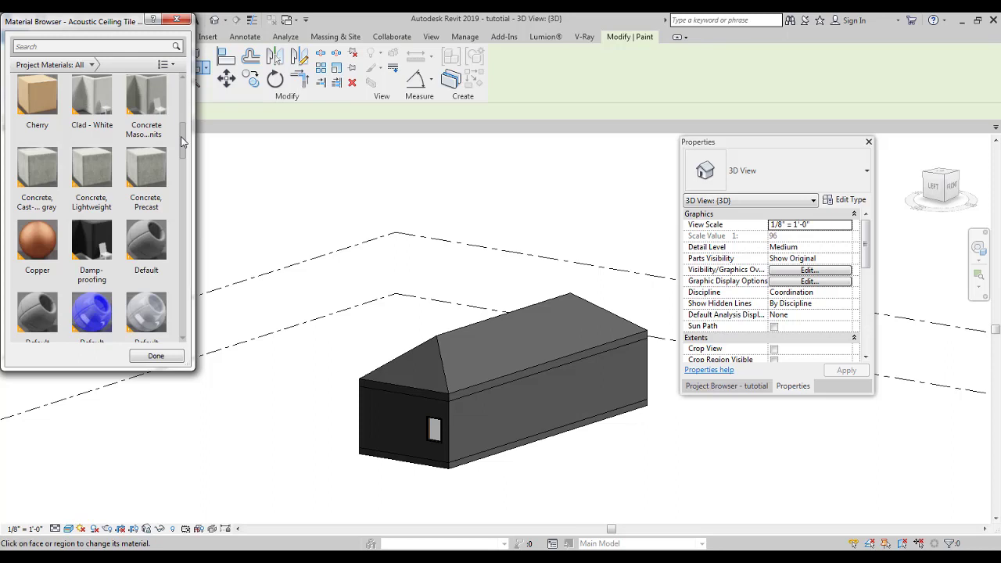
left_click_drag(184, 141, 185, 137)
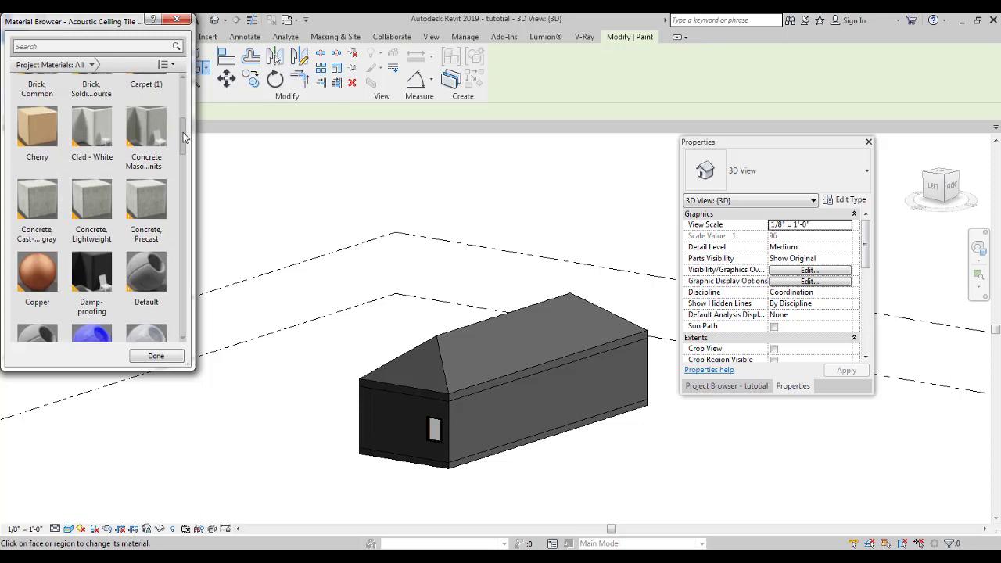
mouse_move(180, 132)
left_mouse_down()
mouse_move(180, 111)
mouse_move(172, 164)
mouse_move(184, 118)
left_mouse_up()
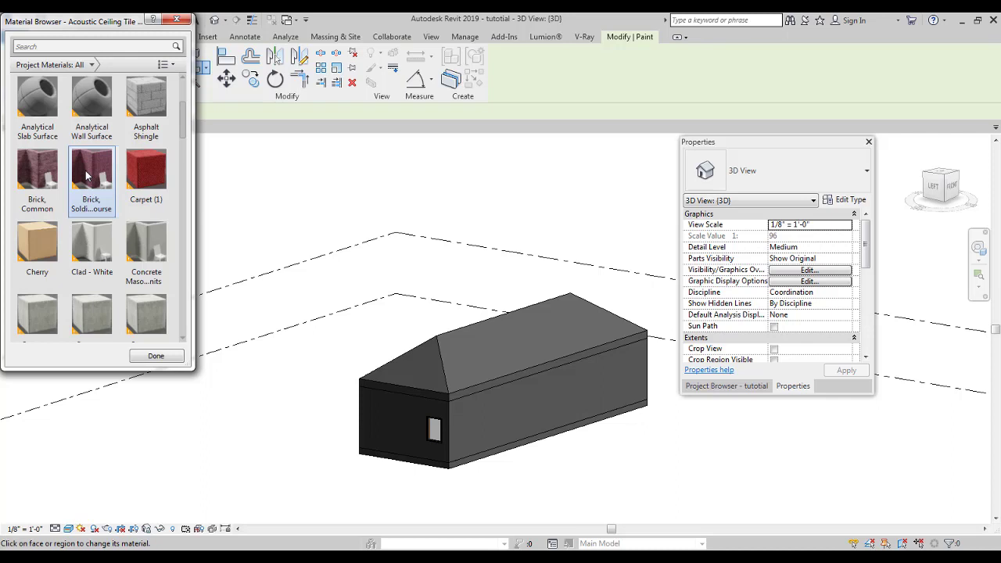
left_click(35, 182)
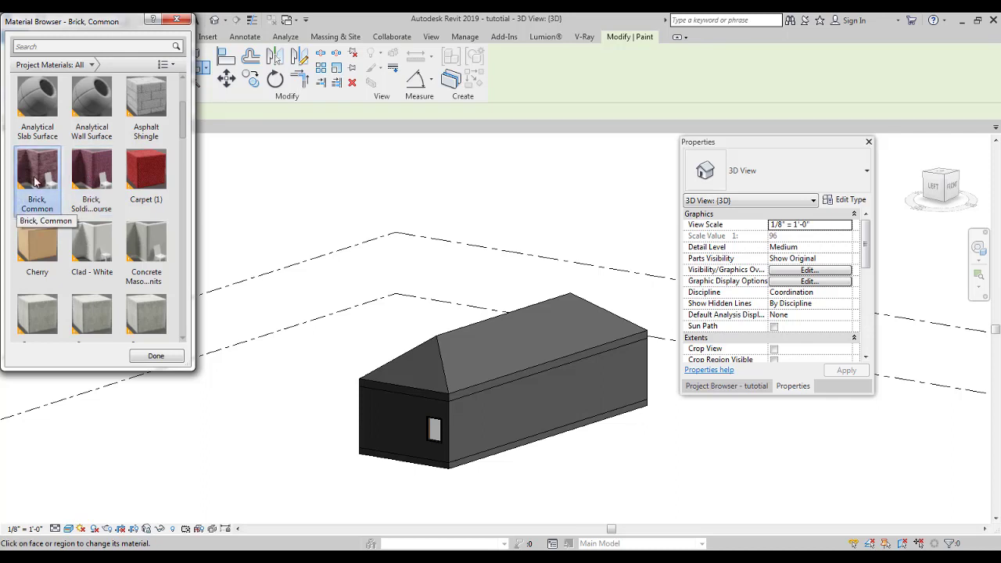
left_click(475, 414)
left_click(399, 420)
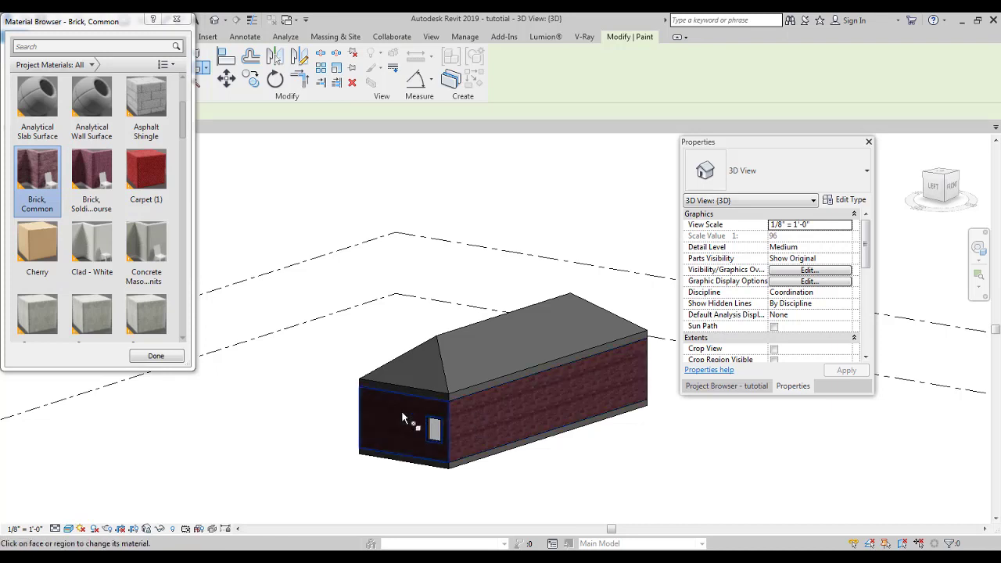
Paint the right end wall and the long back wall with the same Brick, Common material
mouse_move(399, 420)
middle_mouse_down("shift")
mouse_move(600, 336)
mouse_move(349, 315)
mouse_move(494, 387)
middle_mouse_up("shift")
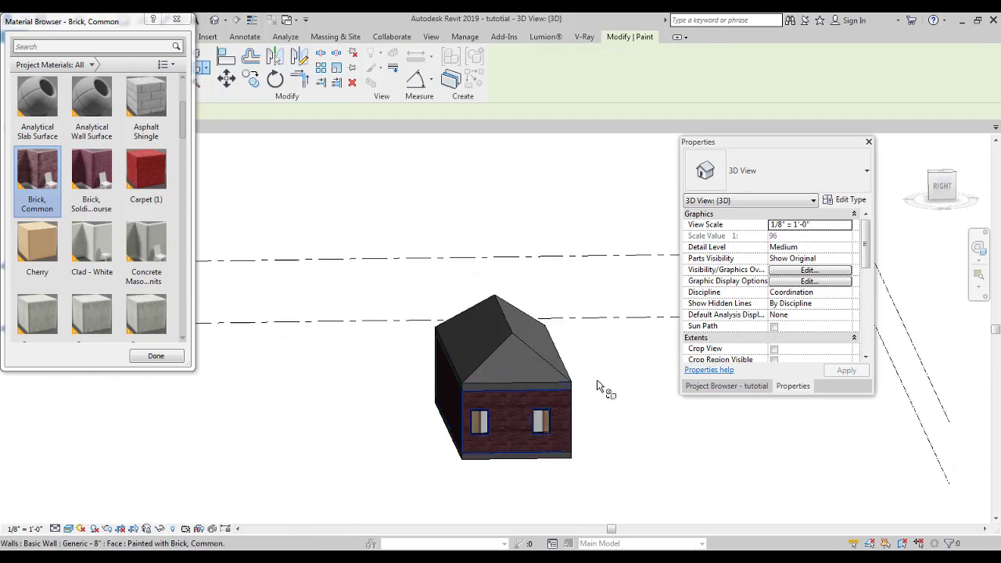
middle_click_drag(603, 391, 450, 377, "shift")
left_click(438, 382)
mouse_move(374, 346)
middle_mouse_down("shift")
mouse_move(441, 384)
mouse_move(470, 368)
middle_mouse_up("shift")
Paint the hip roof's slopes and its front and left-end edge faces with Asphalt Shingle
scroll(123, 166, "down", 1)
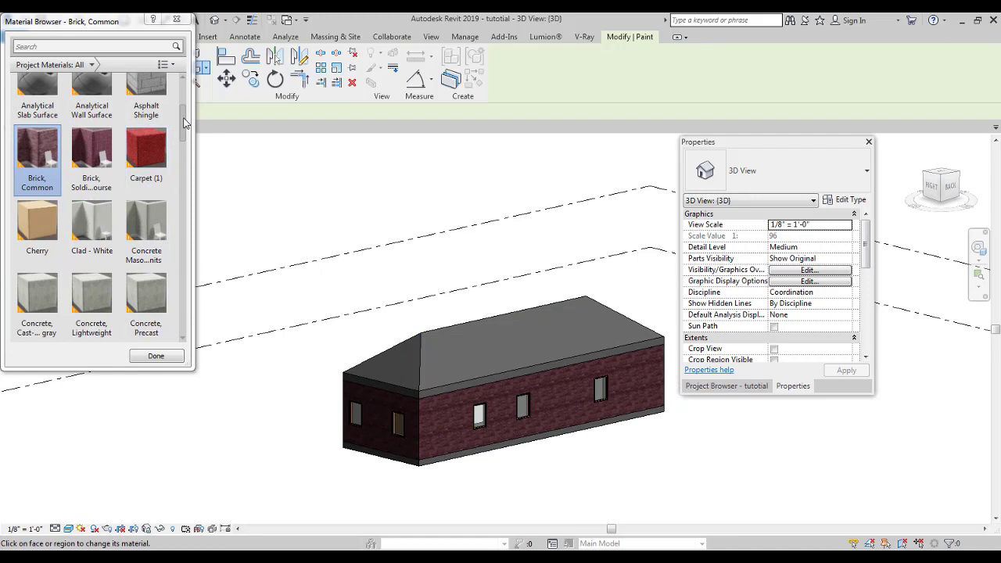
scroll(185, 116, "up", 1)
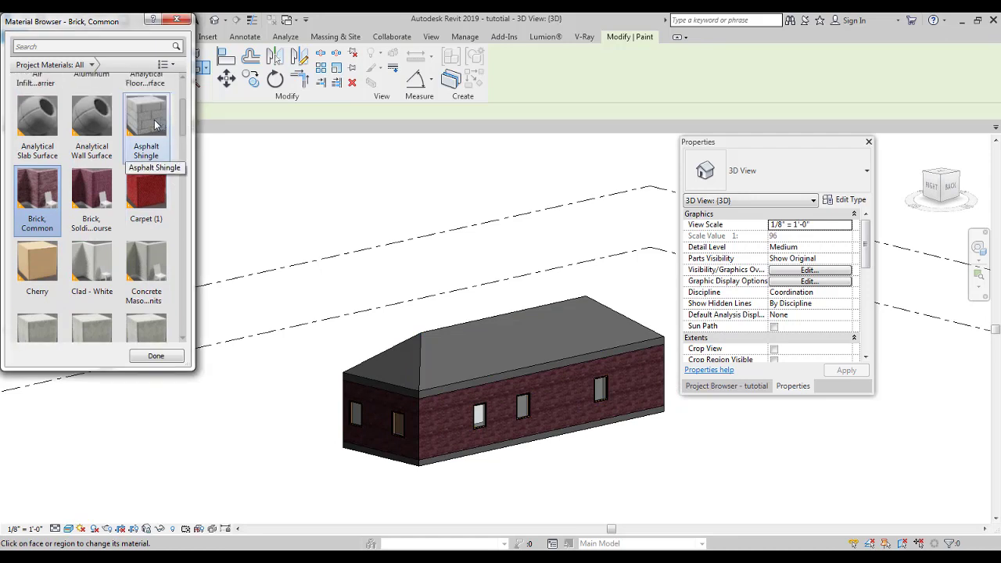
left_click(155, 124)
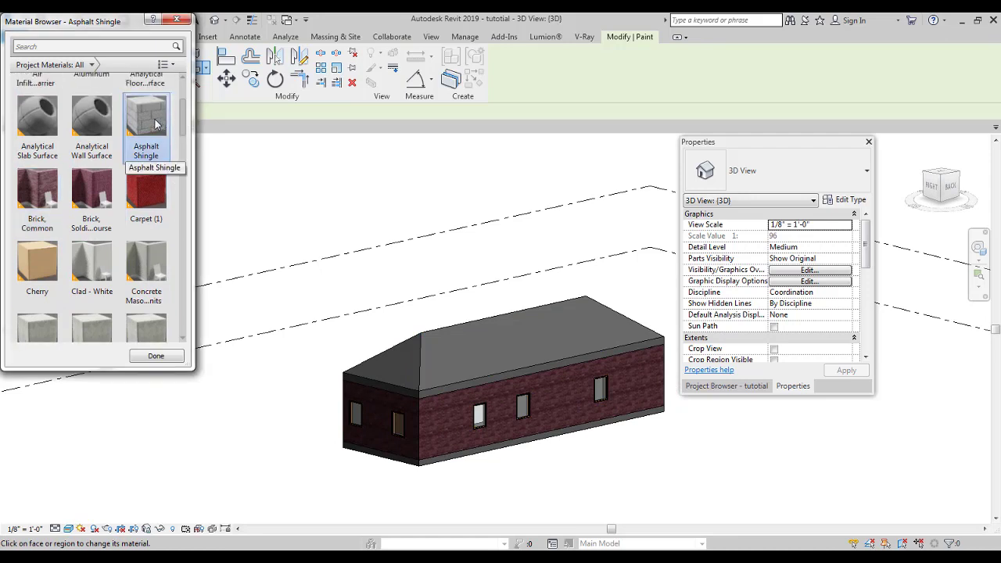
left_click(452, 348)
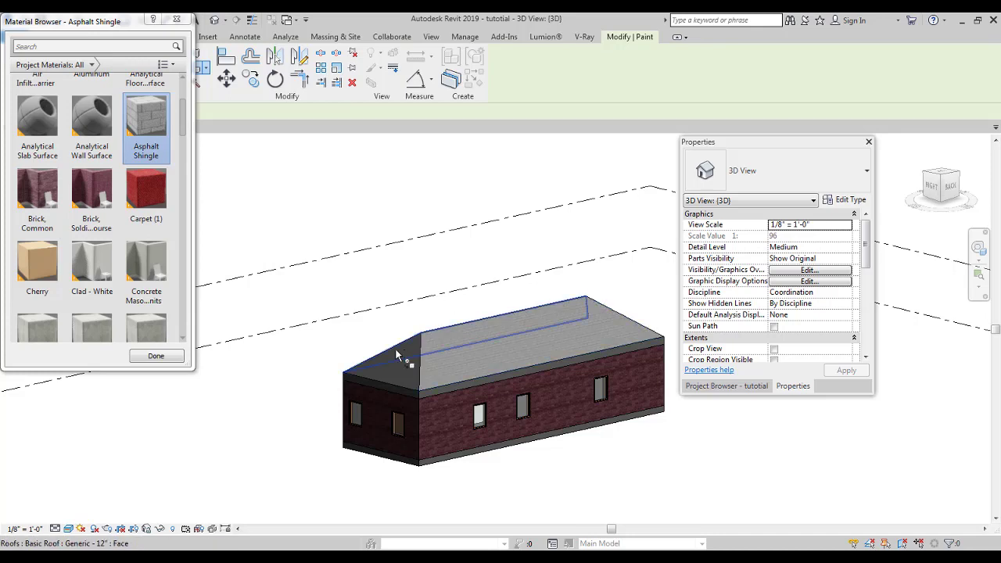
middle_click_drag(386, 301, 403, 388, "shift")
scroll(439, 423, "up", 8)
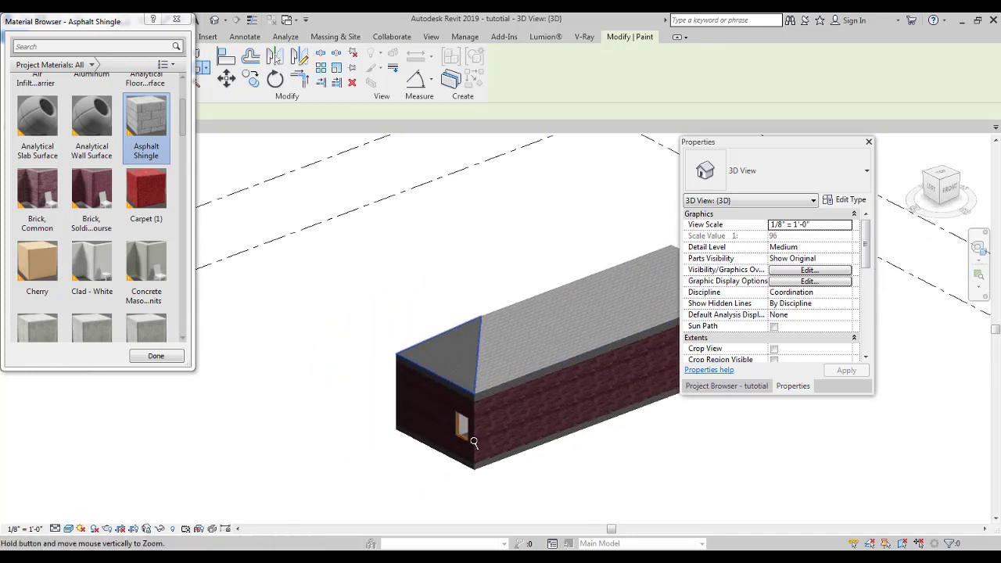
scroll(470, 419, "down", 3)
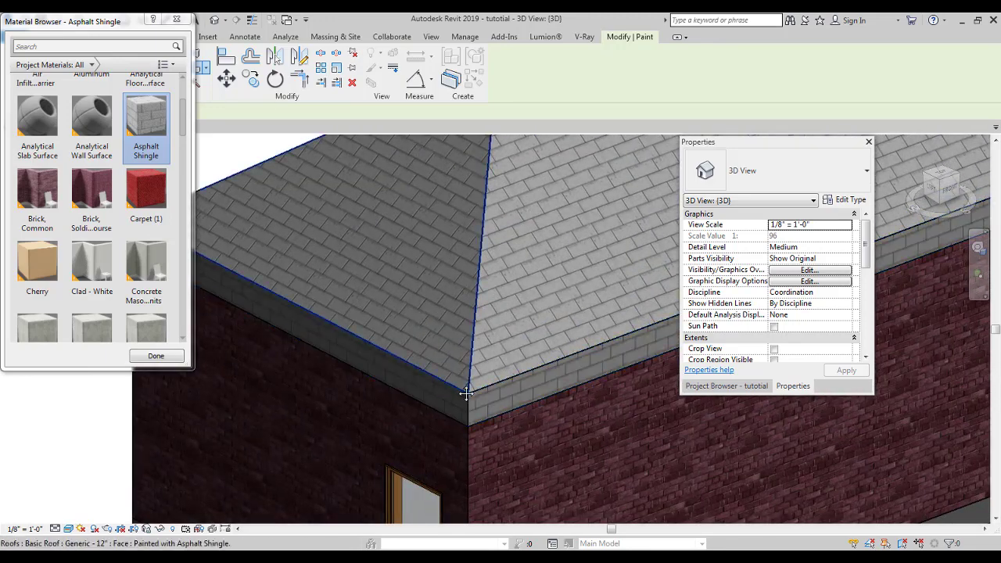
scroll(485, 368, "down", 5)
Paint the roof's edge faces on the right end and long back side with Asphalt Shingle, and finish painting
mouse_move(521, 324)
middle_mouse_down("shift")
mouse_move(298, 305)
mouse_move(170, 327)
middle_mouse_up("shift")
scroll(536, 329, "up", 3)
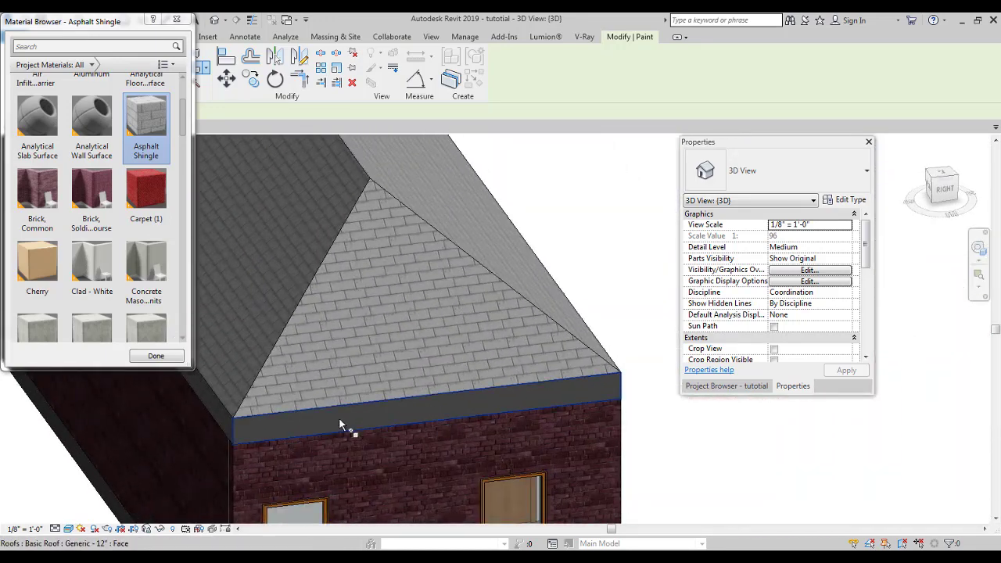
left_click(370, 421)
scroll(371, 420, "down", 3)
mouse_move(371, 328)
middle_mouse_down("shift")
mouse_move(307, 298)
mouse_move(480, 300)
middle_mouse_up("shift")
scroll(483, 321, "up", 3)
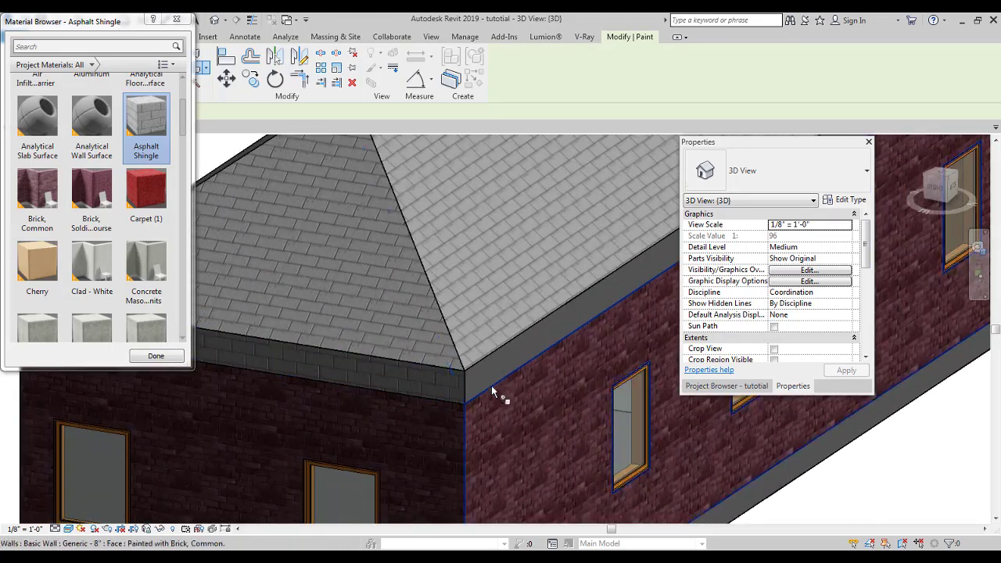
left_click(496, 376)
scroll(495, 338, "down", 3)
scroll(507, 249, "down", 1)
middle_click_drag(446, 335, 133, 415)
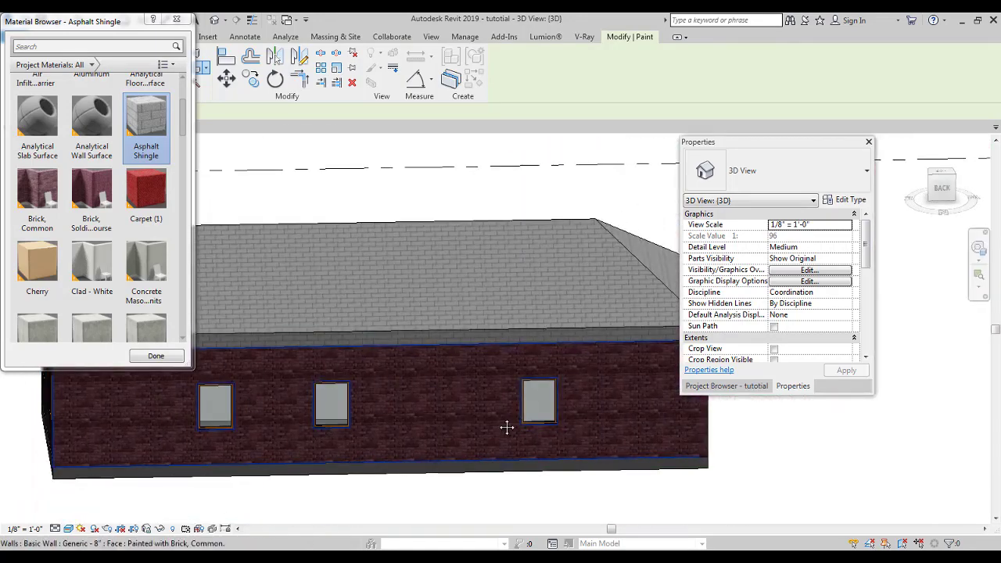
middle_click_drag(507, 427, 70, 416)
middle_click_drag(70, 416, 422, 434)
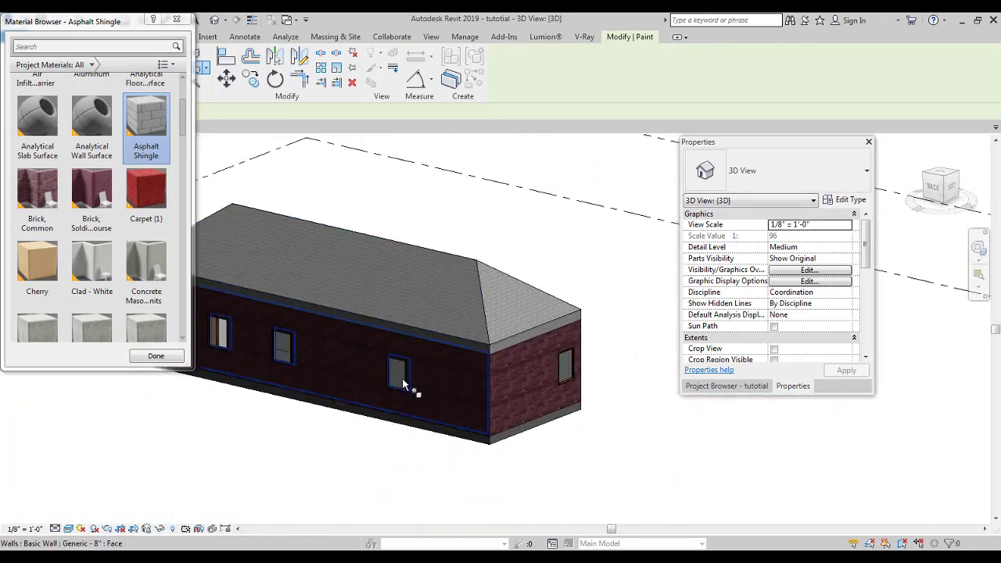
middle_click_drag(405, 384, 524, 426, "shift")
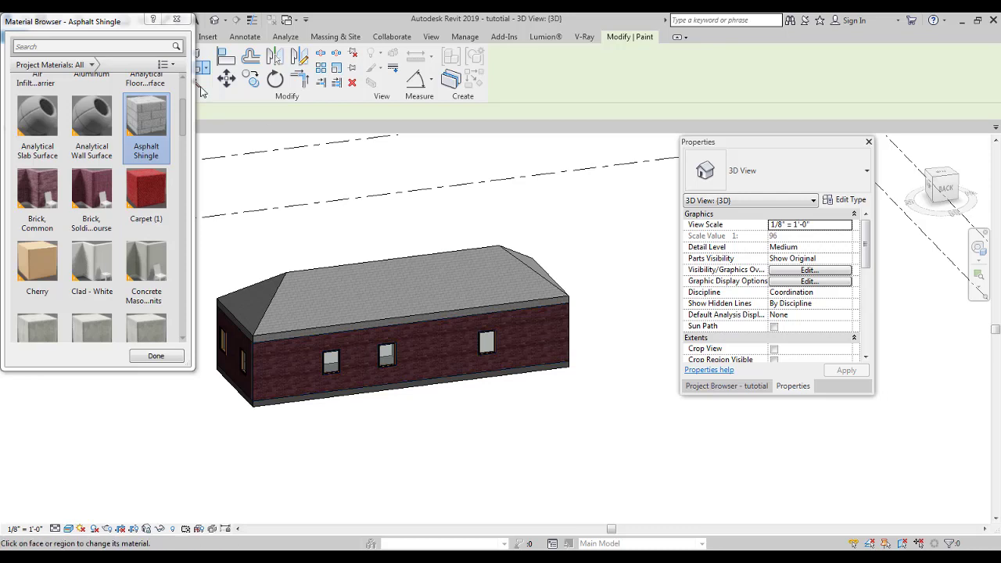
left_click(177, 356)
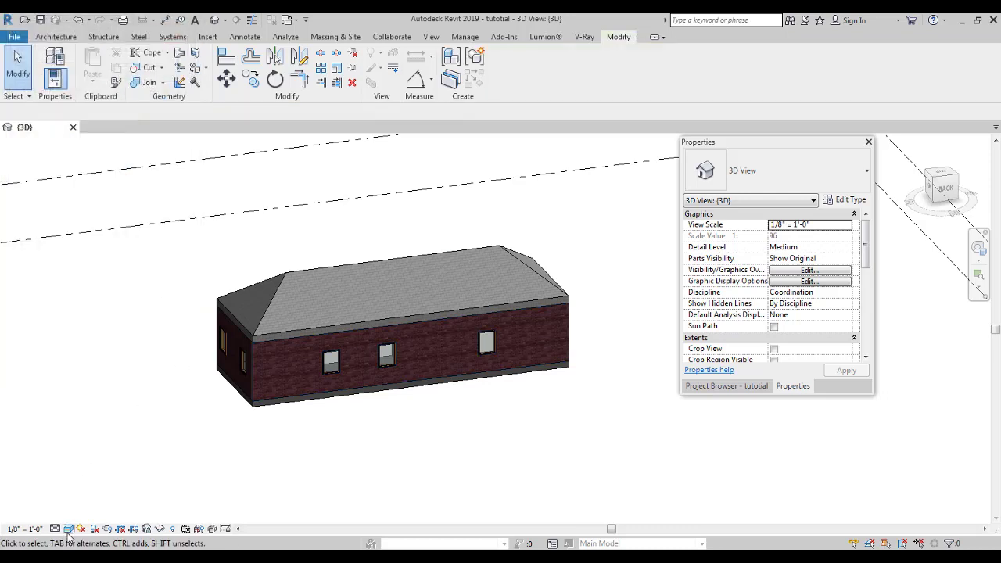
Preview the painted house in the Hidden Line visual style and return the 3D view to Realistic
left_click(68, 529)
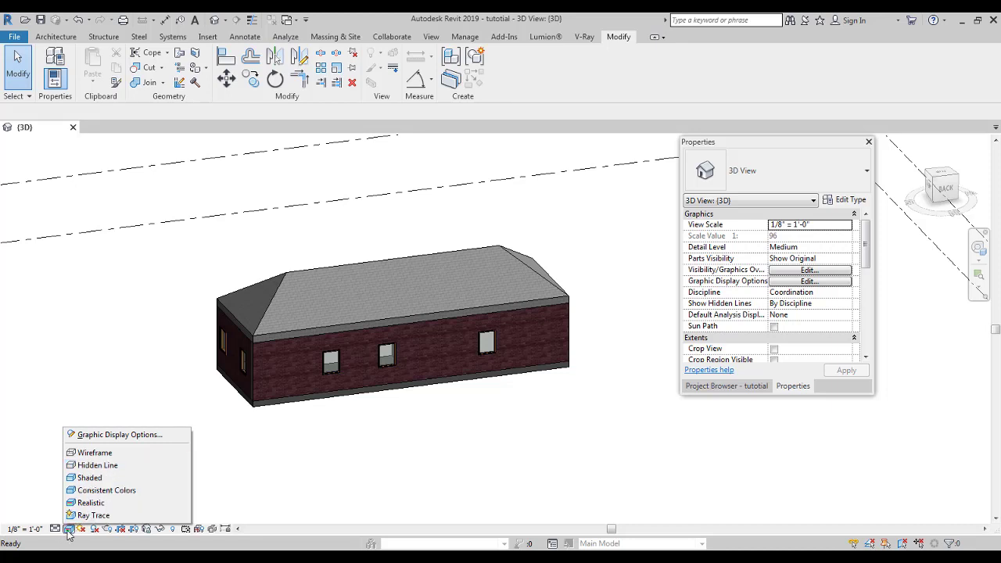
left_click(96, 467)
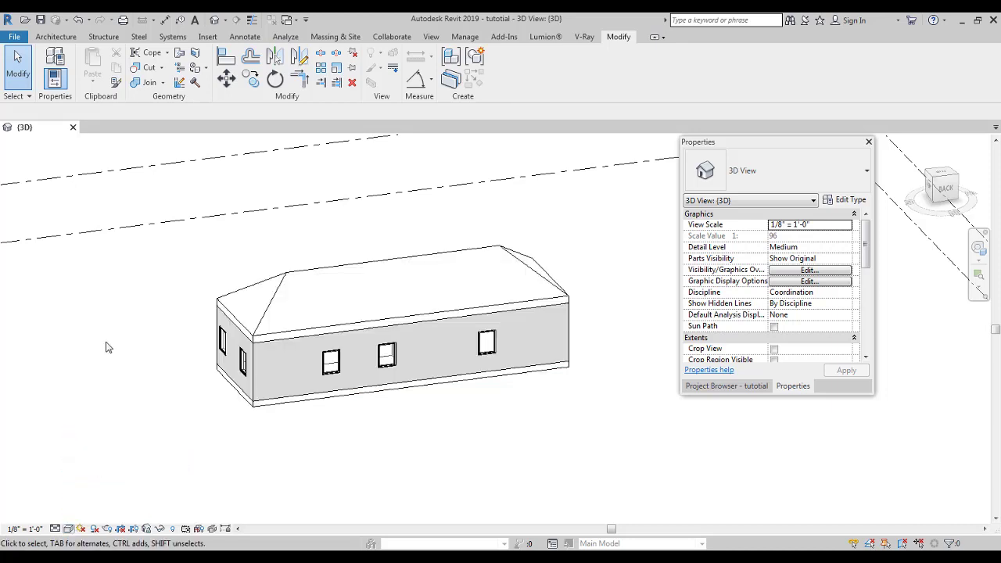
middle_click_drag(77, 412, 143, 422)
left_click(68, 529)
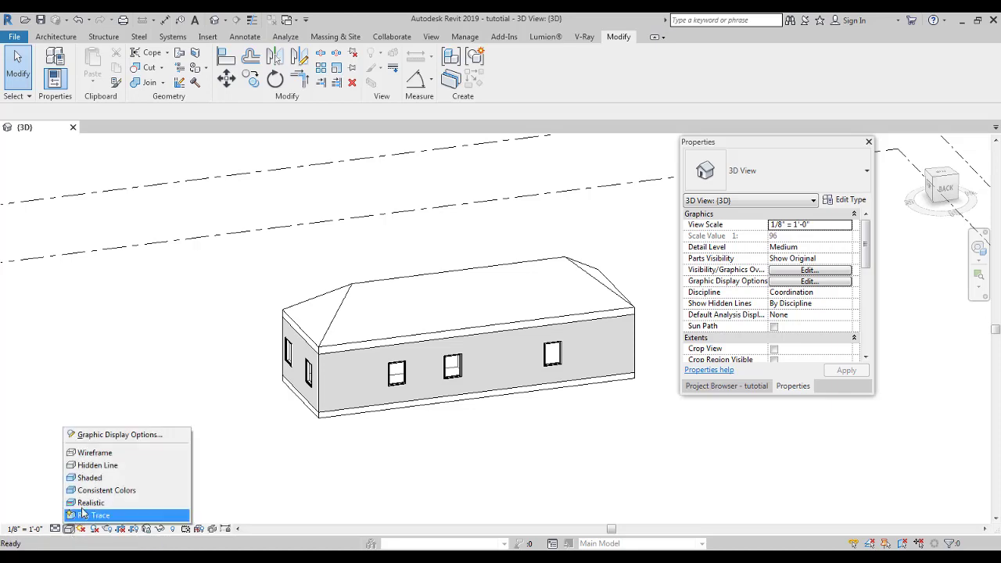
left_click(86, 504)
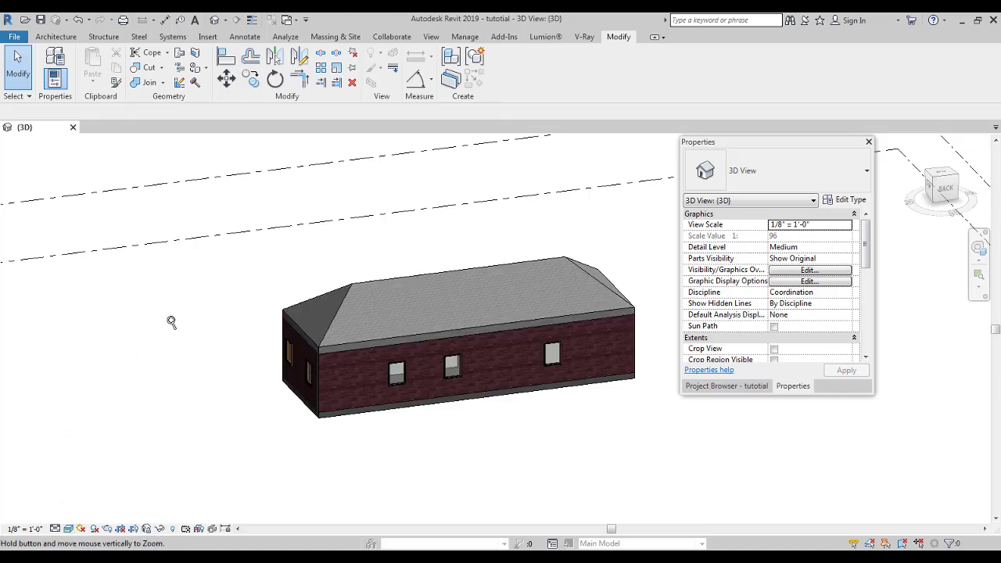
mouse_move(172, 320)
middle_mouse_down("shift")
mouse_move(286, 292)
mouse_move(208, 328)
mouse_move(188, 319)
middle_mouse_up("shift")
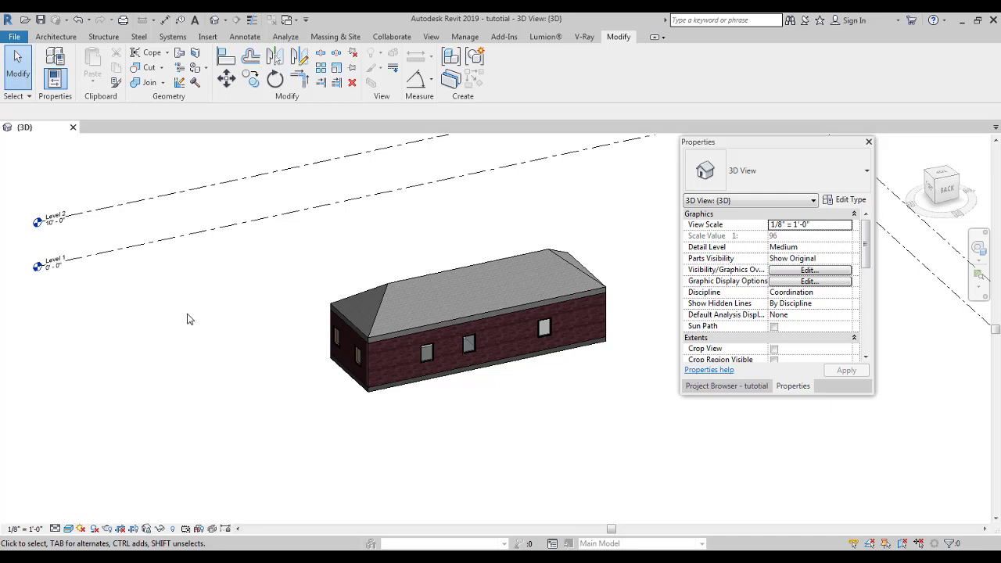
left_click(56, 37)
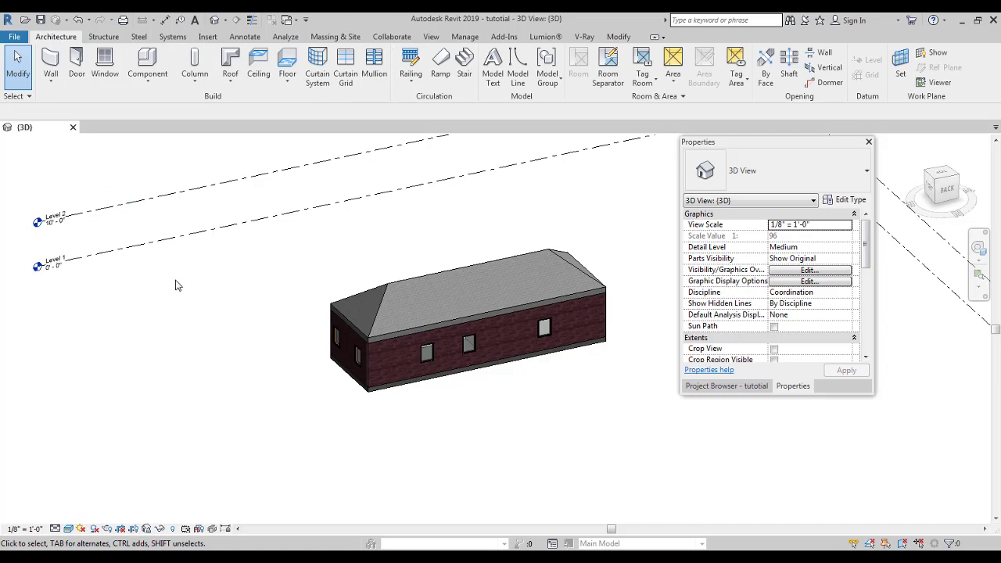
middle_click_drag(177, 286, 342, 371, "shift")
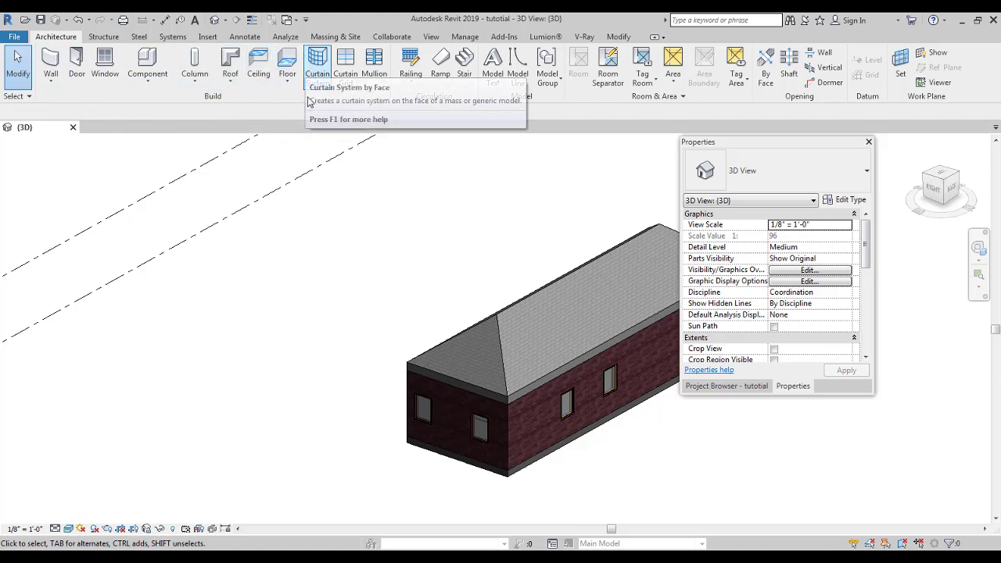
middle_click_drag(376, 224, 331, 238, "shift")
scroll(364, 160, "down", 1)
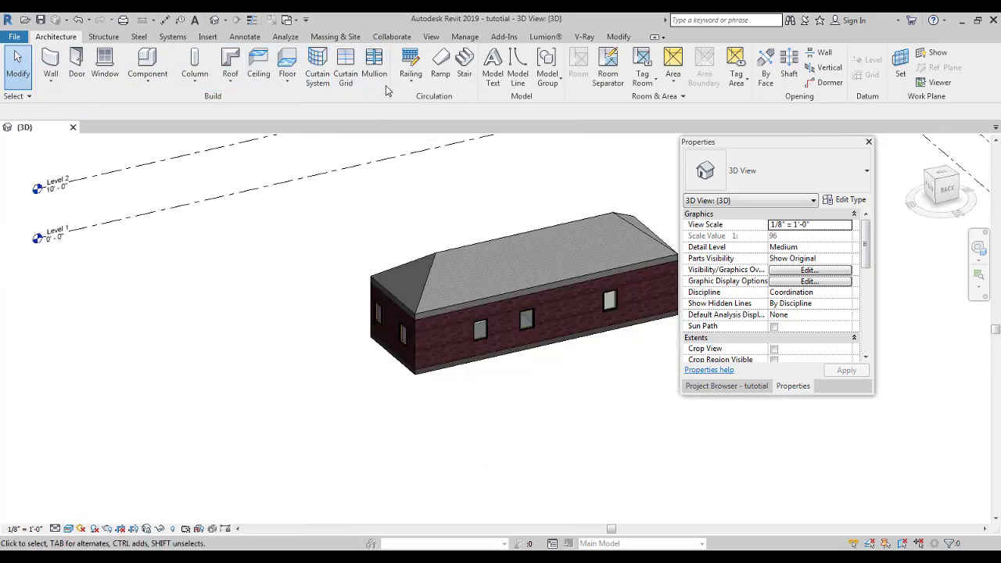
Open the Level 1 floor plan and frame the house layout in the view
left_click(704, 385)
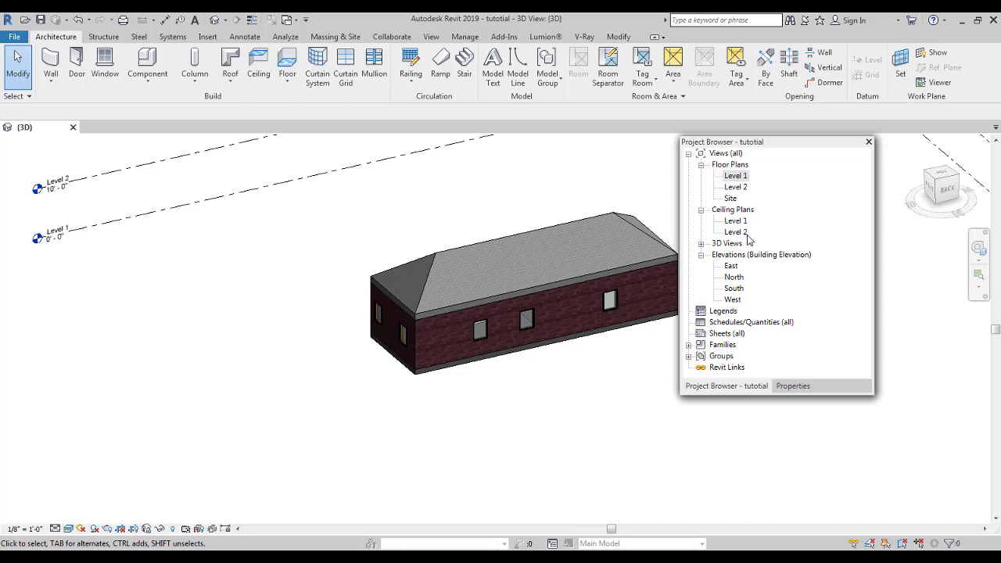
double_click(735, 180)
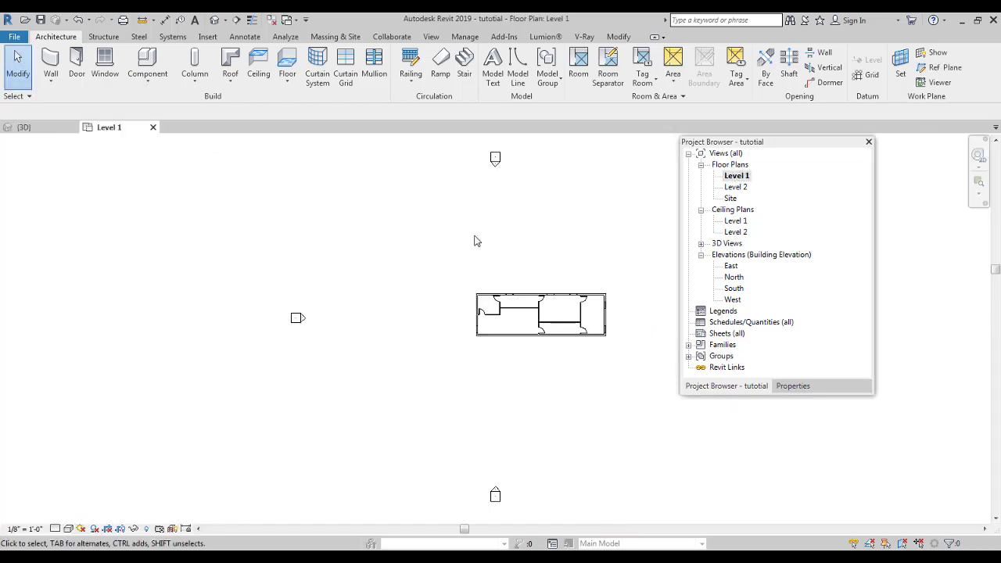
middle_click_drag(474, 239, 486, 501)
middle_click_drag(277, 295, 432, 342)
middle_click_drag(432, 342, 456, 438, "ctrl")
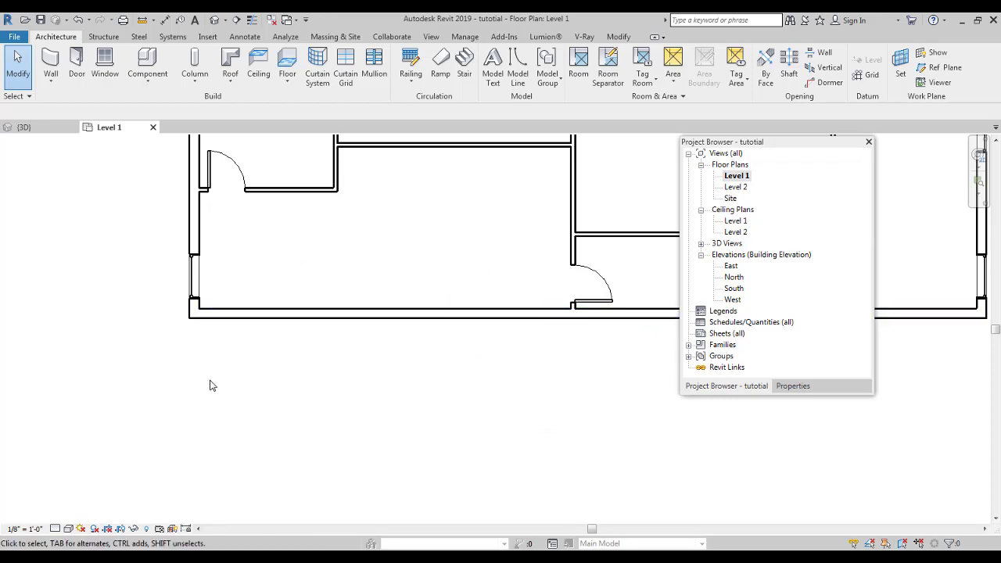
middle_click_drag(329, 372, 349, 321, "ctrl")
middle_click_drag(350, 322, 390, 361)
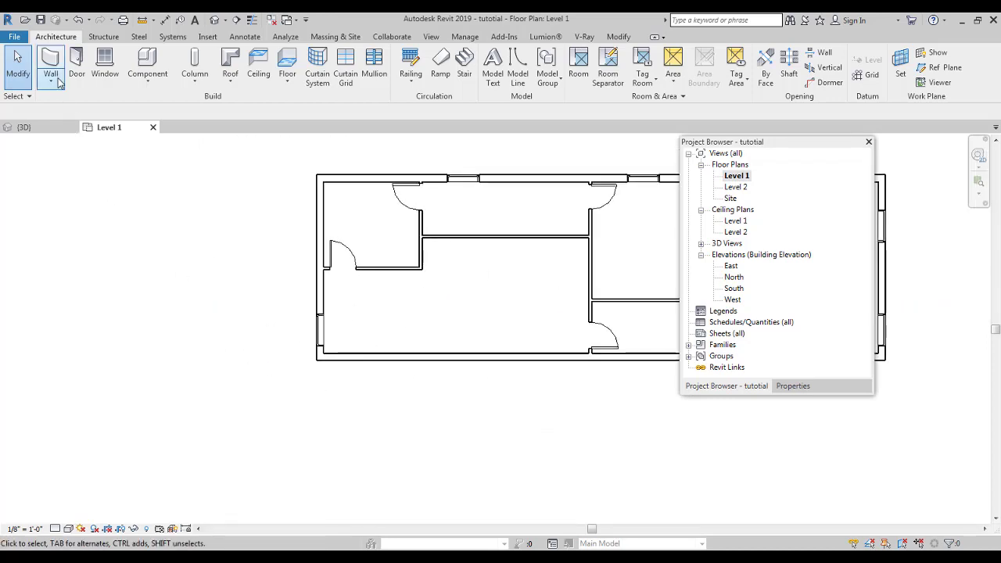
Set up a new wall of type Curtain Wall 1 with an unconnected top and a height of 6'
left_click(54, 69)
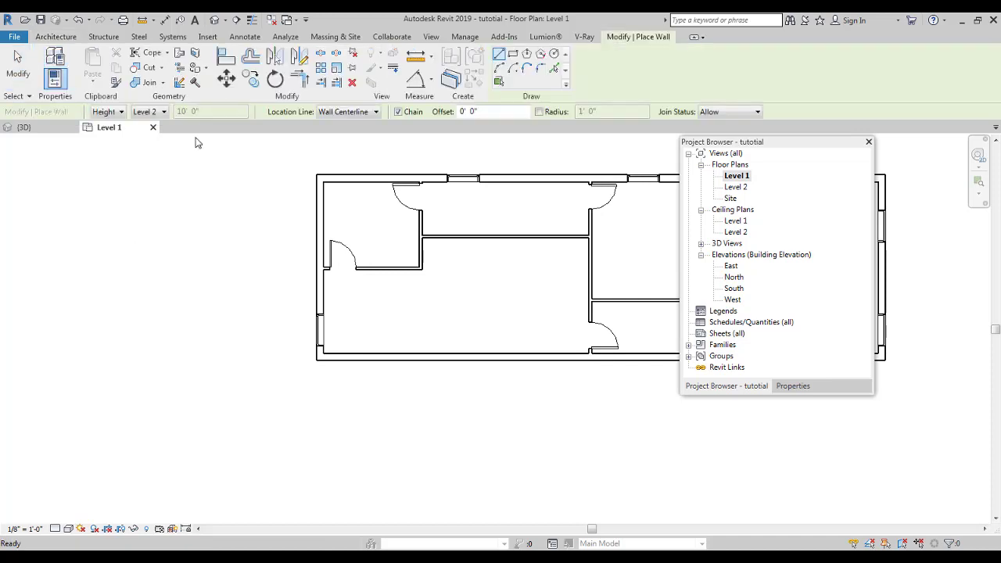
left_click(792, 387)
left_click(767, 168)
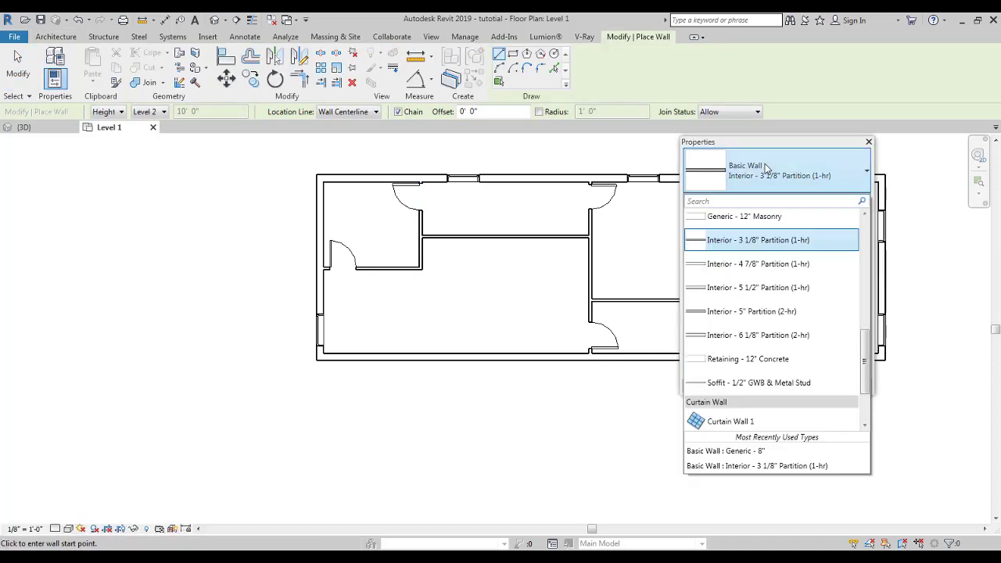
scroll(755, 340, "down", 4)
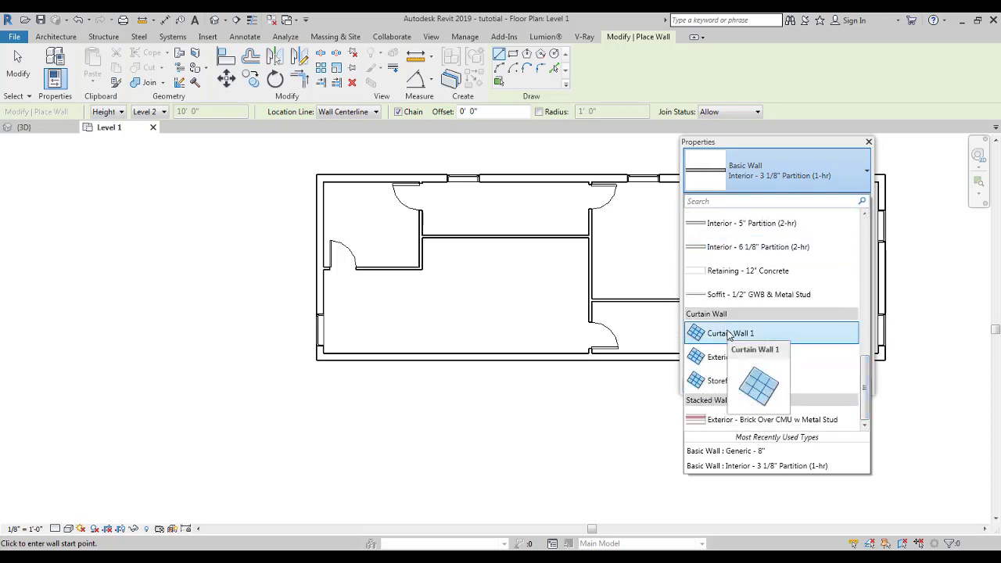
left_click(729, 335)
scroll(516, 326, "up", 3)
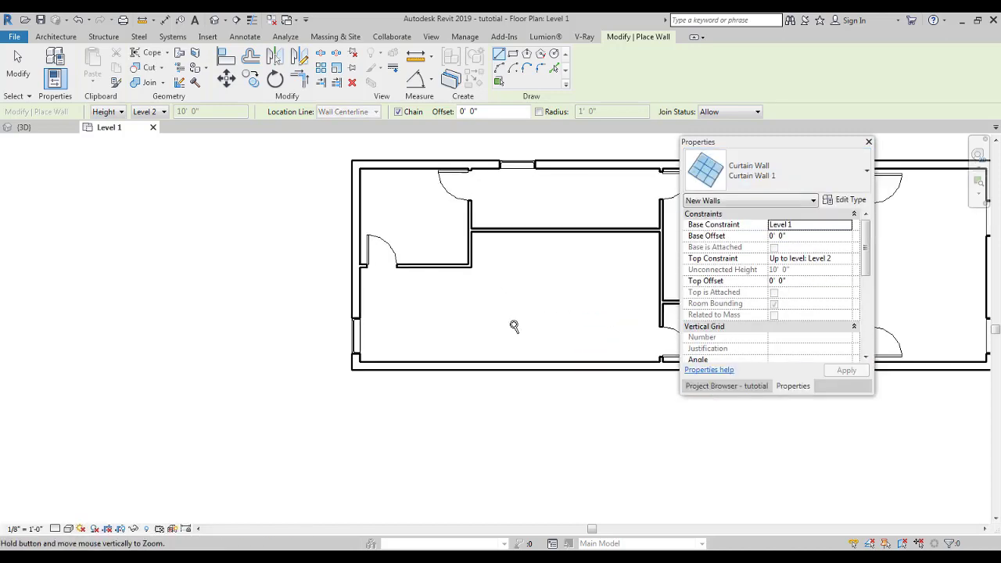
left_click(848, 260)
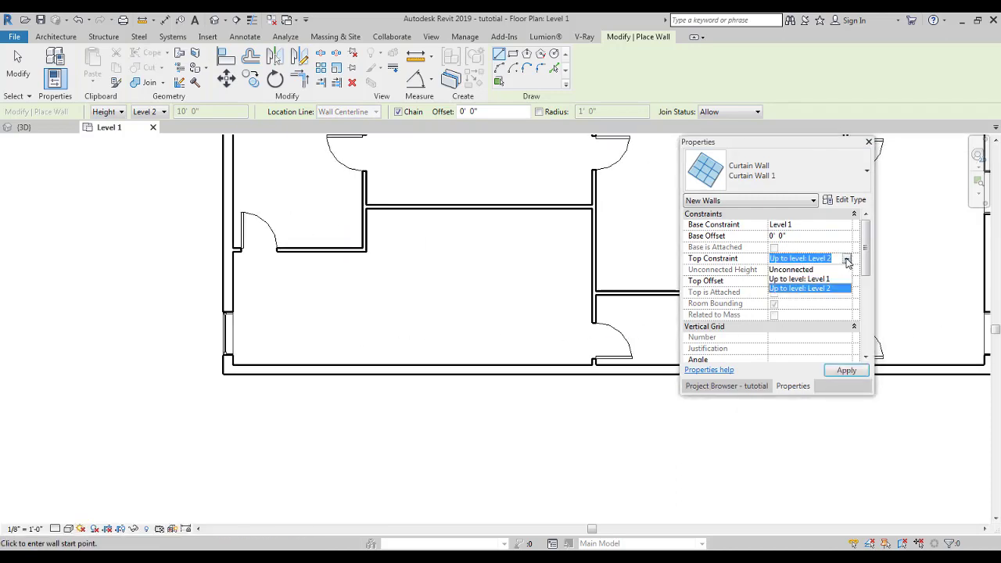
left_click(816, 270)
left_click(813, 270)
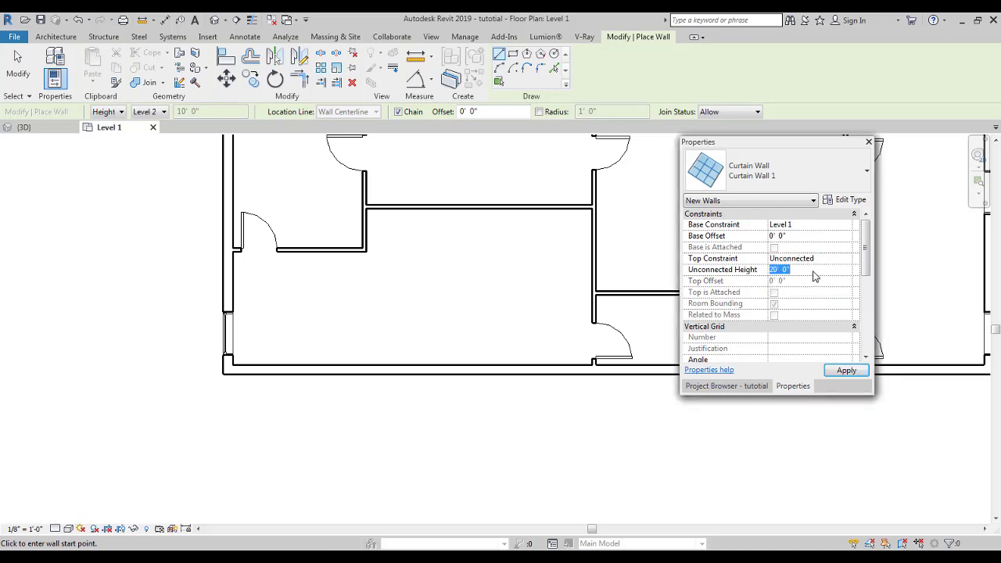
type("6")
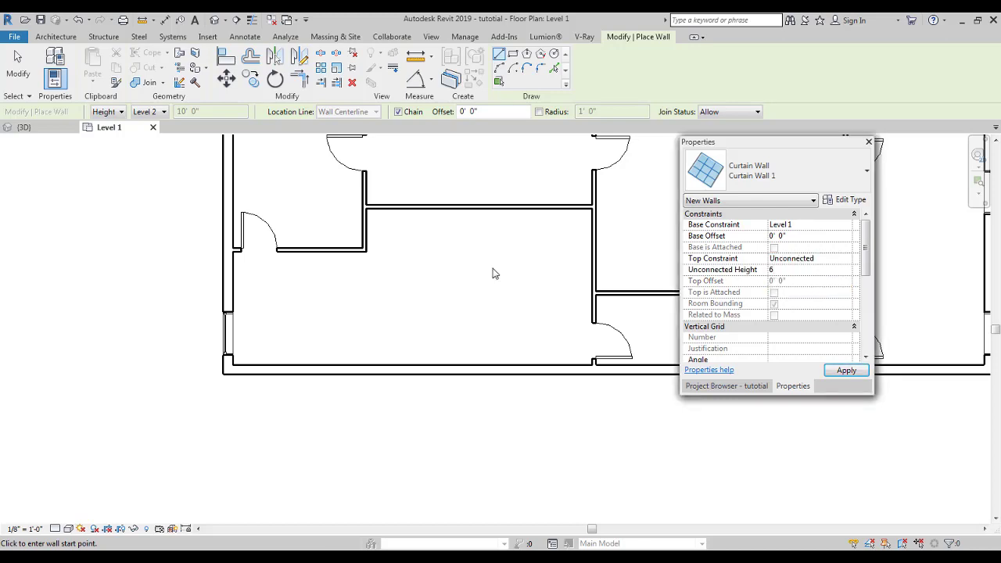
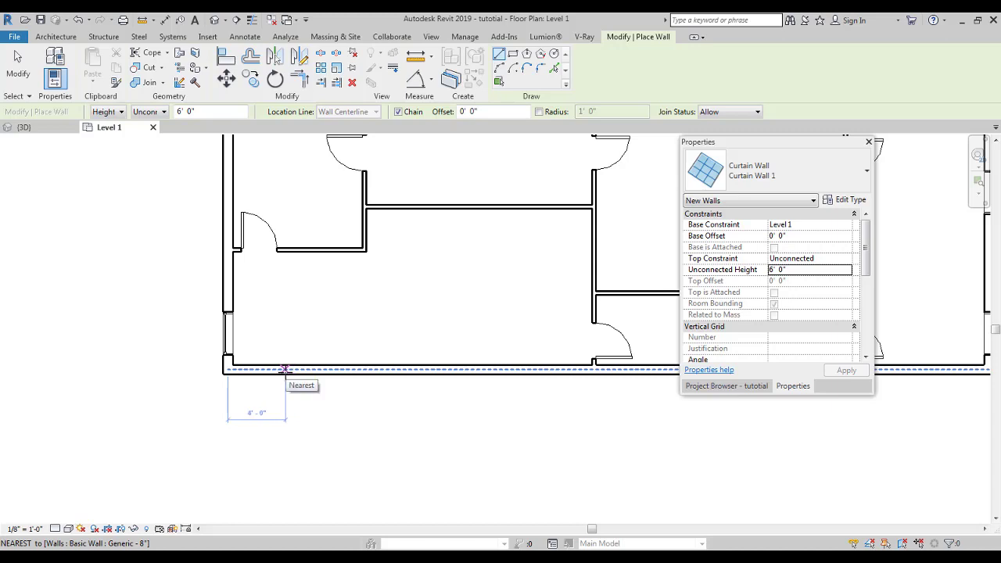
Draw a 14' long curtain wall along the centreline of the lower exterior wall, starting 4' from its left corner
left_click(285, 369)
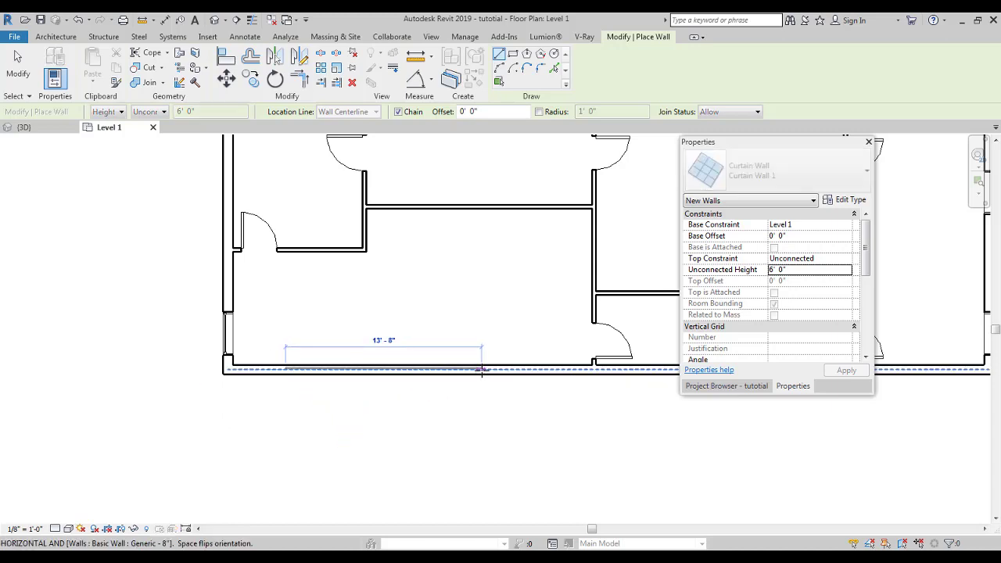
type("1")
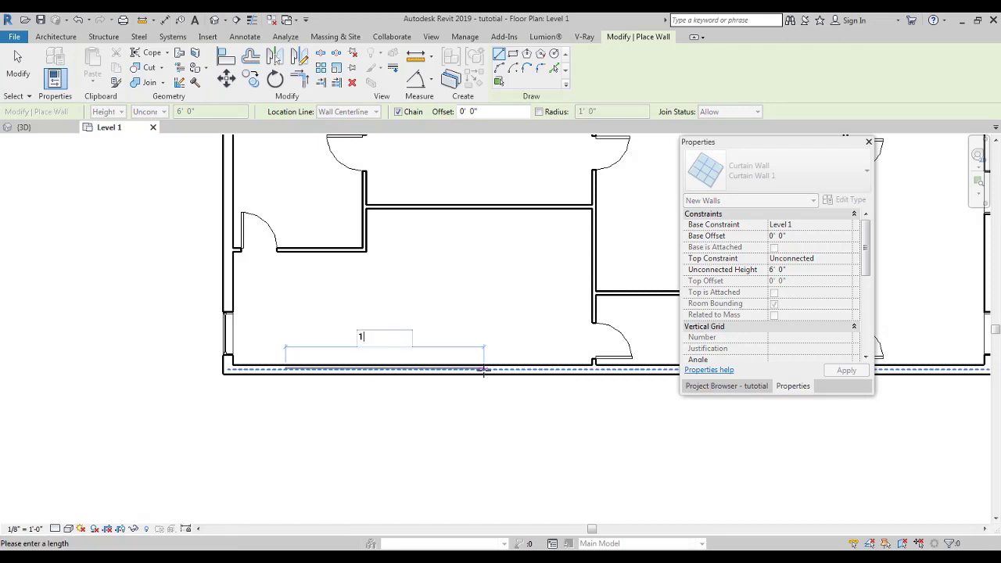
type("4")
key("Return")
key("Escape")
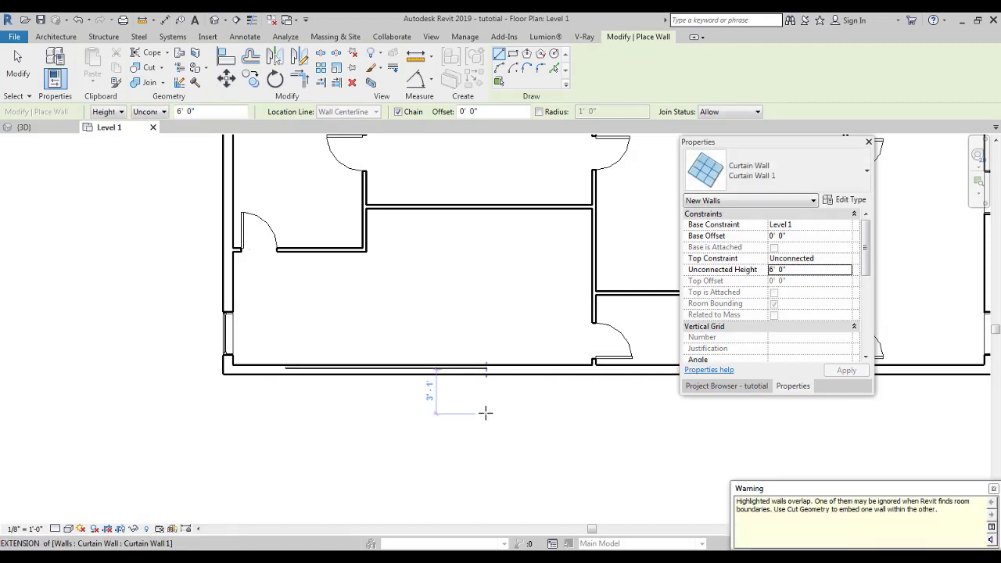
key("Escape")
Inspect the curtain wall's overlap with the exterior wall in plan and in 3D, and return to the Level 1 plan
scroll(469, 407, "up", 3)
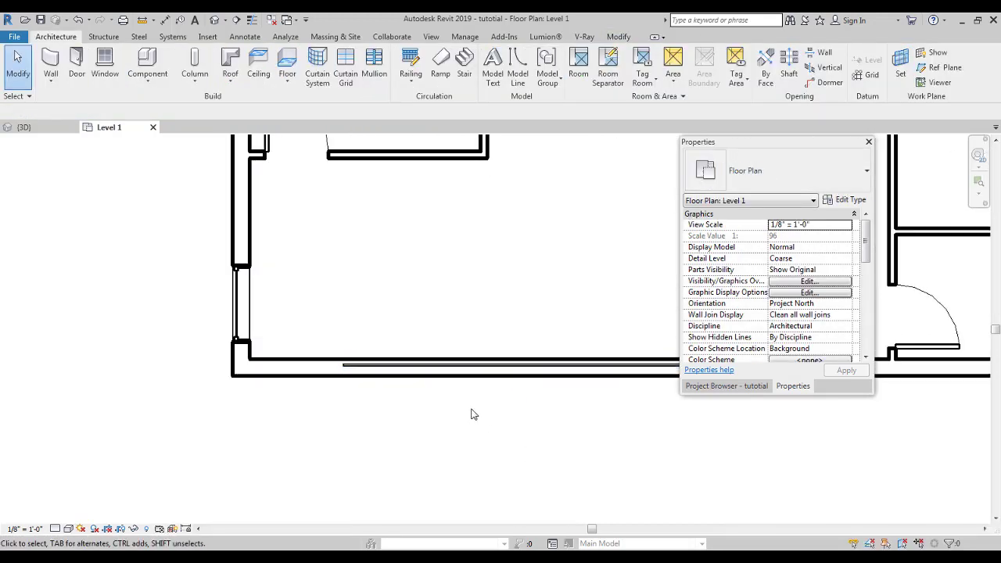
left_click(436, 406)
scroll(494, 310, "down", 2)
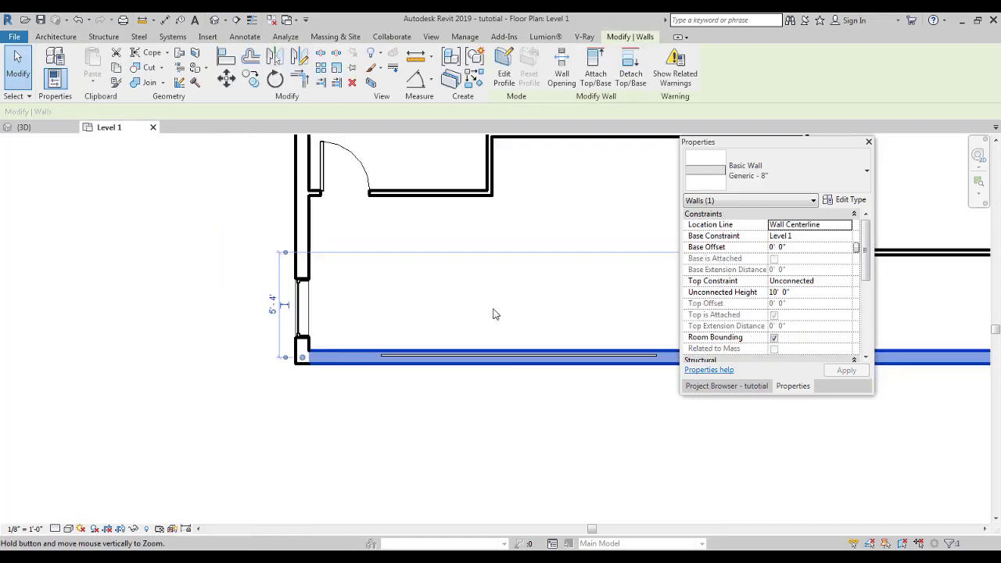
key("Escape")
left_click(214, 21)
middle_click_drag(456, 329, 866, 354, "shift")
left_click(727, 386)
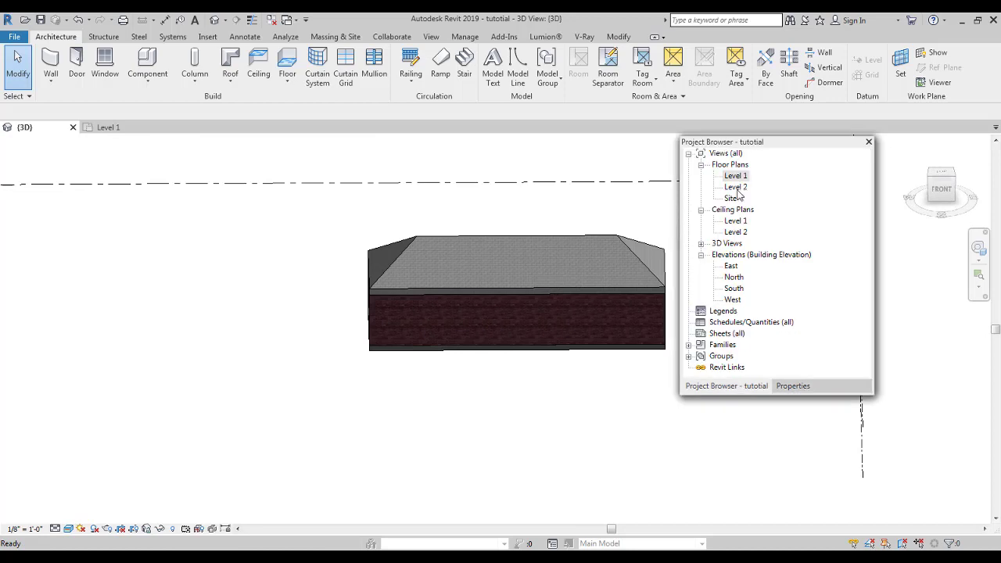
double_click(736, 176)
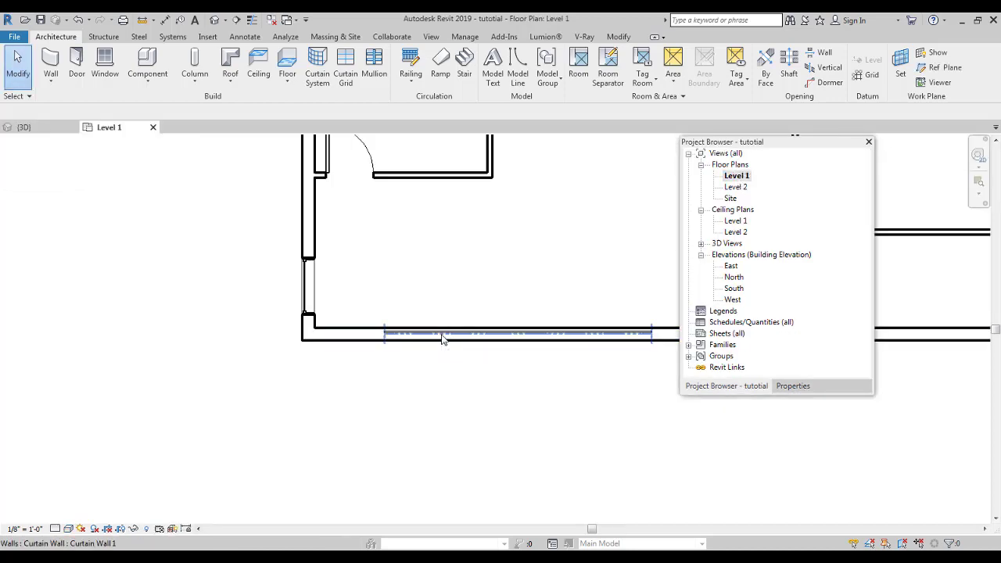
Cut the lower exterior wall with the curtain wall using Cut Geometry so the curtain wall is embedded in it
scroll(632, 335, "up", 4)
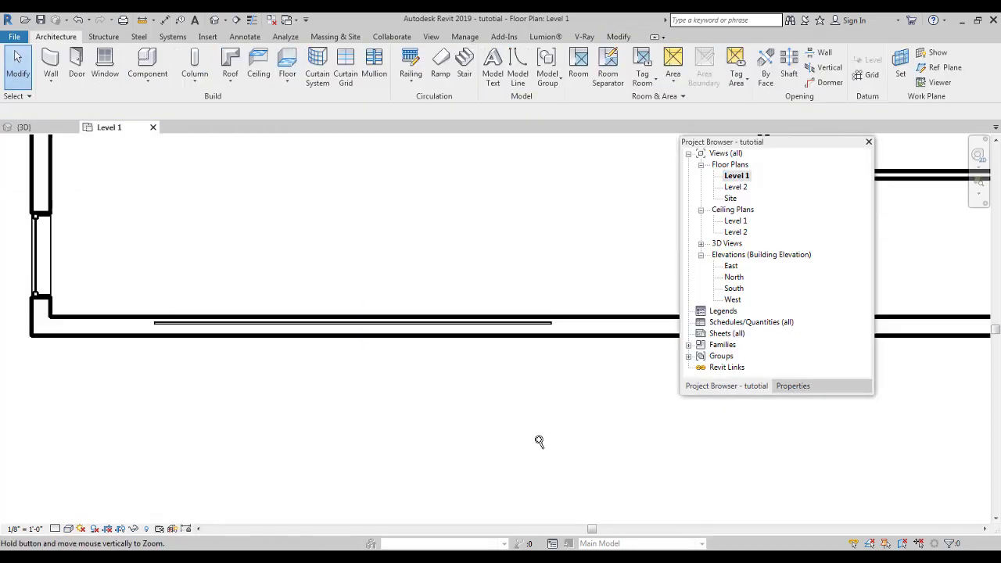
left_click(538, 330)
scroll(505, 297, "down", 2)
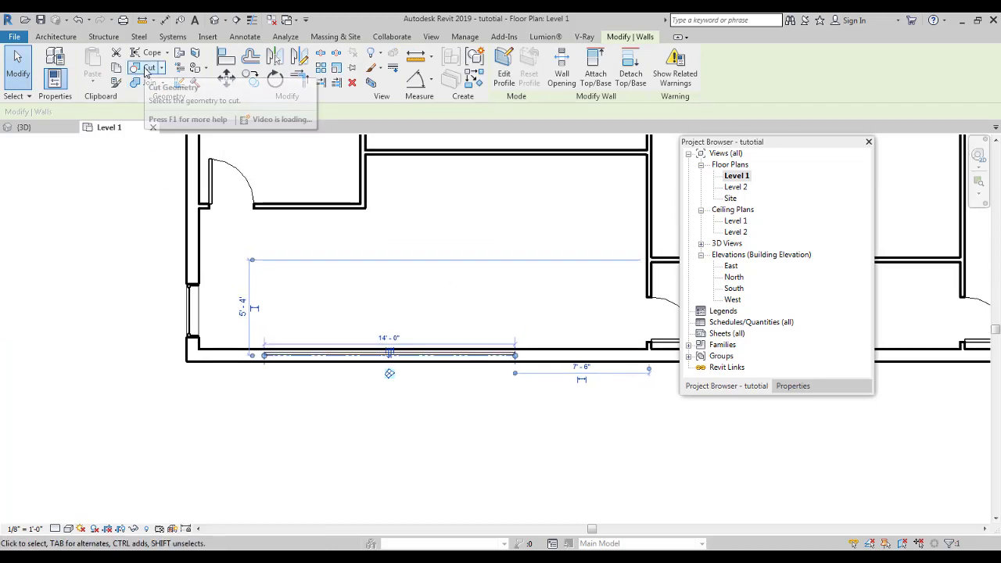
left_click(145, 72)
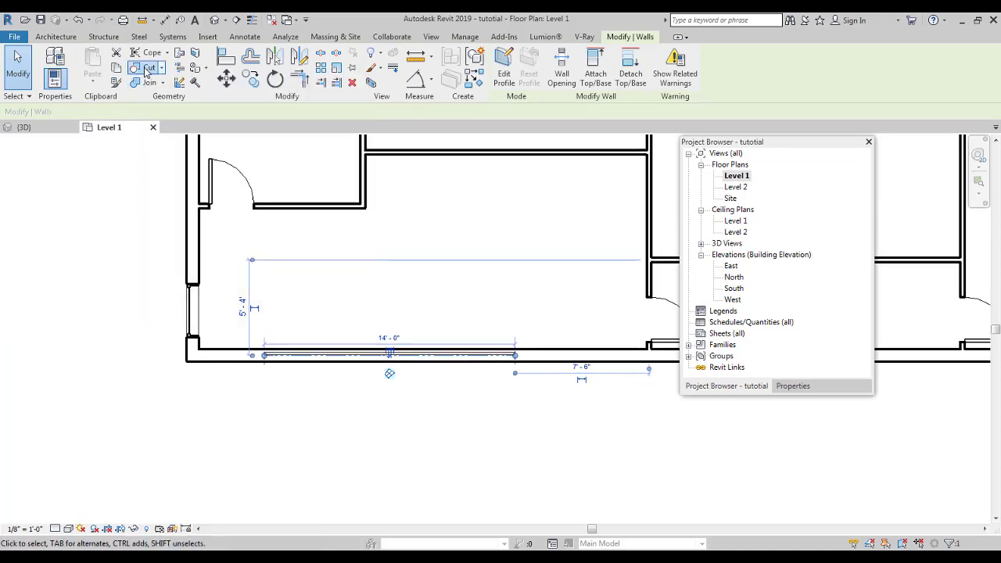
left_click(548, 359)
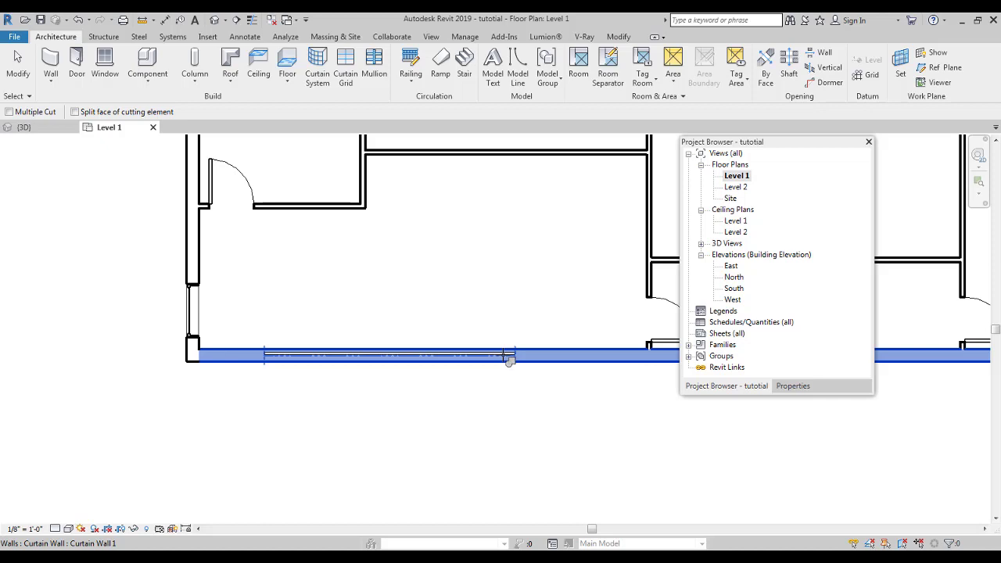
left_click(507, 356)
scroll(454, 299, "up", 3)
key("Escape")
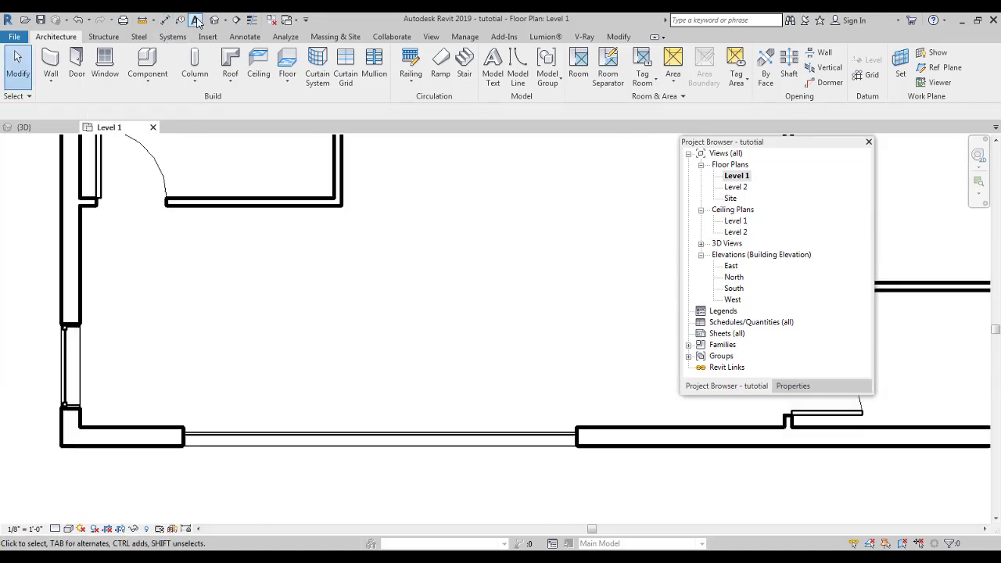
Adjust the embedded curtain wall's height in the 3D view, leaving its top edge slightly higher than the original 6'
left_click(215, 19)
middle_click_drag(320, 300, 224, 416, "shift")
scroll(351, 384, "down", 1)
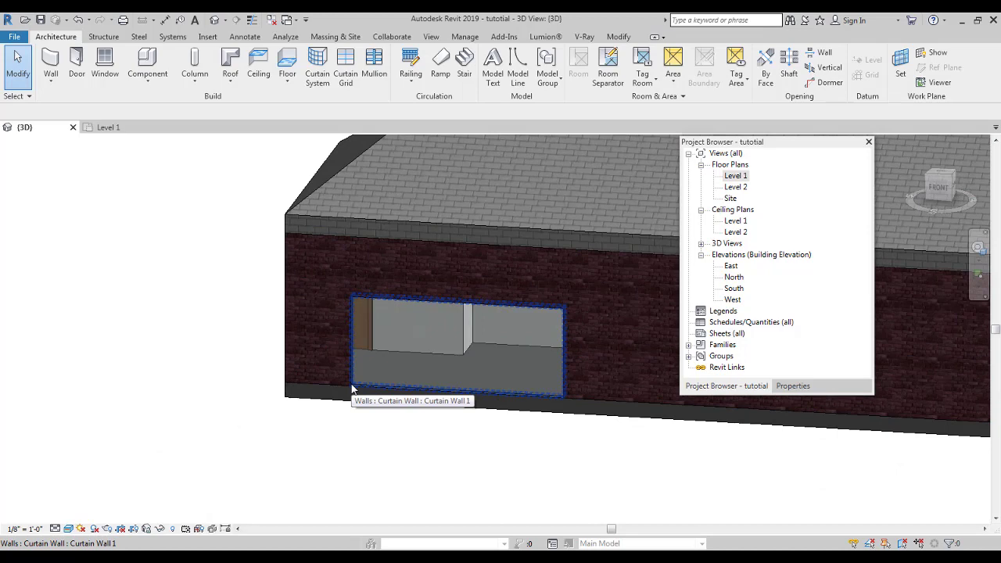
left_click(352, 389)
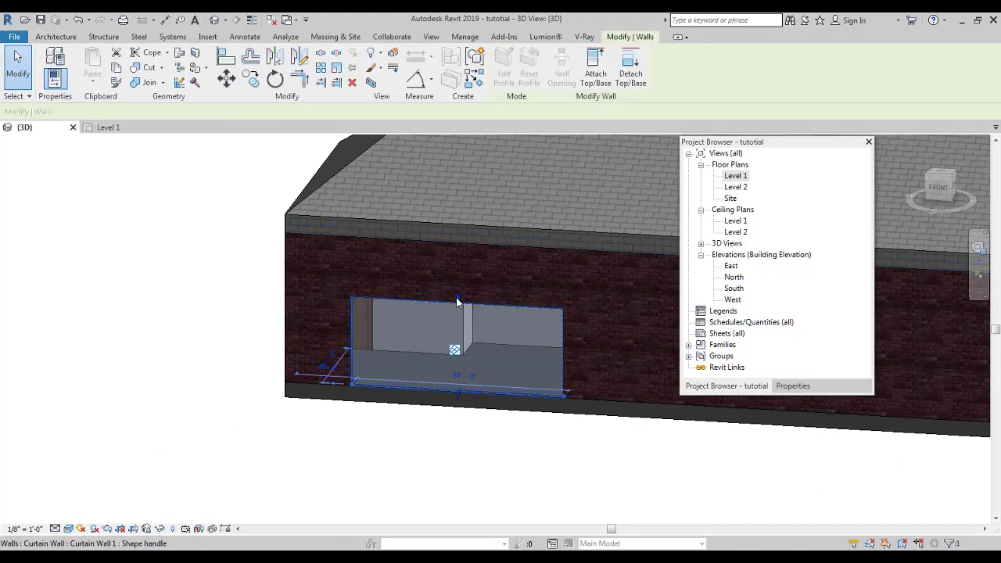
left_click_drag(459, 300, 457, 282)
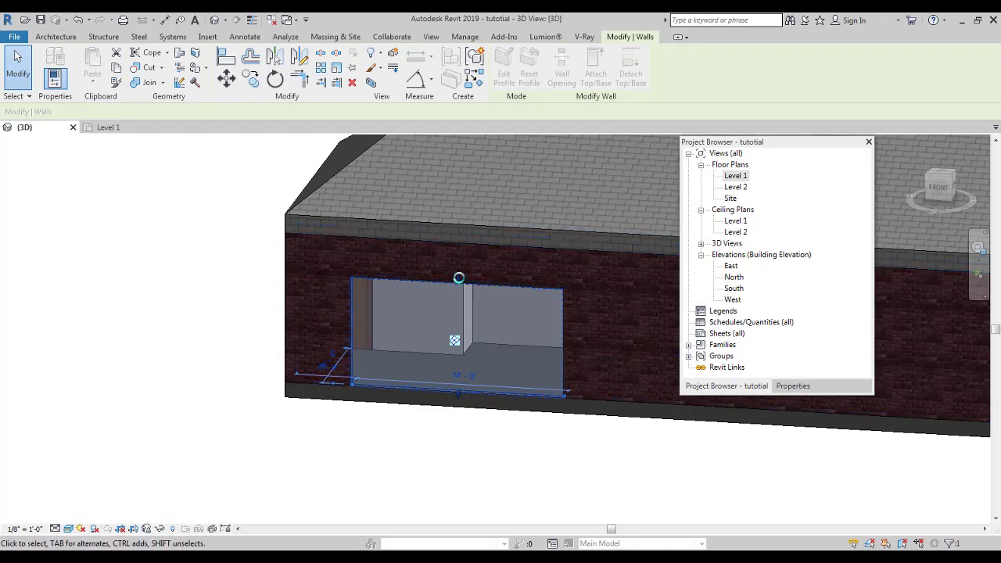
middle_click_drag(373, 469, 414, 480)
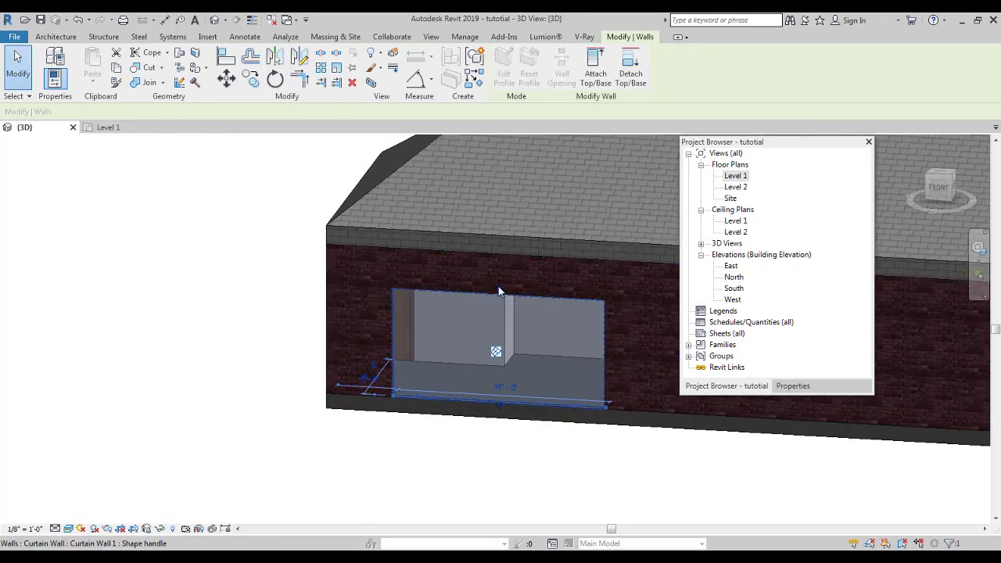
left_click_drag(498, 290, 497, 305)
left_click(229, 275)
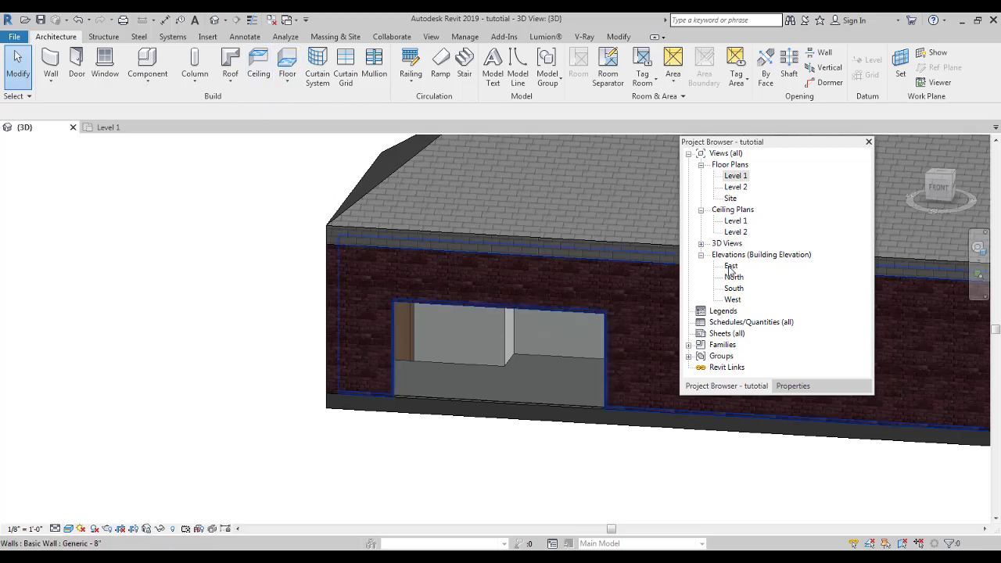
Find and open the South elevation, which faces the curtain wall
scroll(496, 330, "down", 2)
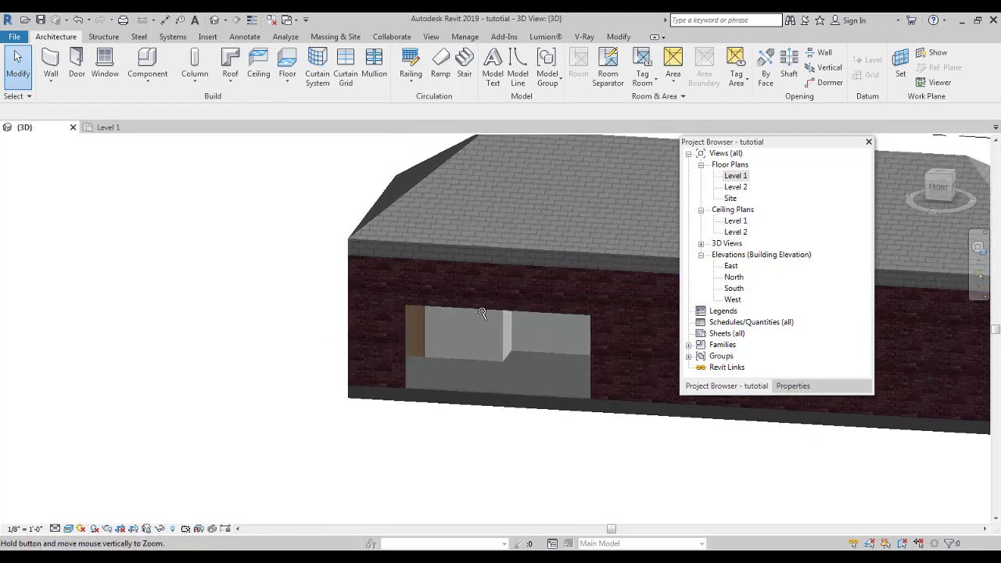
double_click(729, 267)
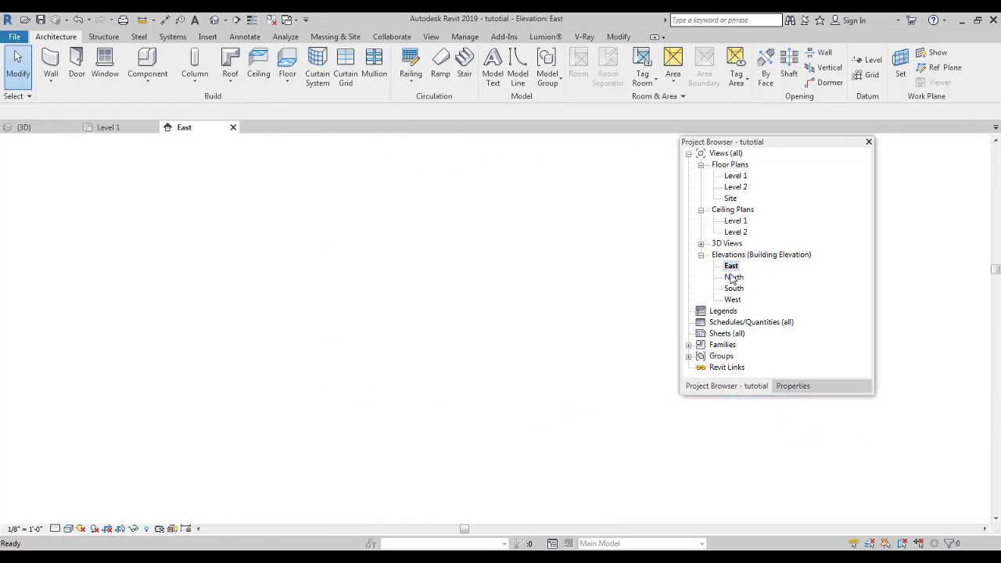
double_click(732, 277)
double_click(734, 287)
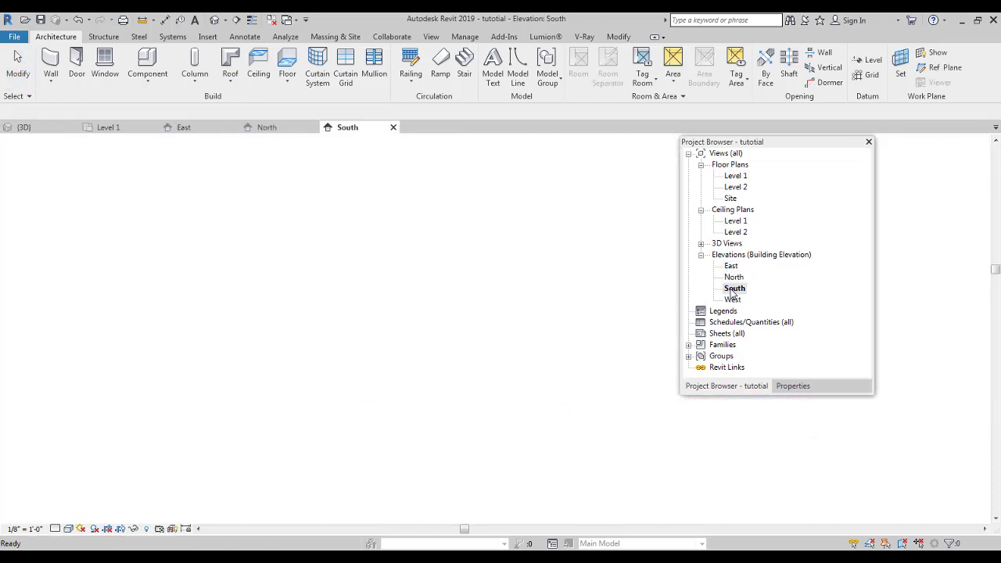
scroll(469, 281, "up", 3)
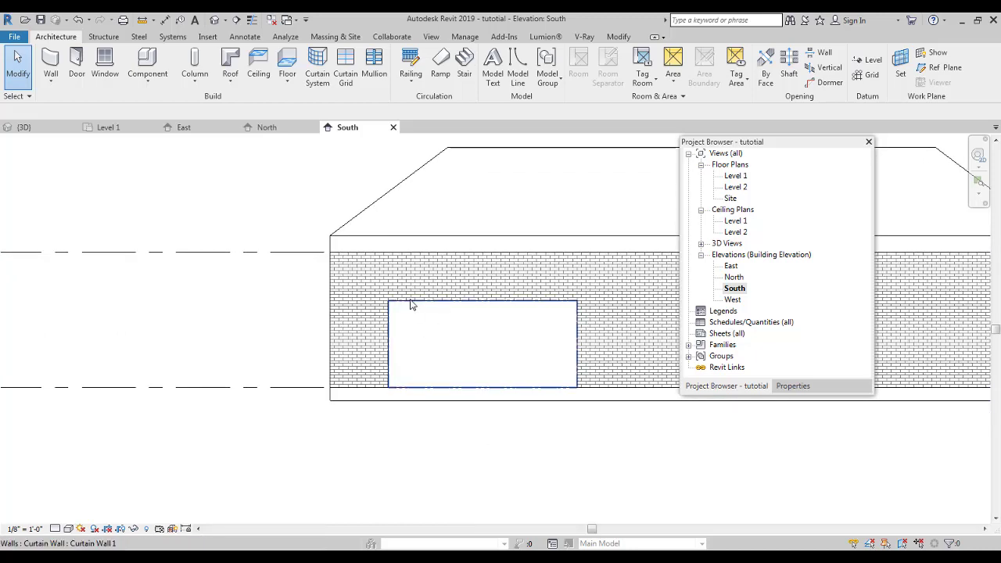
Place vertical curtain grid lines 2', 7' and about 11'-11" from the curtain wall's left edge, plus a horizontal grid line at mid-height
left_click(354, 73)
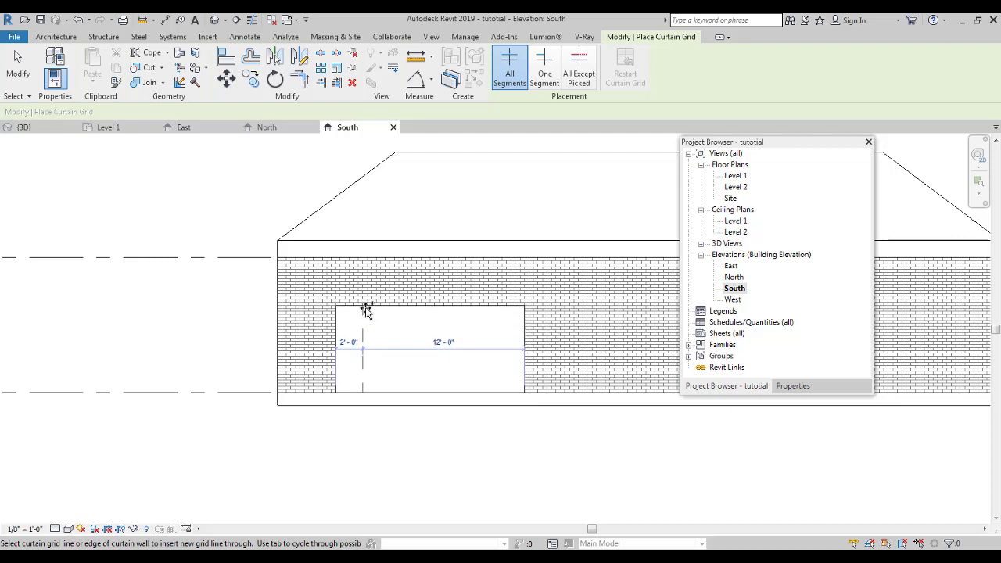
scroll(365, 313, "up", 3)
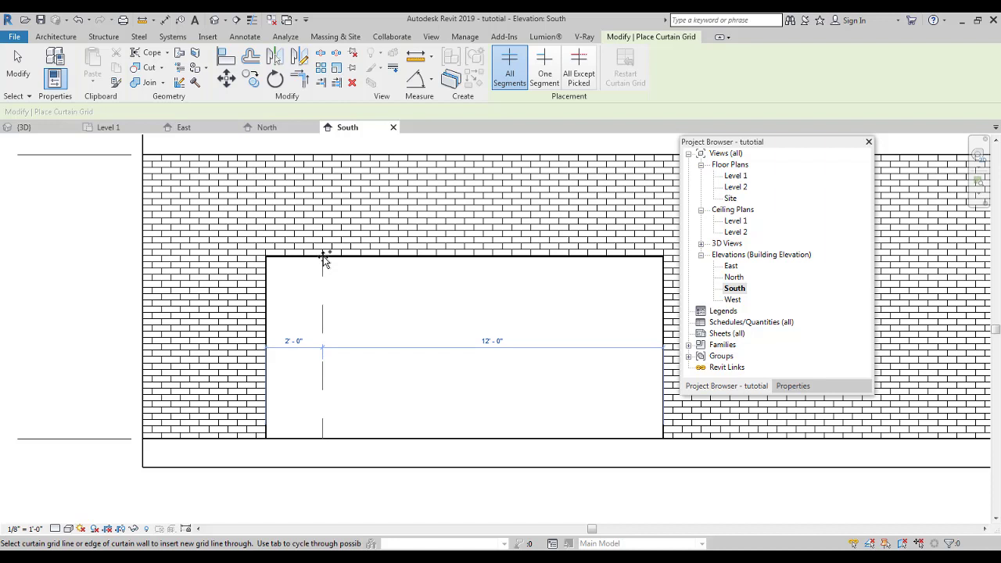
left_click(323, 258)
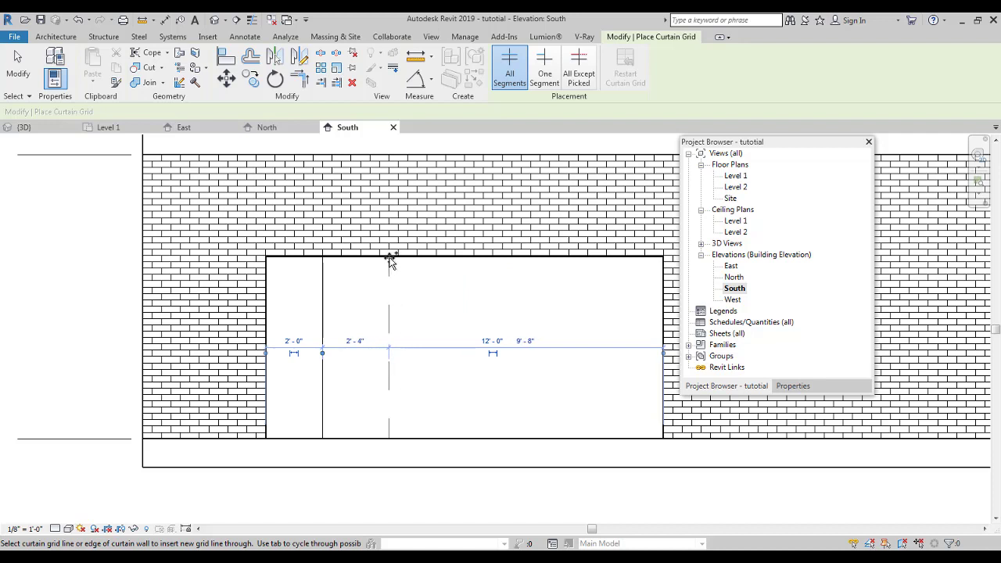
left_click(464, 258)
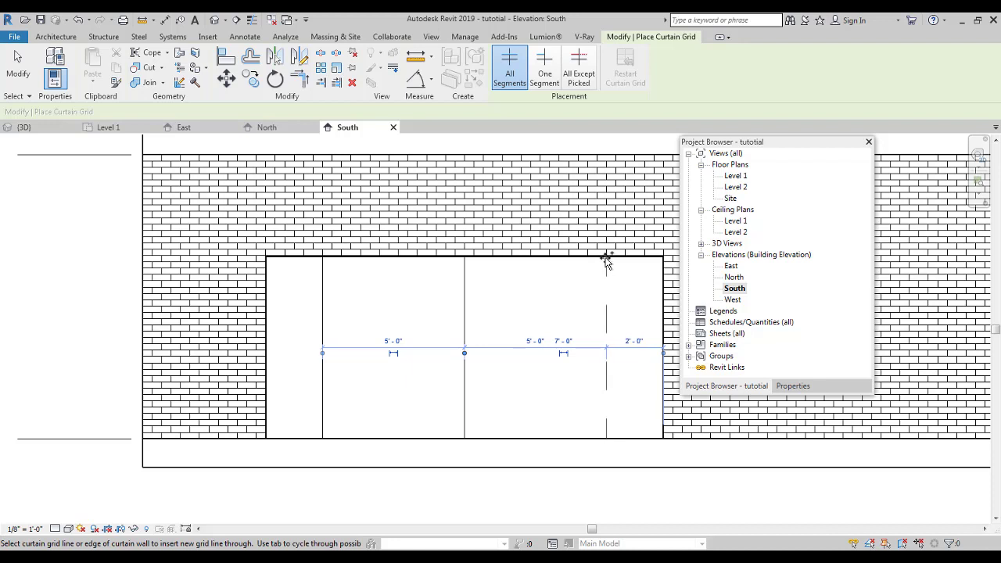
left_click(606, 262)
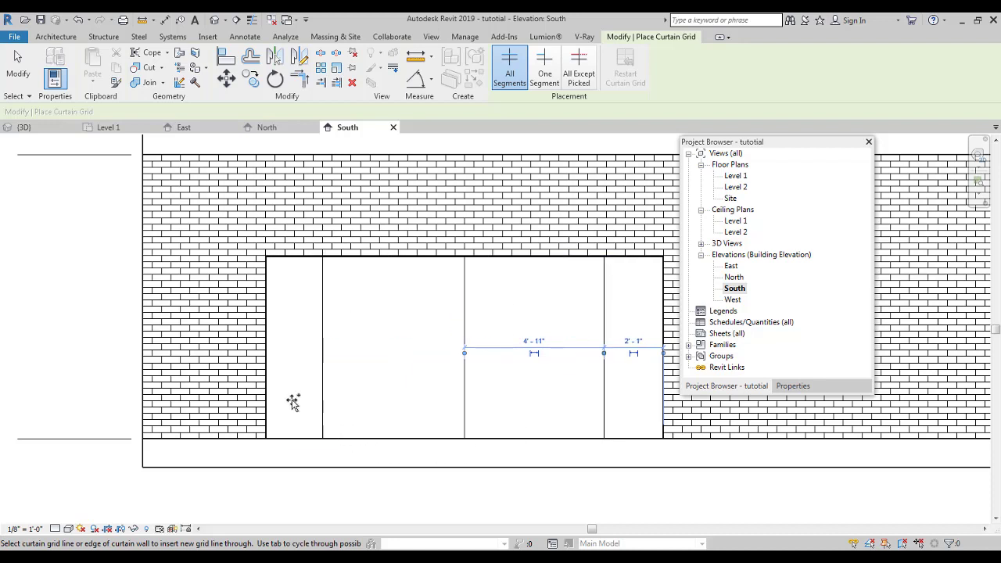
left_click(268, 350)
key("Escape")
key("Escape")
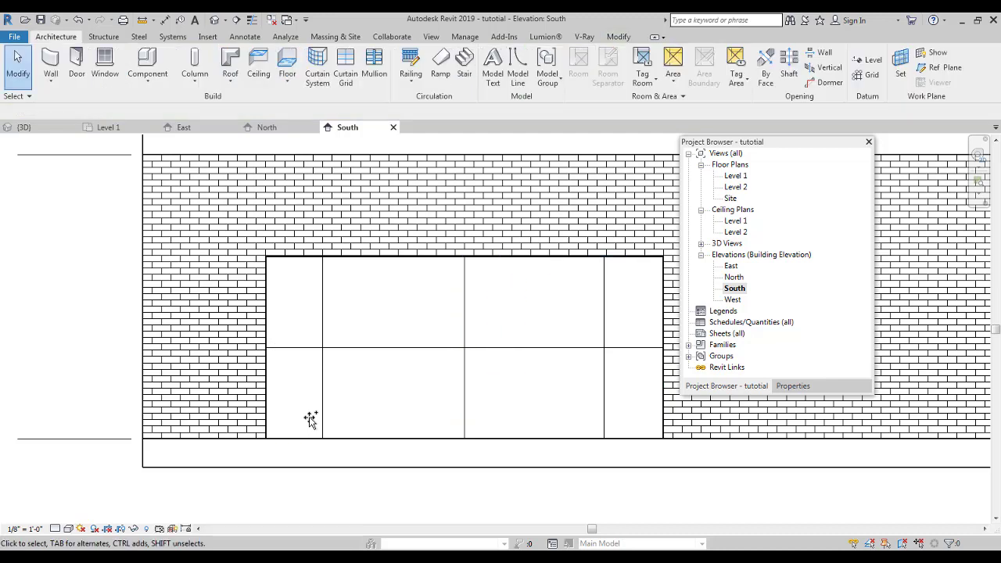
Place mullions along the three vertical grid lines and the horizontal grid line of the embedded curtain wall
middle_click_drag(320, 410, 352, 412, "ctrl")
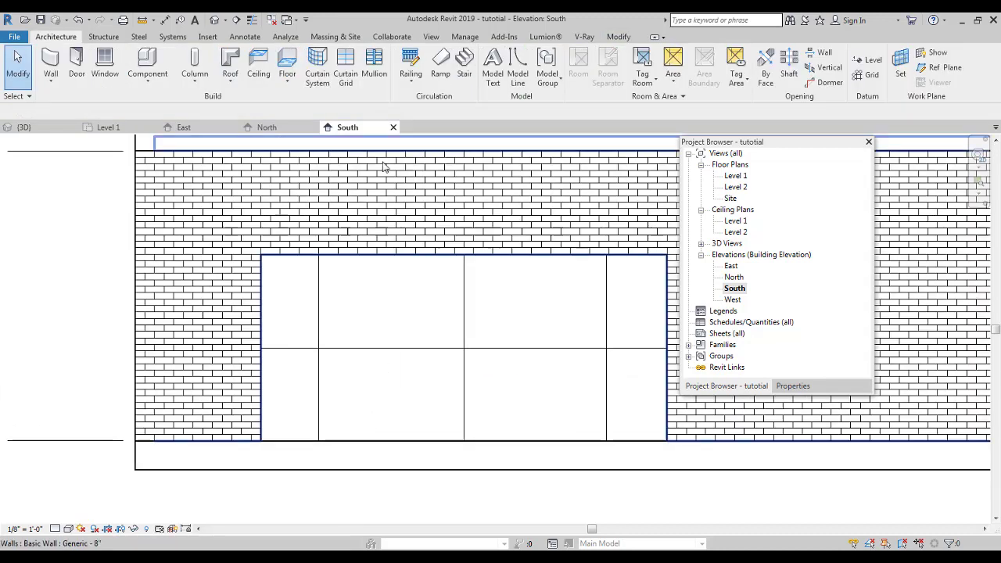
left_click(374, 71)
left_click(321, 340)
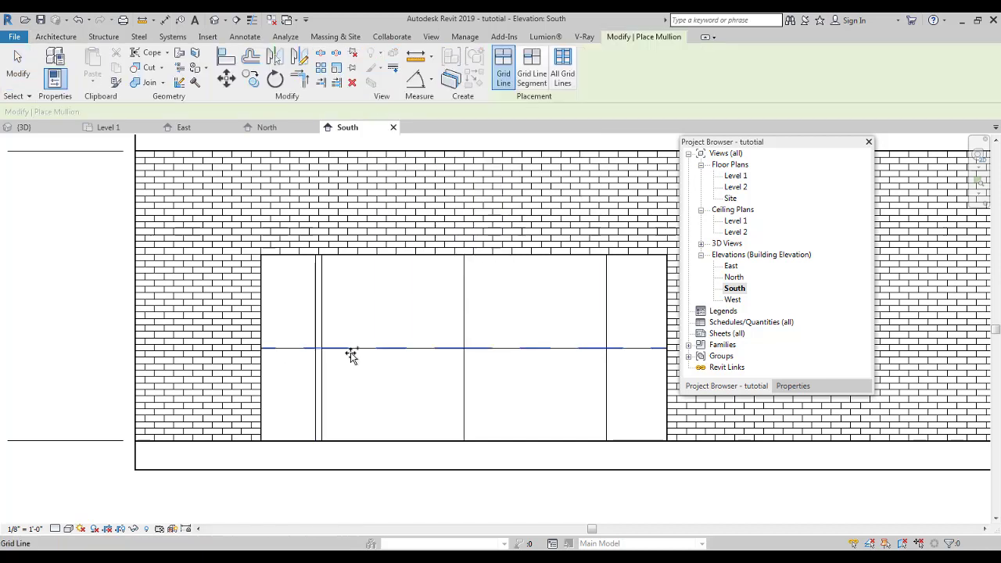
left_click(378, 349)
left_click(465, 328)
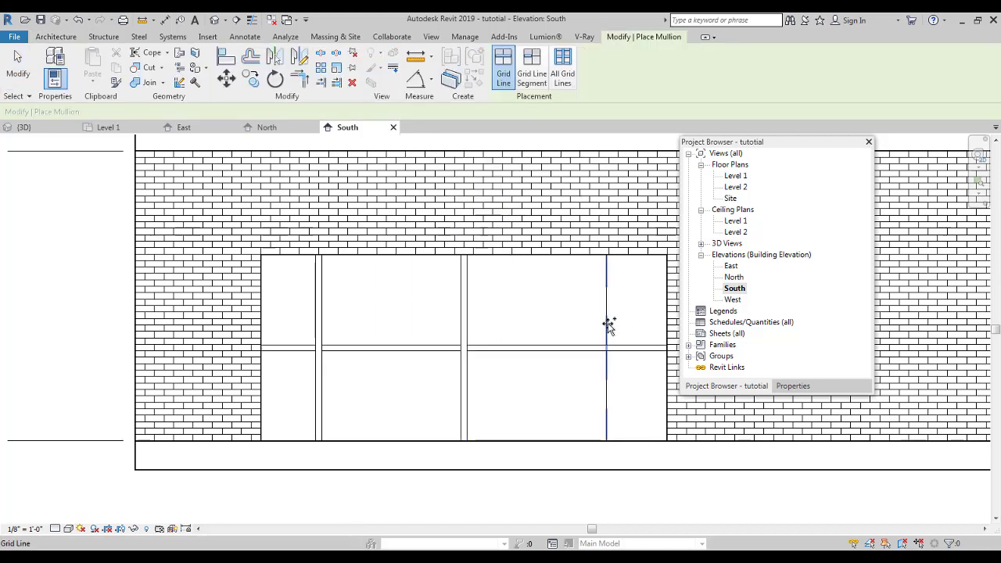
left_click(609, 326)
Open the 3D view, examine the placed mullions up close, and end the Mullion command
left_click(215, 20)
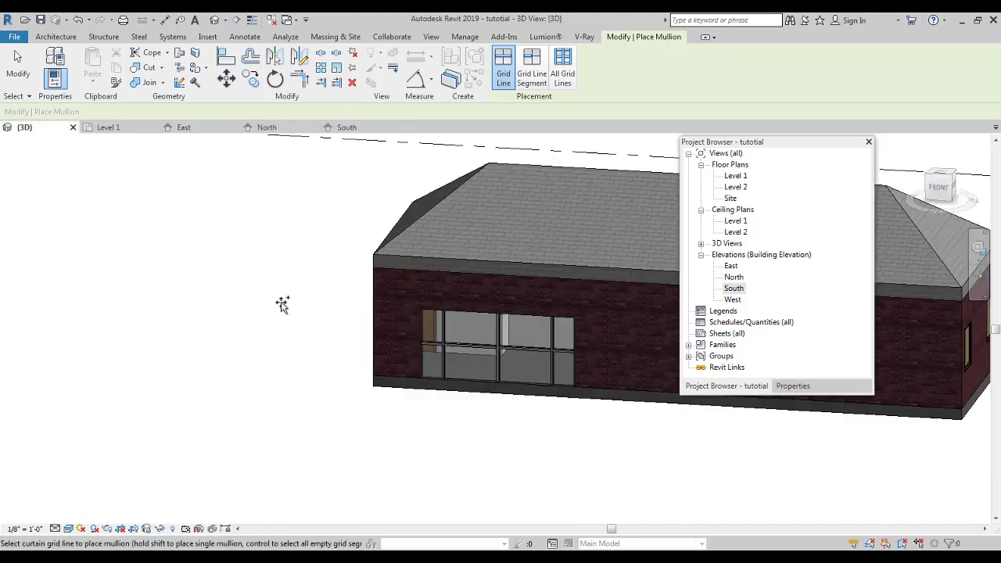
middle_click_drag(281, 305, 371, 293, "shift")
scroll(489, 498, "up", 1)
scroll(458, 416, "up", 3)
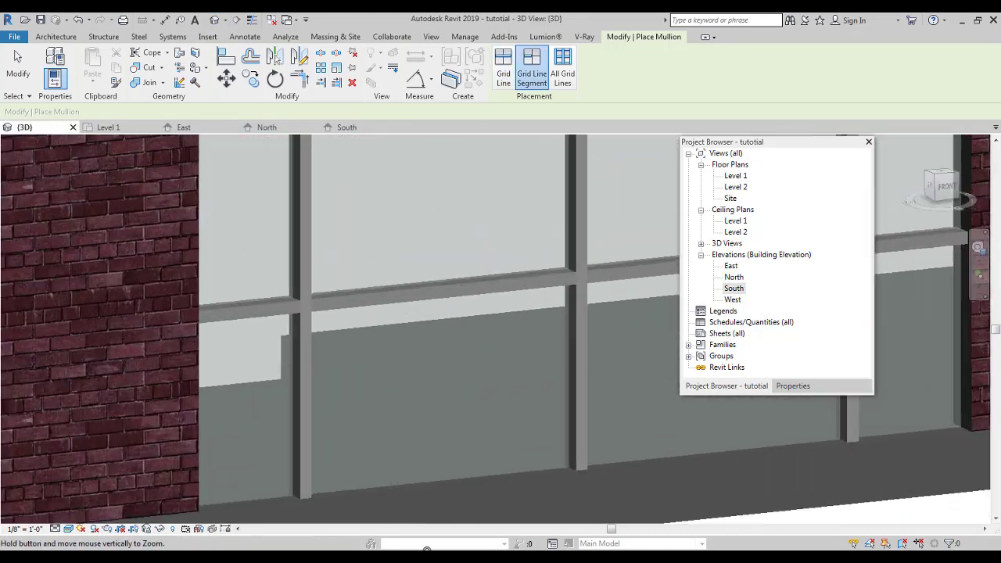
scroll(467, 326, "down", 1)
key("Escape")
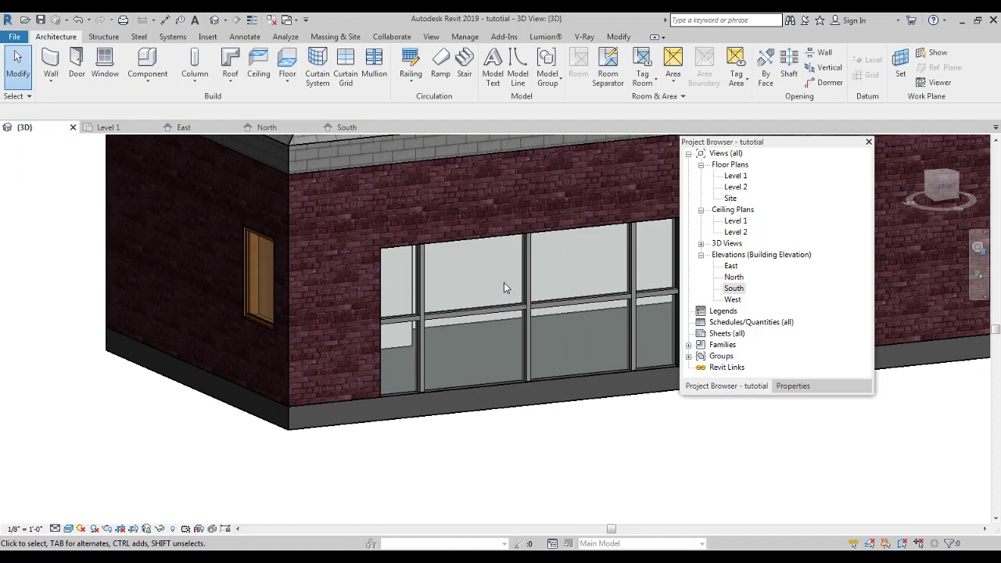
Try the 2.5" Circular type on the horizontal mullion segment in the curtain wall's second bay from the left
left_click(487, 312)
left_click(500, 454)
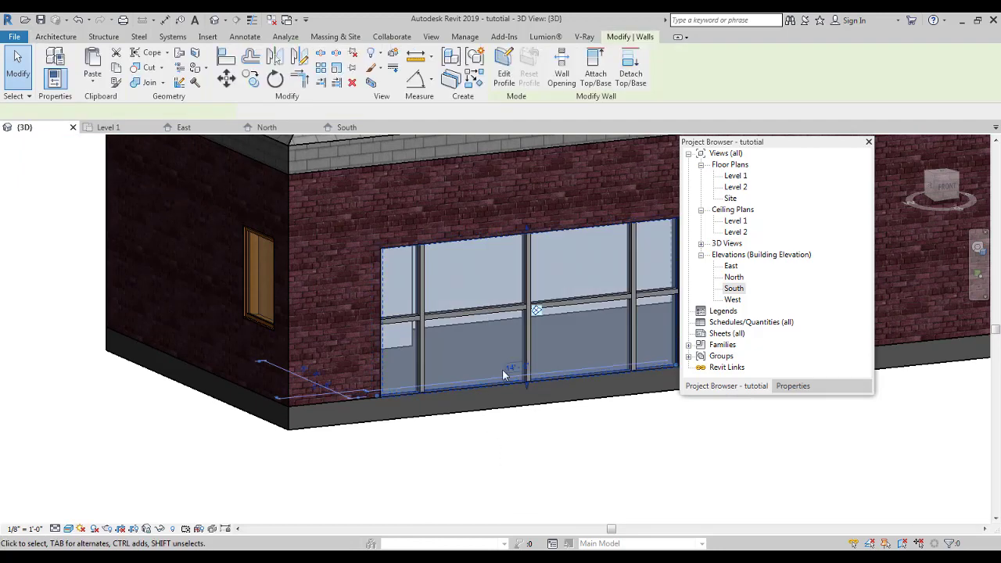
left_click(503, 313)
left_click(785, 388)
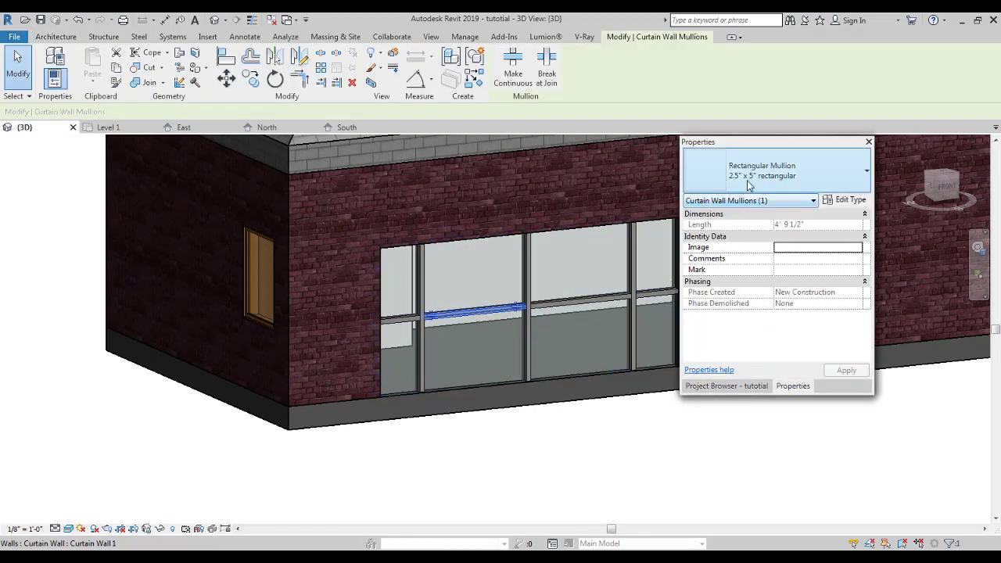
left_click(749, 184)
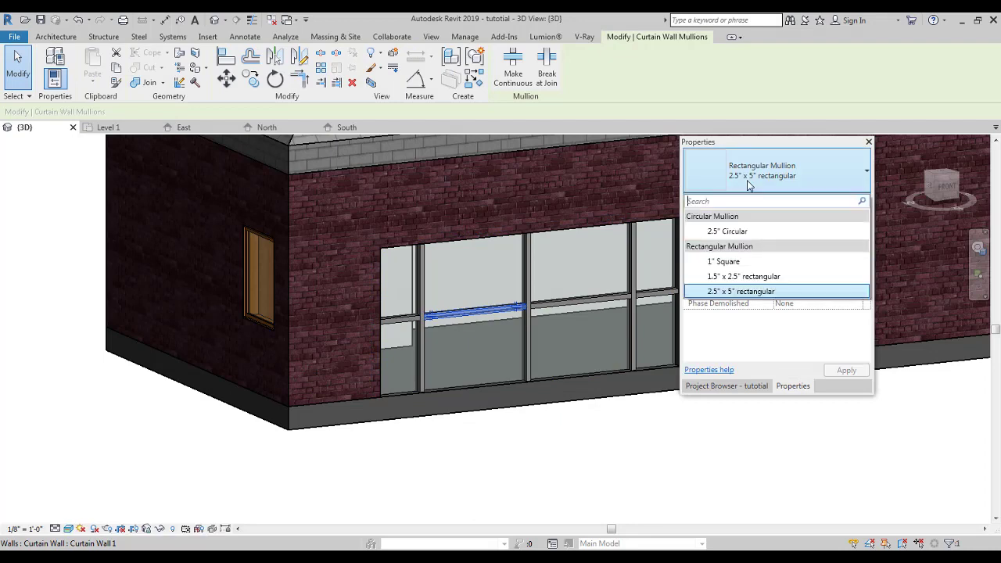
left_click(742, 237)
left_click(586, 430)
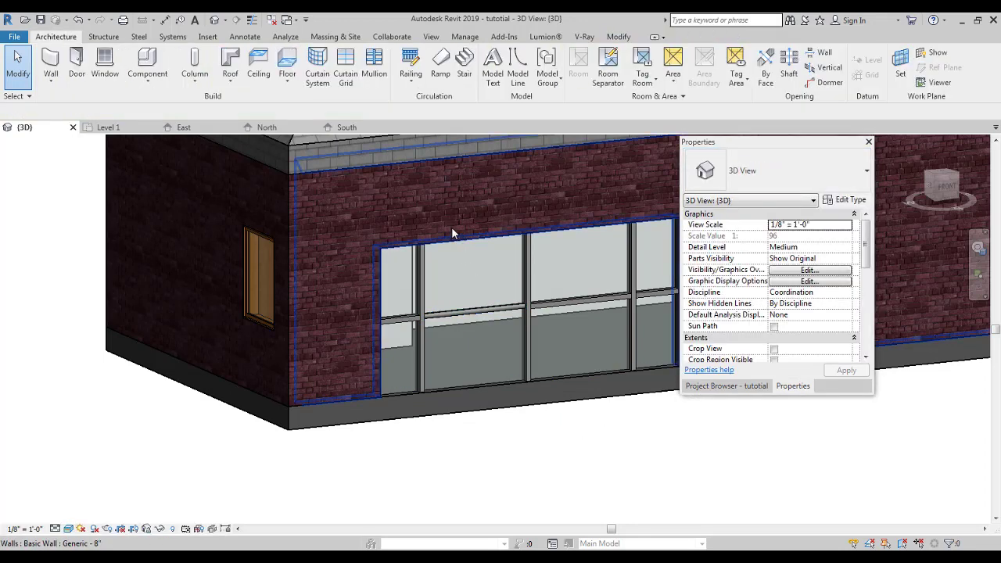
scroll(472, 389, "up", 4)
key("ctrl+z")
scroll(467, 372, "down", 4)
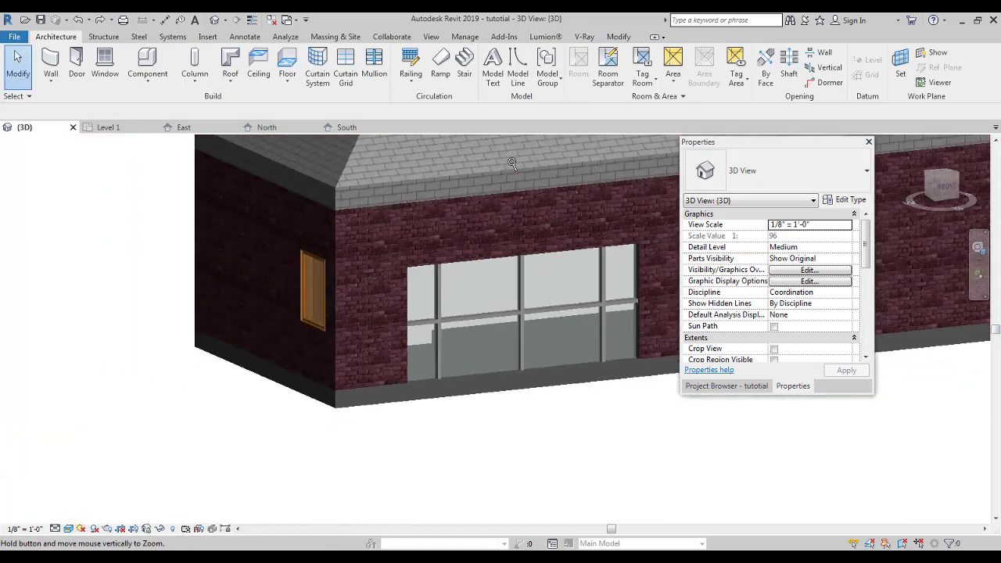
Open the Level 1 floor plan and bring the whole house plan into view
middle_click_drag(488, 255, 340, 167)
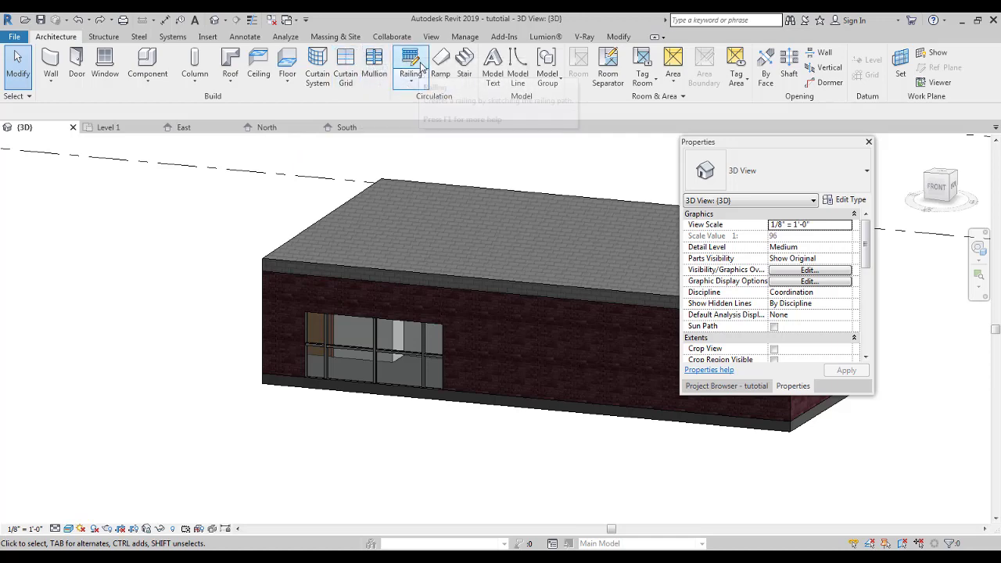
left_click(727, 386)
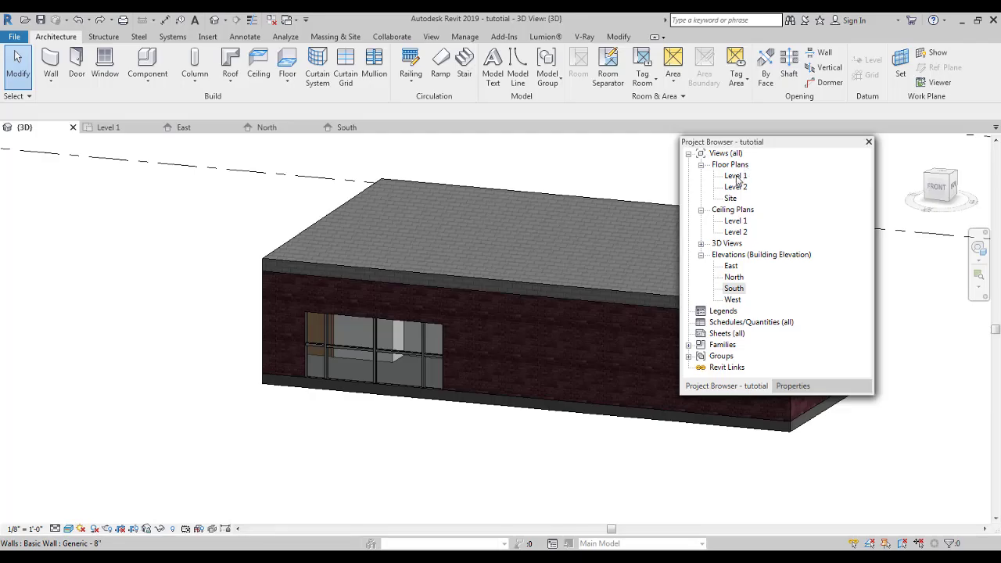
double_click(737, 177)
scroll(489, 337, "down", 5)
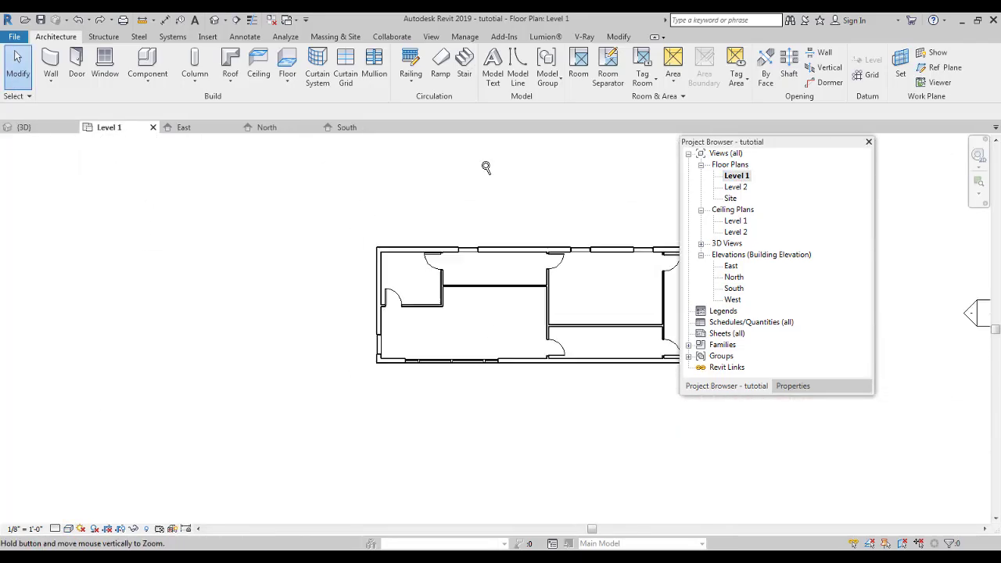
middle_click_drag(485, 167, 438, 156, "ctrl")
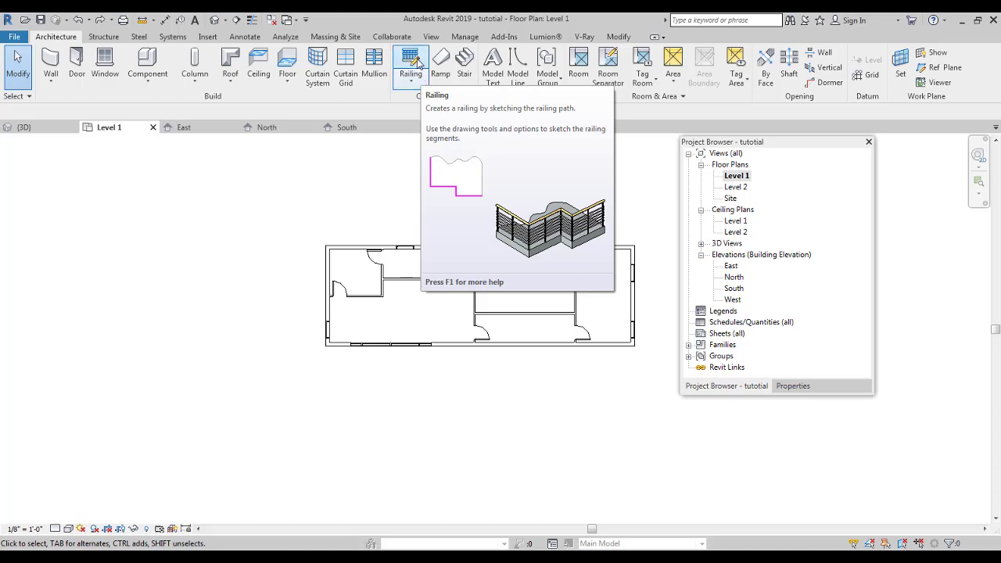
Create a three-sided Handrail - Rectangular railing outside the curtain wall, starting at the house corner, about 10'-8" deep and 49'-2" in total length
left_click(415, 62)
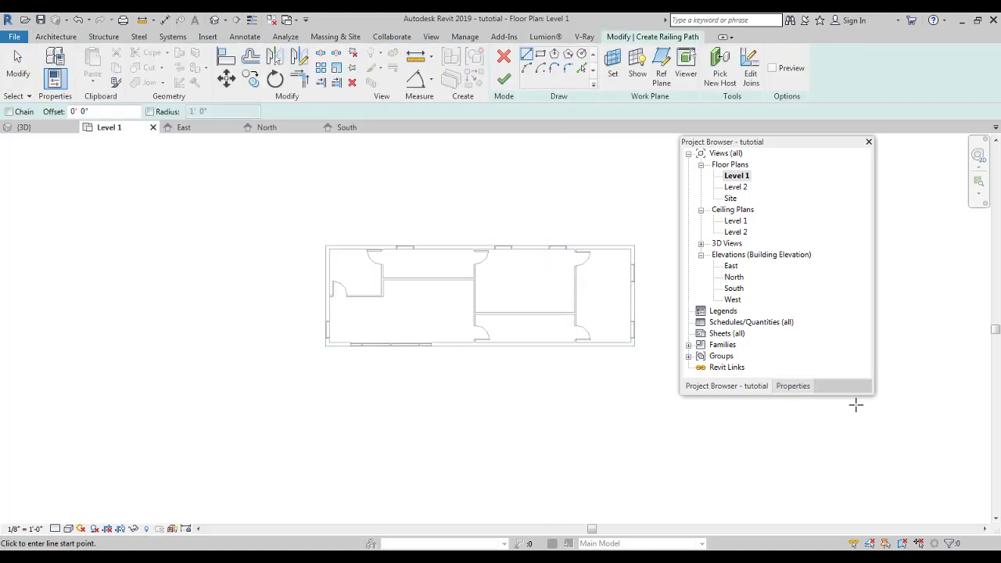
left_click(794, 389)
middle_click_drag(402, 308, 423, 360)
middle_click_drag(237, 393, 269, 357, "ctrl")
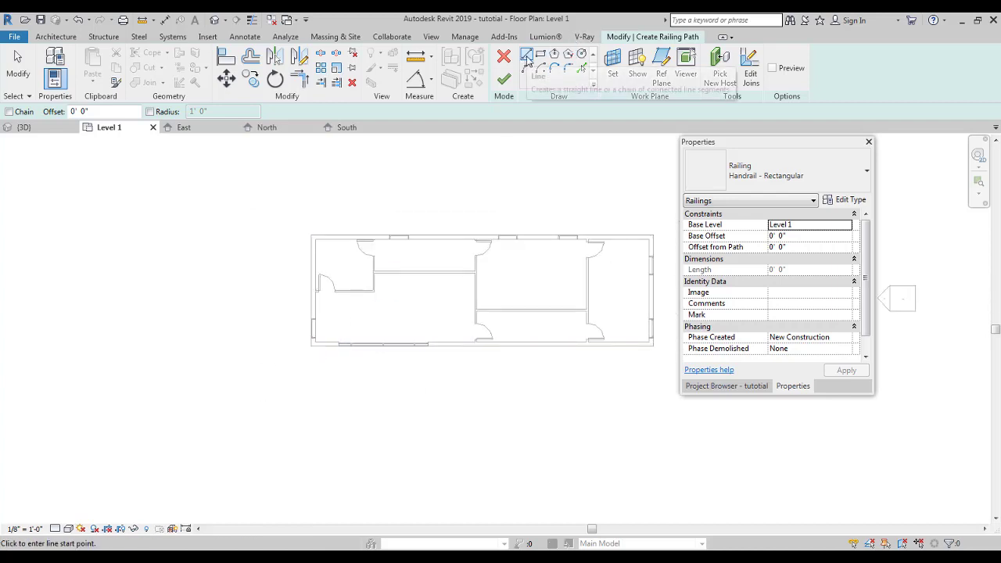
left_click(314, 345)
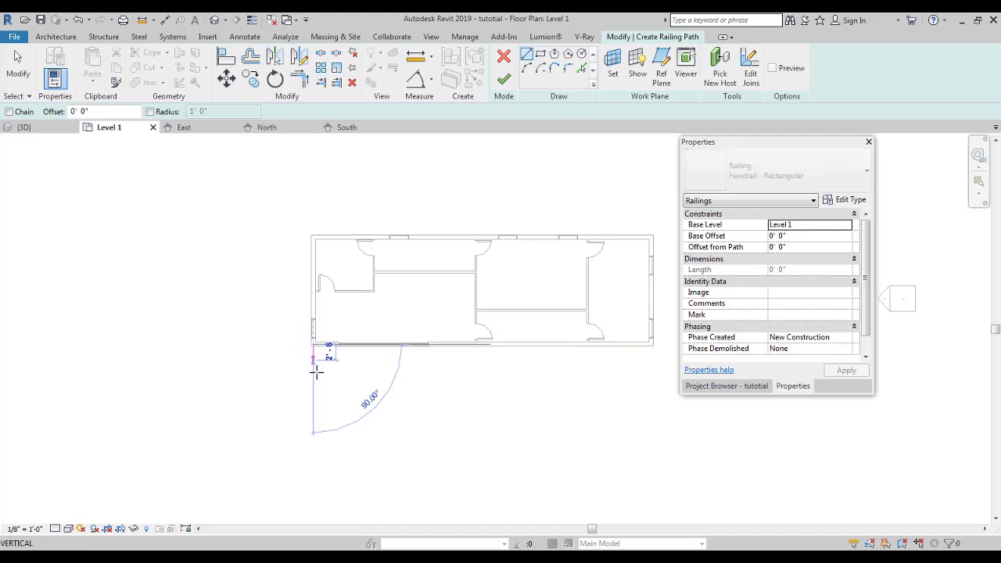
left_click(312, 414)
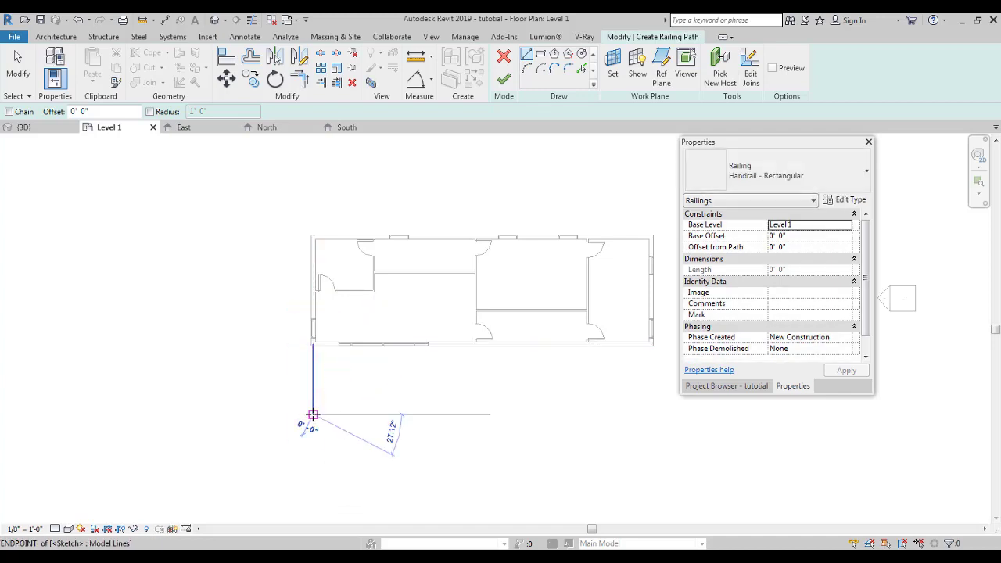
left_click(488, 414)
left_click(488, 347)
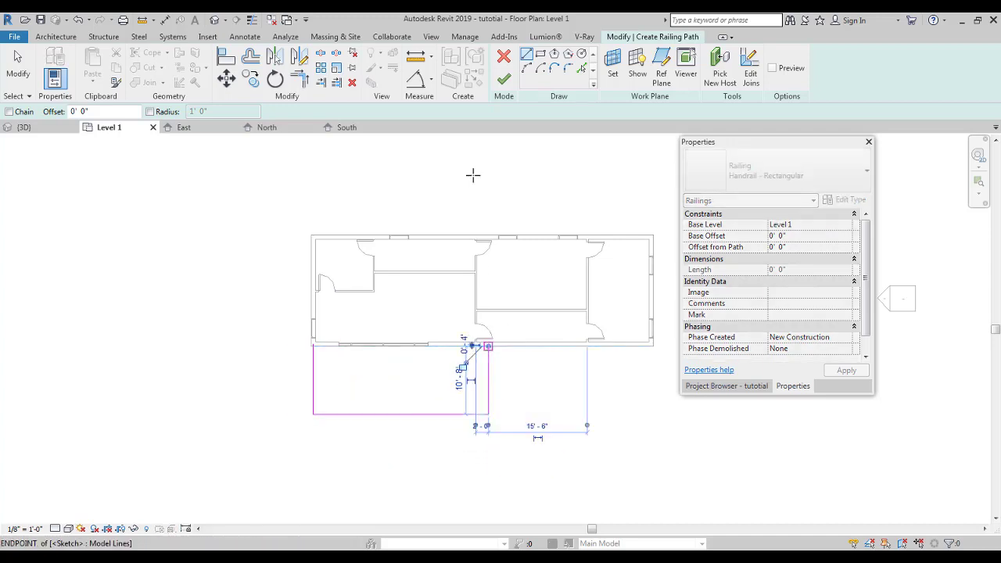
left_click(505, 82)
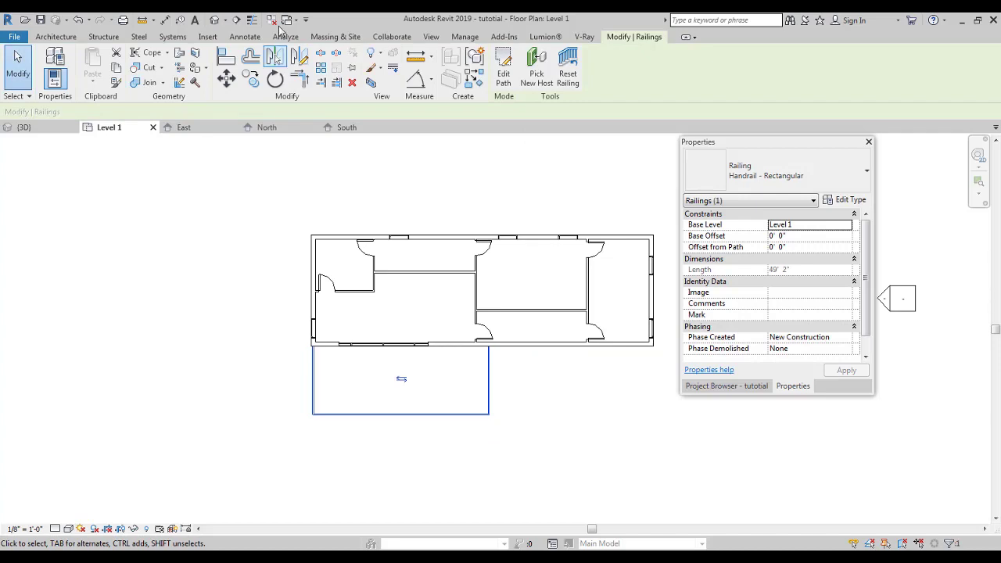
Open the 3D view and examine the railing in front of the curtain wall from several angles
left_click(222, 22)
middle_click_drag(384, 286, 582, 291, "shift")
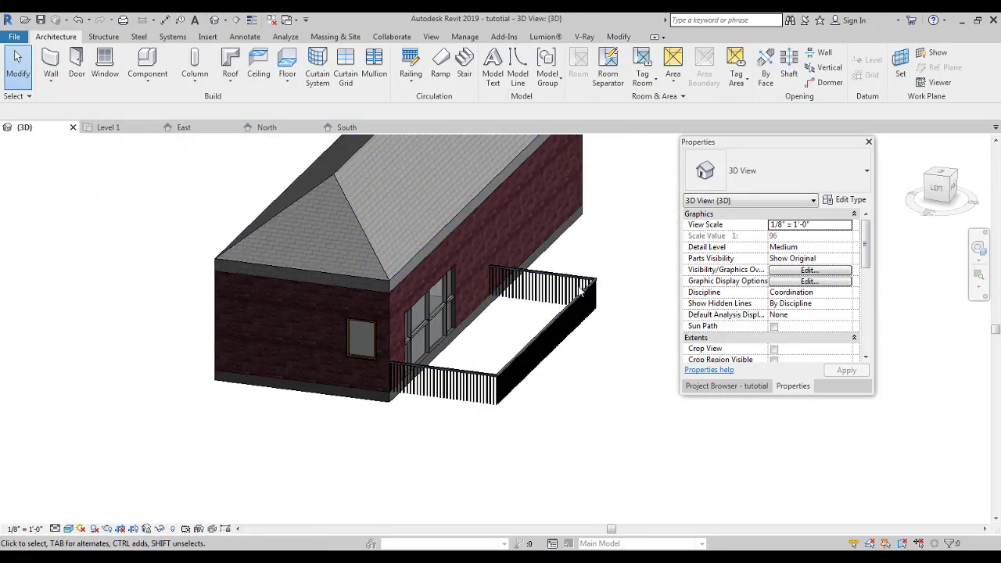
middle_click_drag(637, 257, 475, 360, "shift")
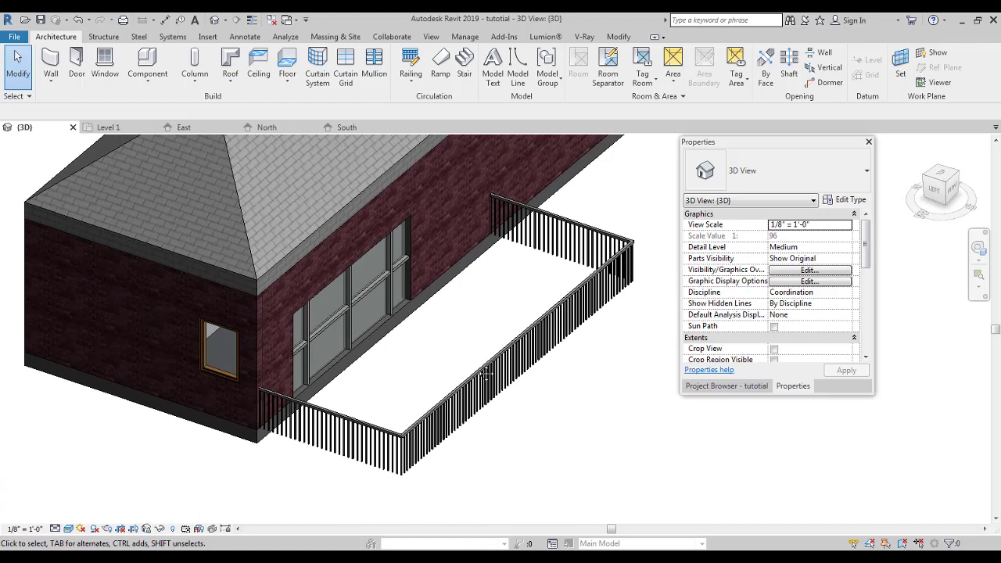
middle_click_drag(486, 372, 486, 278, "ctrl")
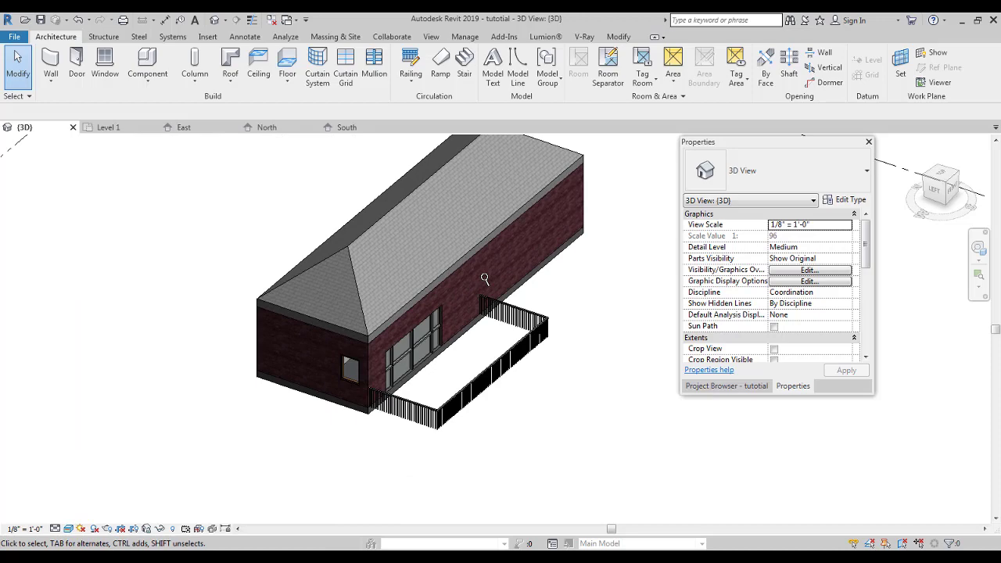
Open the Level 1 floor plan and delete the railing around the terrace outside the building's lower wall
middle_click_drag(471, 314, 515, 391, "ctrl")
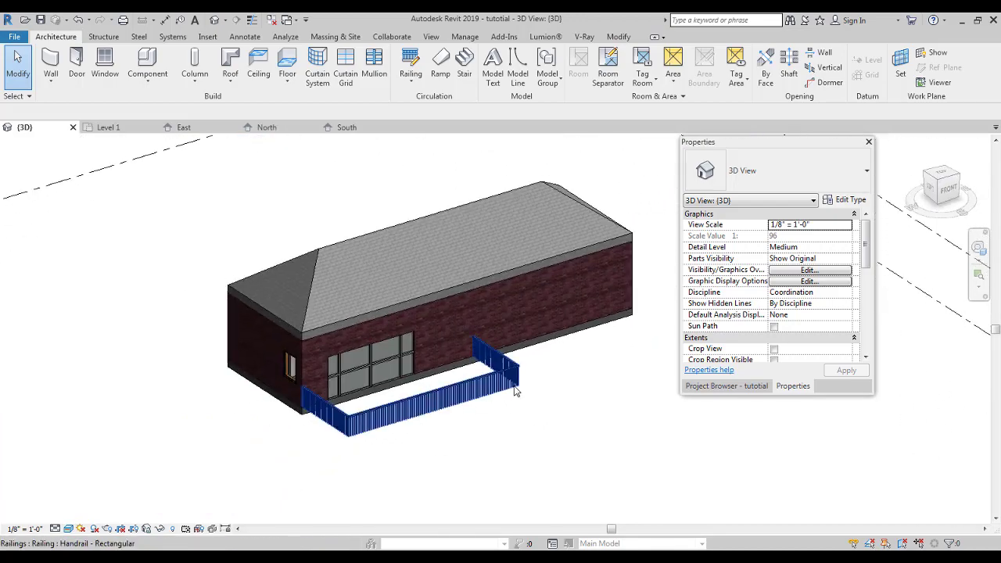
left_click(750, 386)
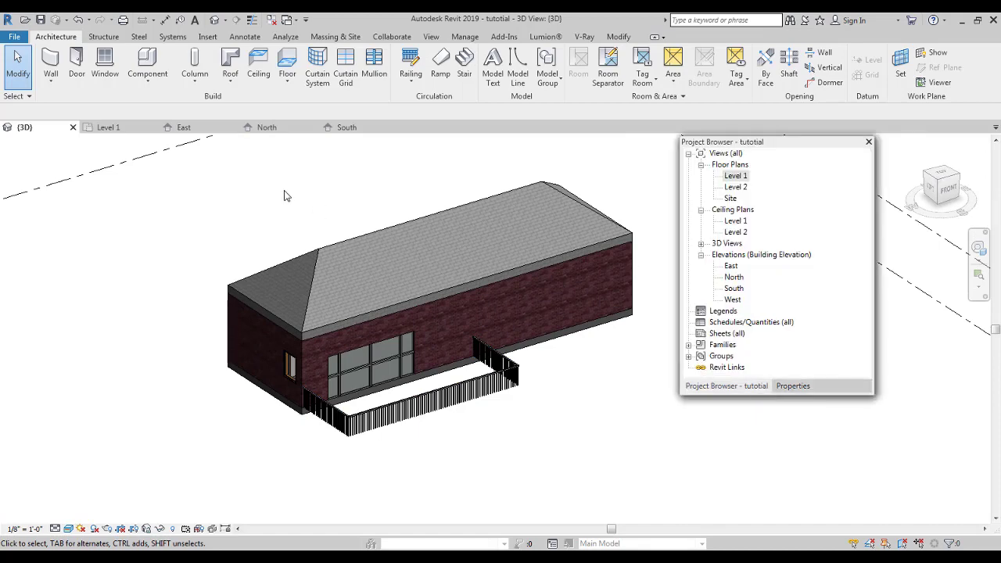
middle_click_drag(285, 196, 298, 218)
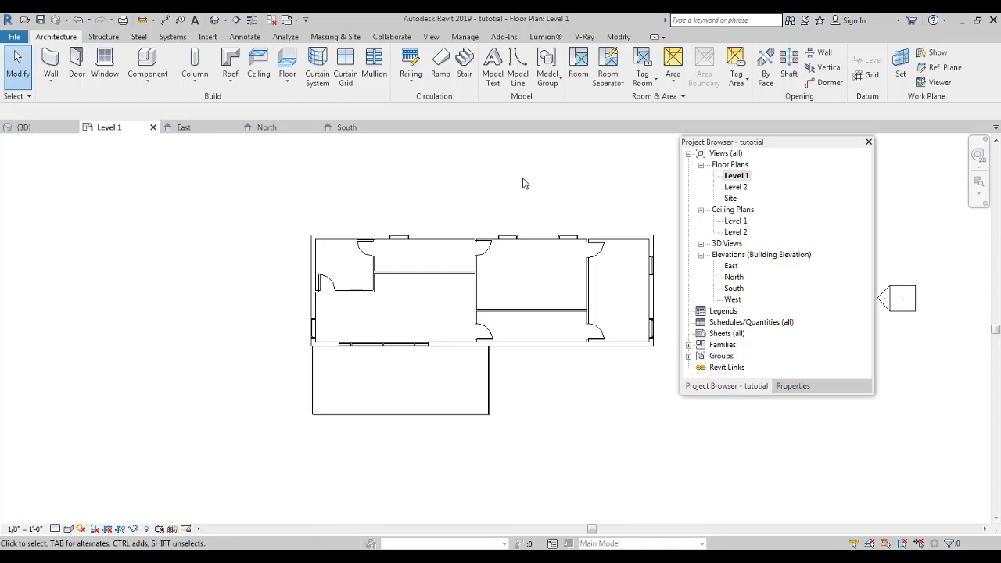
middle_click_drag(524, 183, 544, 430)
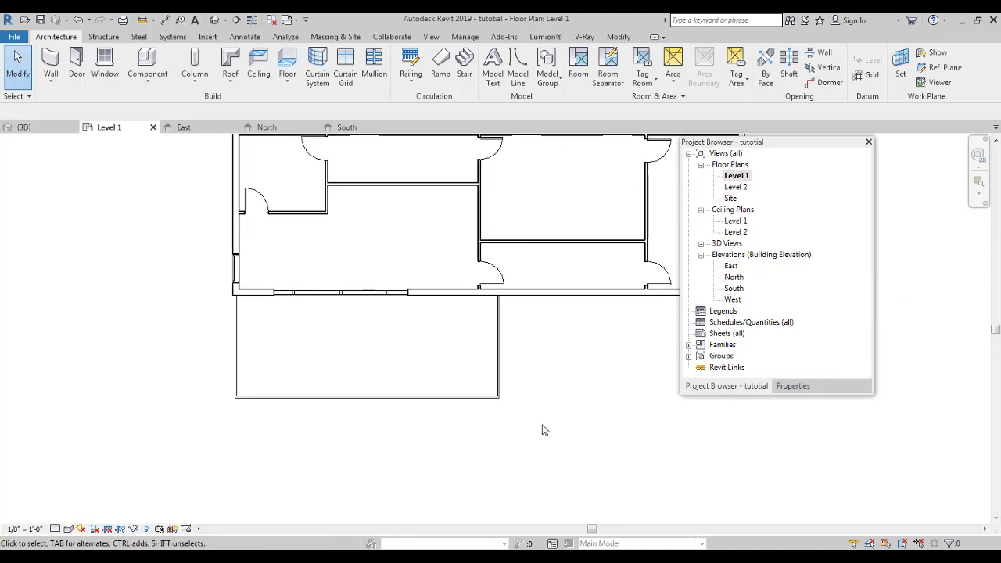
left_click(224, 369)
key("Delete")
Place a tagged room in each of the six enclosed spaces of the Level 1 plan, starting with the large upper-middle one
middle_click_drag(278, 325, 249, 376)
middle_click_drag(249, 376, 134, 292, "ctrl")
middle_click_drag(134, 293, 47, 320, "ctrl")
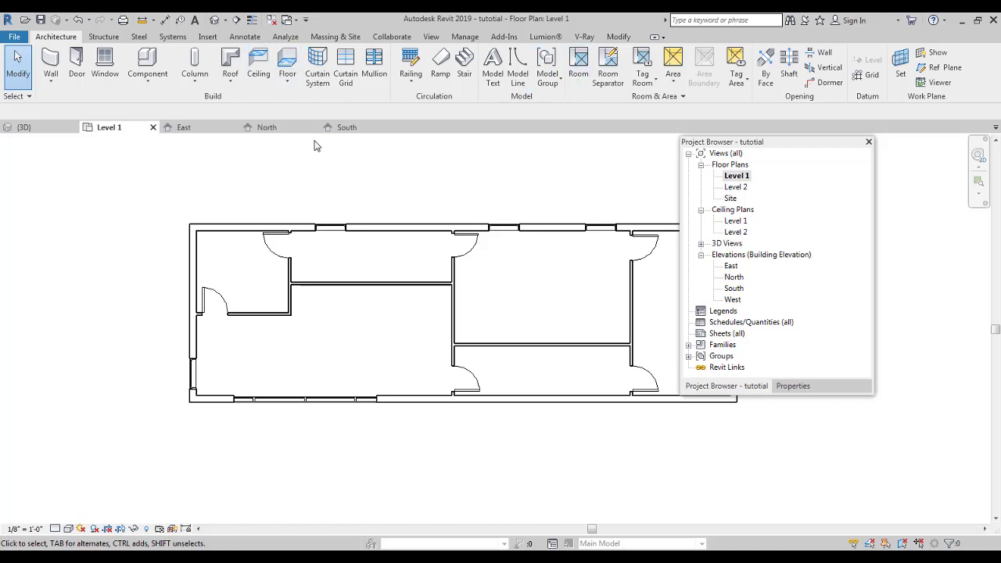
left_click(581, 69)
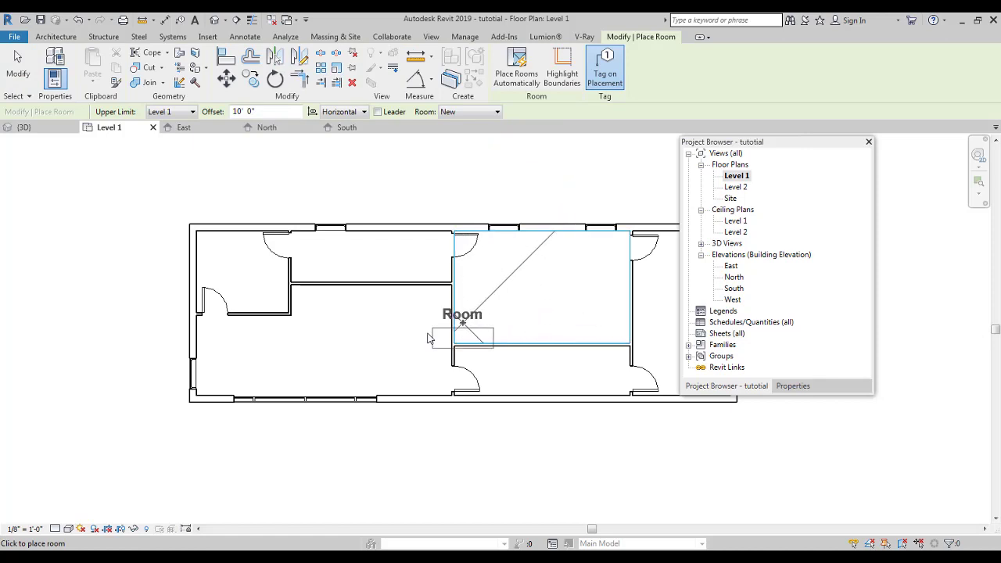
middle_click_drag(411, 337, 335, 331)
left_click(245, 37)
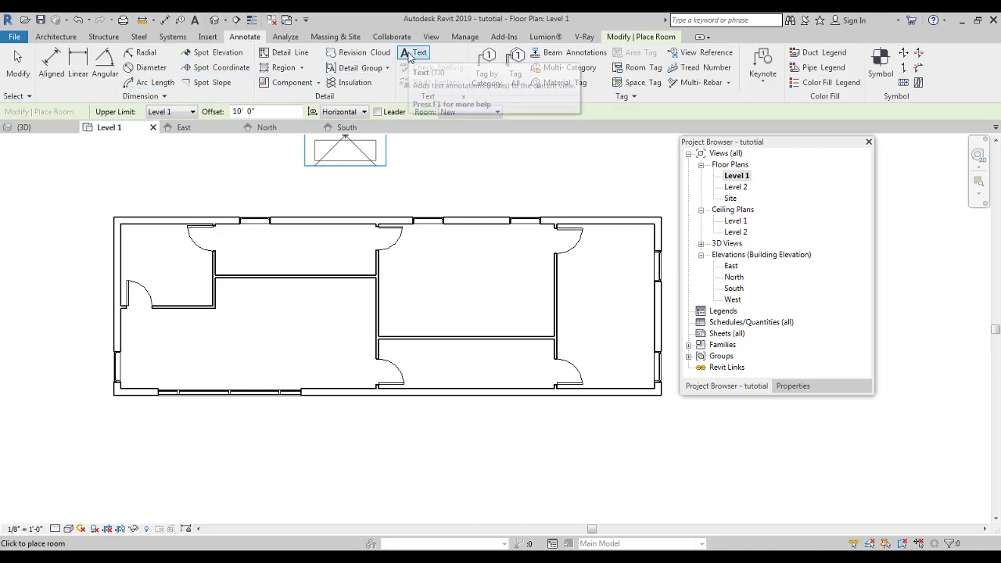
left_click(56, 36)
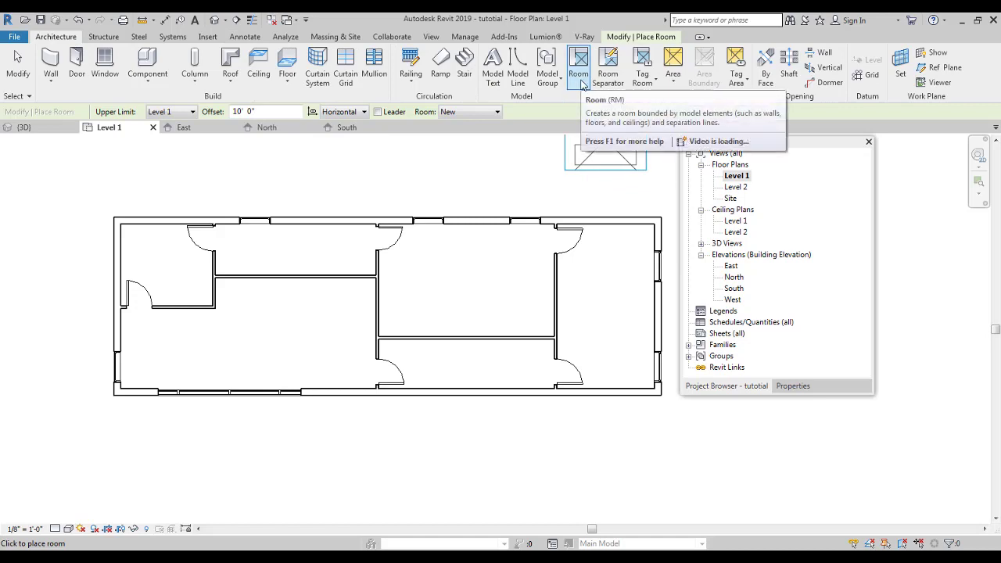
left_click(466, 279)
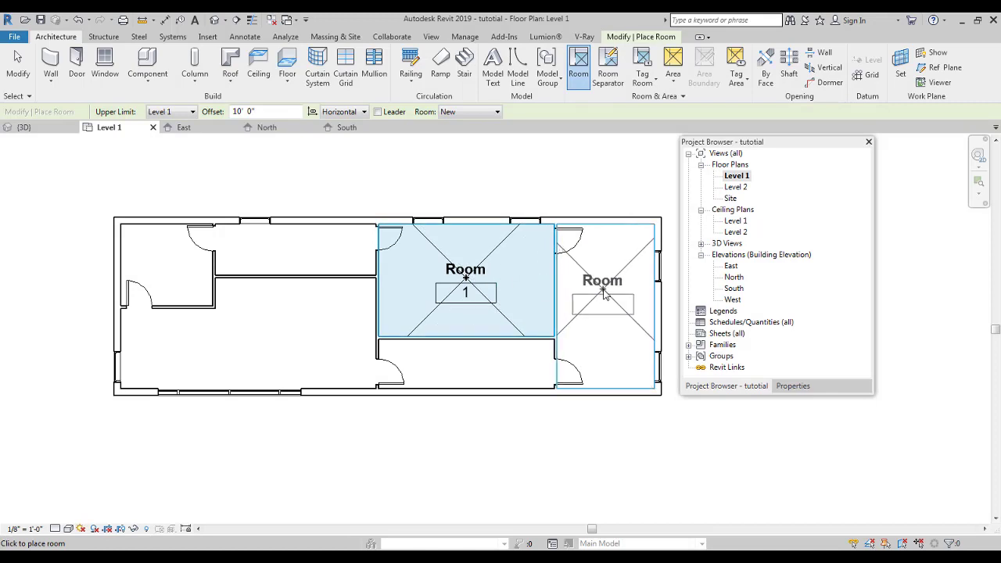
left_click(603, 291)
left_click(485, 358)
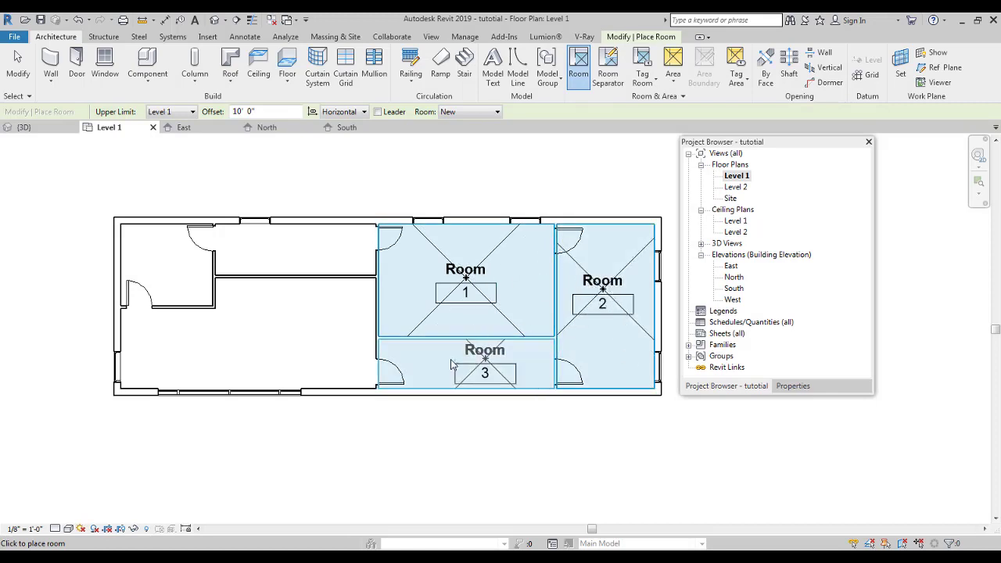
left_click(296, 336)
left_click(305, 252)
left_click(166, 262)
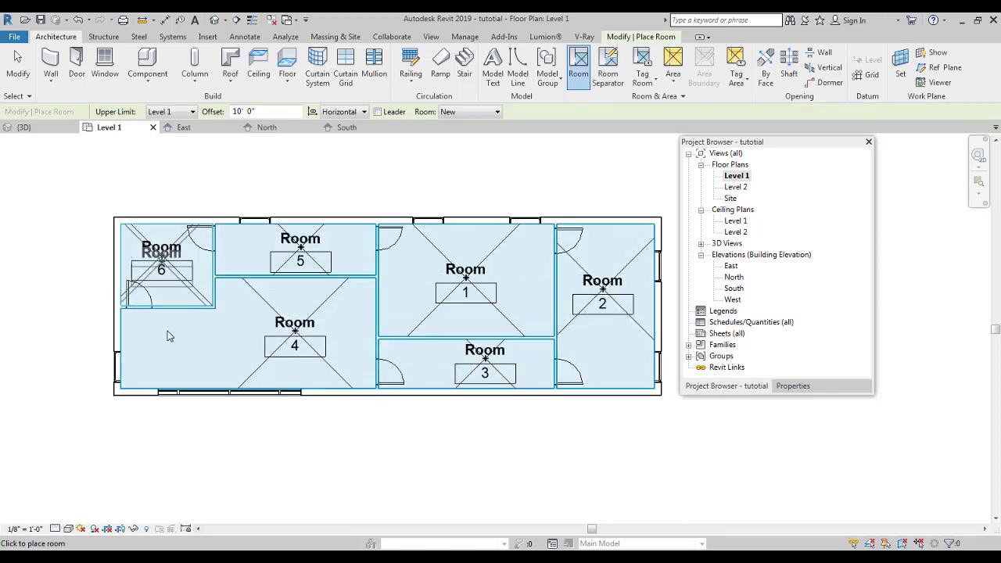
key("Escape")
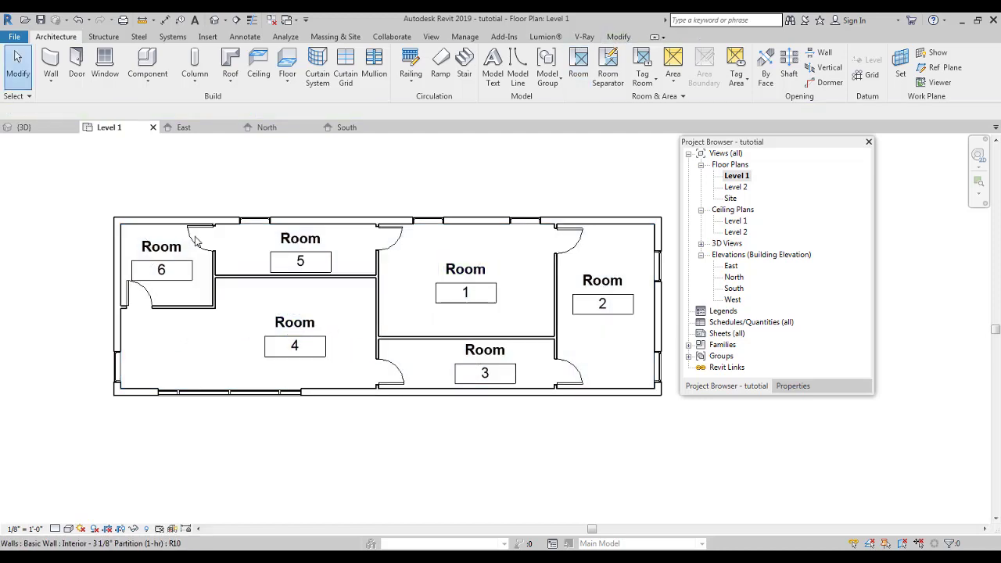
Name room 1 "Bedroom"
left_click(508, 325)
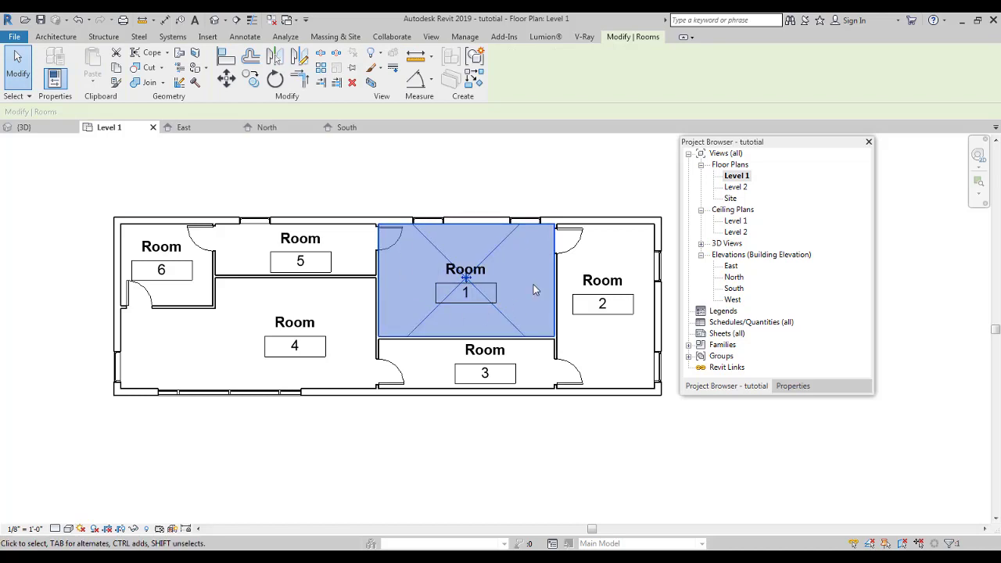
left_click(535, 290)
left_click(506, 320)
left_click(794, 387)
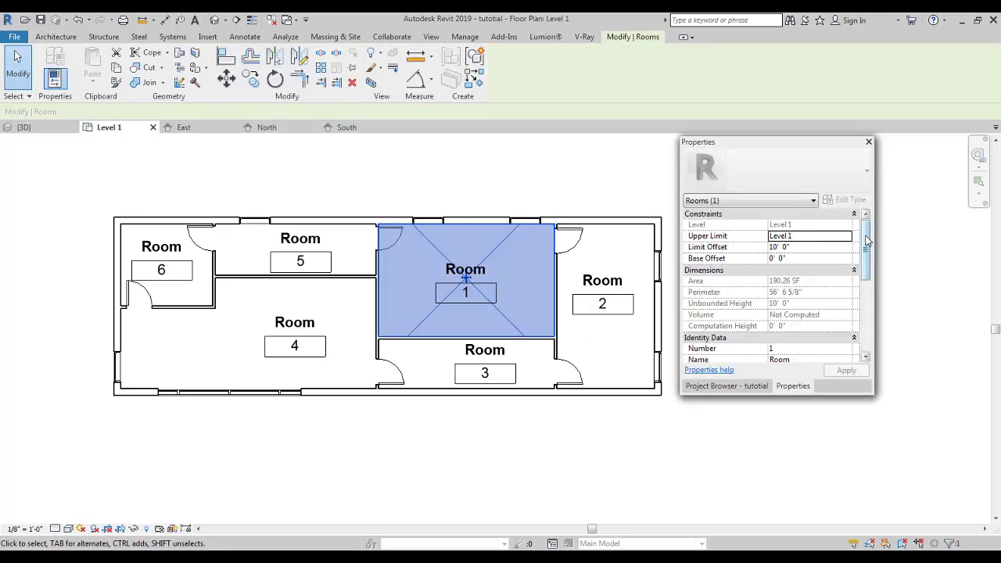
left_click_drag(867, 243, 866, 268)
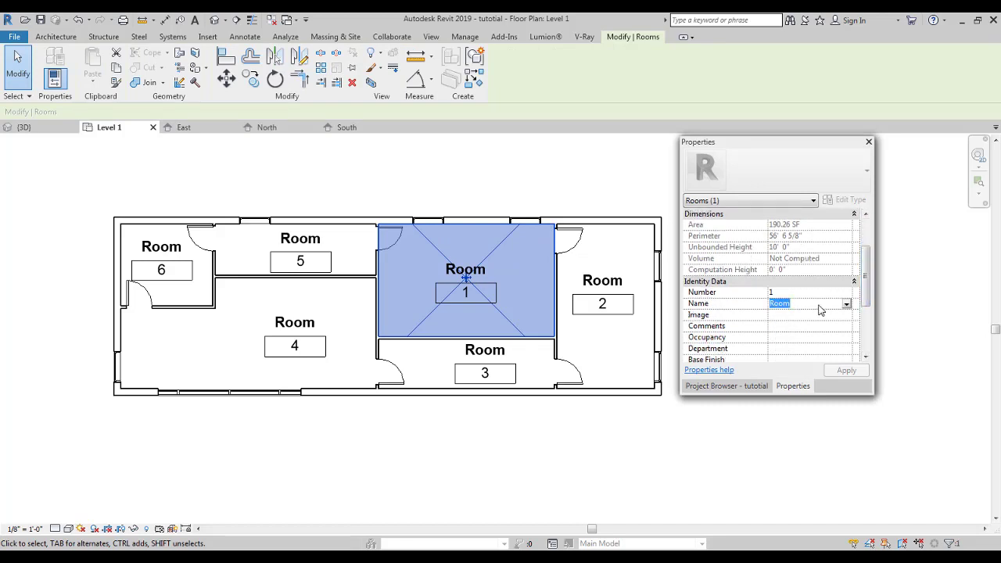
type("Bedr")
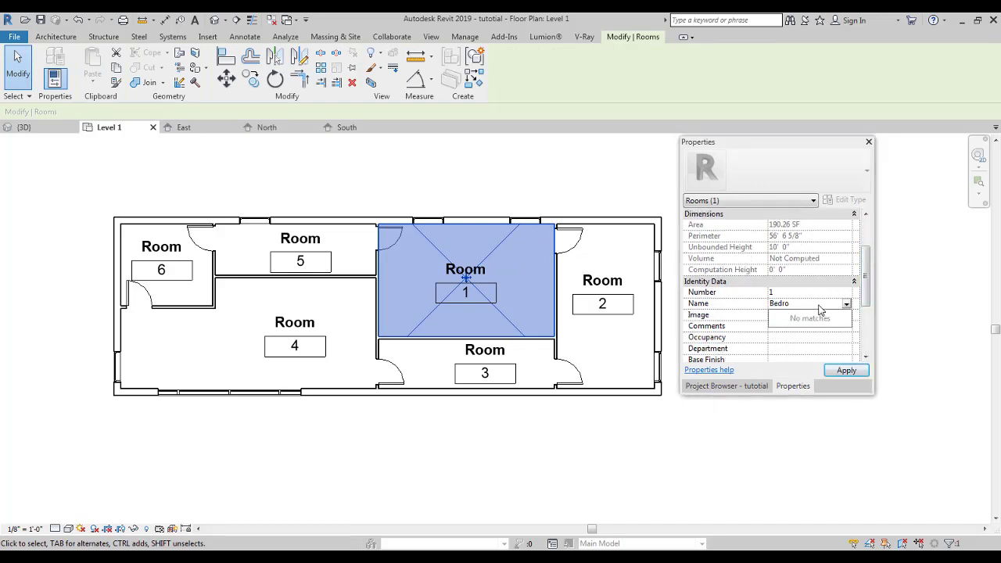
key("Return")
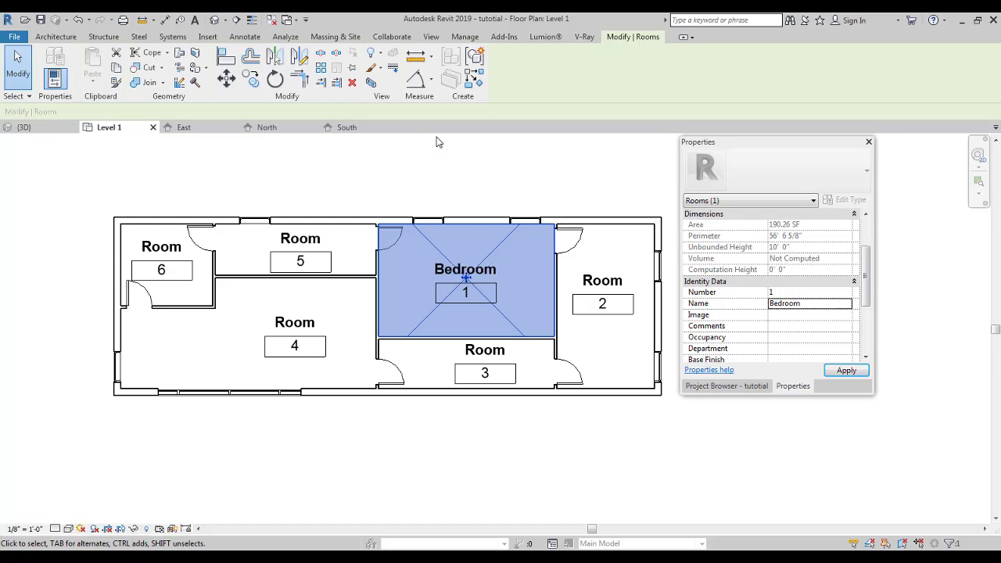
key("Escape")
Name room 4, the L-shaped space, "Living area"
middle_click_drag(280, 227, 447, 230)
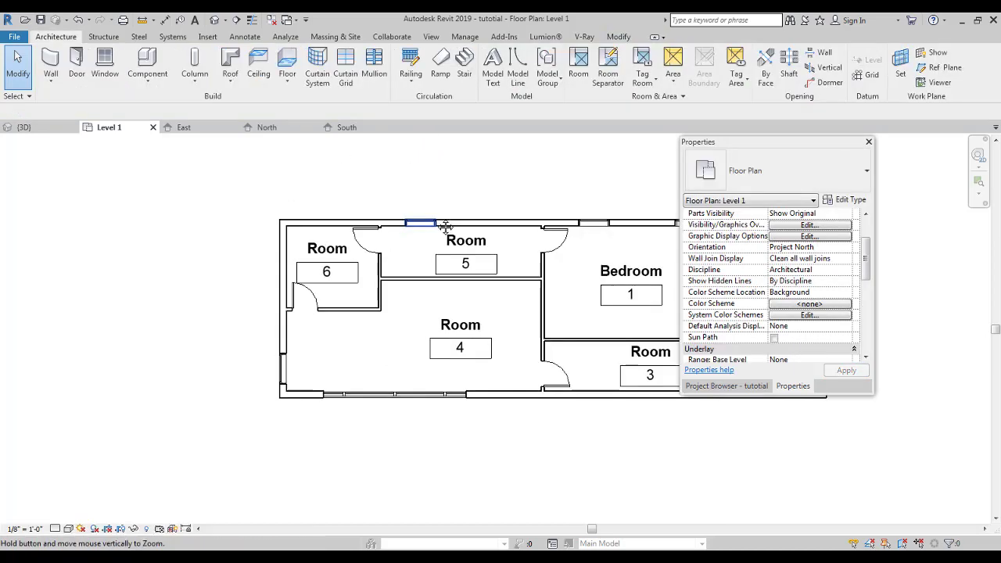
left_click(503, 383)
left_click(816, 303)
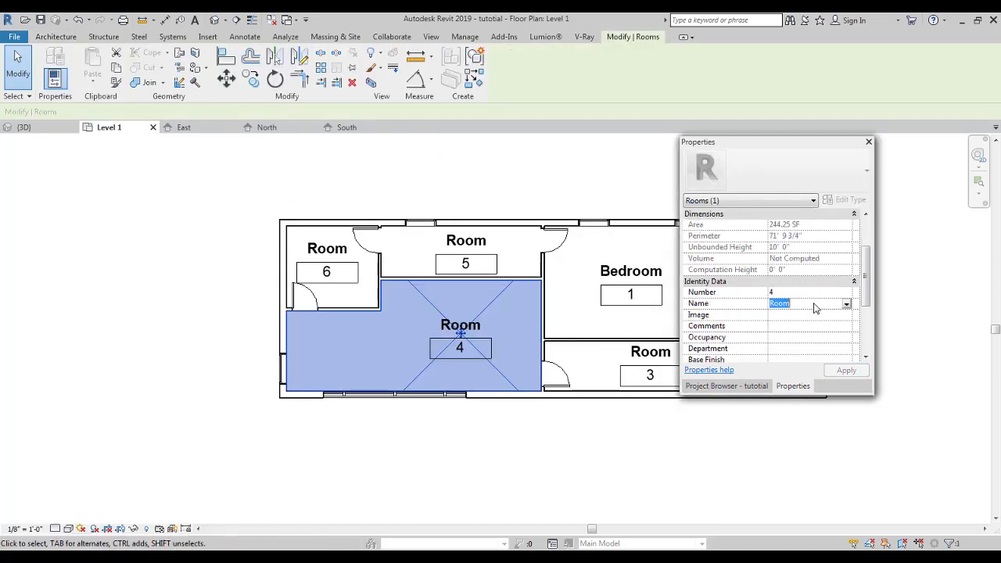
type("Living")
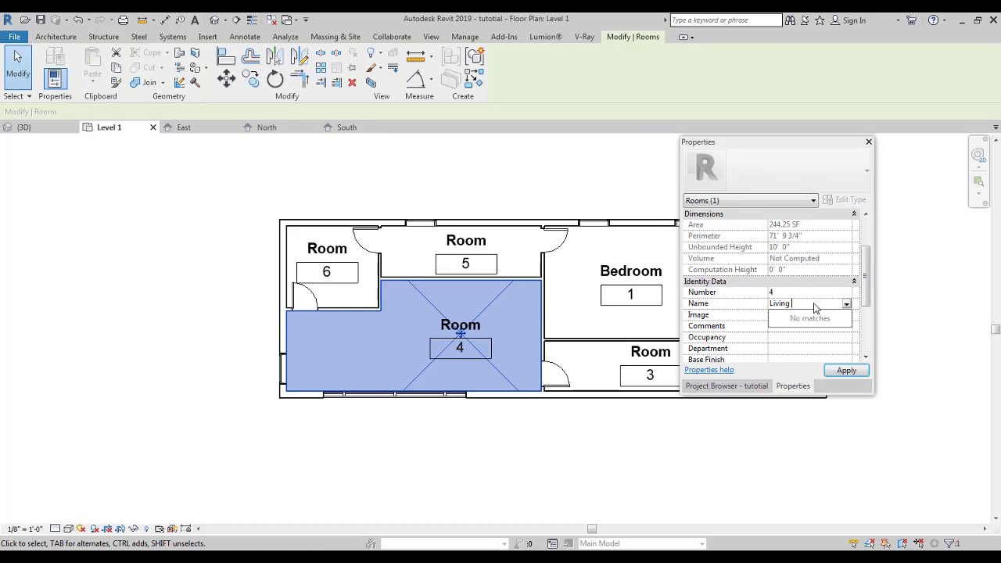
type(" area")
key("Return")
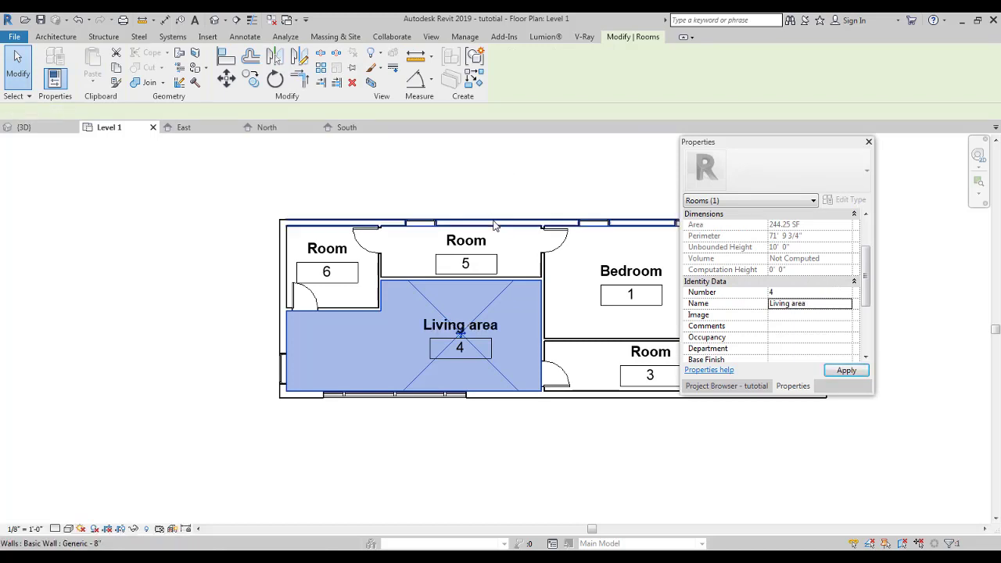
left_click(197, 253)
Move the tag of room 5 to the right within its room so it sits off the room's centre
scroll(452, 274, "down", 1)
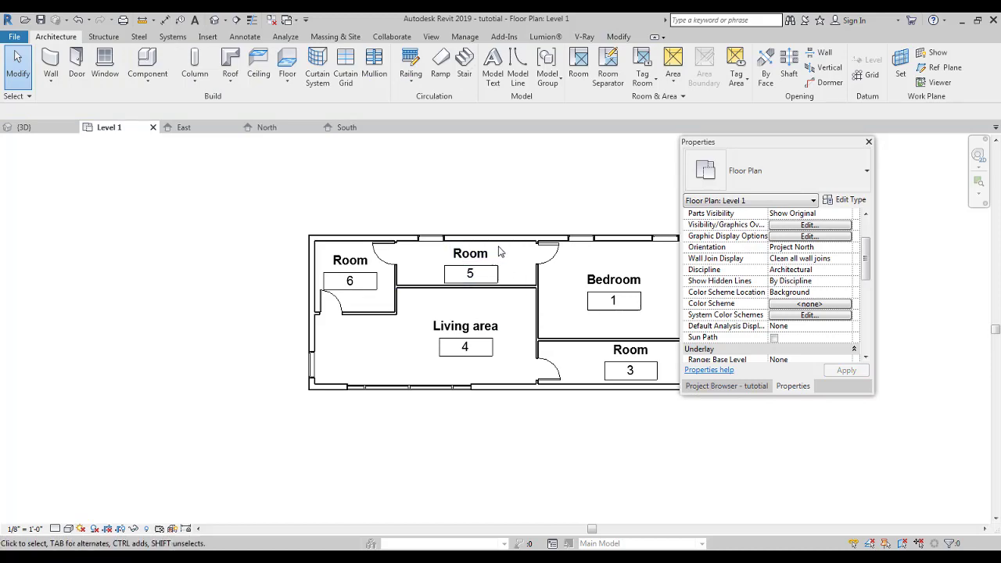
left_click_drag(356, 204, 574, 318)
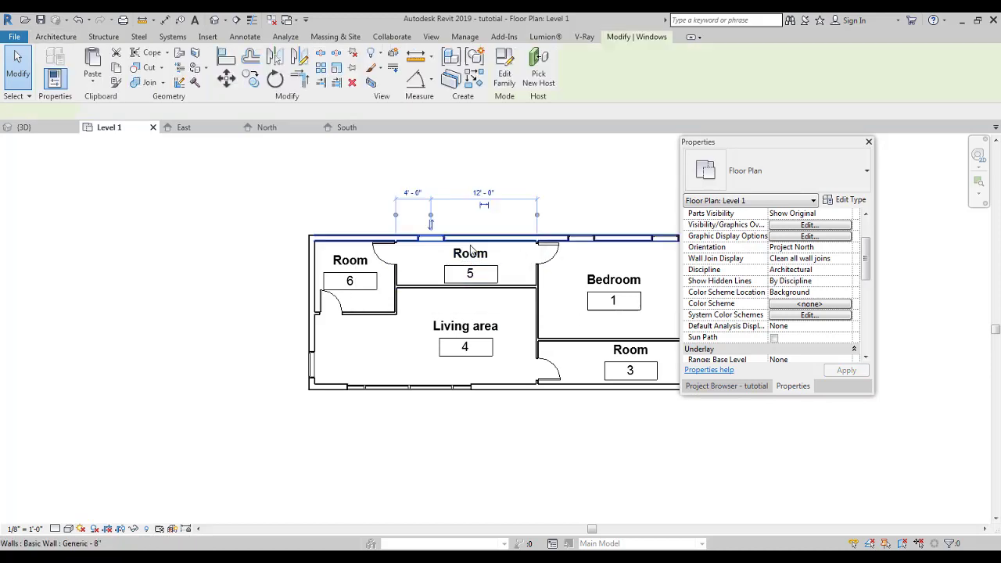
key("Escape")
left_click(480, 275)
left_click_drag(481, 274, 510, 280)
key("Escape")
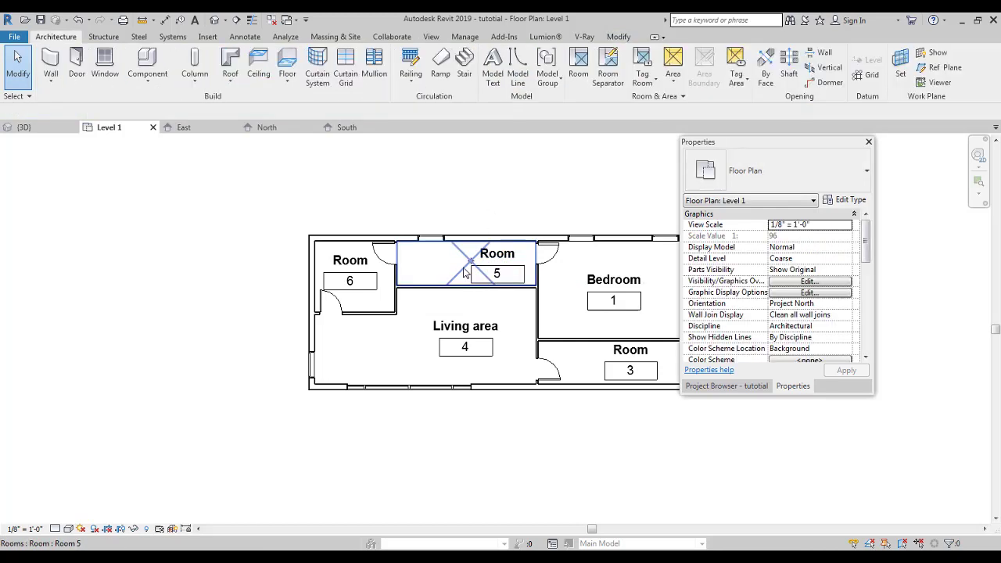
Name room 5 "Bath"
left_click(465, 273)
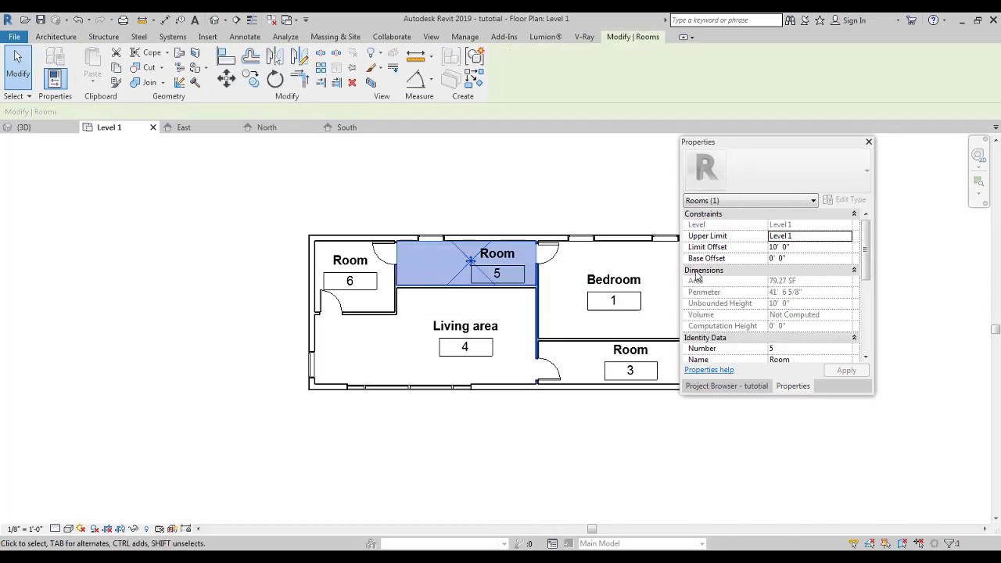
left_click(810, 360)
type("Bath")
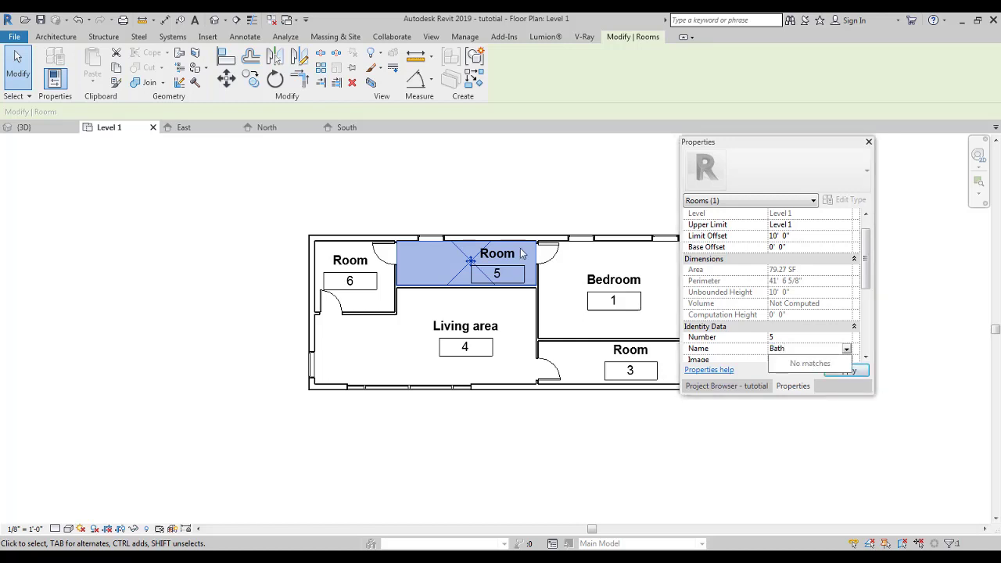
key("Return")
left_click(461, 195)
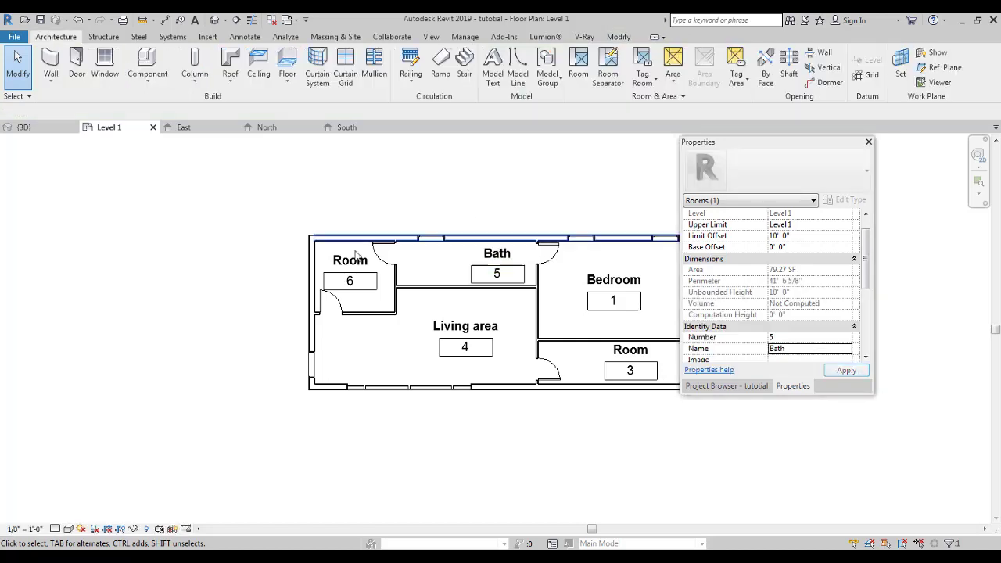
Name room 6, in the upper-left corner of the plan, "Mech"
left_click(386, 307)
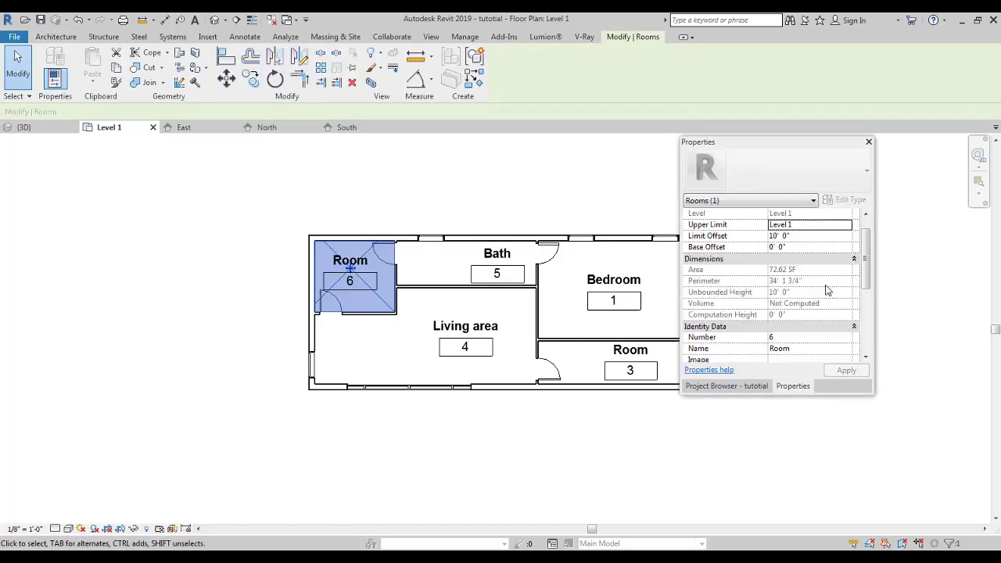
left_click(814, 352)
double_click(814, 353)
type("Mech")
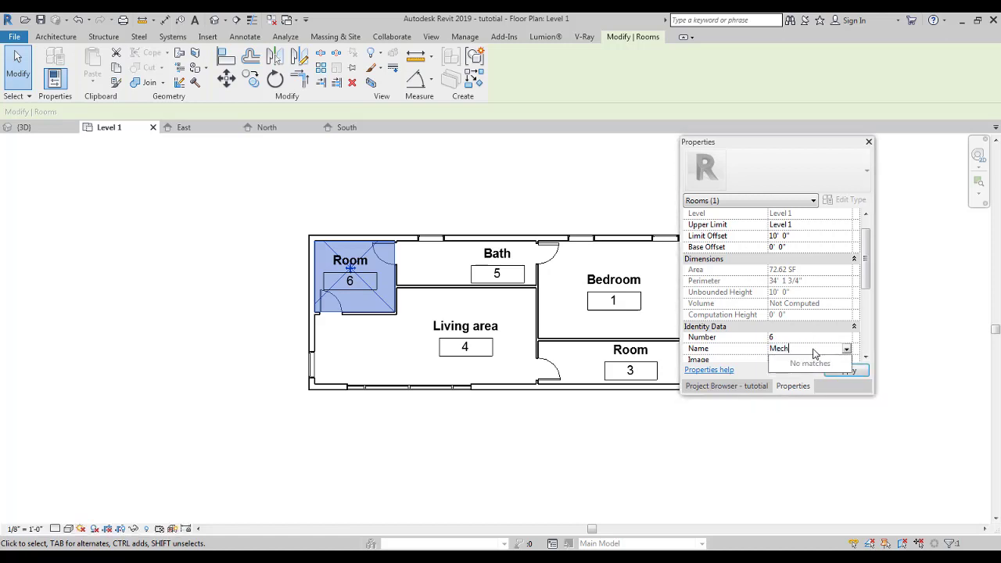
key("Return")
scroll(332, 233, "up", 1)
middle_click_drag(332, 232, 146, 226)
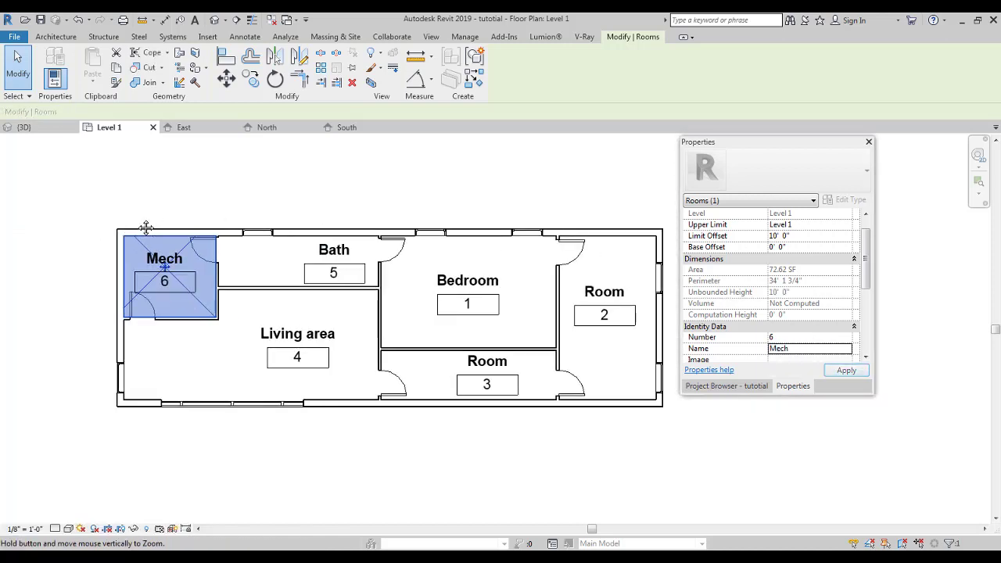
left_click(387, 456)
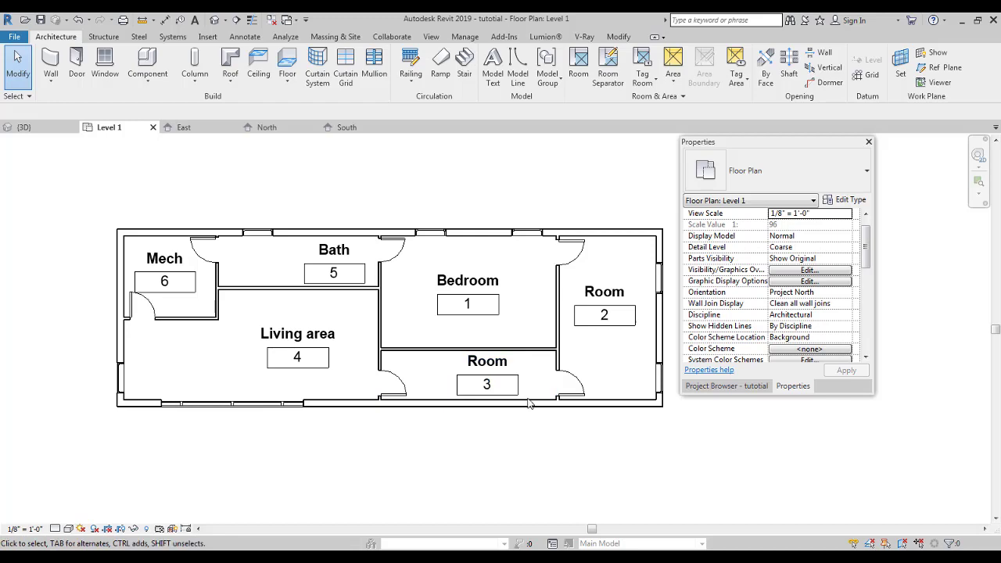
Move the tag of room 3 to the left within its room, toward the door beside the living area
left_click(507, 383)
left_click_drag(454, 395, 413, 395)
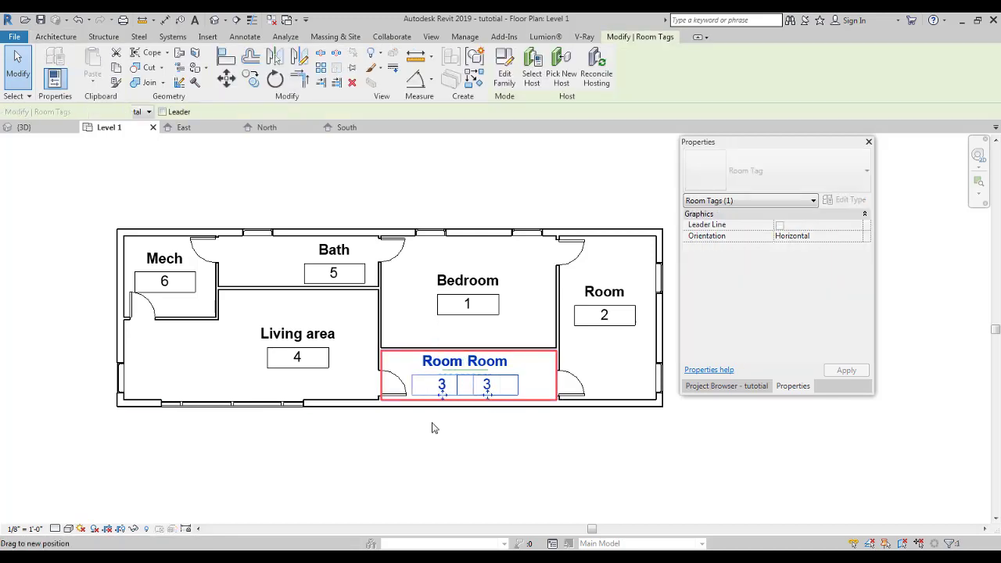
left_click(434, 427)
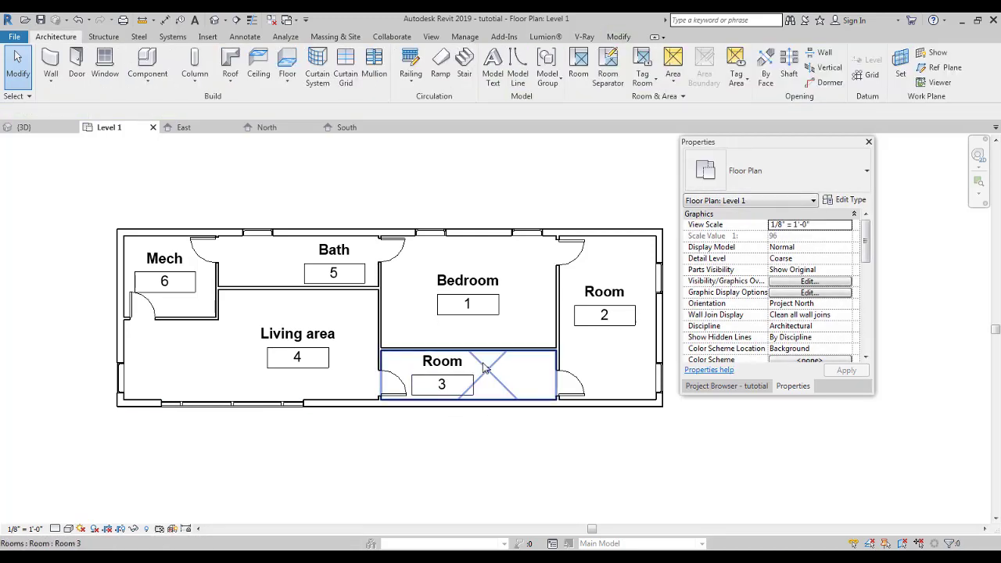
Name room 3, below the Bedroom, "Miscellaneous"
left_click(485, 367)
left_click(807, 360)
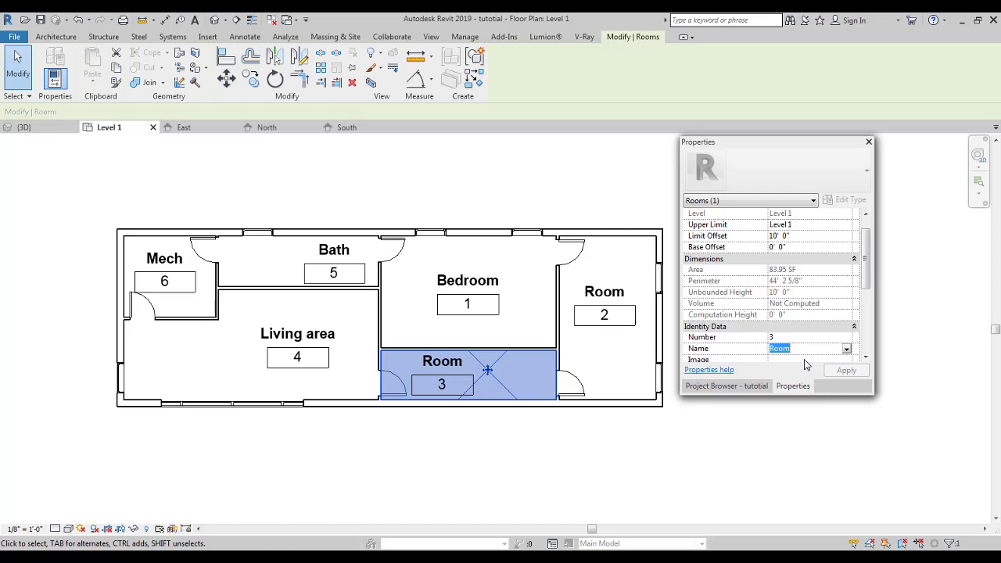
type("Miscellaneous")
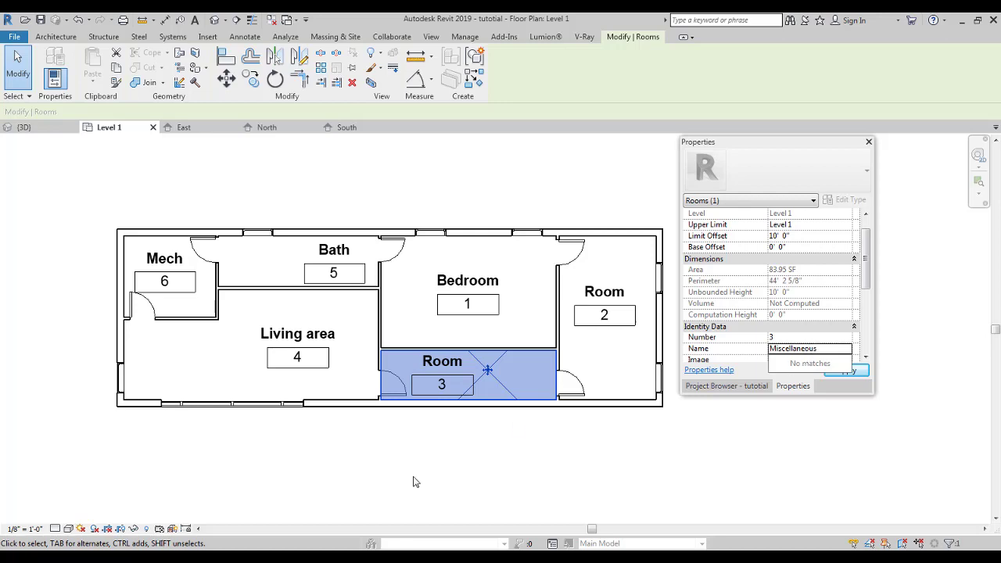
key("Return")
left_click(412, 480)
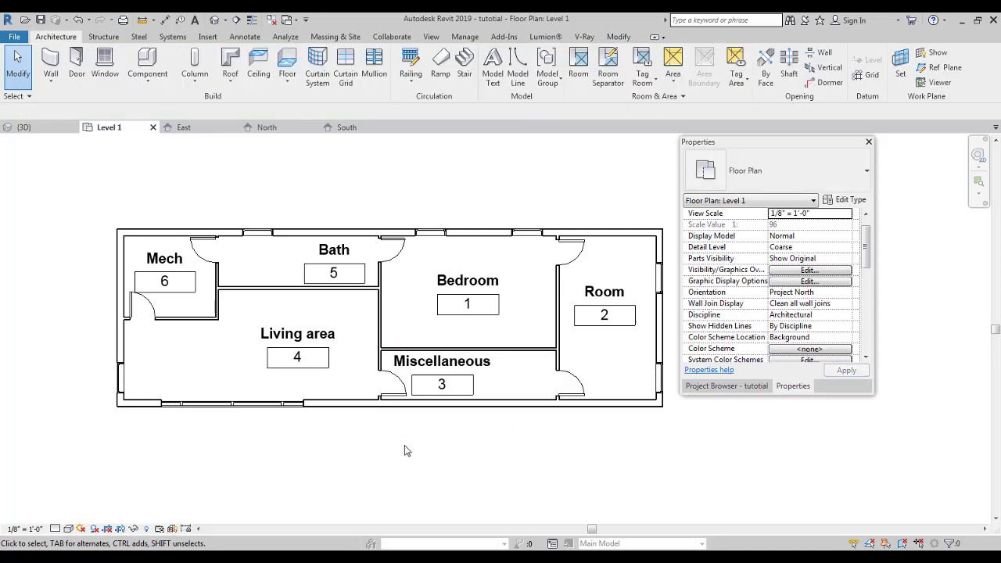
scroll(407, 380, "down", 2)
scroll(408, 379, "up", 3)
scroll(443, 392, "down", 3)
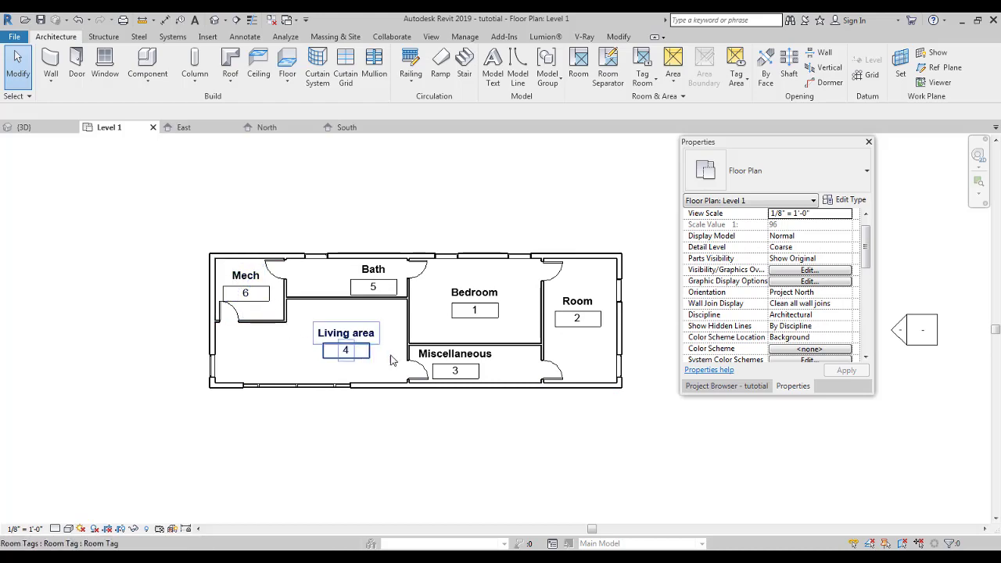
middle_click_drag(651, 228, 599, 286)
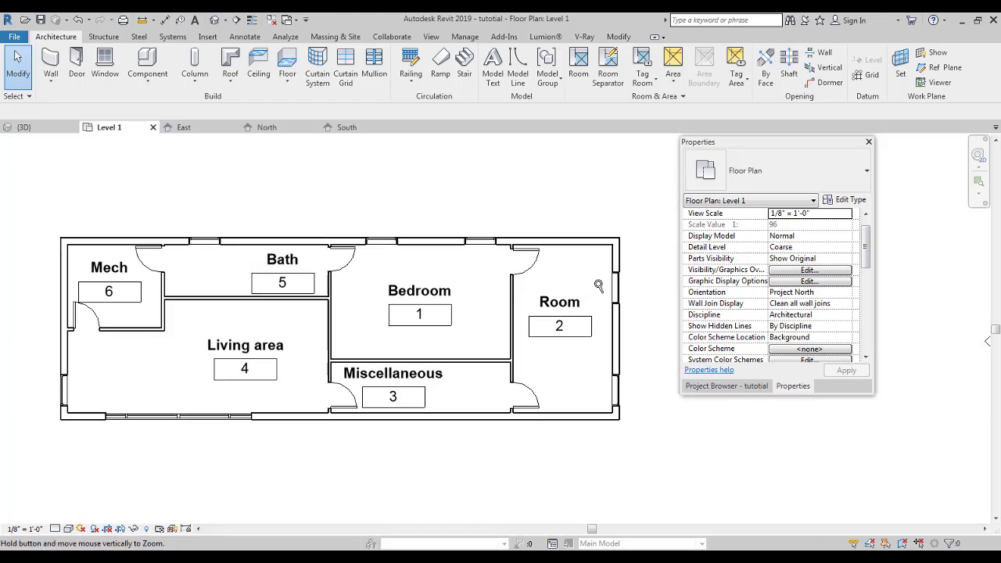
middle_click_drag(304, 300, 446, 277)
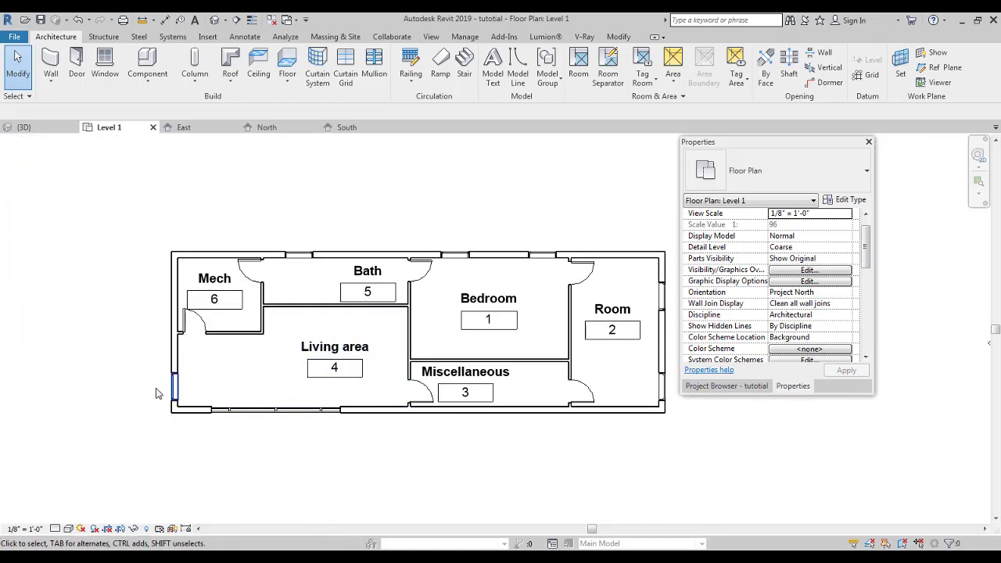
middle_click_drag(177, 390, 284, 336)
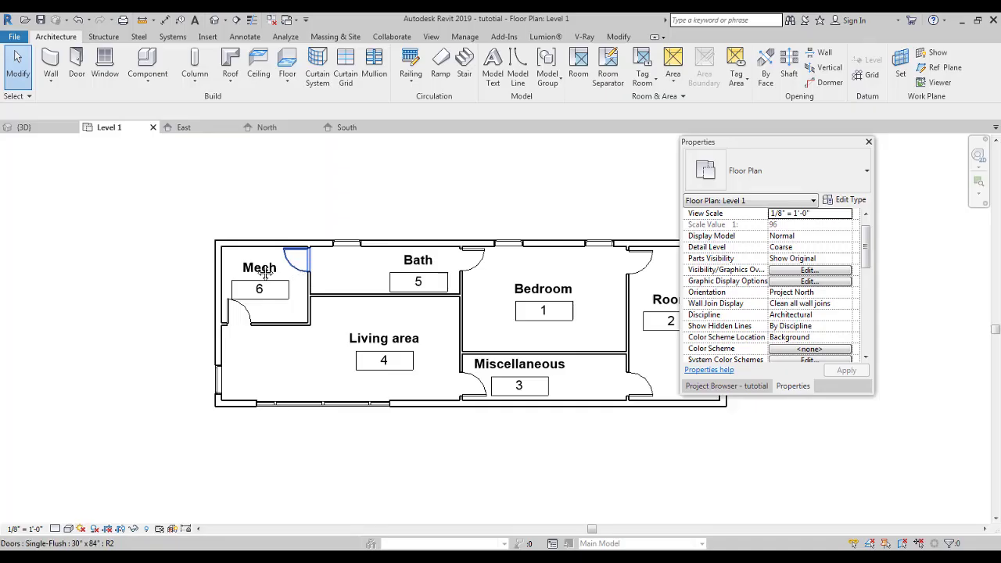
middle_click_drag(266, 272, 193, 245, "ctrl")
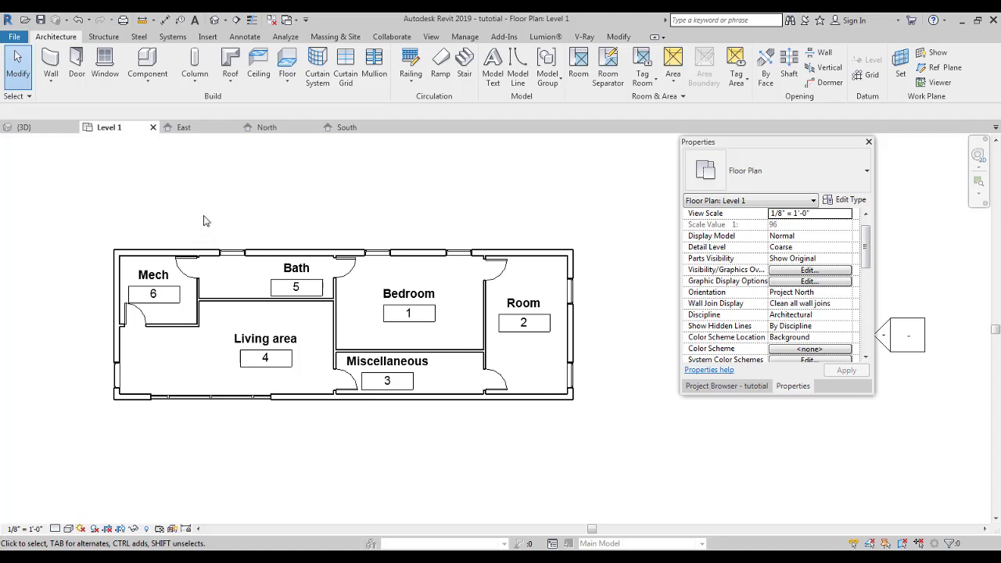
Add aligned dimensions with the Entire Walls pick option to the left and upper exterior walls, placing both outside the house
left_click(244, 37)
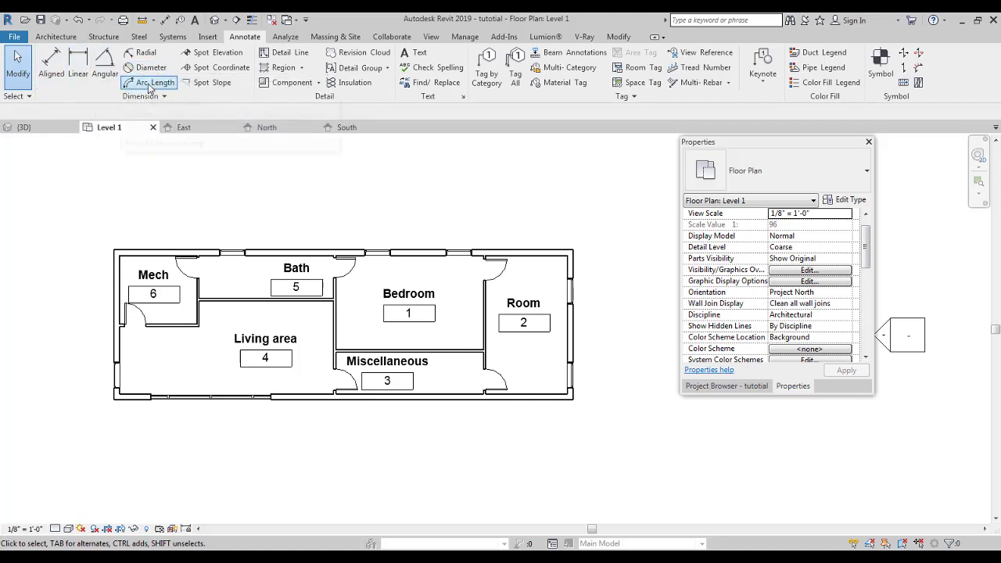
left_click(50, 73)
middle_click_drag(18, 179, 98, 166)
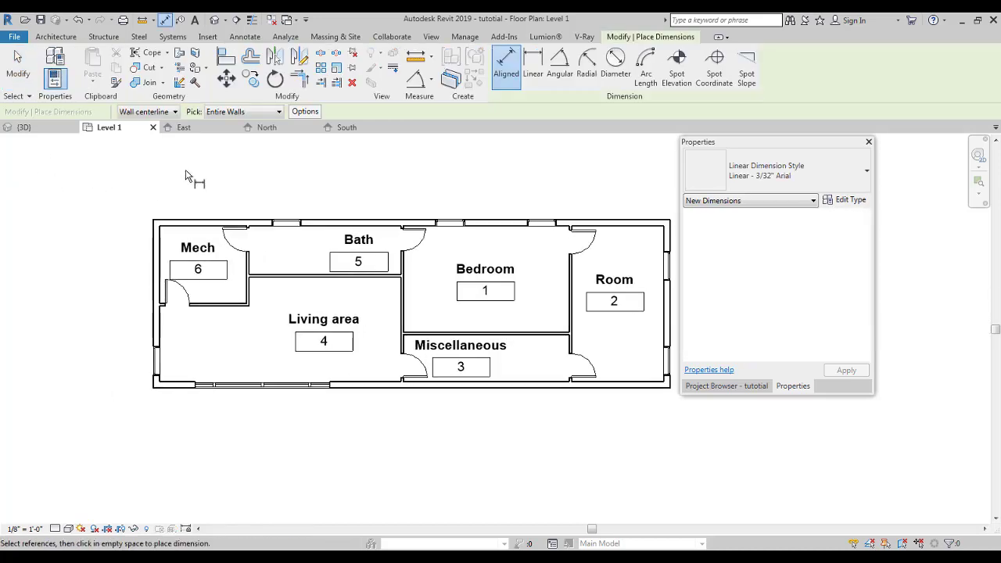
left_click(228, 112)
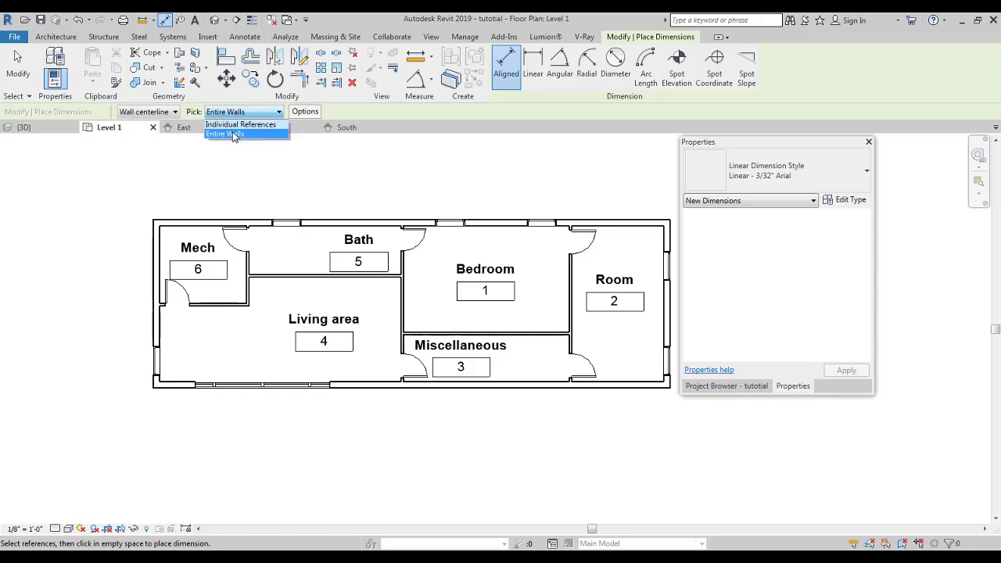
left_click(233, 136)
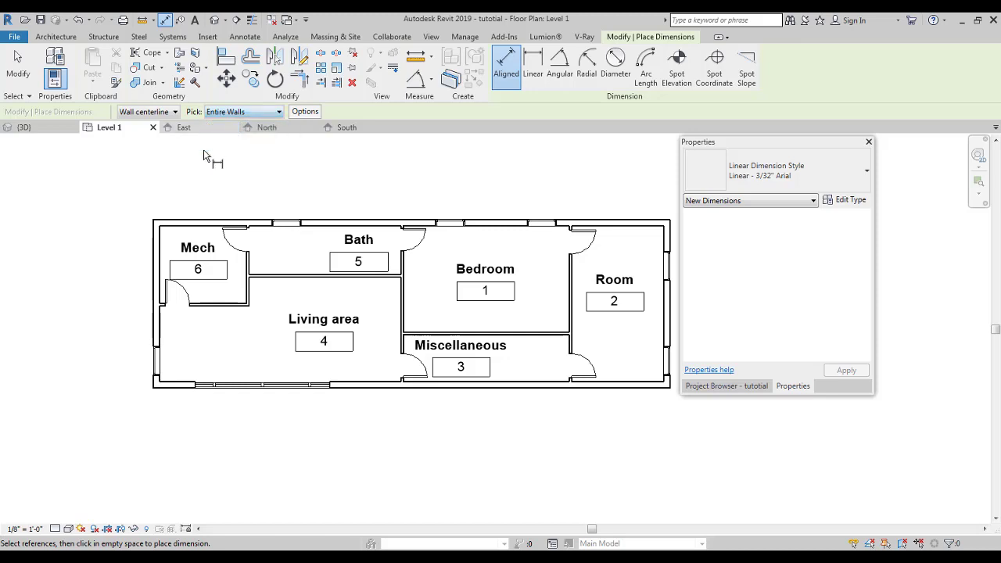
scroll(83, 211, "down", 1)
middle_click_drag(83, 211, 36, 221)
scroll(36, 221, "up", 1)
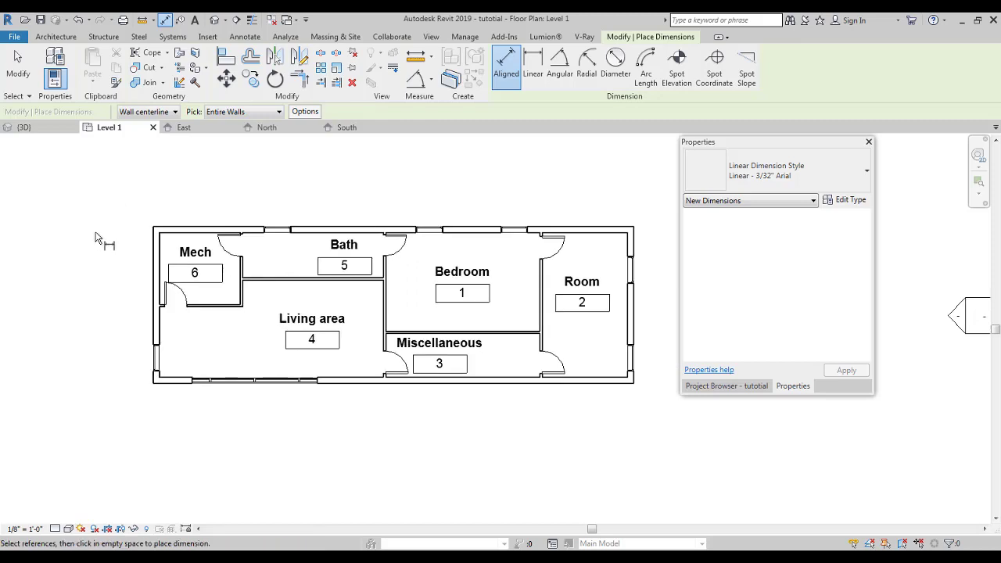
left_click(151, 266)
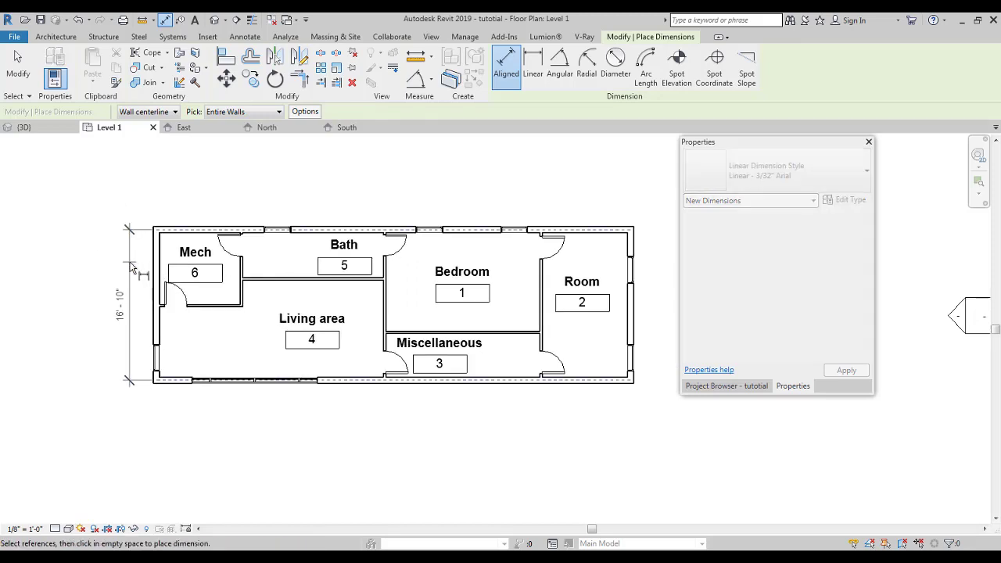
left_click(169, 230)
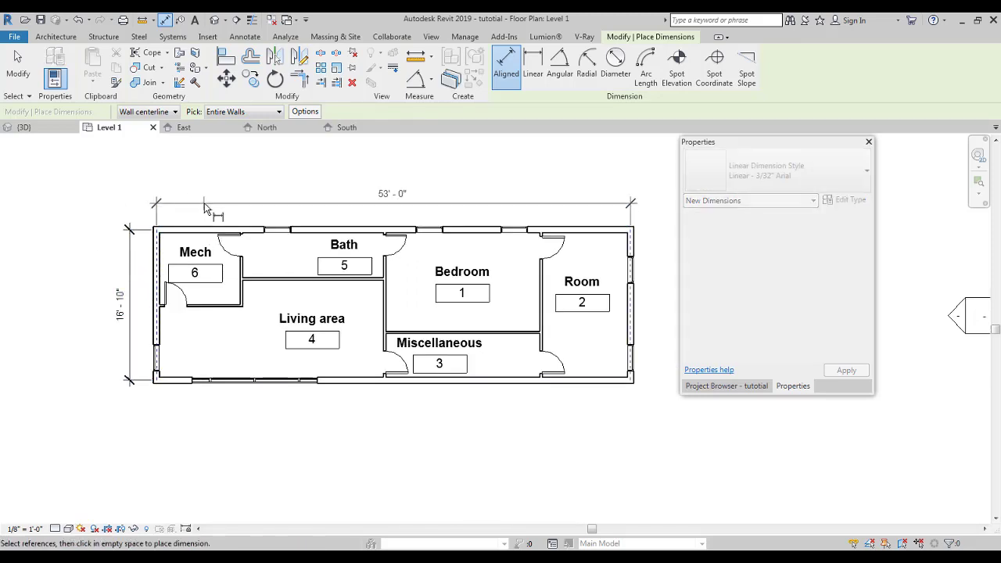
left_click(220, 202)
Dimension the full length of the wall between the Bedroom and room 2
middle_click_drag(453, 272, 395, 283, "ctrl")
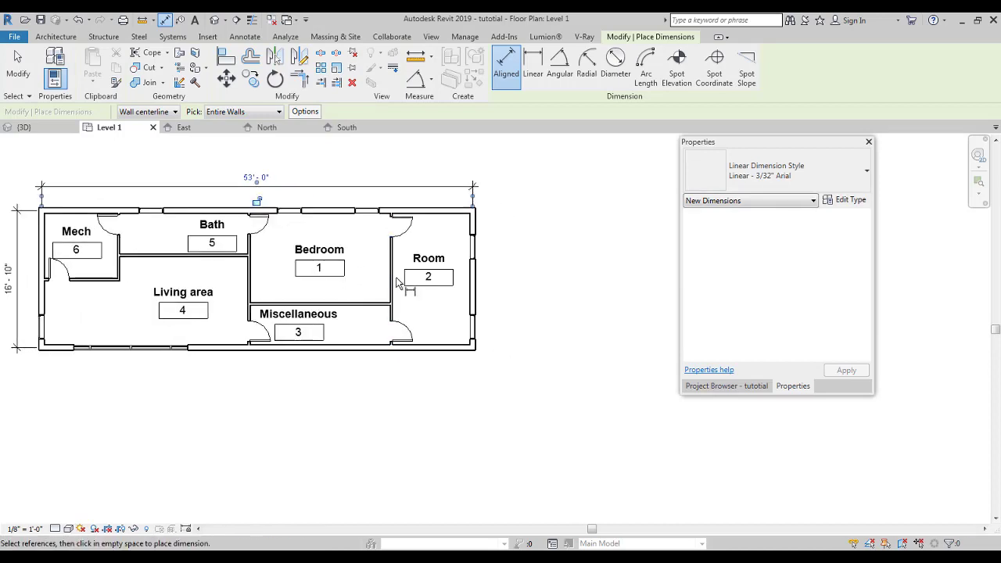
left_click(395, 283)
left_click(403, 280)
Dimension the length of the partition between the Bedroom and Miscellaneous, placing it just above that wall
left_click(270, 302)
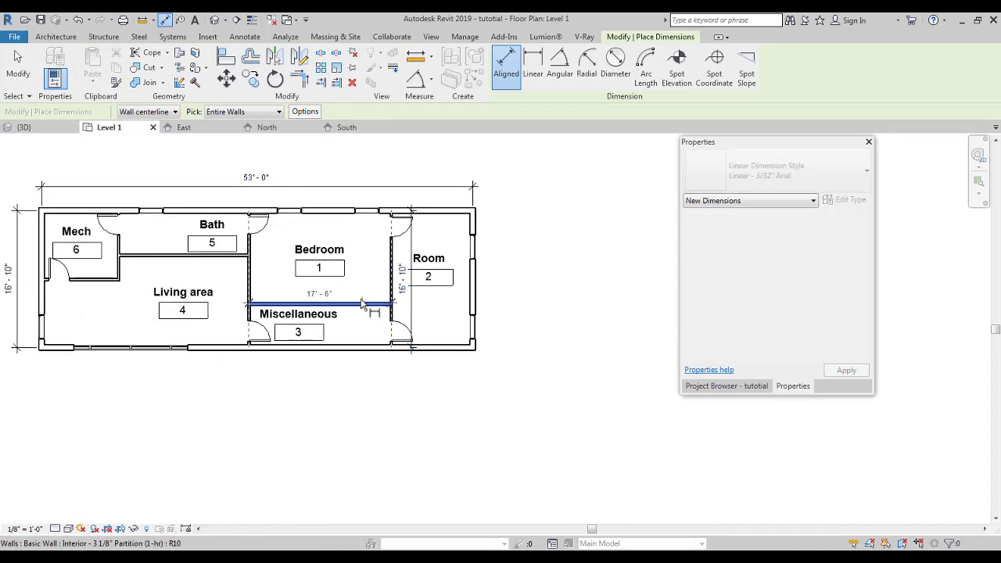
left_click(267, 296)
left_click(247, 294)
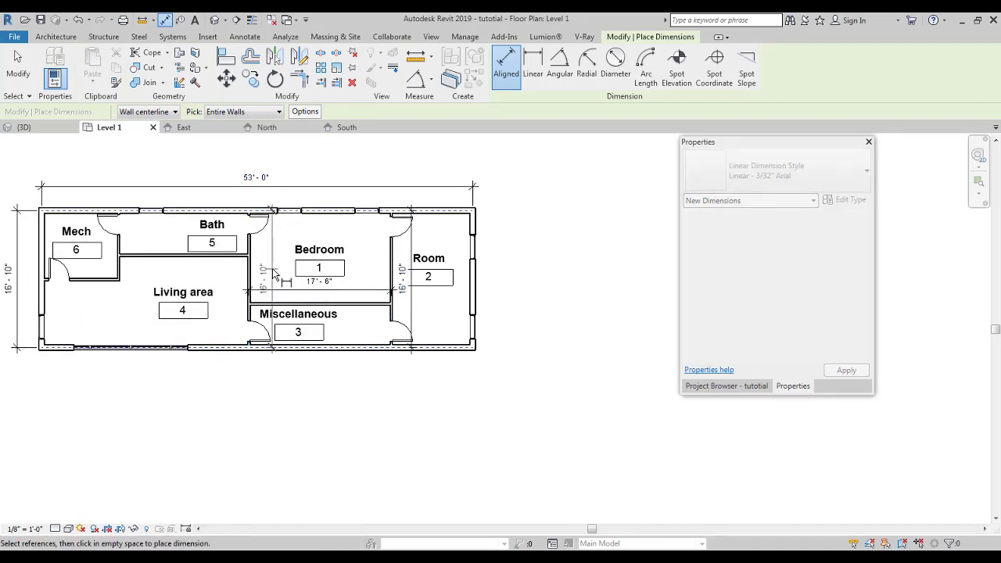
key("Escape")
Dimension the lengths of the partitions below the Bath and below the Mech room, placing both inside the living area
left_click(169, 256)
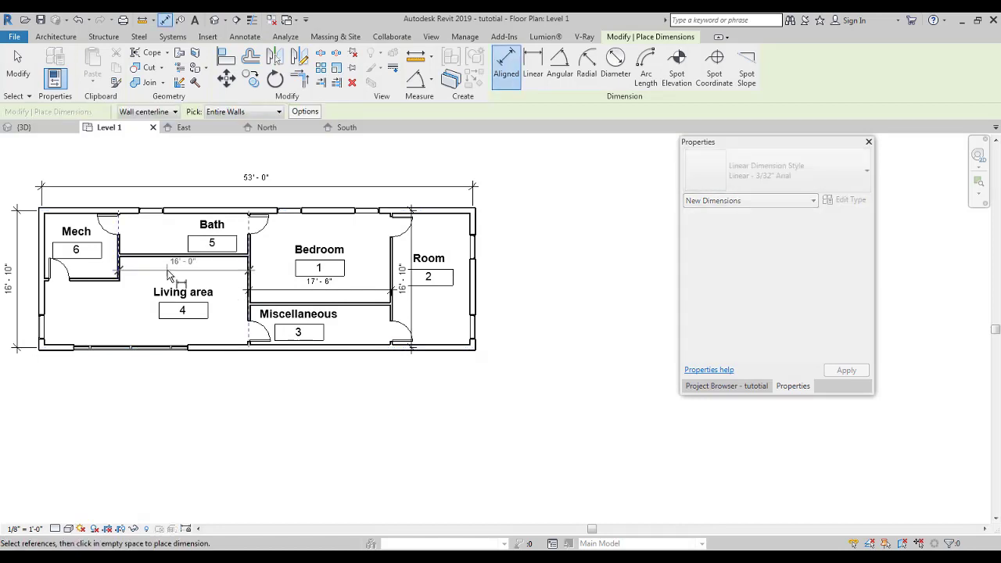
left_click(167, 270)
left_click(103, 282)
left_click(100, 299)
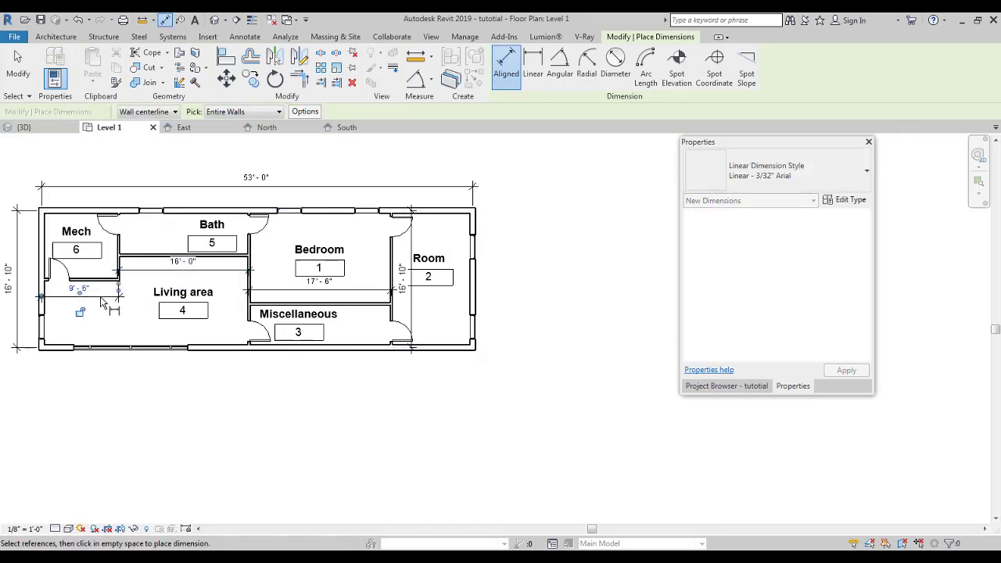
Set the dimension pick option to Individual References and dimension the offset between the lower partitions of Mech and Bath
middle_click_drag(145, 335, 338, 429)
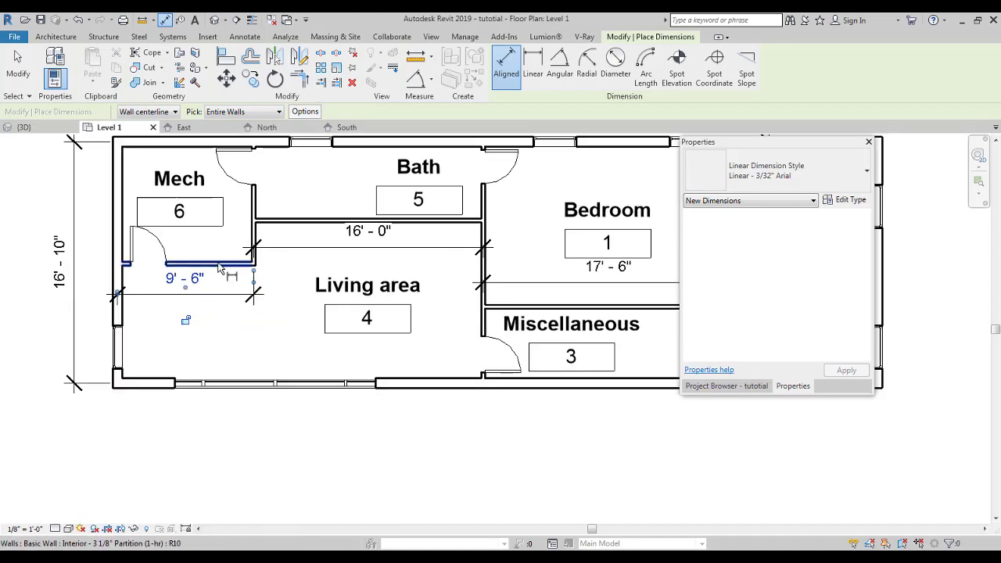
left_click(238, 112)
left_click(239, 126)
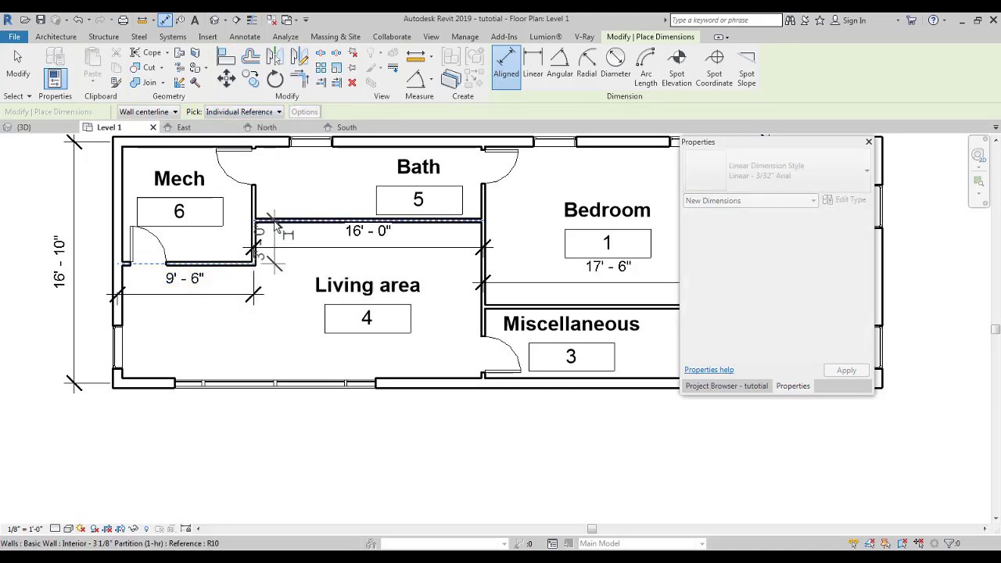
Dimension the Miscellaneous and Bedroom depths from their shared partition to the exterior walls, placing the Bedroom's beyond the house's right side
scroll(224, 226, "down", 3)
middle_click_drag(416, 295, 259, 296)
scroll(540, 329, "up", 2)
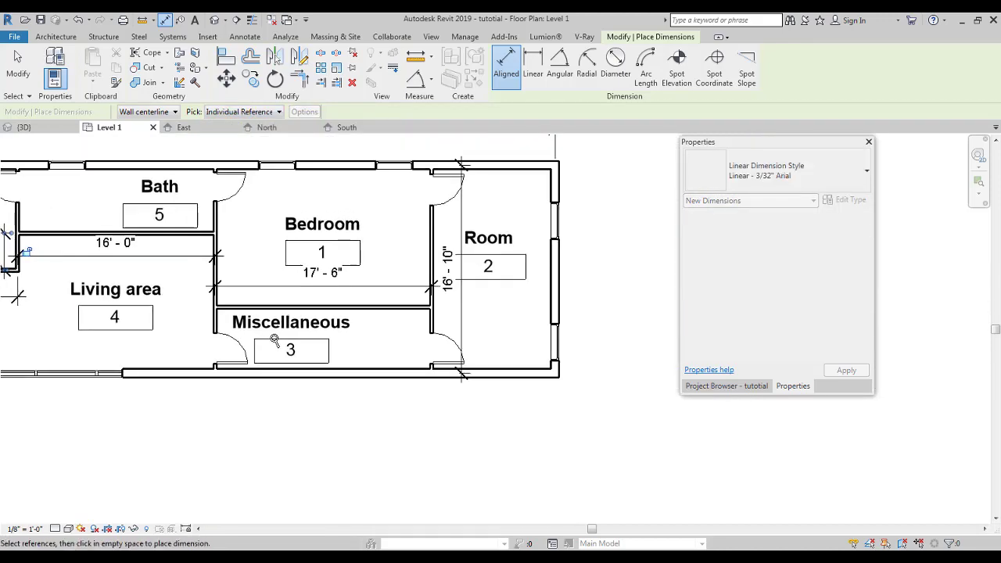
left_click(221, 309)
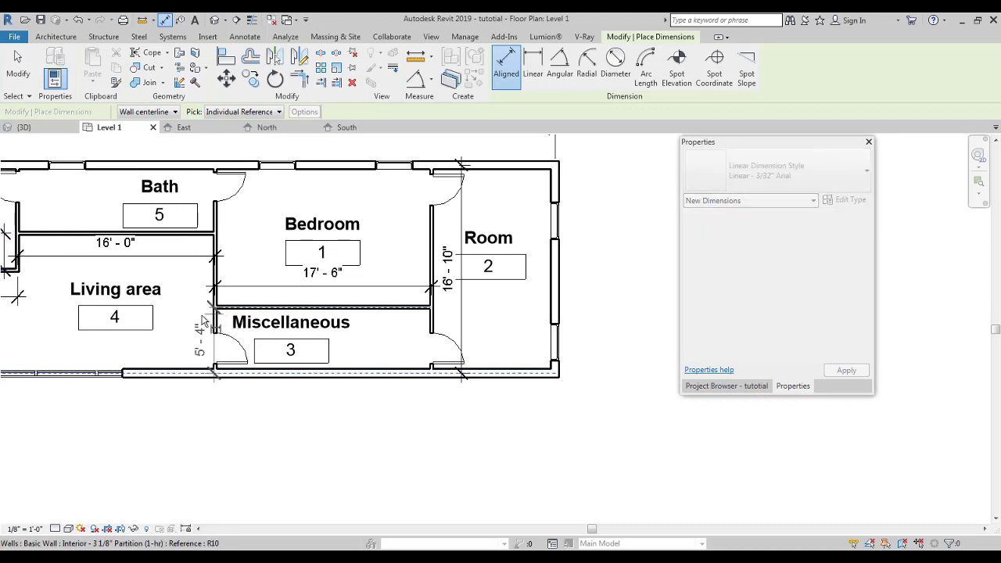
left_click(190, 320)
left_click(248, 309)
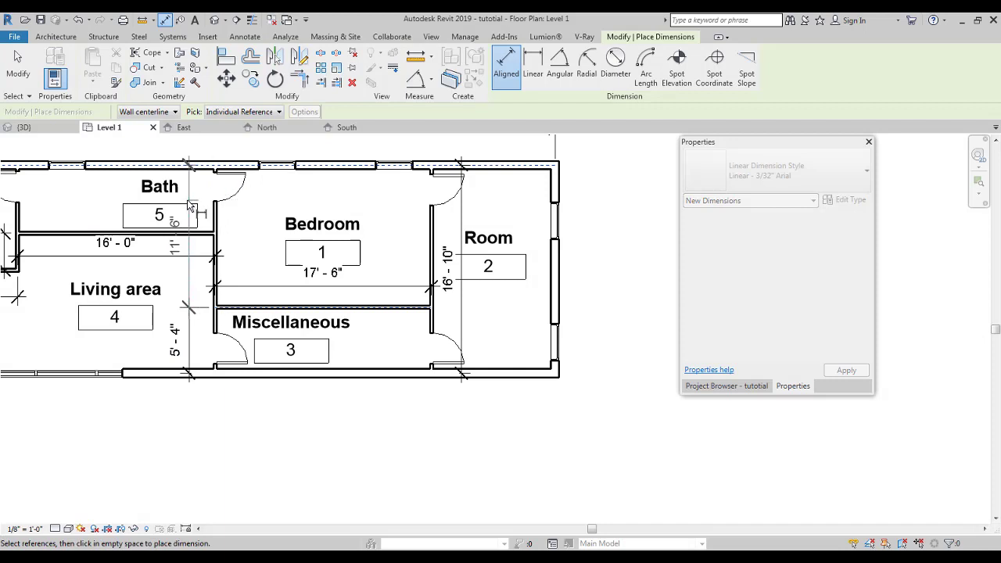
left_click(626, 235)
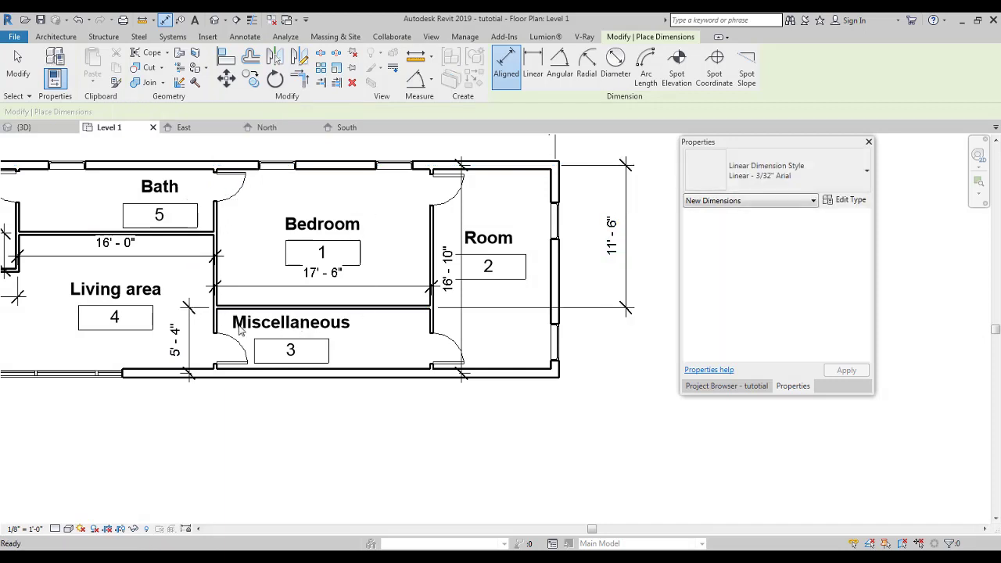
Move the Miscellaneous depth dimension outside the right exterior wall, in line with the Bedroom depth dimension
key("Escape")
left_click(189, 332)
left_click_drag(189, 333, 626, 332)
scroll(583, 313, "down", 3)
key("Escape")
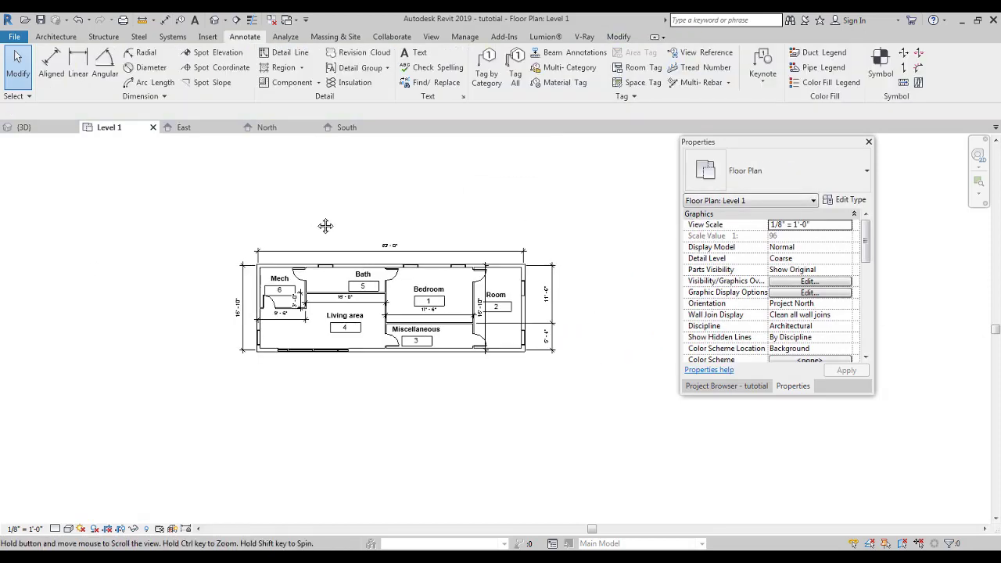
Delete the vertical dimension running across the tag of room 2
scroll(345, 313, "up", 3)
scroll(356, 352, "down", 2)
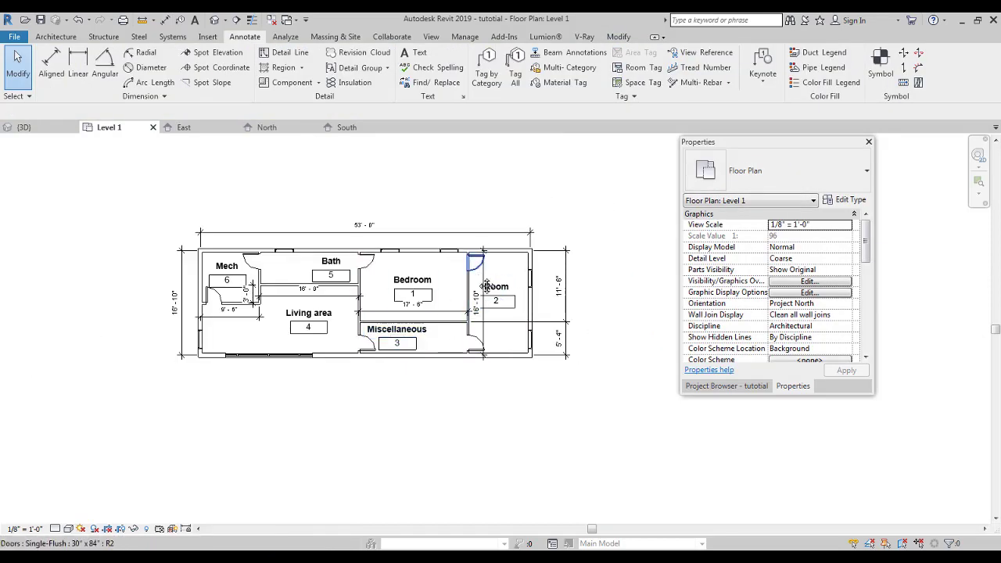
scroll(475, 270, "up", 2)
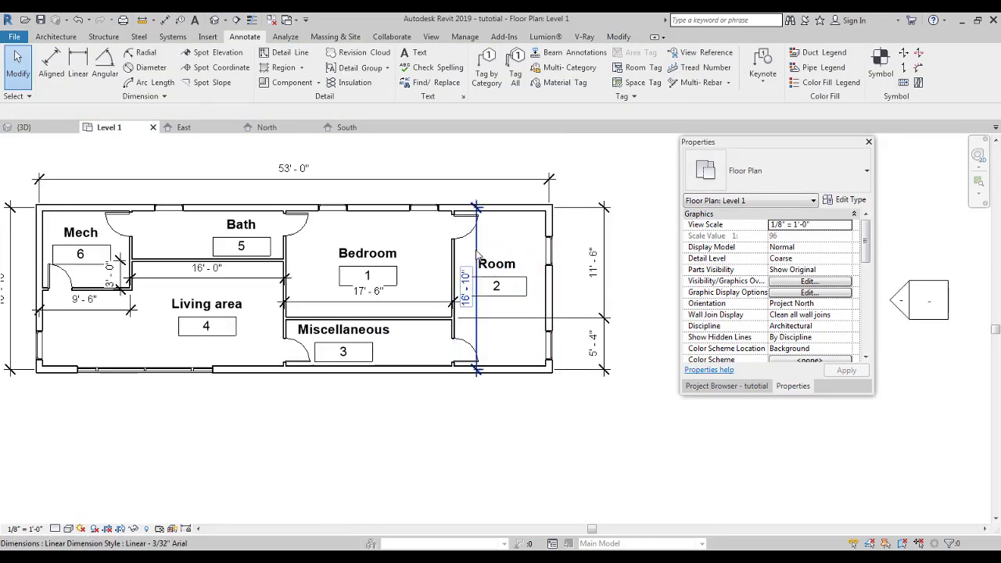
left_click(477, 258)
key("Delete")
middle_click_drag(449, 434, 453, 405)
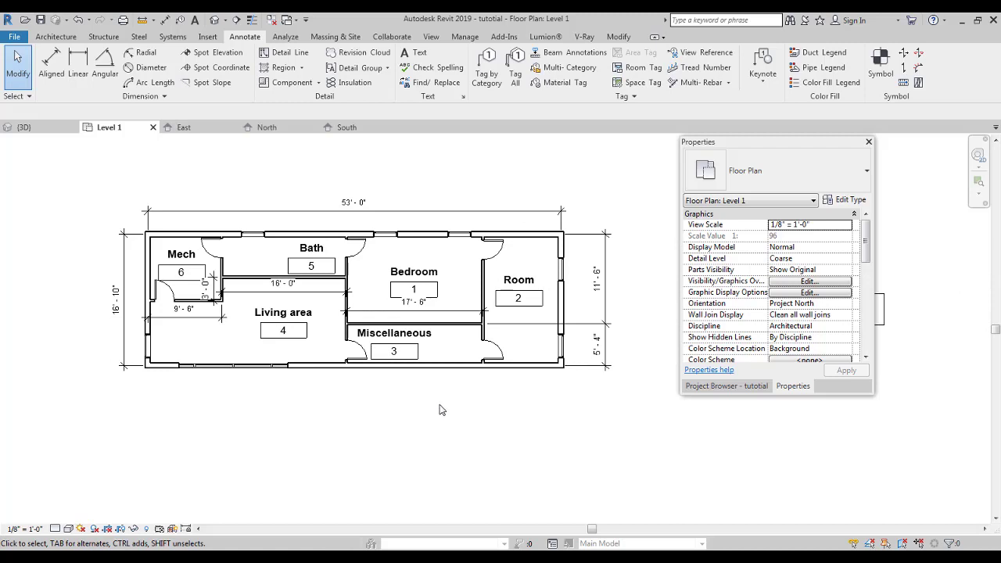
middle_click_drag(440, 409, 414, 410)
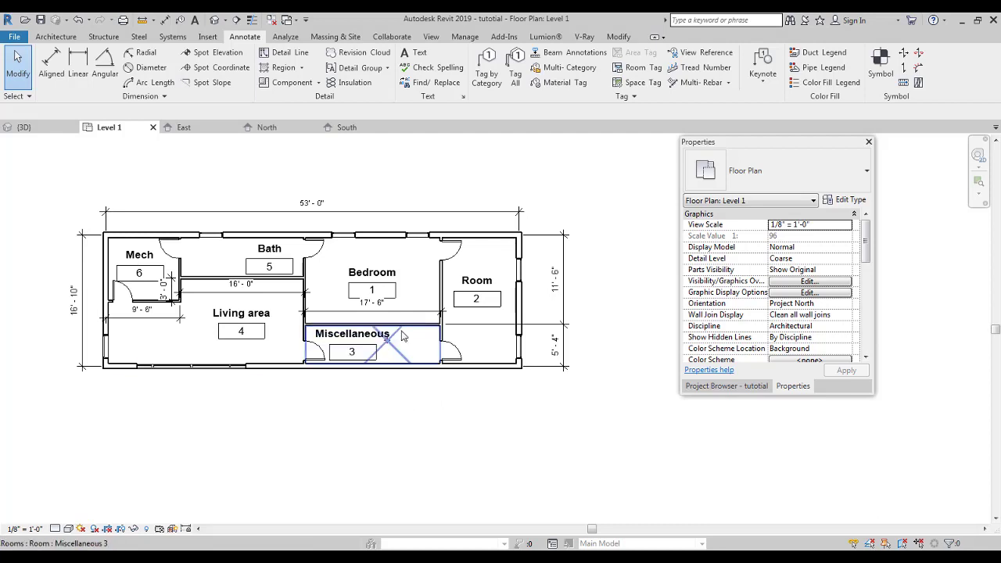
left_click(59, 37)
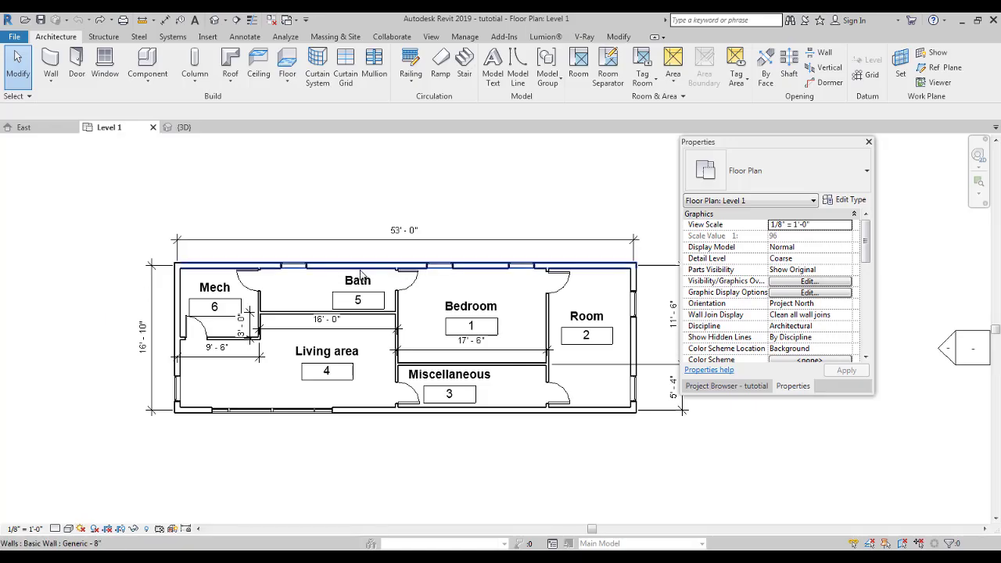
middle_click_drag(249, 260, 292, 345)
middle_click_drag(414, 344, 390, 366, "ctrl")
middle_click_drag(390, 366, 414, 374)
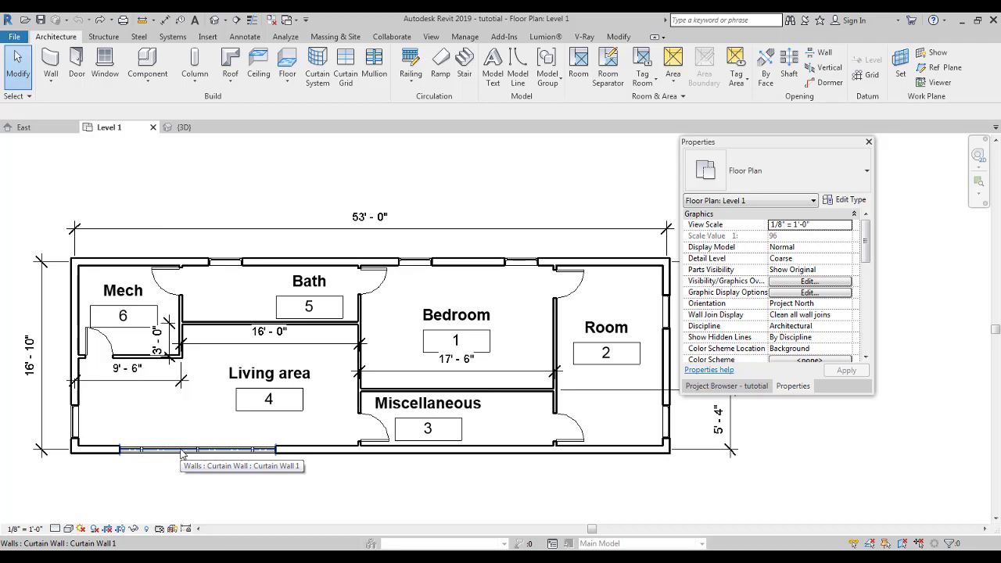
middle_click_drag(202, 480, 215, 427, "ctrl")
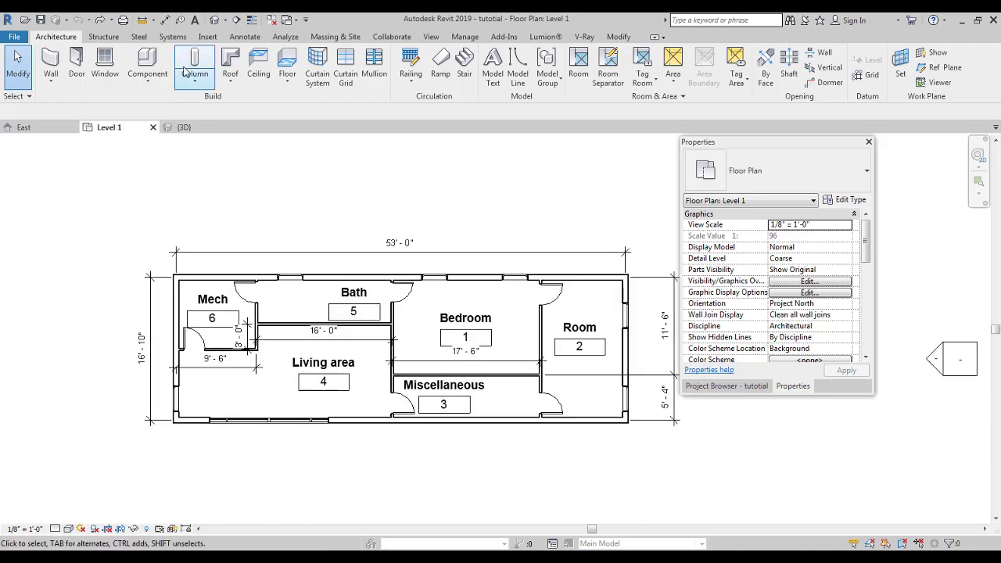
Check the house exterior in the 3D view, return to the Level 1 floor plan and look over the plan around Room 2
left_click(184, 127)
middle_click_drag(329, 234, 258, 352, "shift")
left_click(727, 385)
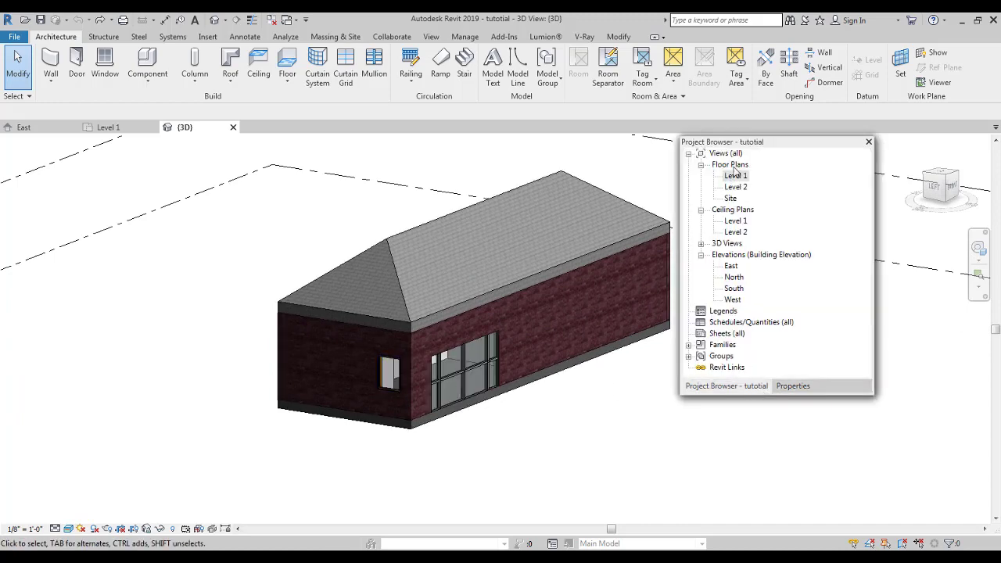
double_click(735, 175)
middle_click_drag(413, 313, 477, 314, "ctrl")
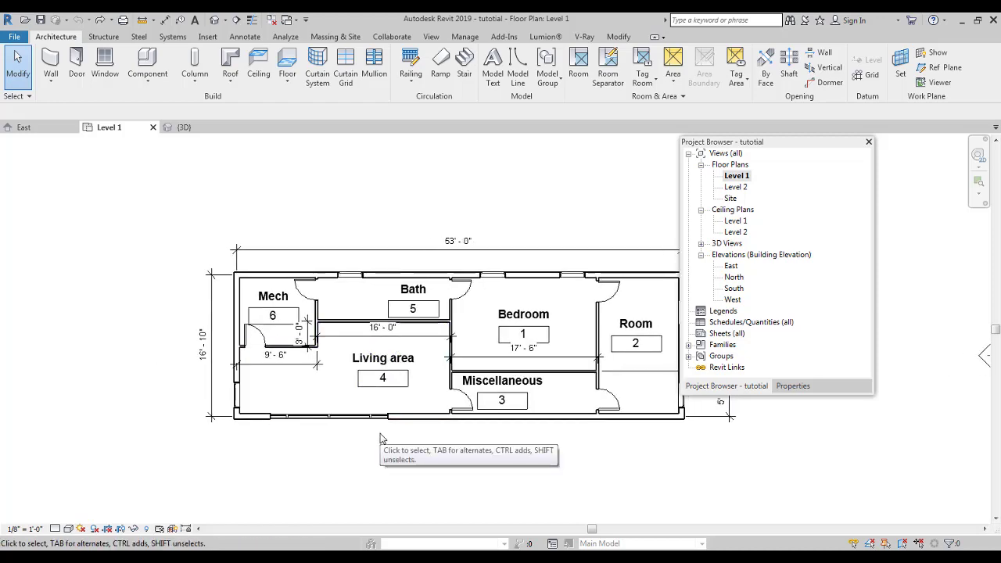
middle_click_drag(602, 278, 464, 360)
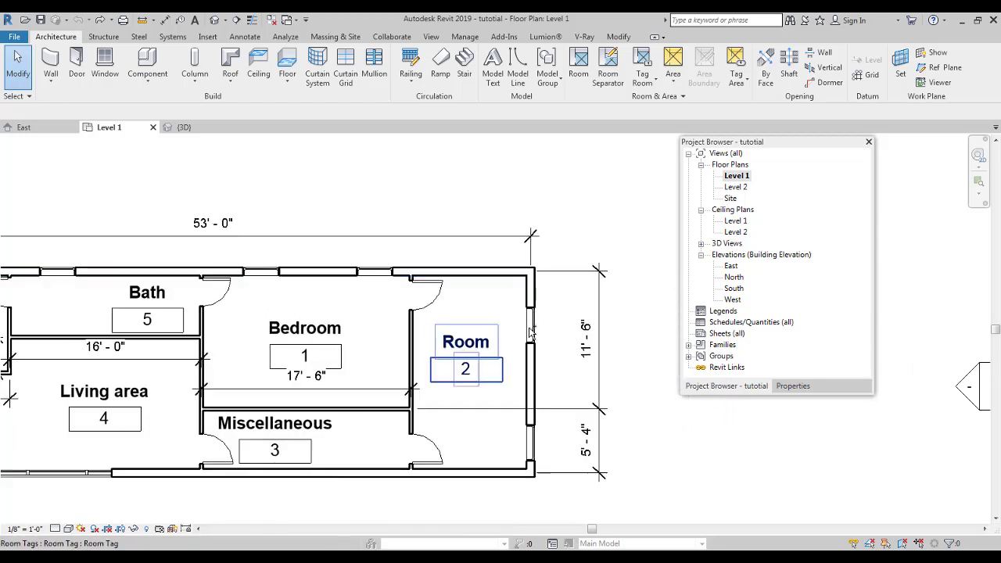
middle_click_drag(521, 328, 389, 225)
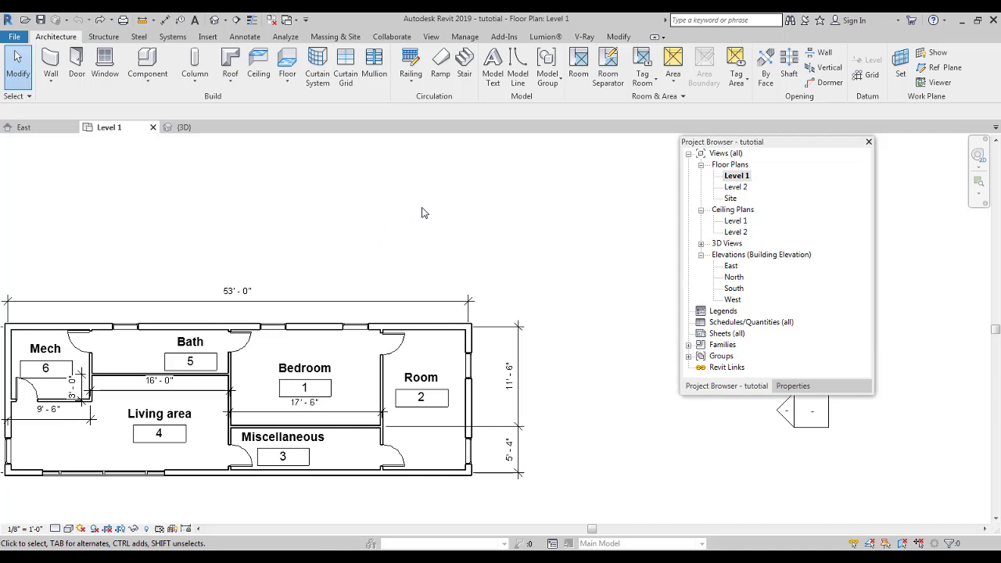
Start a straight-run stair on Level 1 and show its instance properties, with the house's upper-right corner in view
left_click(465, 78)
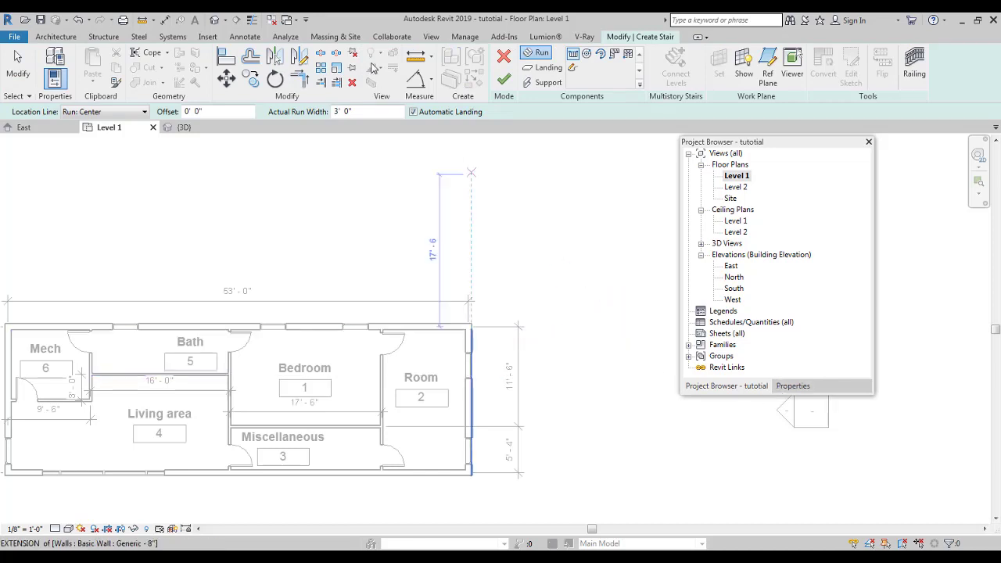
left_click(503, 57)
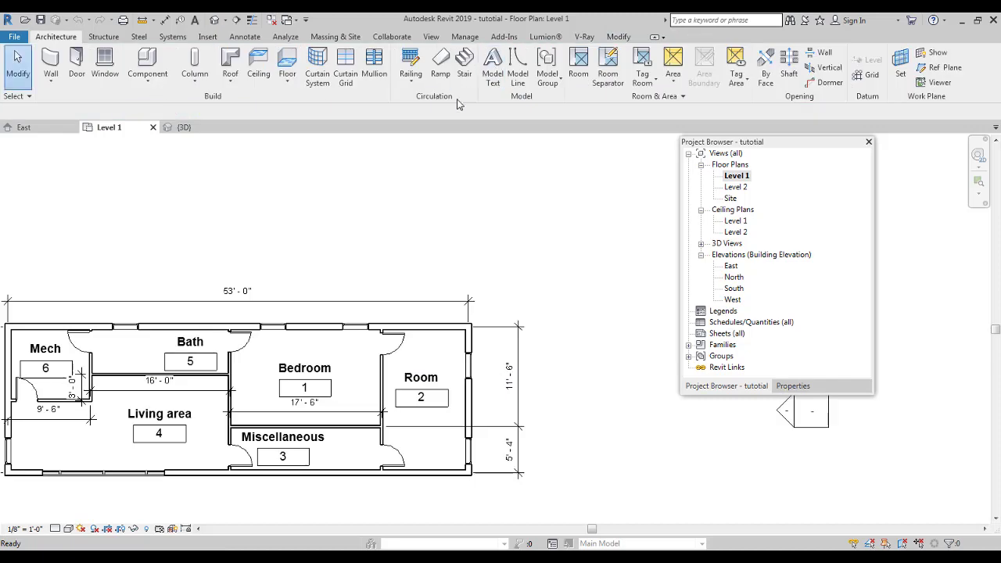
left_click(470, 64)
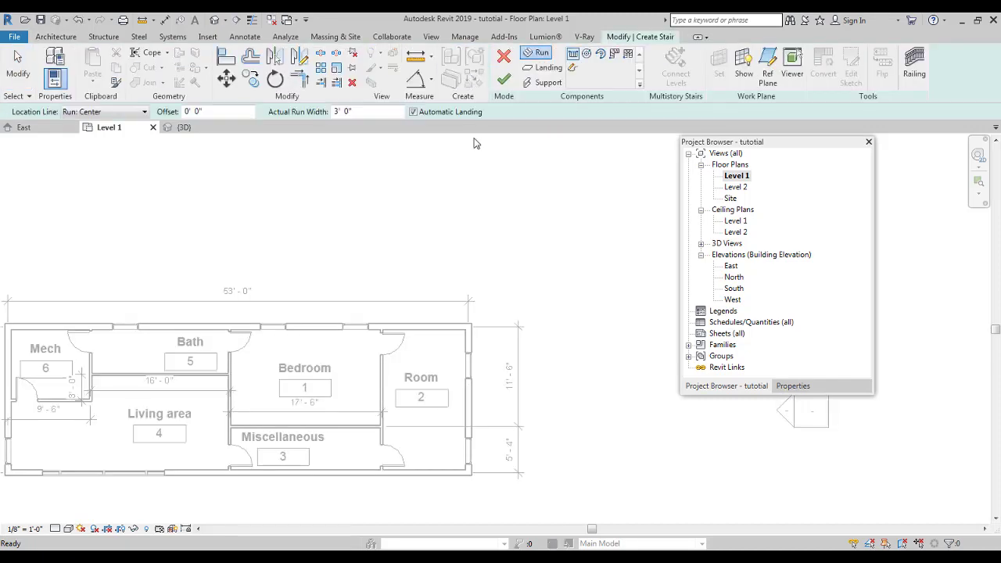
left_click(793, 386)
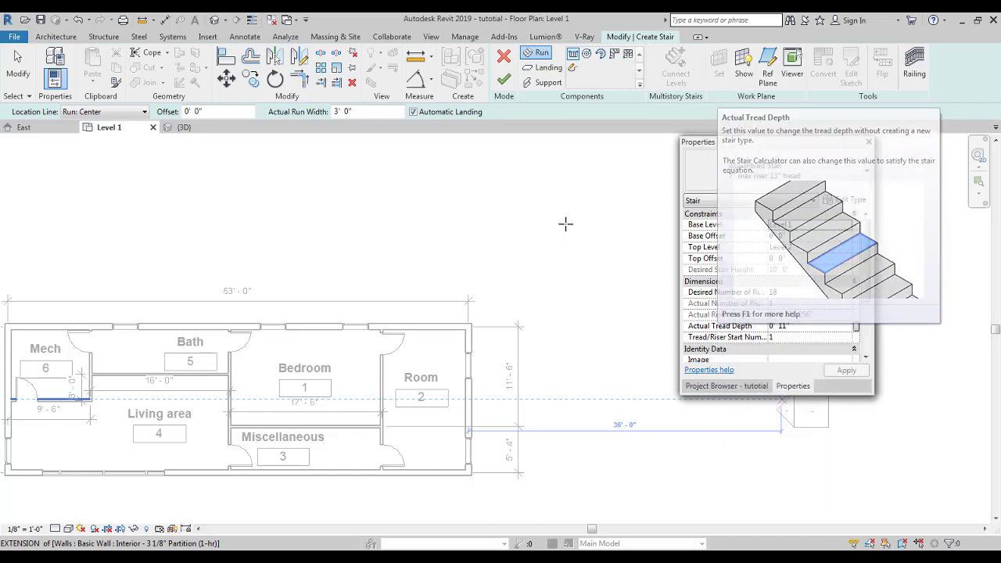
middle_click_drag(552, 262, 520, 270, "ctrl")
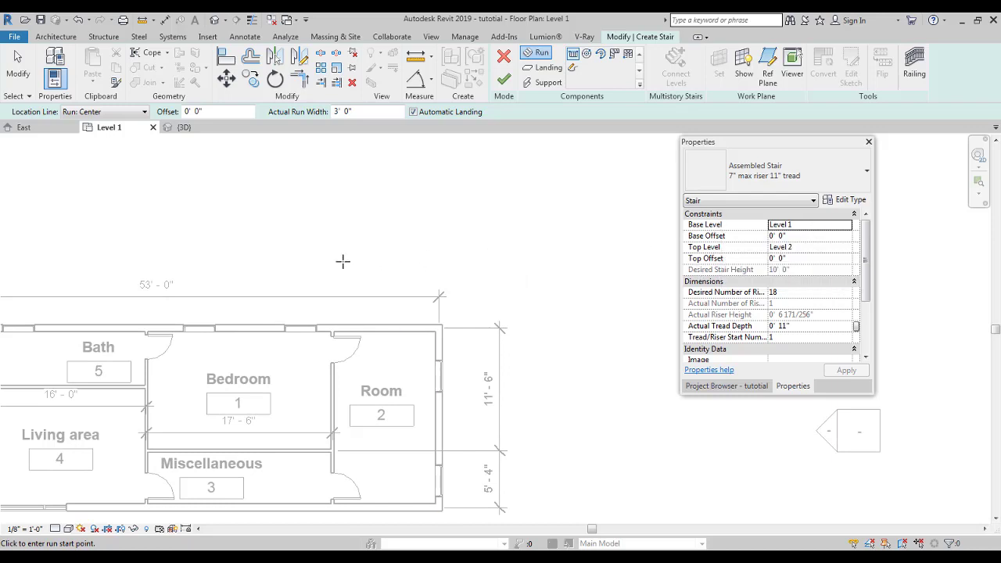
middle_click_drag(342, 261, 342, 293, "ctrl")
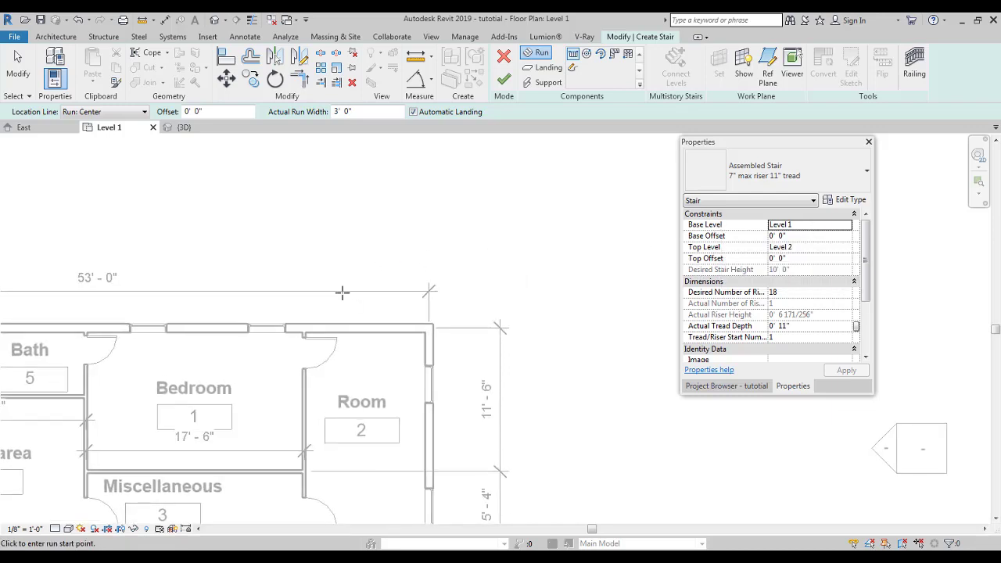
left_click(311, 266)
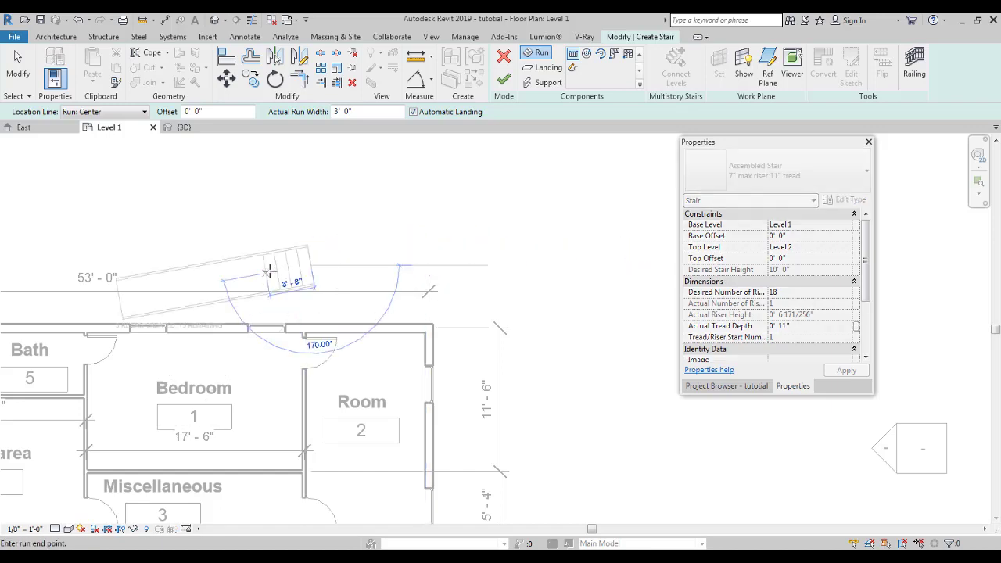
key("Escape")
left_click(330, 270)
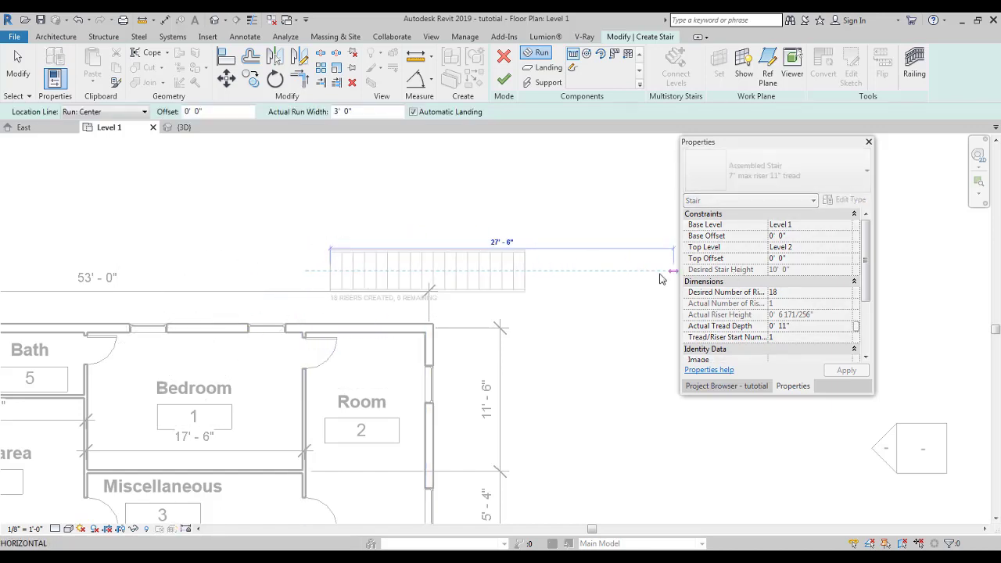
middle_click_drag(563, 289, 567, 320)
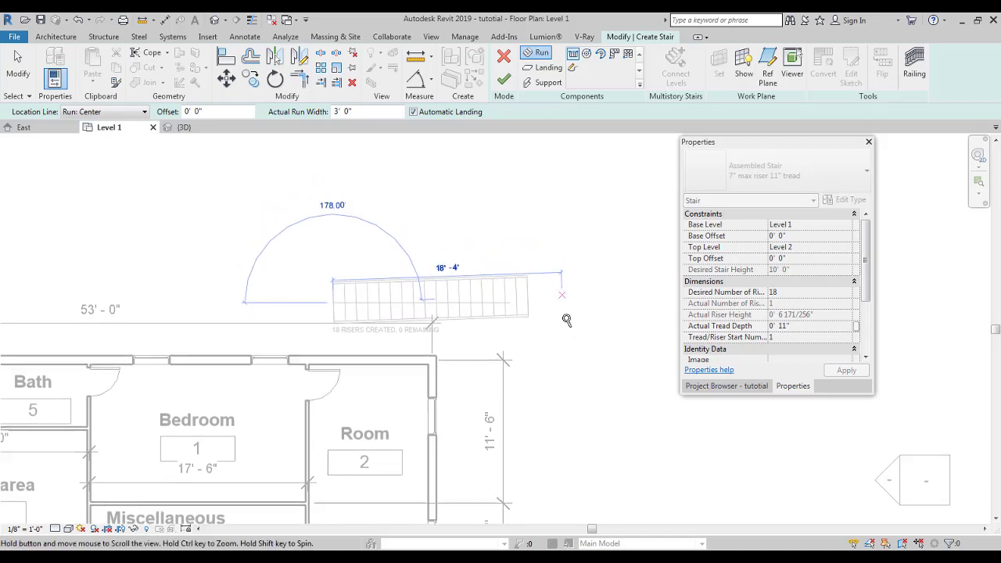
scroll(566, 320, "up", 1)
key("Escape")
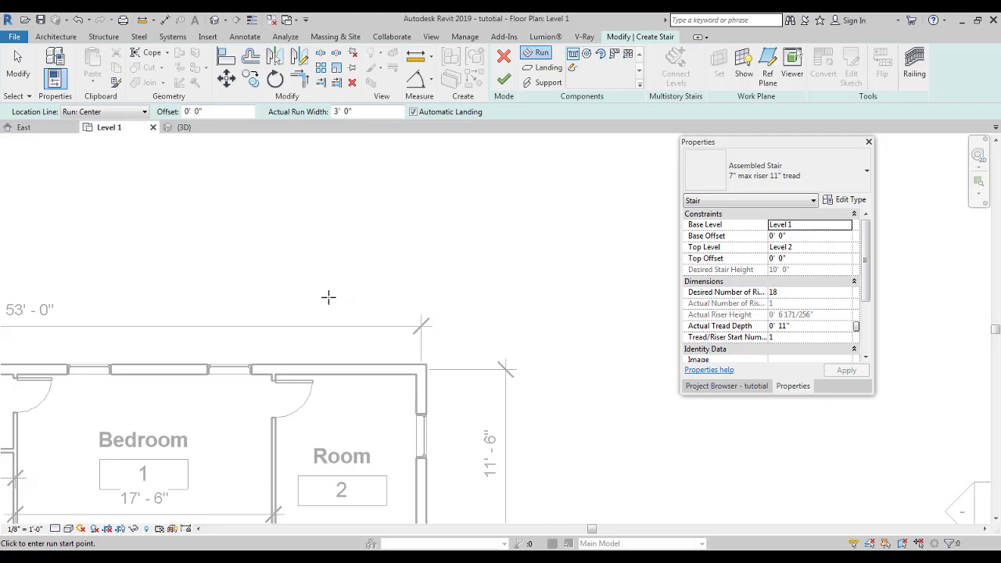
Draw an L-shaped stair outside the house's upper-right corner, with a horizontal run about 9'-2" long and a downward run completing the 18 risers
left_click(329, 297)
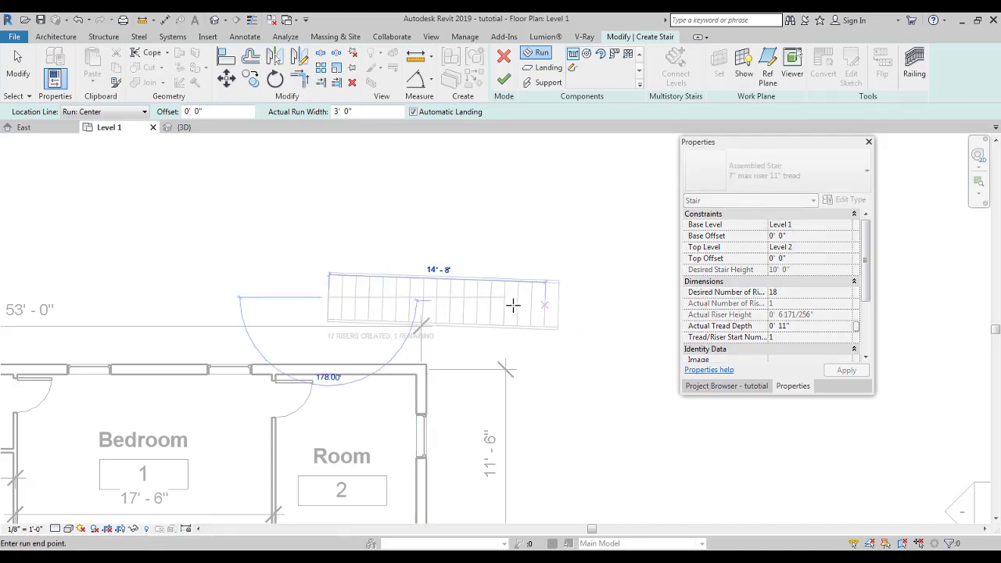
left_click(461, 297)
middle_click_drag(510, 360, 530, 351)
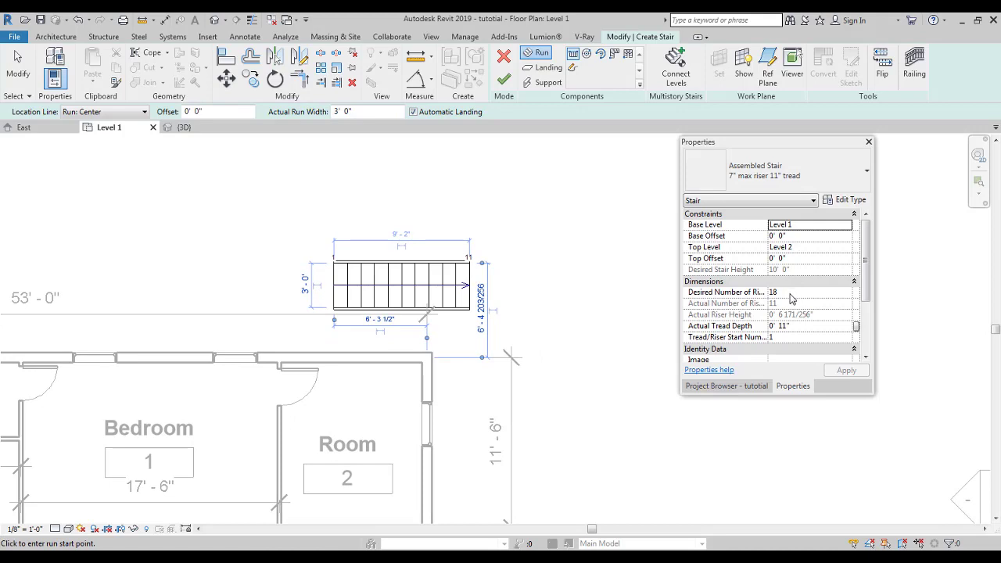
middle_click_drag(579, 299, 574, 269)
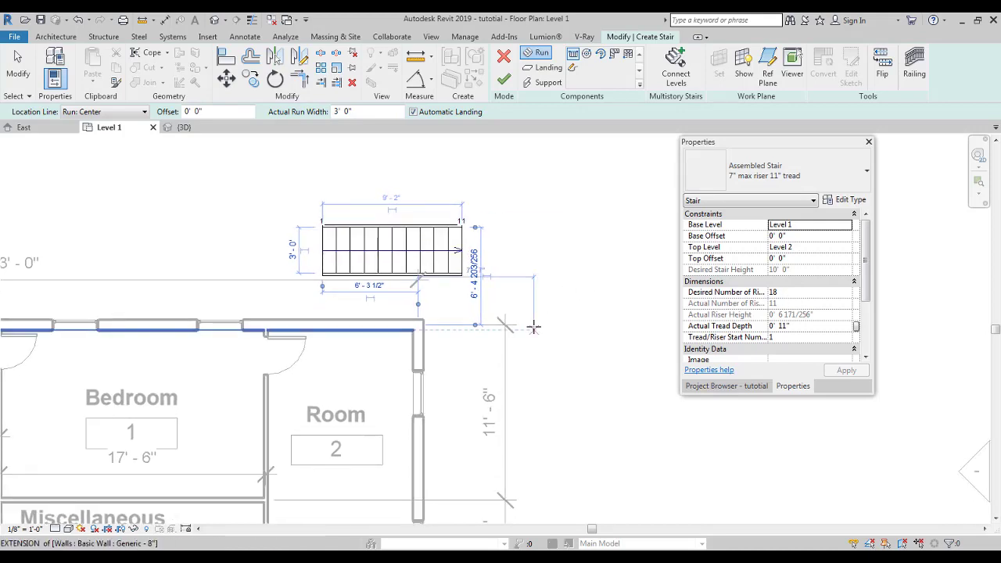
left_click(544, 303)
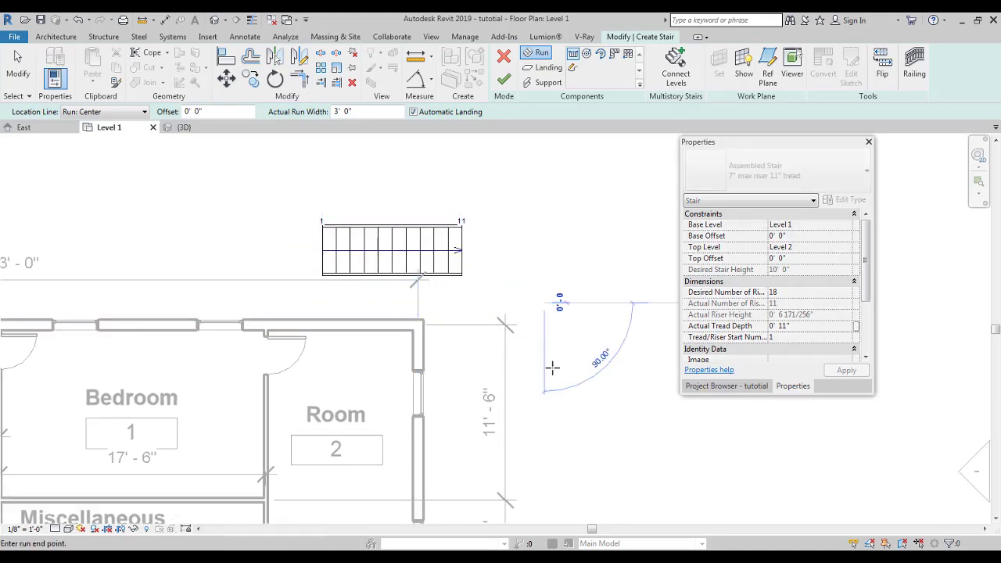
left_click(541, 423)
key("Escape")
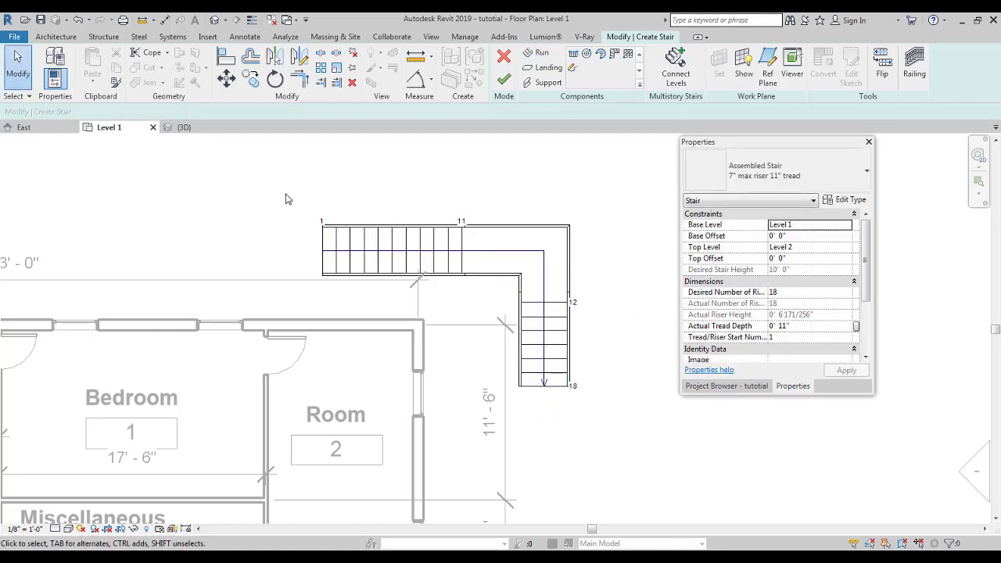
Move the whole stair so it wraps against the exterior walls at Room 2's upper-right corner, and finish the stair
left_click_drag(272, 185, 601, 447)
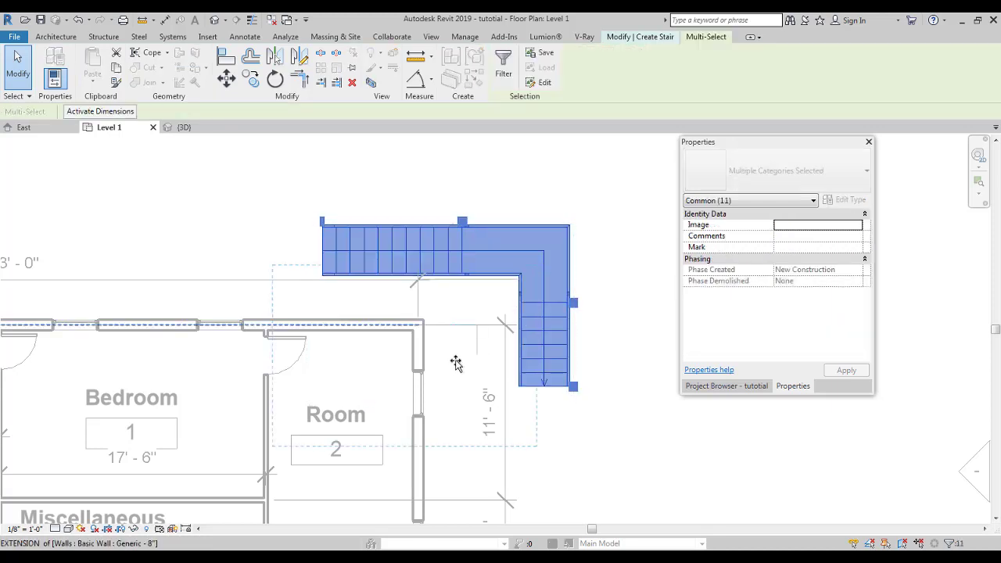
left_click_drag(456, 364, 429, 327)
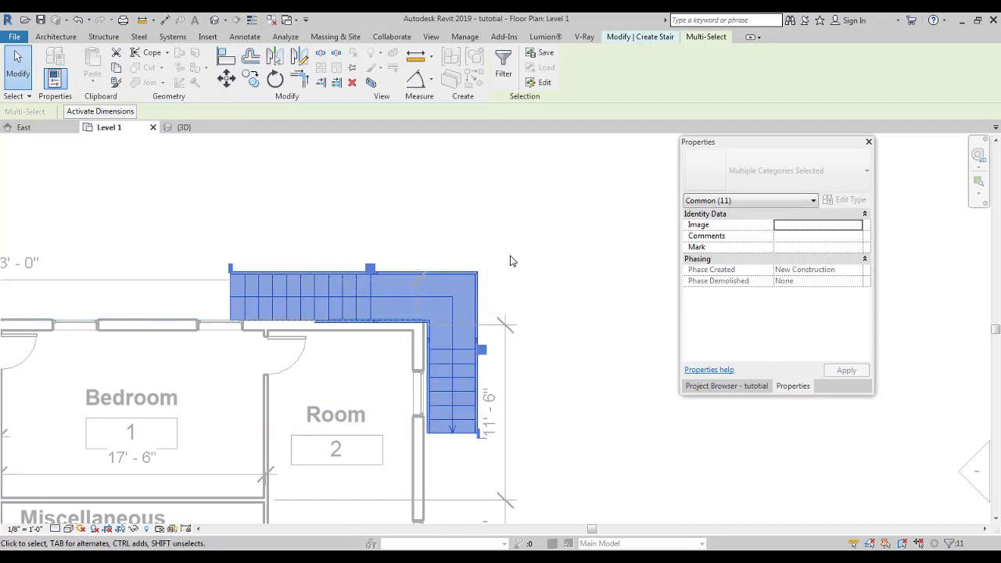
key("Left")
key("Up")
key("Up")
key("Left")
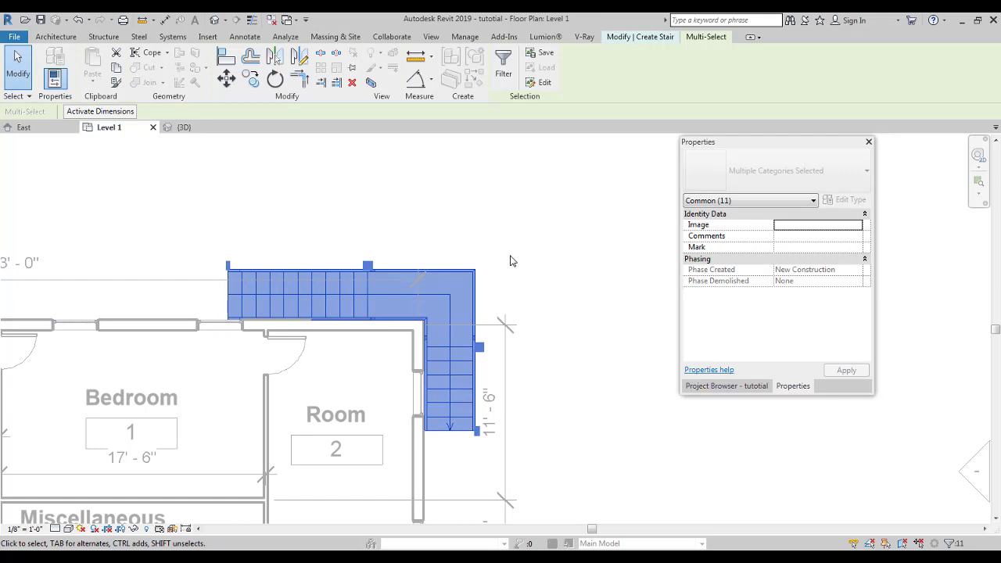
key("Escape")
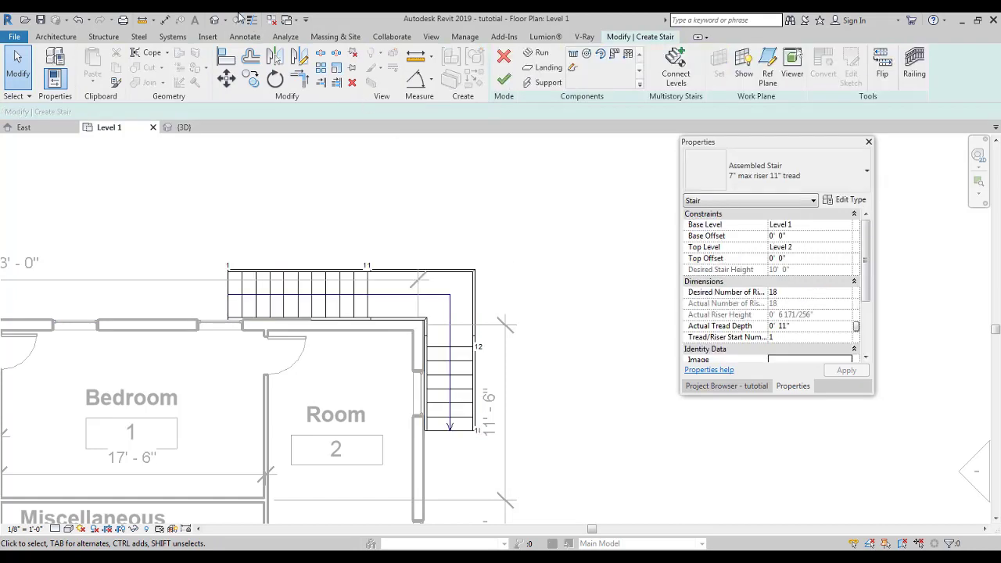
left_click(503, 81)
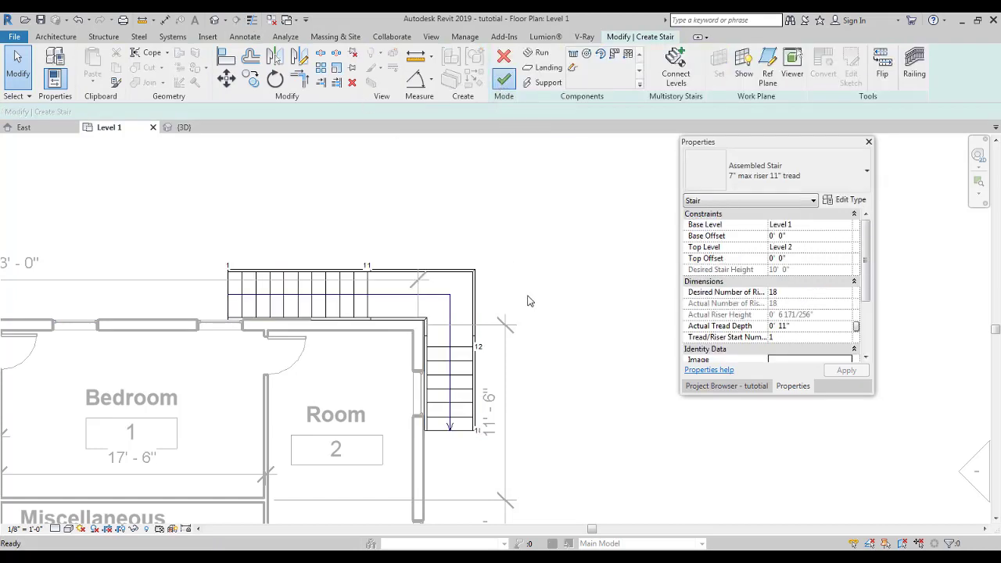
Inspect the new exterior stair in the 3D view from the back of the house, and return to the Level 1 floor plan
left_click(219, 19)
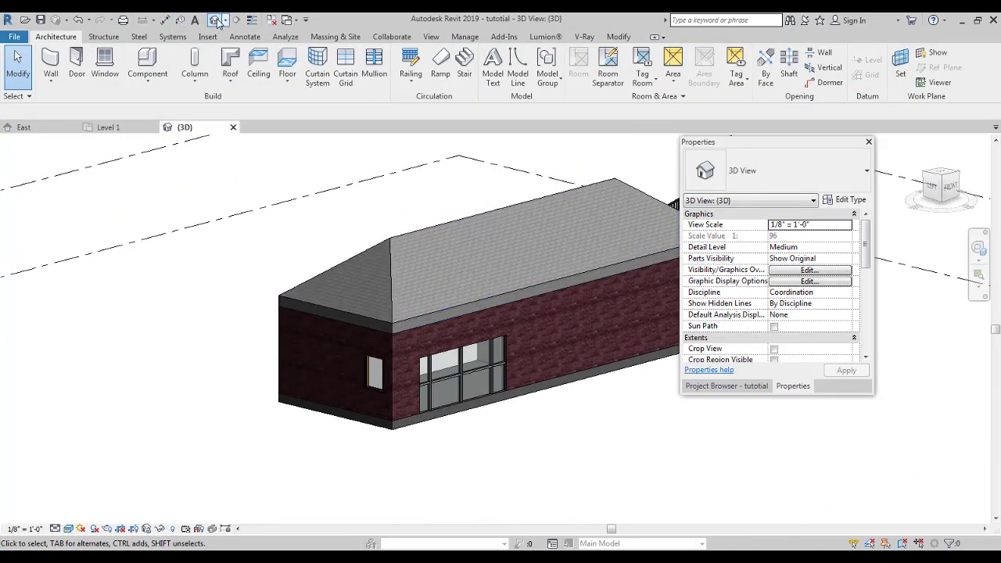
middle_click_drag(530, 249, 414, 391, "shift")
left_click(728, 386)
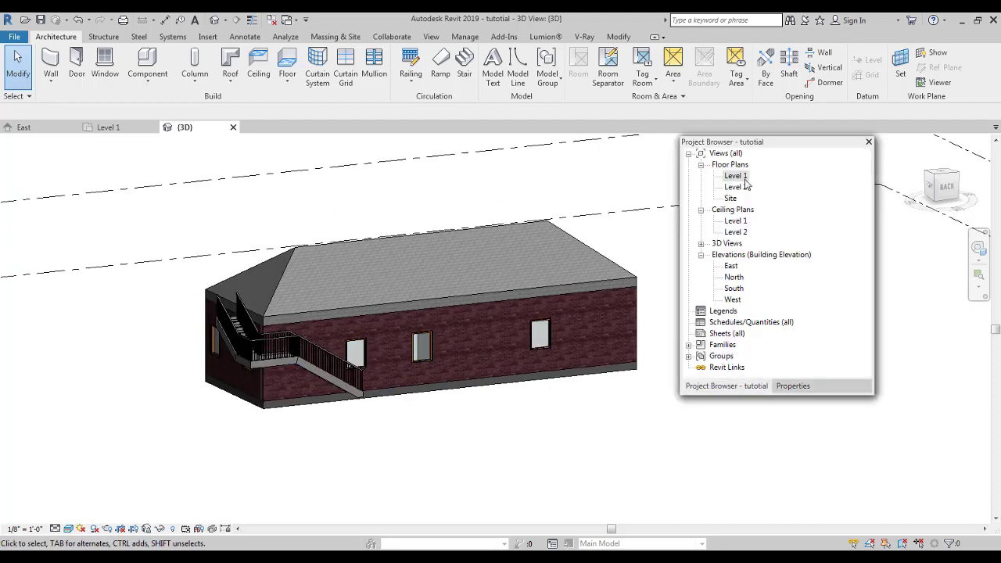
double_click(737, 176)
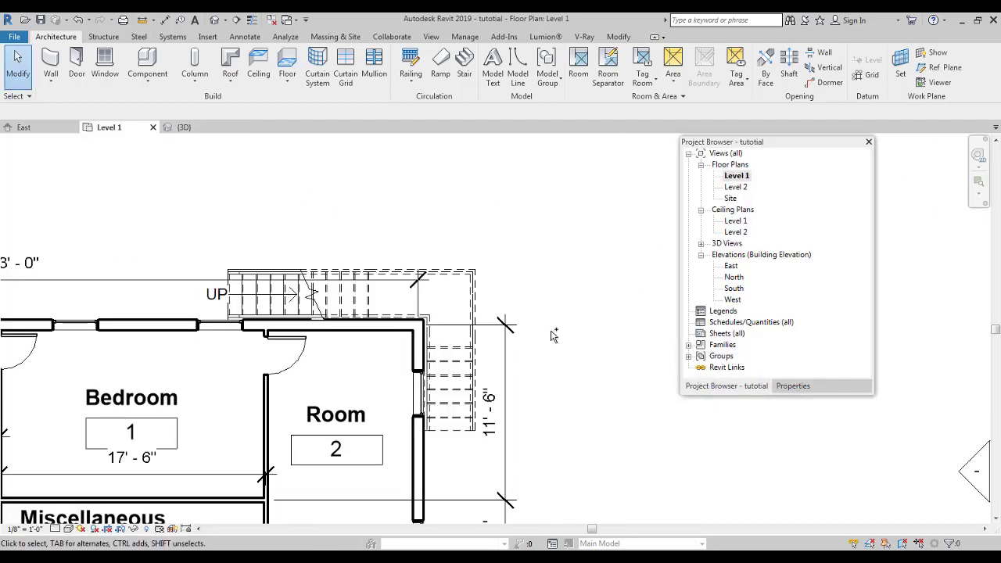
Open the exterior stair for editing, review its constraints, riser and tread properties, and finish the edit without changes
middle_click_drag(555, 335, 562, 388)
left_click(289, 348)
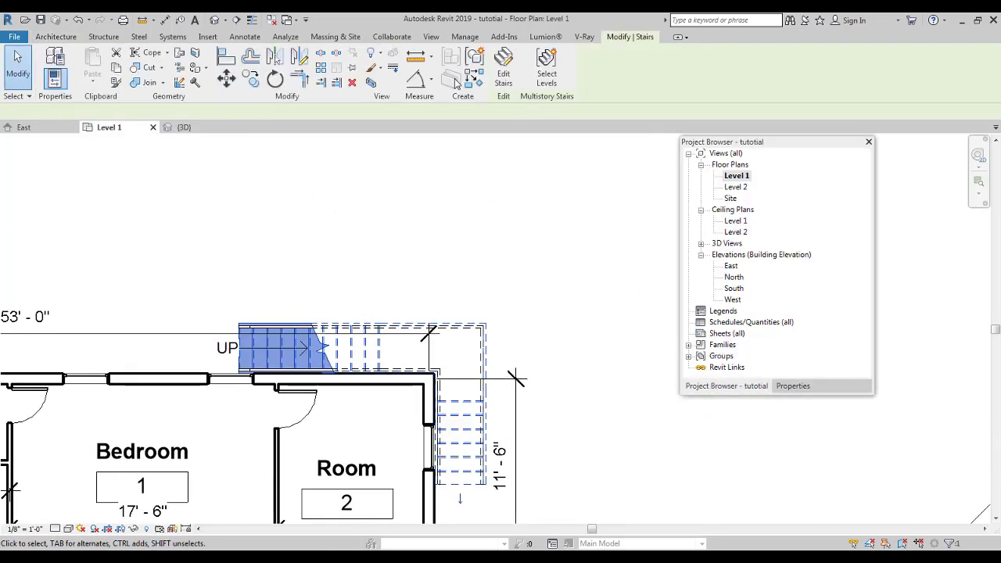
left_click(504, 67)
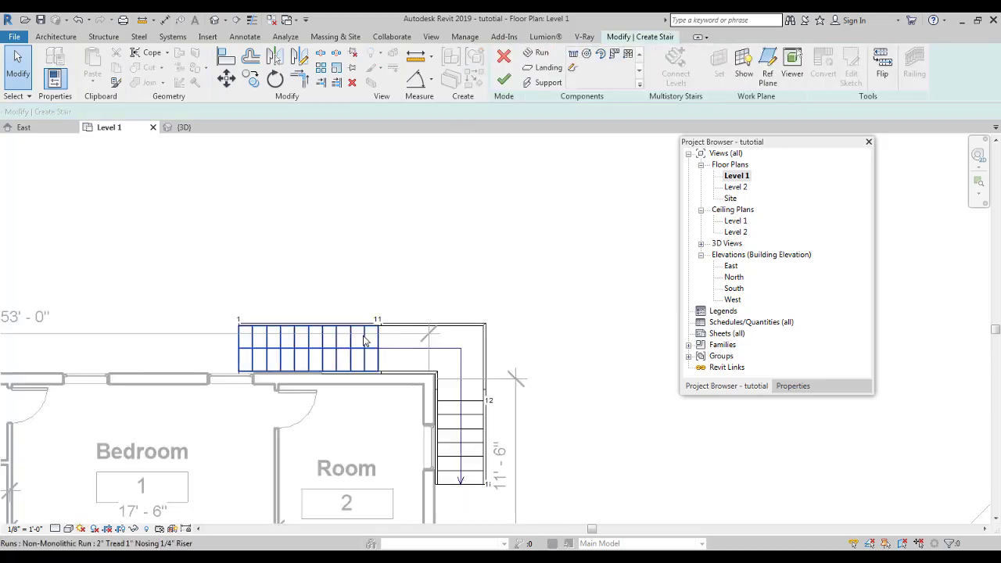
scroll(533, 358, "up", 3)
left_click(795, 386)
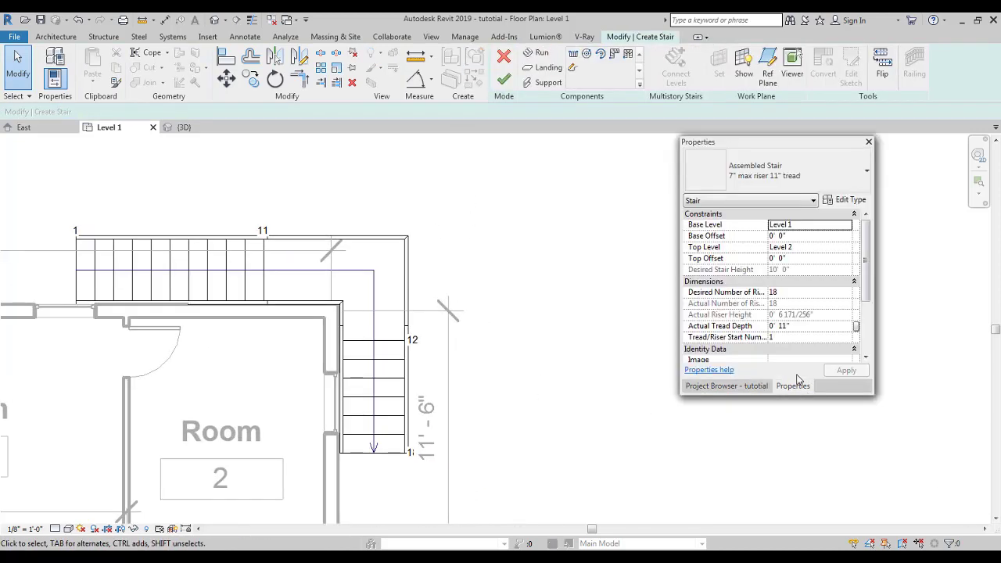
scroll(864, 291, "down", 3)
scroll(864, 292, "up", 3)
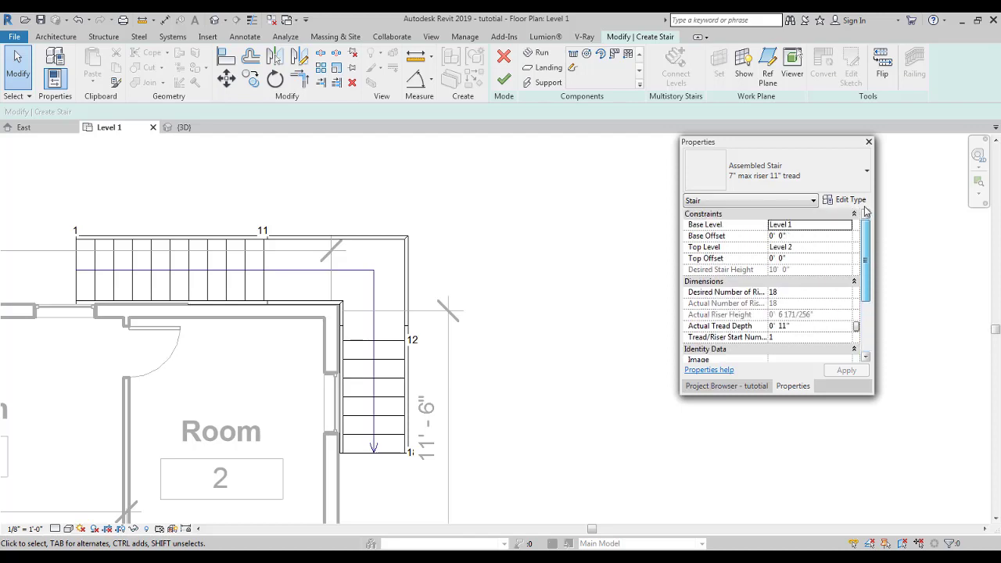
scroll(534, 259, "down", 1)
scroll(534, 259, "down", 2)
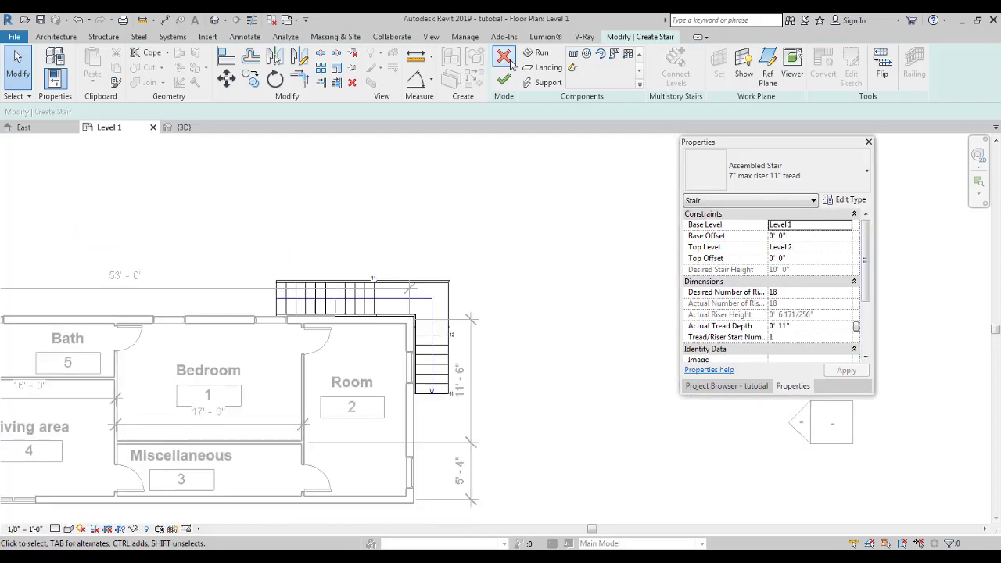
left_click(504, 79)
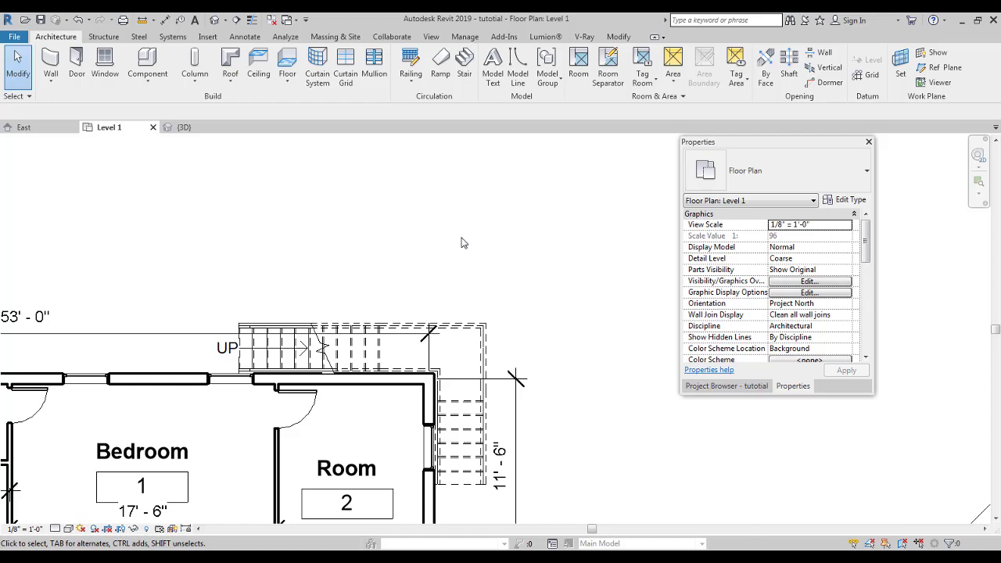
middle_click_drag(413, 269, 420, 290, "ctrl")
middle_click_drag(438, 282, 430, 311, "ctrl")
middle_click_drag(424, 282, 422, 251, "ctrl")
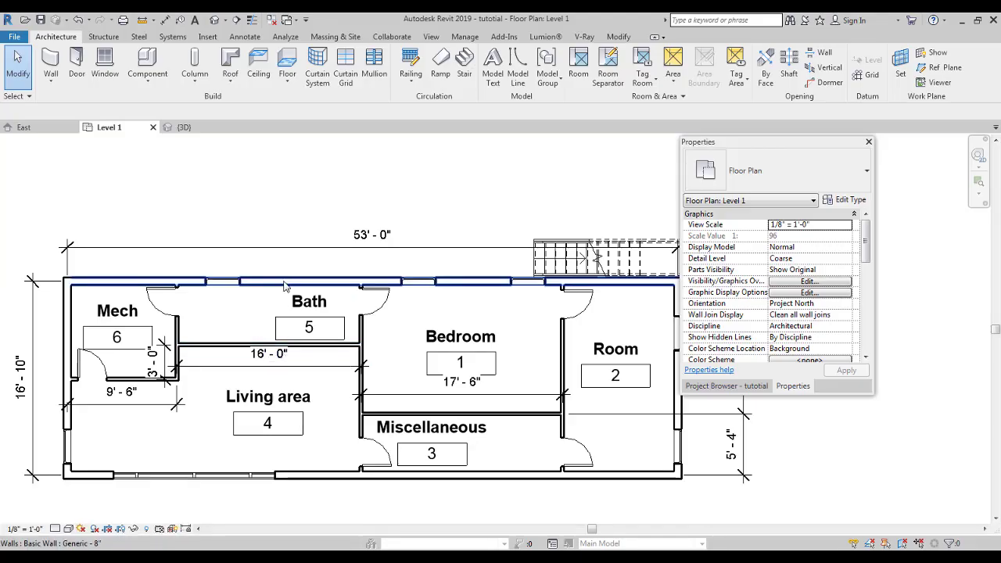
scroll(258, 288, "up", 3)
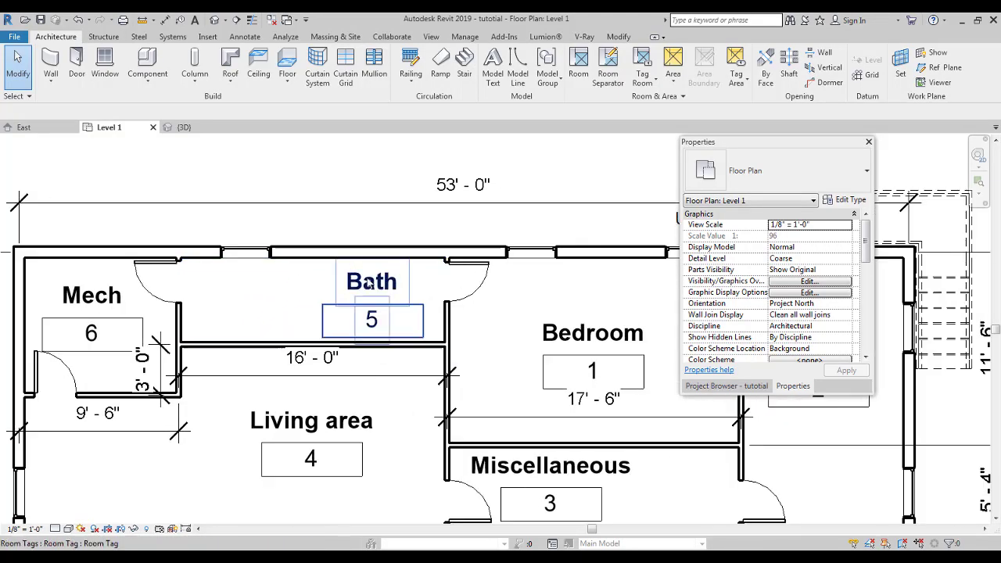
Override the walls category graphics in the Level 1 plan, setting both foreground and background cut patterns to Solid fill
scroll(362, 255, "down", 4)
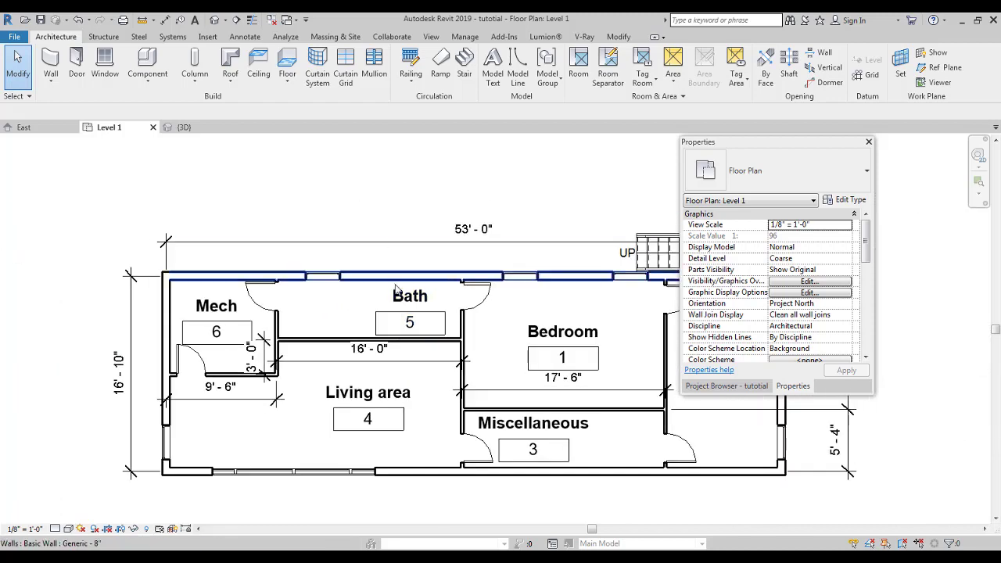
middle_click_drag(362, 262, 357, 199)
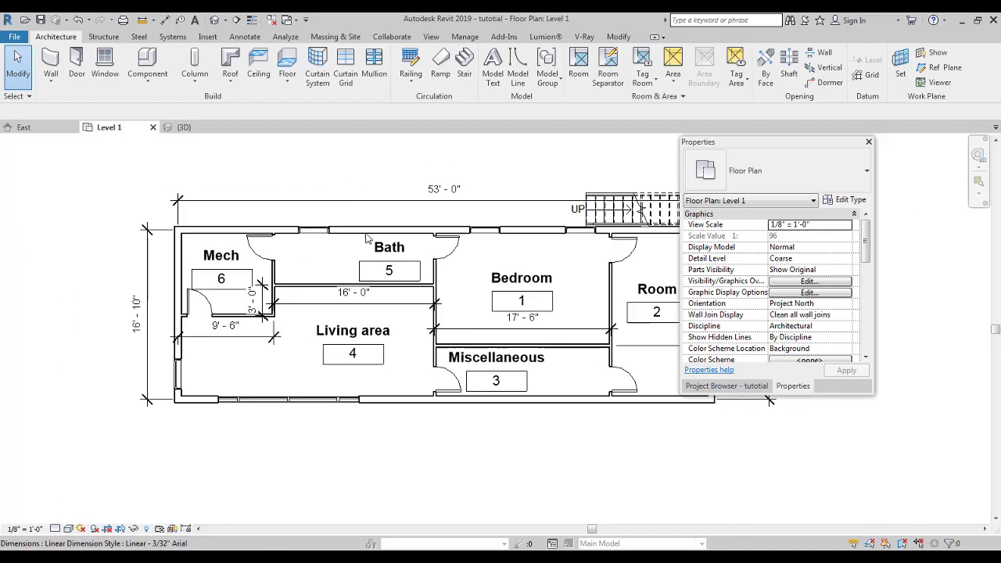
left_click(395, 402)
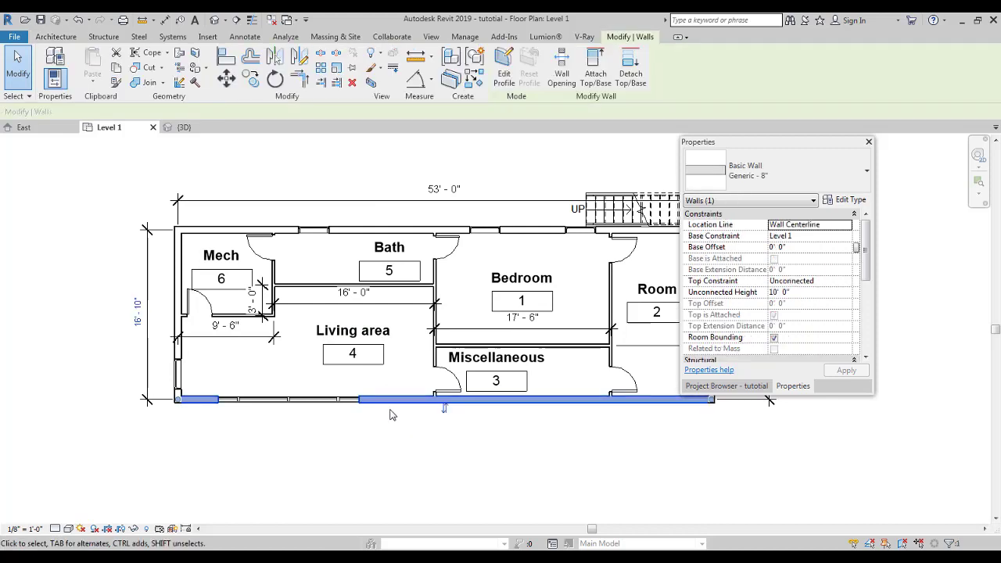
right_click(392, 402)
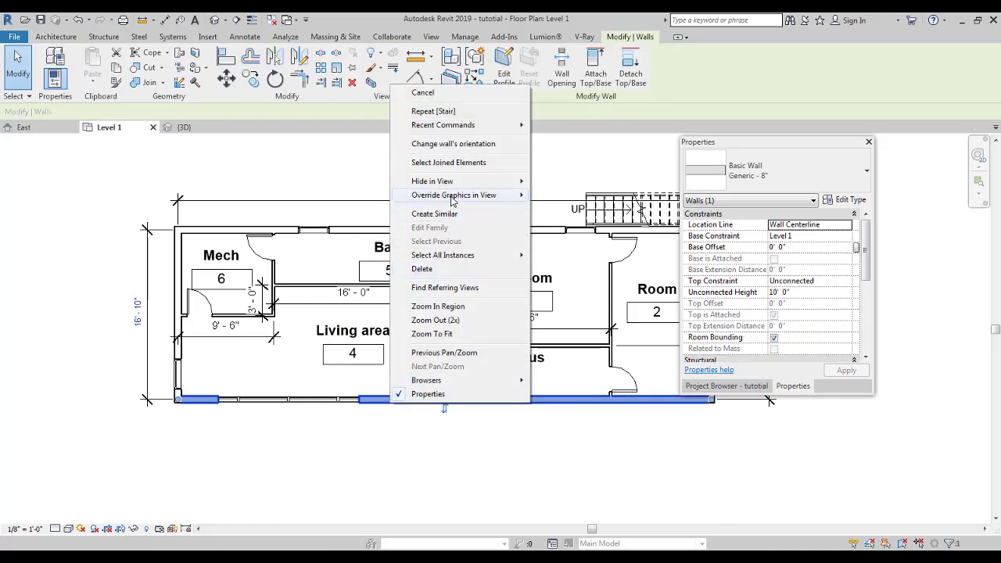
mouse_move(452, 202)
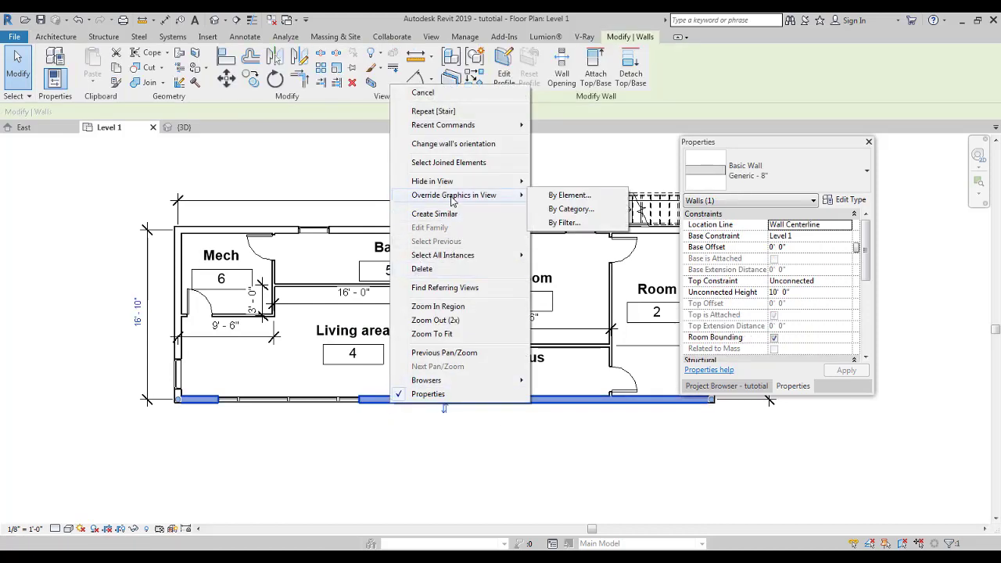
left_click(569, 210)
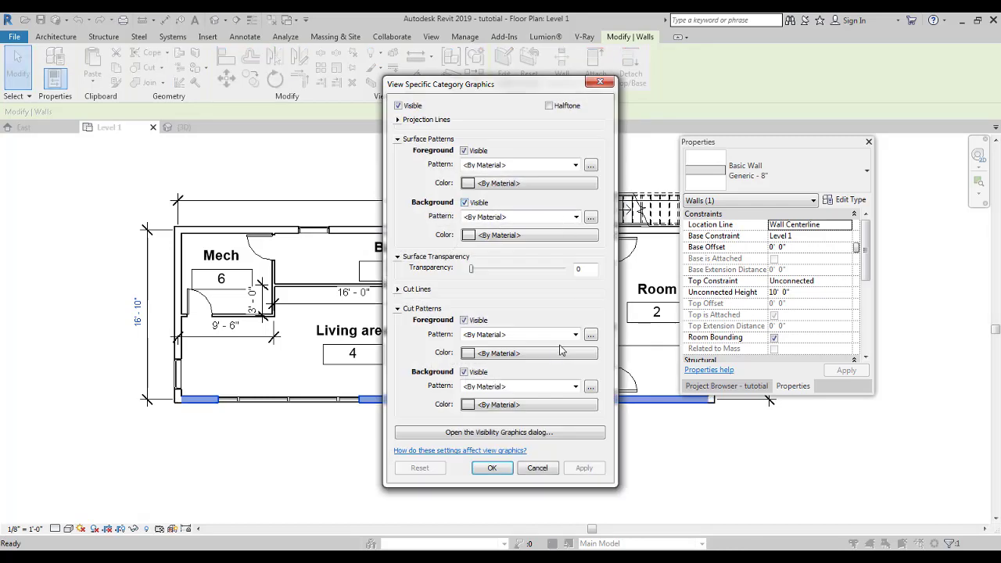
left_click(518, 335)
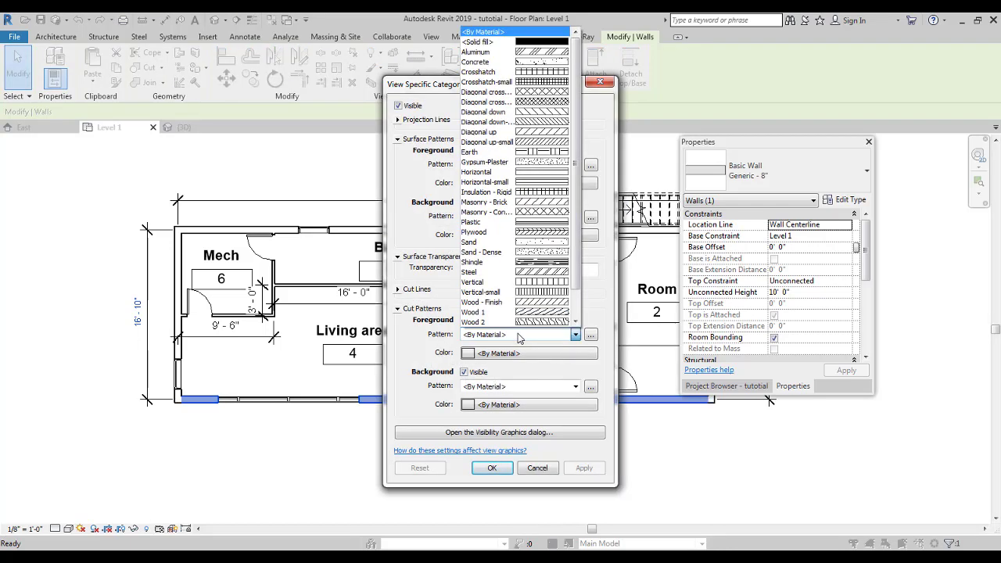
left_click(537, 44)
left_click(524, 387)
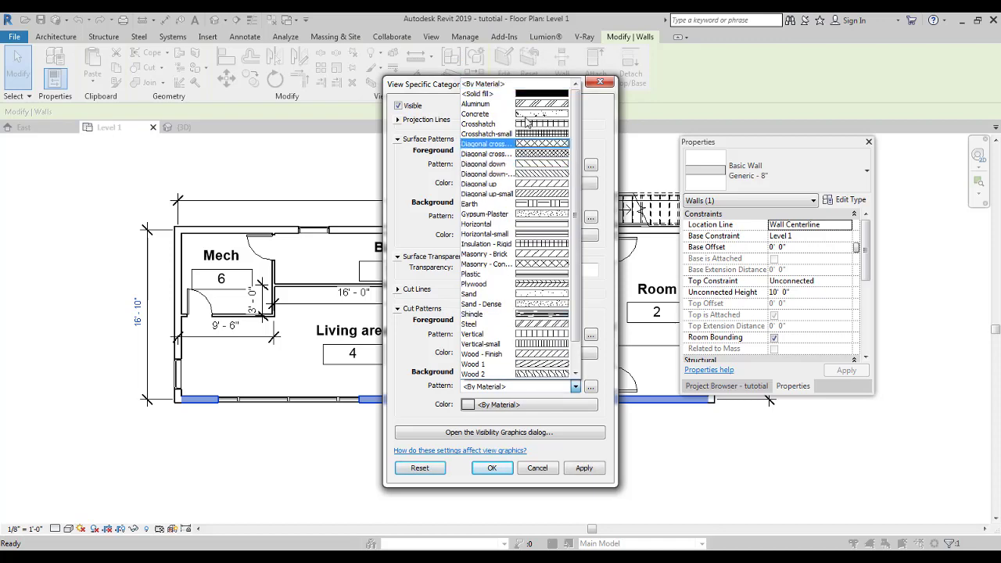
left_click(536, 94)
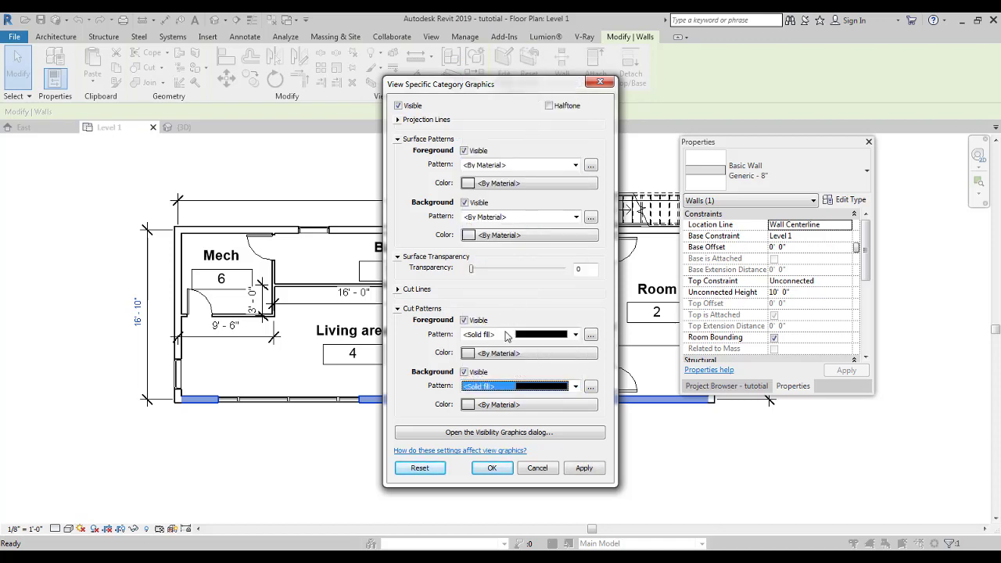
Set the walls' foreground and background cut pattern colors to Black and apply the override
left_click(498, 353)
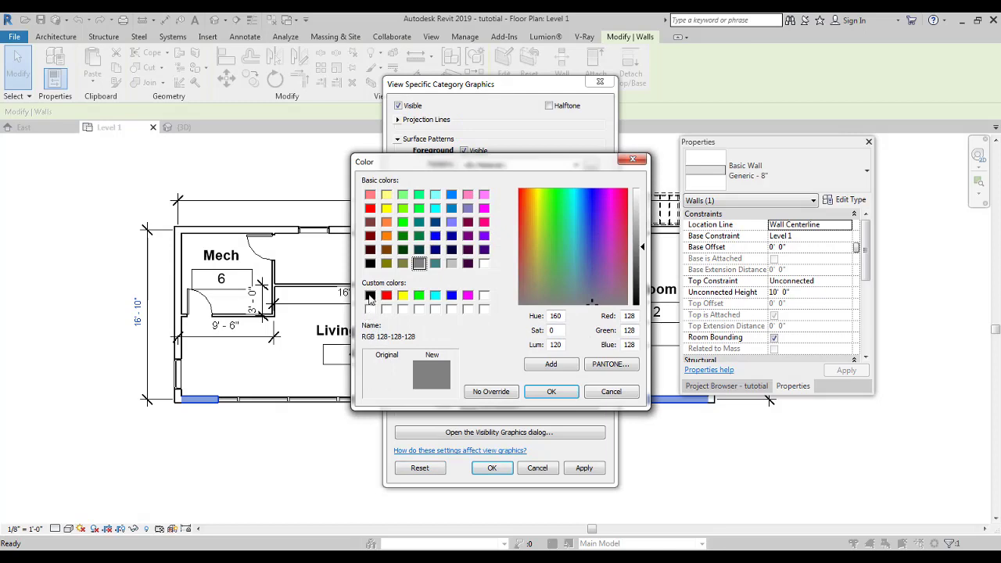
left_click(370, 296)
left_click(548, 392)
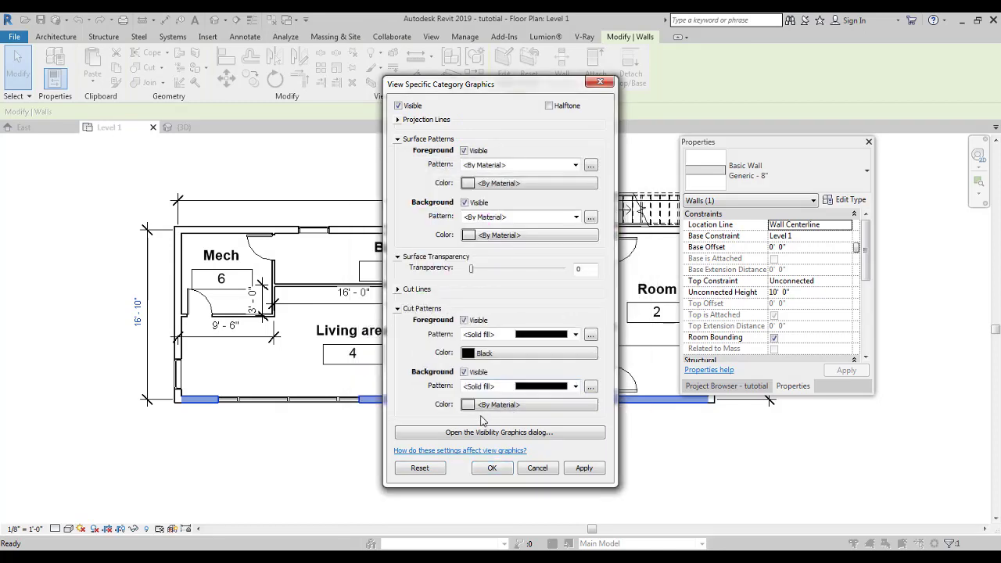
left_click(481, 405)
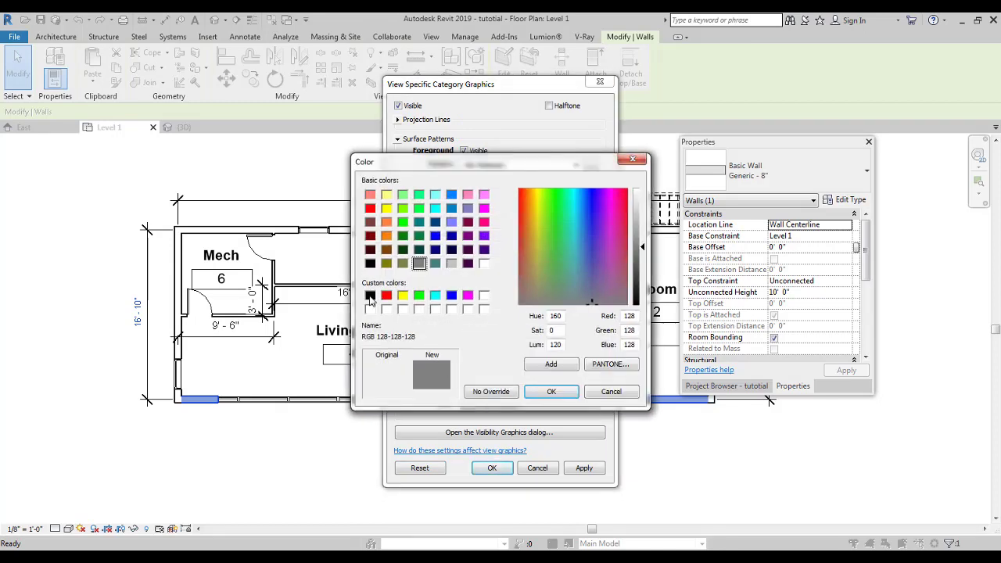
left_click(370, 296)
left_click(539, 394)
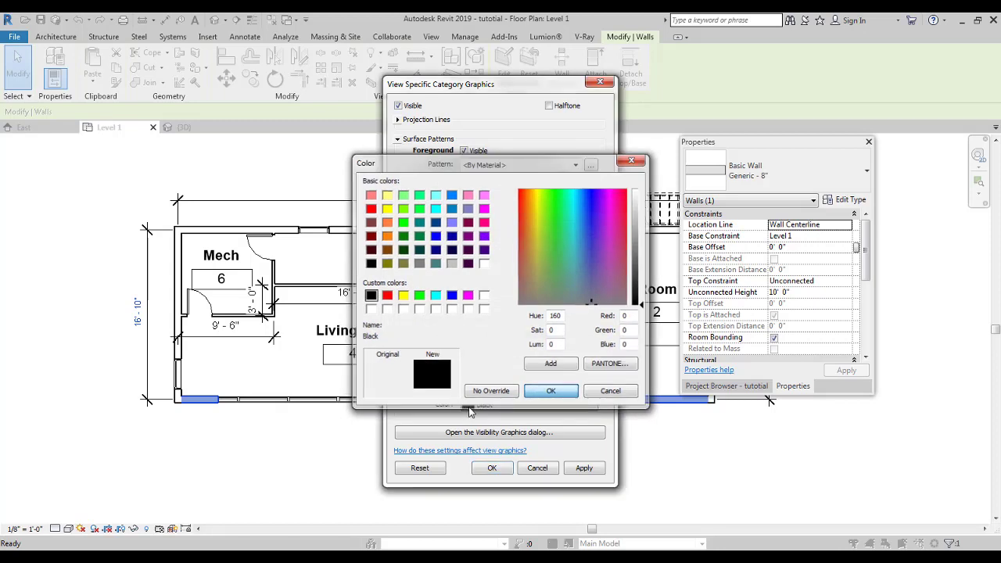
left_click(581, 469)
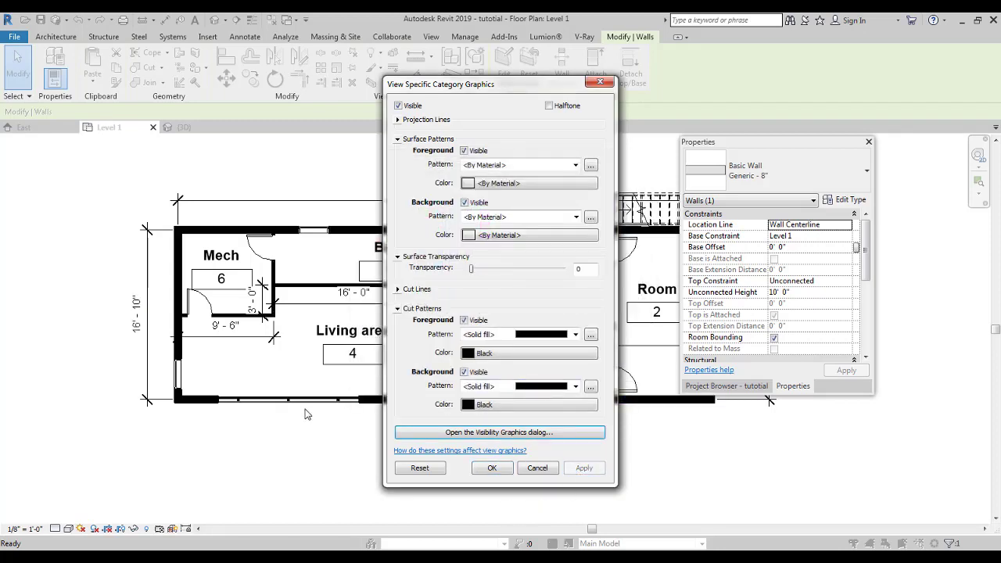
Try Yellow as the walls' foreground cut pattern color and apply it to the plan
left_click(496, 355)
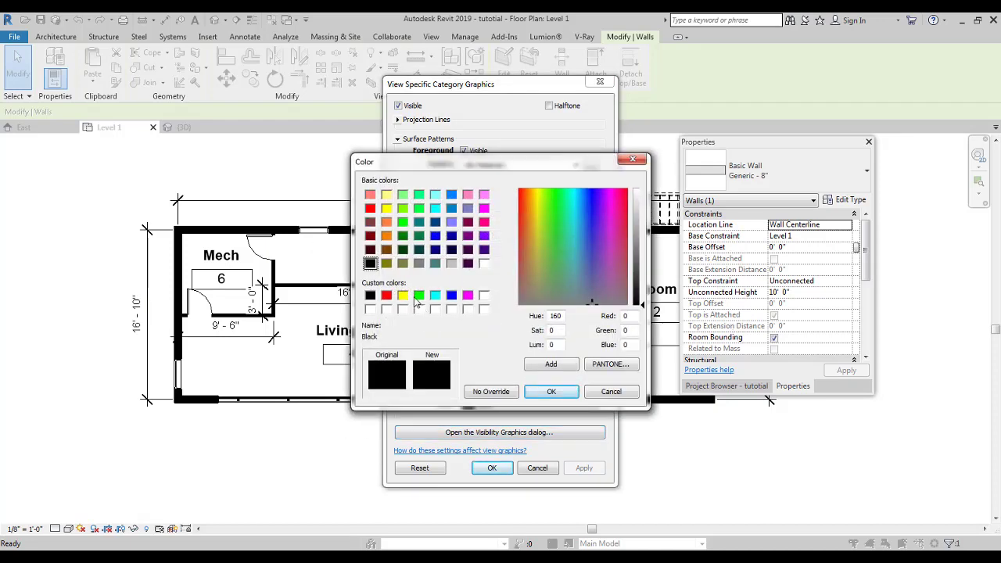
left_click(403, 295)
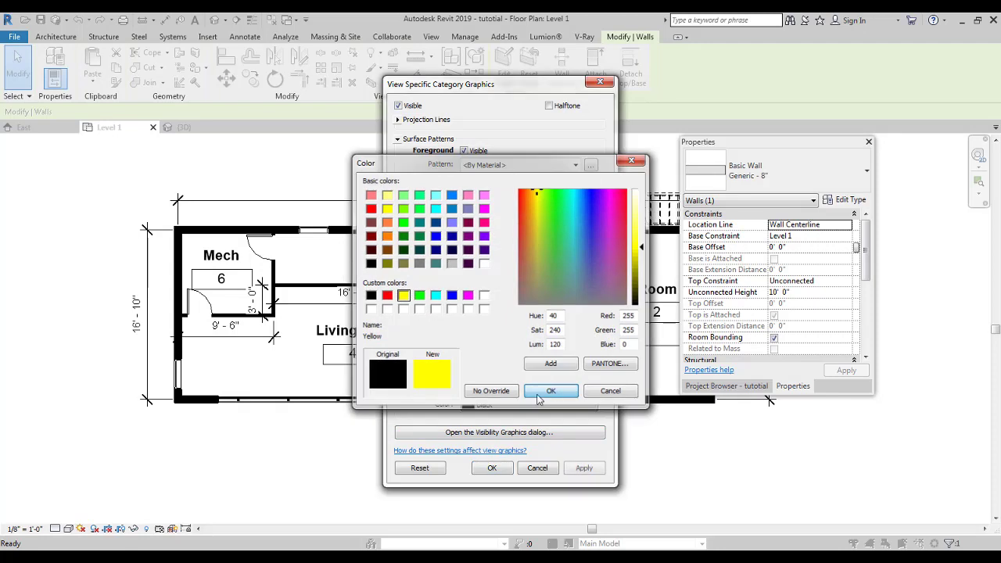
left_click(551, 391)
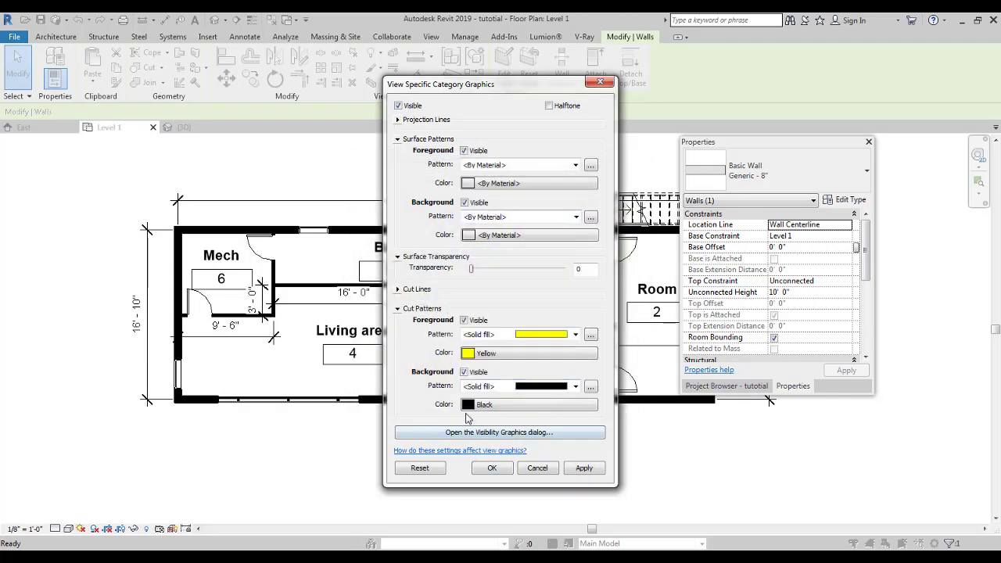
left_click(584, 468)
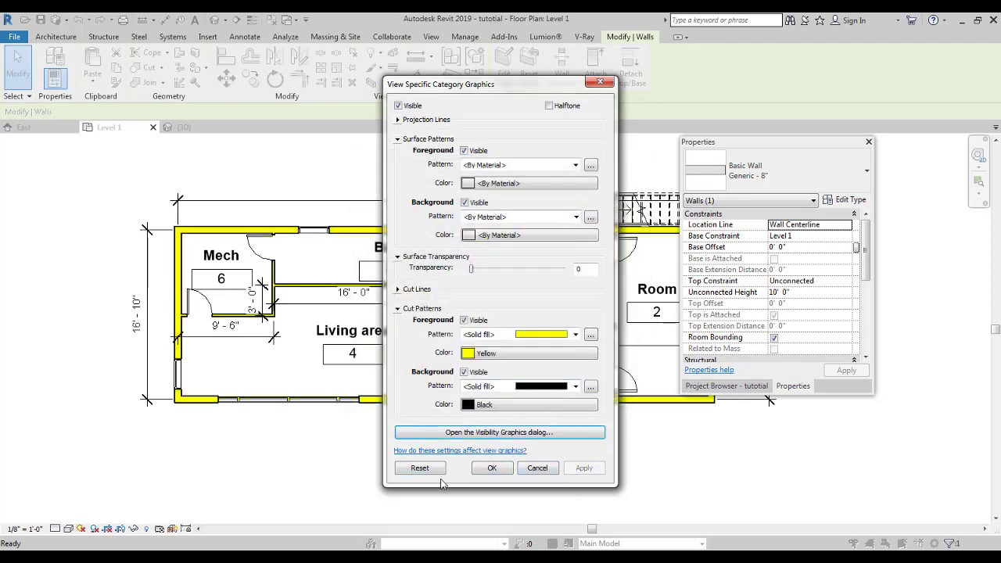
Set the walls' foreground cut pattern color to Black again, apply it, and accept the category override
left_click(501, 354)
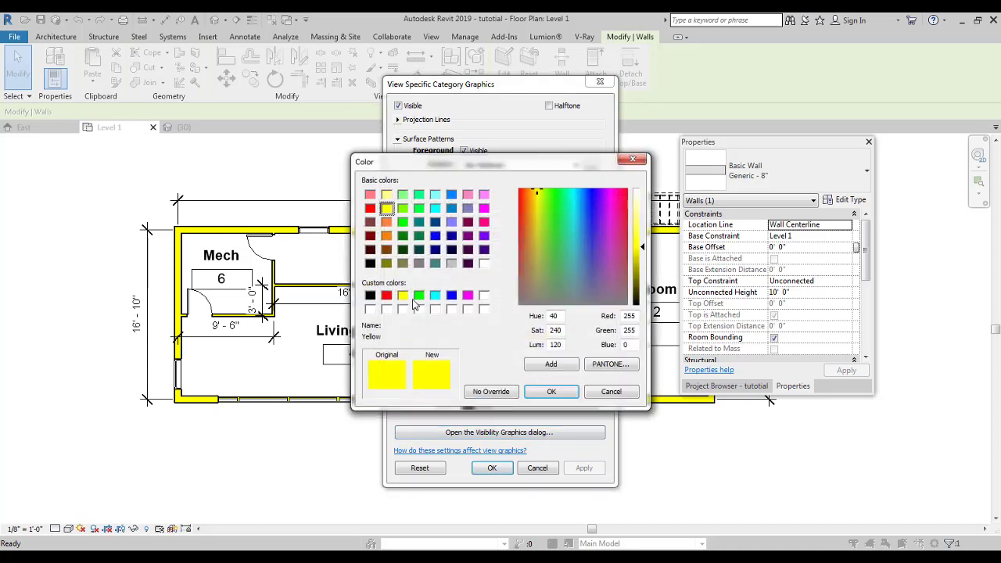
left_click(370, 295)
left_click(552, 391)
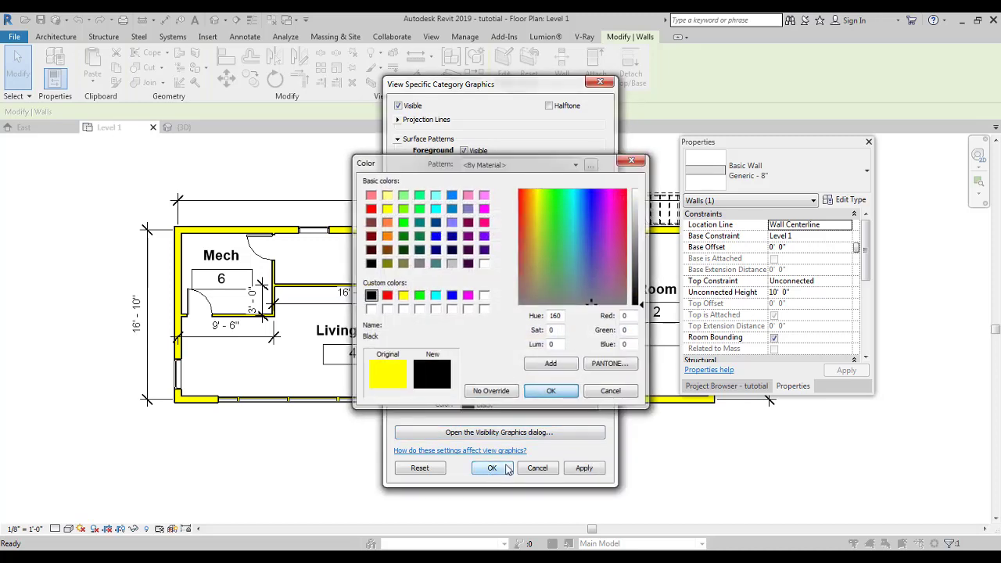
left_click(574, 469)
left_click(491, 469)
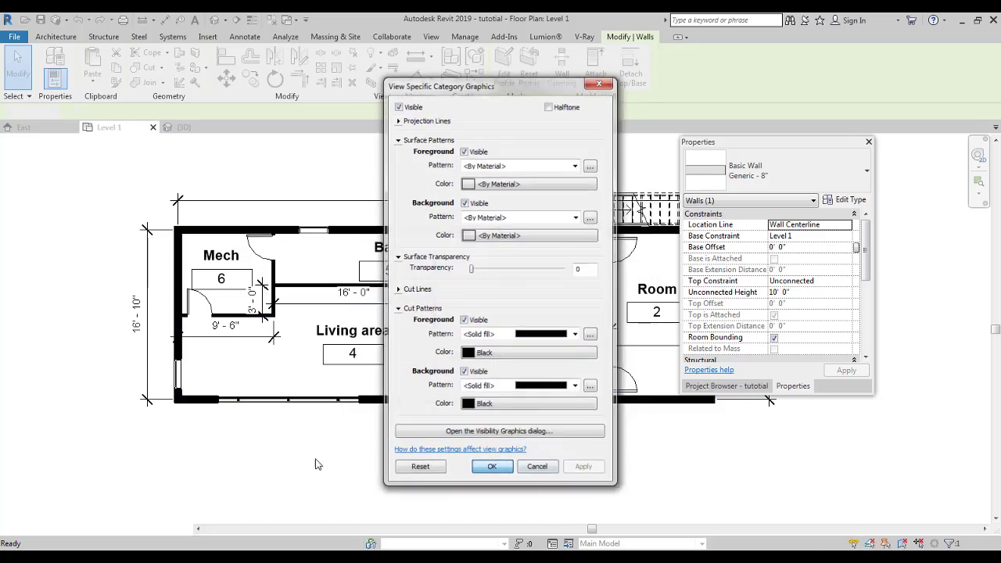
Clear the wall selection and examine the wall fill across the whole Level 1 plan, including the exterior stair
middle_click_drag(376, 447, 233, 433)
middle_click_drag(277, 313, 290, 227, "ctrl")
middle_click_drag(357, 338, 432, 346)
middle_click_drag(432, 347, 413, 496, "ctrl")
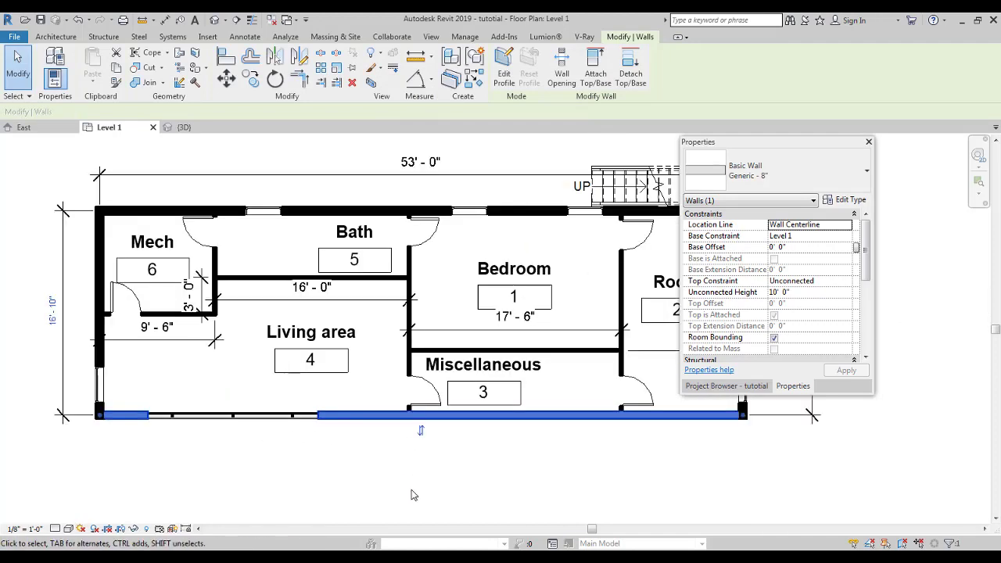
middle_click_drag(397, 422, 337, 372)
left_click(338, 432)
middle_click_drag(348, 463, 403, 481)
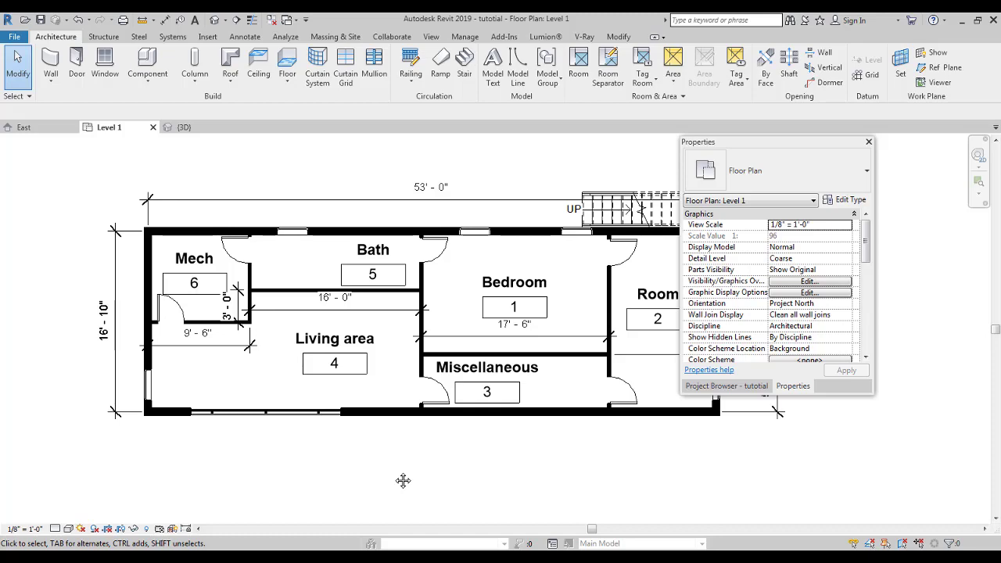
middle_click_drag(402, 481, 349, 383)
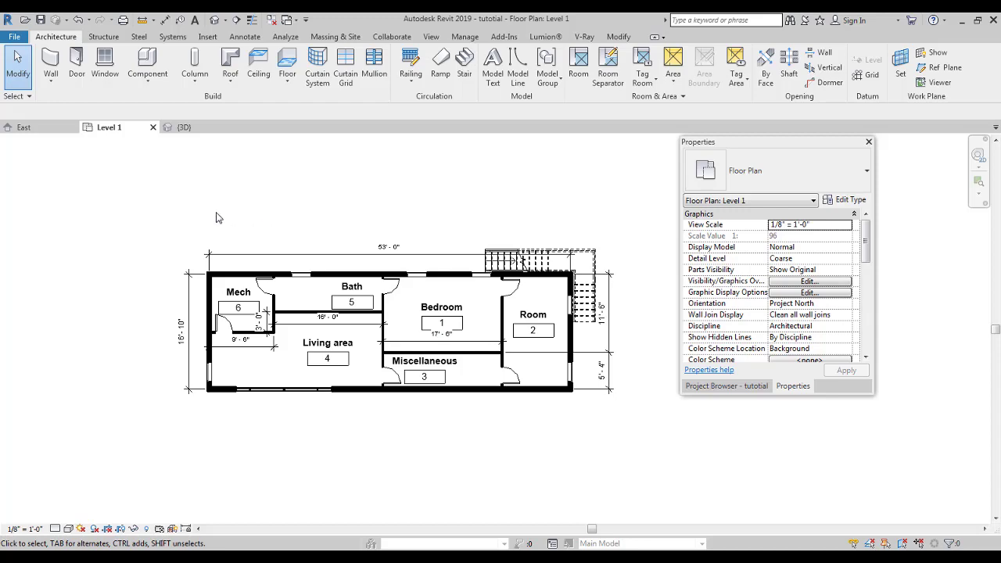
middle_click_drag(259, 214, 279, 271)
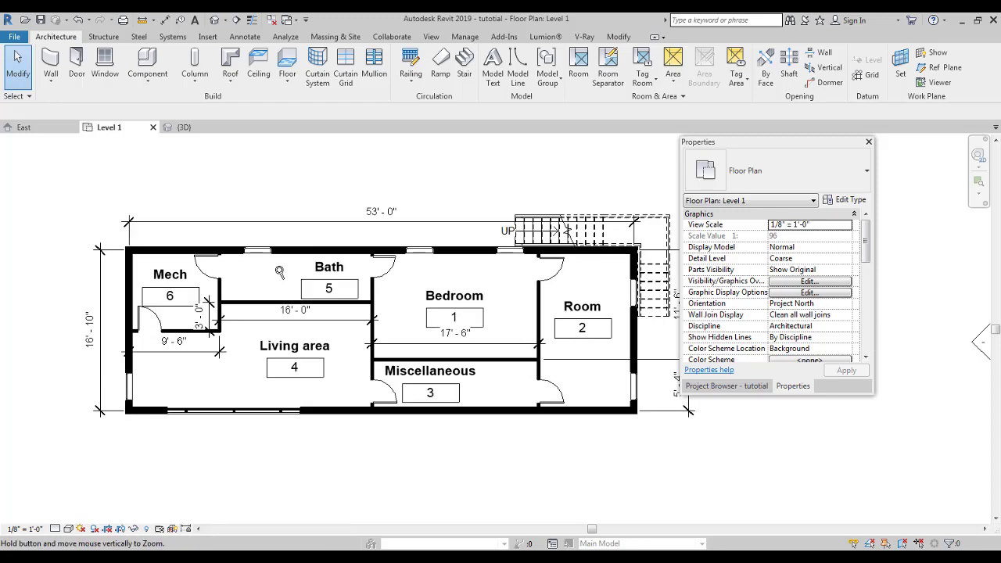
Check the furnished floor plan in nova scotia final 1.pdf in Adobe Acrobat, and return to the Revit floor plan
key("alt+Tab")
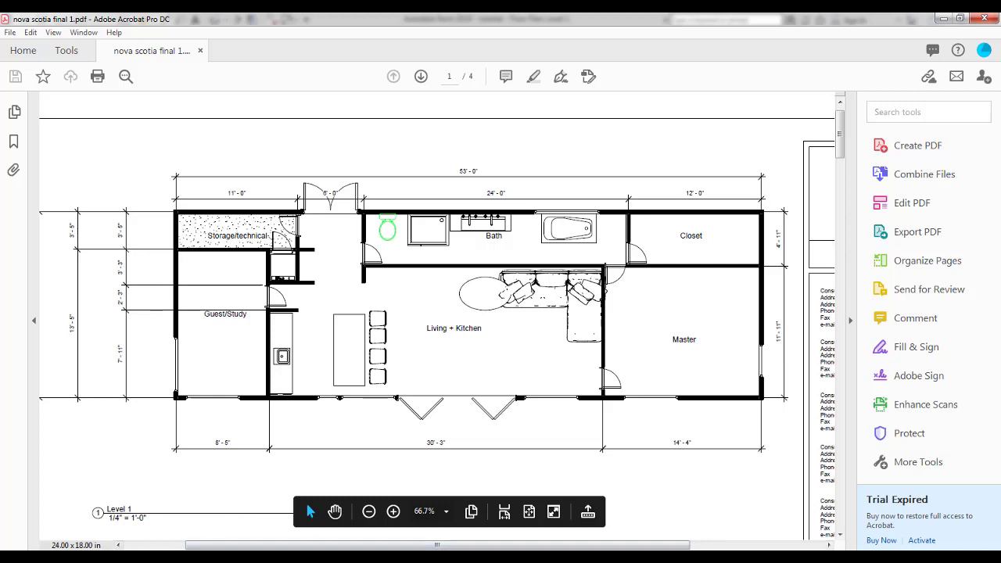
mouse_move(211, 557)
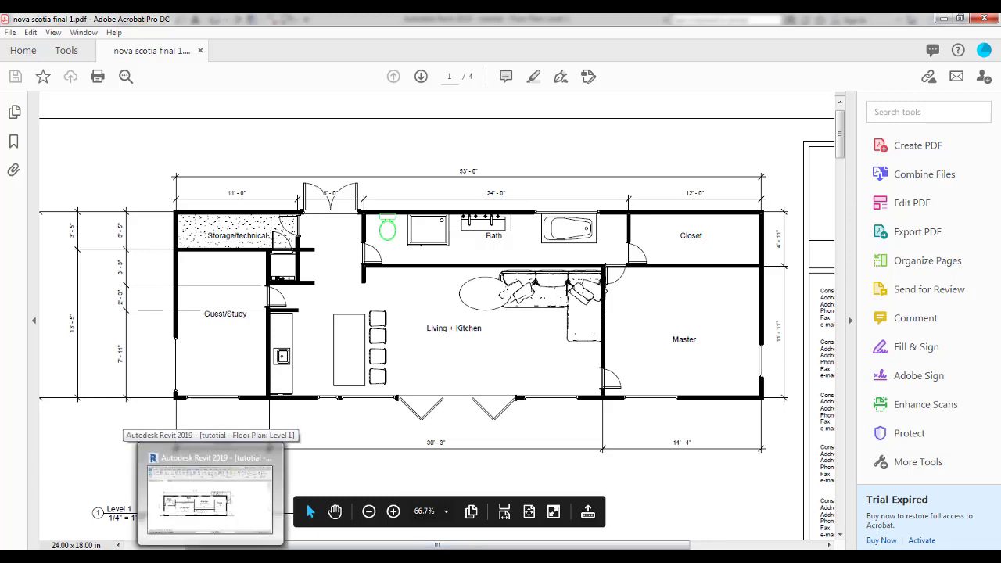
left_click(210, 497)
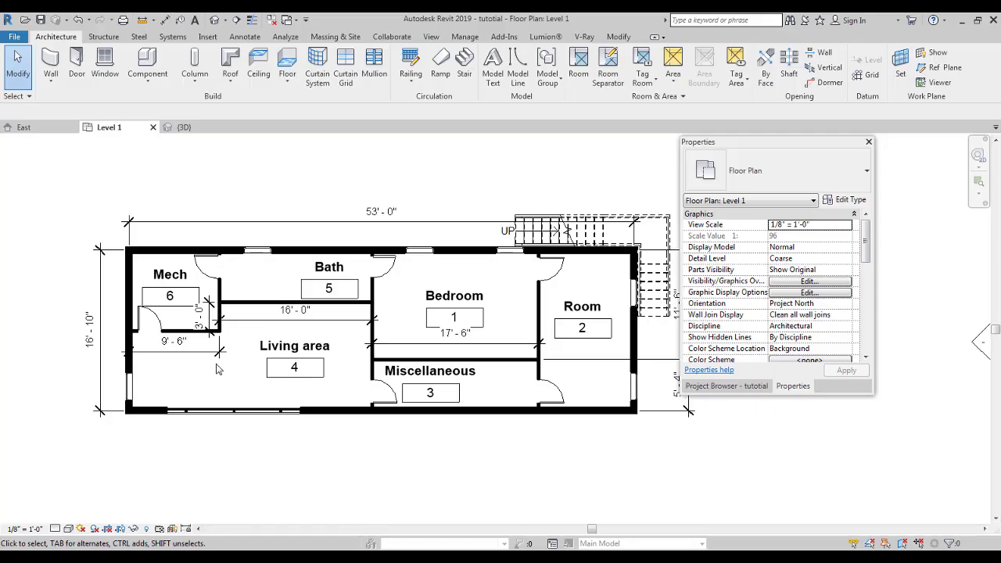
Start placing a component, choose to load a new family, and go to the Imperial Library folder
left_click(142, 83)
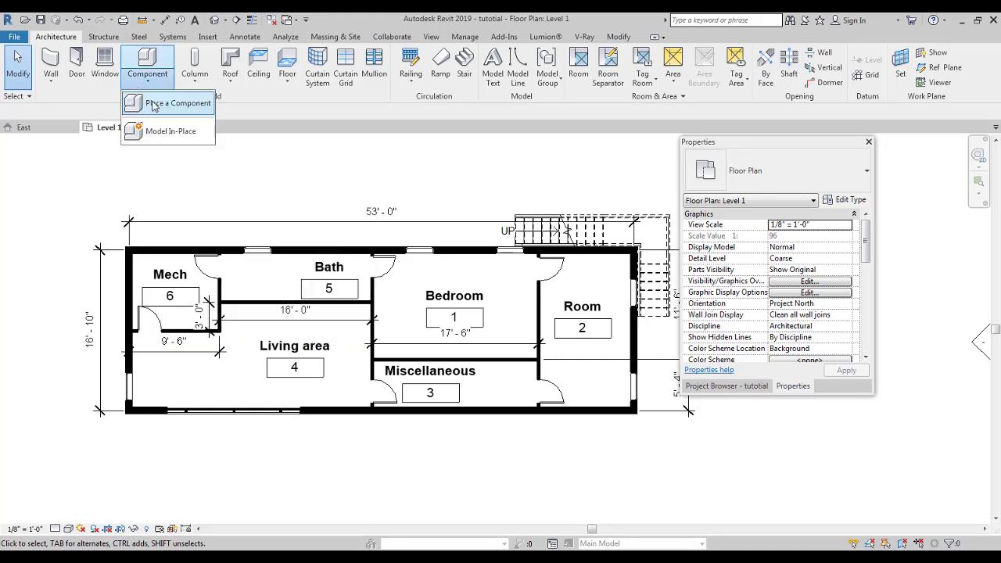
left_click(177, 102)
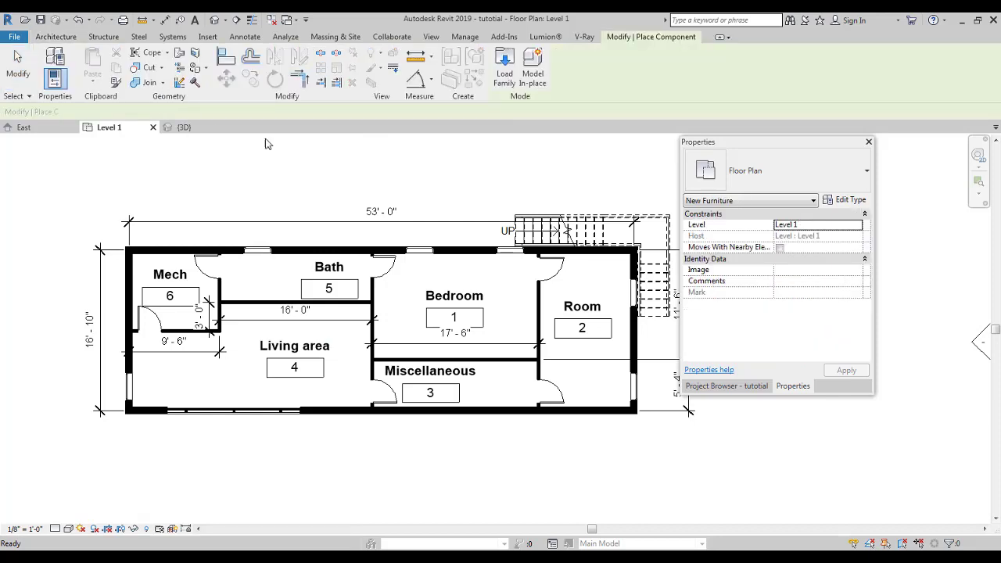
left_click(505, 69)
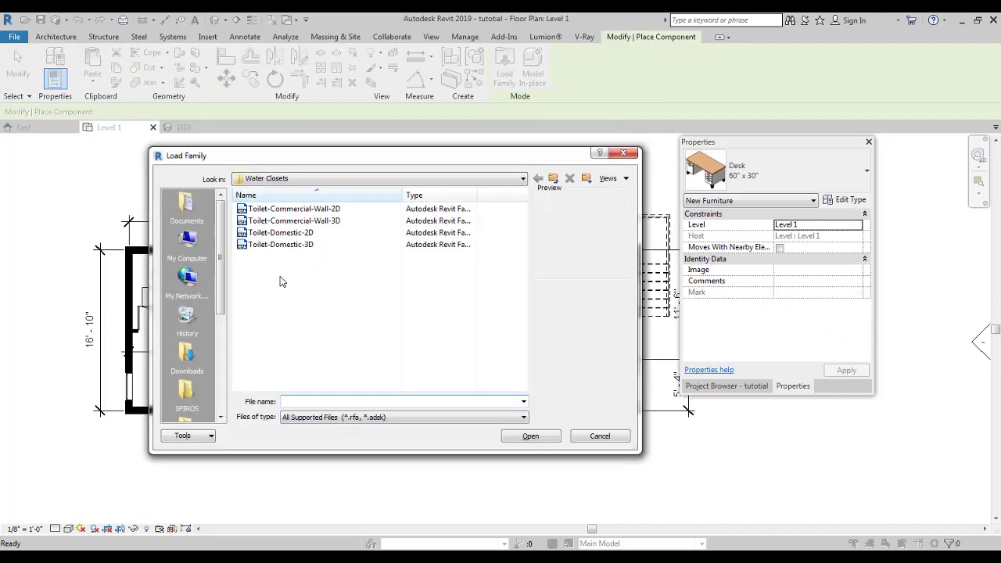
left_click_drag(221, 231, 223, 376)
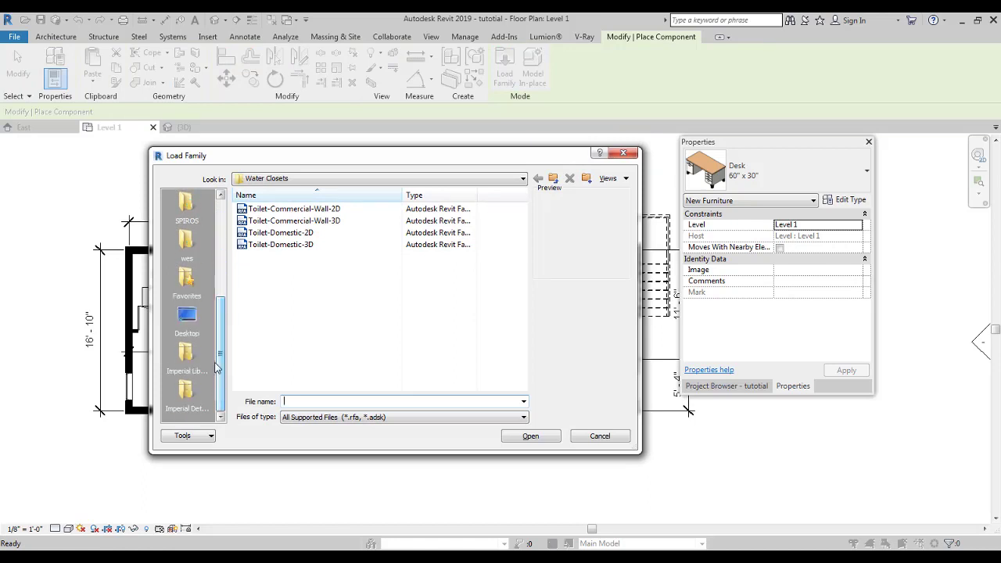
left_click(187, 359)
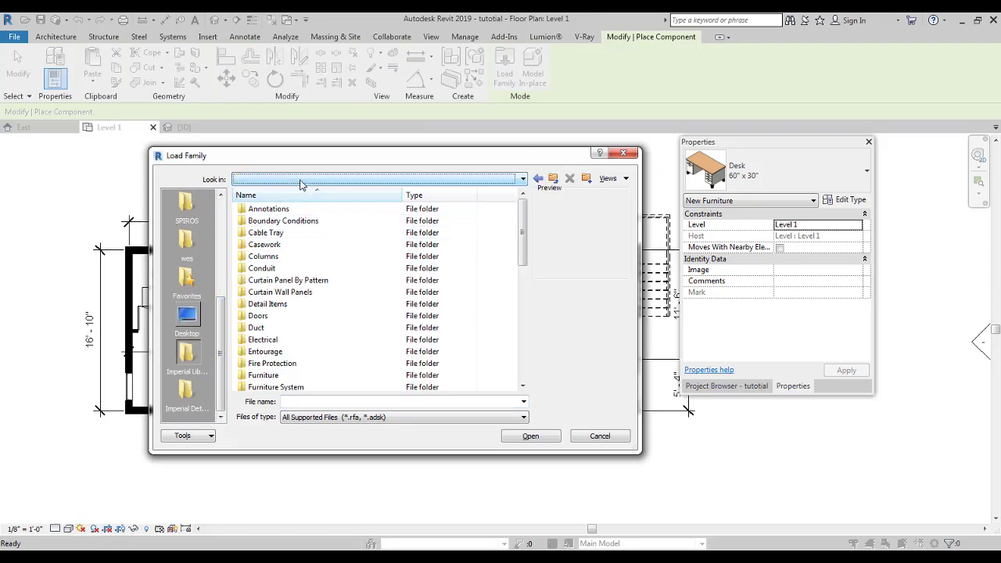
Examine where the US Imperial folder sits in the drive's folder tree, under RVT 2019 Libraries, and stay in that folder
left_click(302, 183)
scroll(522, 313, "up", 5)
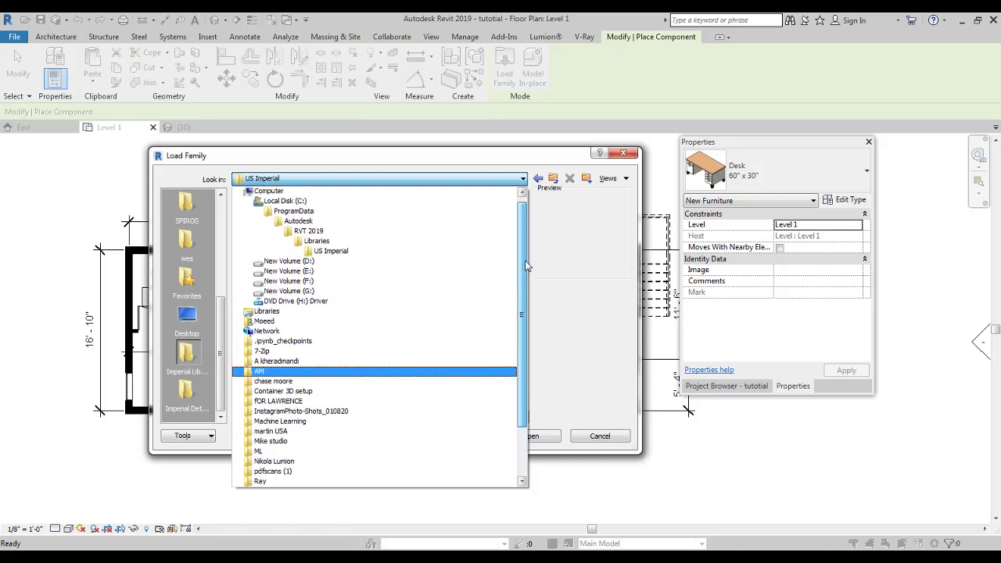
left_click(337, 253)
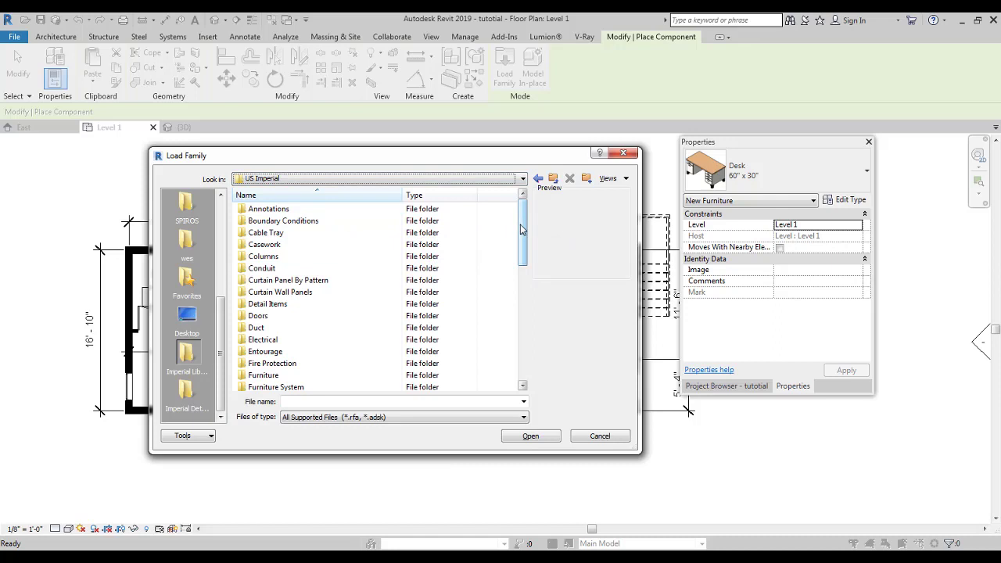
scroll(522, 229, "down", 1)
scroll(522, 228, "up", 1)
left_click(522, 178)
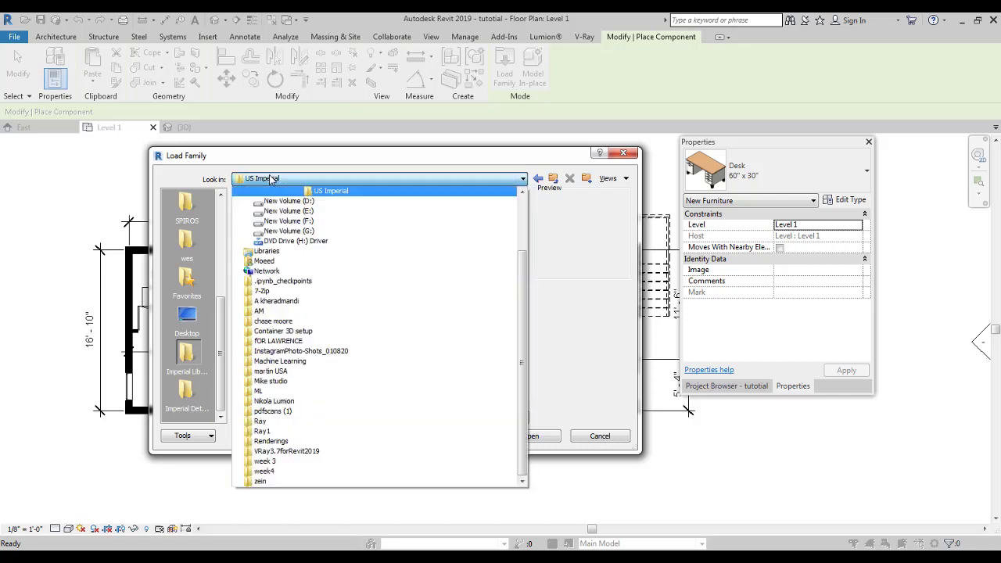
scroll(524, 287, "up", 2)
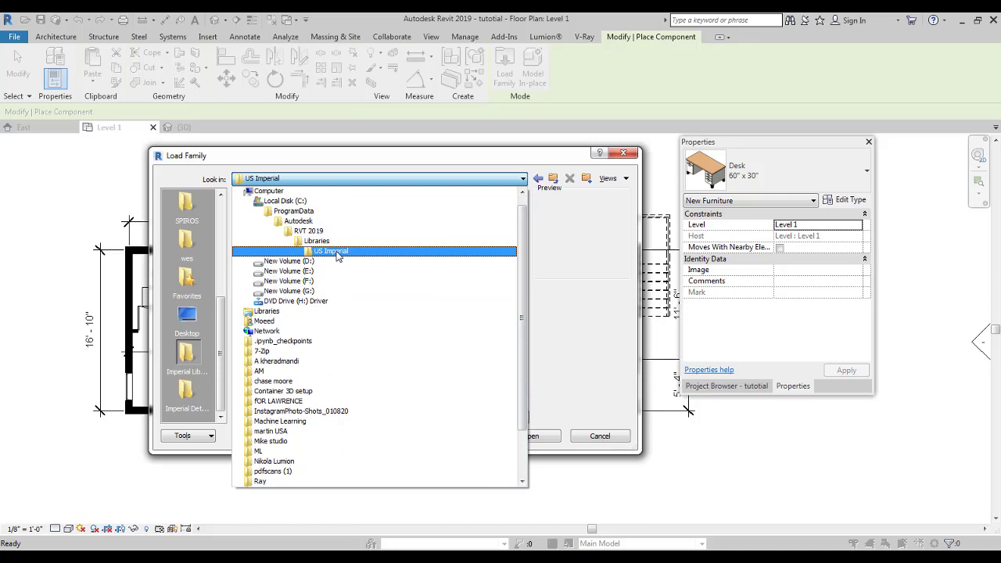
left_click(338, 251)
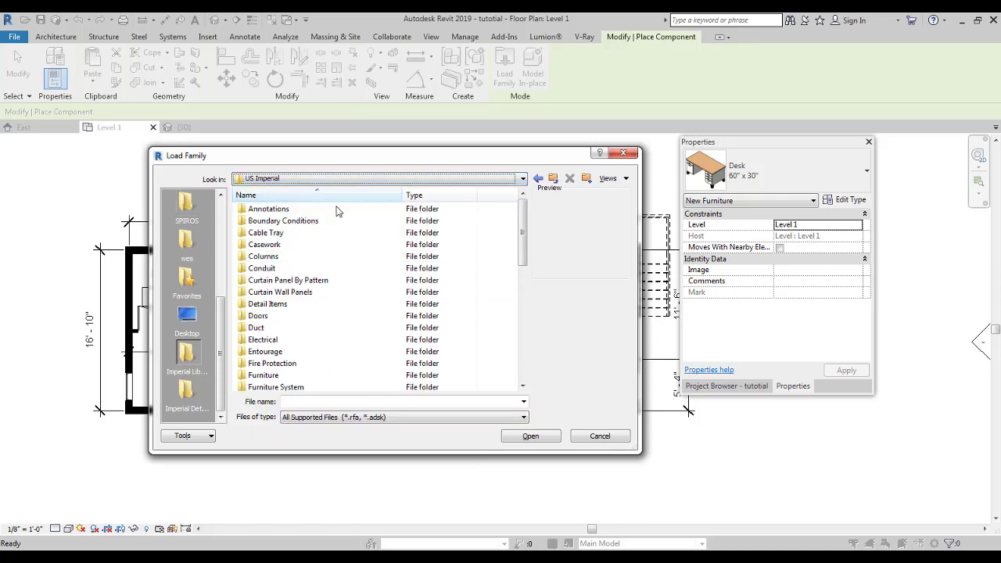
Load the Sofa family from the Seating subfolder of the Furniture library folder
left_click_drag(526, 236, 526, 273)
double_click(289, 271)
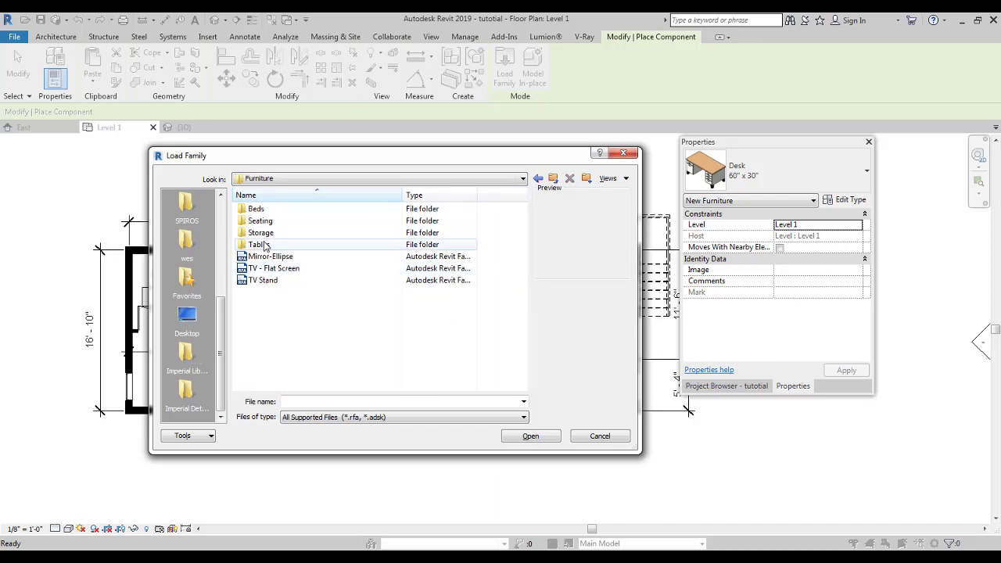
double_click(261, 222)
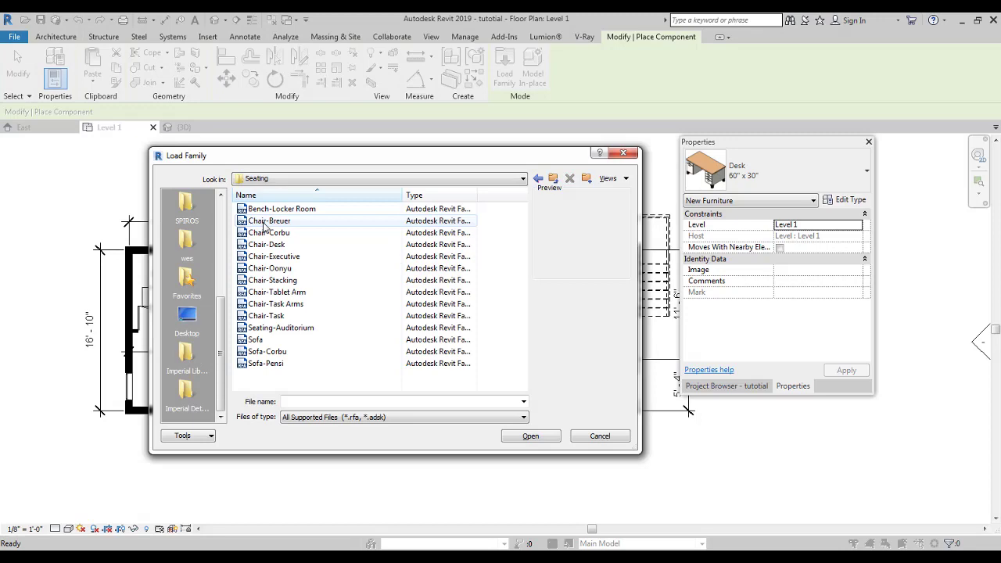
left_click(270, 244)
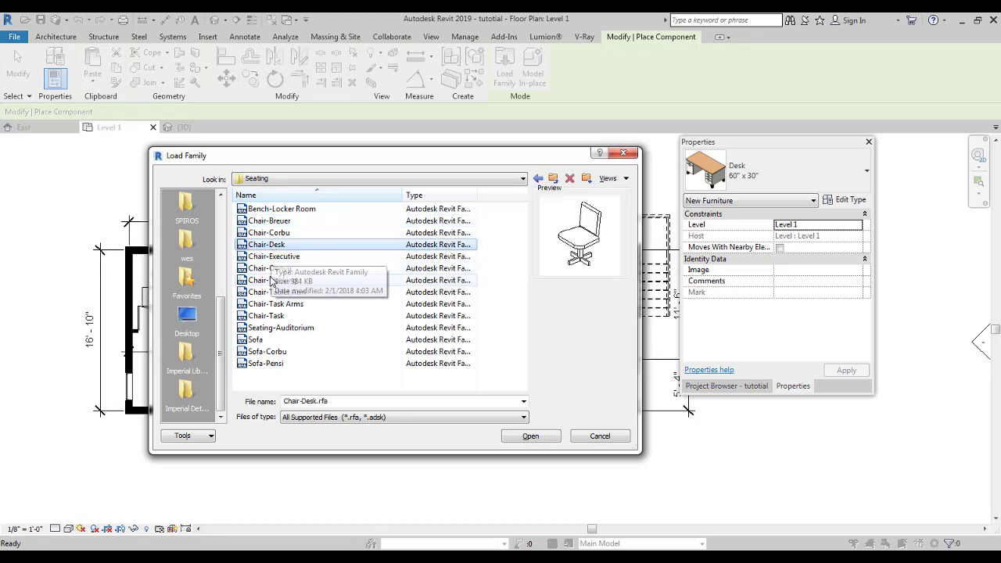
left_click(260, 342)
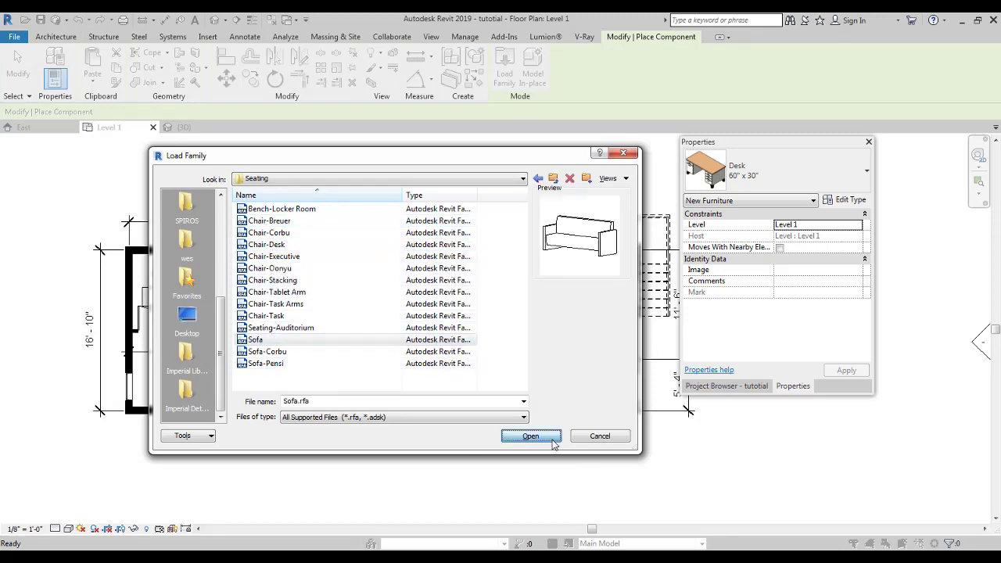
left_click(540, 438)
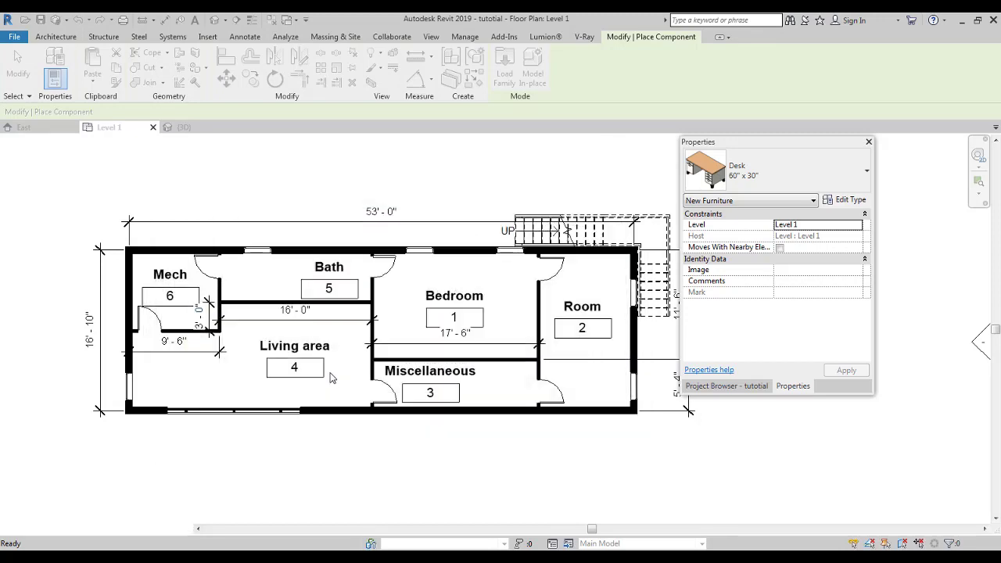
Place two 72" sofas in the Living area, one along the Bath wall and one rotated upright beside the Bedroom wall
left_click(293, 316)
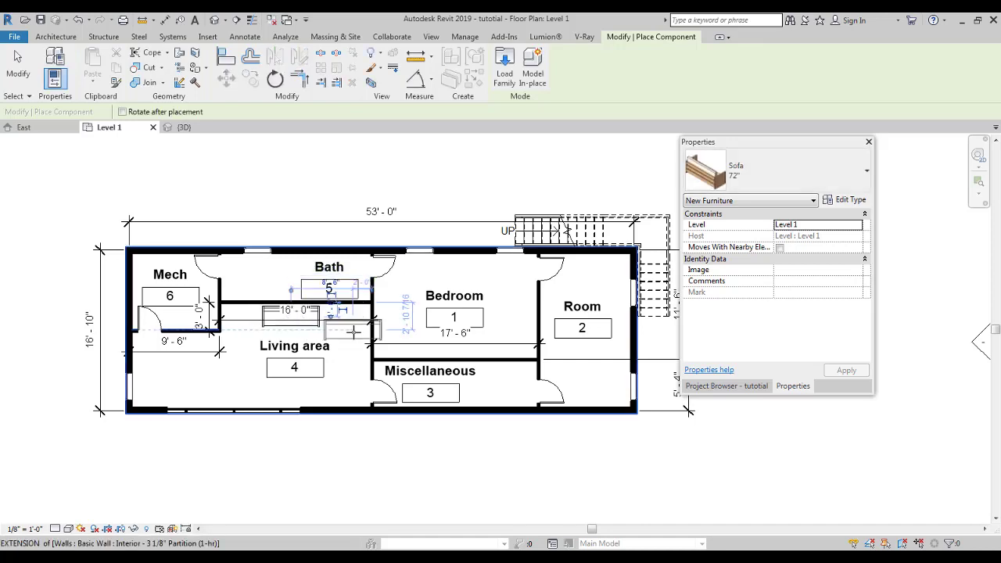
key("space")
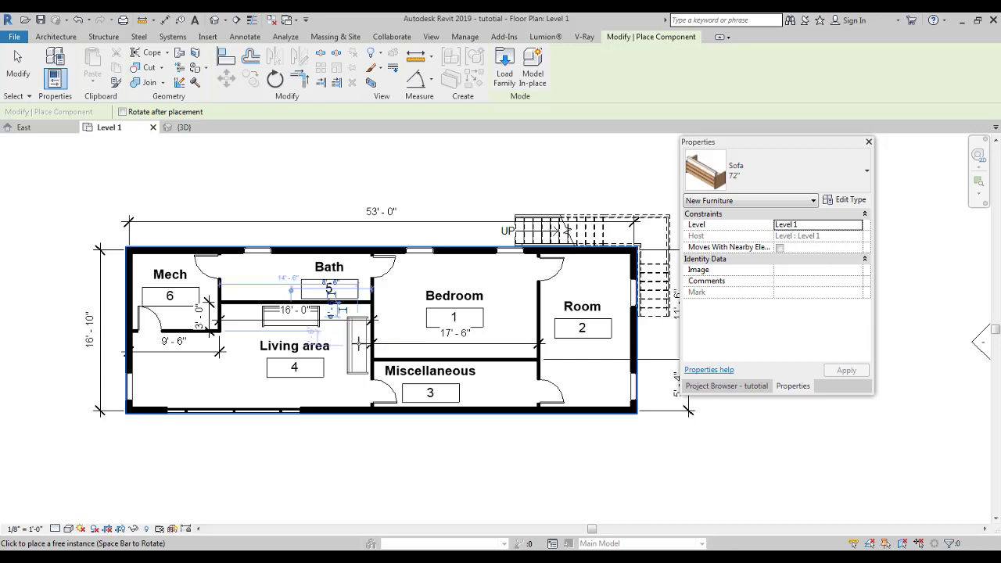
left_click(359, 343)
key("Escape")
key("Escape")
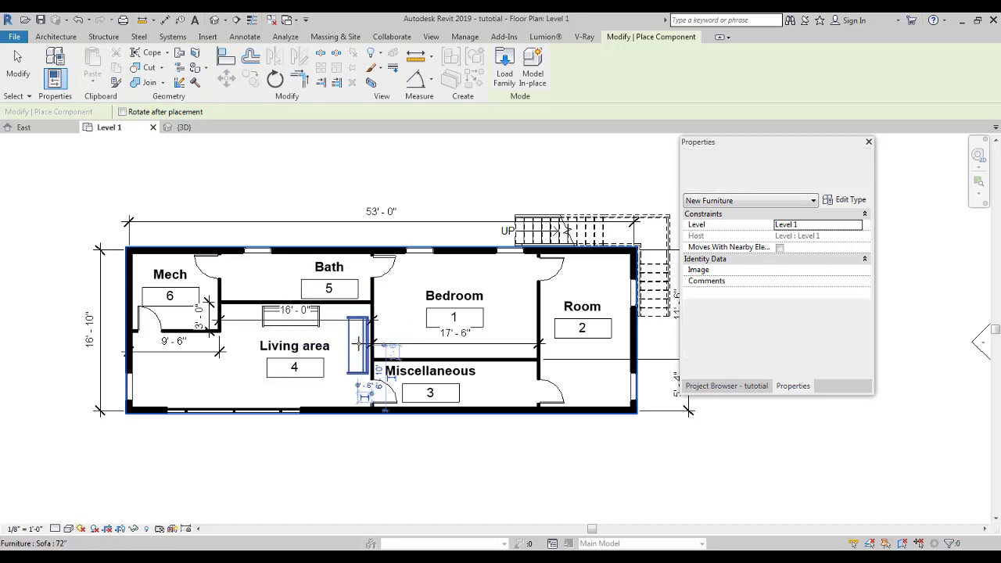
Move the 16' - 0" dimension out of the Living area to above the upper exterior wall
left_click(332, 320)
left_click_drag(333, 320, 333, 235)
key("Escape")
Turn off Show Room Number in the Room Tag type so the tags show only room names
left_click(316, 365)
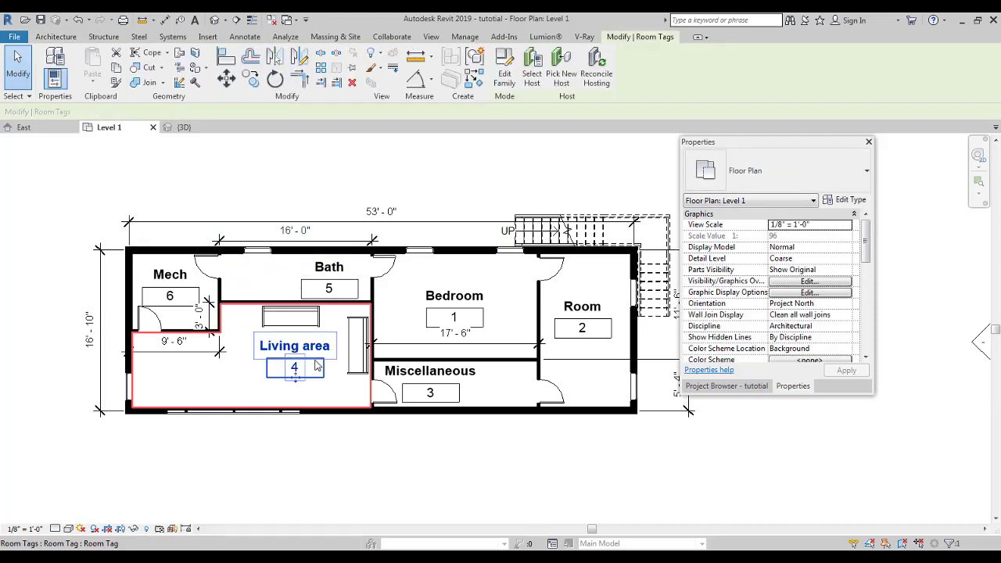
left_click(848, 200)
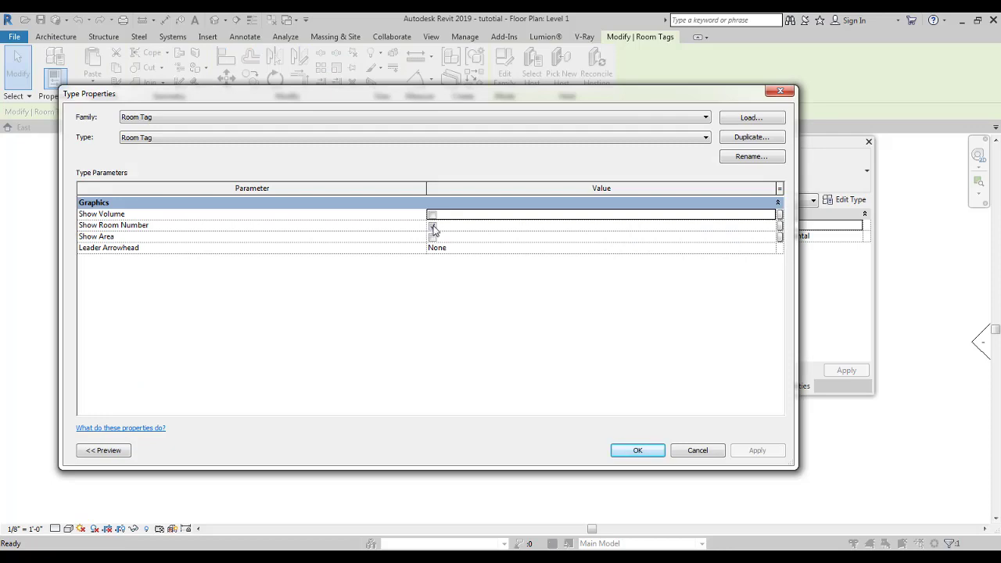
left_click(433, 227)
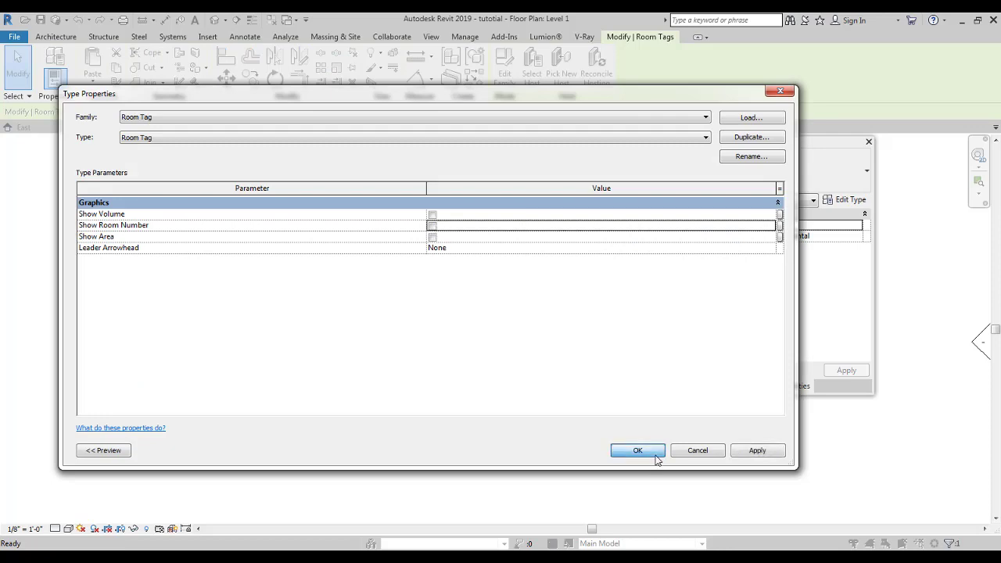
left_click(638, 451)
left_click(315, 470)
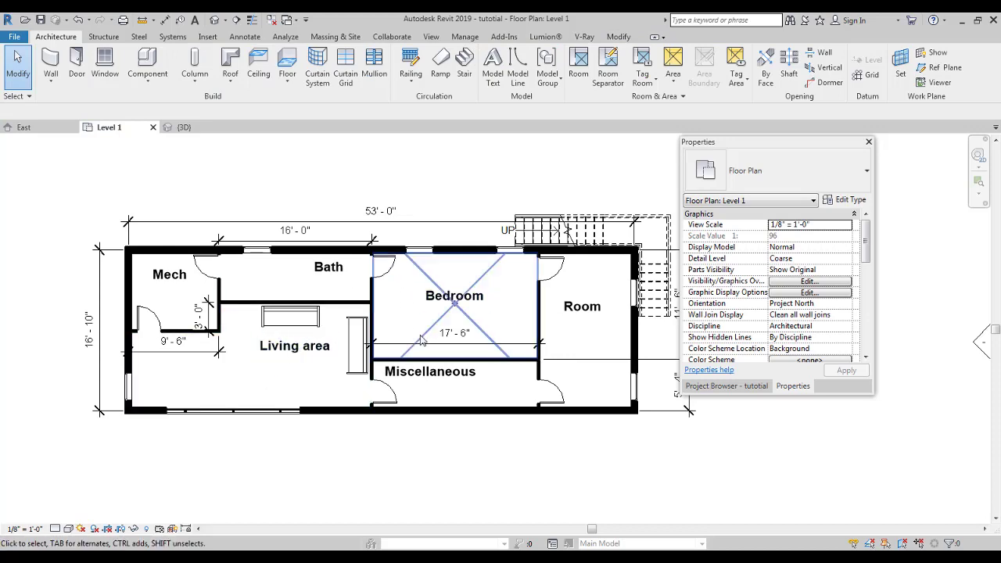
Place a 60" x 30" Desk in the Living area in front of the two sofas
middle_click_drag(391, 348, 456, 332)
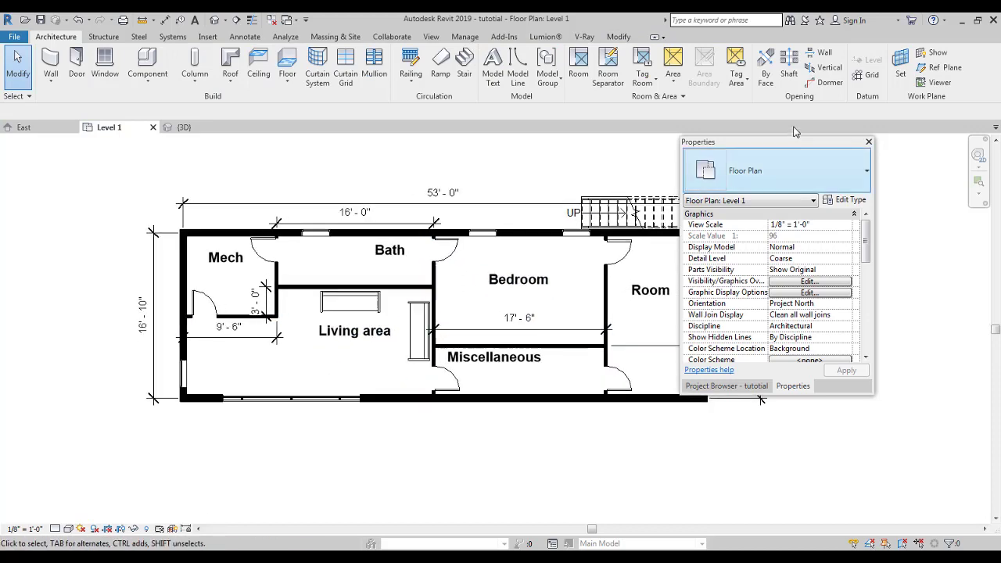
left_click(148, 79)
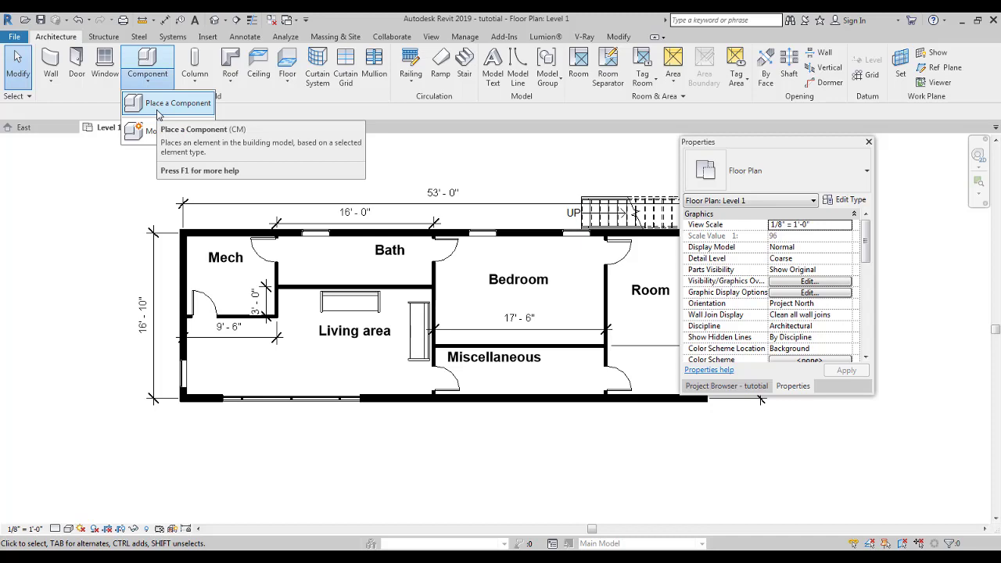
left_click(159, 113)
left_click(866, 171)
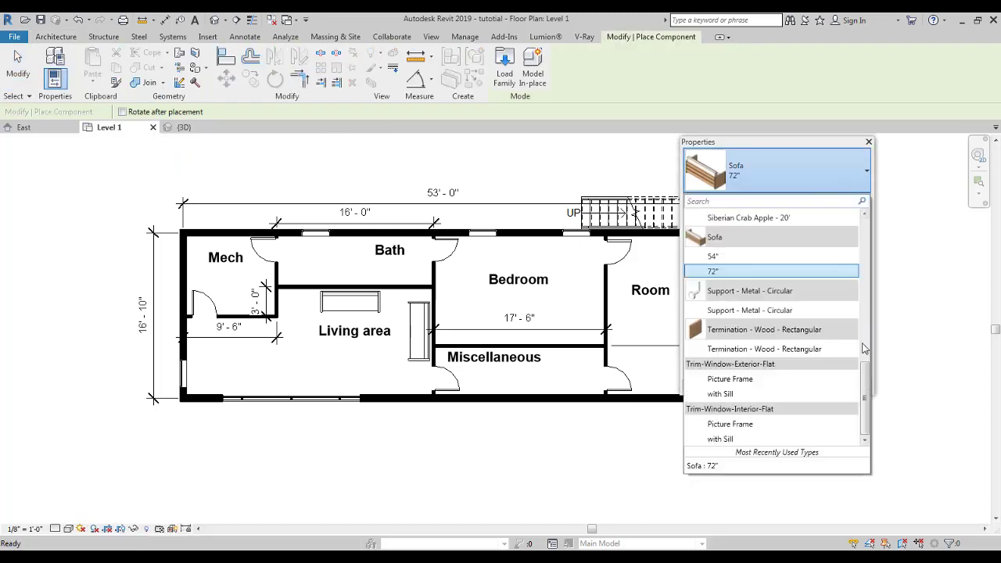
left_click_drag(870, 381, 870, 238)
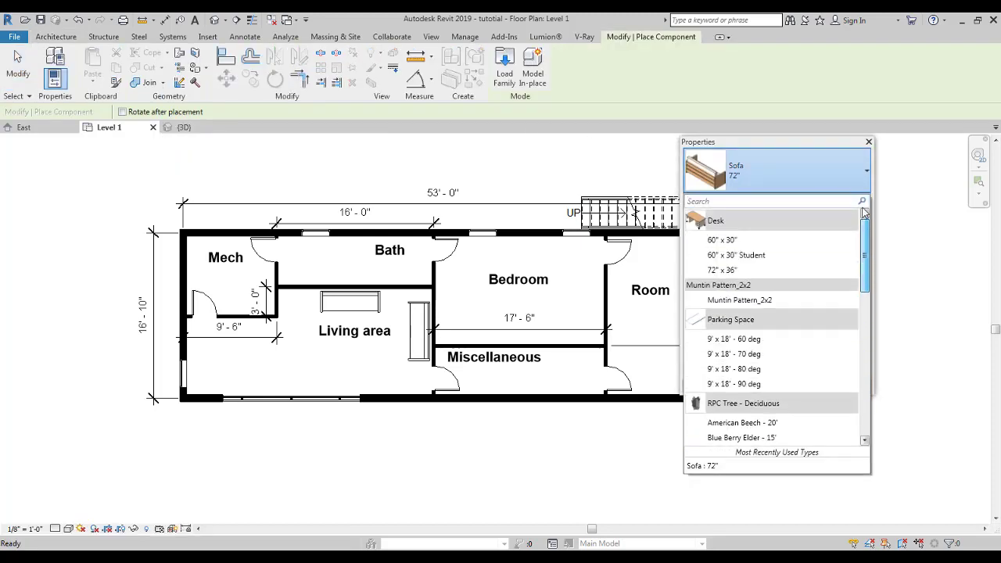
left_click(713, 244)
left_click(326, 346)
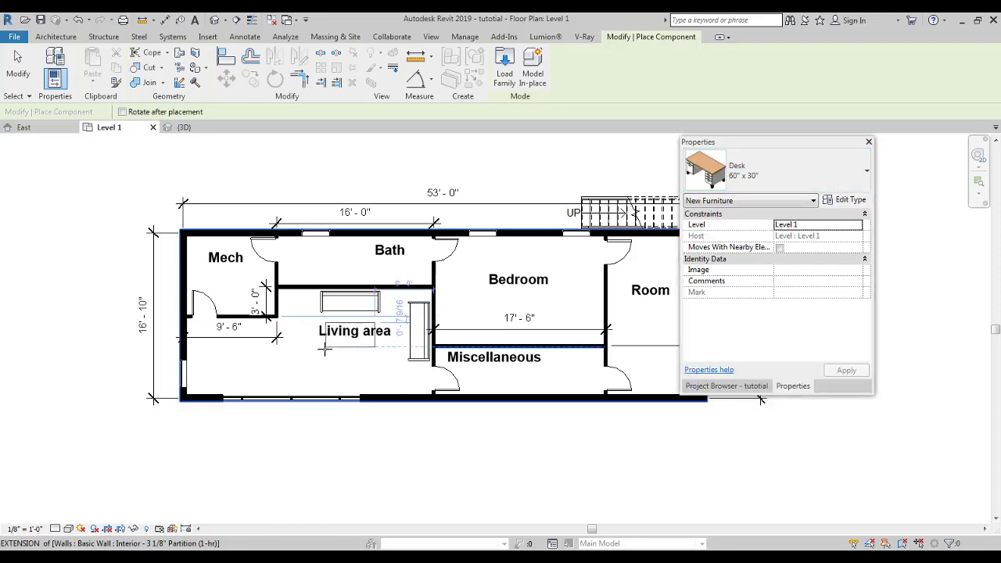
key("Escape")
key("Escape")
Move the Living area room tag down so it sits below the desk
scroll(412, 375, "up", 3)
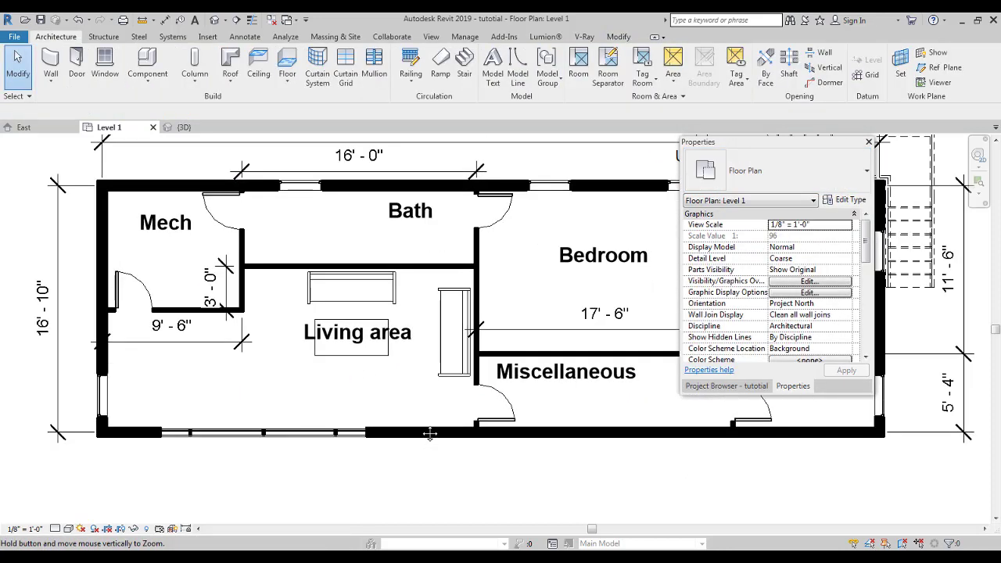
left_click(355, 334)
left_click_drag(356, 383, 356, 408)
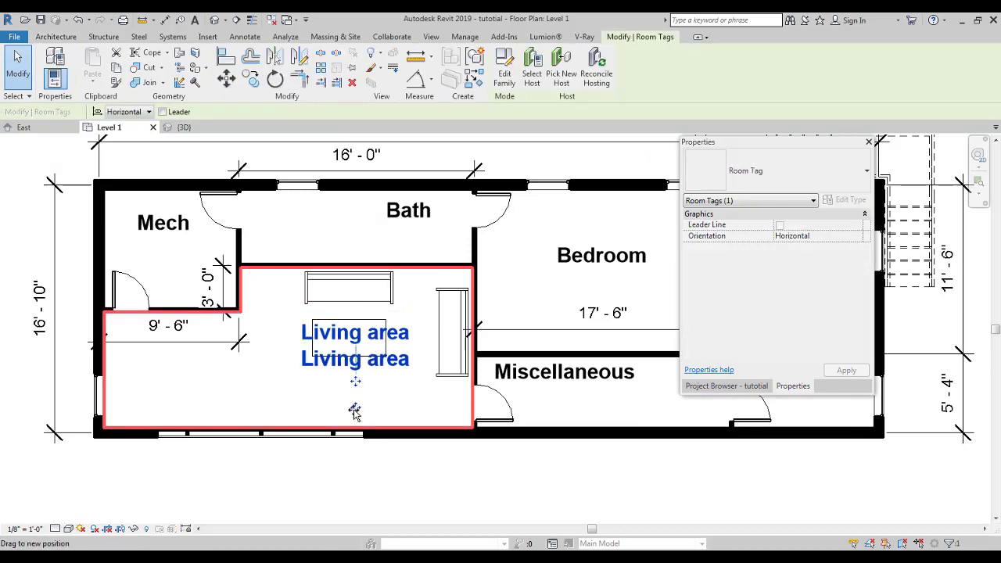
scroll(368, 403, "down", 2)
left_click(509, 418)
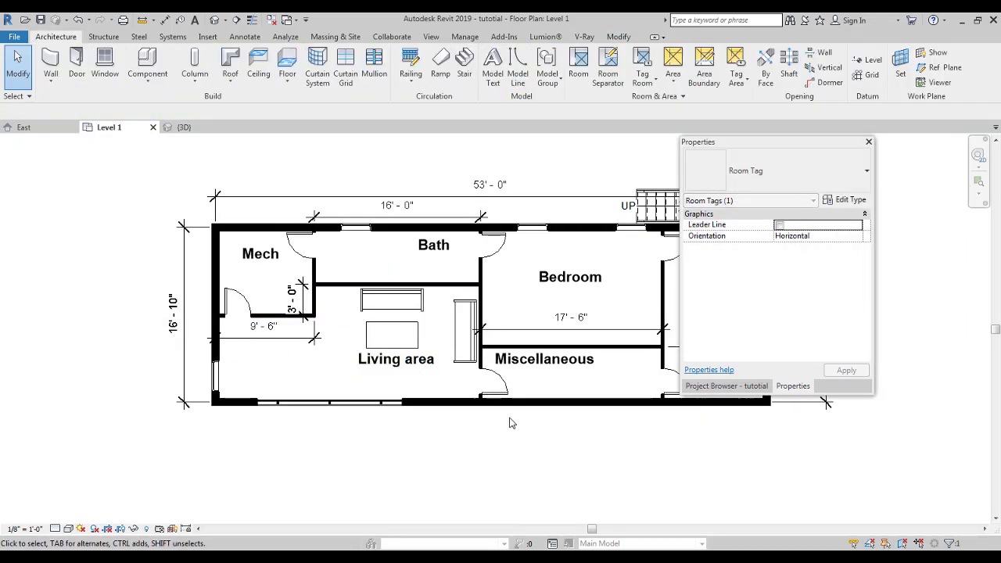
Examine the available types and the type properties of the 72" Sofa along the Living area's upper wall
middle_click_drag(509, 418, 356, 420)
scroll(380, 434, "up", 2)
scroll(372, 407, "down", 2)
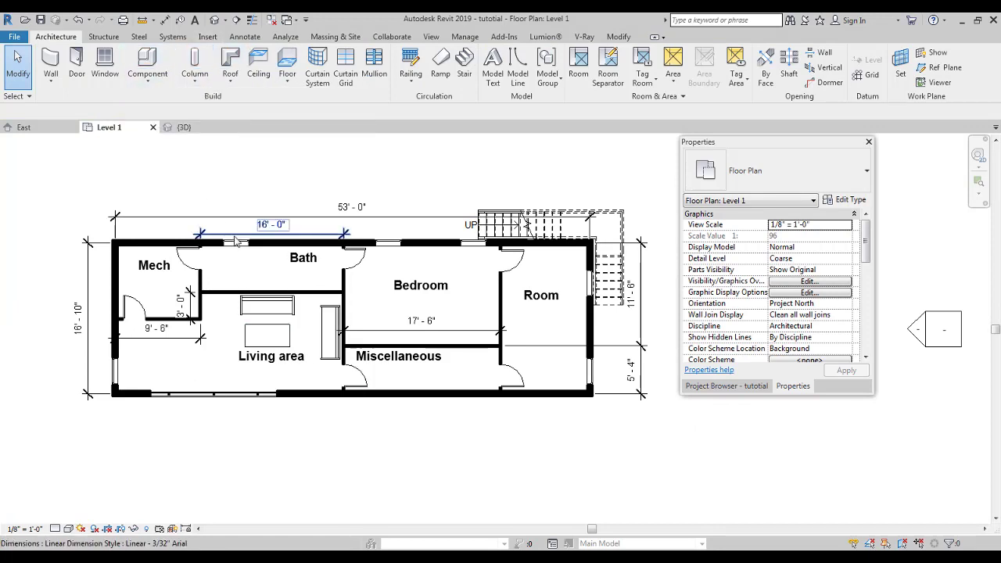
left_click(263, 315)
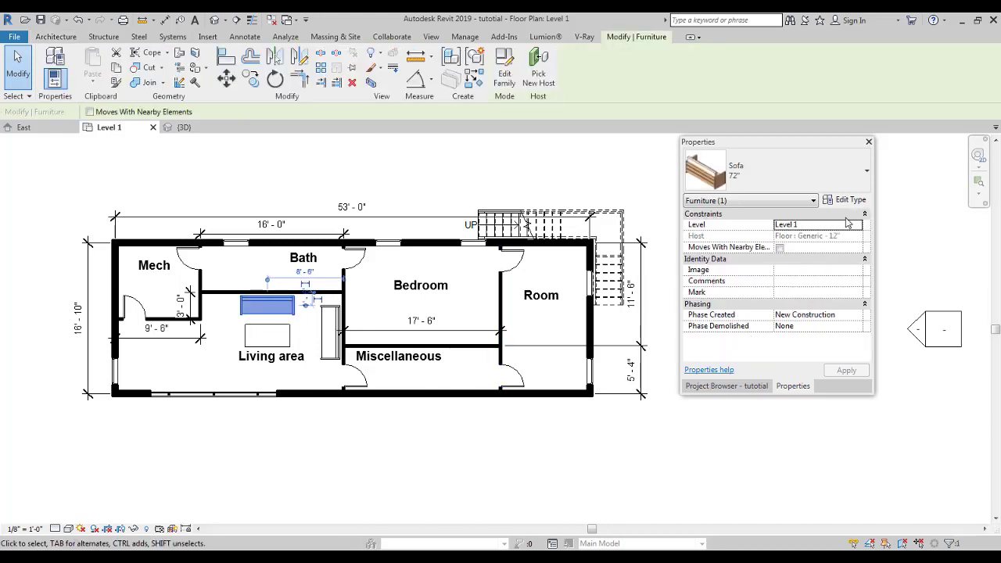
left_click(771, 175)
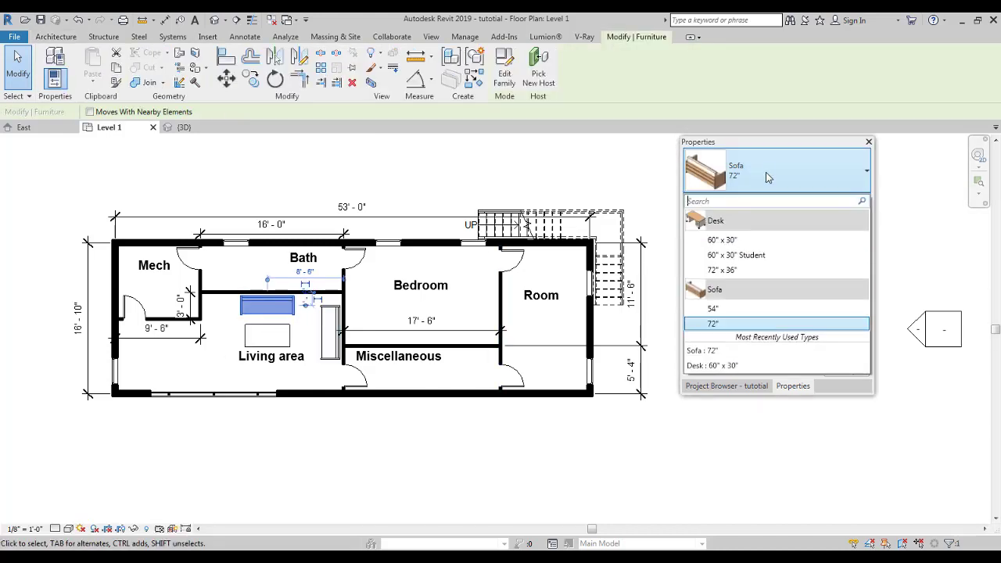
left_click(727, 323)
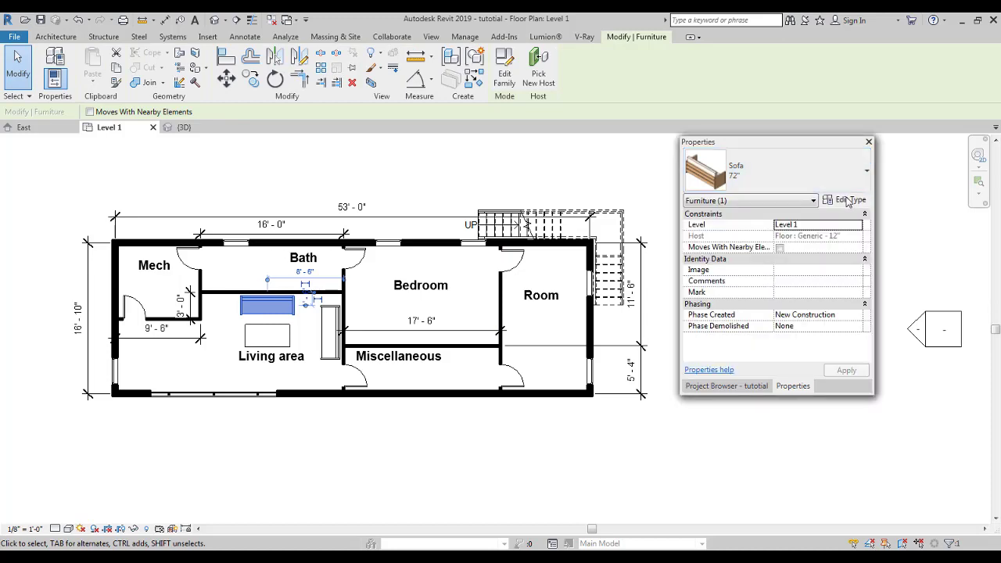
left_click(849, 200)
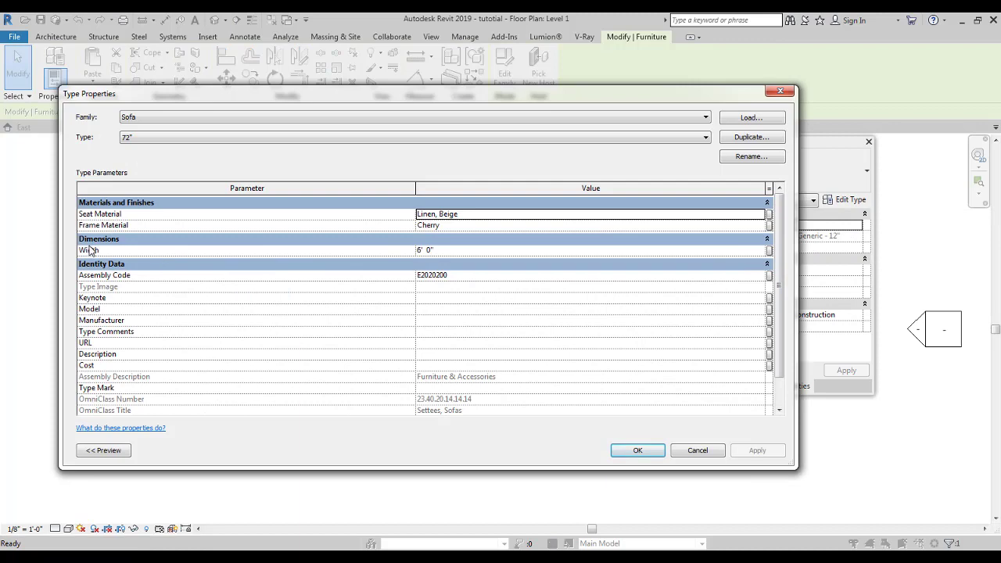
left_click(698, 452)
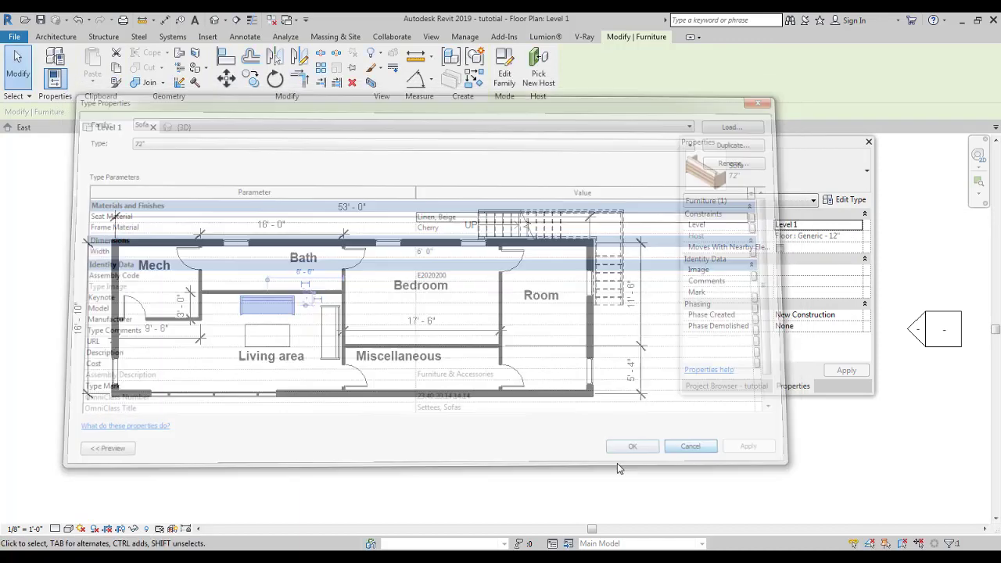
left_click(278, 438)
middle_click_drag(278, 438, 279, 438)
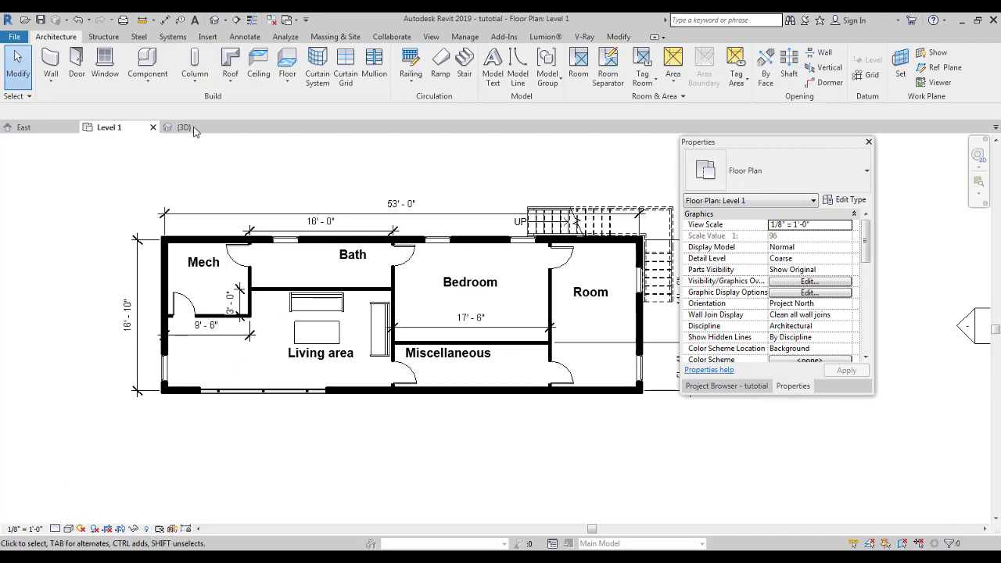
middle_click_drag(319, 190, 305, 183)
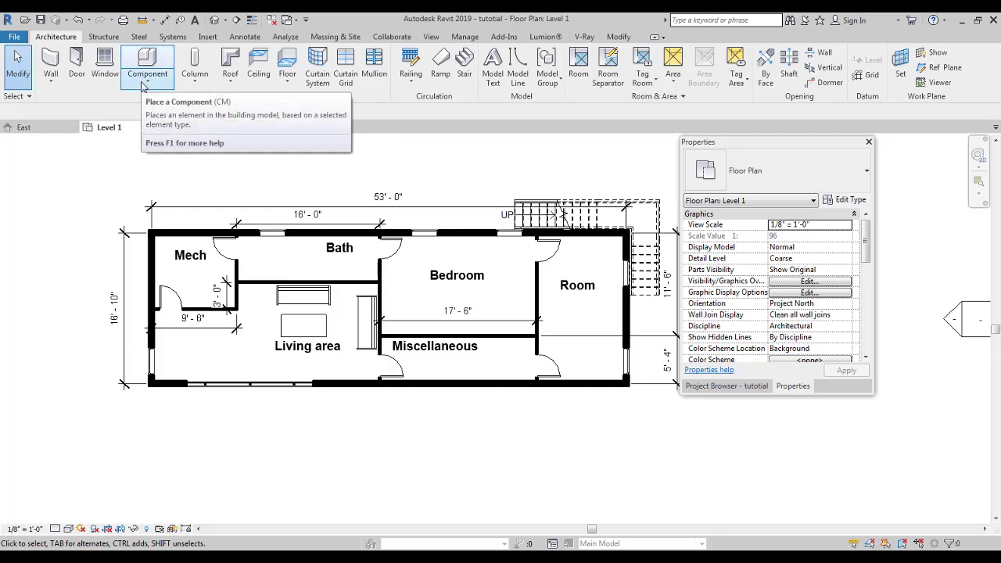
scroll(264, 227, "up", 2)
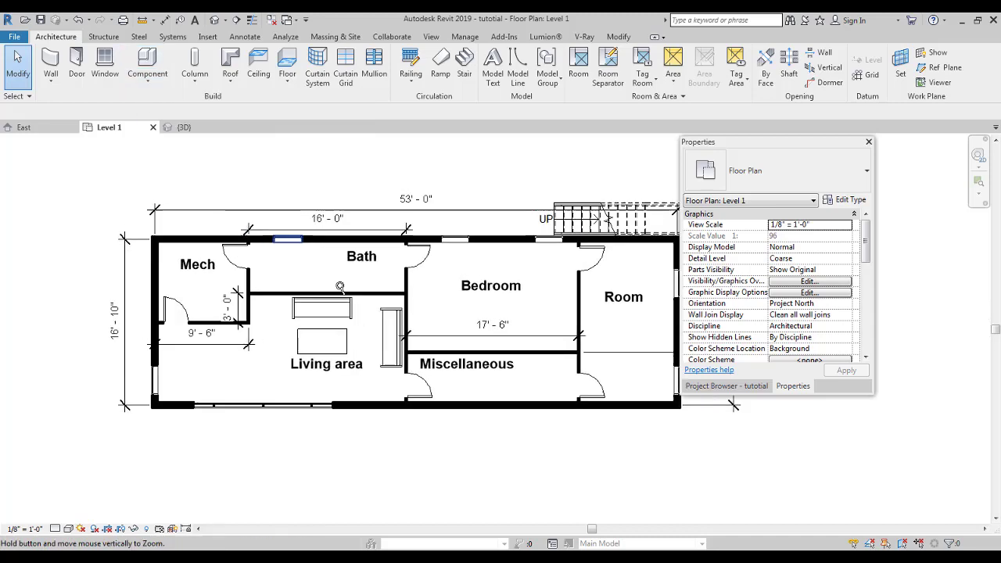
left_click(332, 327)
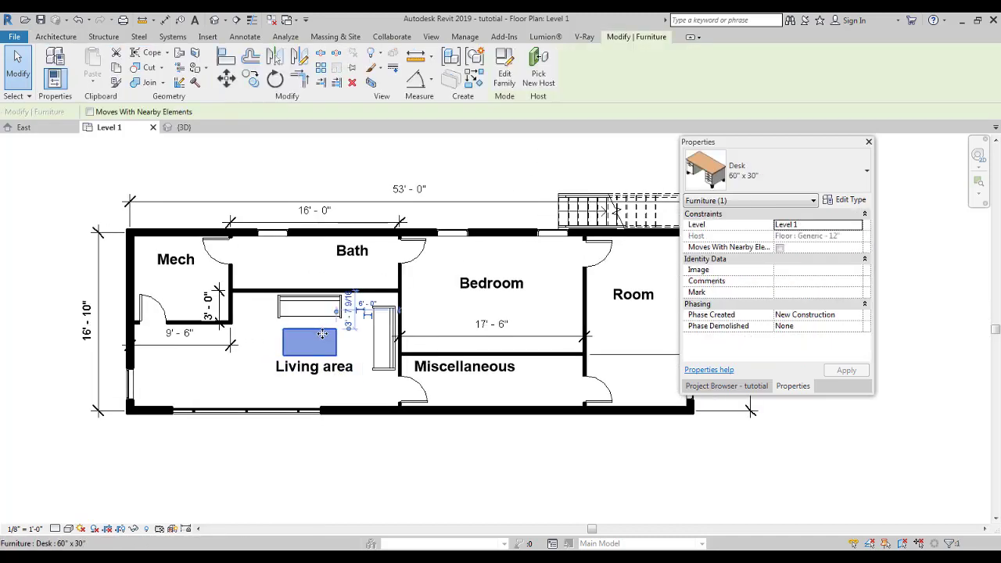
key("Escape")
left_click(295, 335)
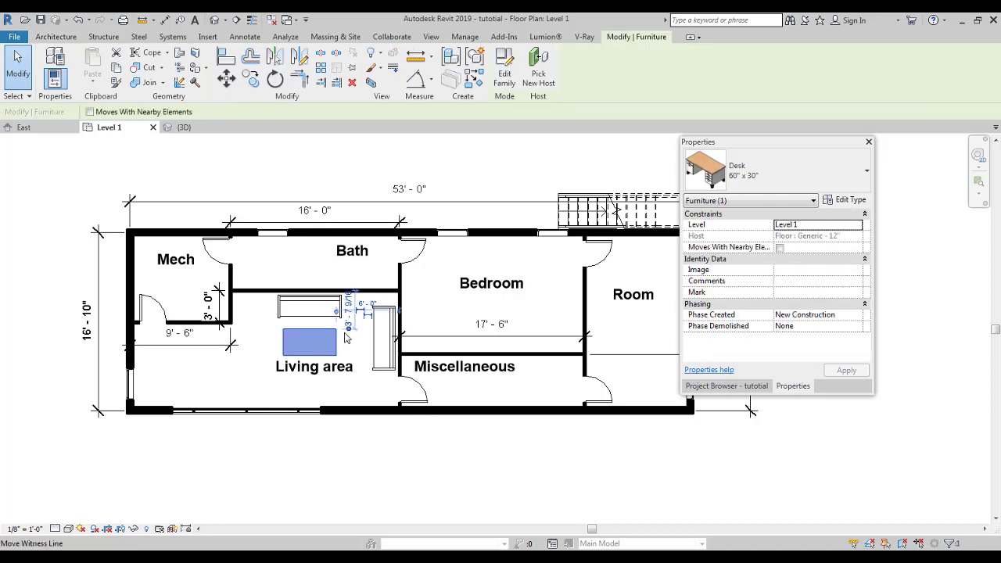
left_click(313, 307)
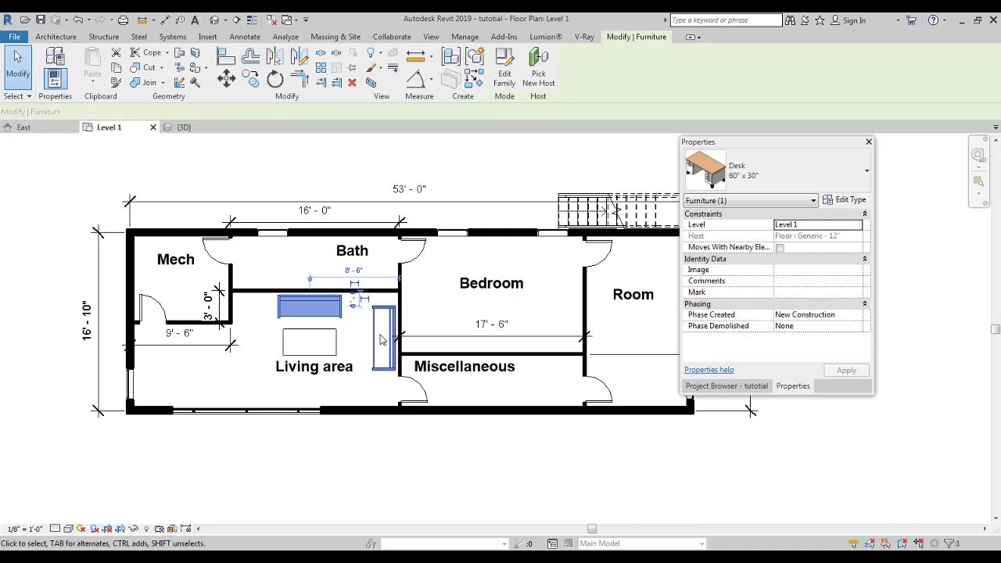
key("Escape")
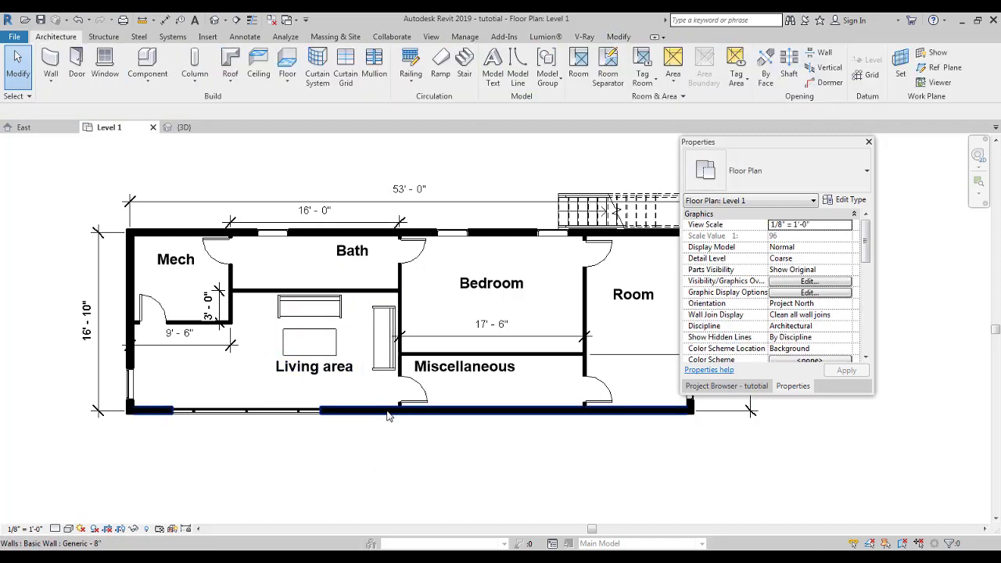
left_click(389, 416)
scroll(496, 326, "up", 2)
scroll(496, 326, "down", 2)
key("Escape")
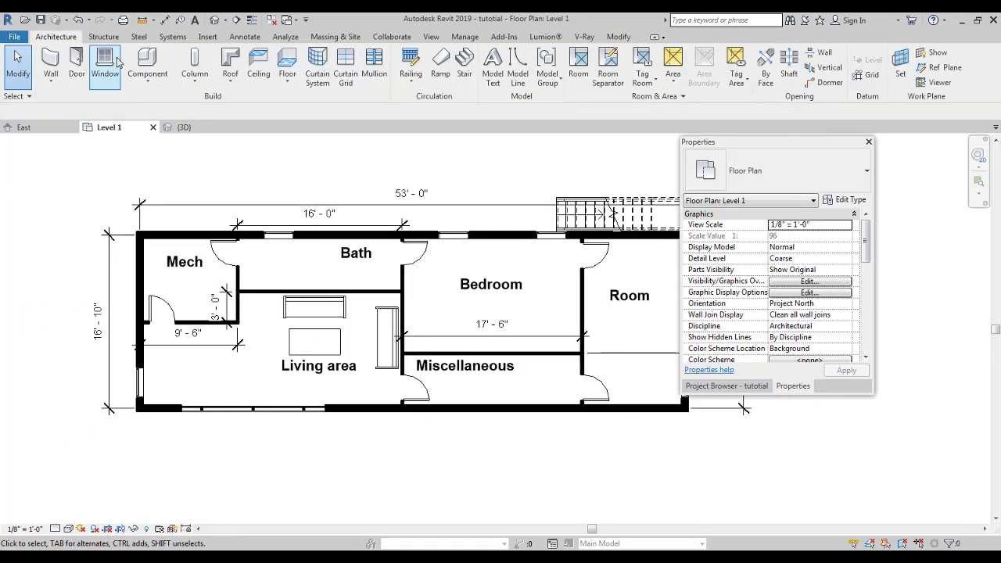
left_click(150, 82)
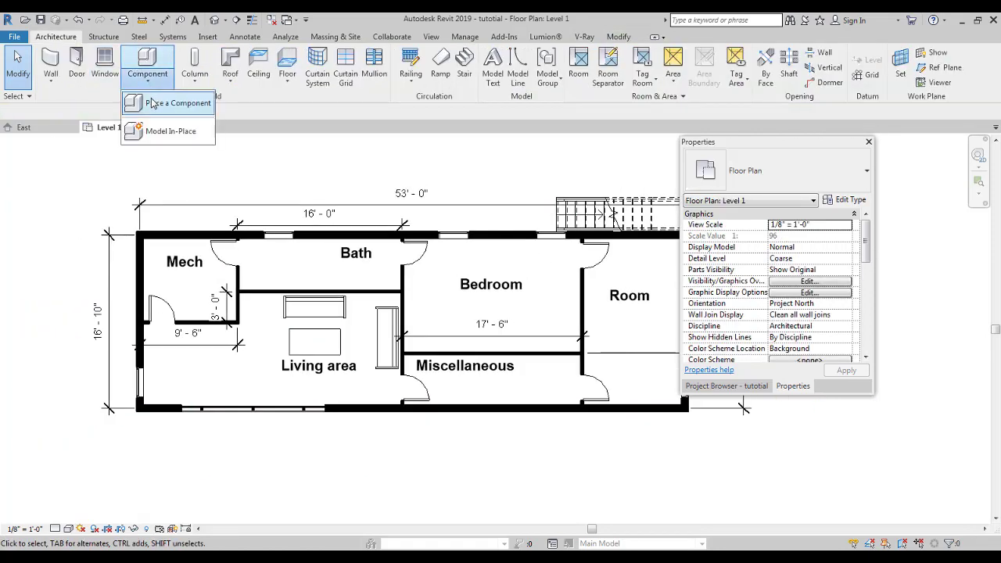
left_click(275, 139)
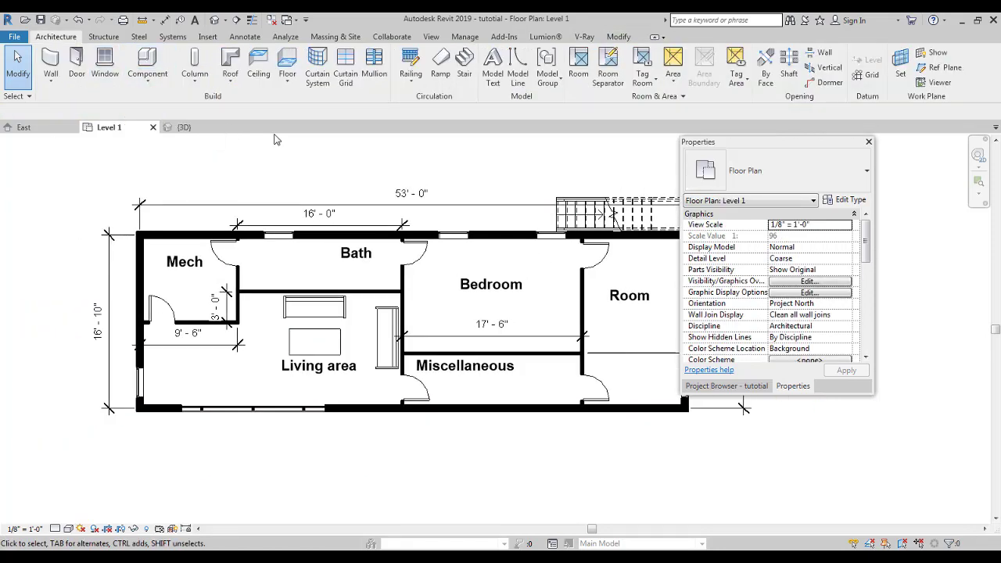
Start an in-place model in the Generic Models category with the name Generic Models 1
left_click(143, 88)
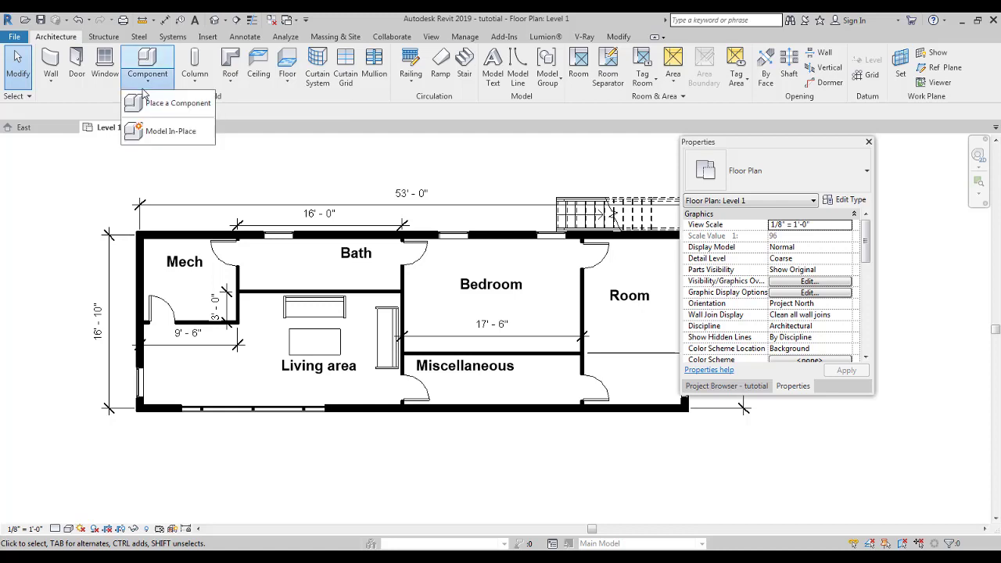
left_click(166, 132)
left_click_drag(588, 208, 589, 237)
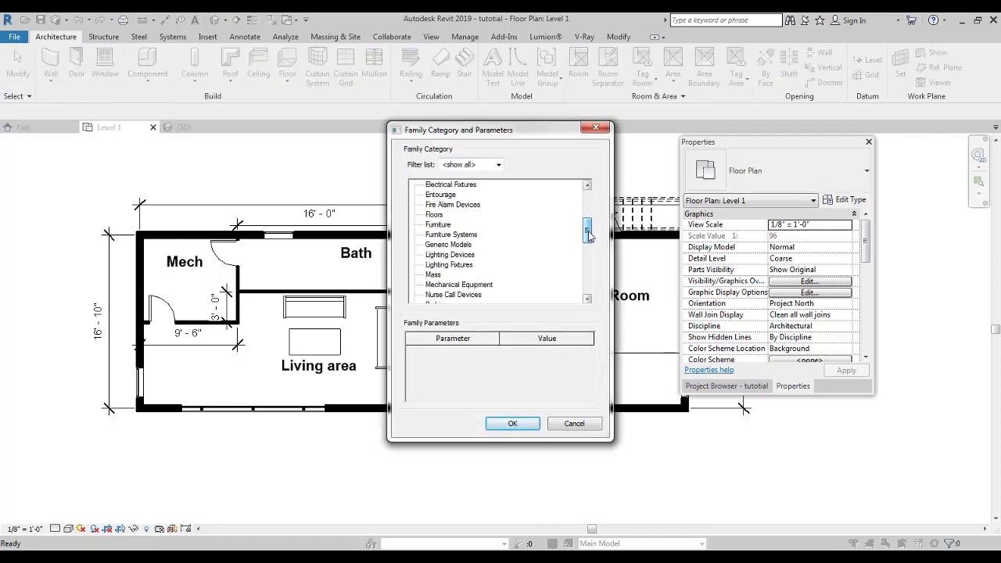
left_click(444, 245)
left_click(505, 422)
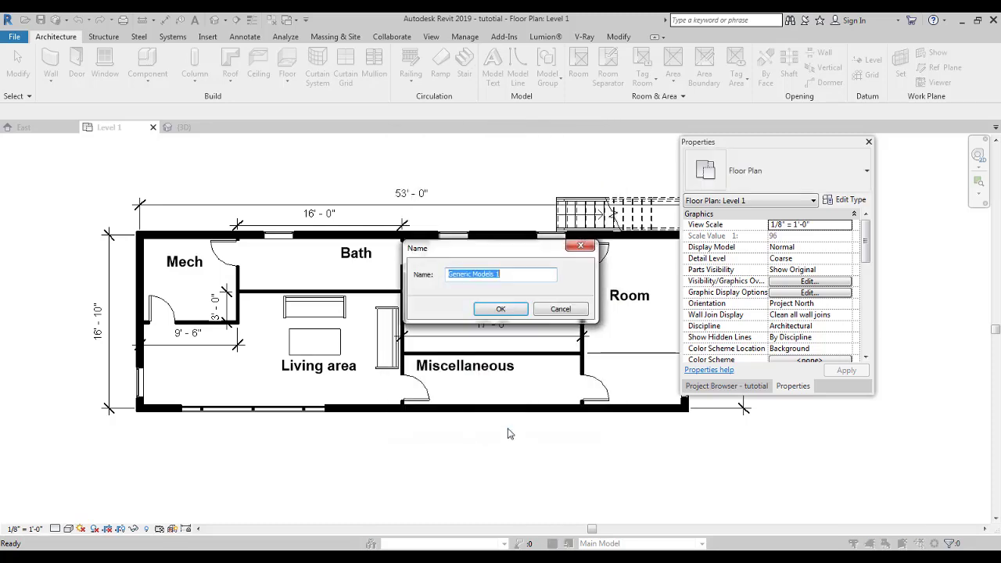
left_click(502, 310)
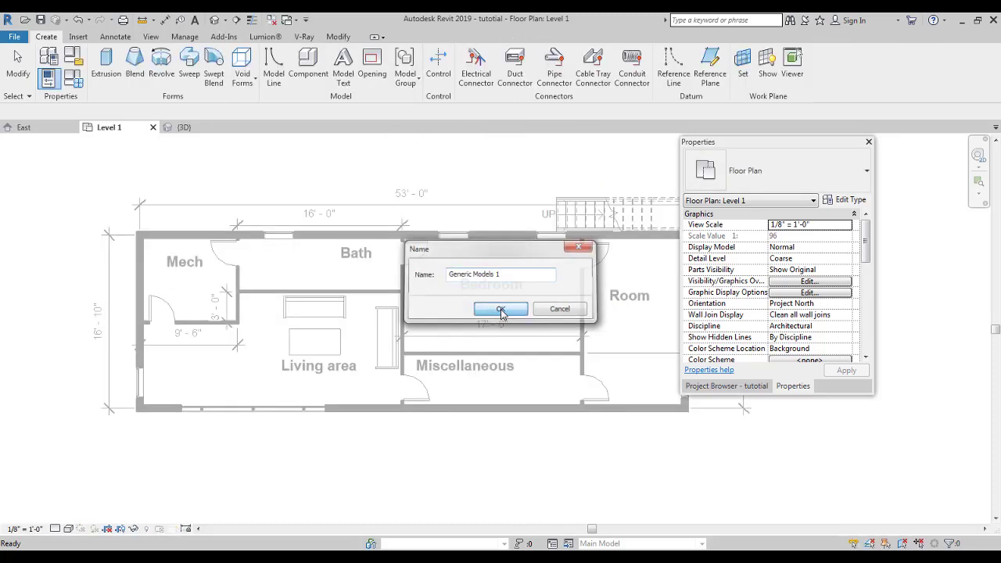
middle_click_drag(500, 313, 485, 365)
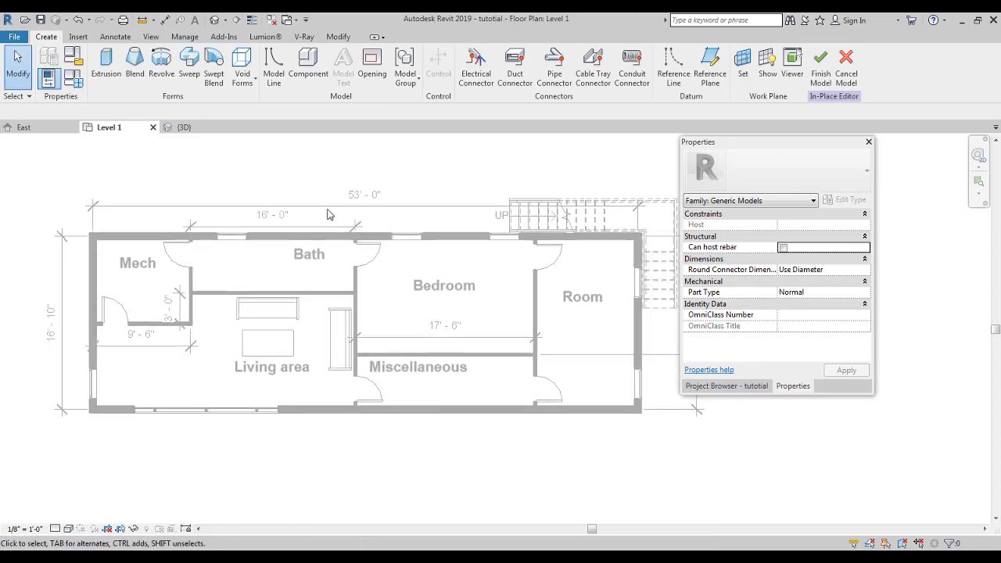
scroll(498, 330, "down", 1)
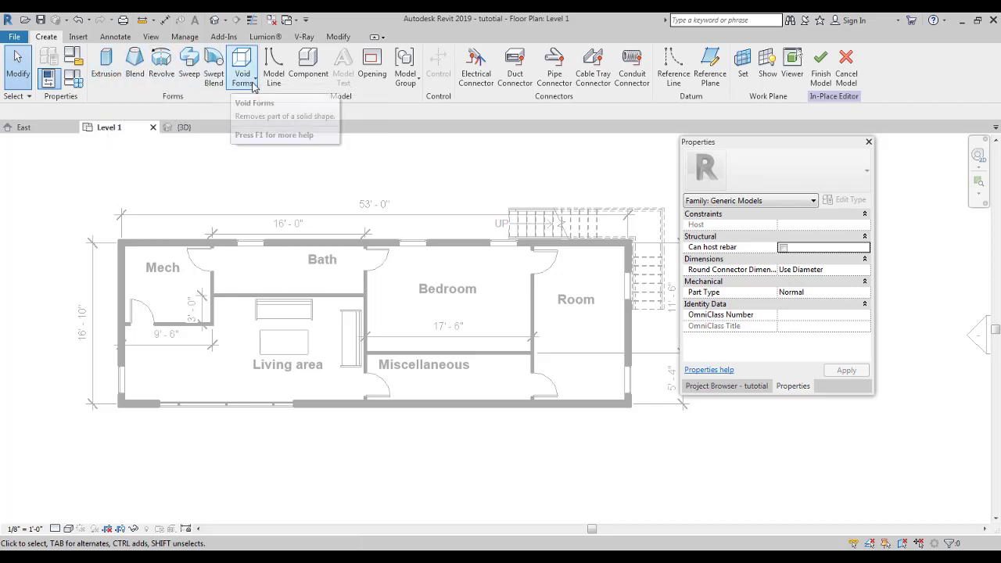
Start an extrusion in the default 3D view and pick the rear brick wall's face as its work plane
left_click(215, 21)
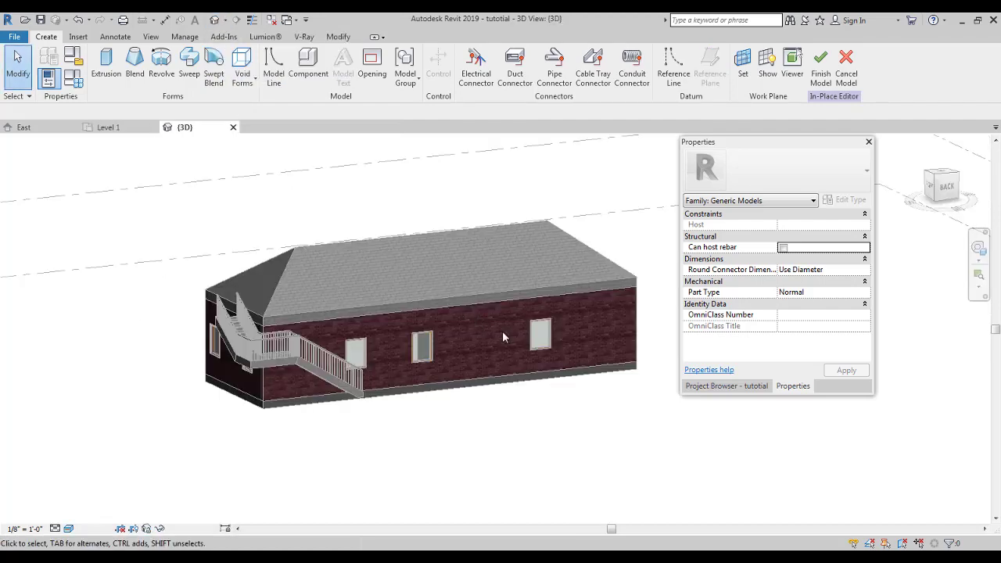
middle_click_drag(560, 335, 447, 301, "shift")
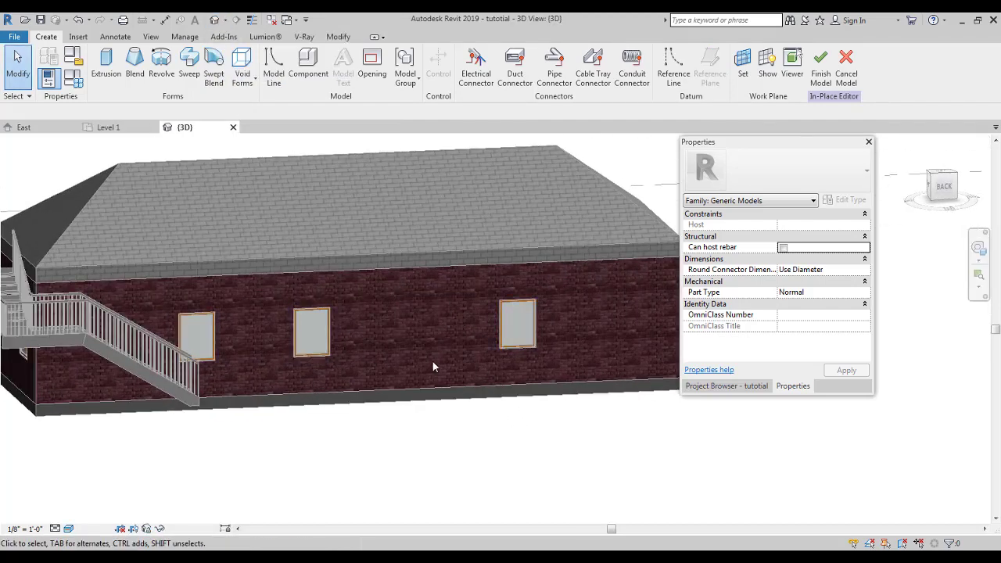
left_click(107, 71)
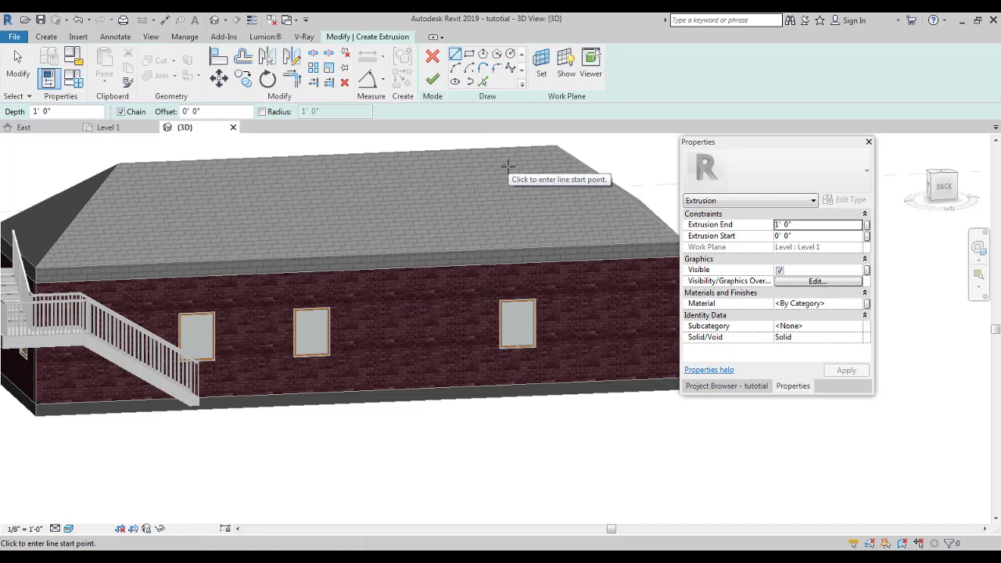
left_click(540, 72)
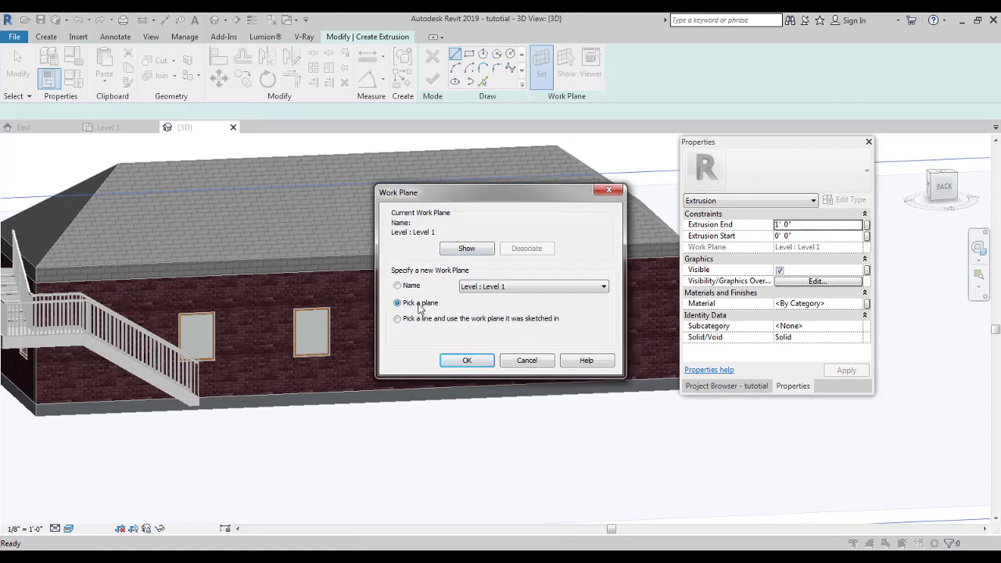
left_click(451, 362)
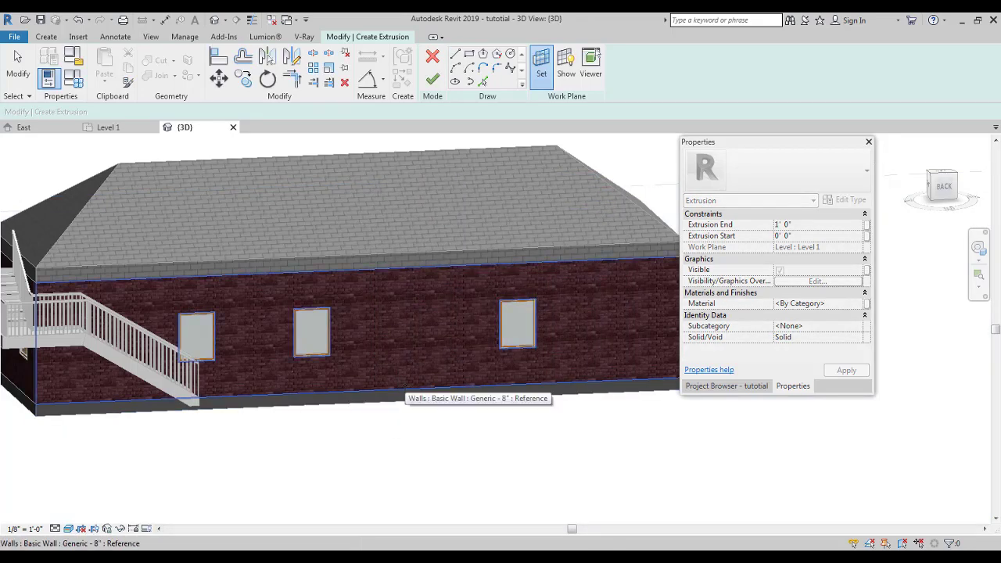
left_click(404, 388)
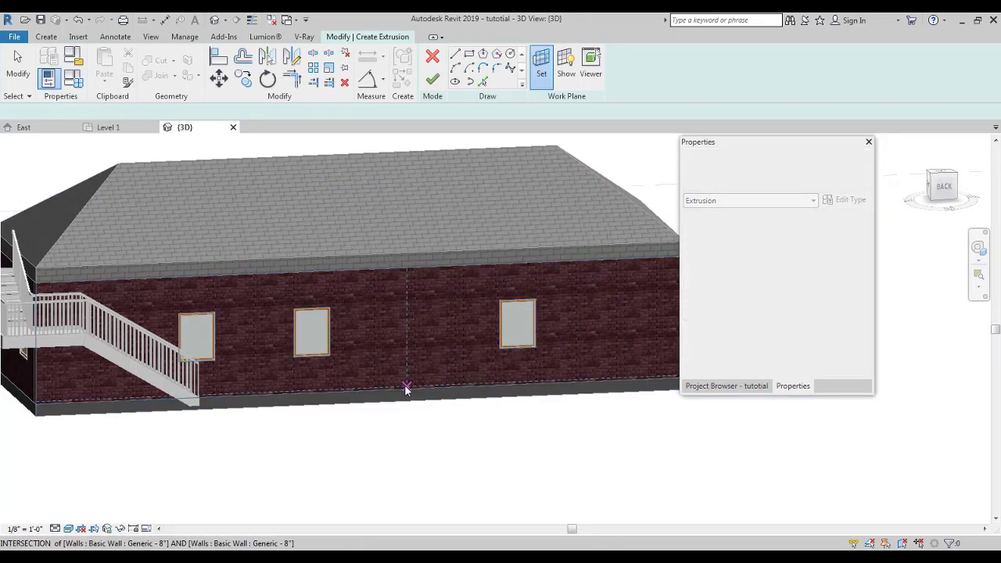
Sketch a circle between two windows and a rectangle near the end of the rear wall, and extrude both 1' 0"
left_click(510, 53)
left_click(421, 320)
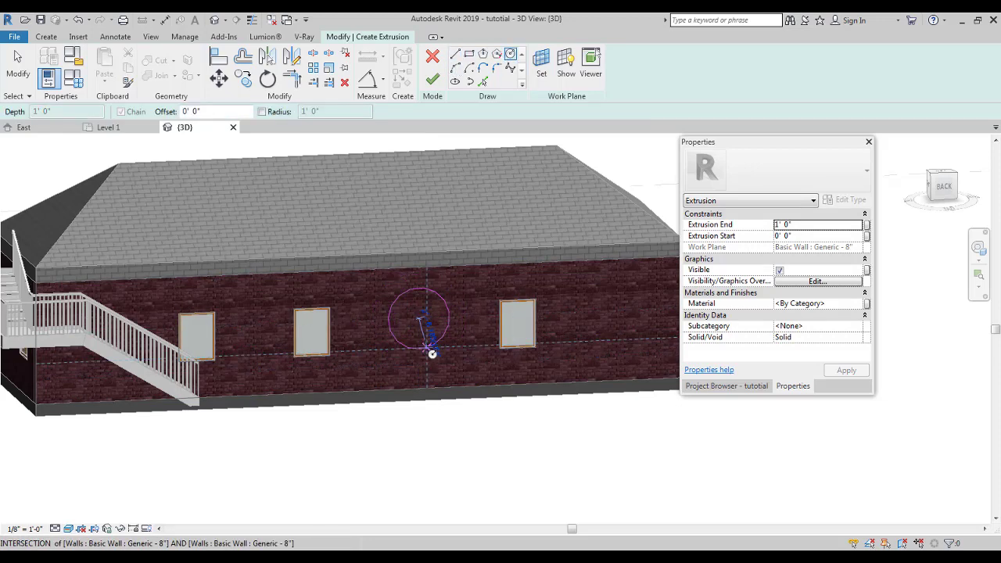
middle_click_drag(521, 353, 429, 360, "shift")
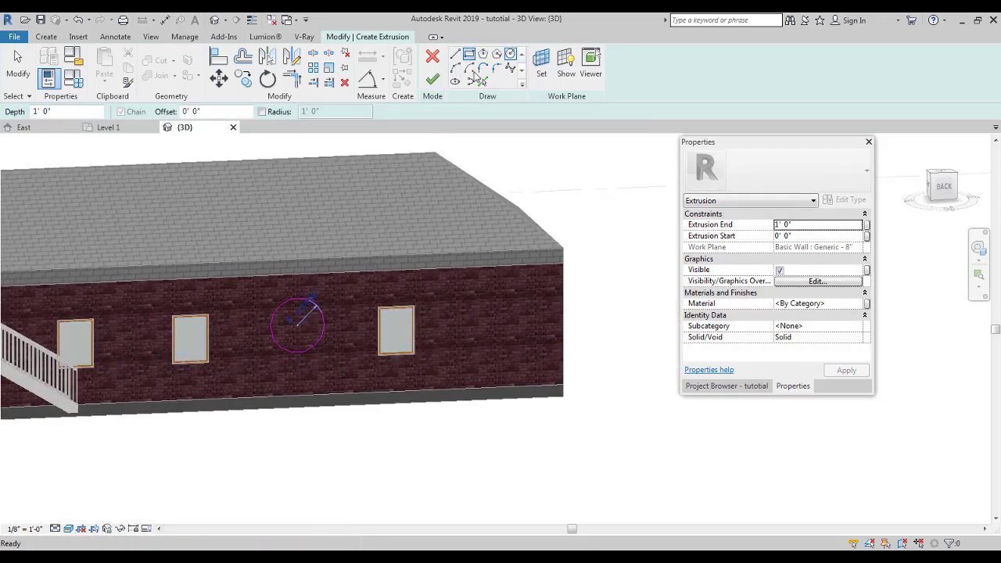
left_click(469, 53)
left_click(455, 302)
left_click(519, 354)
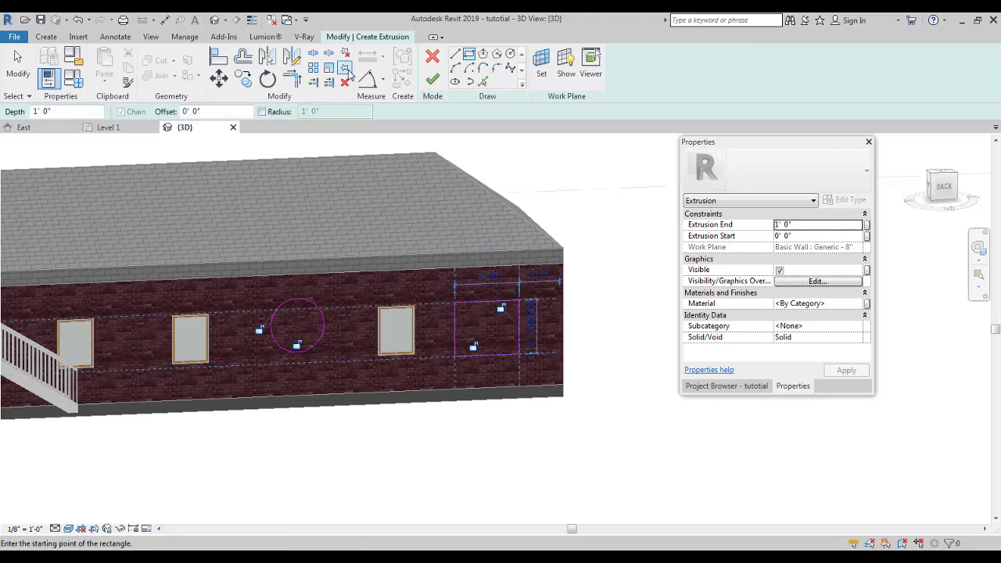
left_click(433, 79)
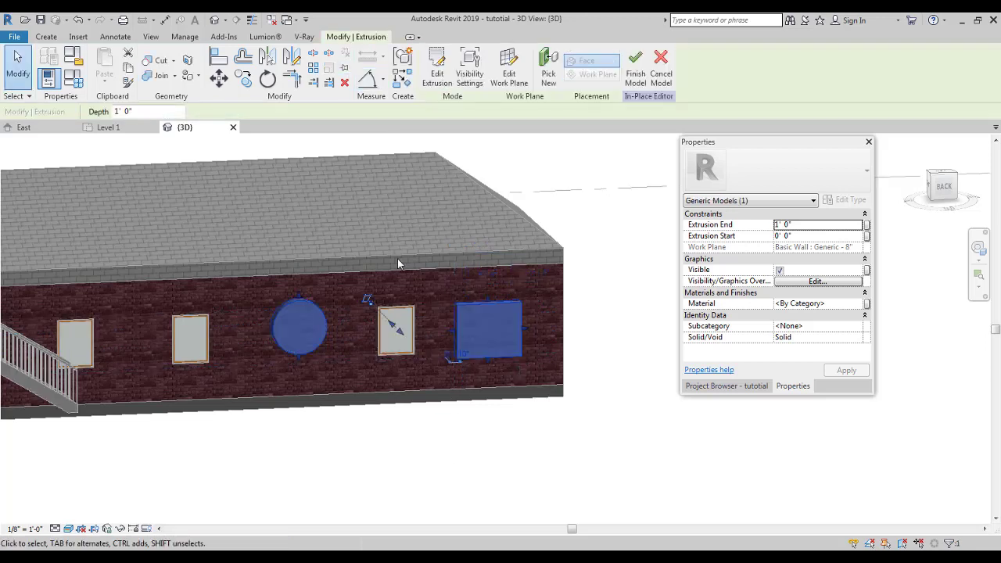
left_click(437, 69)
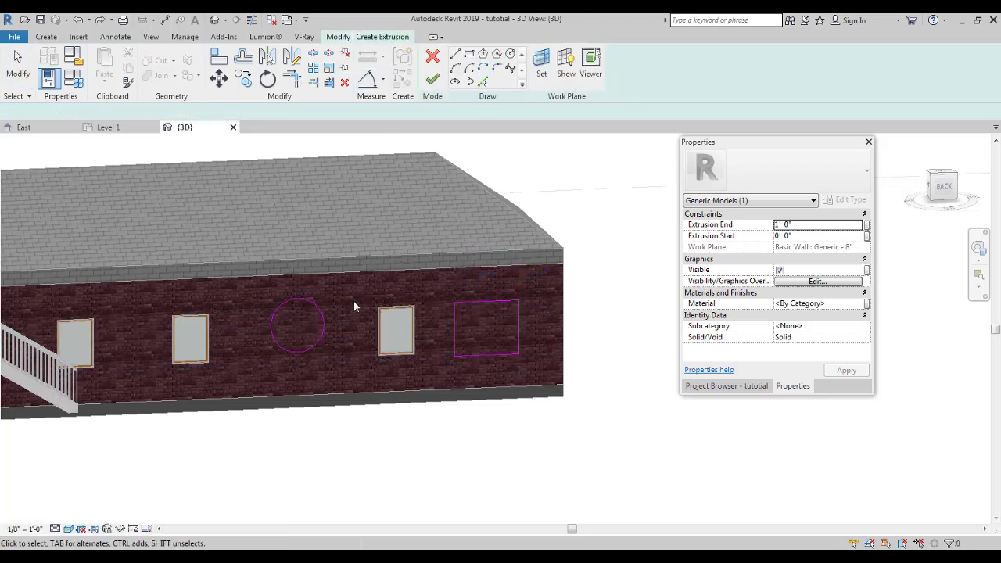
left_click(433, 79)
Stretch the circular and rectangular extrusion outward so it projects well beyond the rear wall's face
mouse_move(436, 432)
middle_mouse_down("shift")
mouse_move(439, 421)
mouse_move(417, 403)
mouse_move(462, 451)
middle_mouse_up("shift")
left_click(439, 421)
scroll(442, 445, "up", 1)
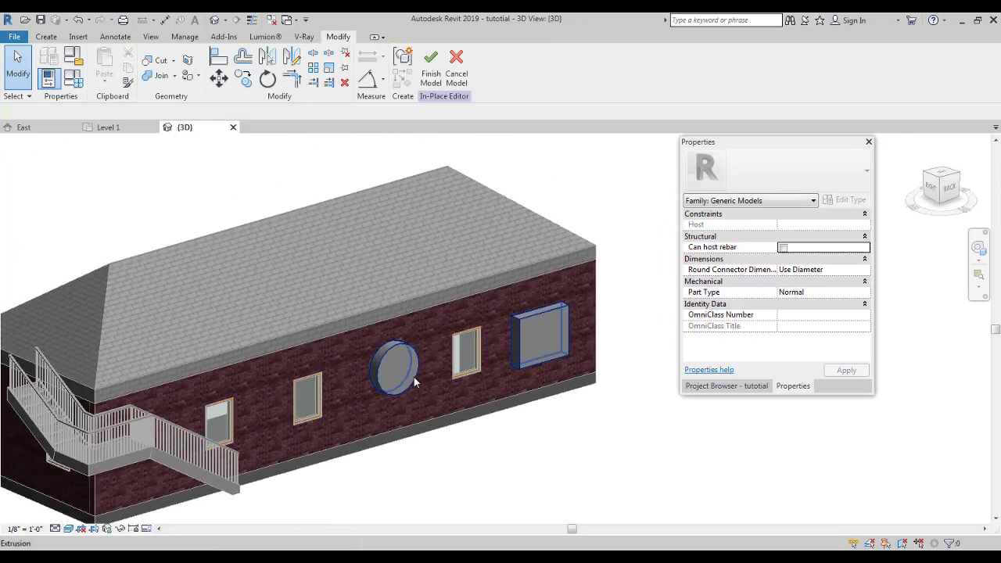
left_click(415, 382)
middle_click_drag(442, 391, 450, 325, "shift")
left_click_drag(492, 343, 487, 398)
left_click(525, 450)
scroll(491, 311, "down", 3)
middle_click_drag(491, 311, 380, 317, "shift")
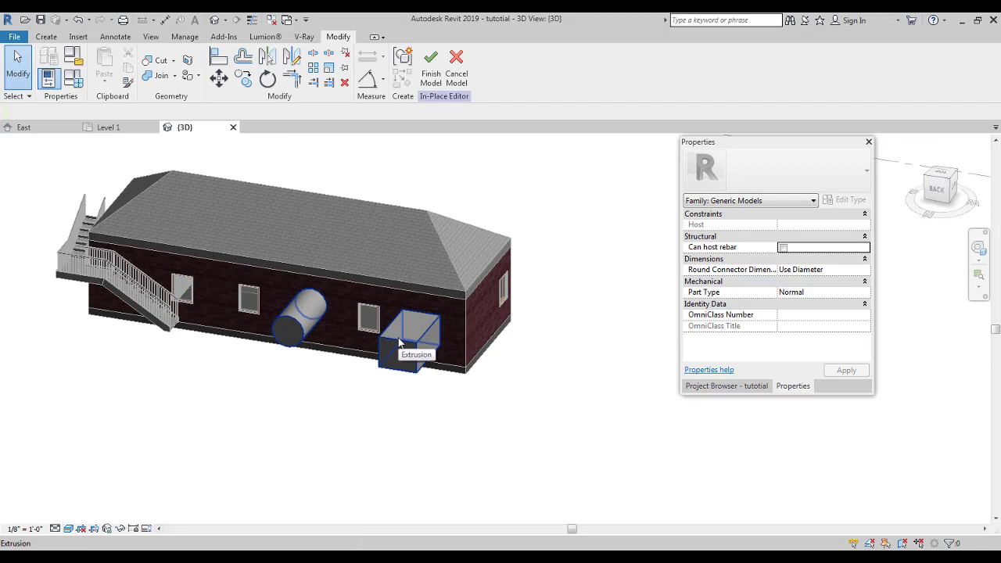
Delete the circular and rectangular extrusion from the rear wall and finish the in-place model
scroll(423, 356, "up", 4)
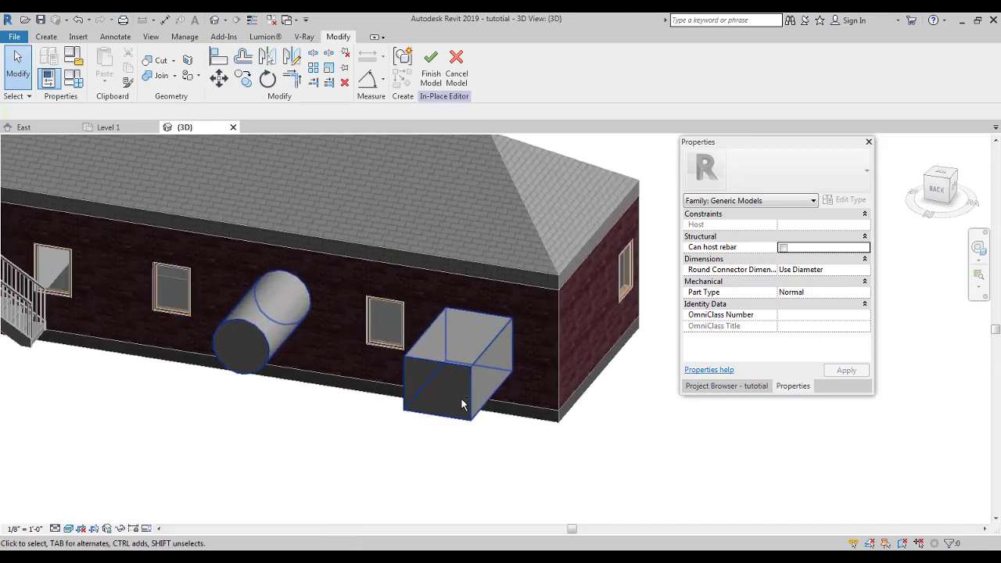
left_click(470, 395)
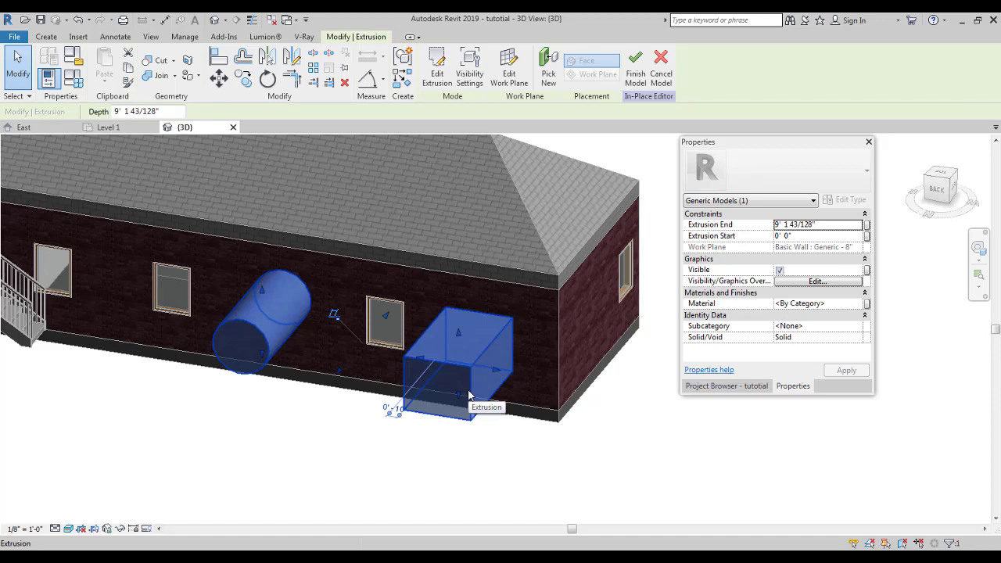
key("Delete")
scroll(418, 293, "down", 5)
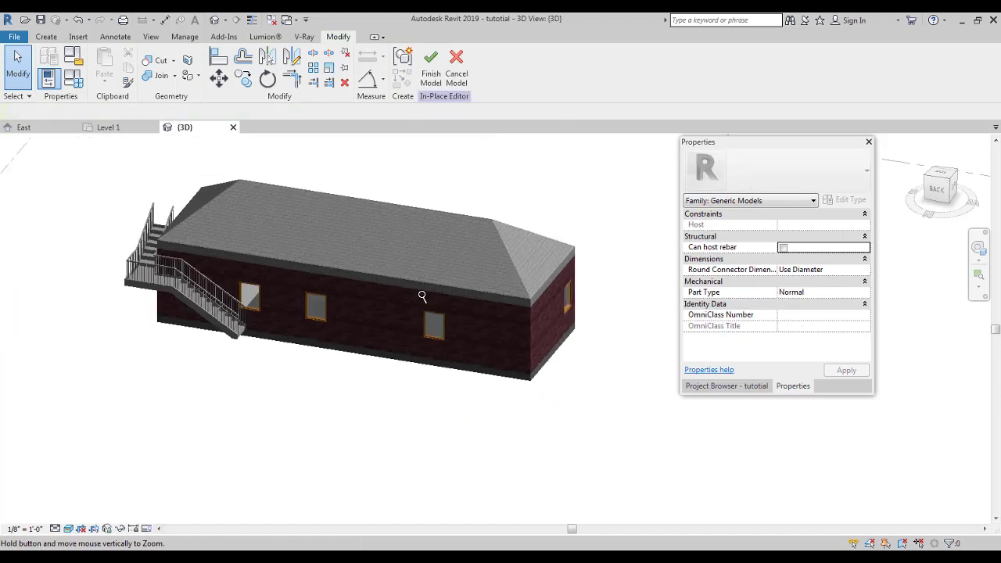
middle_click_drag(429, 286, 456, 323)
left_click(433, 62)
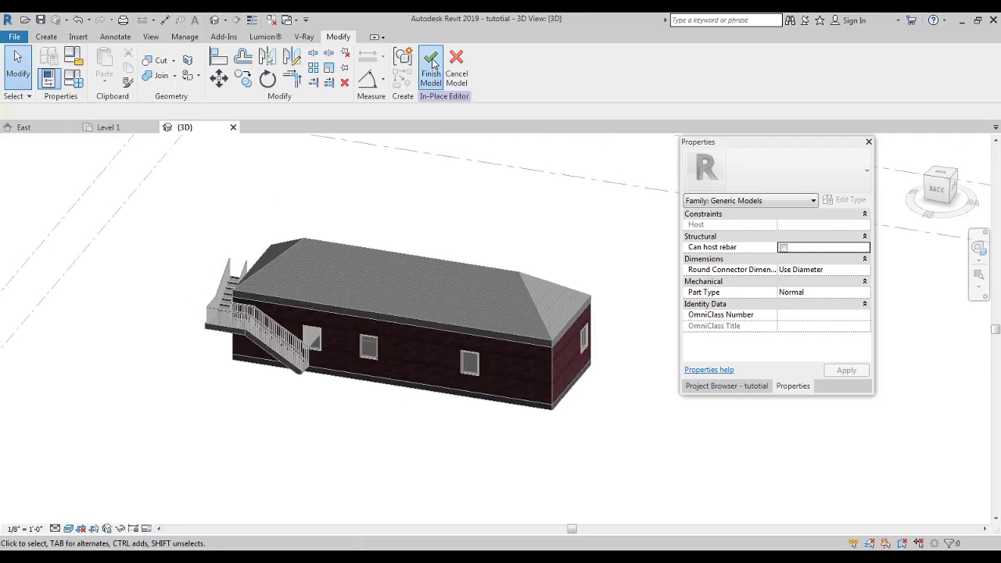
left_click(540, 295)
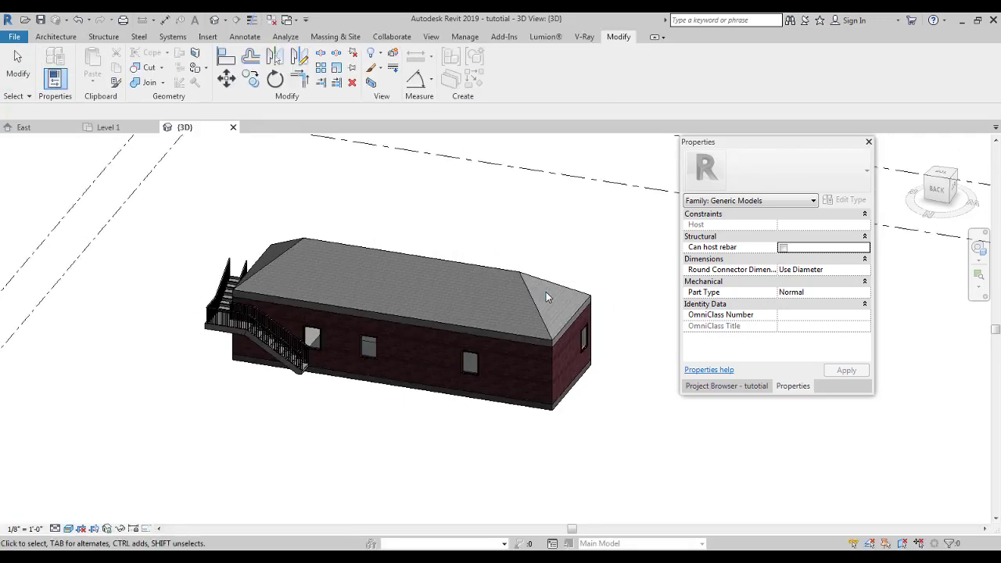
middle_click_drag(543, 217, 478, 259, "shift")
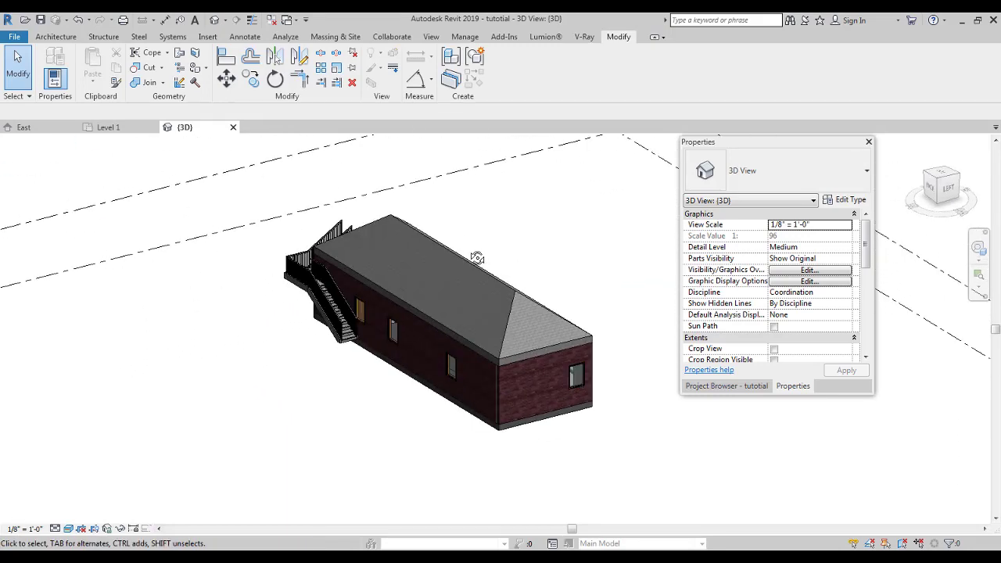
middle_click_drag(573, 274, 547, 279)
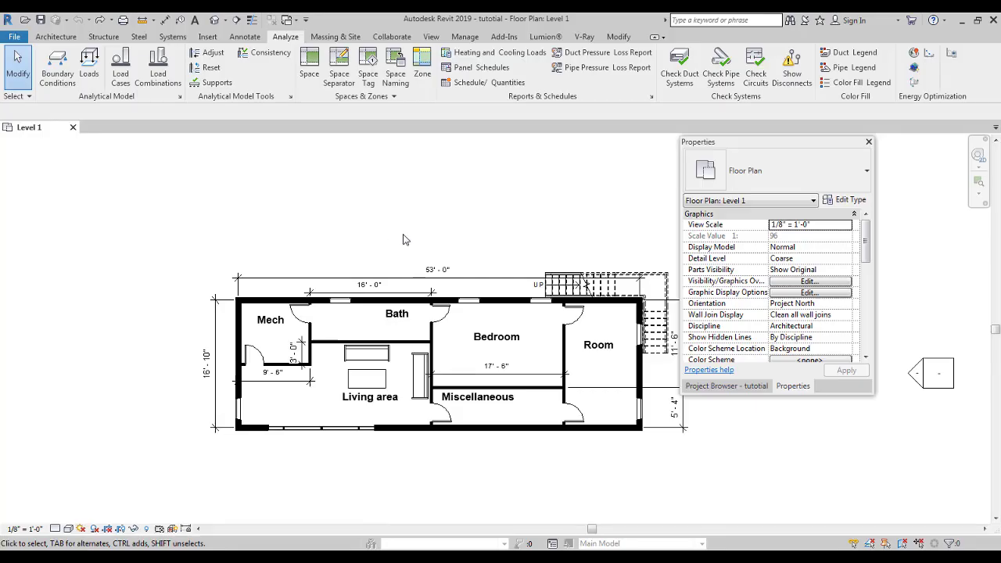
middle_click_drag(401, 265, 476, 315)
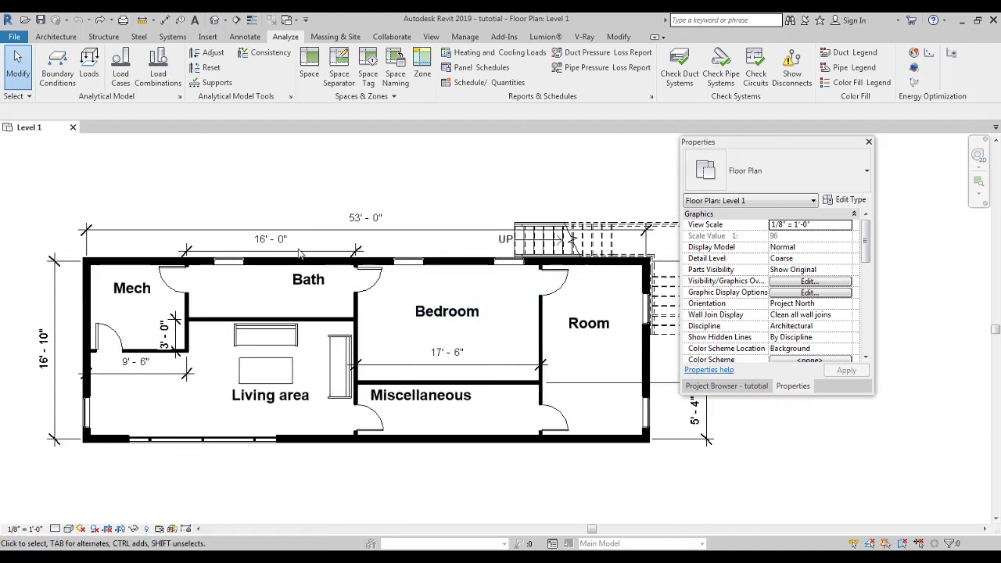
left_click(57, 37)
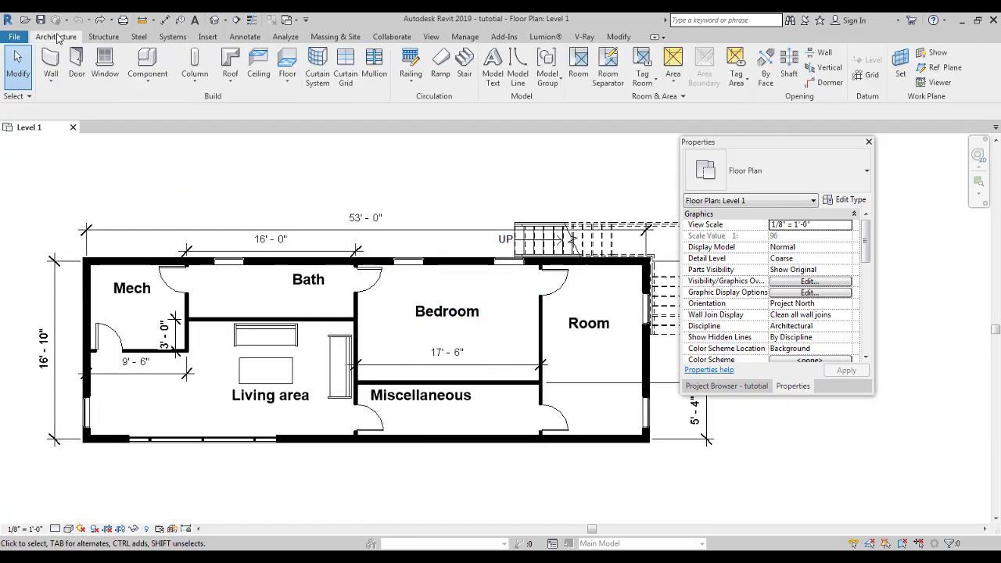
middle_click_drag(151, 156, 289, 226)
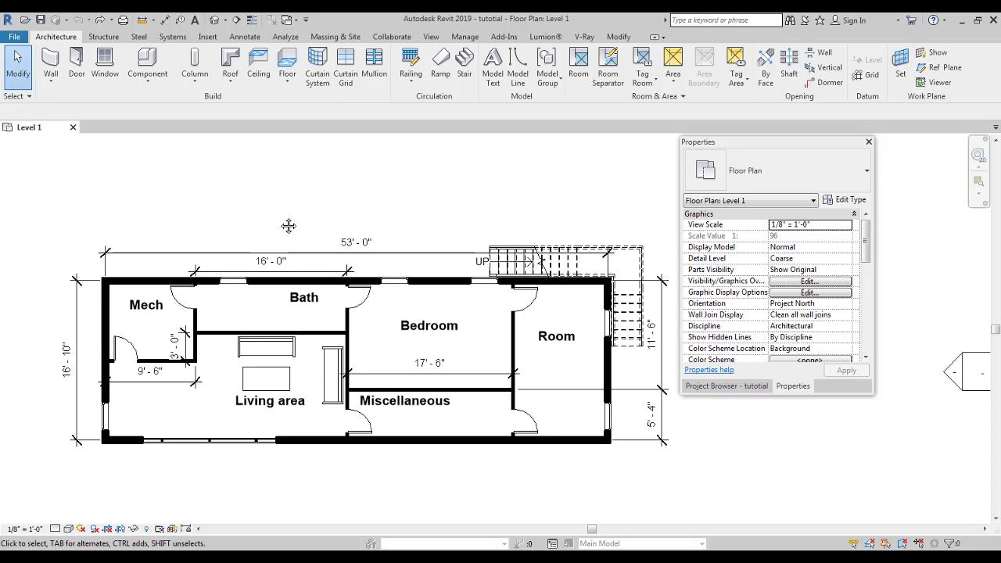
middle_click_drag(474, 270, 467, 340, "ctrl")
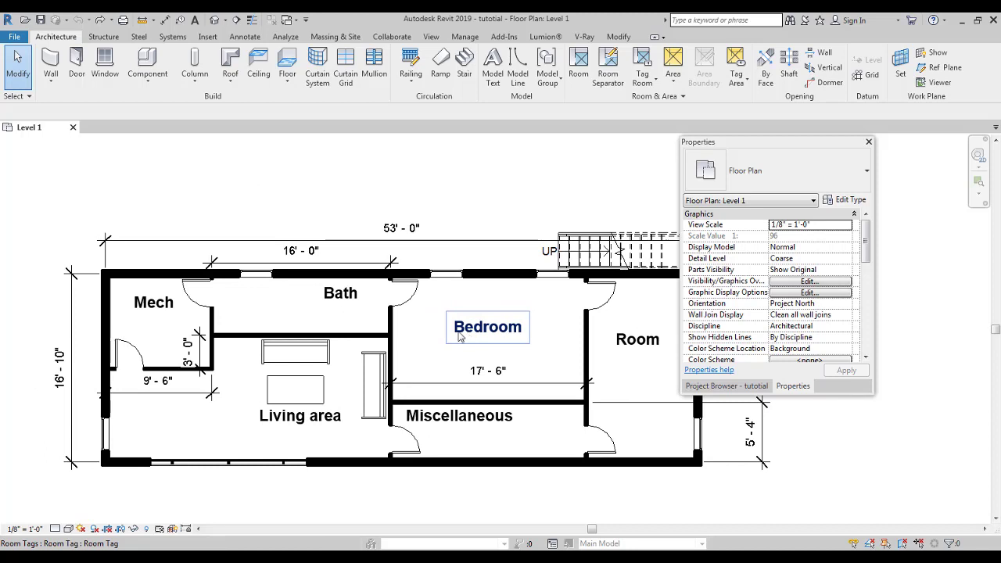
scroll(459, 337, "down", 1)
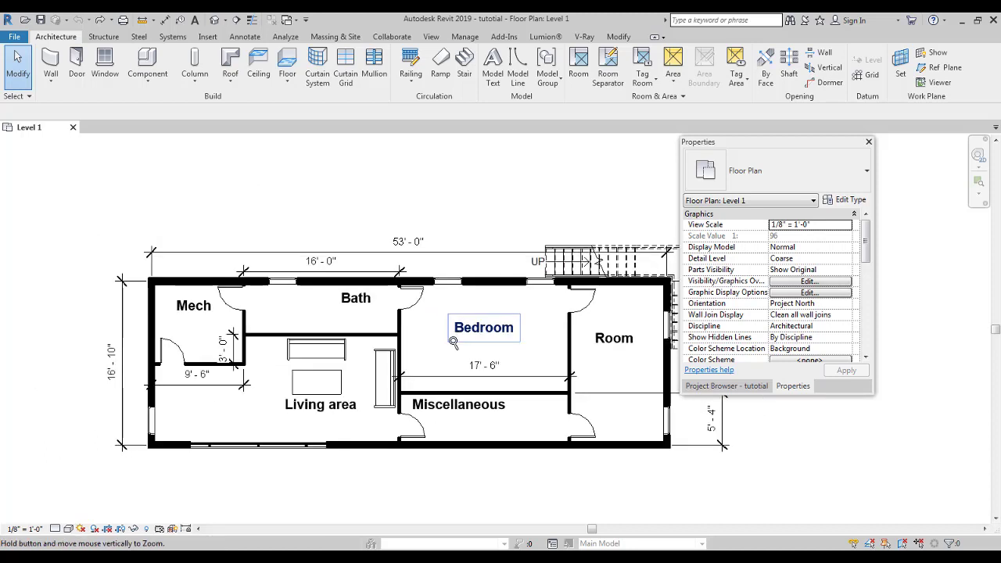
scroll(450, 343, "up", 1)
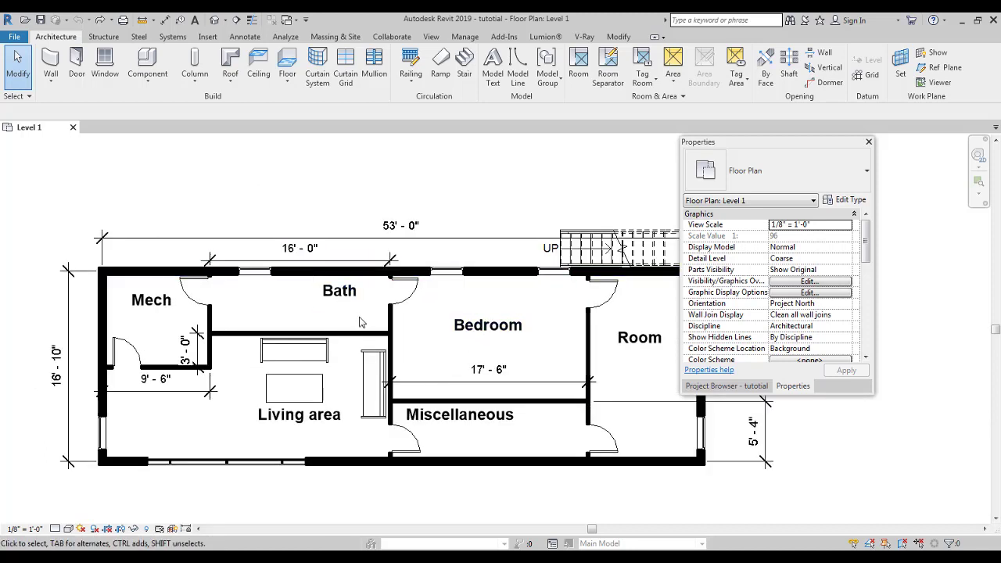
scroll(362, 258, "down", 2)
middle_click_drag(388, 303, 415, 349, "ctrl")
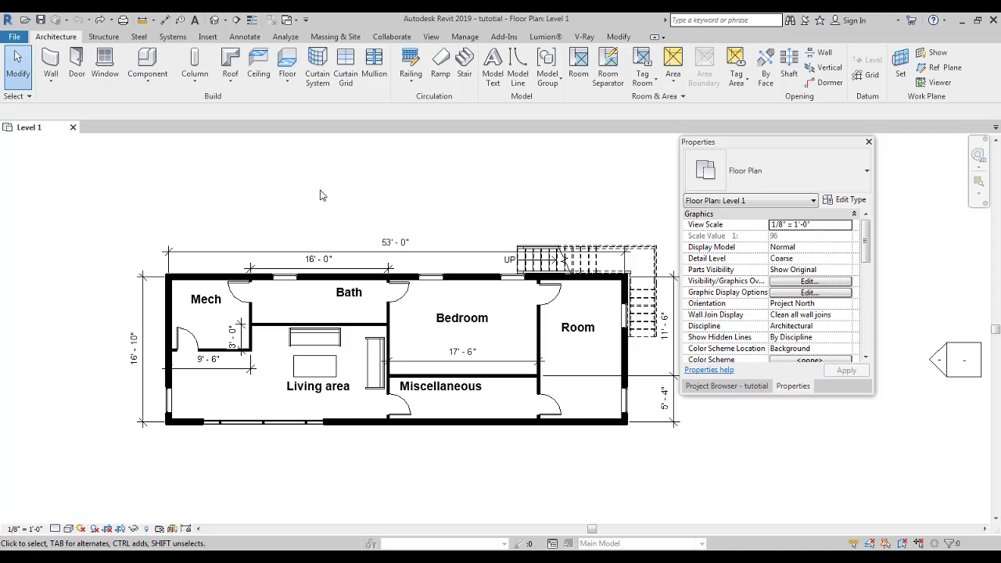
Place a text note reading Room in the 1/4" Arial type over the bedroom on the Level 1 plan
left_click(243, 43)
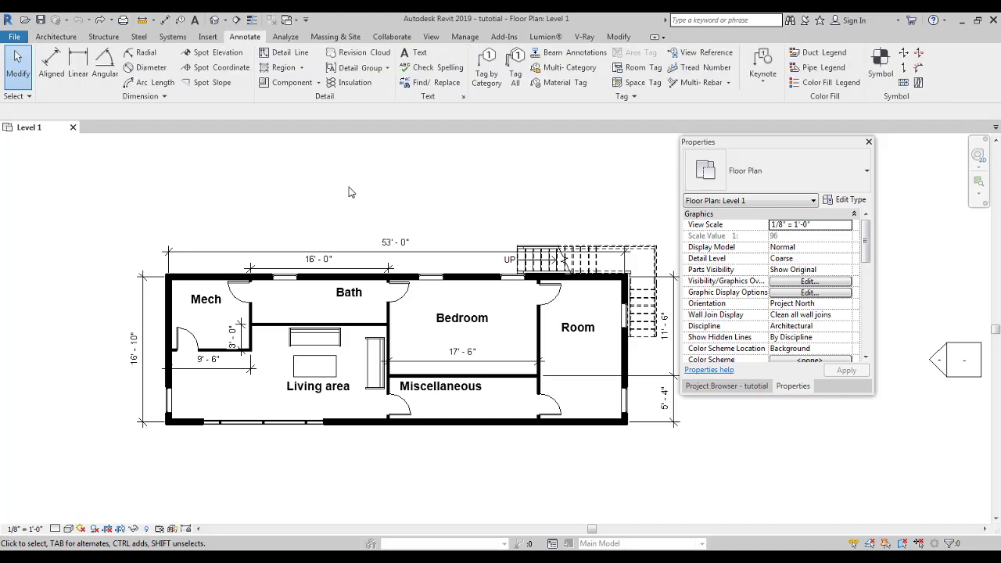
mouse_move(395, 200)
middle_mouse_down("ctrl")
mouse_move(384, 199)
mouse_move(387, 224)
middle_mouse_up("ctrl")
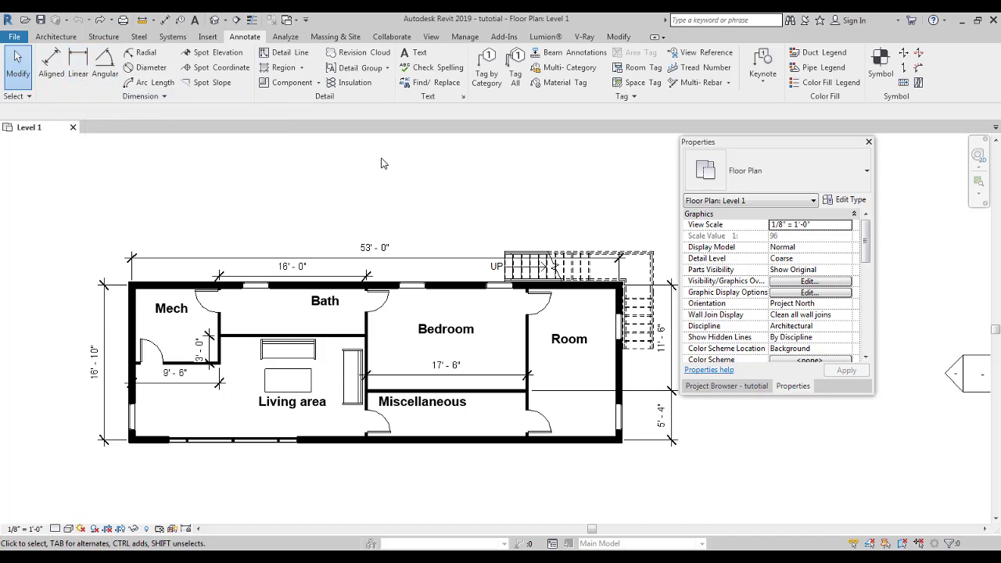
scroll(385, 167, "up", 3)
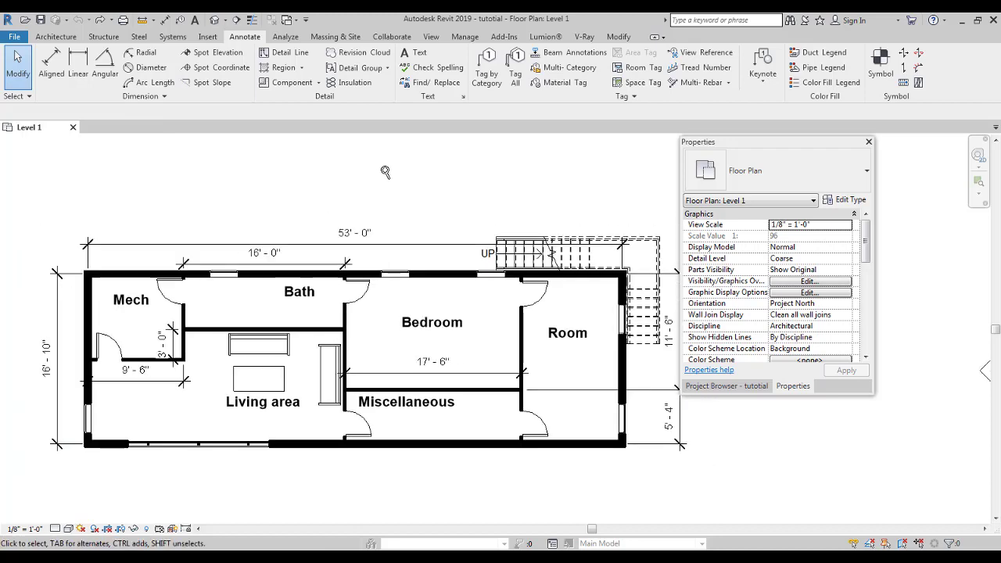
scroll(477, 328, "up", 2)
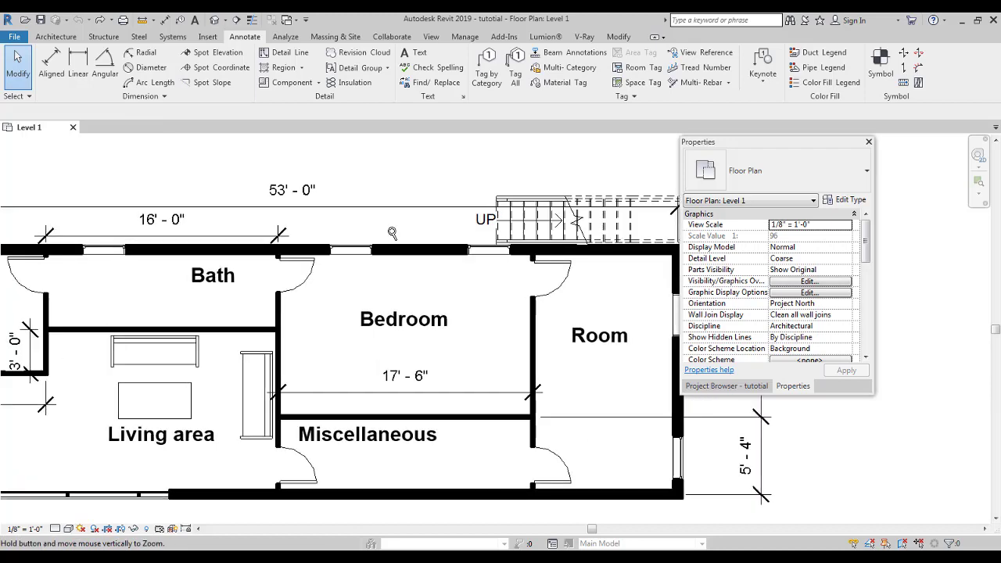
scroll(478, 329, "down", 2)
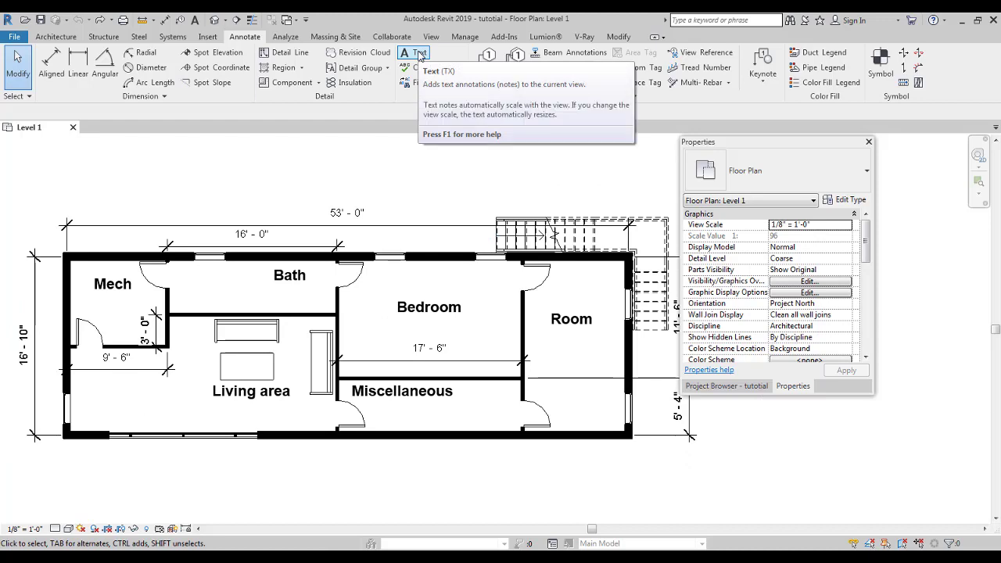
left_click(420, 53)
scroll(448, 289, "up", 1)
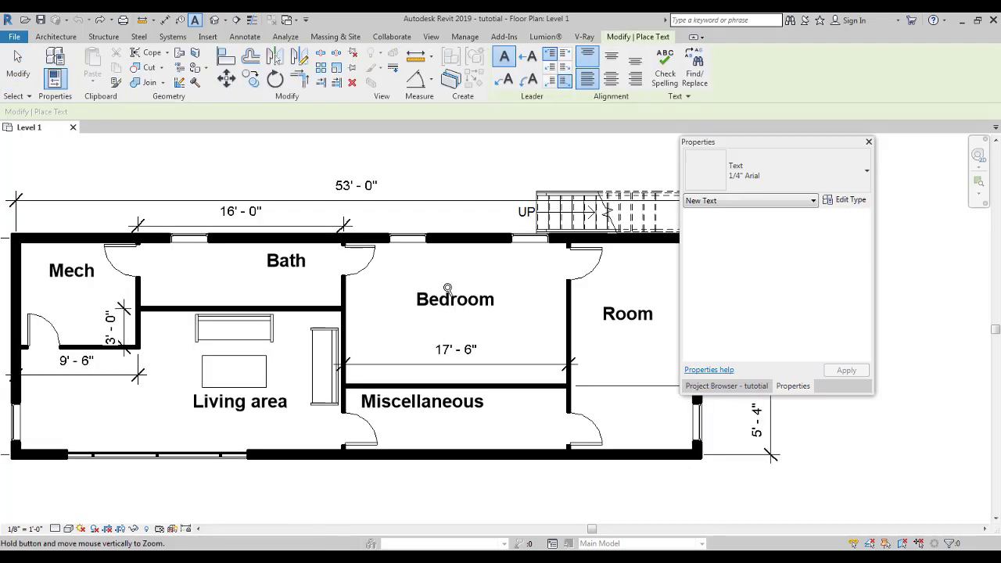
scroll(448, 289, "up", 1)
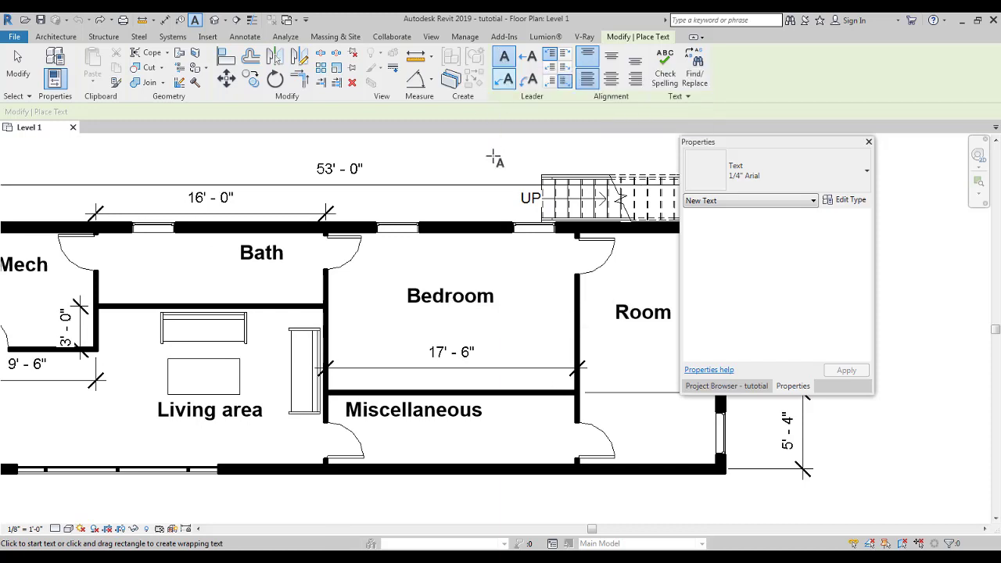
left_click(431, 266)
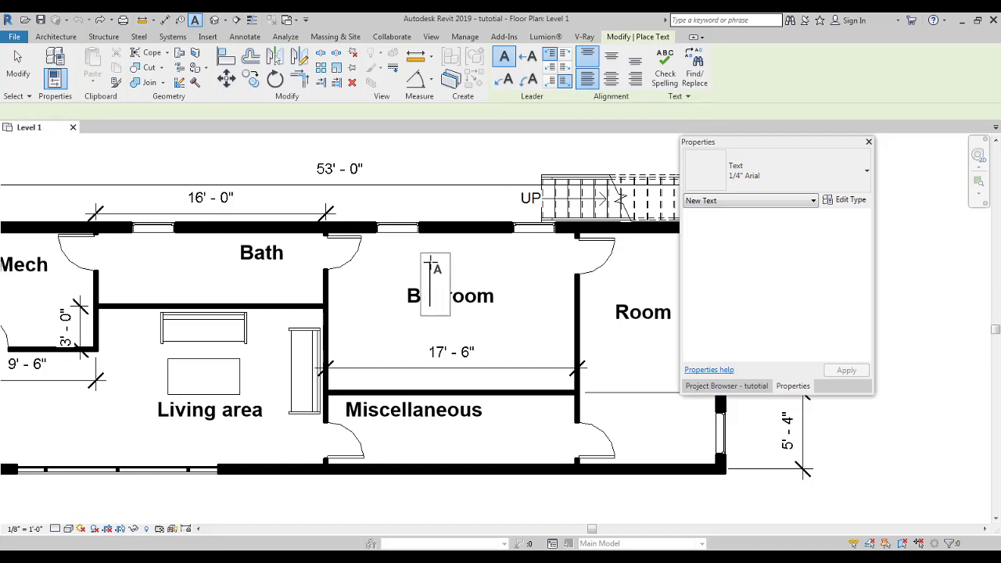
type("Room")
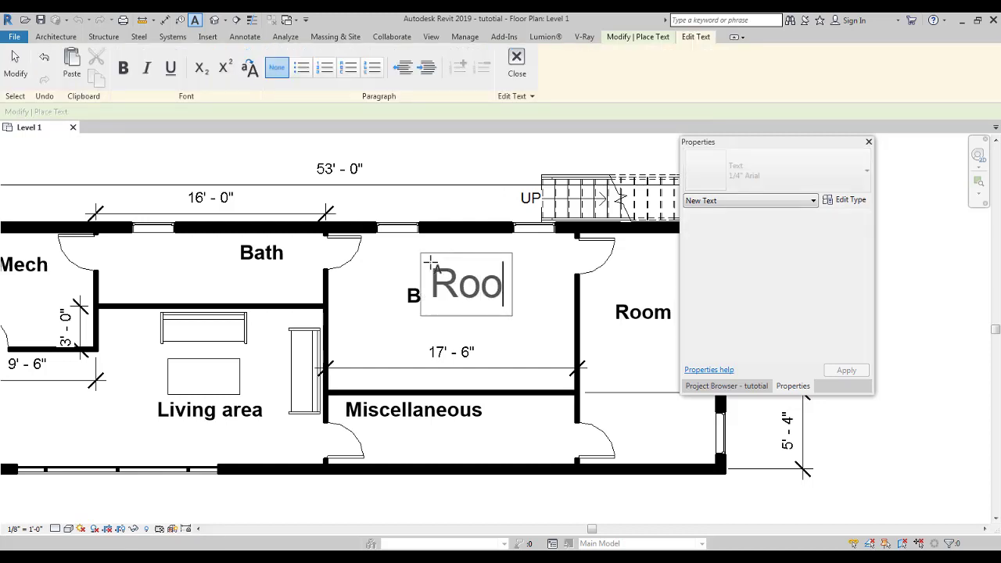
left_click(397, 294)
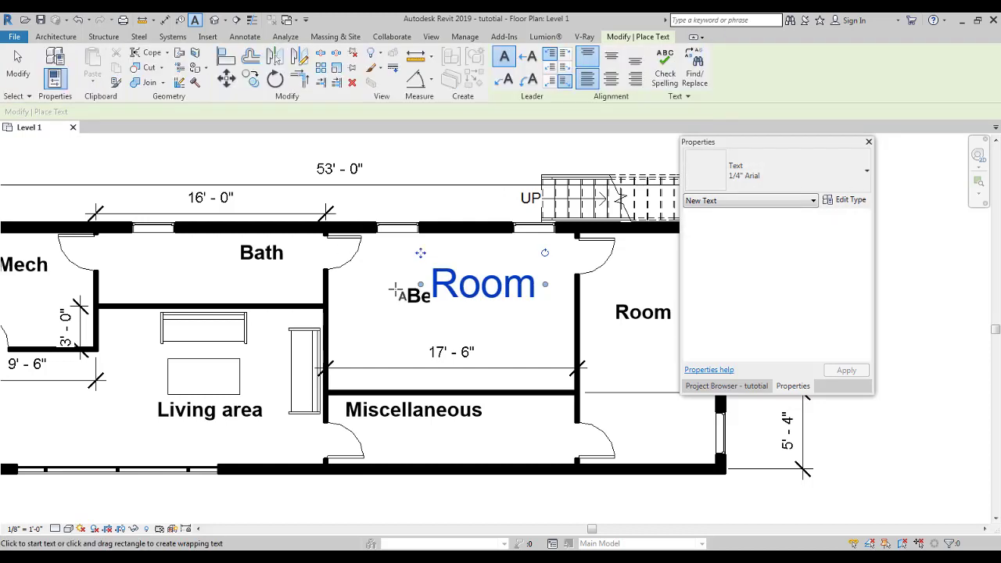
key("Escape")
key("Escape")
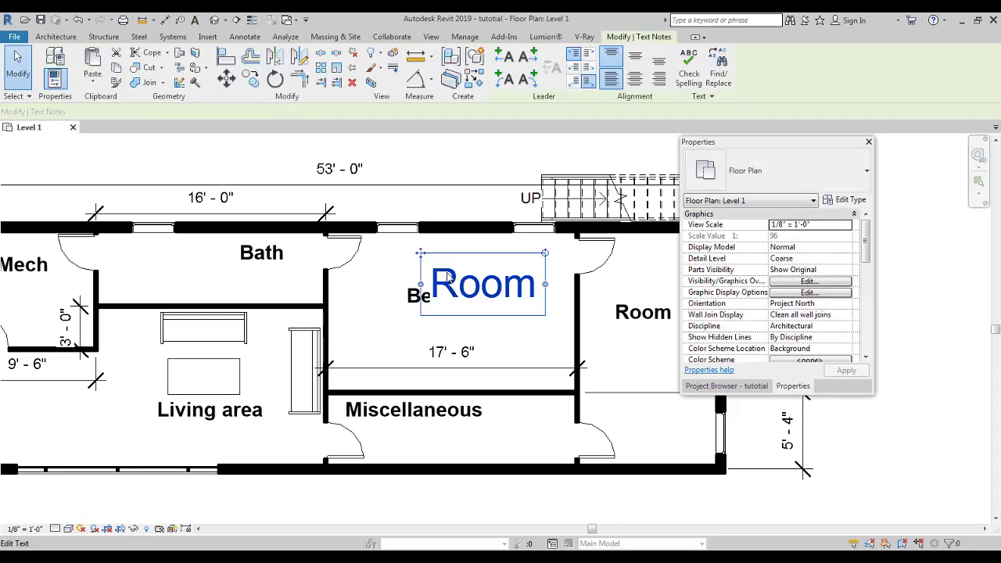
Change the bedroom's Room text note to the 3/32" Arial type
left_click(450, 278)
left_click(820, 157)
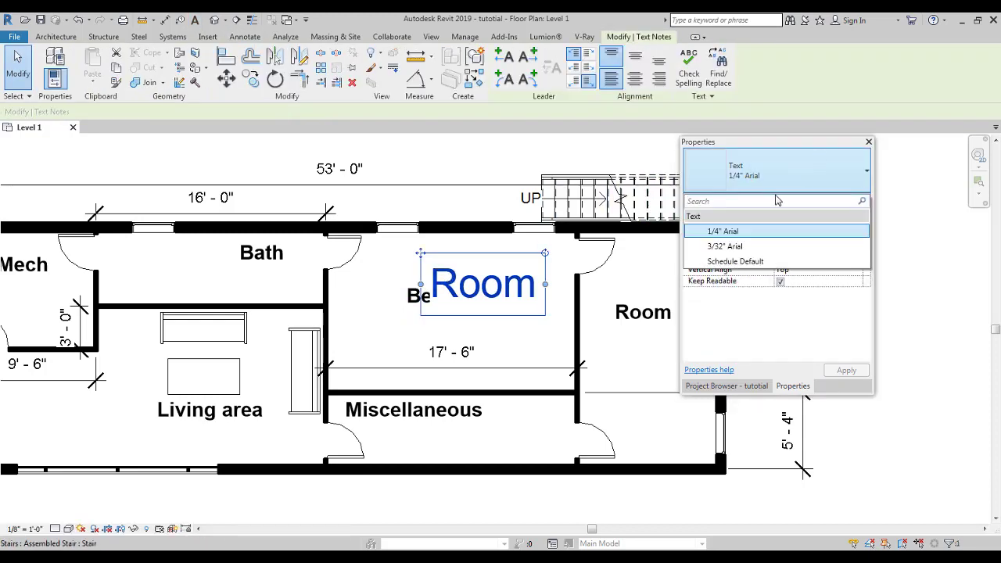
left_click(731, 243)
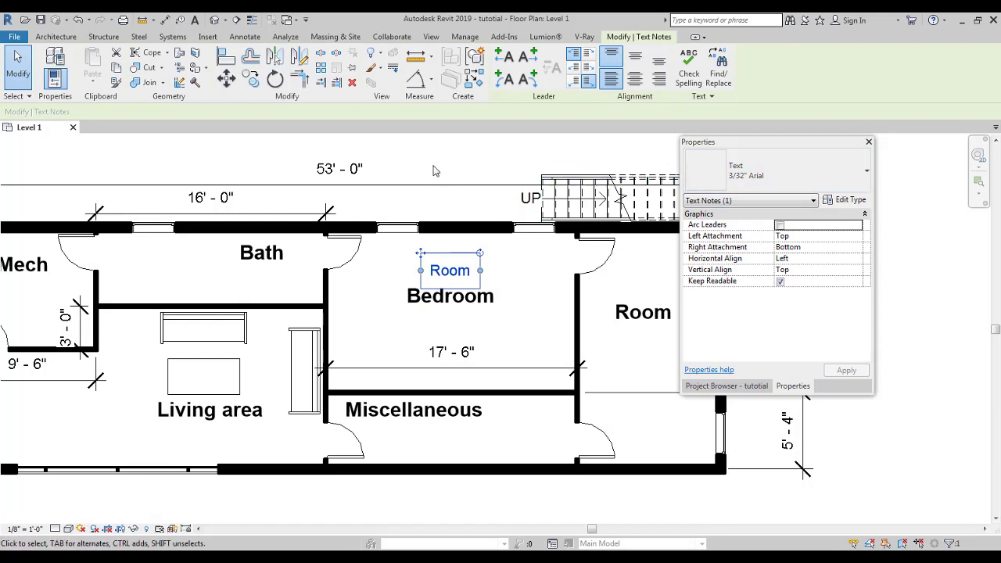
Duplicate the note's text type under the name 1/8" and set its text size to 1/8"
left_click(849, 200)
left_click(749, 138)
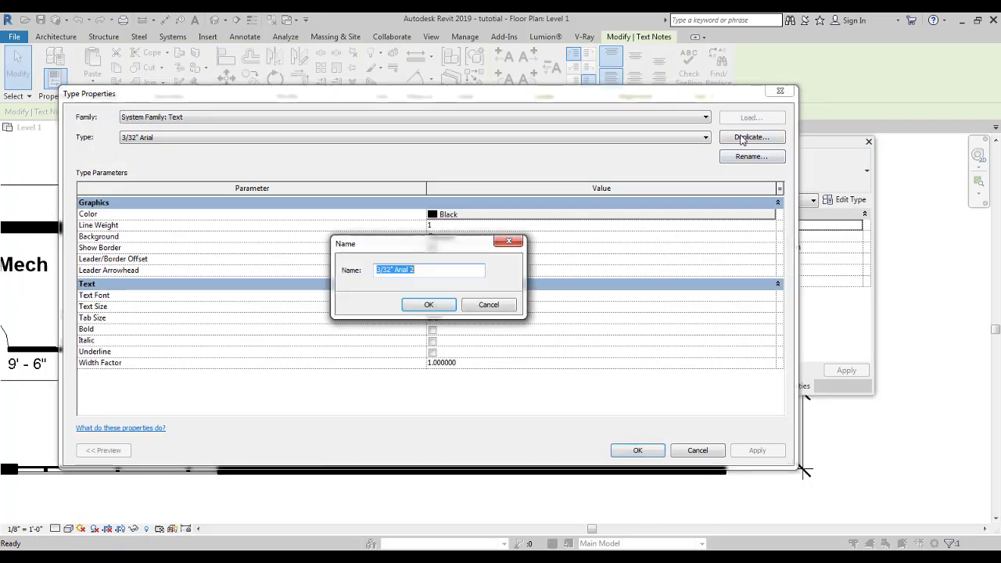
type("1")
key("BackSpace")
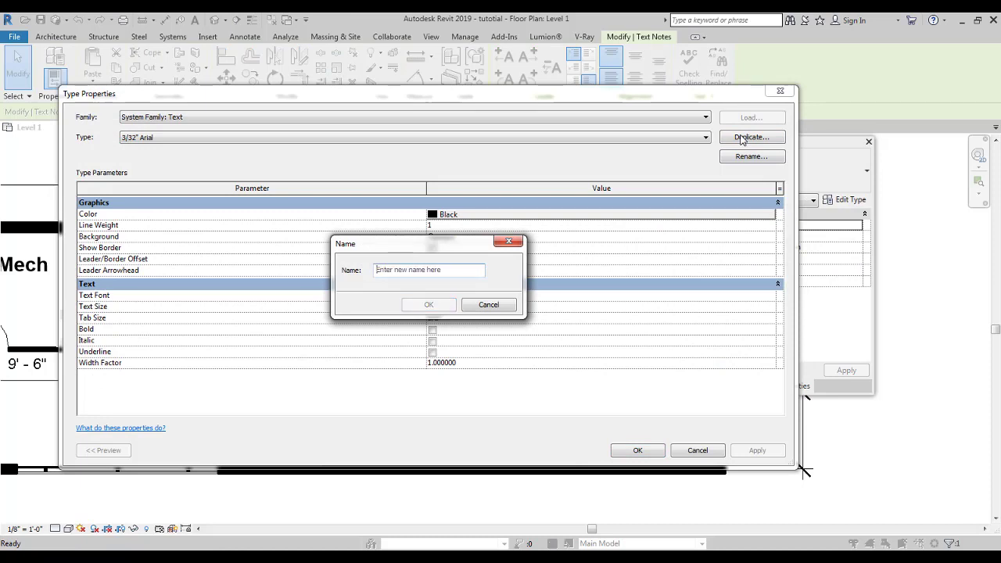
type("1/8\"")
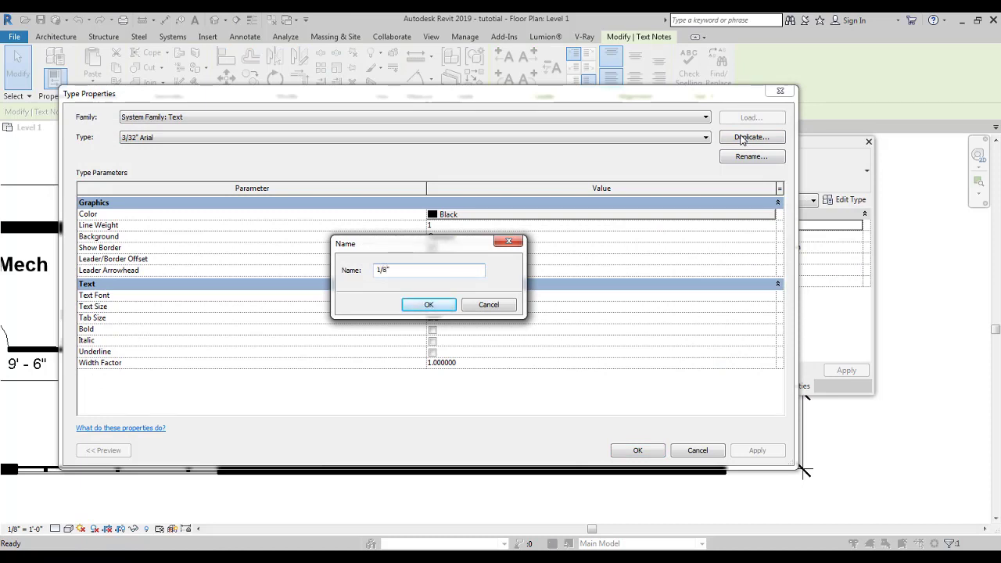
key("Return")
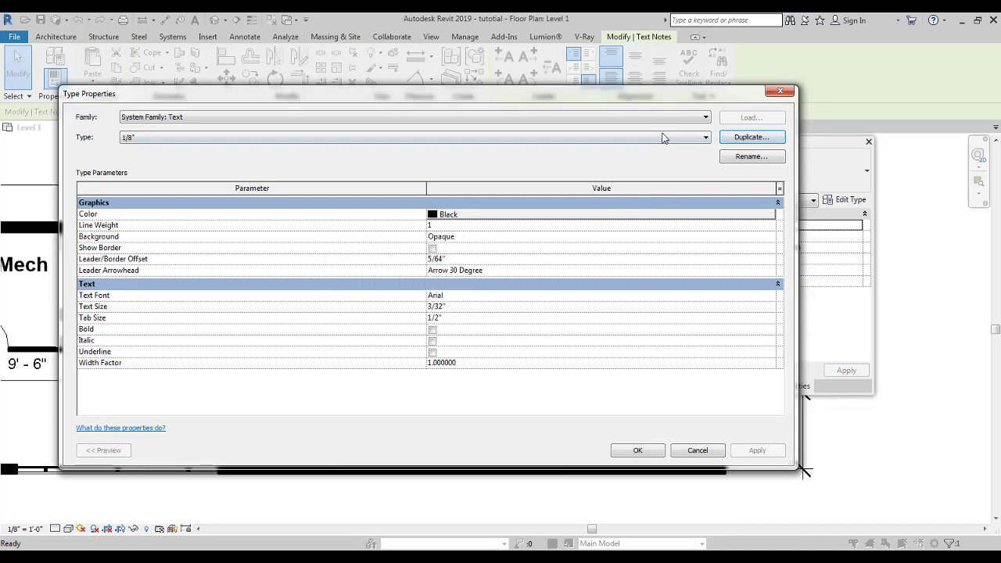
left_click(460, 312)
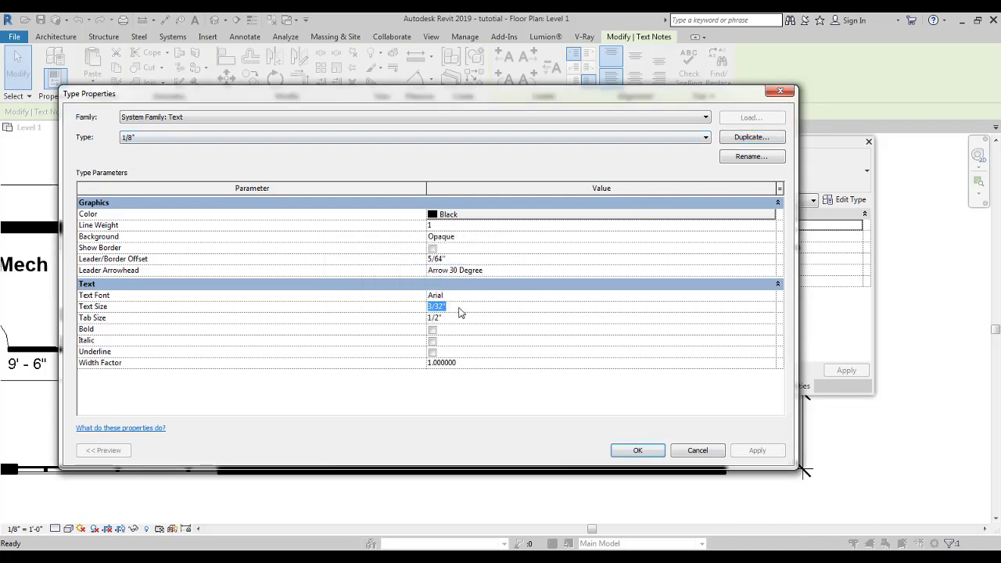
type("1/8")
left_click(636, 450)
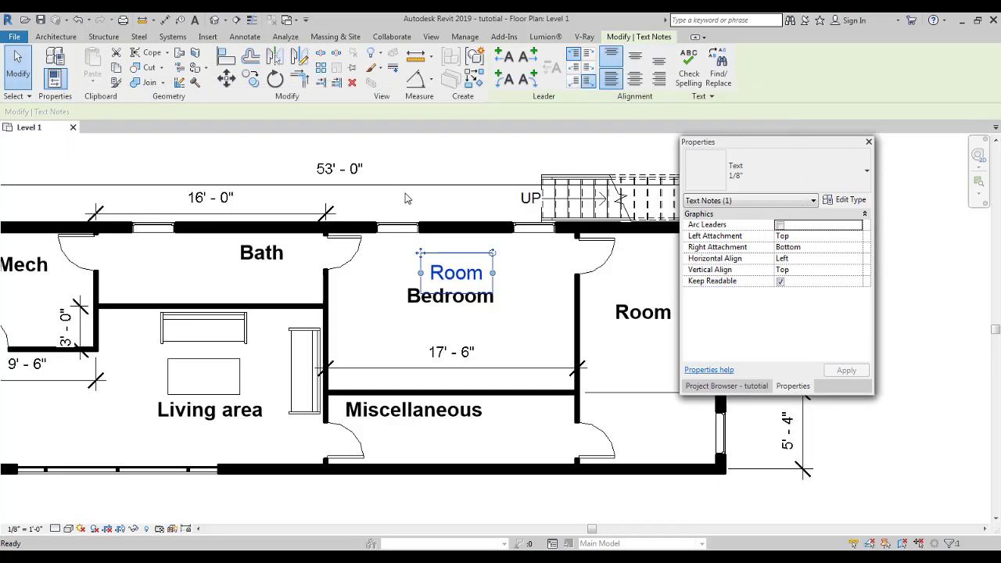
left_click(407, 200)
Move the Room text note slightly up and to the left, just above the Bedroom tag
scroll(494, 329, "up", 2)
left_click(451, 262)
scroll(494, 329, "down", 3)
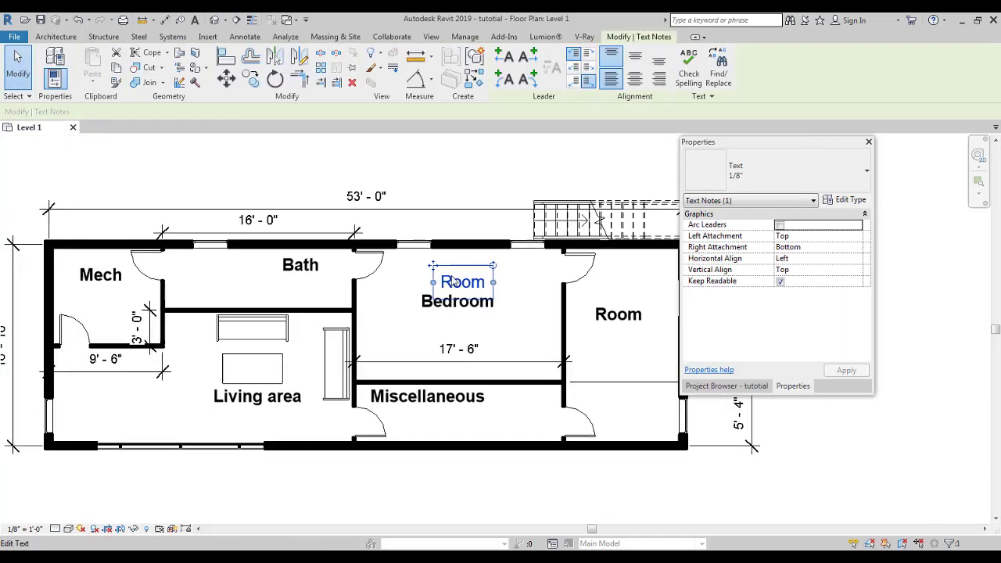
left_click_drag(454, 280, 444, 276)
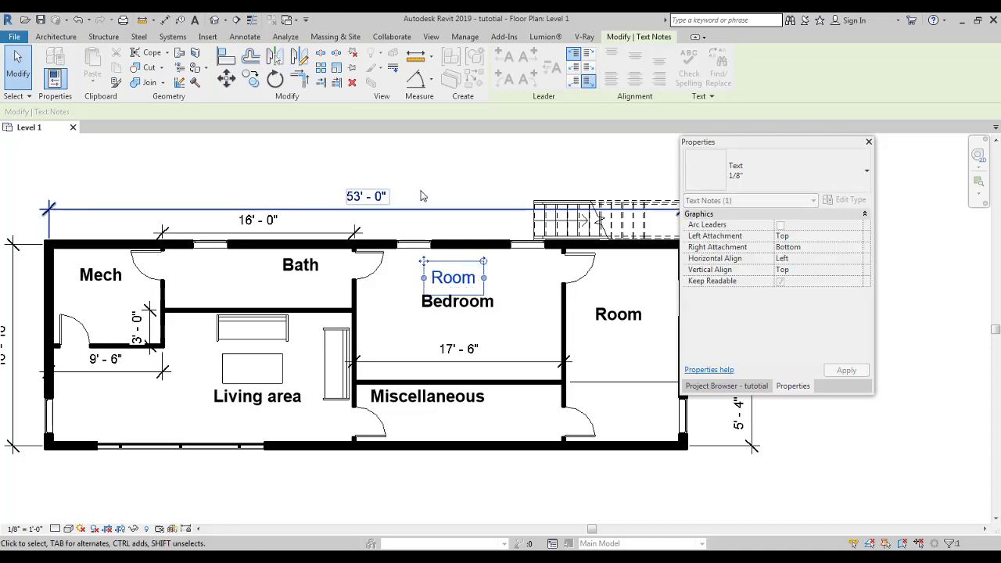
Try a left-side leader on the Room text note, aim its arrow down into the bedroom, and remove the leader
scroll(407, 219, "up", 2)
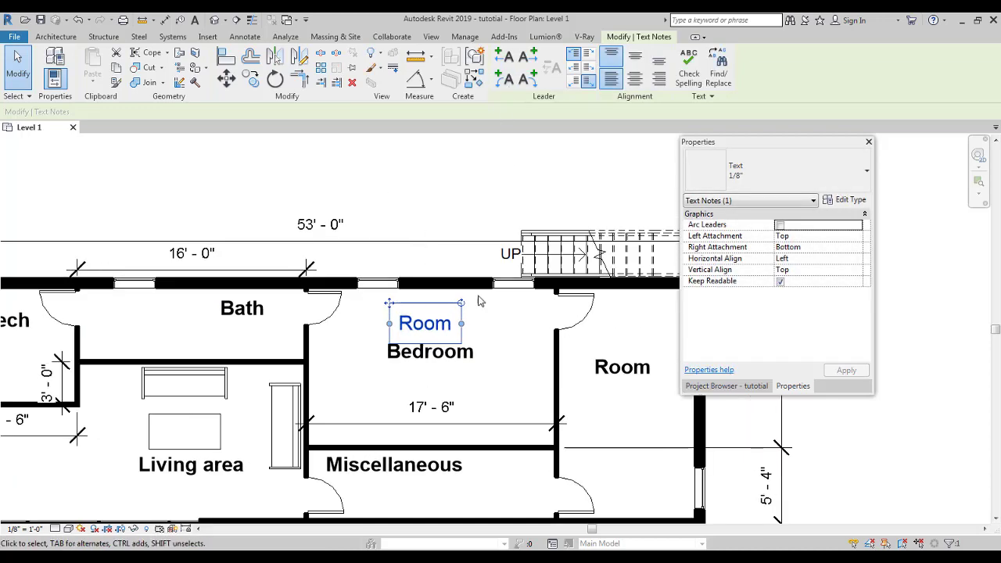
left_click(500, 80)
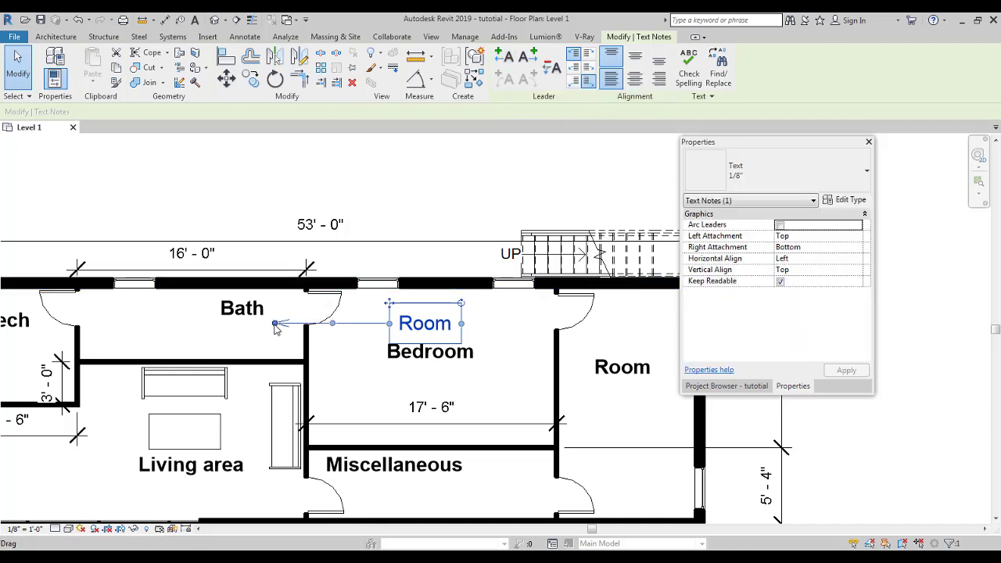
left_click_drag(275, 324, 367, 405)
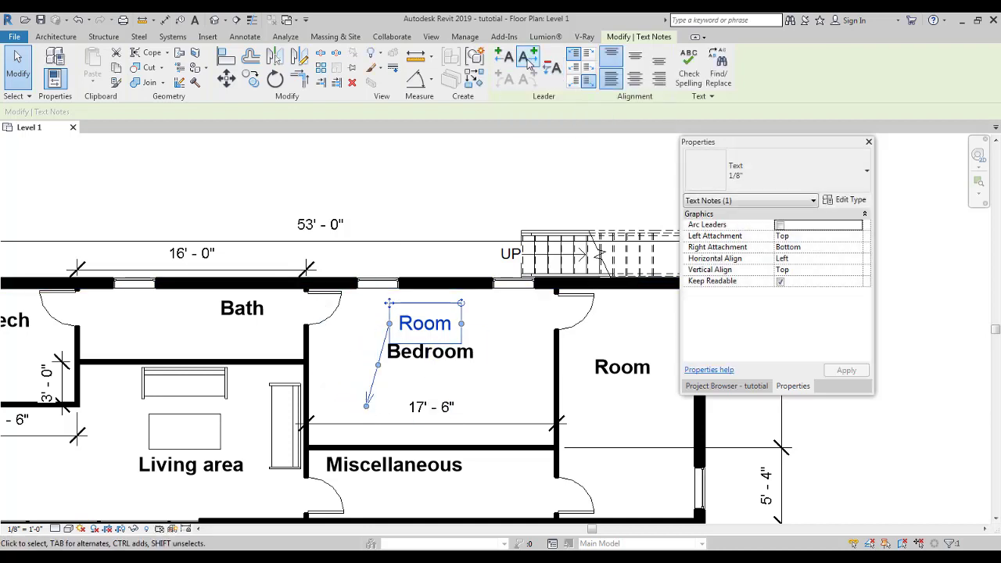
left_click(551, 67)
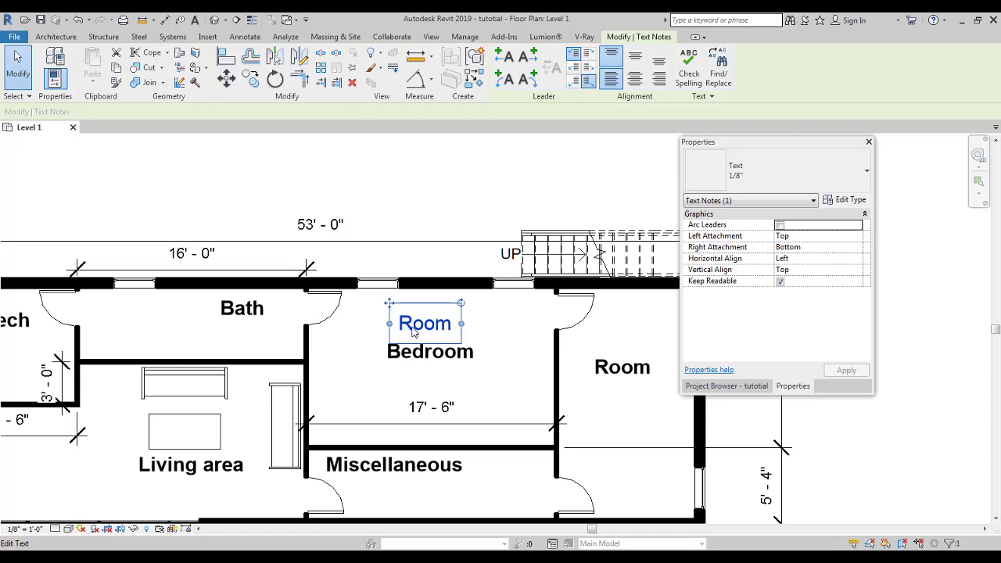
Delete the Room text note above the Bedroom tag
key("Delete")
scroll(430, 344, "down", 3)
middle_click_drag(442, 241, 471, 237)
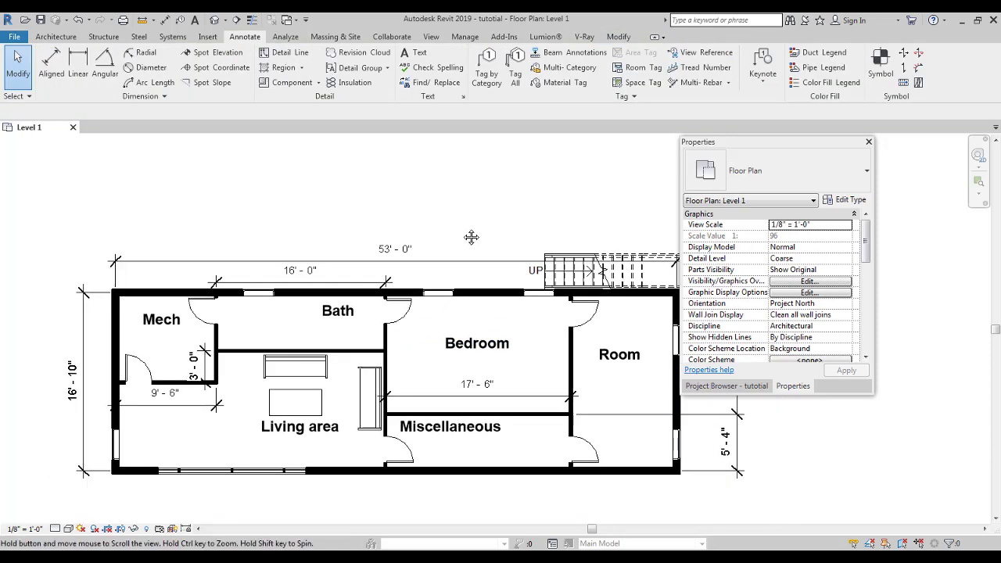
Start a detail line and look through the available line styles, keeping Thin Lines
left_click(281, 58)
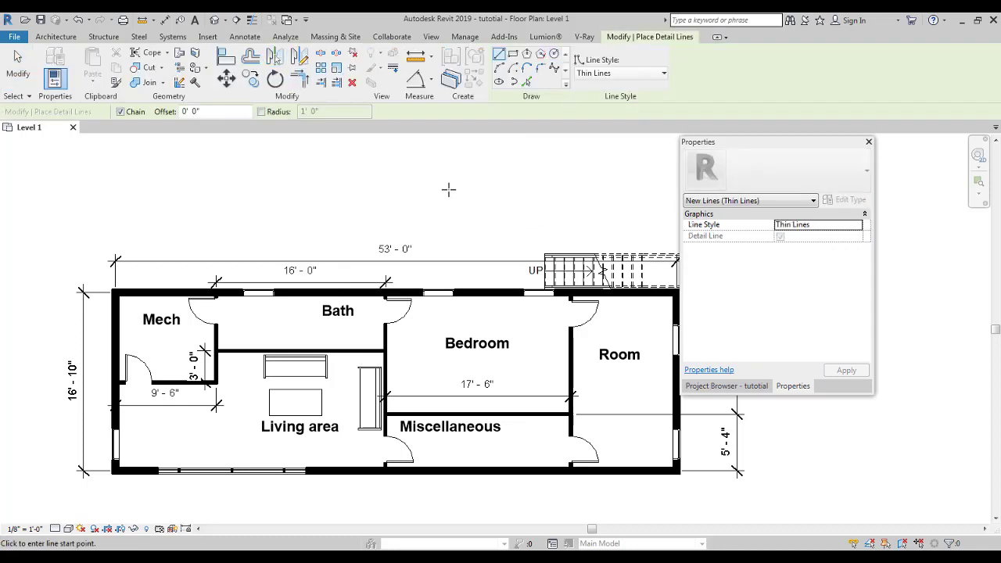
left_click(859, 227)
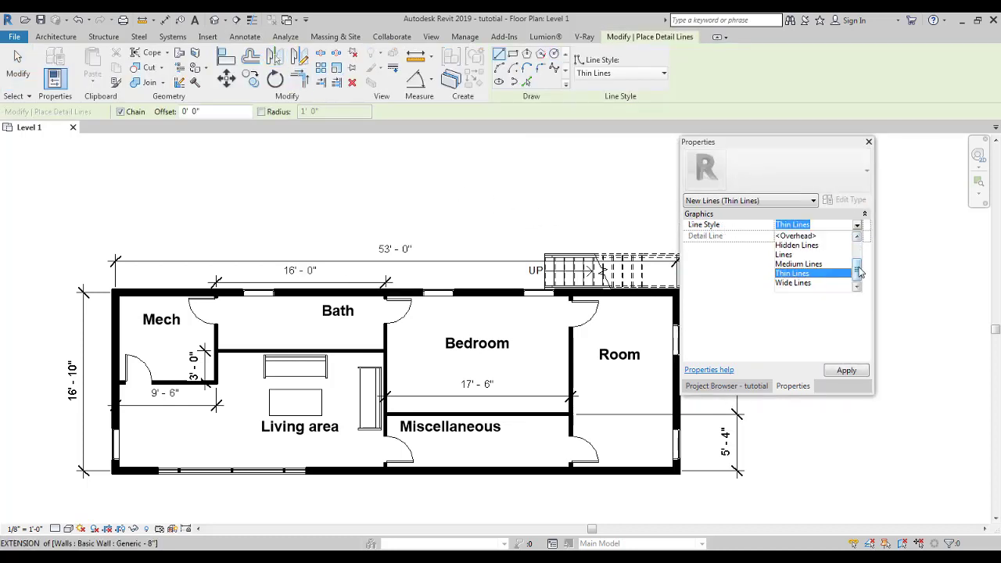
left_click(858, 237)
left_click(858, 237)
scroll(792, 270, "down", 2)
left_click(445, 198)
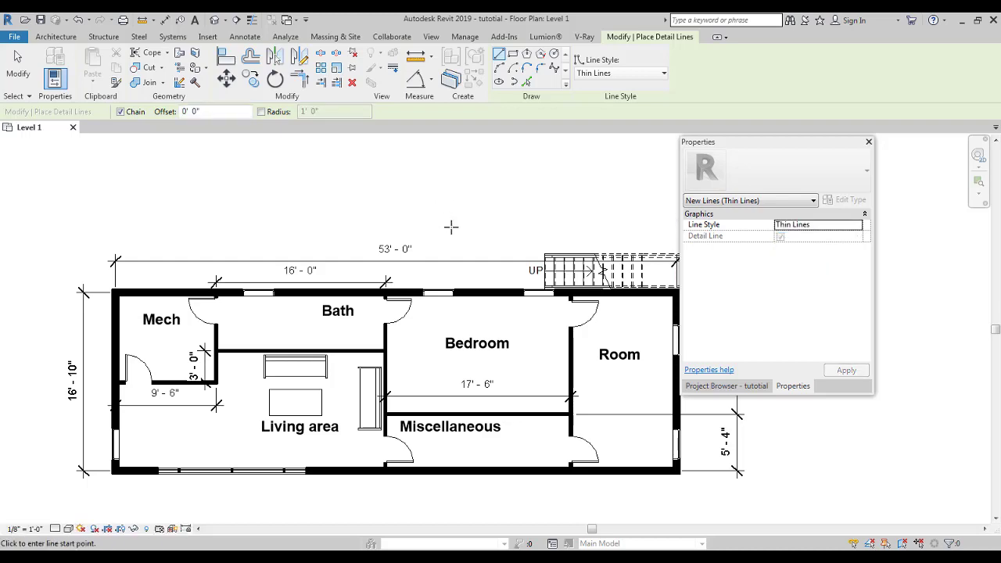
Draw a closed four-sided outline about 9'-1" by 3'-0" in the bedroom with Thin Lines detail lines
middle_click_drag(485, 223, 402, 362)
left_click(400, 352)
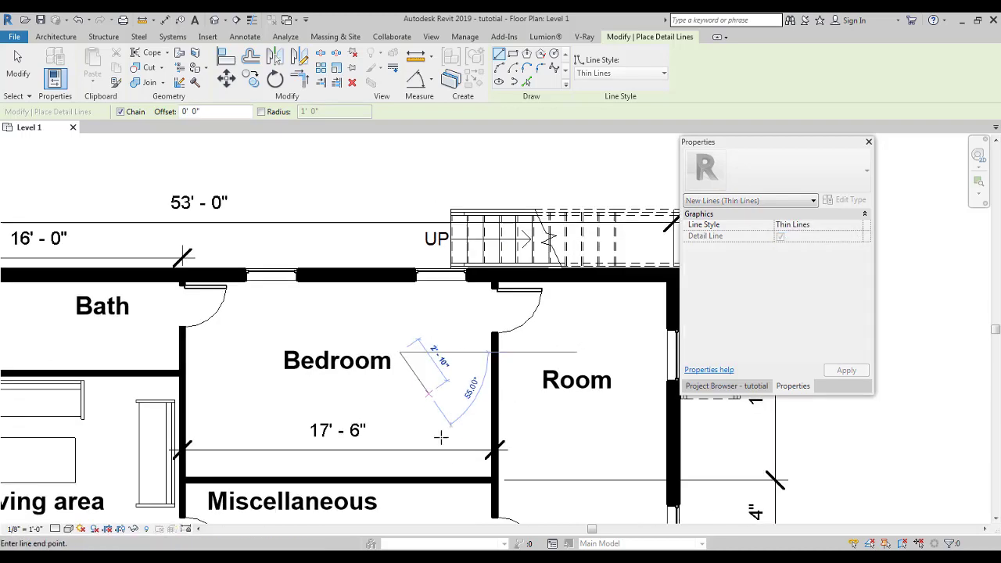
key("Escape")
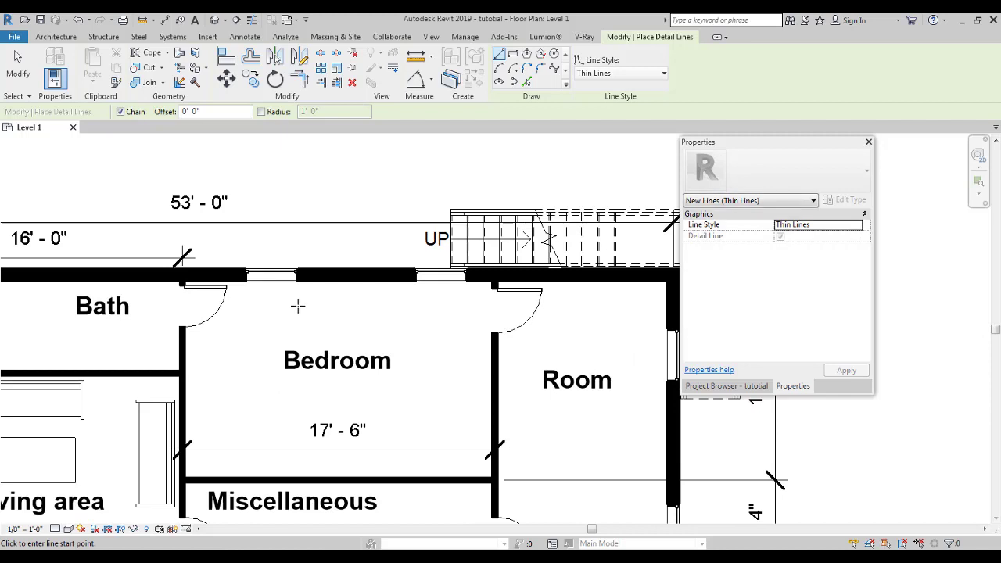
left_click(297, 285)
left_click(460, 305)
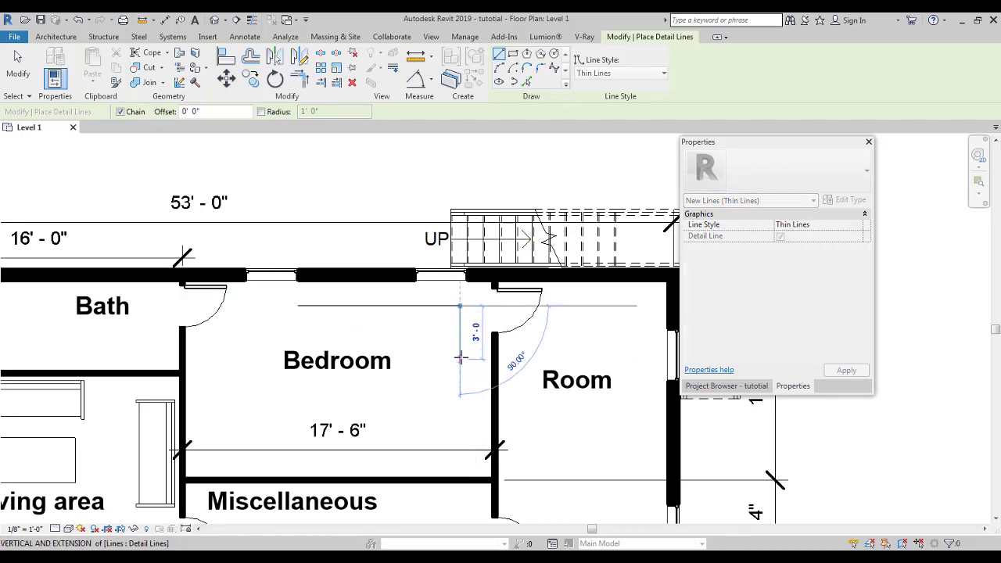
left_click(460, 357)
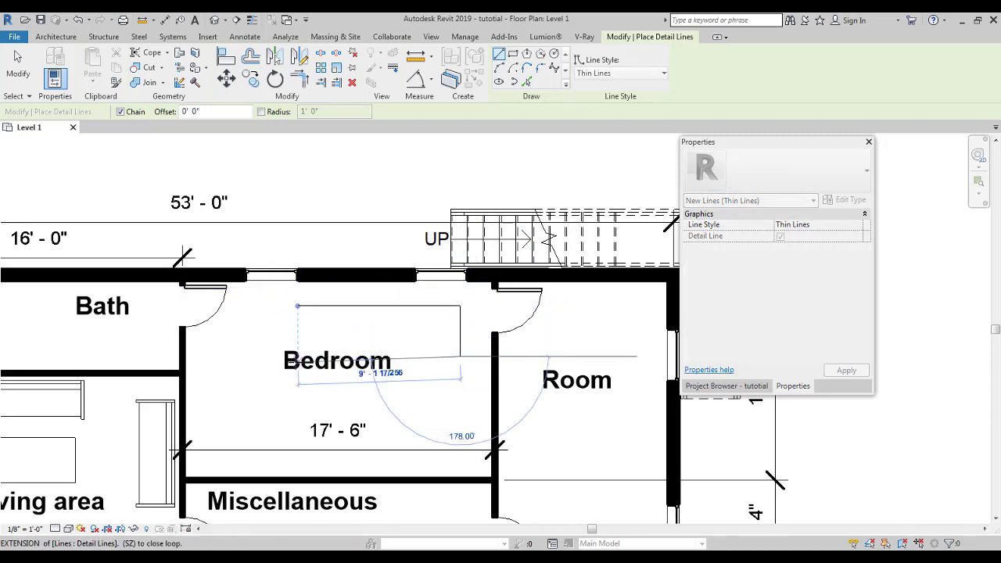
left_click(298, 360)
left_click(298, 306)
scroll(290, 328, "down", 1)
middle_click_drag(290, 328, 327, 328)
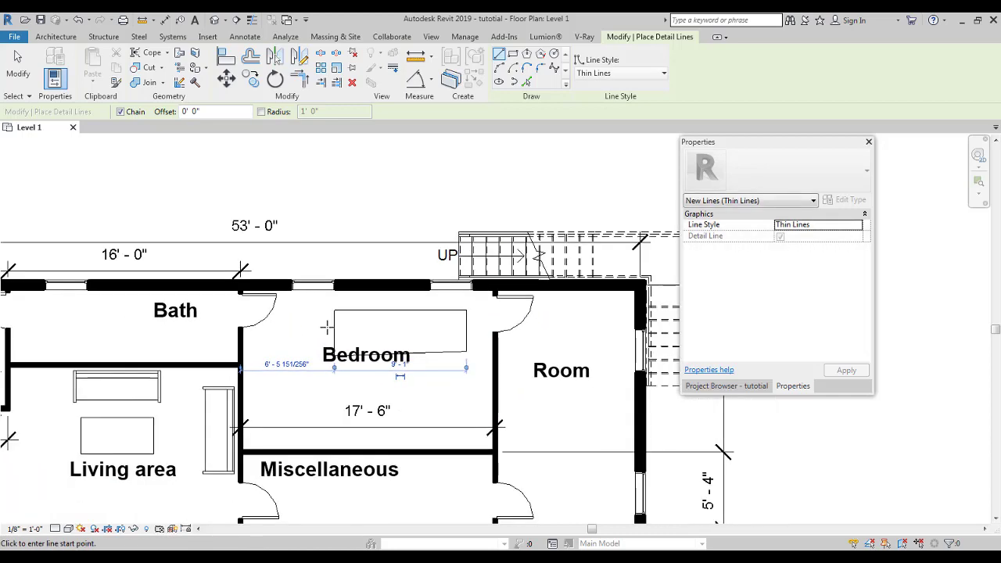
Delete the four detail lines of the outline in the bedroom, keeping the Bedroom tag
key("Escape")
key("Escape")
left_click_drag(316, 299, 462, 372)
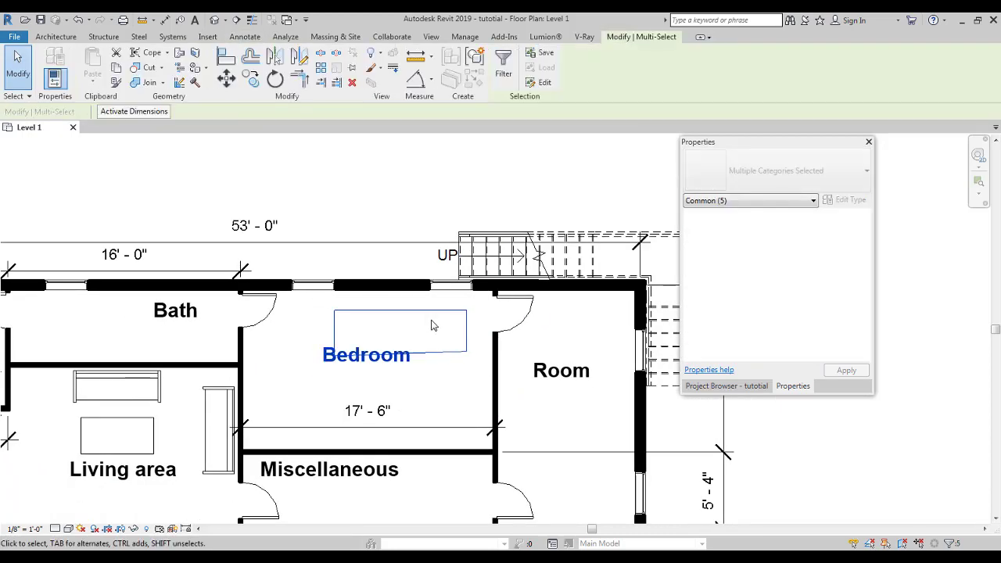
left_click(434, 324)
left_click(467, 338)
key("Delete")
left_click(467, 333)
key("Delete")
left_click(456, 353)
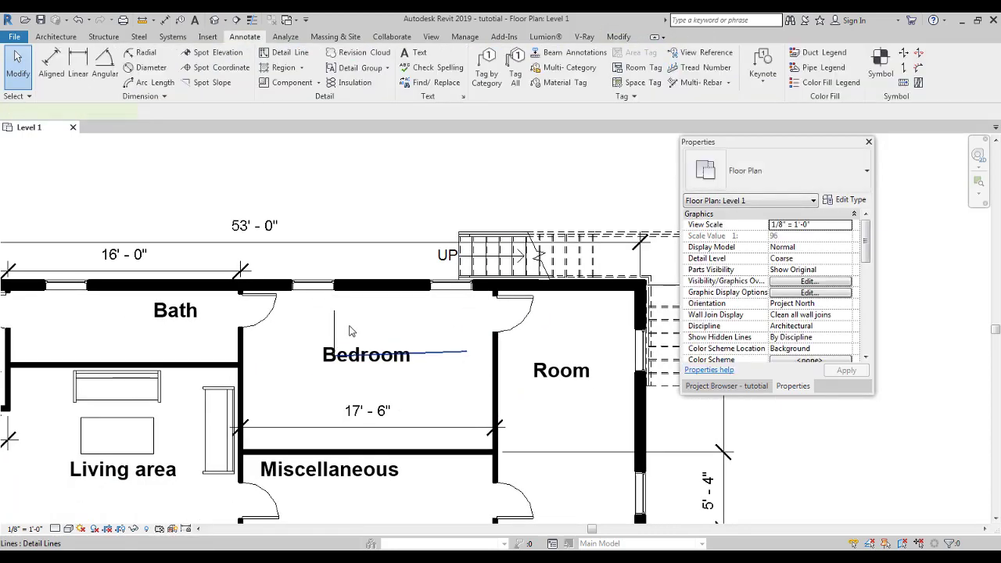
key("Delete")
left_click(335, 323)
key("Delete")
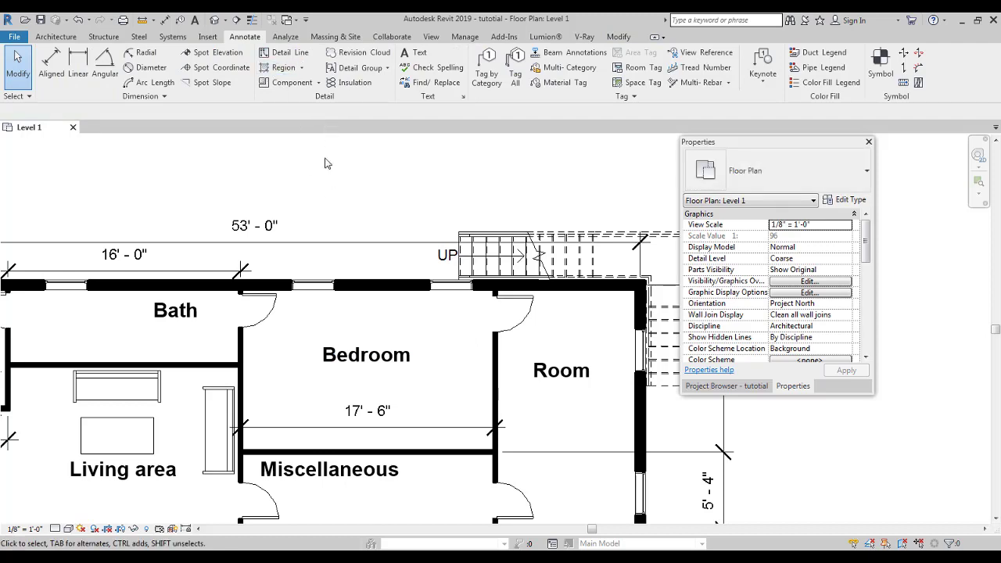
middle_click_drag(337, 223, 352, 316)
scroll(351, 317, "down", 3)
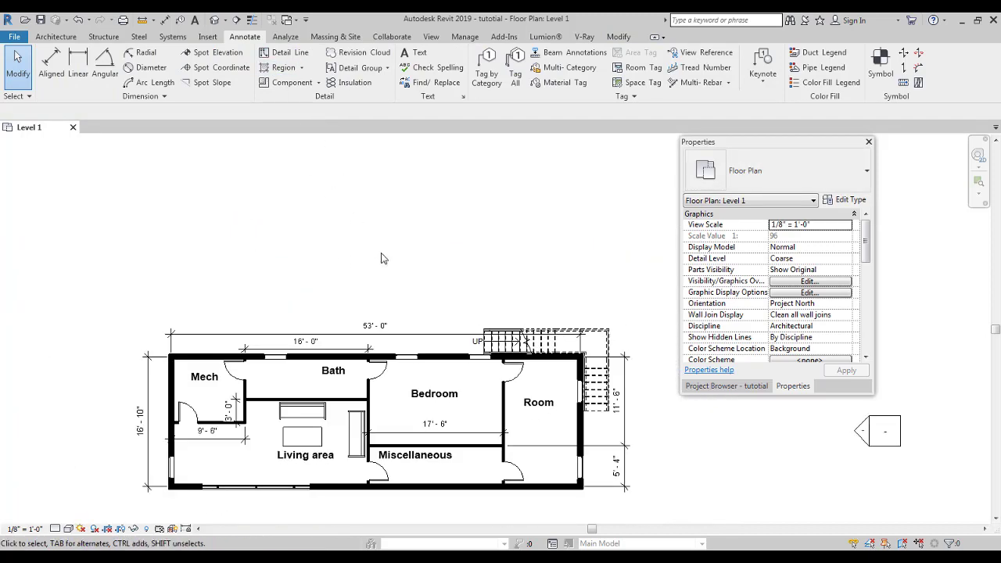
left_click(283, 53)
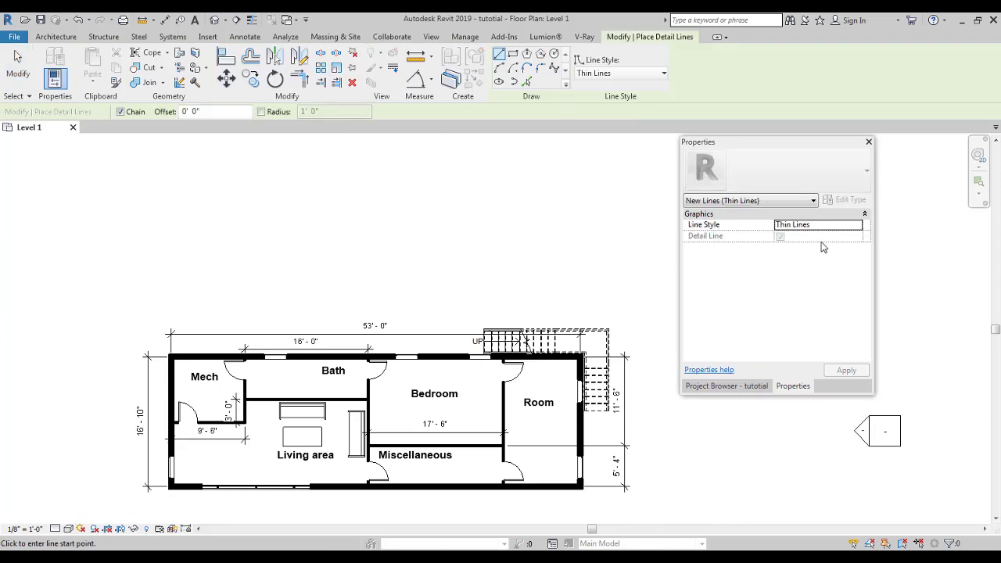
left_click(859, 226)
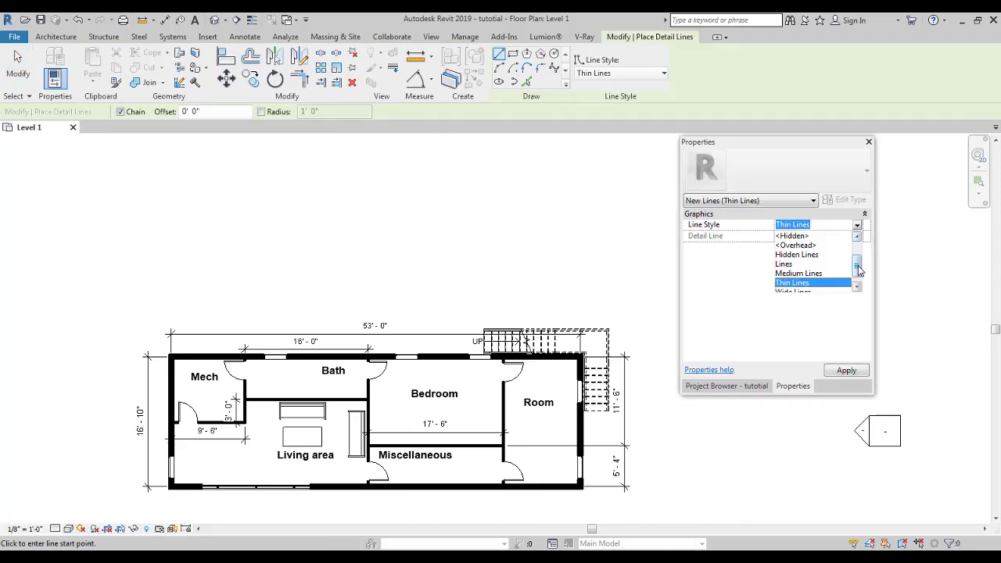
key("Escape")
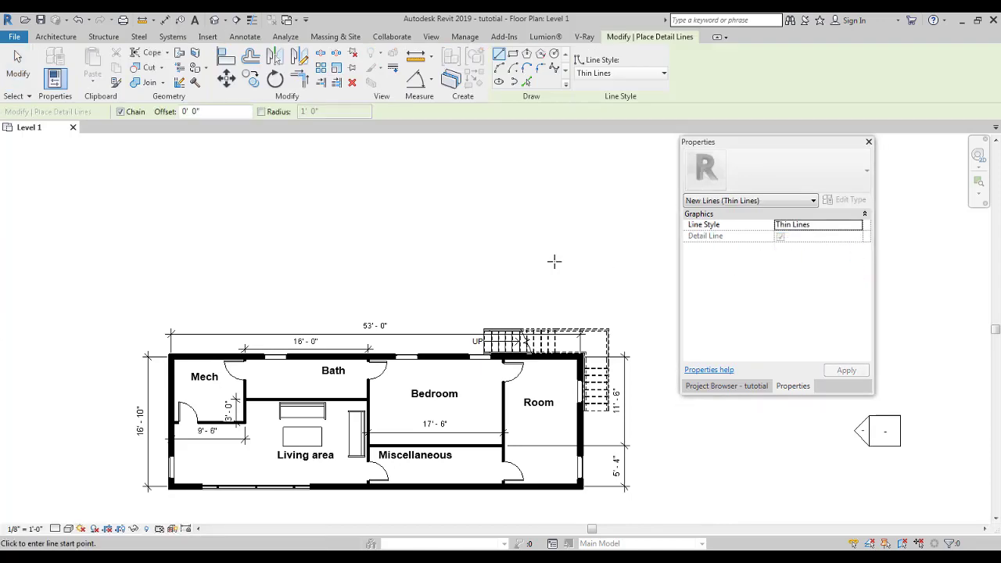
key("Escape")
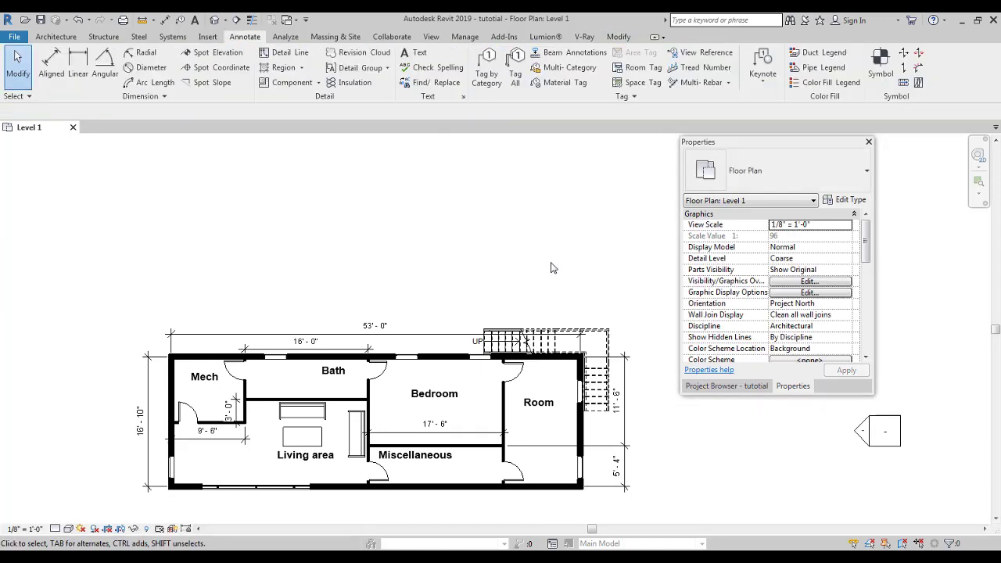
Create a line style named New line as a subcategory of Lines in the project's line styles
left_click(464, 38)
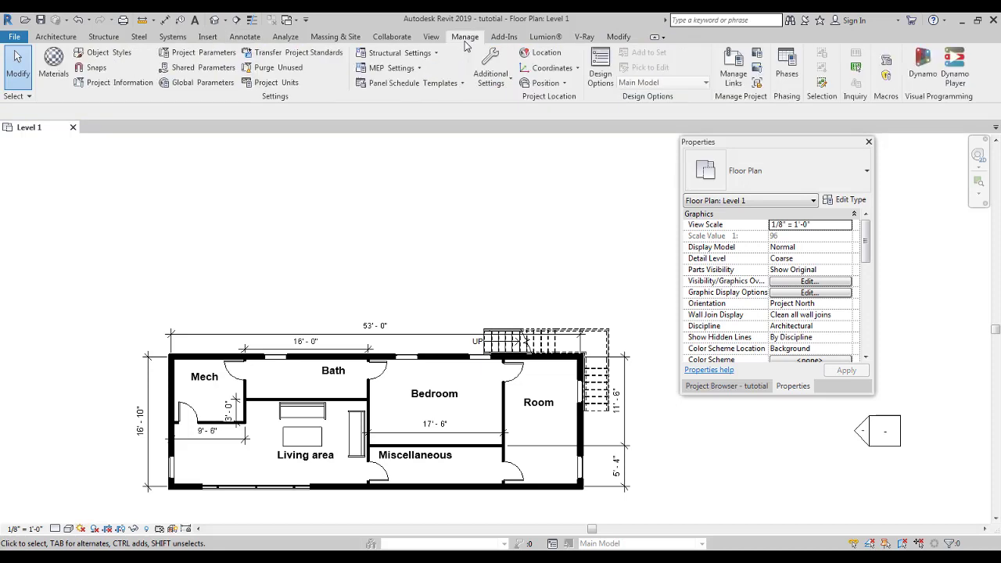
left_click(494, 83)
left_click(501, 209)
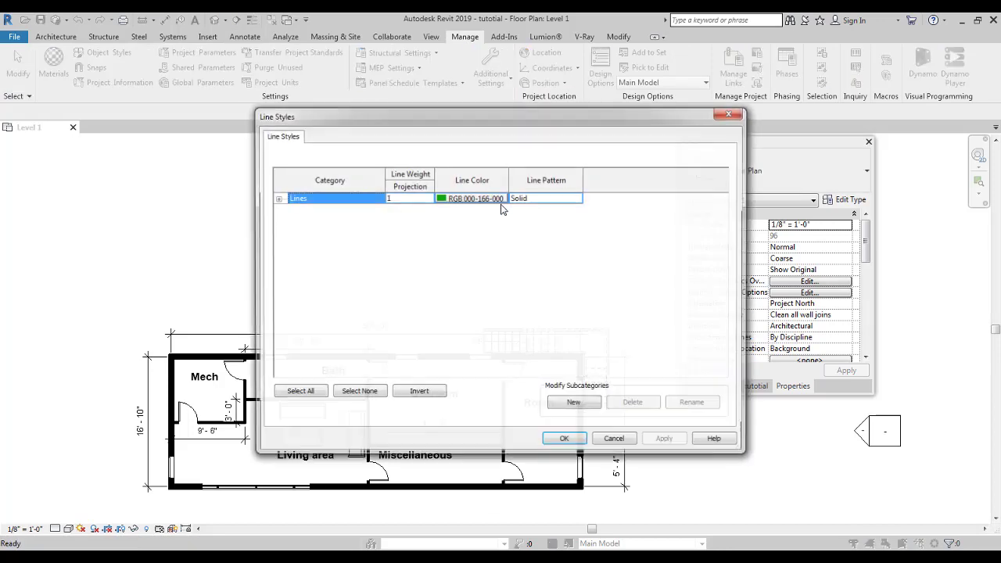
left_click(276, 198)
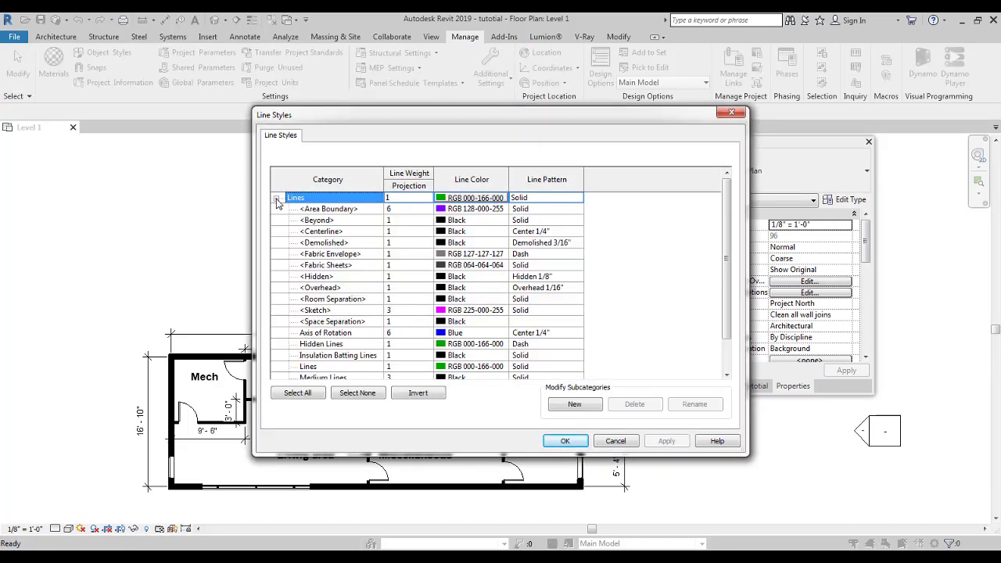
scroll(727, 258, "down", 1)
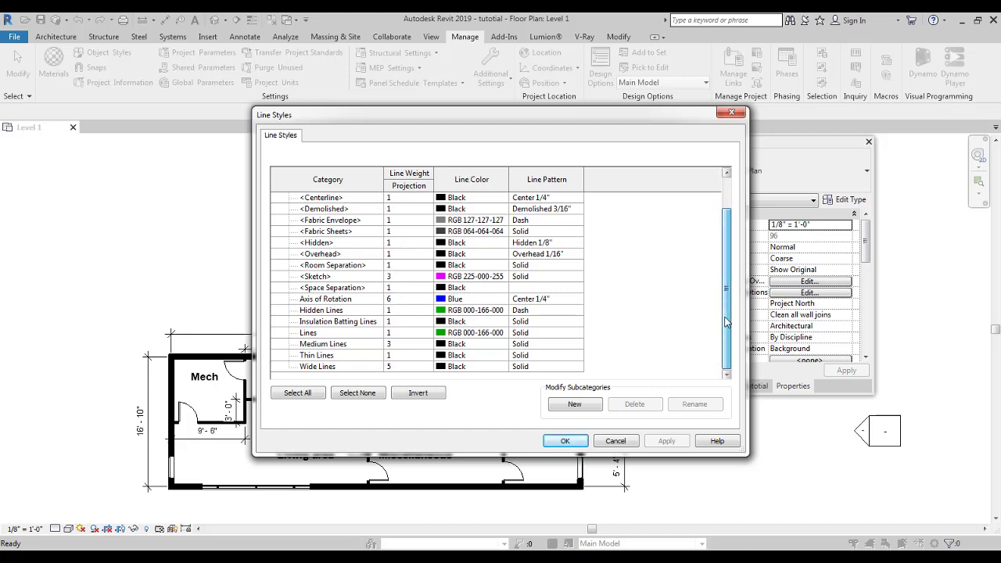
left_click(573, 407)
left_click(467, 270)
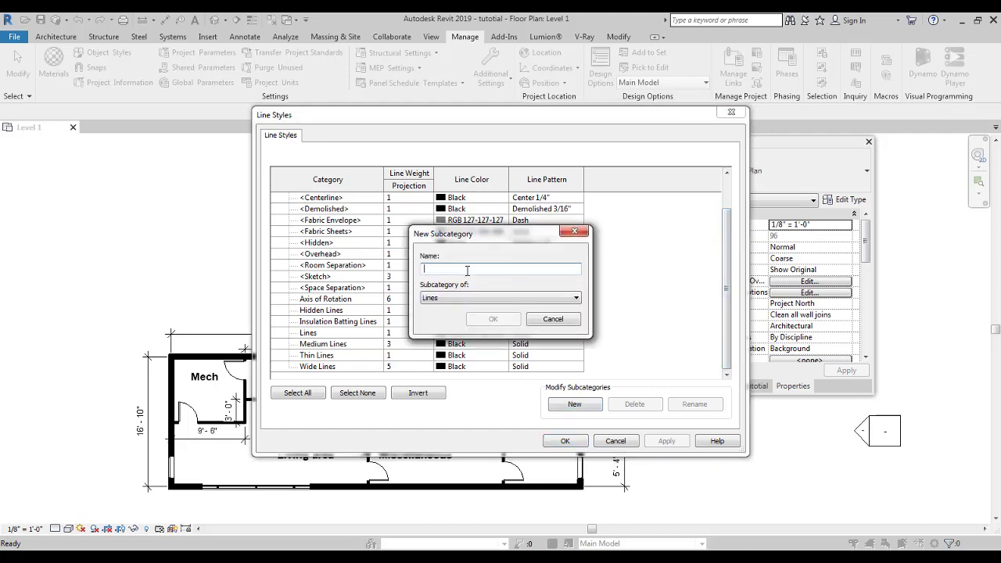
type("New line")
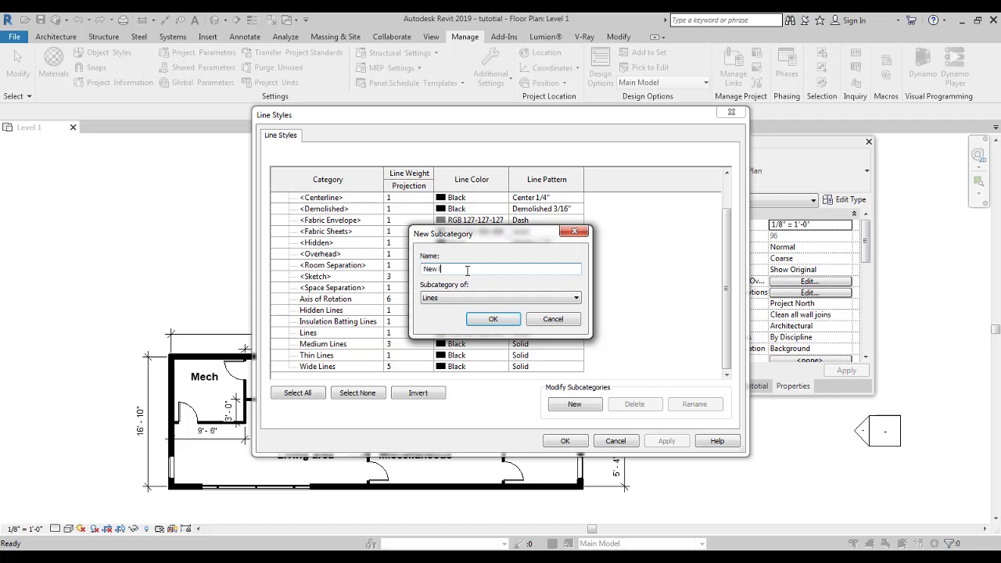
left_click(493, 319)
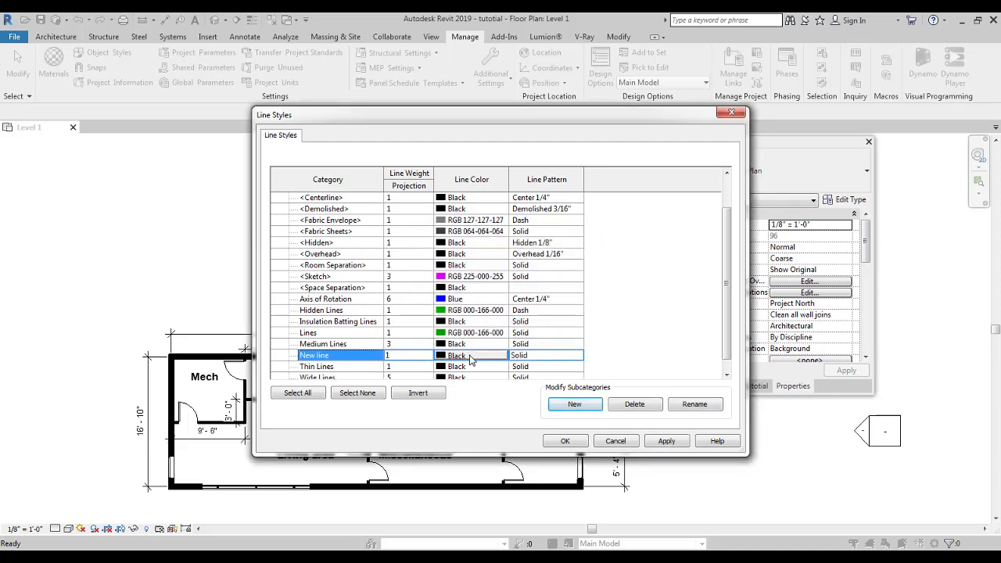
Set the New line style's color to Green and its projection line weight to 4
left_click(470, 359)
left_click(419, 295)
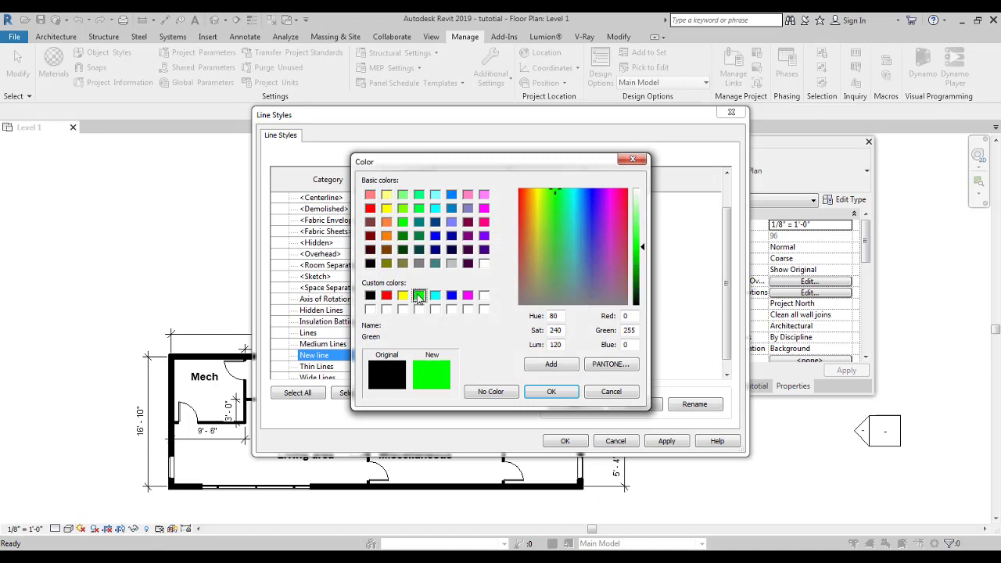
left_click(549, 392)
left_click(408, 359)
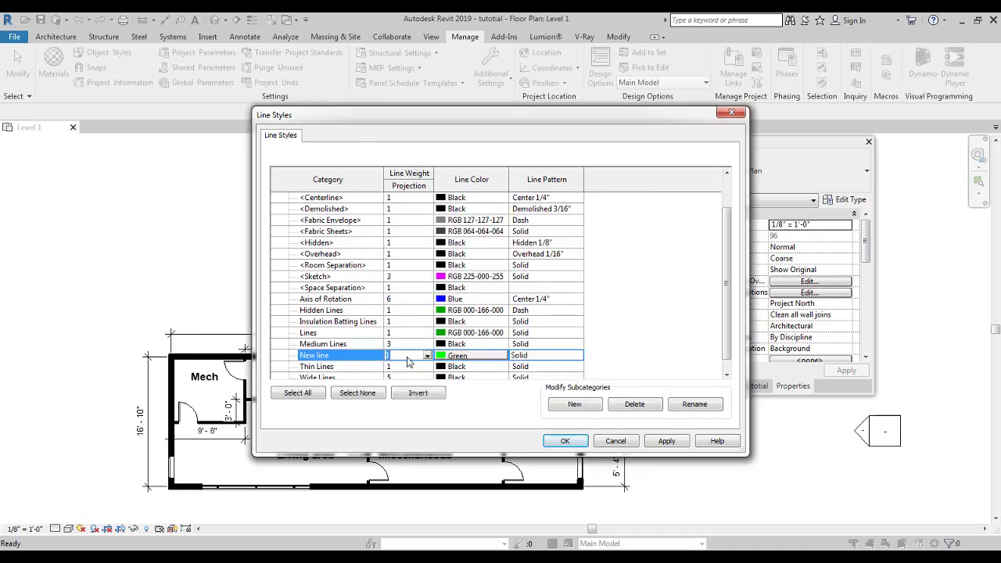
type("4")
left_click(559, 442)
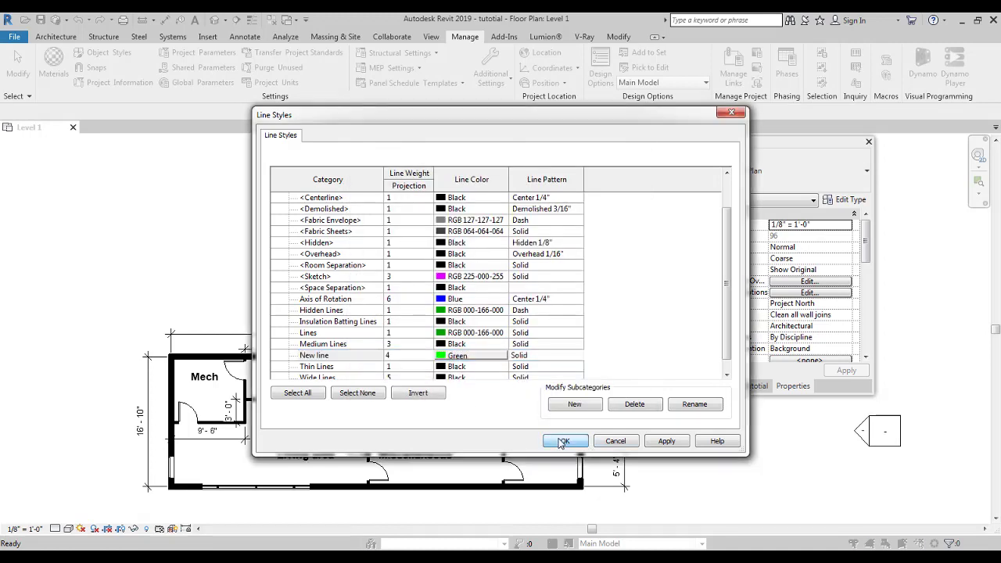
Draw three connected detail lines in the New line style above the bedroom, about 3'-5" on the short side and 11'-5" along the lower side
scroll(393, 258, "up", 4)
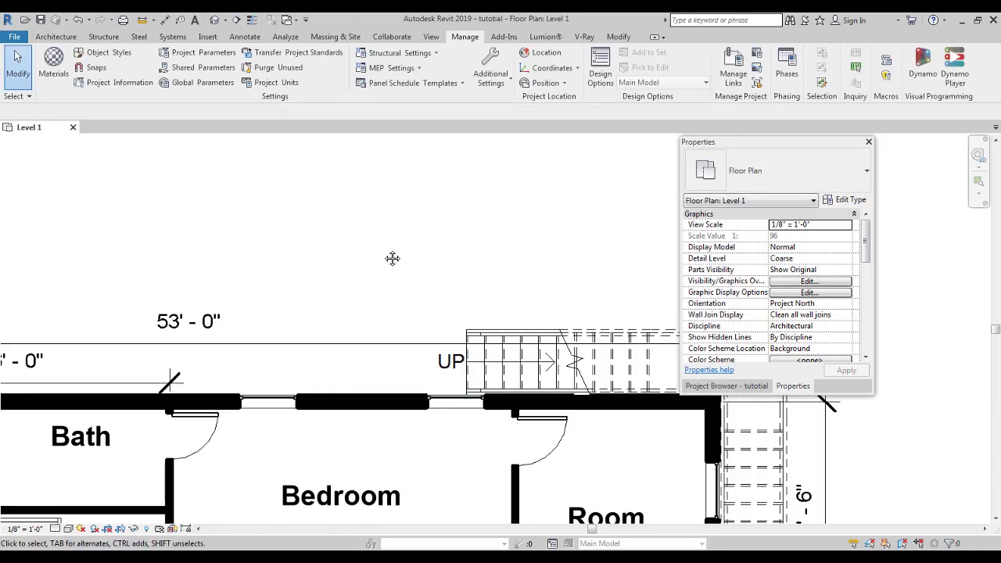
middle_click_drag(392, 258, 391, 274)
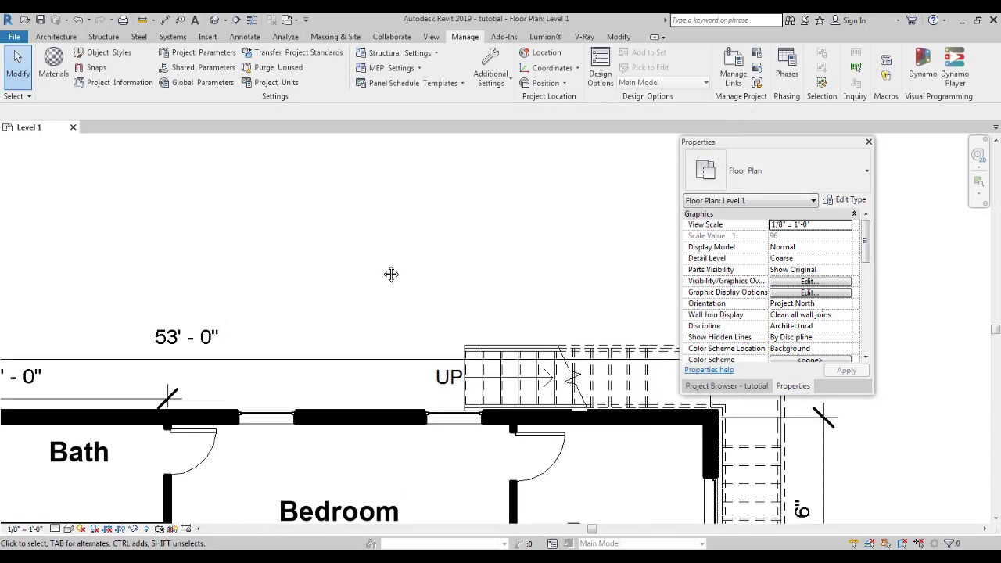
left_click(244, 37)
left_click(282, 52)
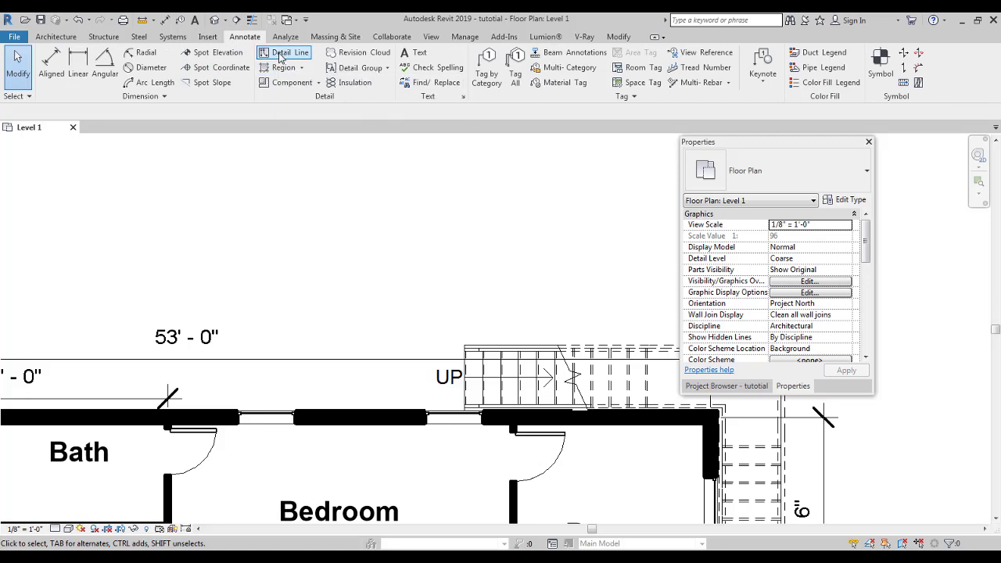
left_click(859, 226)
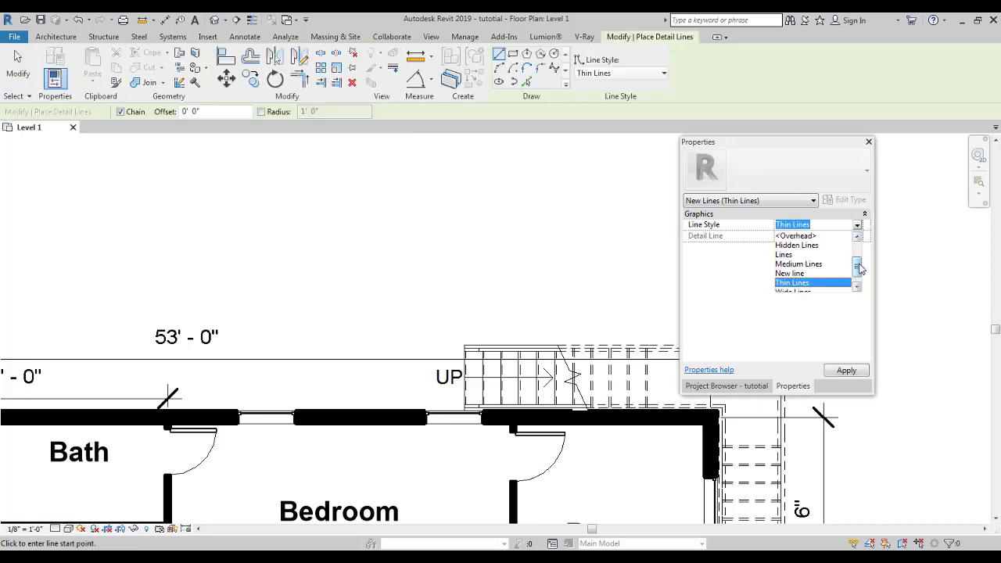
left_click(795, 275)
left_click(243, 237)
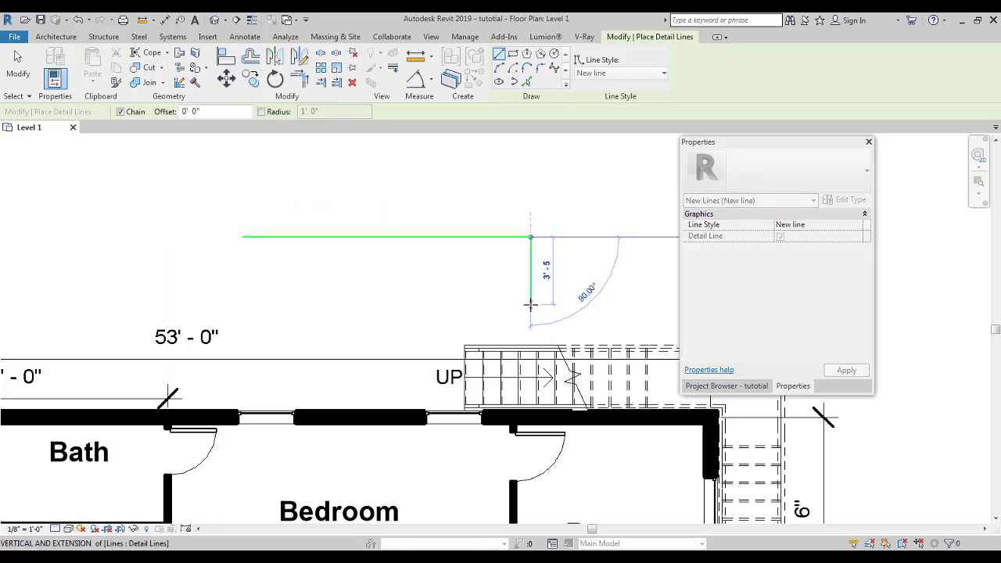
left_click(532, 304)
left_click(306, 304)
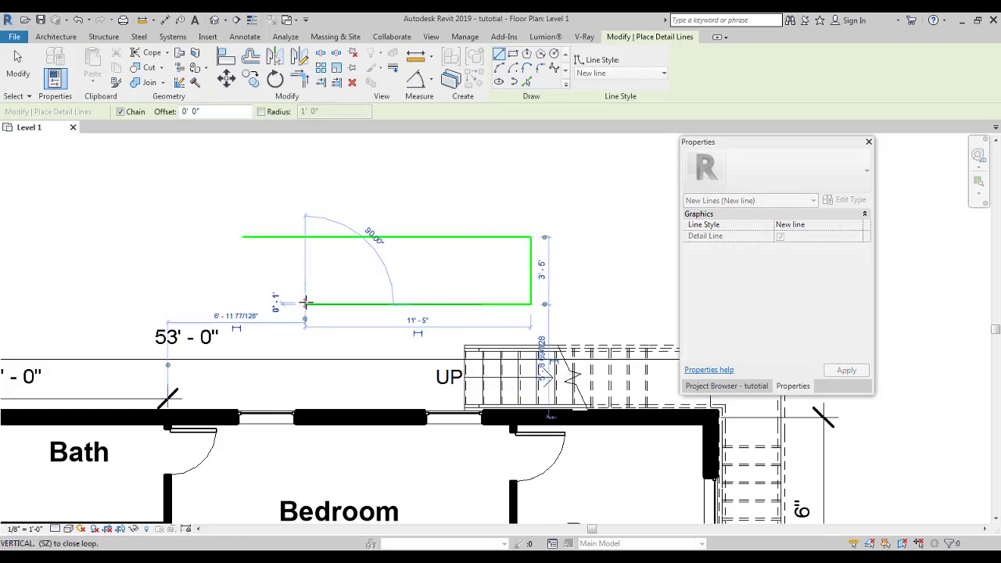
middle_click_drag(415, 170, 402, 204)
key("Escape")
middle_click_drag(335, 290, 455, 265)
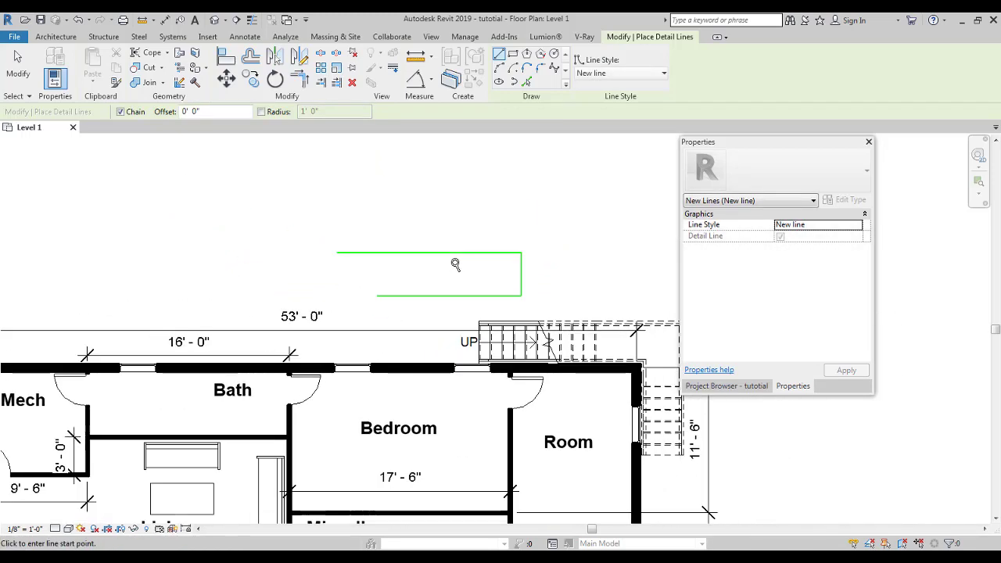
key("Escape")
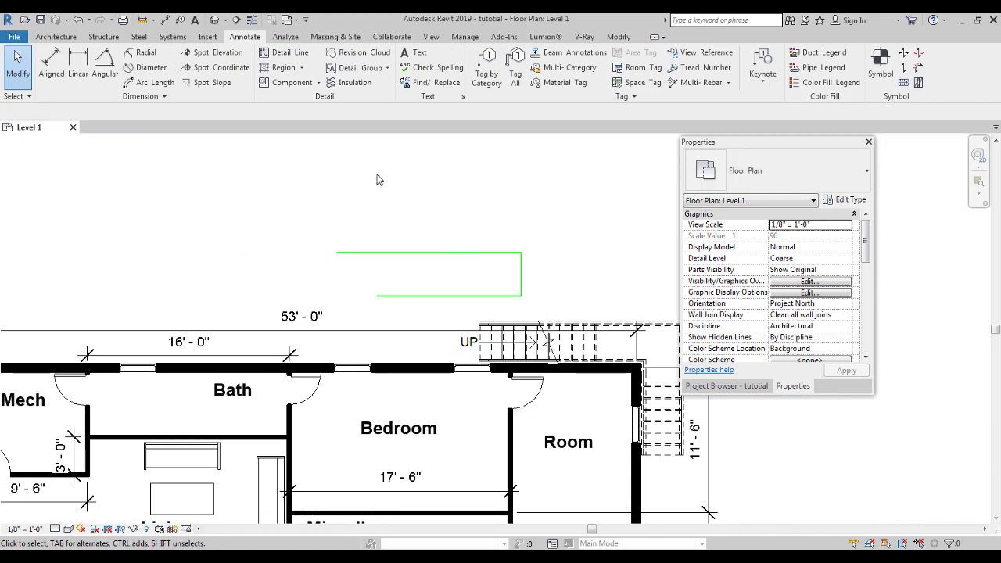
Create a rectangular Diagonal Crosshatch filled region of about 68 SF above the stairs, beside the green detail lines
middle_click_drag(277, 268, 313, 239)
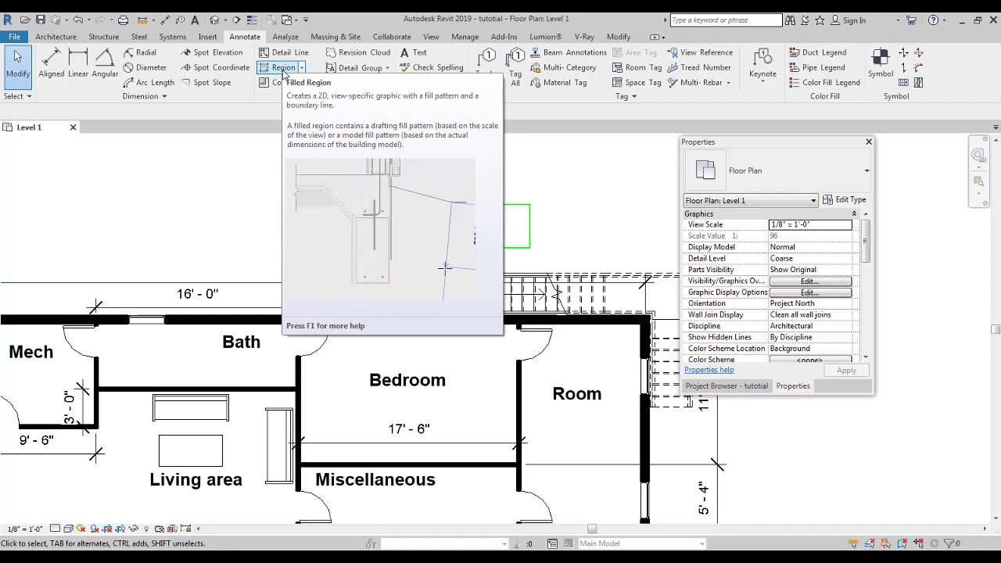
left_click(284, 69)
middle_click_drag(552, 219, 426, 289)
scroll(426, 290, "up", 2)
left_click(541, 54)
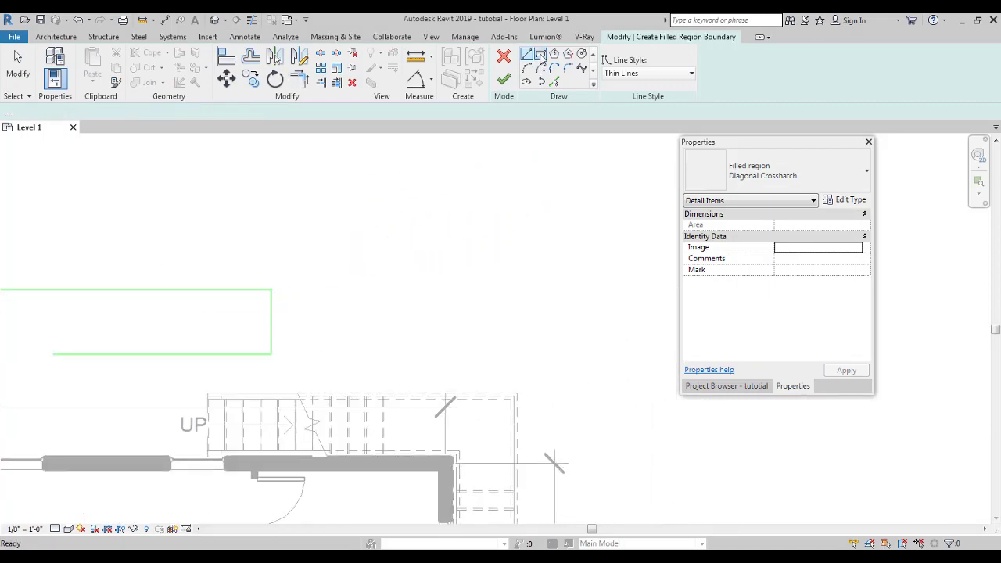
left_click(329, 239)
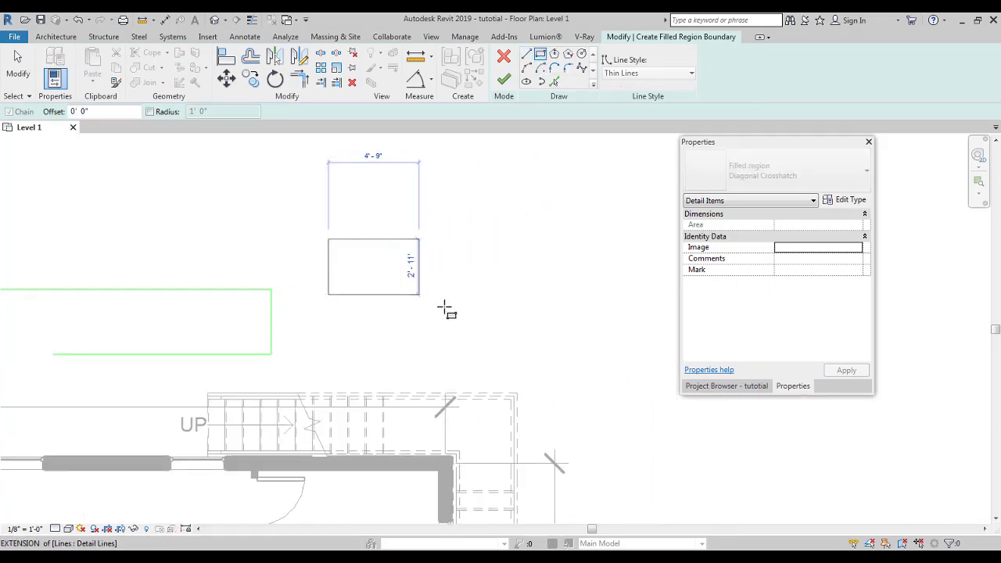
left_click(619, 324)
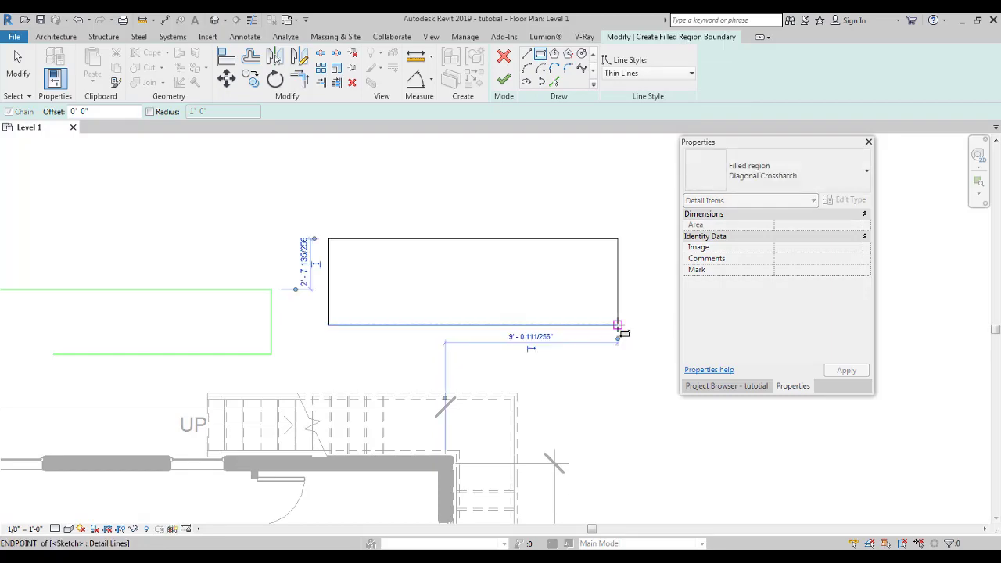
left_click(504, 79)
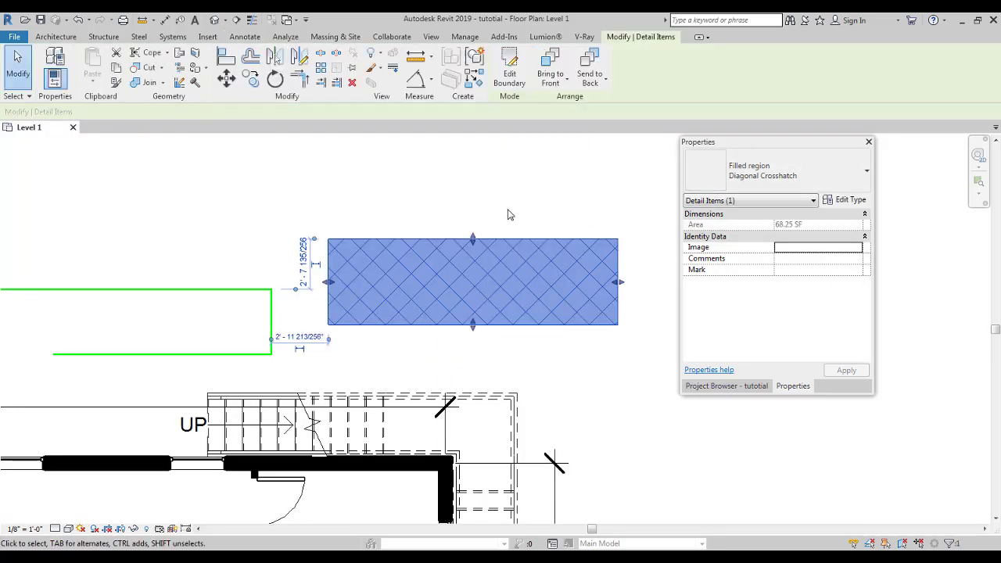
left_click(508, 215)
Change the filled region's type to Diagonal Up and then to Solid Black
scroll(467, 208, "down", 1)
scroll(505, 380, "up", 5)
scroll(486, 159, "down", 5)
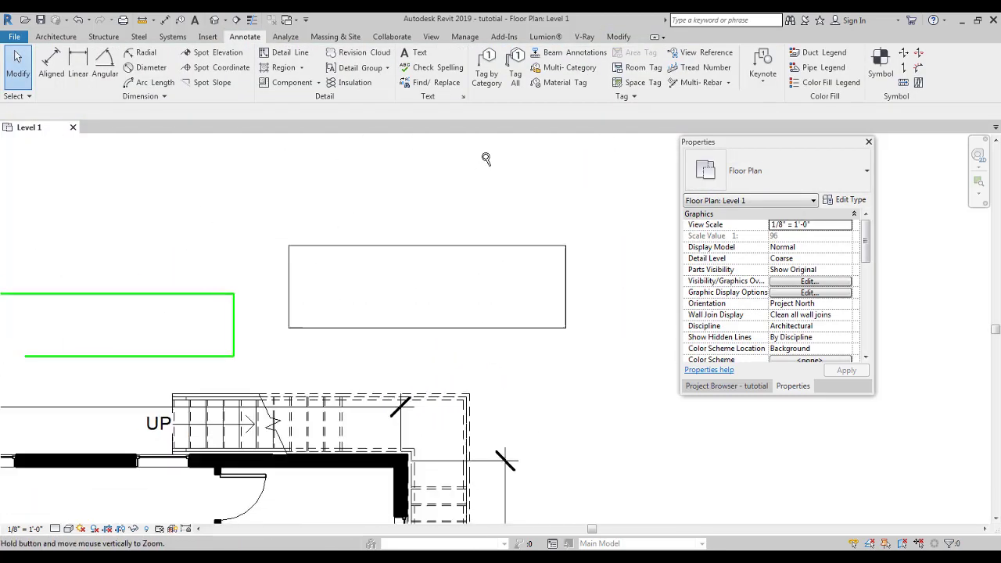
scroll(523, 187, "up", 5)
scroll(521, 294, "down", 4)
middle_click_drag(461, 284, 485, 230)
scroll(493, 205, "up", 1)
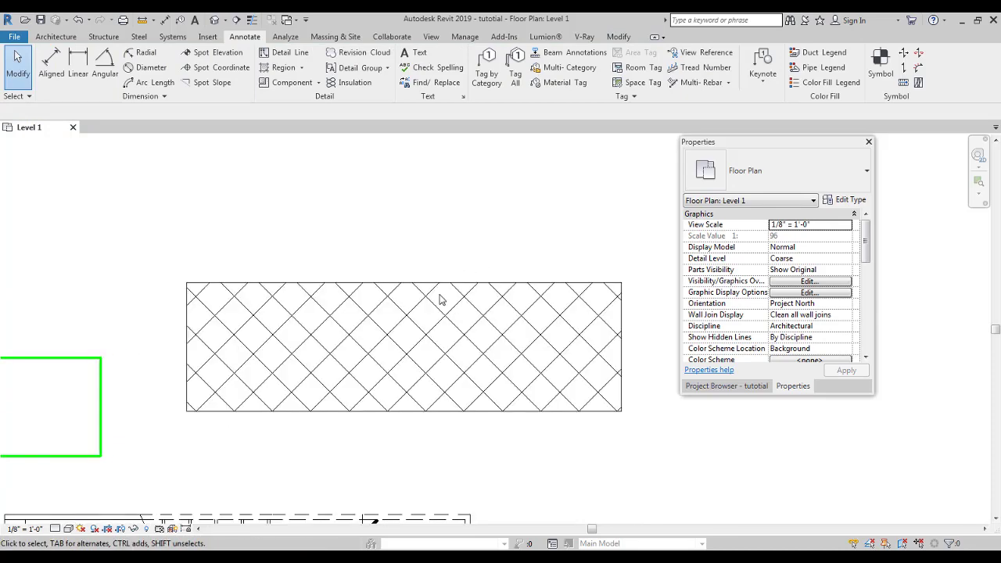
left_click(439, 286)
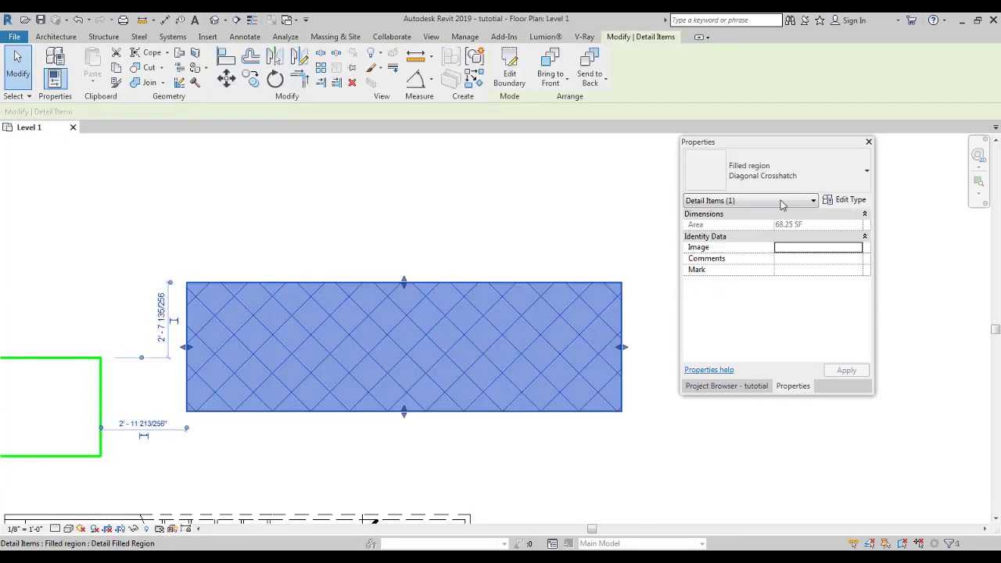
left_click(783, 178)
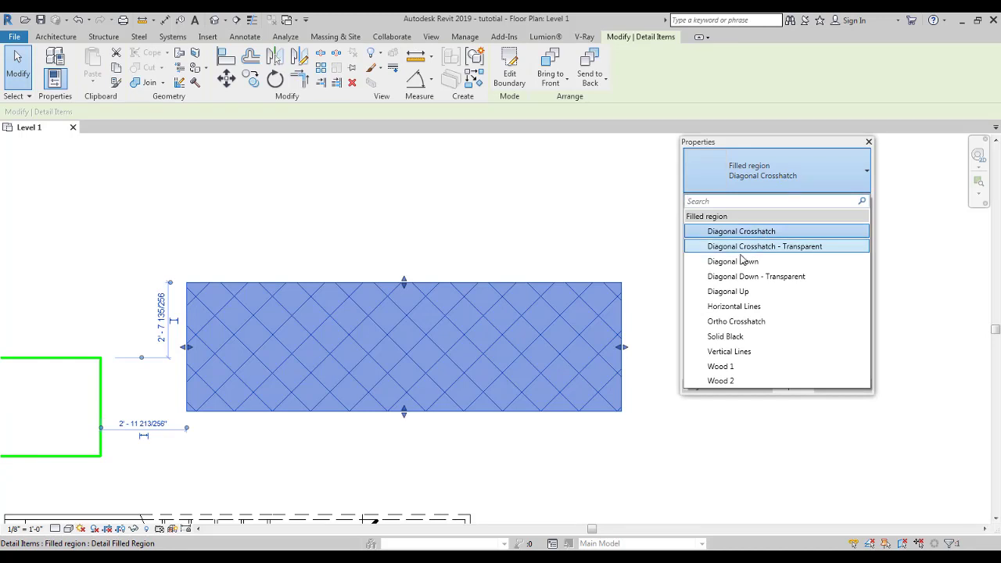
left_click(731, 291)
left_click(770, 168)
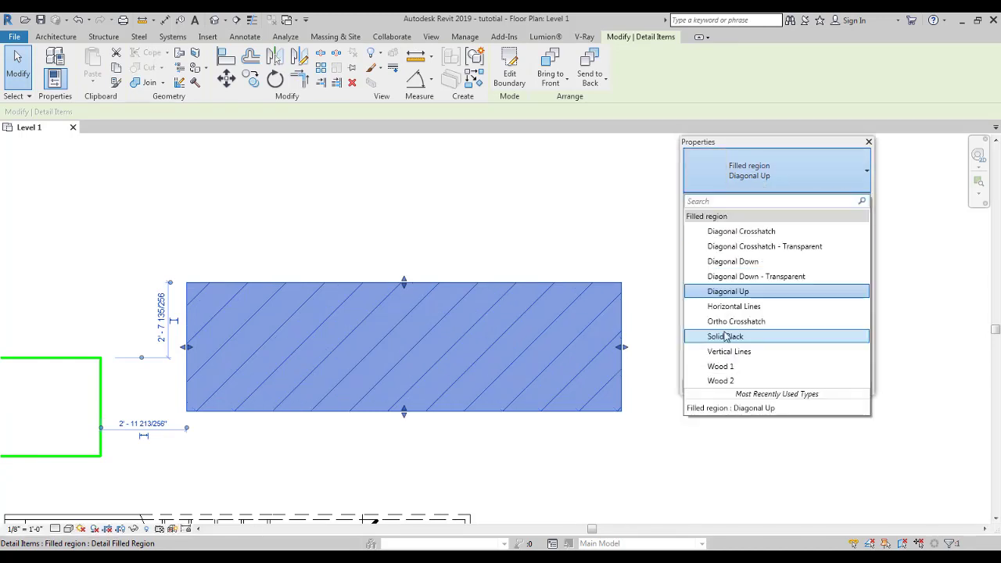
left_click(728, 337)
left_click(640, 199)
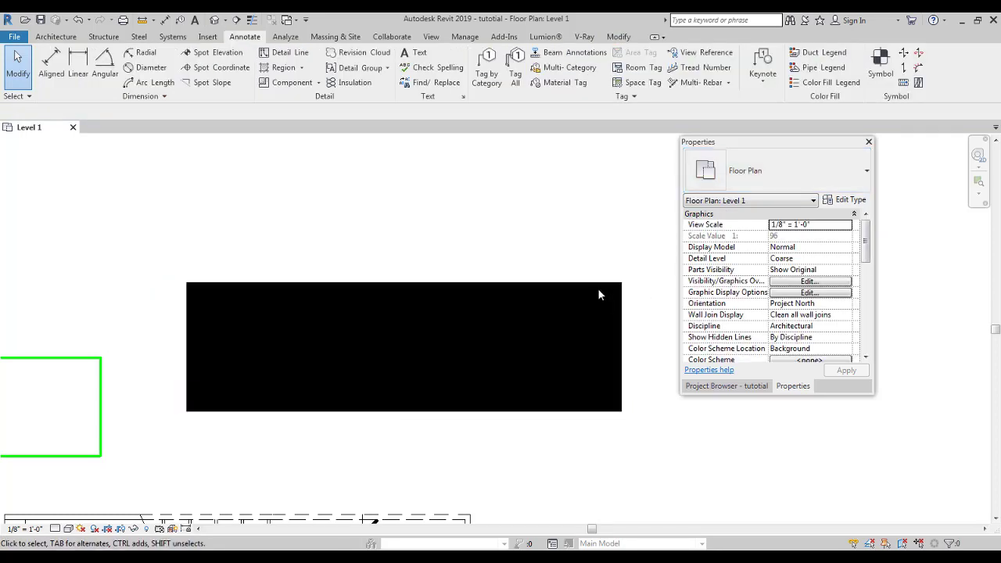
Change the solid black filled region's type to Wood 1
left_click(600, 286)
left_click(775, 171)
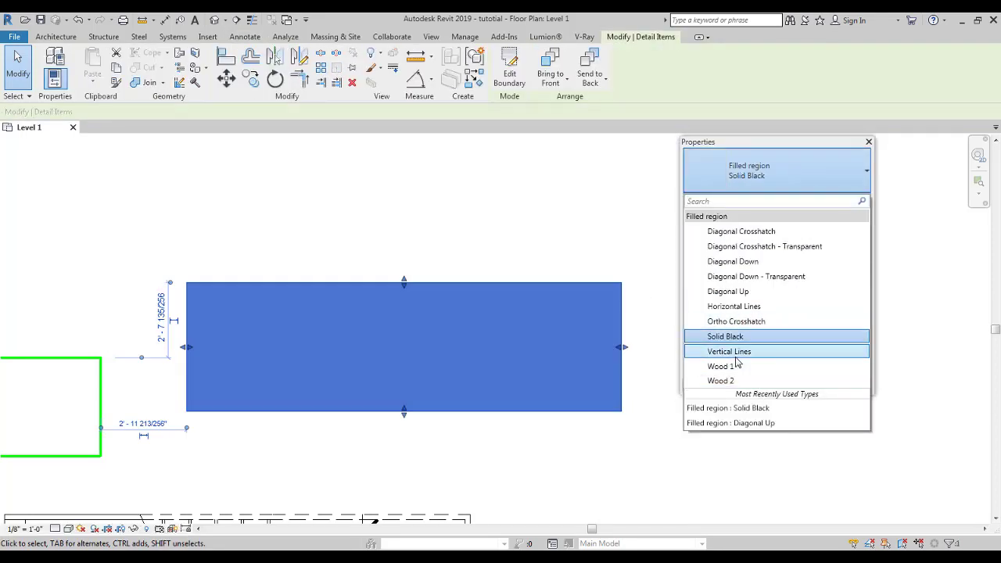
left_click(735, 367)
key("Escape")
middle_click_drag(591, 392, 590, 373)
scroll(495, 324, "down", 5)
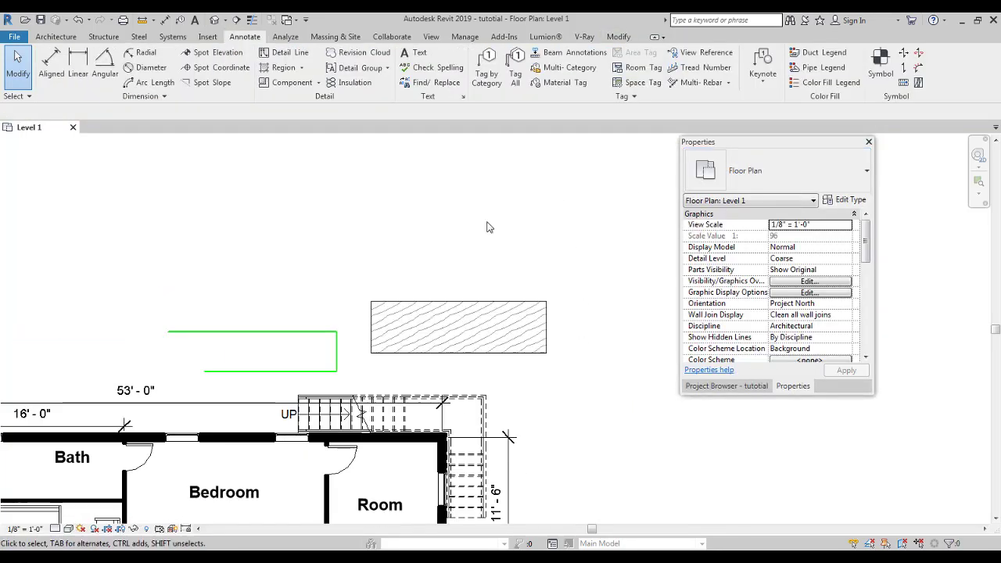
Delete the Wood 1 filled region and the three green detail lines above the plan
middle_click_drag(362, 300, 411, 298)
scroll(411, 298, "up", 1)
left_click_drag(138, 261, 649, 397)
left_click(470, 177)
left_click_drag(121, 245, 648, 397)
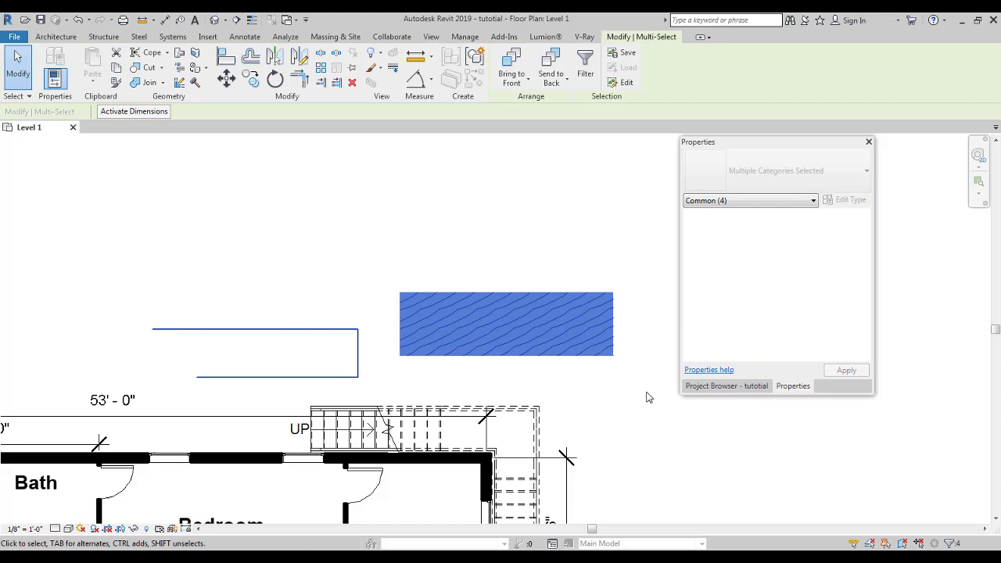
left_click(404, 228)
middle_click_drag(405, 229, 419, 233)
mouse_move(181, 281)
left_mouse_down()
mouse_move(488, 382)
mouse_move(657, 399)
left_mouse_up()
key("Delete")
left_click(201, 335)
key("Delete")
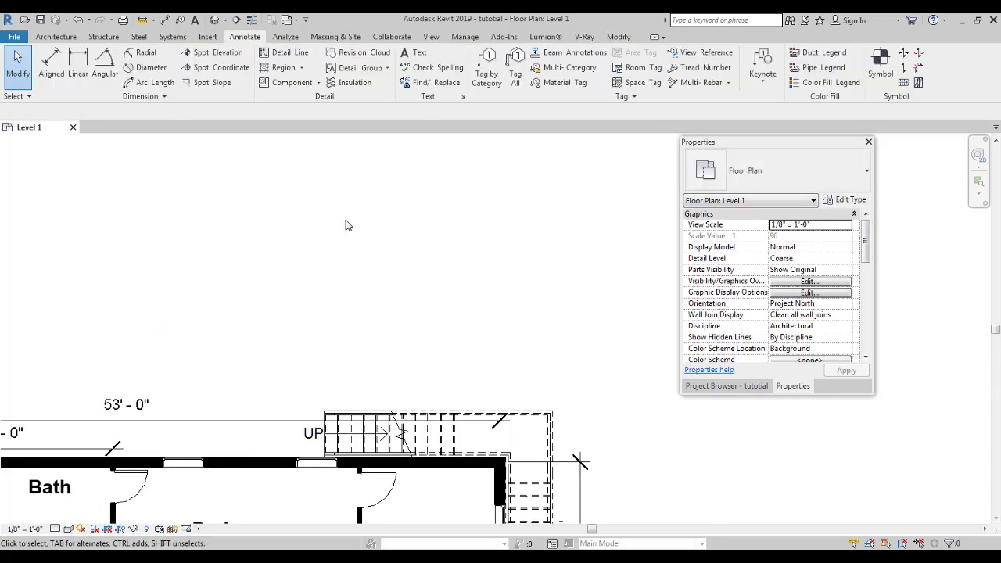
Create a new sheet in the project with the E1 30 x 42 Horizontal titleblock
scroll(343, 243, "down", 4)
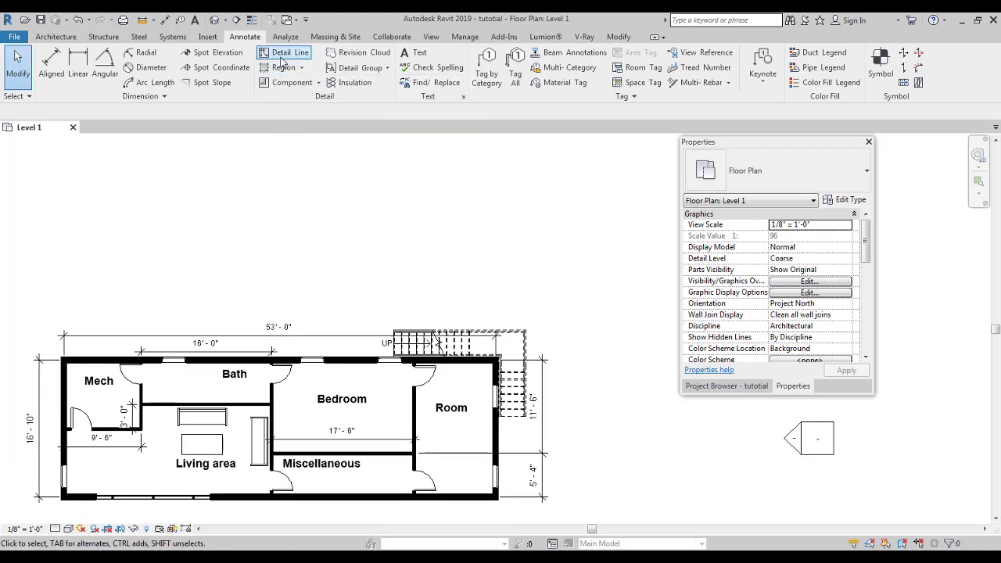
middle_click_drag(369, 268, 415, 230)
scroll(418, 280, "down", 2)
scroll(434, 277, "up", 2)
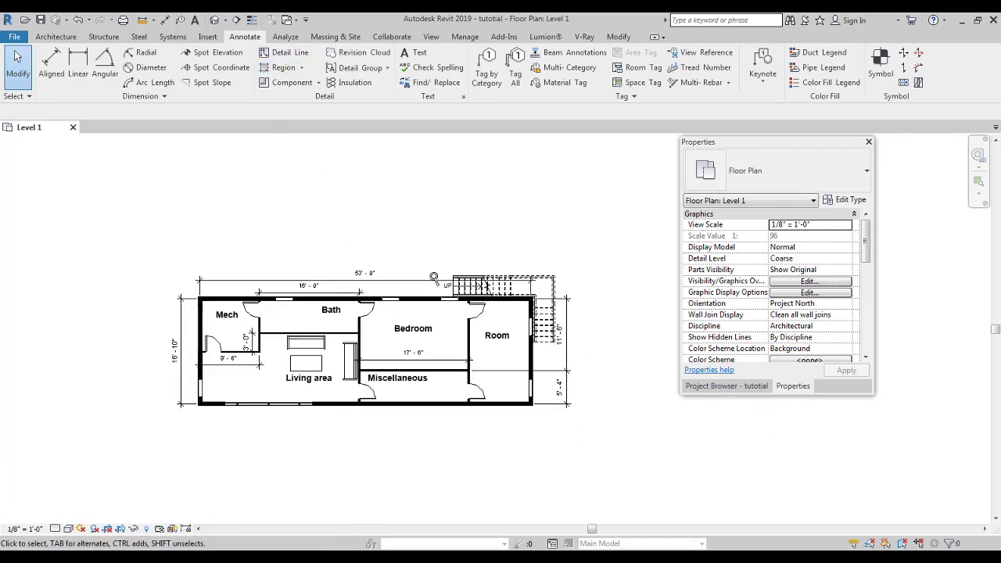
left_click(727, 386)
scroll(488, 253, "up", 2)
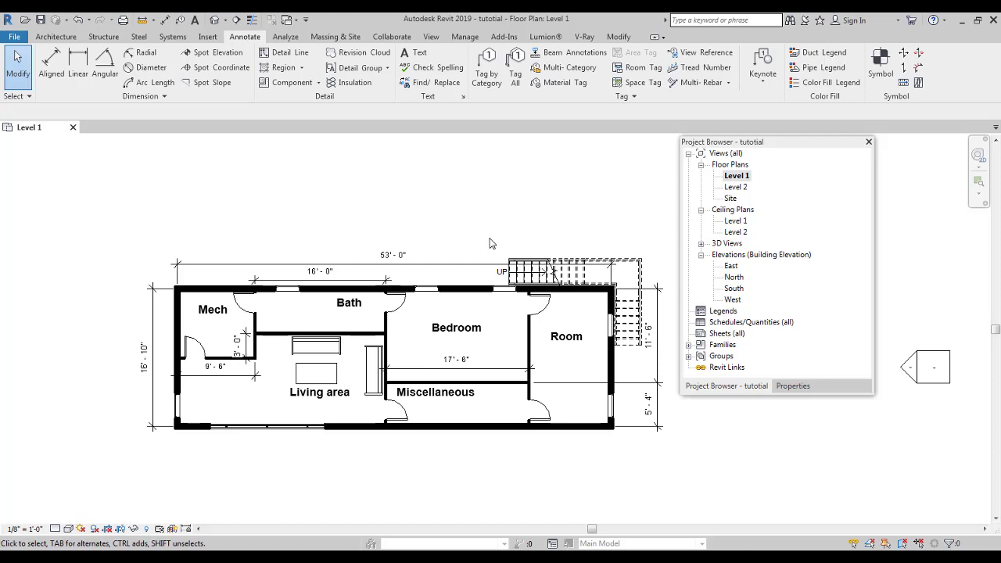
right_click(725, 337)
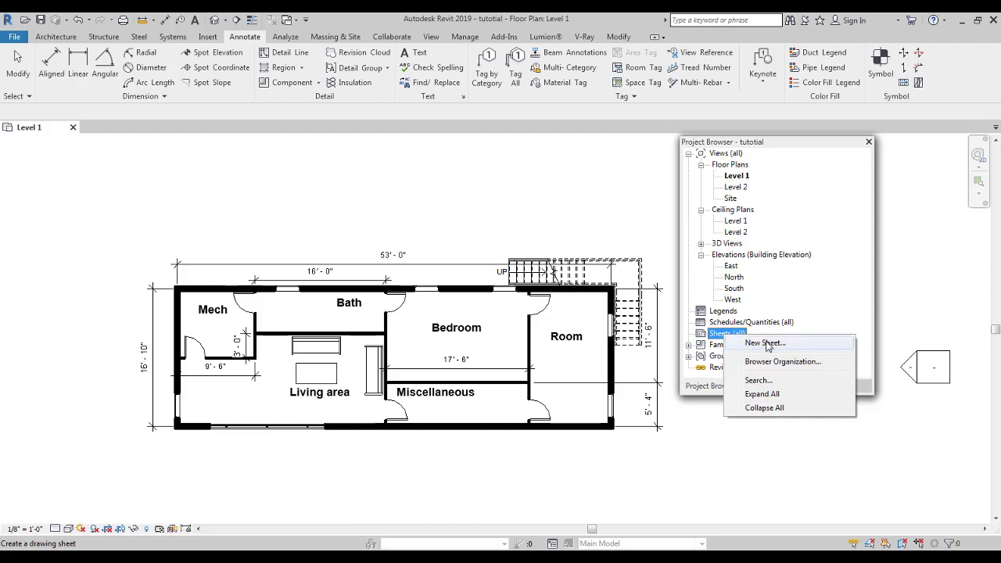
left_click(766, 344)
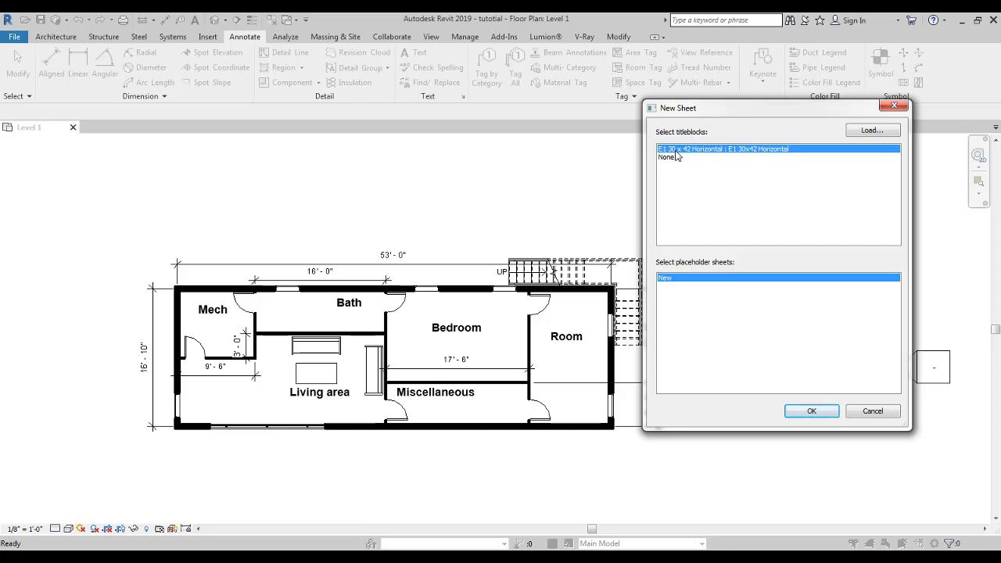
left_click(810, 411)
Place the Level 1 floor plan view on sheet A101, near the middle of the drawing area
middle_click_drag(511, 208, 374, 415, "ctrl")
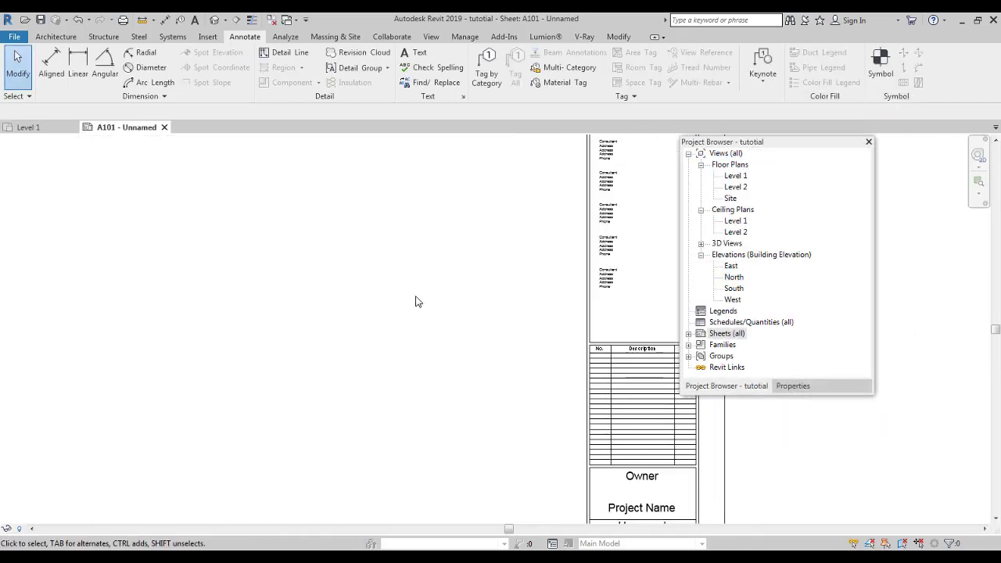
middle_click_drag(362, 375, 368, 337, "ctrl")
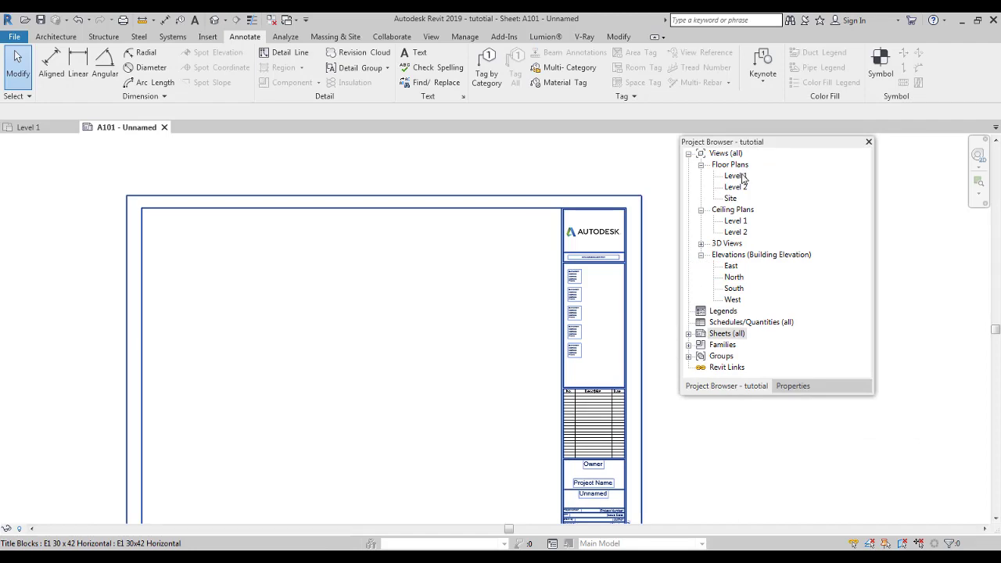
middle_click_drag(592, 359, 512, 373, "ctrl")
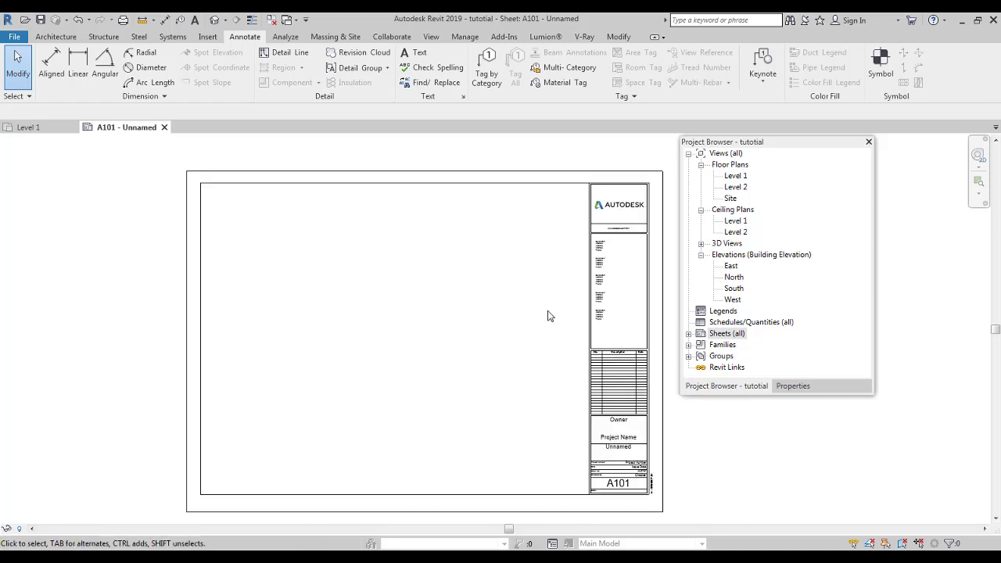
left_click(737, 176)
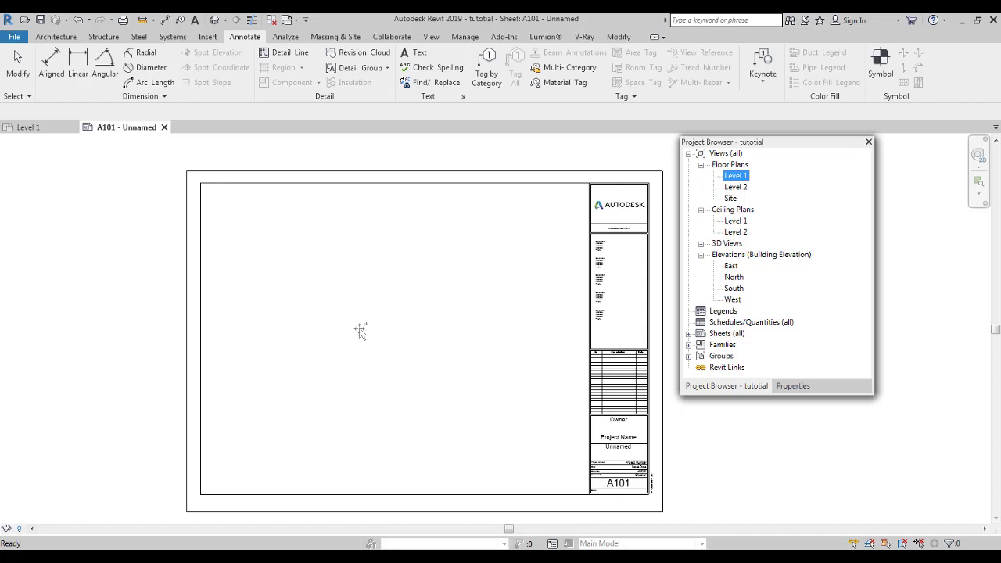
left_click_drag(361, 332, 356, 309)
left_click(393, 327)
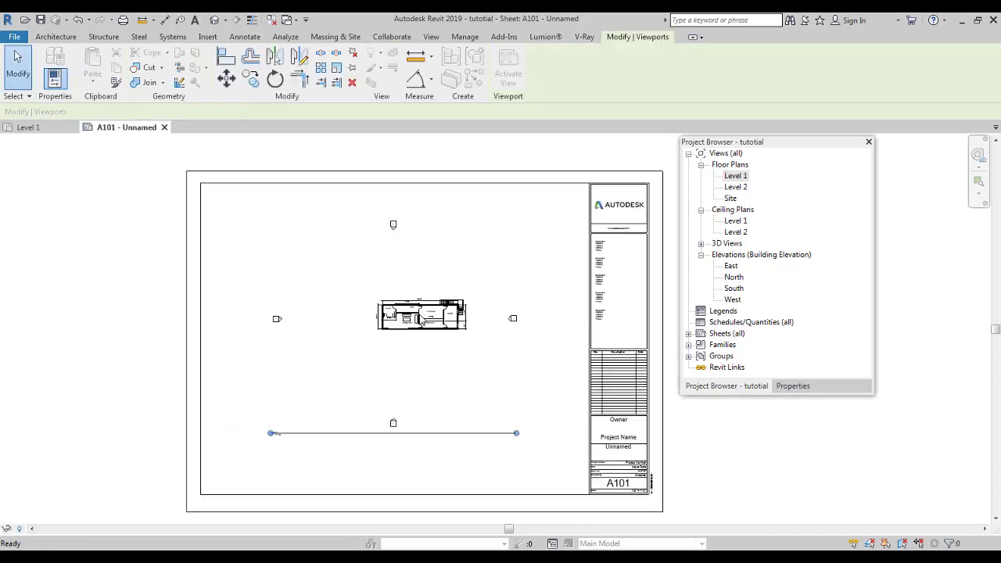
middle_click_drag(367, 313, 438, 315)
scroll(498, 330, "up", 2)
left_click(209, 249)
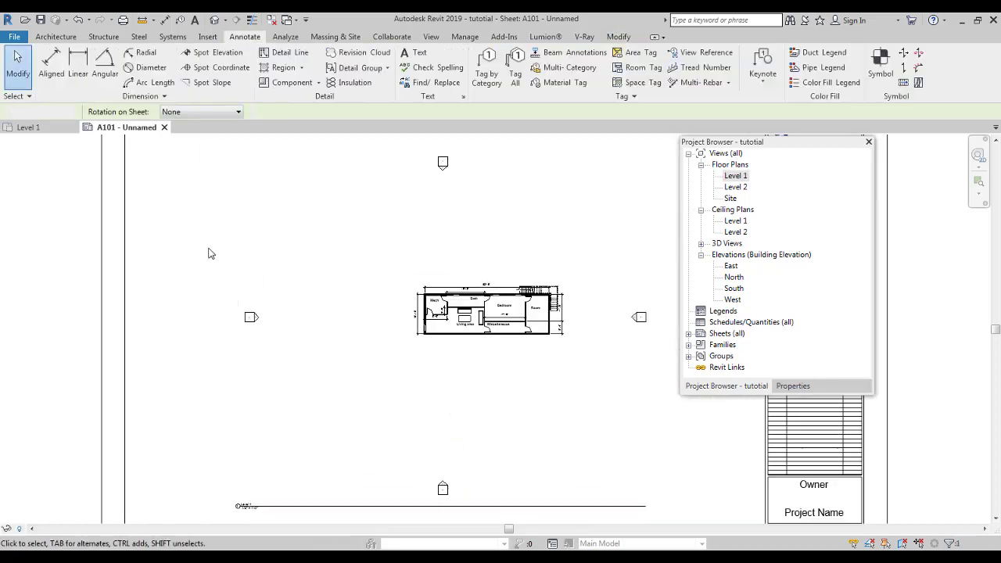
Activate the Level 1 view on sheet A101, and undo the view's placement on the sheet
left_click(393, 260)
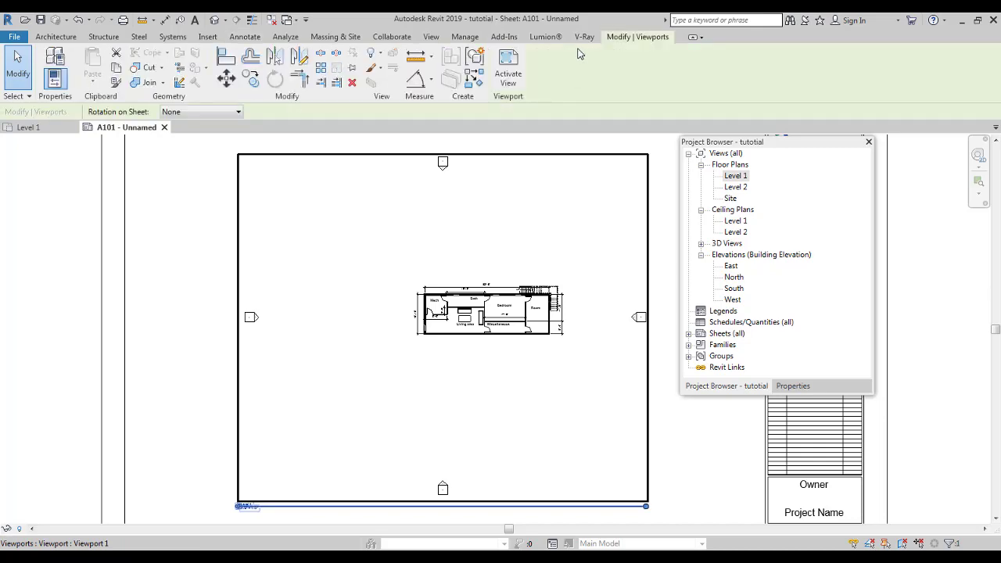
left_click(507, 77)
scroll(509, 325, "up", 1)
middle_click_drag(569, 331, 449, 266)
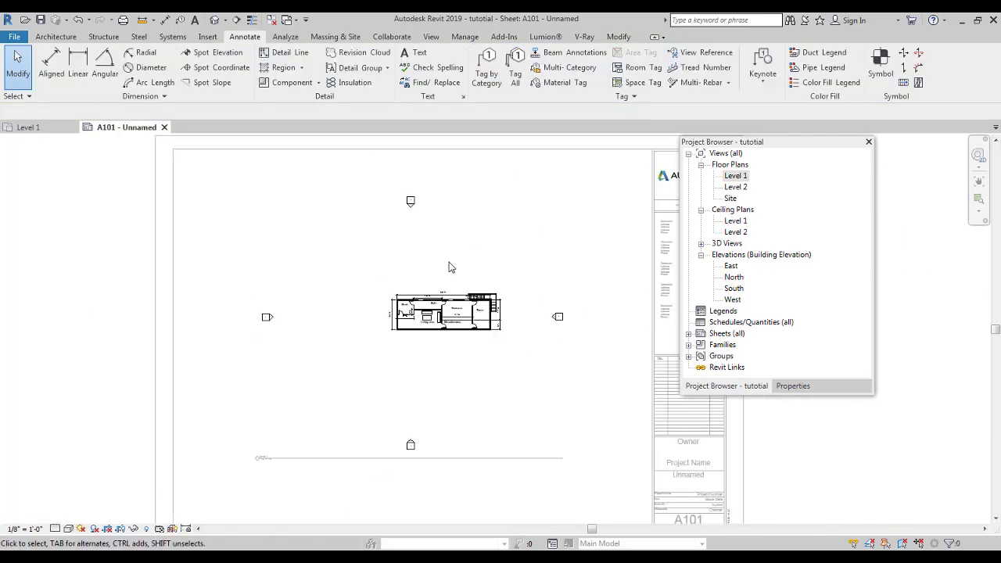
key("ctrl+z")
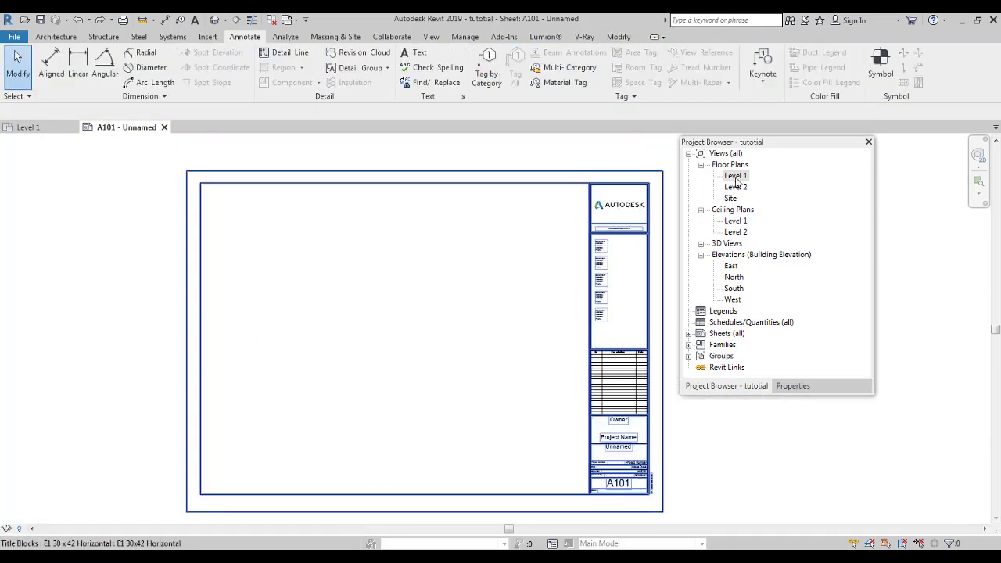
Place the Level 1 floor plan near the middle of sheet A101 and activate the placed view
left_click_drag(736, 178, 410, 311)
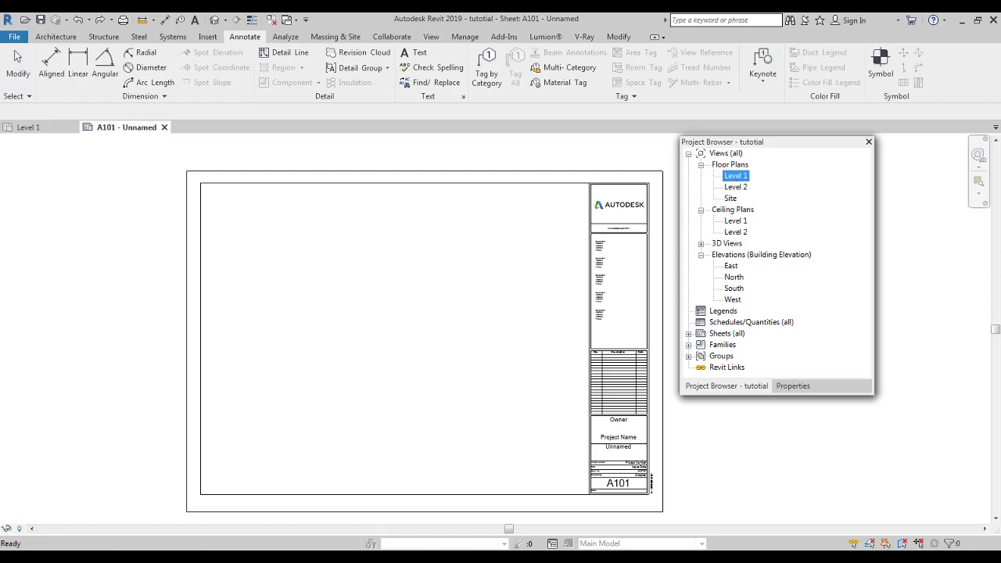
left_click(400, 328)
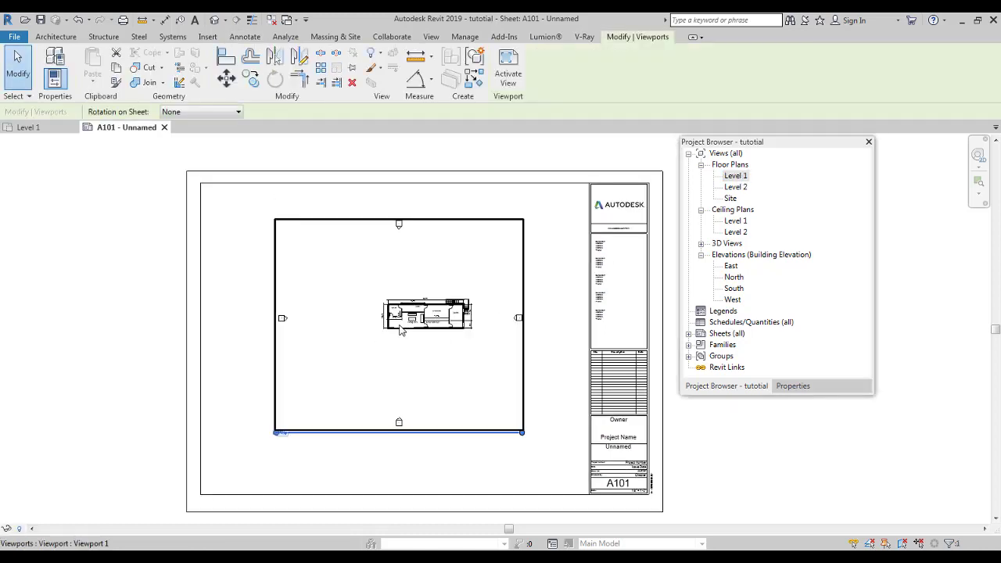
left_click(516, 82)
scroll(463, 384, "up", 5)
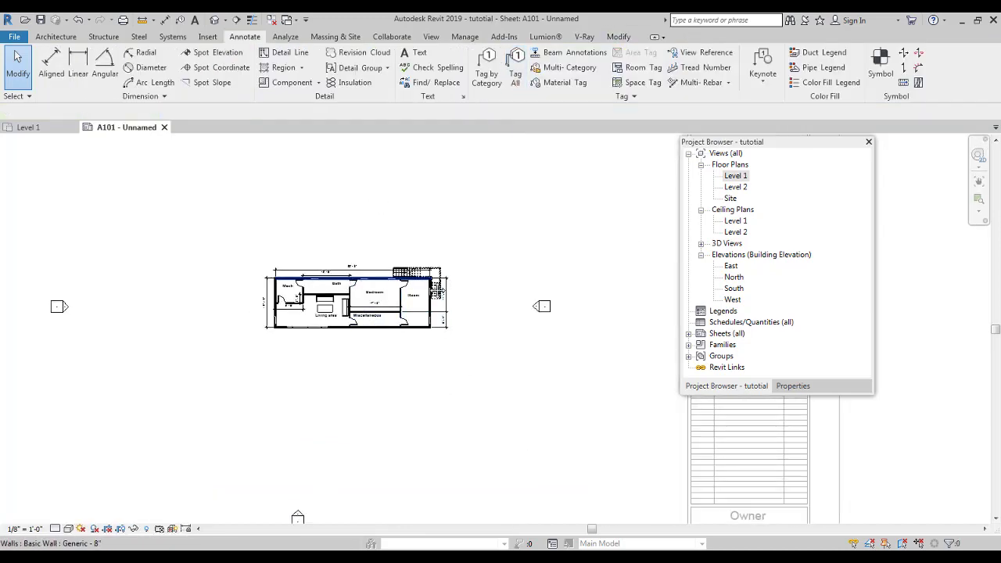
scroll(503, 284, "down", 6)
scroll(462, 365, "up", 3)
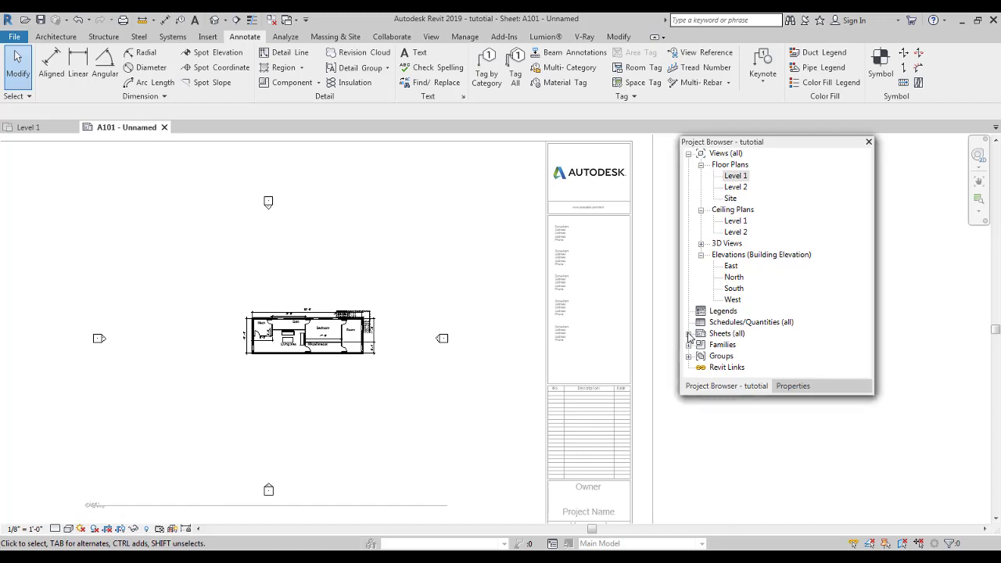
Expand the project's list of sheets and deactivate the Level 1 view on sheet A101
left_click(689, 334)
middle_click_drag(389, 285, 400, 319)
right_click(399, 319)
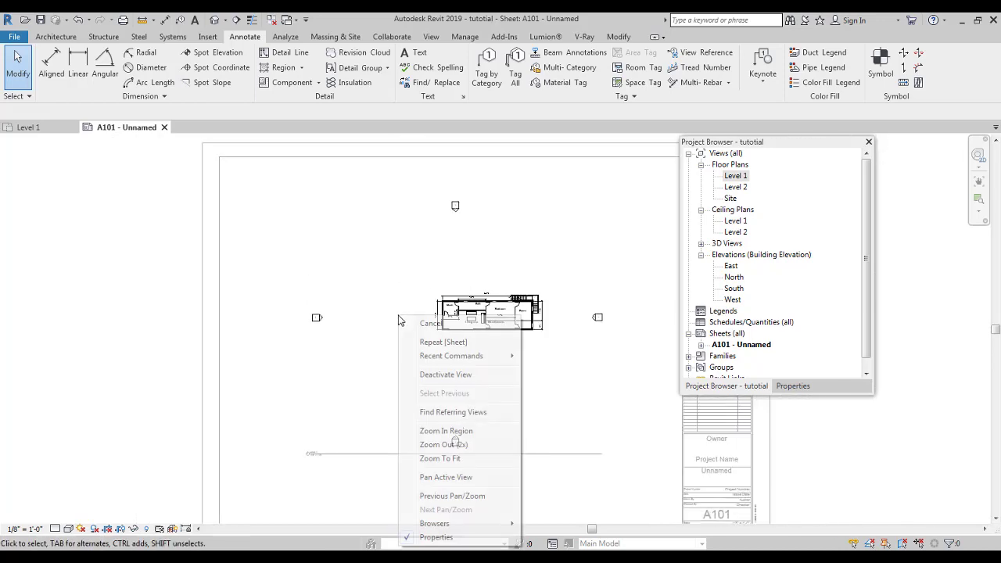
left_click(411, 373)
middle_click_drag(411, 372, 501, 337, "ctrl")
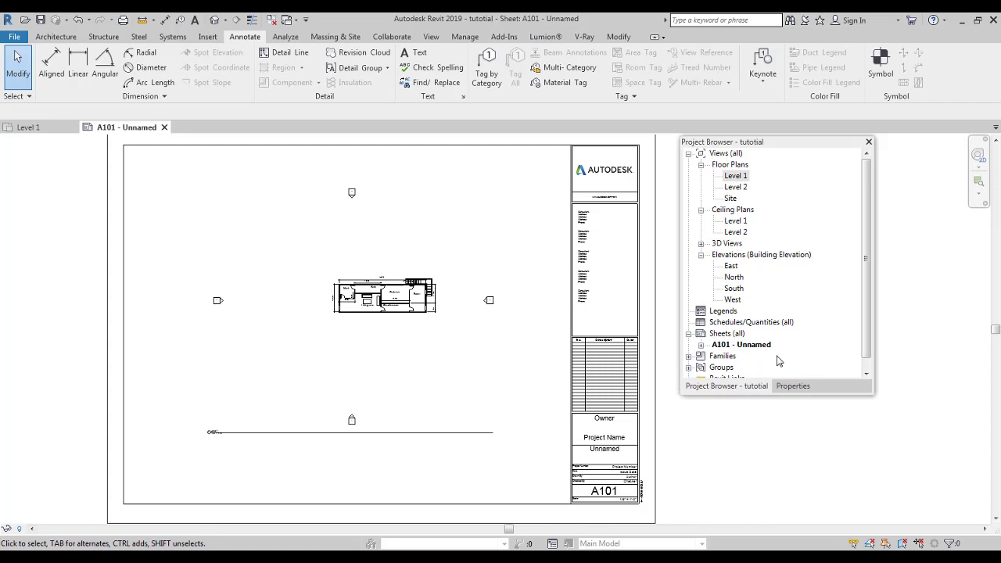
Create a second sheet in the project with the E1 30 x 42 Horizontal titleblock
right_click(720, 335)
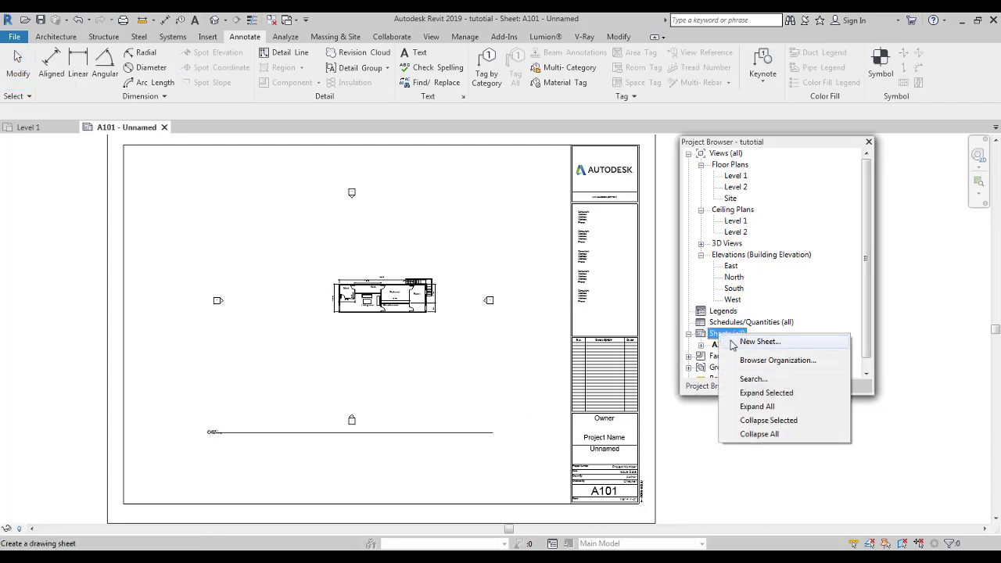
left_click(751, 342)
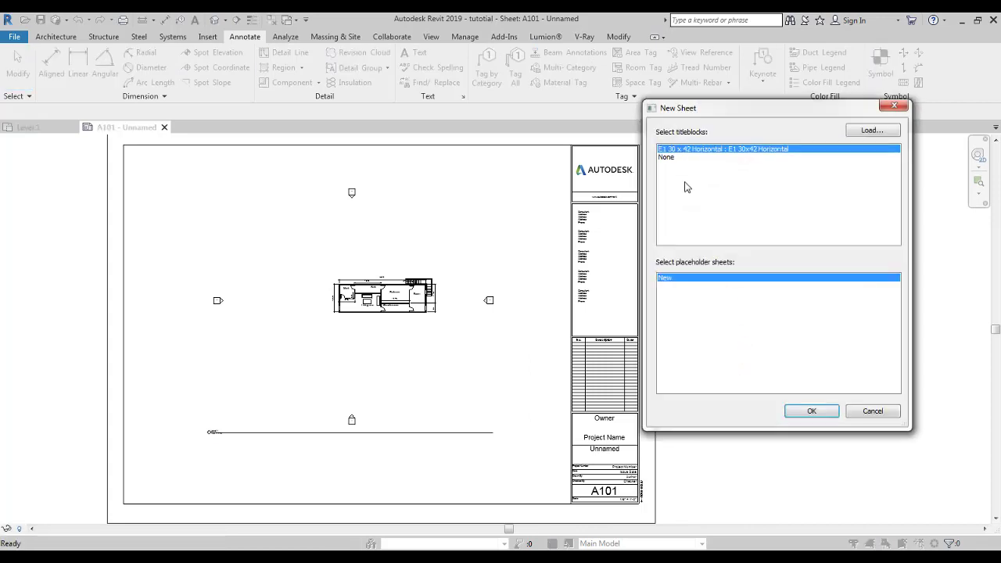
left_click(814, 412)
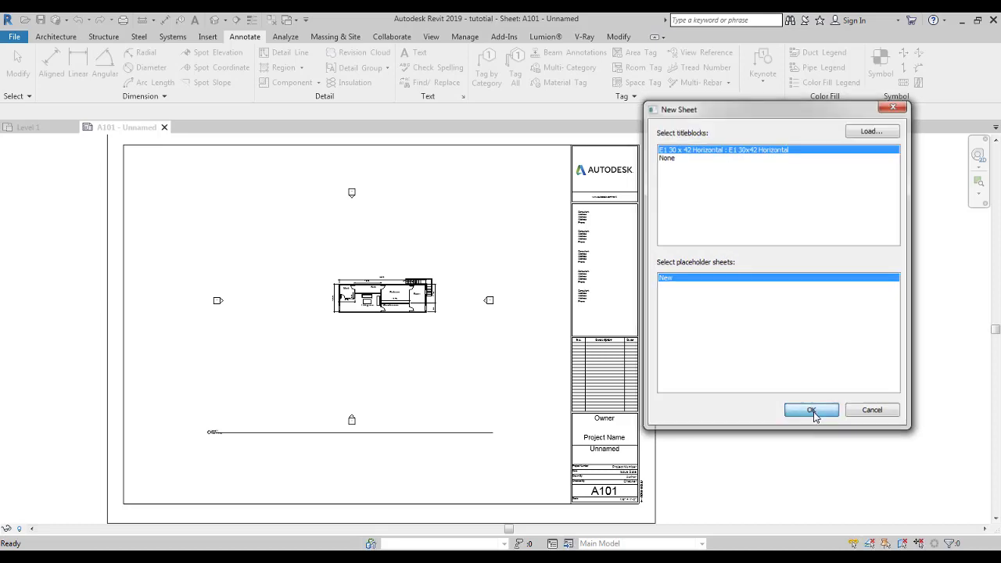
middle_click_drag(639, 410, 433, 331)
scroll(495, 332, "up", 1)
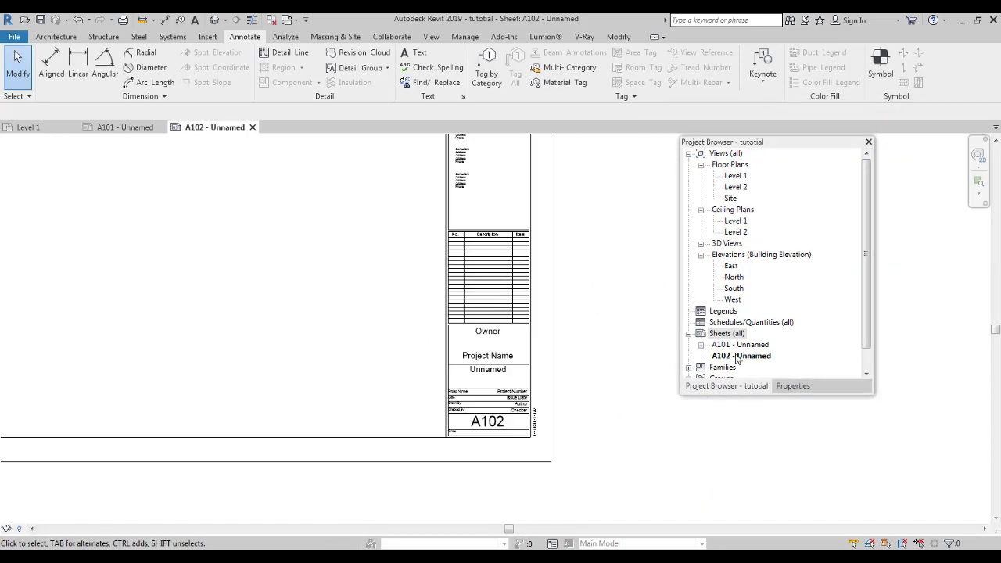
Examine the owner, project name and sheet name fields in the titleblock of sheet A102
scroll(489, 334, "up", 3)
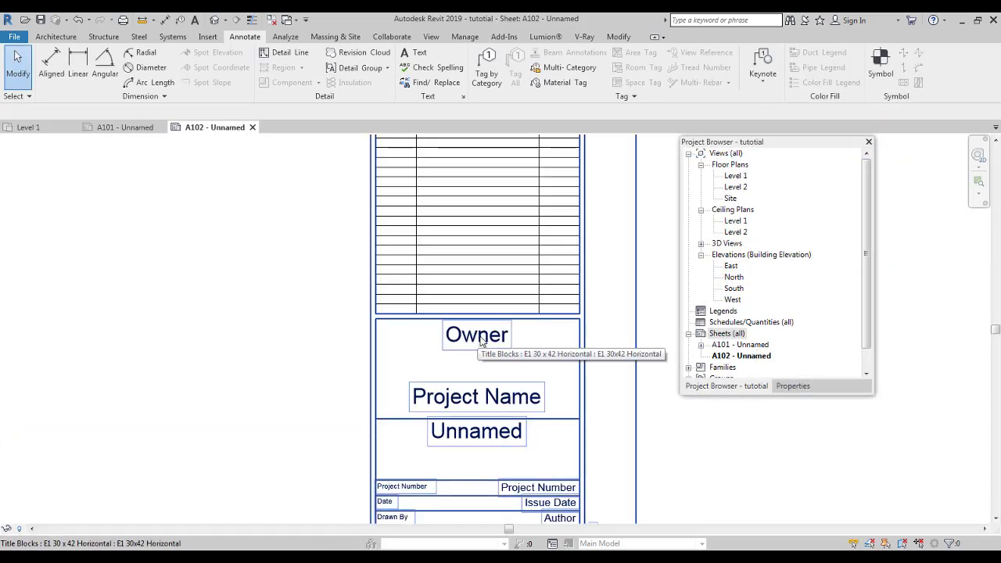
scroll(509, 323, "down", 2)
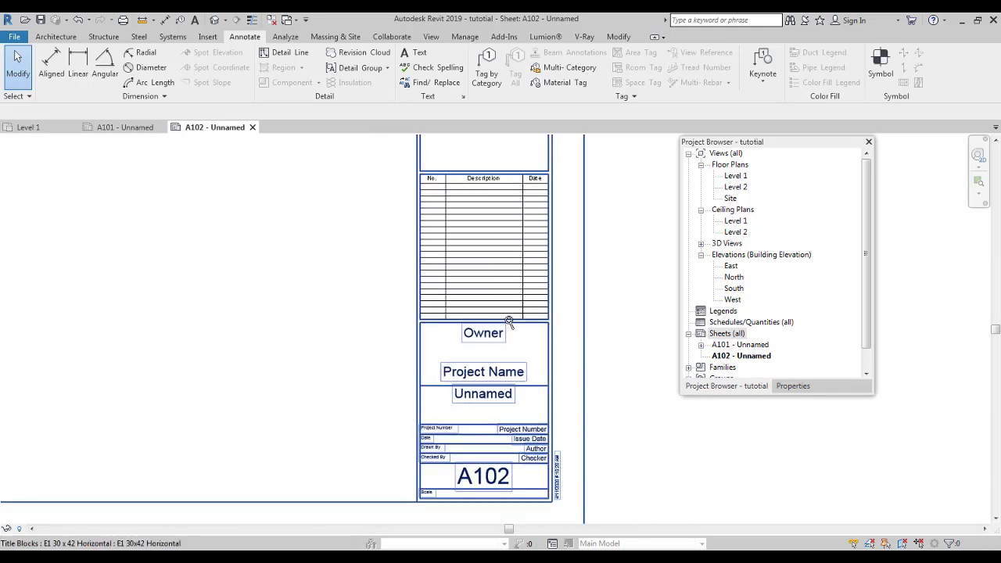
scroll(509, 323, "up", 2)
left_click(466, 353)
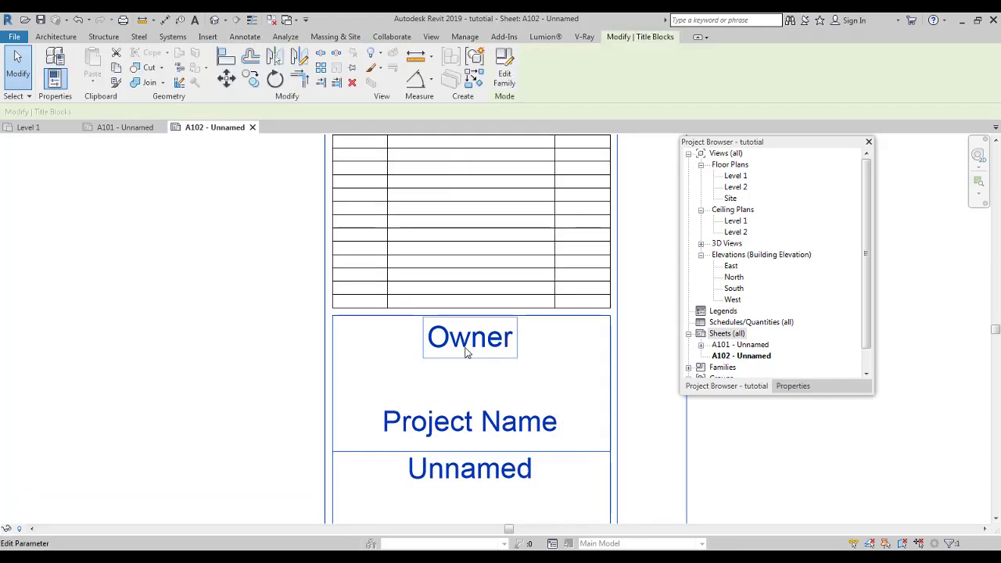
scroll(393, 219, "down", 4)
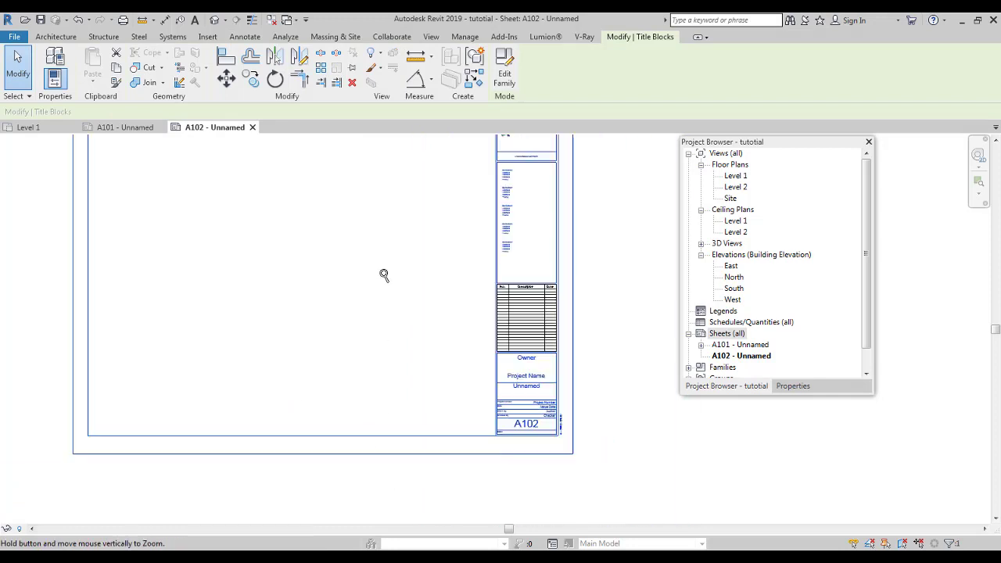
key("Escape")
mouse_move(284, 313)
middle_mouse_down()
mouse_move(397, 462)
mouse_move(420, 420)
mouse_move(408, 395)
middle_mouse_up()
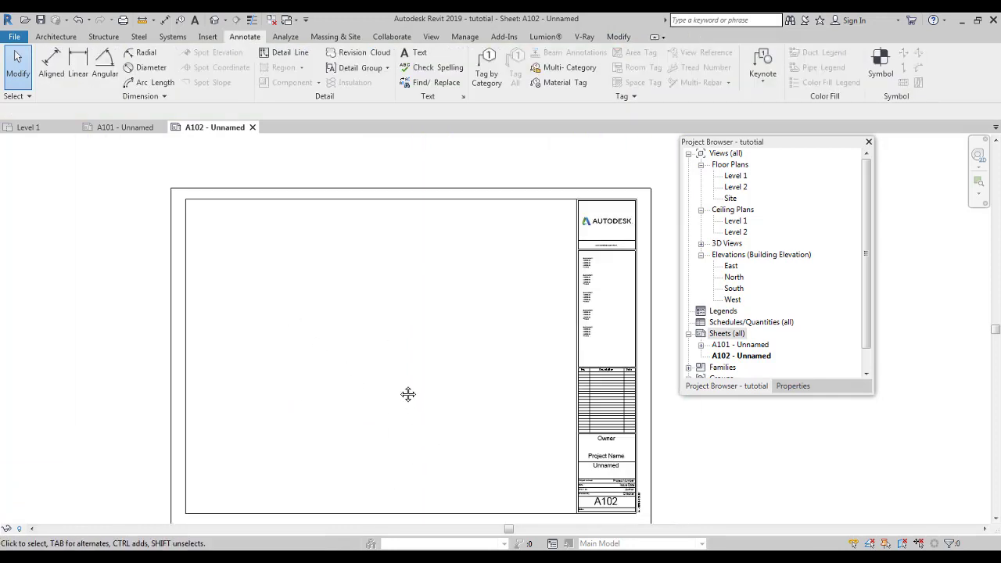
Reopen sheet A101 and look over the floor plan placed on it
double_click(741, 345)
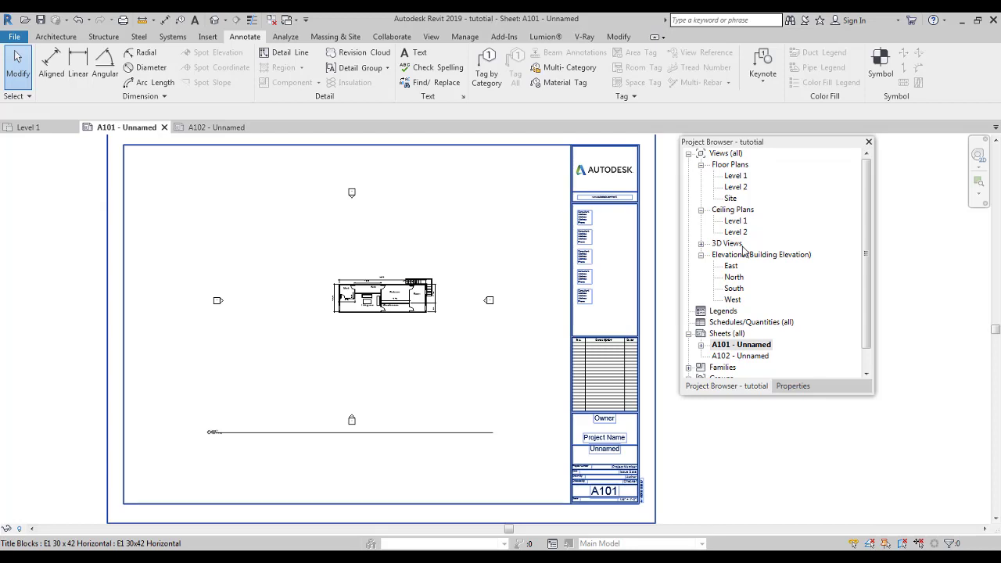
scroll(362, 253, "up", 3)
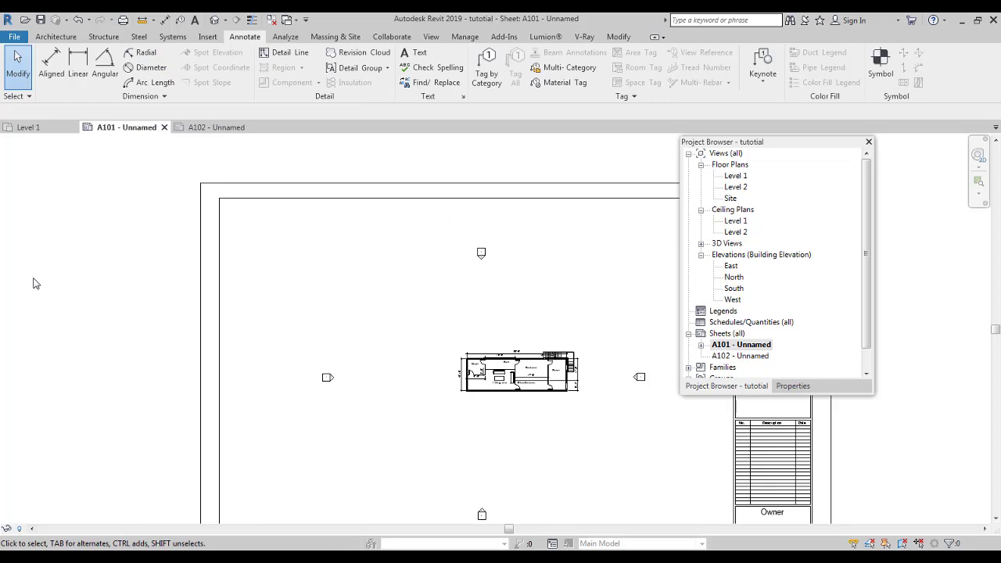
middle_click_drag(440, 309, 360, 164)
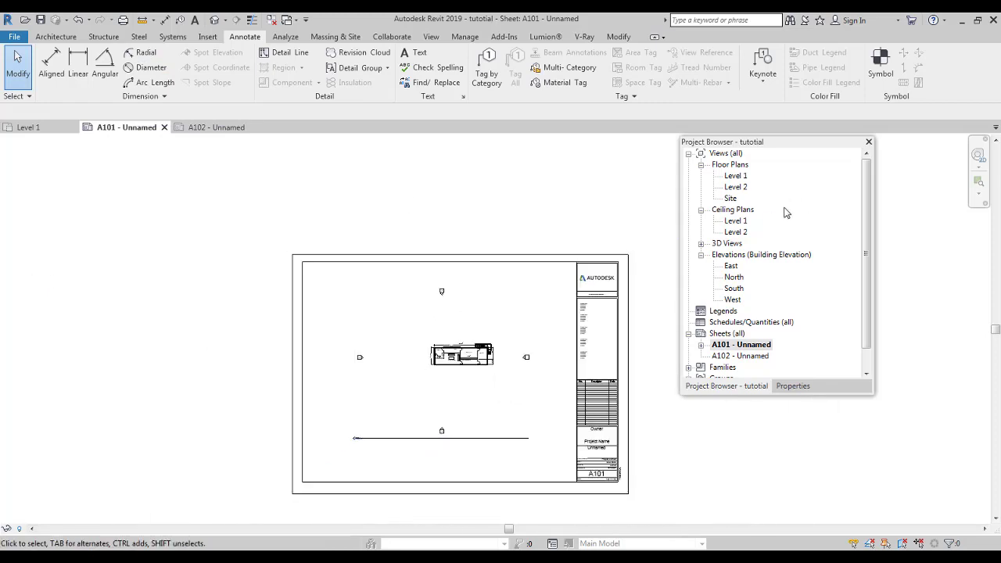
Open the Level 1 floor plan and place a color fill legend in the empty area above and left of the house
double_click(740, 179)
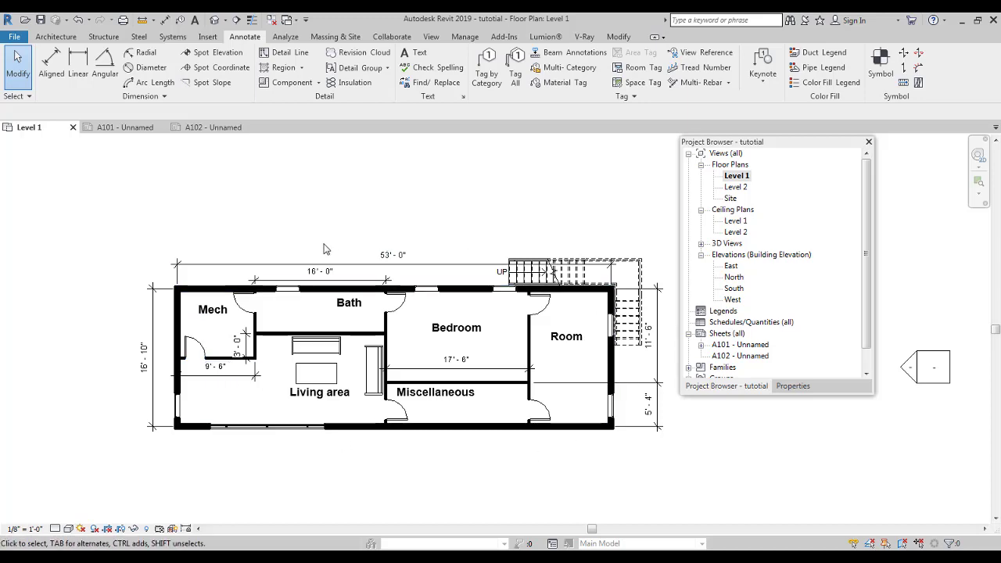
scroll(391, 289, "down", 3)
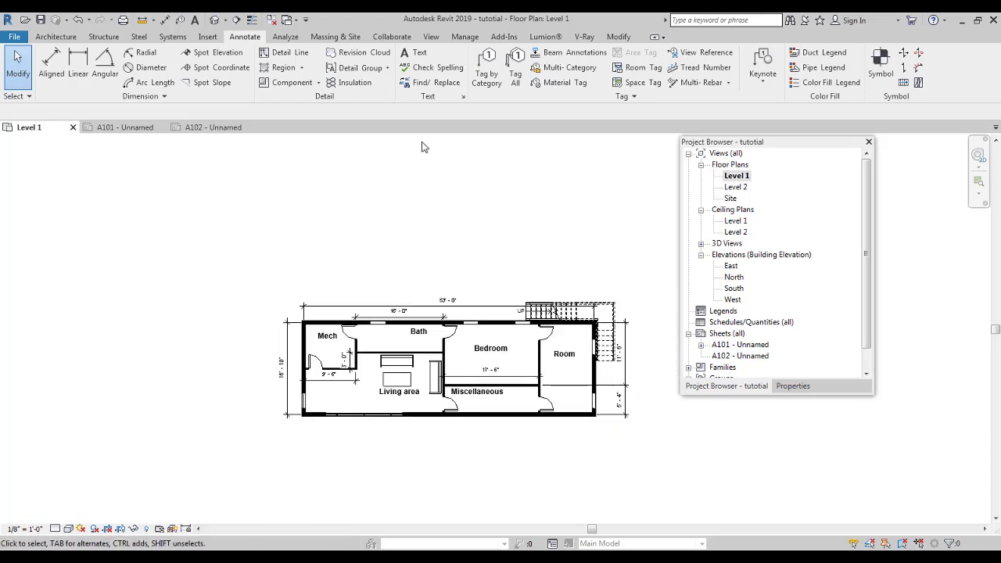
left_click(455, 39)
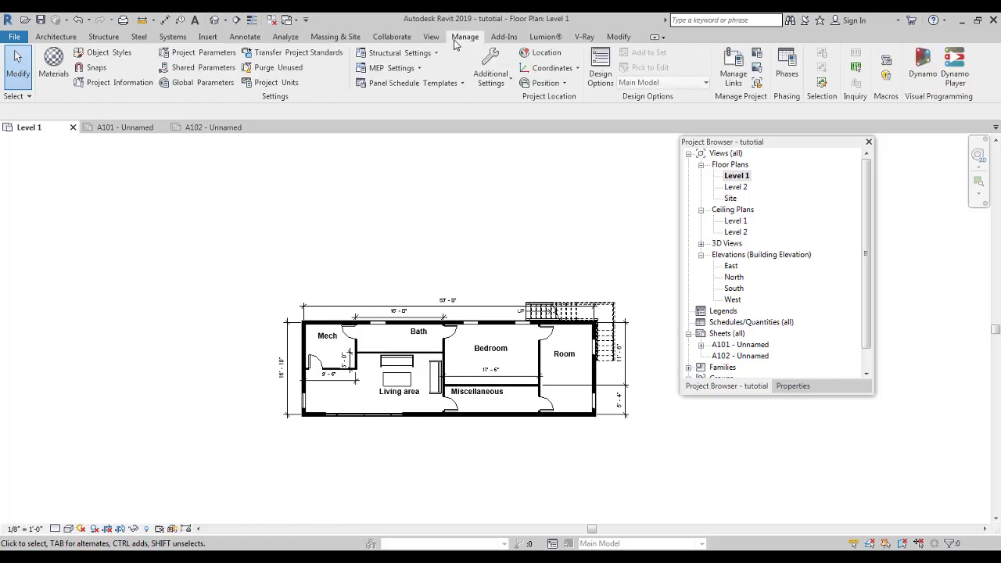
left_click(285, 39)
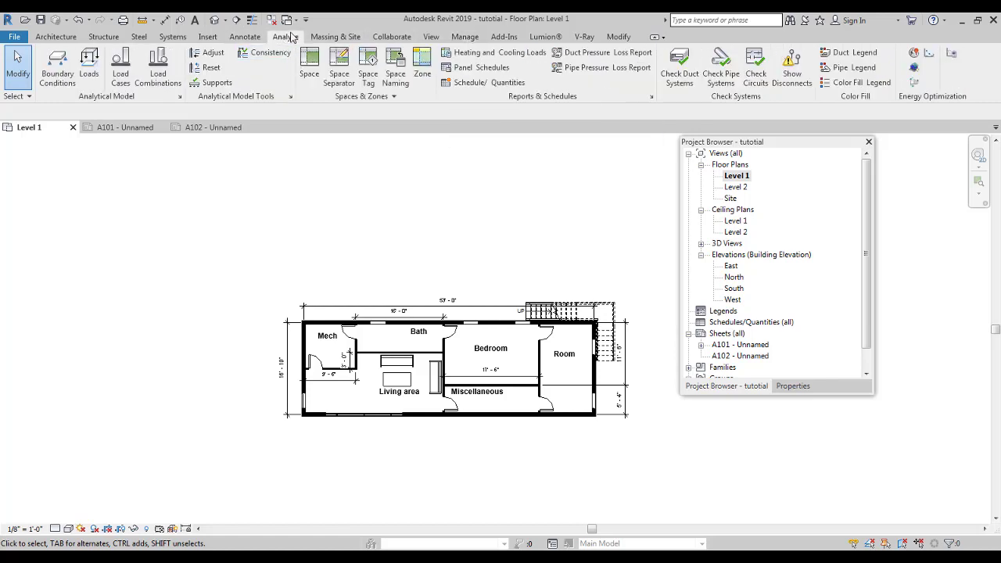
left_click(859, 86)
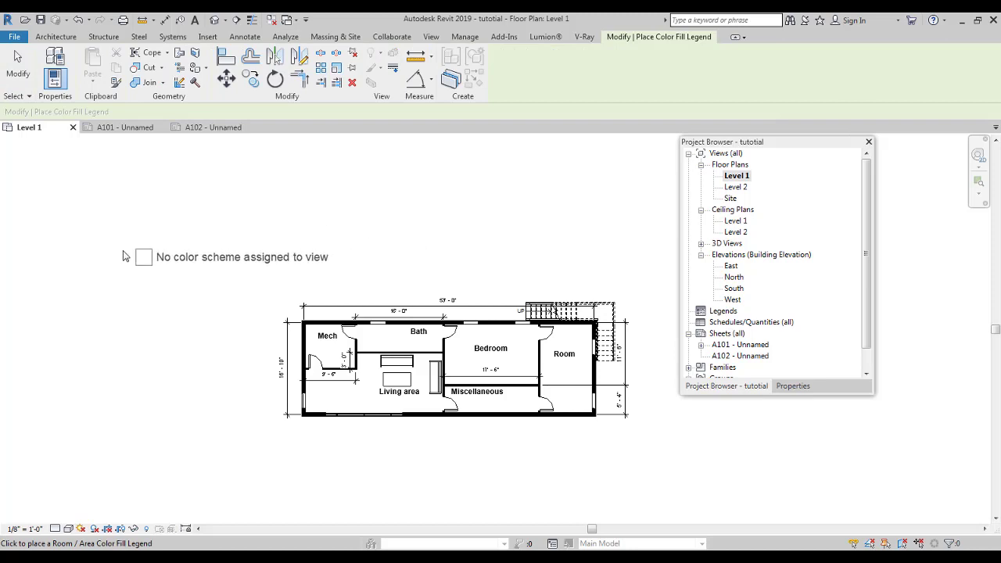
left_click(122, 258)
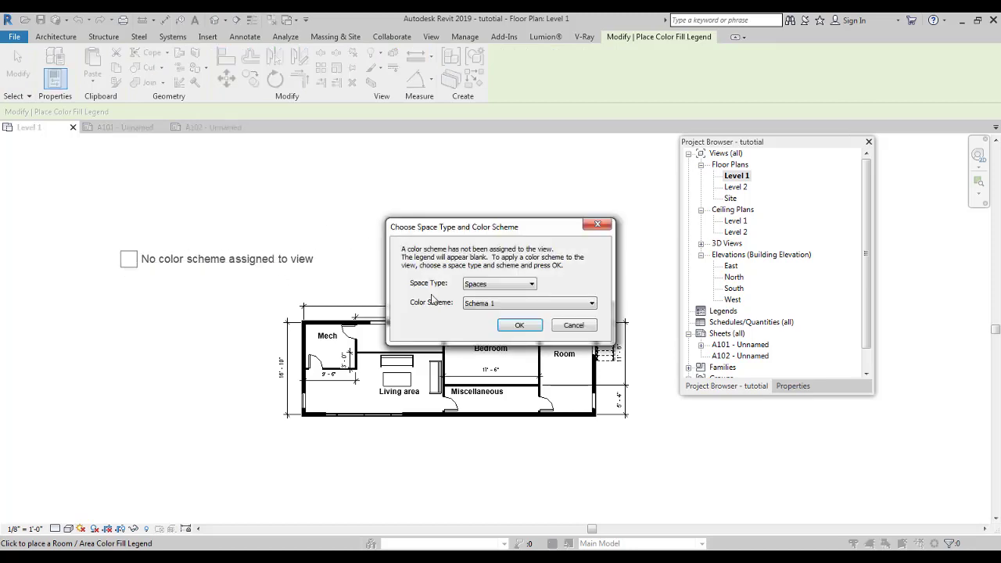
Assign the Rooms space type and the Name color scheme to the view for the new legend
left_click(489, 285)
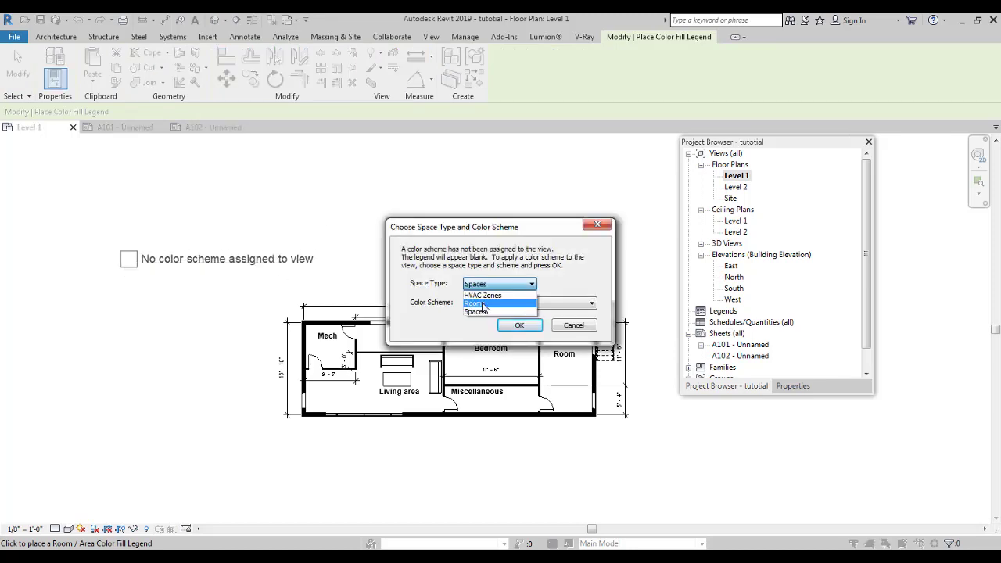
left_click(487, 303)
left_click(485, 304)
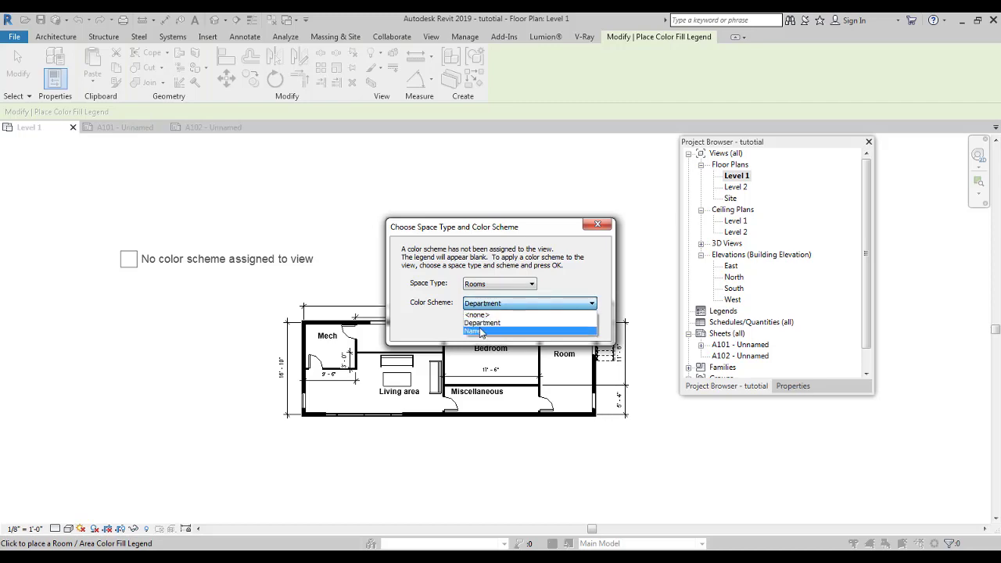
left_click(475, 331)
left_click(519, 327)
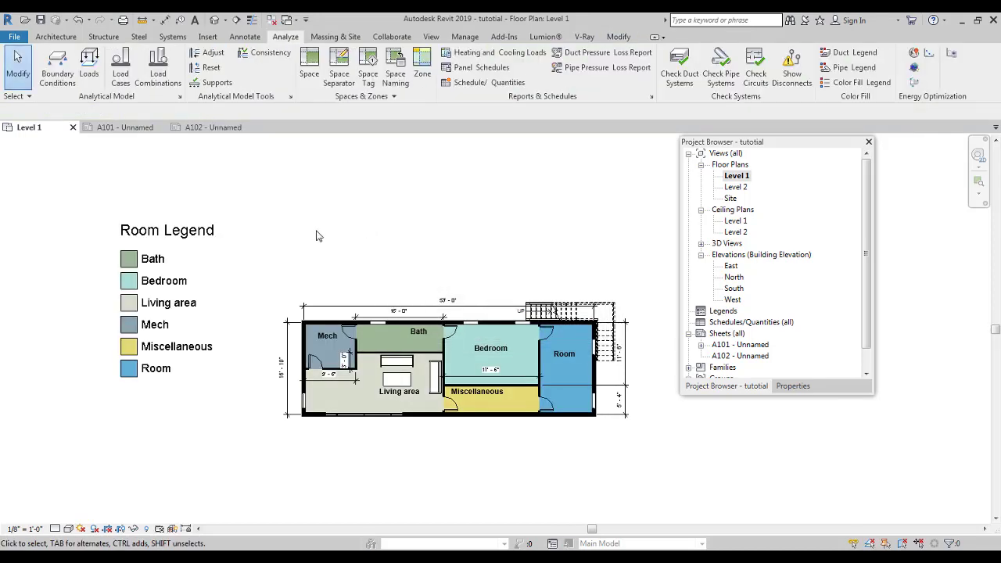
Review the room legend's color scheme and the Bath color setting, and look over the colored plan
mouse_move(316, 244)
middle_mouse_down()
mouse_move(339, 244)
mouse_move(348, 435)
mouse_move(349, 226)
mouse_move(322, 259)
middle_mouse_up()
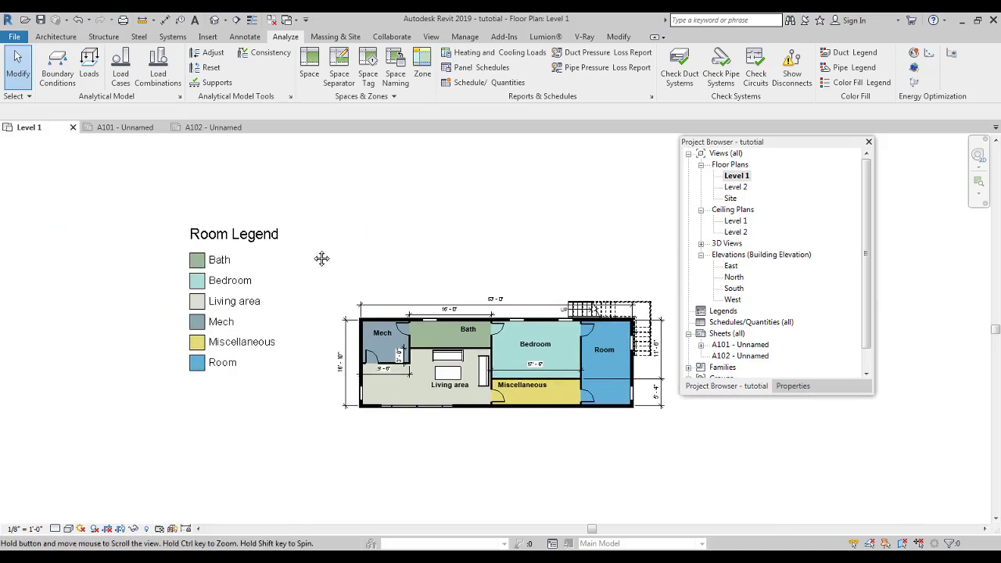
left_click(233, 301)
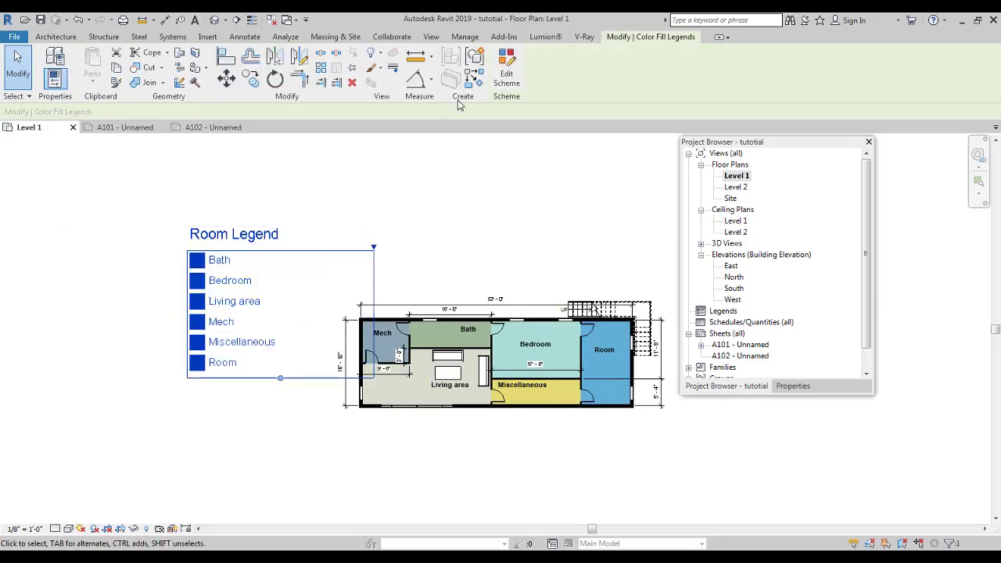
left_click(507, 74)
left_click(541, 202)
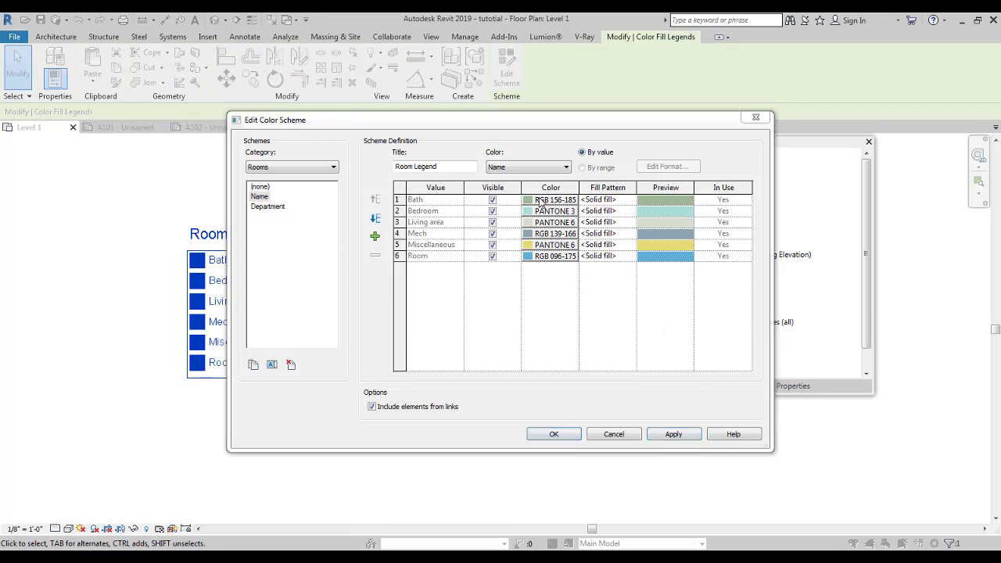
left_click(551, 392)
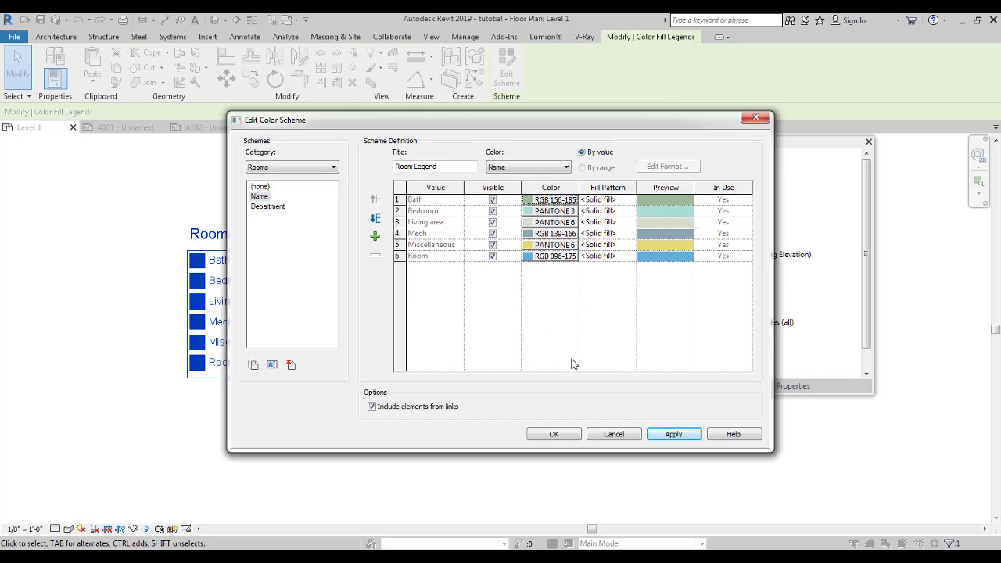
left_click(554, 434)
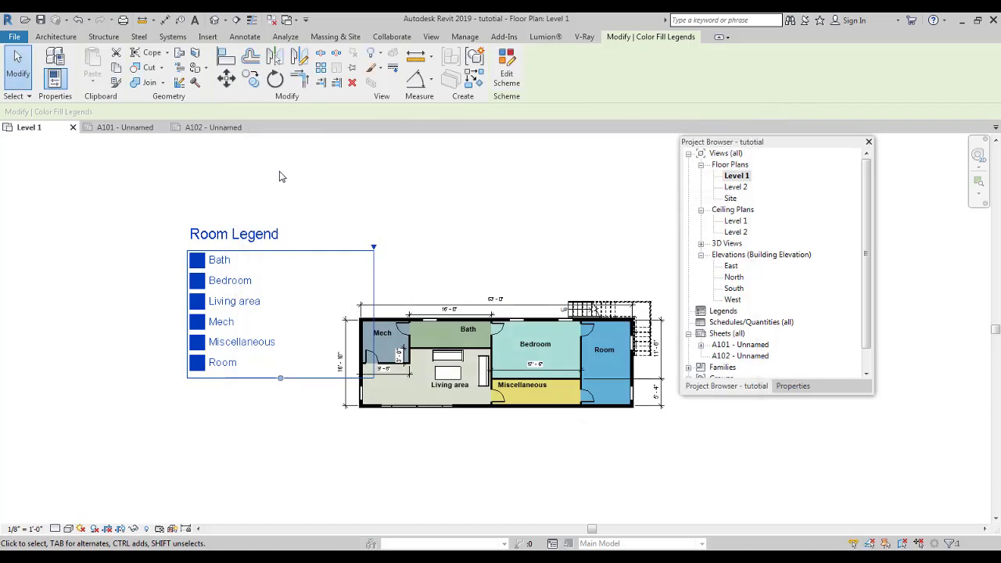
left_click(279, 174)
scroll(546, 458, "up", 3)
scroll(545, 458, "down", 5)
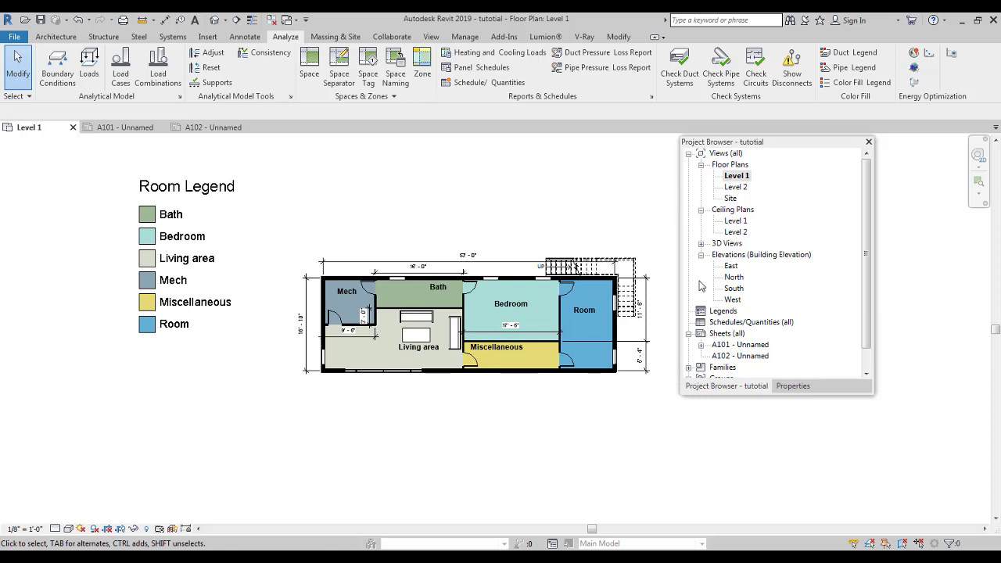
middle_click_drag(399, 185, 392, 211)
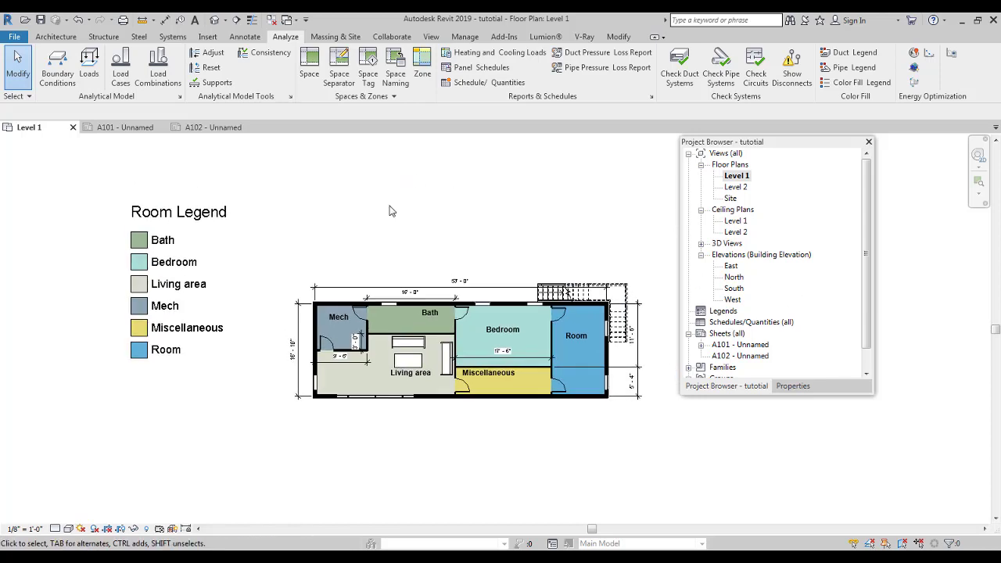